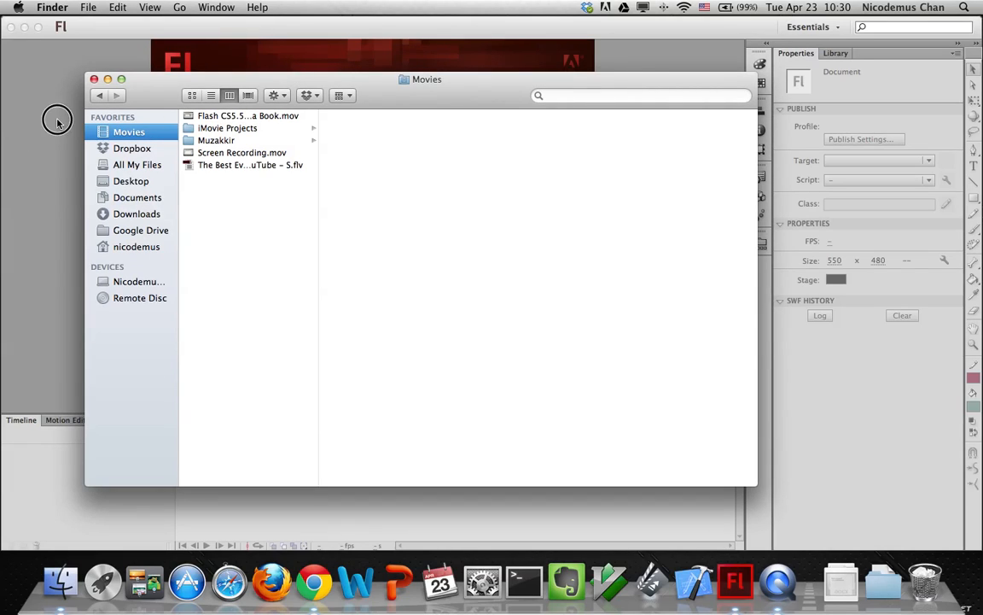
Browse to Flash CS6 Classroom in a Book > Lessons > Lesson06 > 06End and launch 06End.swf
left_click(117, 198)
left_click(138, 182)
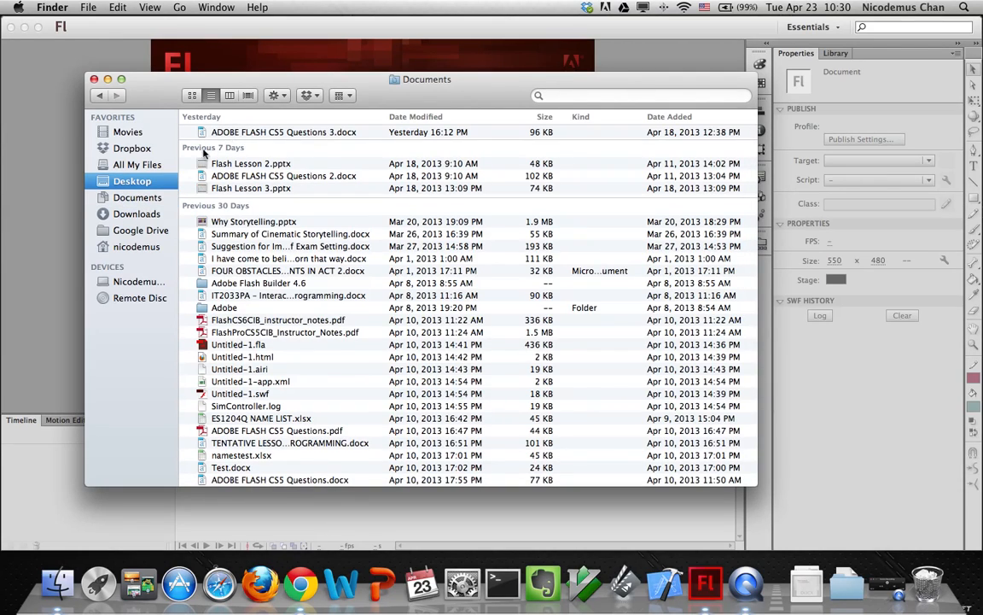
left_click(220, 119)
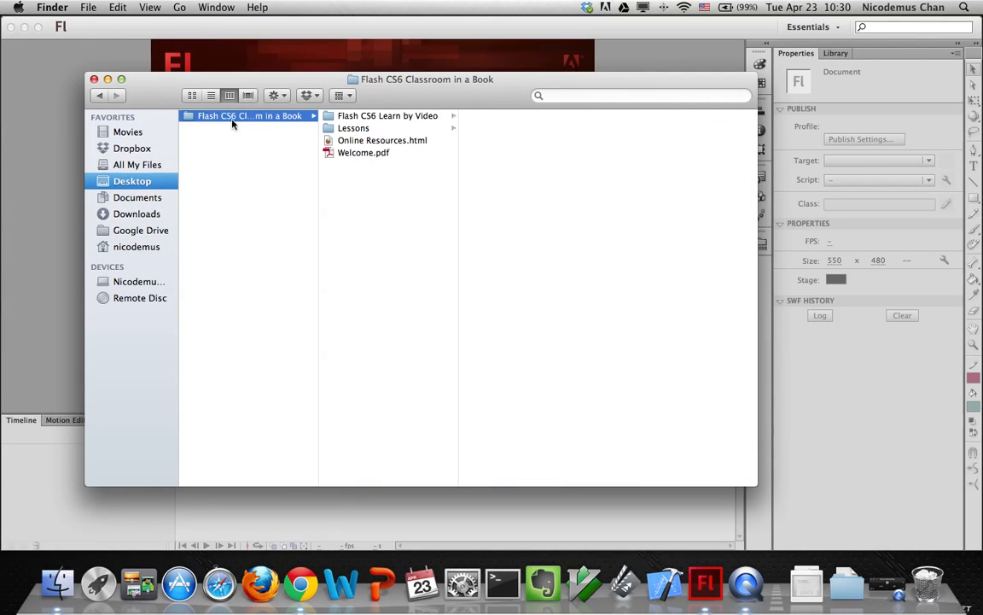
left_click(397, 117)
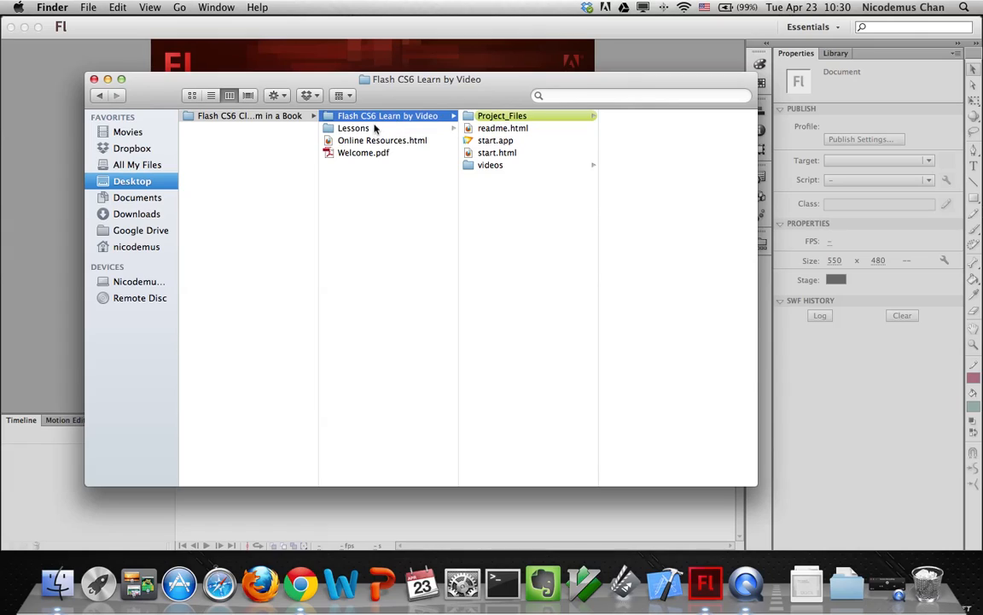
left_click(346, 128)
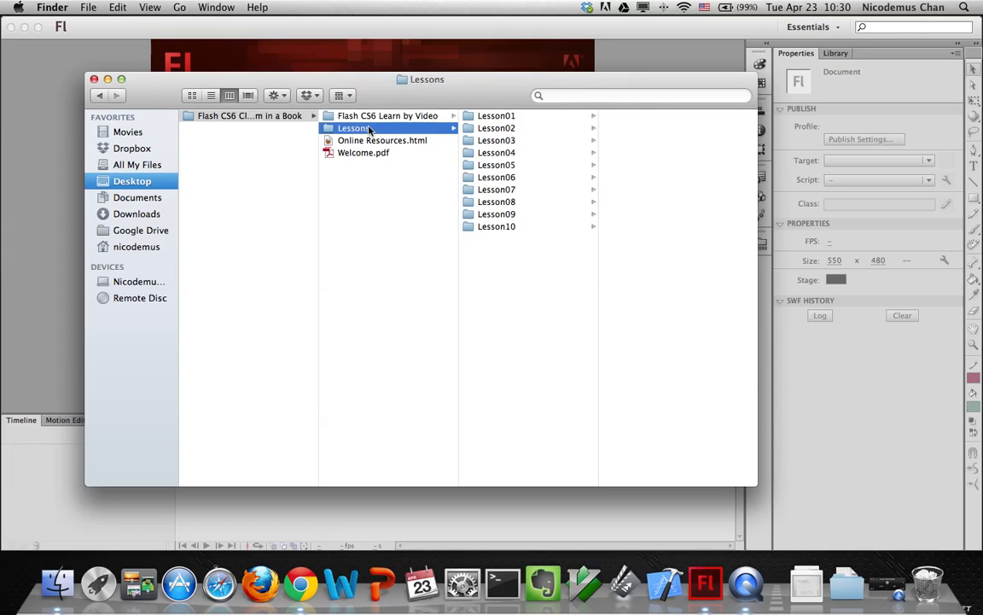
left_click(493, 177)
left_click(626, 117)
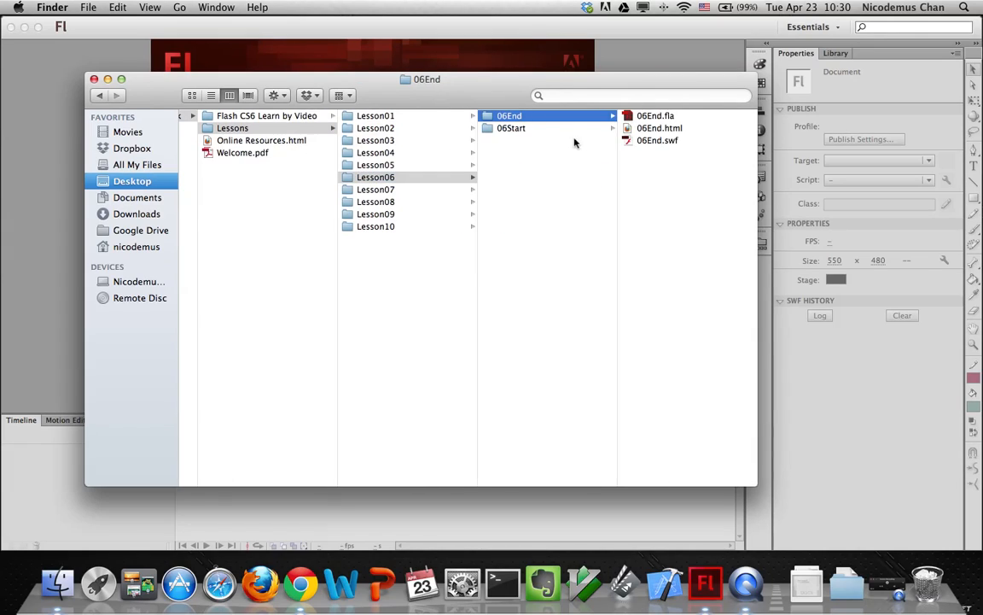
left_click(629, 142)
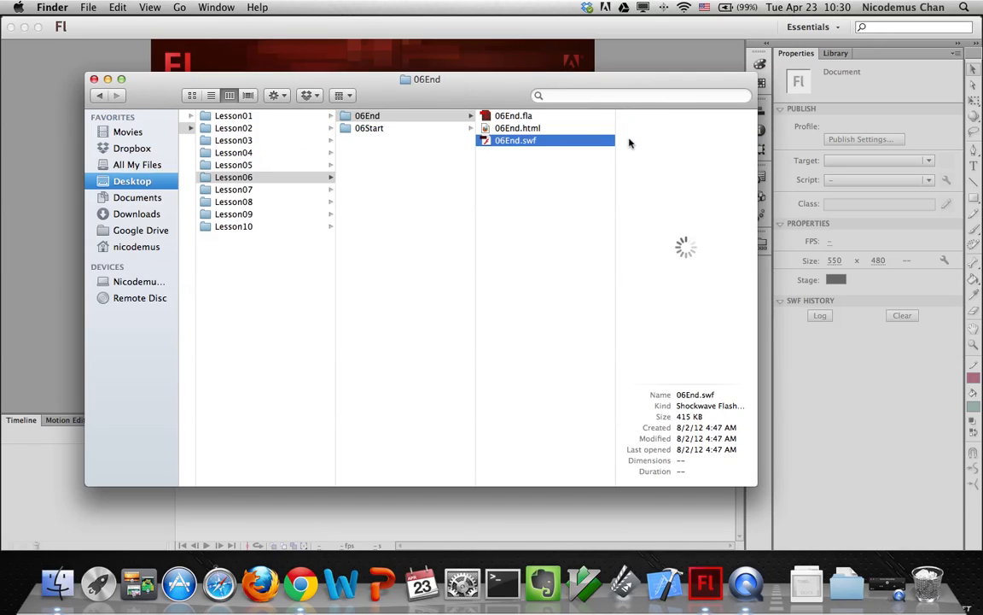
double_click(628, 142)
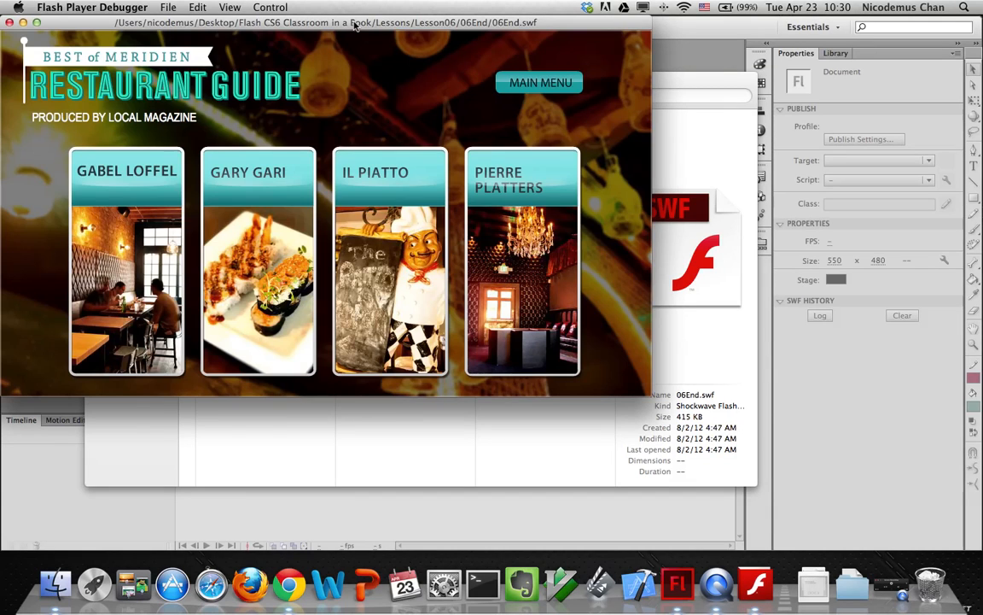
left_click_drag(341, 28, 470, 71)
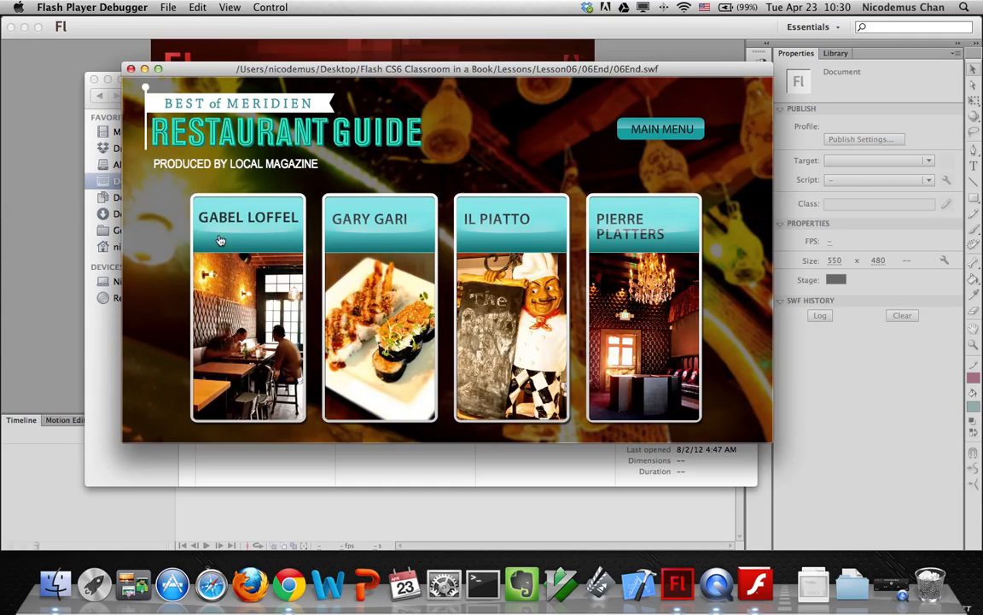
left_click(191, 267)
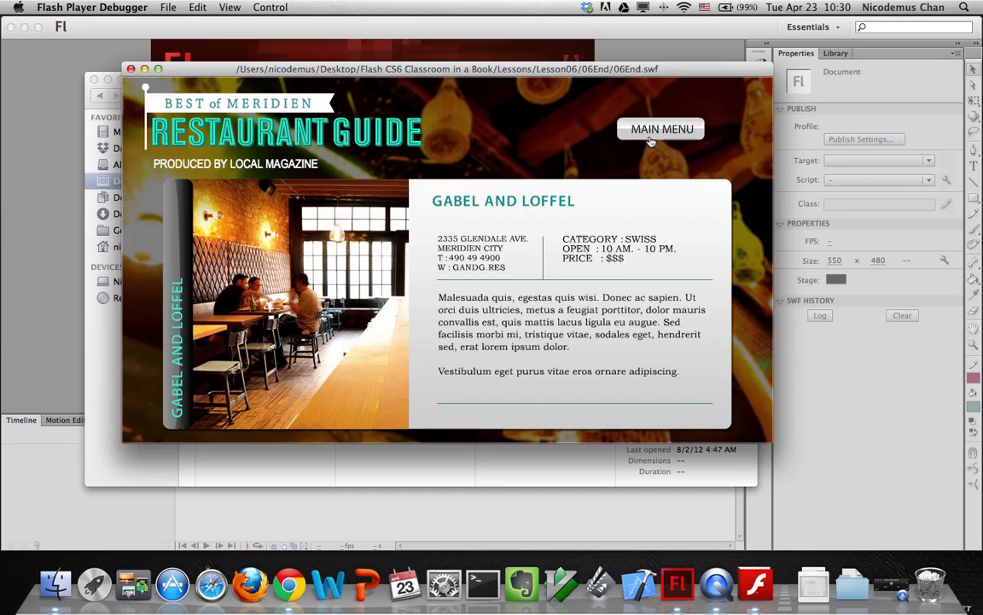
left_click(401, 267)
left_click(401, 267)
left_click(668, 130)
left_click(468, 265)
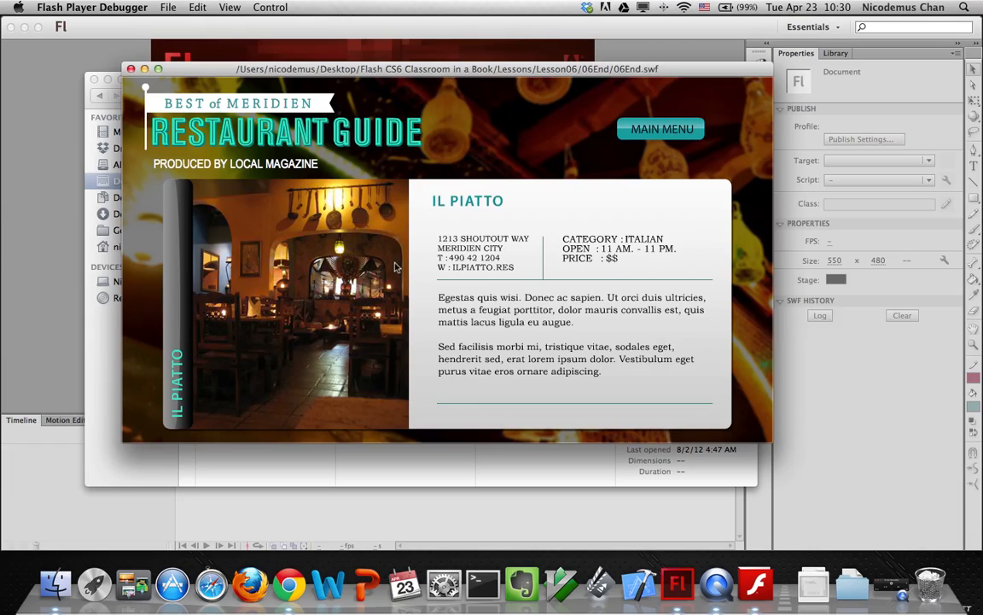
left_click(676, 131)
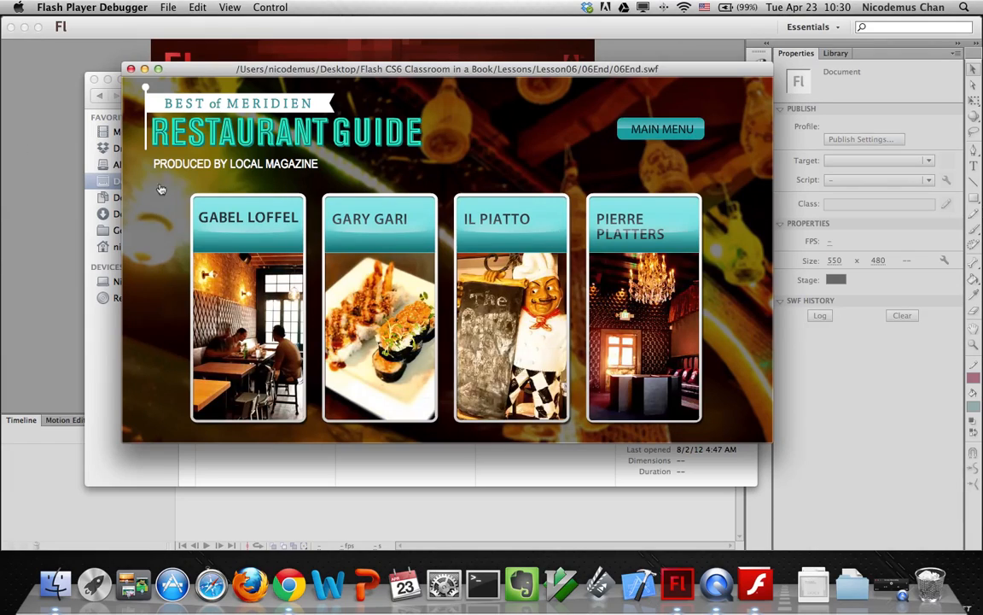
left_click(131, 69)
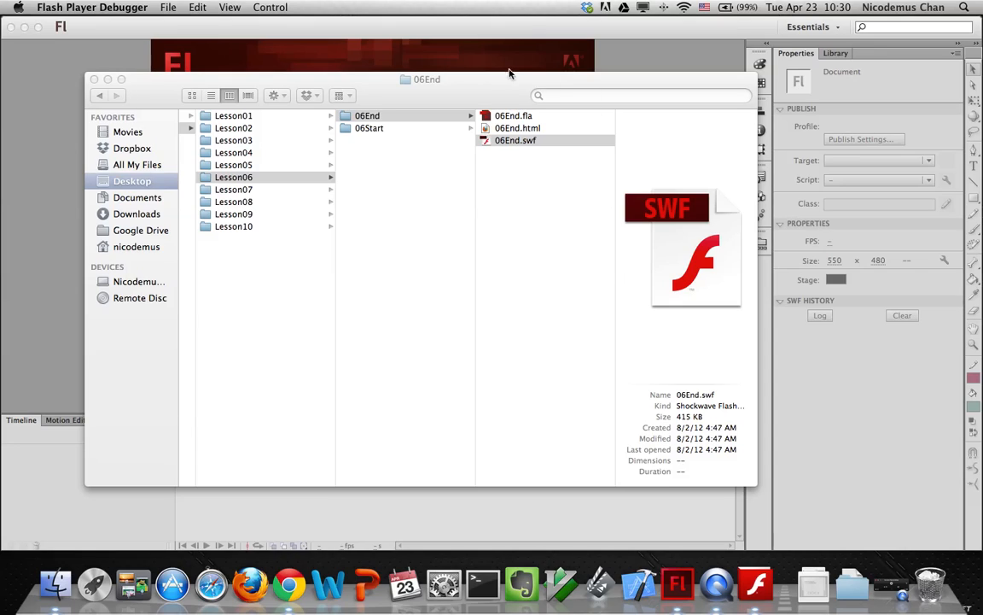
Open 06Start.fla from the Lesson06 06Start folder in Flash
left_click(373, 129)
left_click(373, 130)
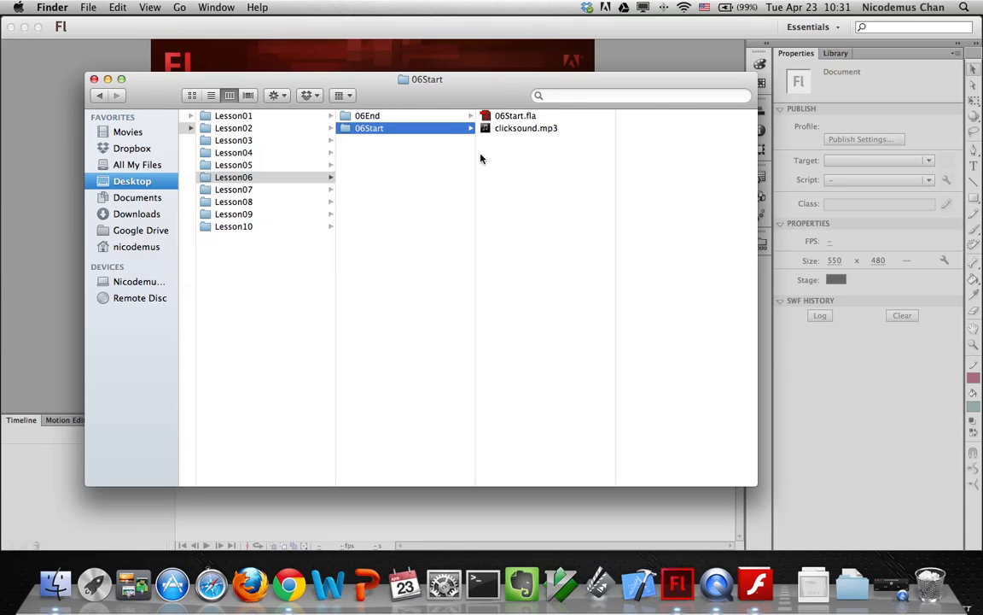
double_click(492, 118)
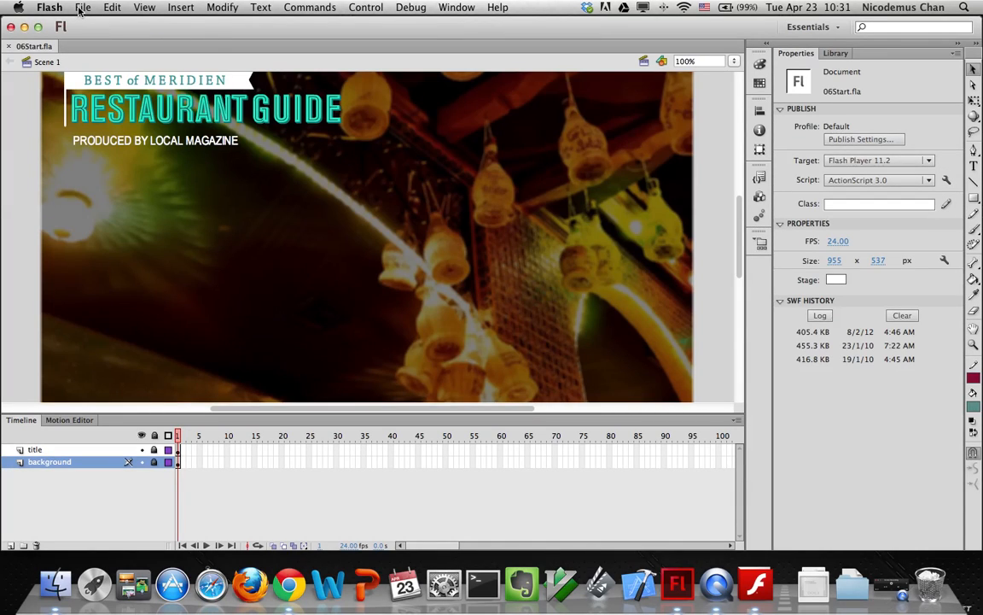
Save the file as 06_workingcopy.fla in the 06Start folder with Save As
left_click(82, 8)
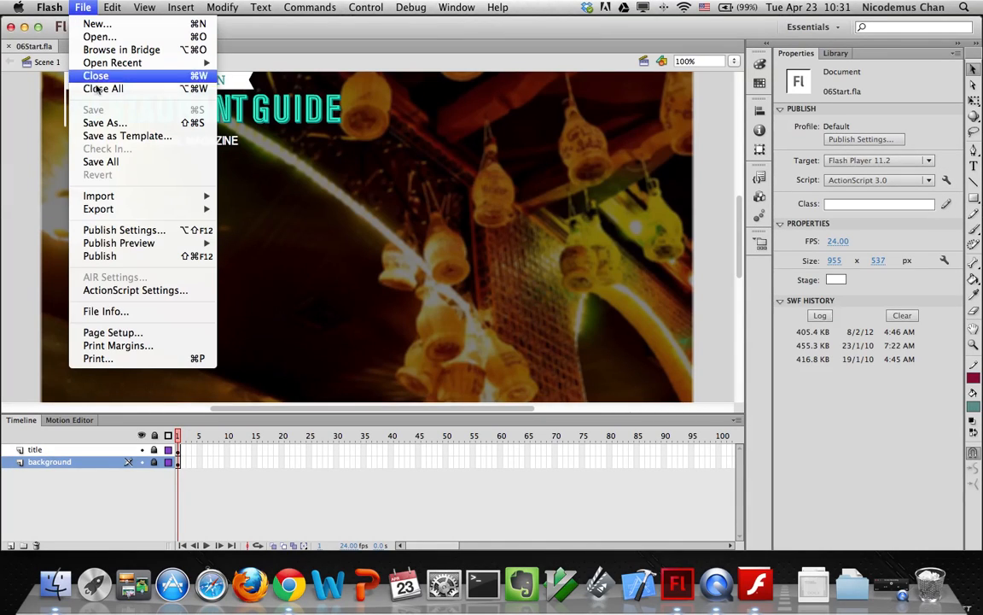
left_click(101, 123)
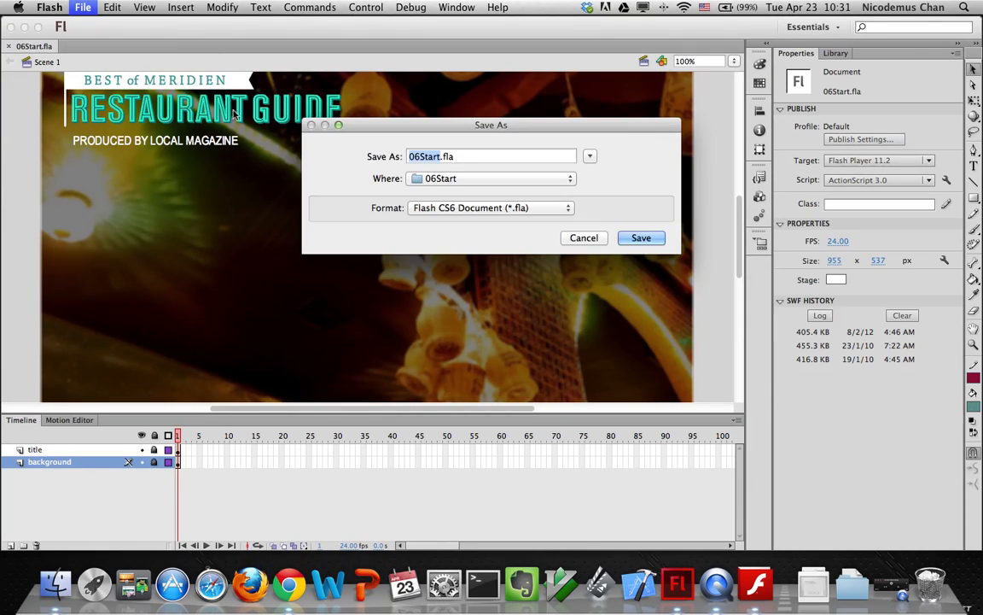
type("06En")
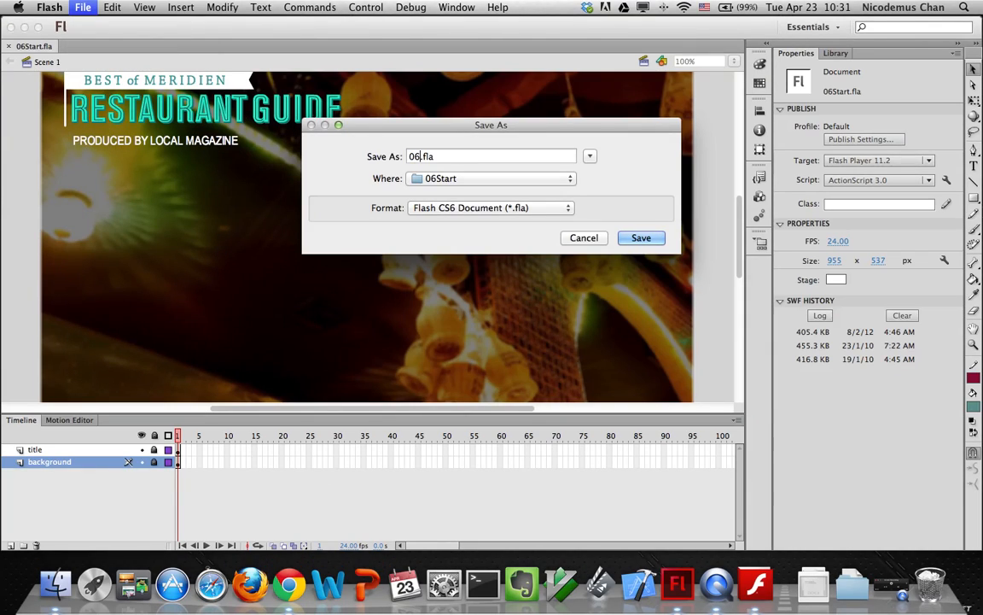
key("BackSpace")
key("BackSpace")
type("w")
key("BackSpace")
type("_workingcopy")
left_click(641, 238)
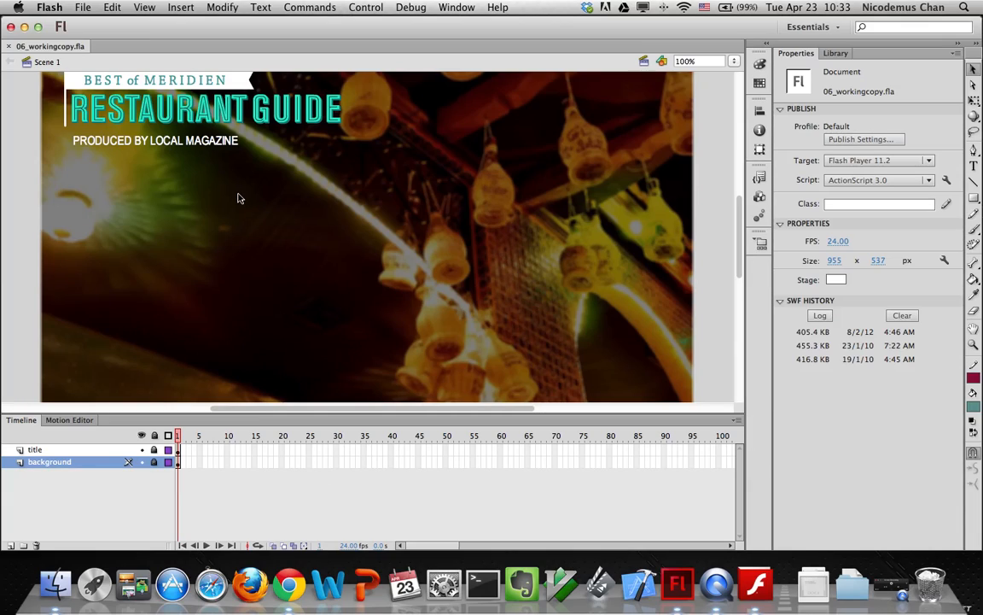
Create a new Button-type symbol named 'gabel loffel button'
left_click(184, 9)
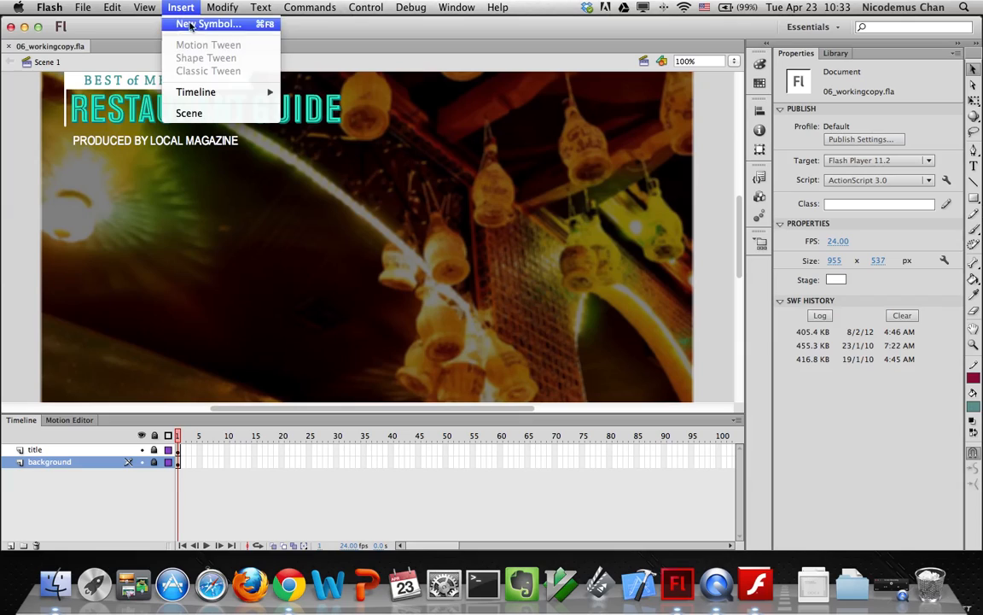
left_click(205, 24)
left_click_drag(220, 85, 477, 102)
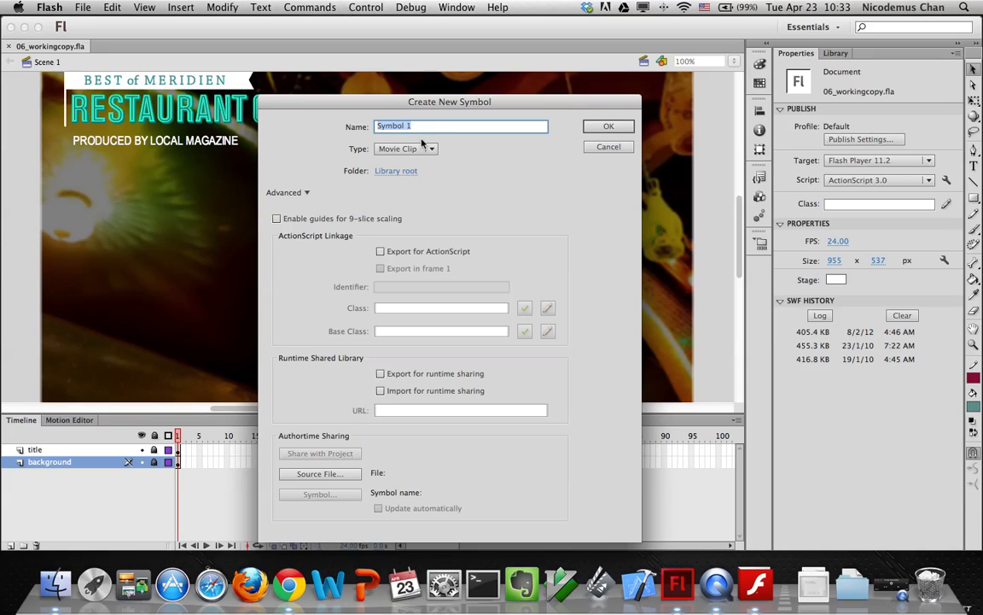
type("gabel loffel button")
left_click(401, 148)
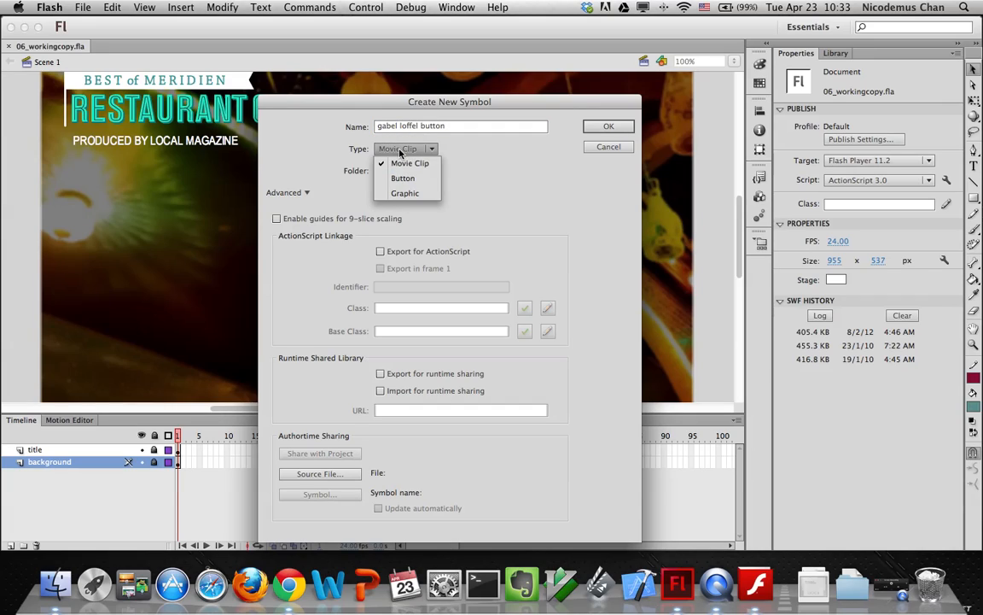
left_click(388, 162)
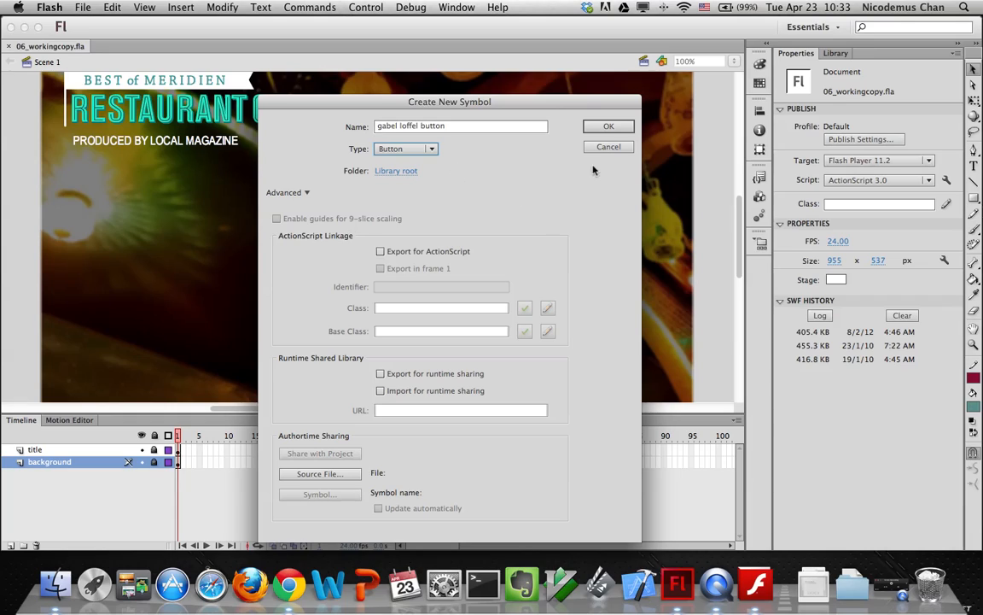
left_click(606, 127)
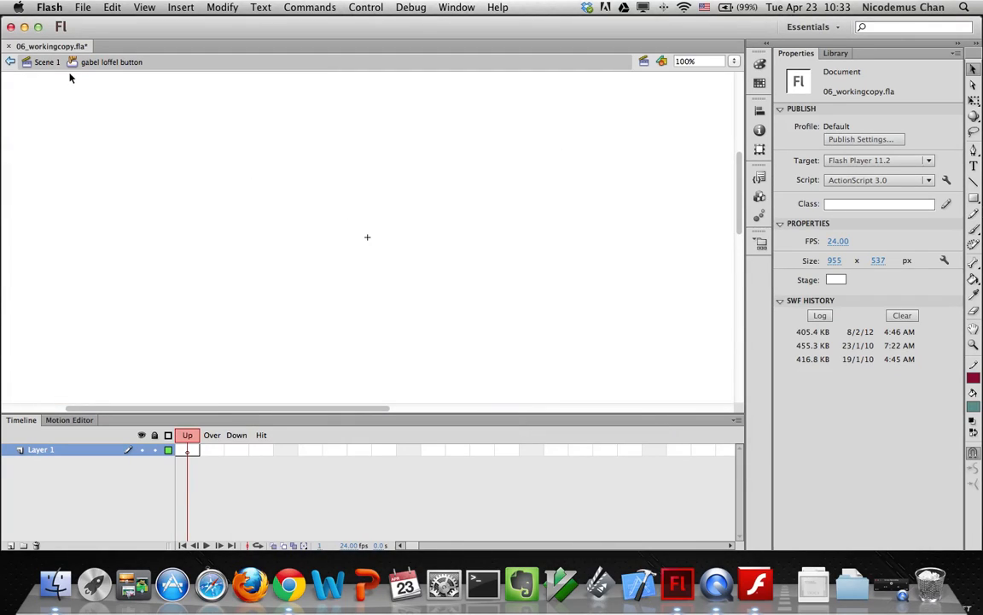
Drag the gabel loffel thumbnail from the Library's restaurant thumbnails folder onto the Up frame
left_click(841, 54)
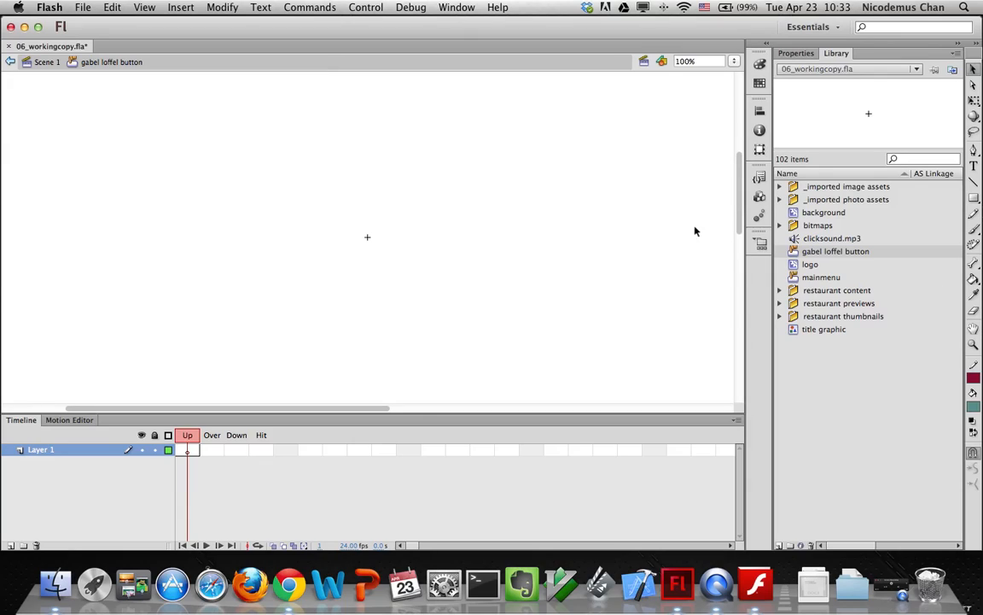
left_click(780, 318)
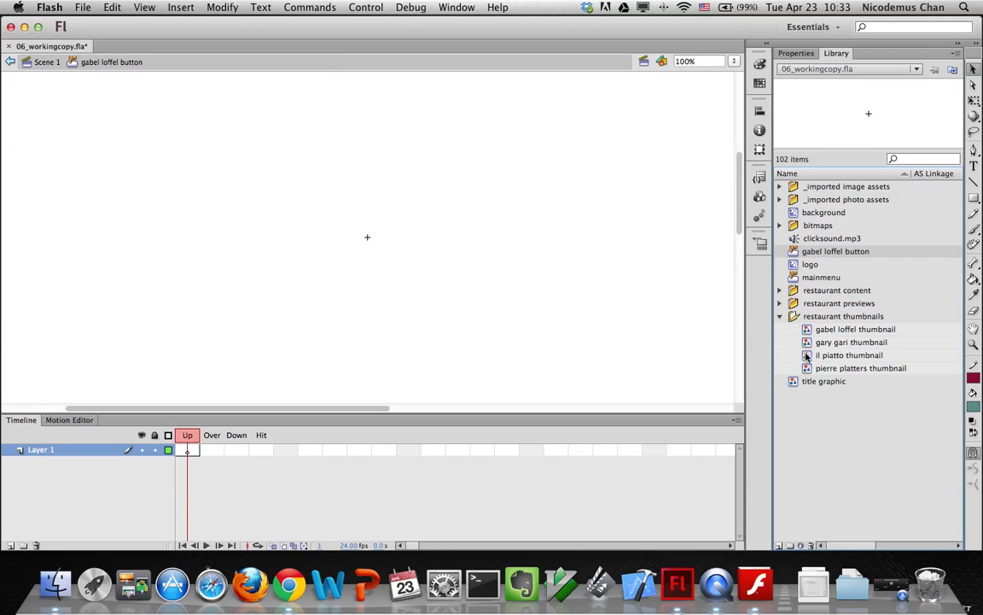
left_click(809, 332)
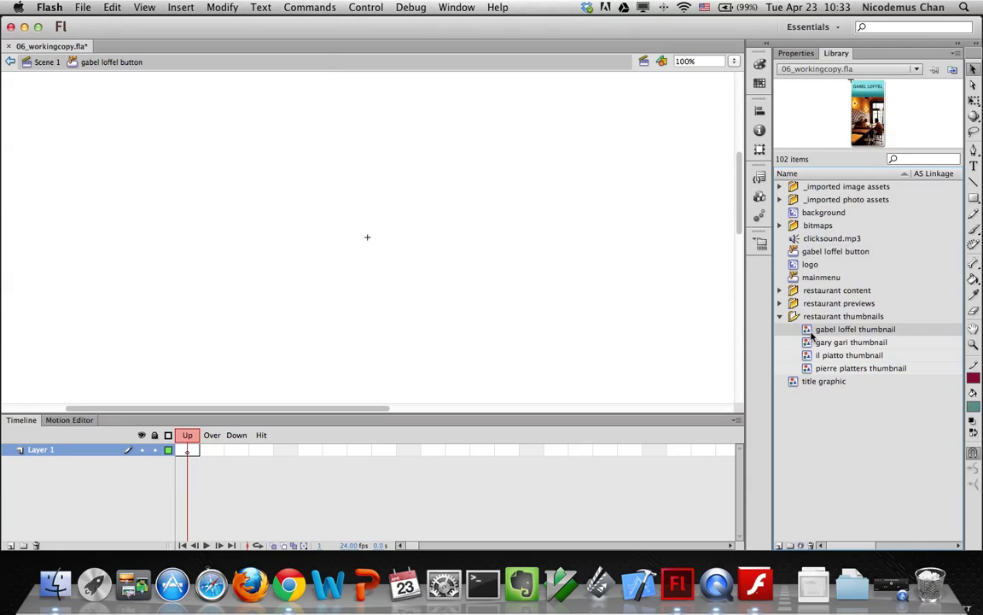
left_click_drag(810, 334, 390, 280)
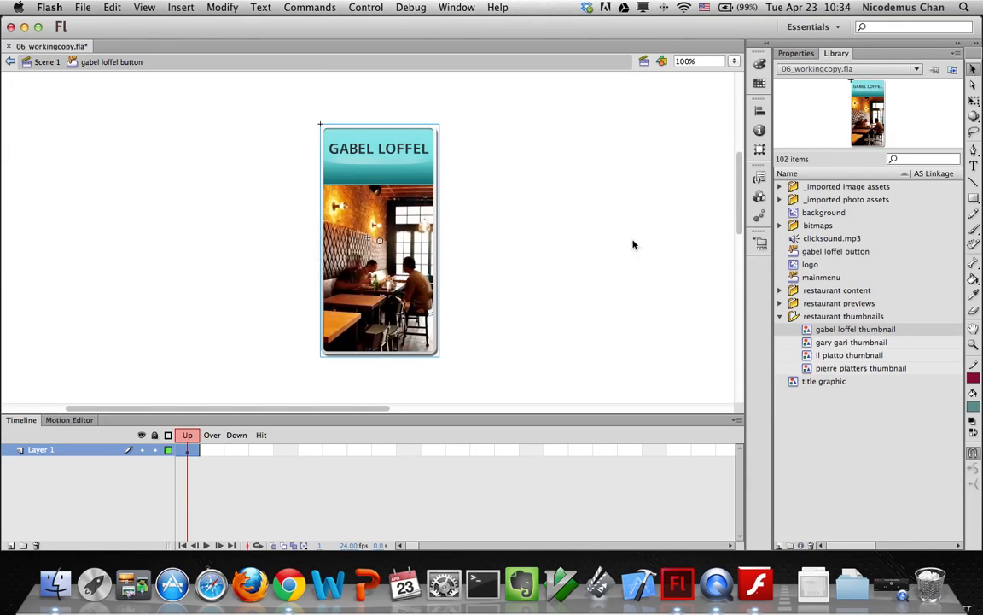
Position the thumbnail at X 0, Y 0 in Properties
left_click(795, 53)
left_click(837, 150)
type("0")
left_click(906, 150)
type("0")
key("Return")
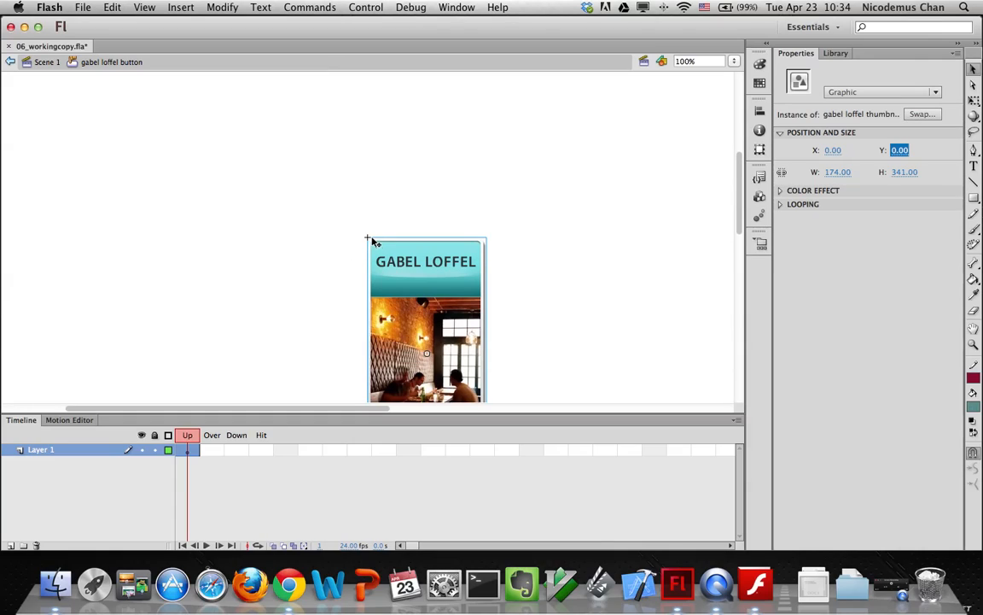
left_click_drag(741, 189, 743, 207)
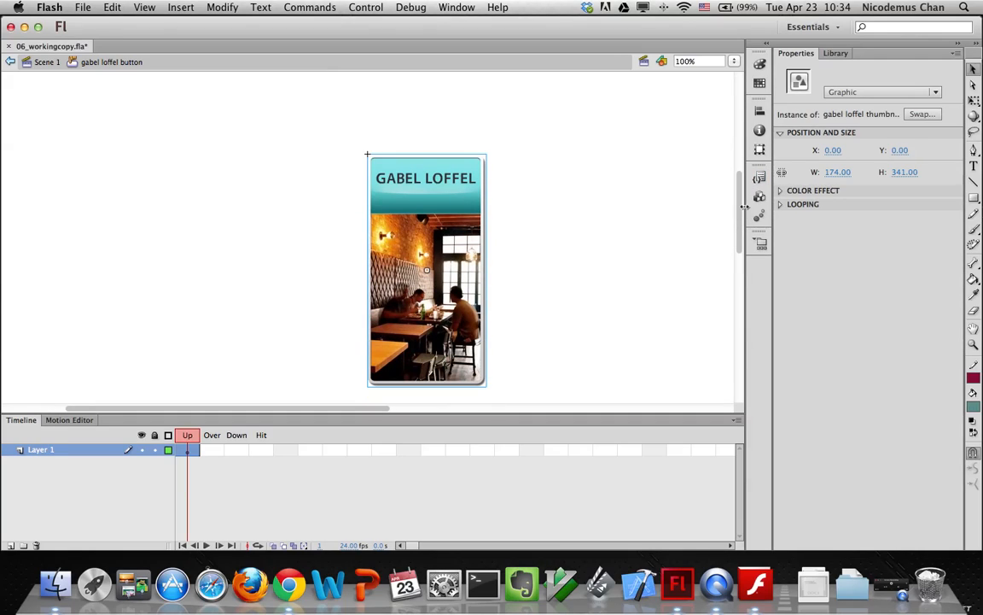
Insert a frame at Layer 1's Hit state so the thumbnail spans Over, Down and Hit
left_click(187, 435)
left_click(186, 436)
left_click(267, 451)
left_click(267, 451)
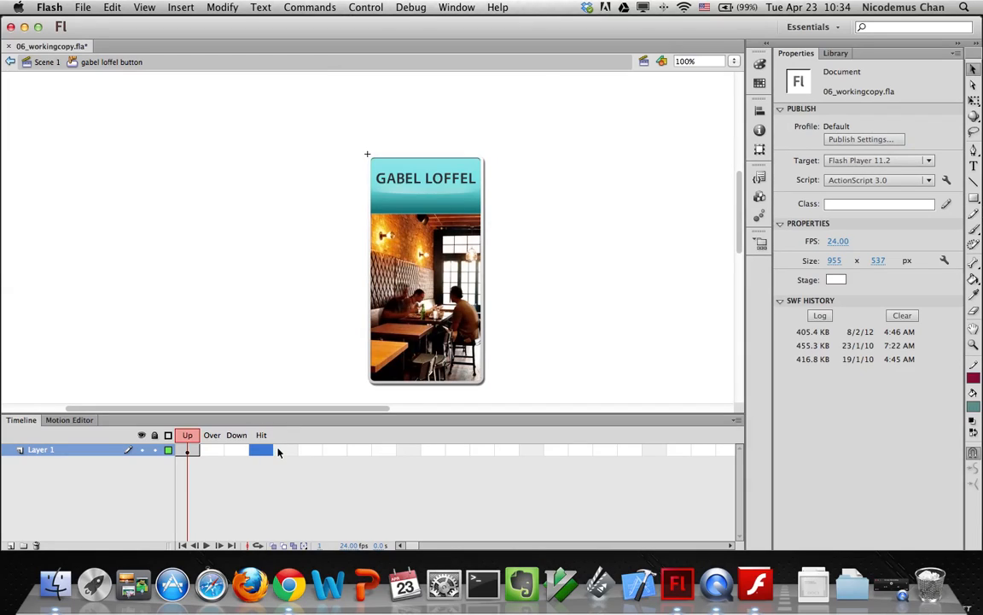
left_click(180, 7)
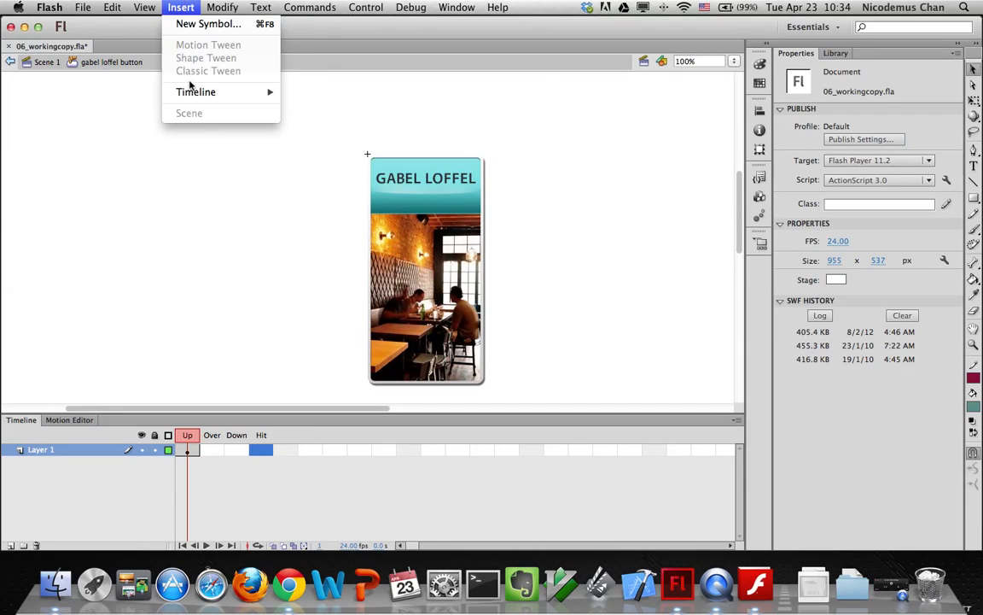
mouse_move(195, 96)
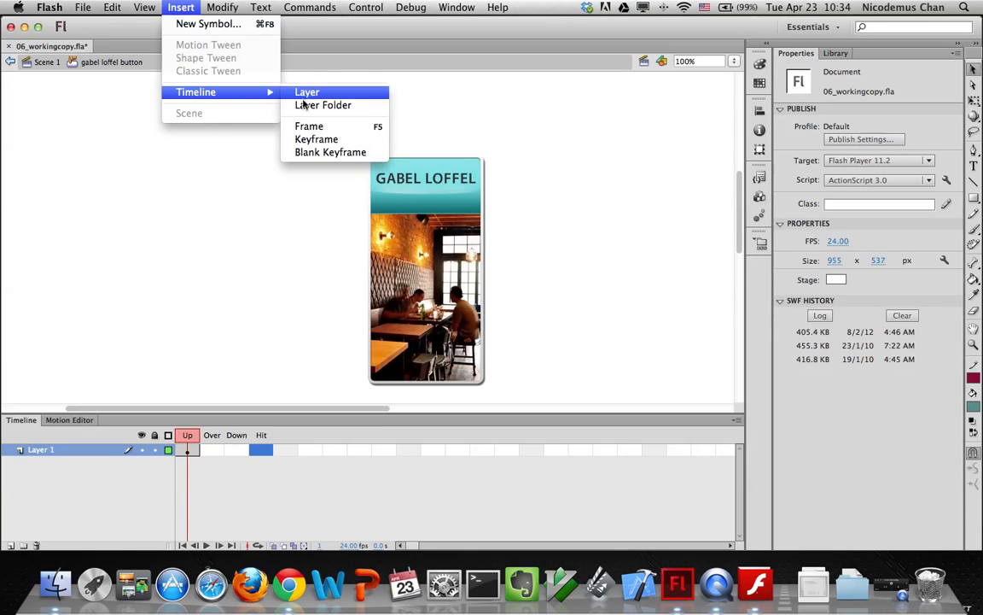
left_click(307, 126)
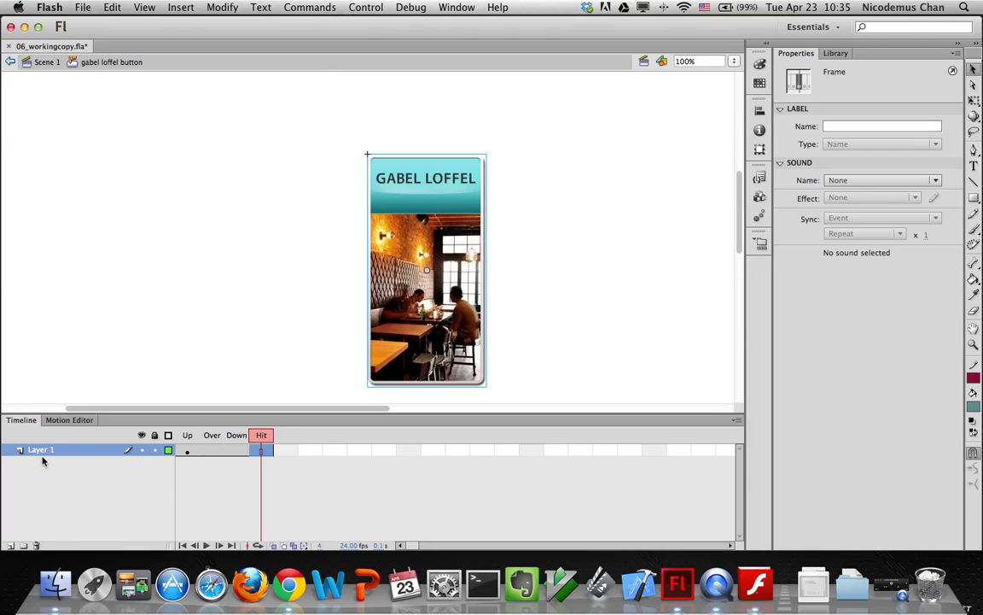
Add Layer 2 with a keyframe at its Over frame and expand the Library's restaurant previews folder
left_click(8, 541)
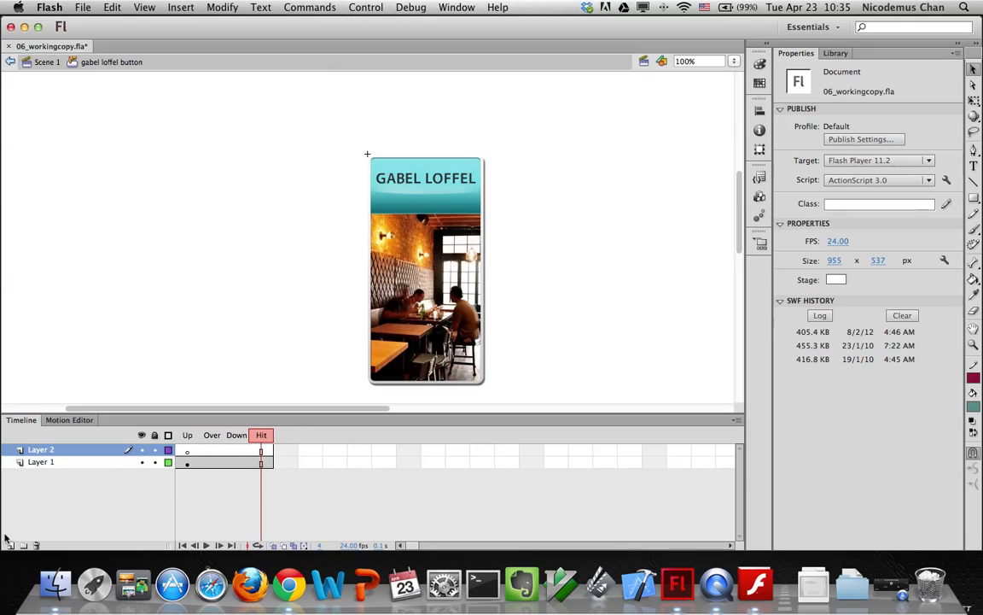
left_click(213, 452)
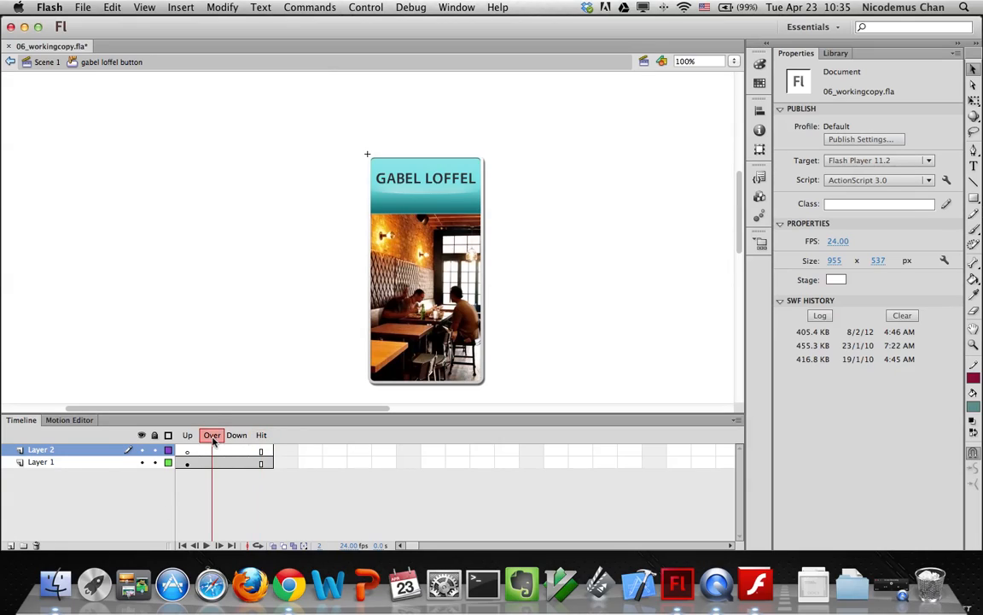
left_click(215, 453)
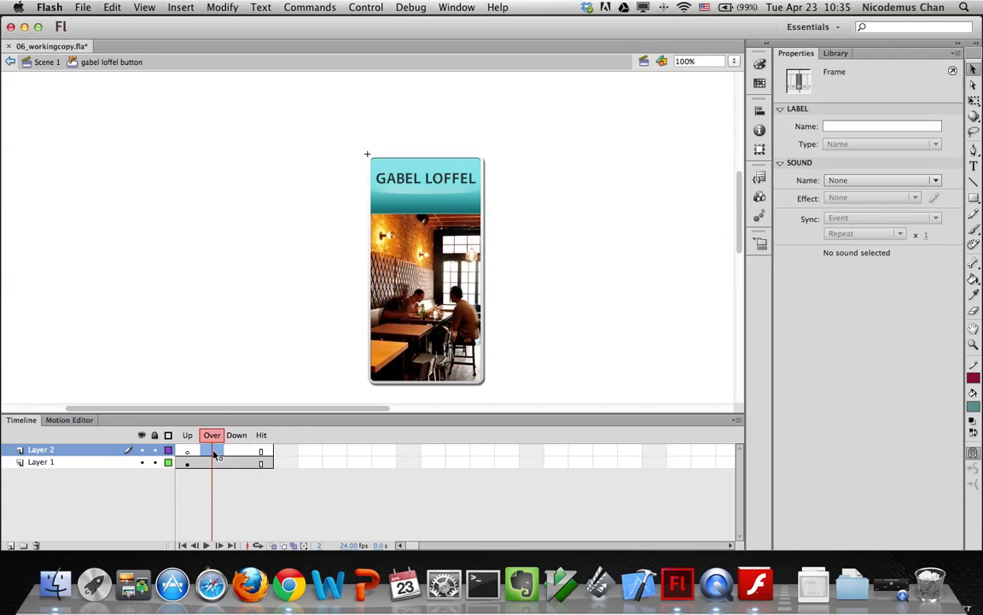
left_click(175, 7)
mouse_move(256, 92)
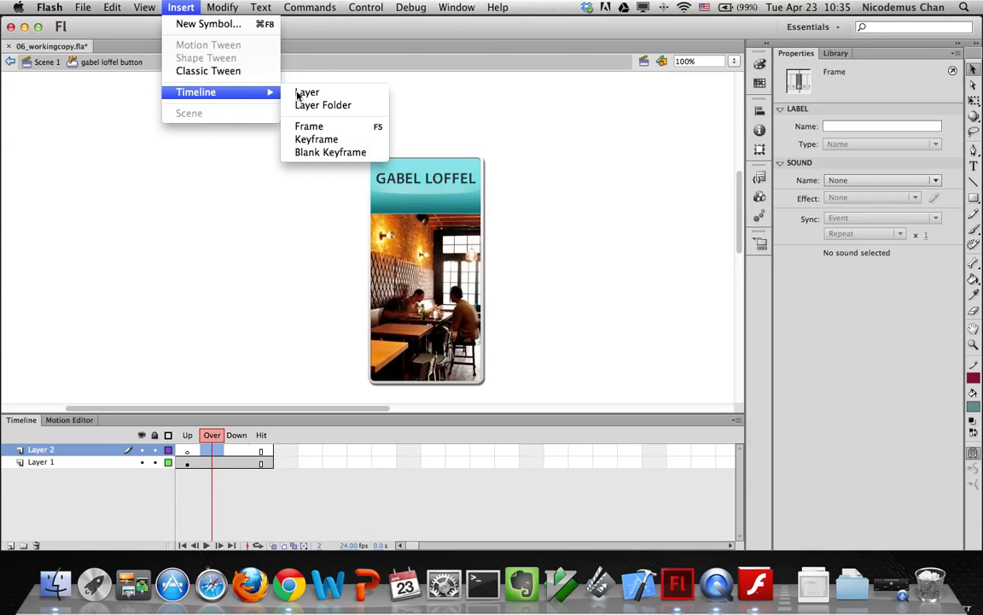
left_click(315, 139)
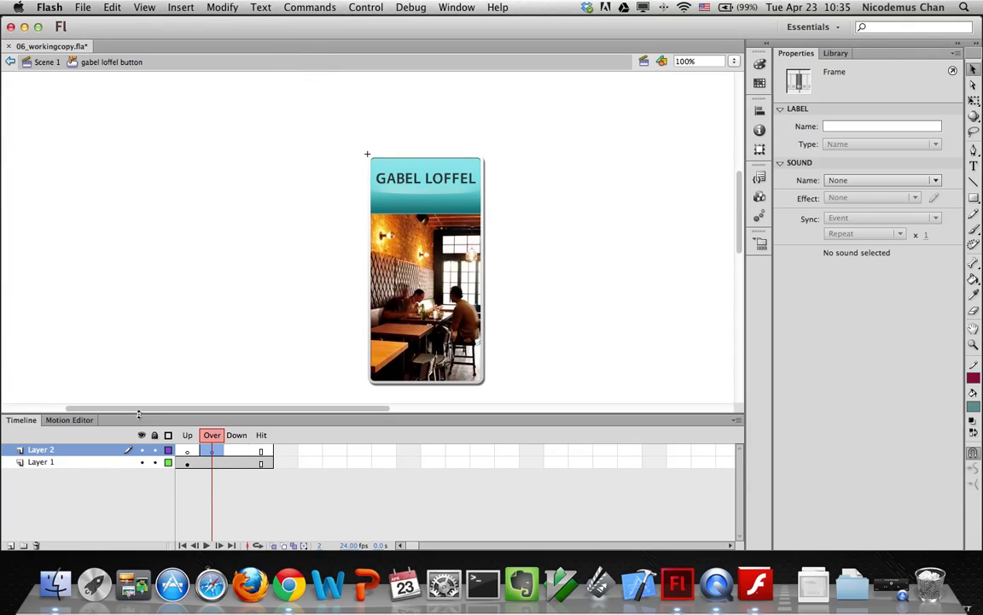
left_click(834, 54)
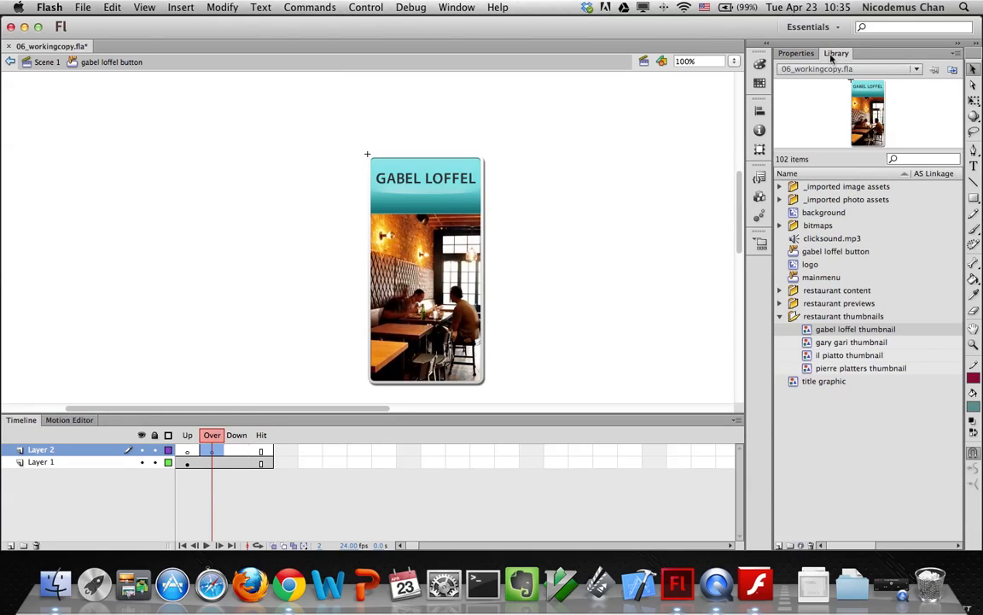
left_click(781, 303)
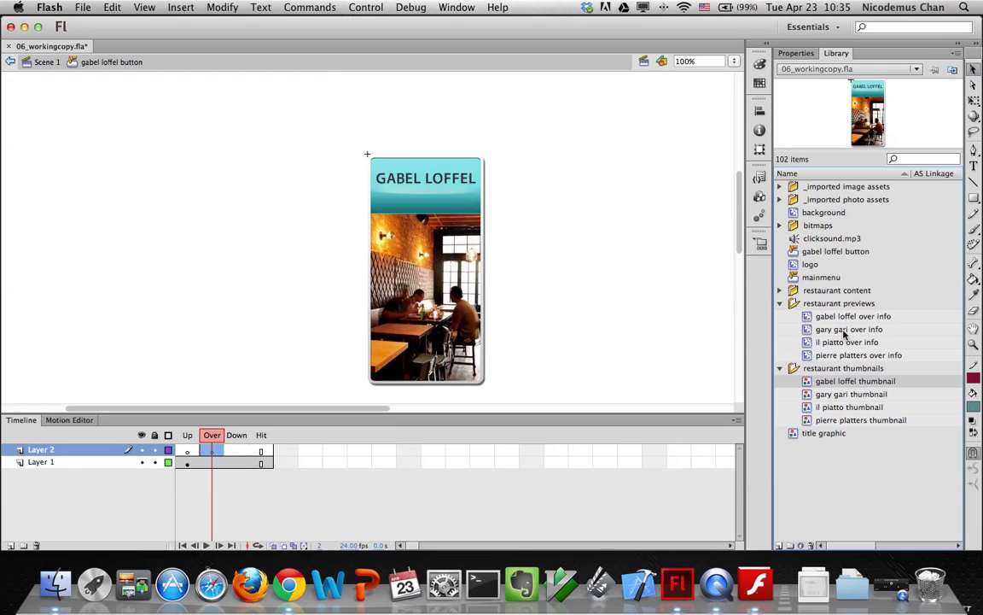
Place the gabel loffel over info clip on the Over keyframe at X 0, Y 215
left_click_drag(823, 316, 554, 230)
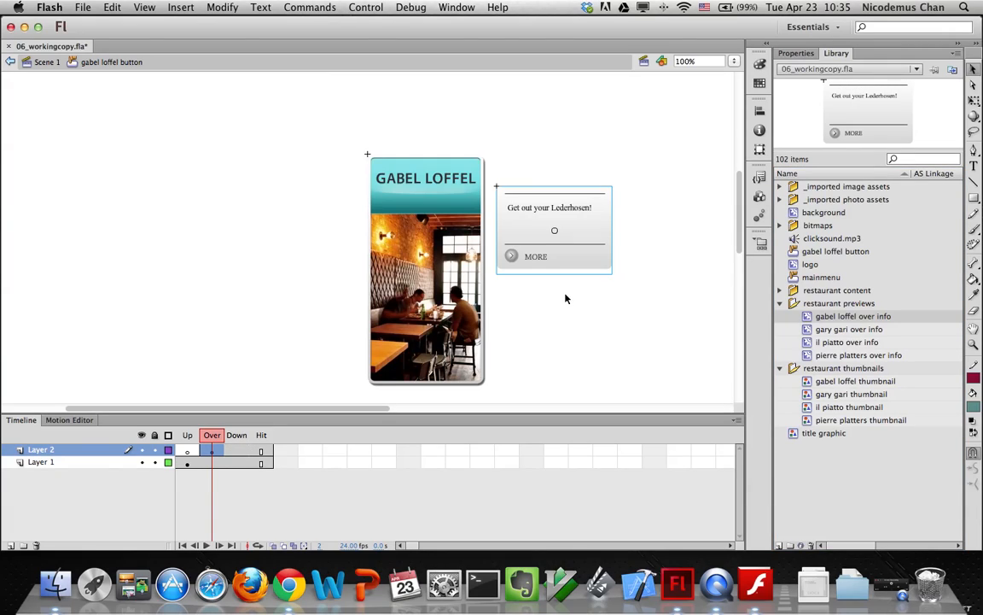
left_click(795, 53)
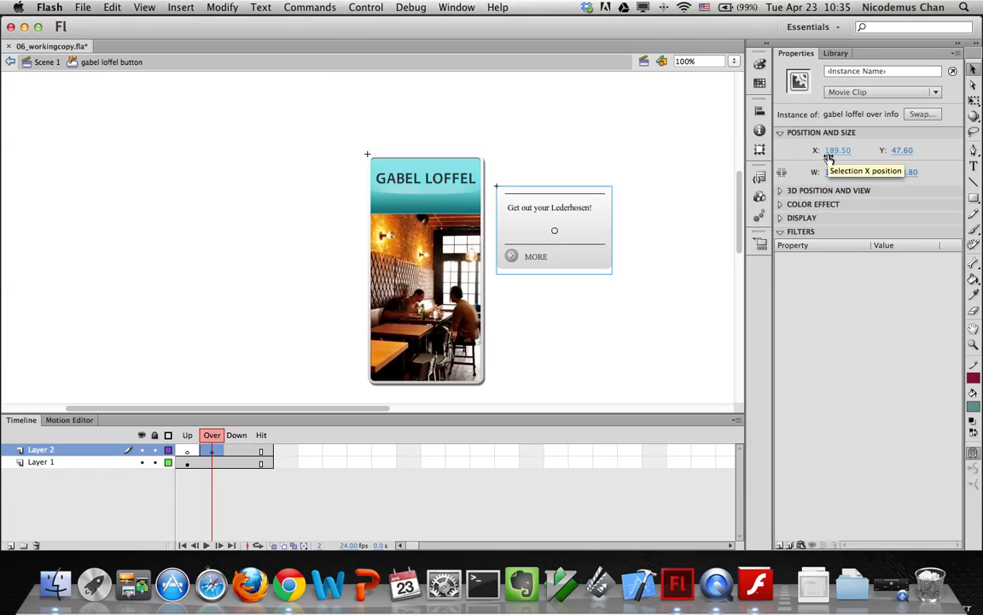
left_click(836, 150)
type("0")
left_click(902, 150)
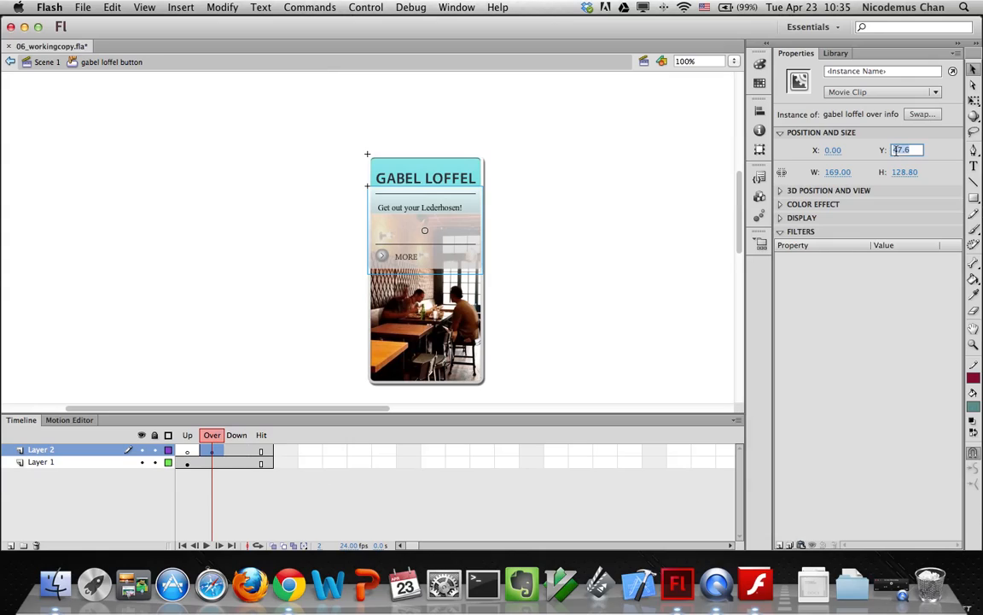
type("215")
key("Return")
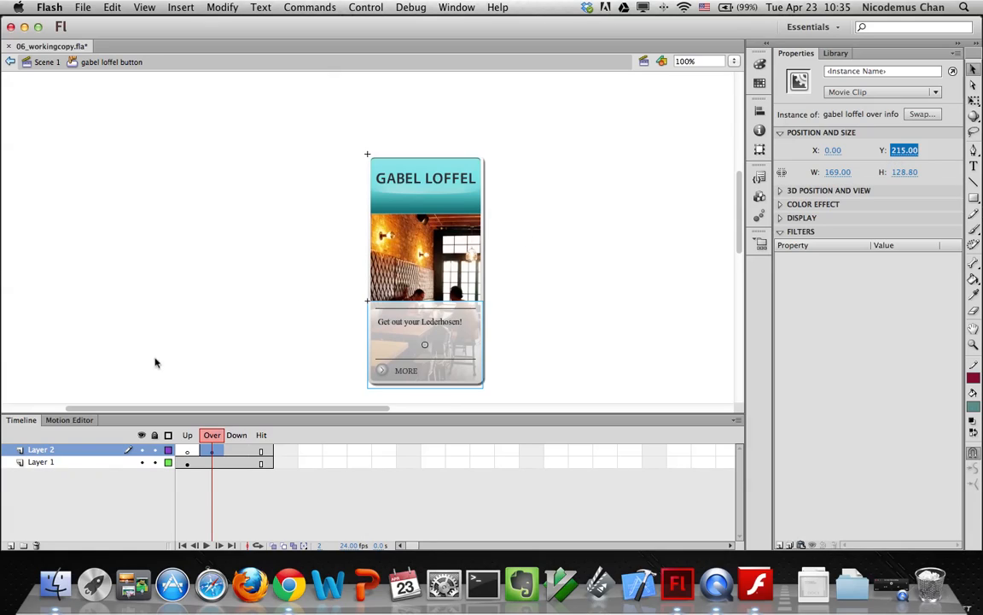
Add Layer 3 with a keyframe at its Down frame
left_click(10, 544)
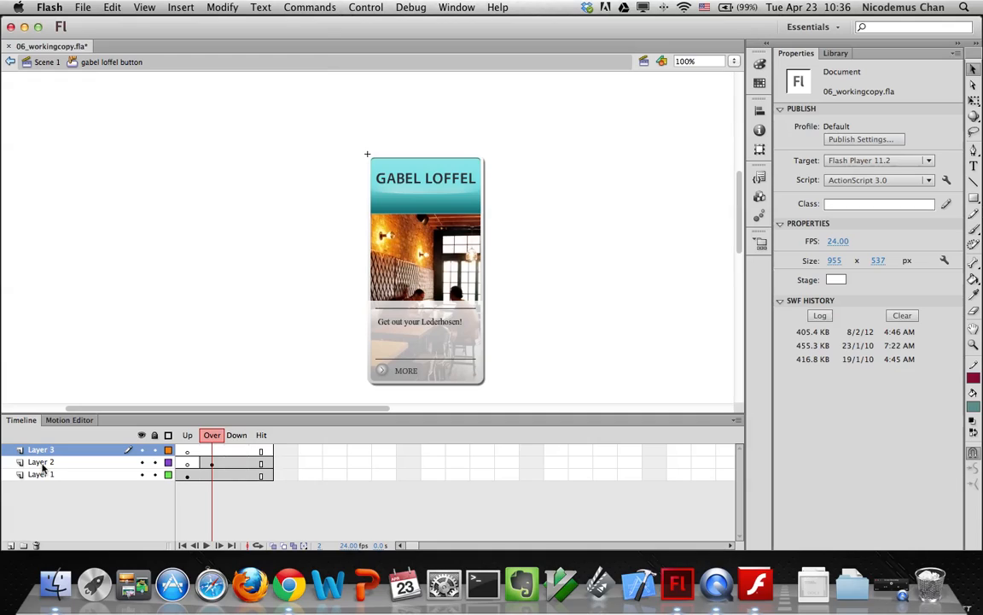
left_click(237, 450)
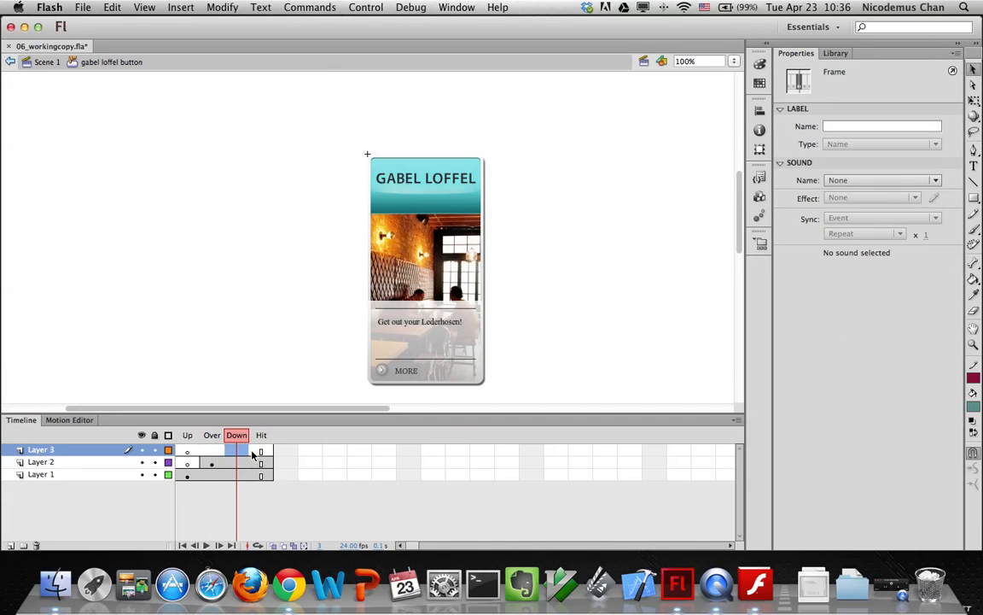
left_click(180, 8)
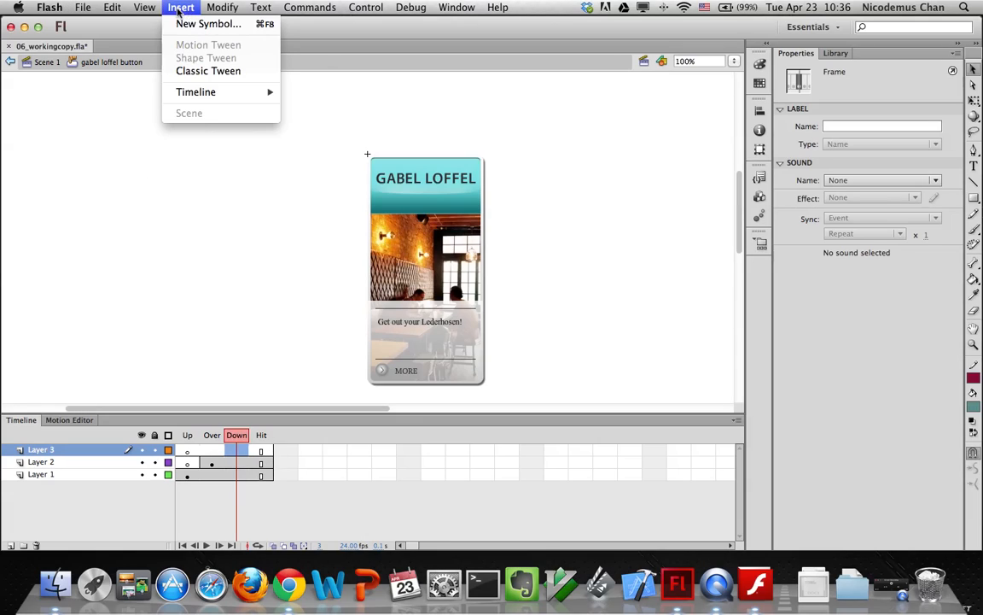
mouse_move(259, 91)
left_click(306, 138)
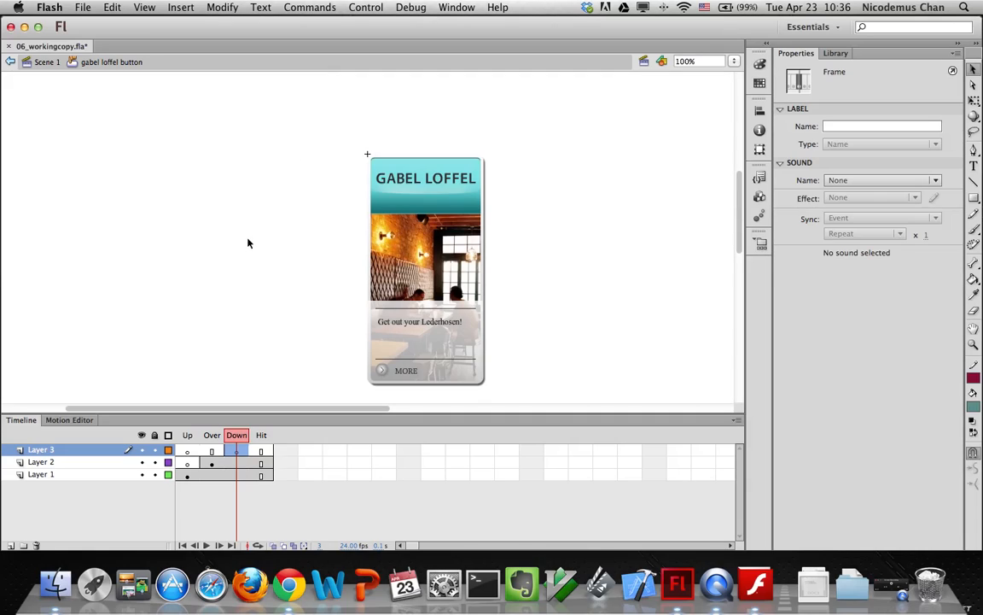
Drop clicksound.mp3 onto the Down keyframe and keep its sync set to Event
left_click(825, 54)
left_click(807, 239)
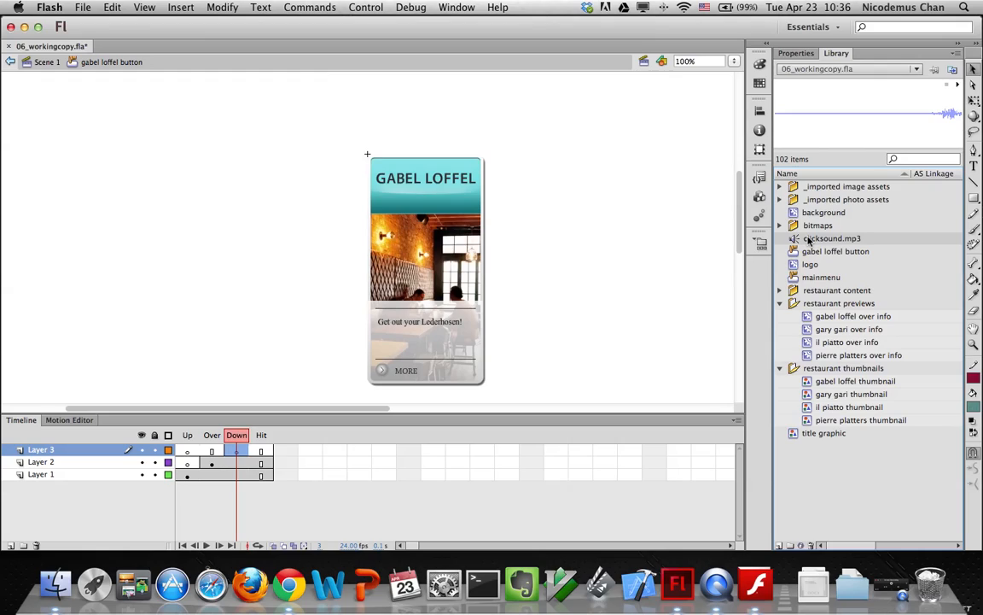
left_click_drag(807, 239, 578, 248)
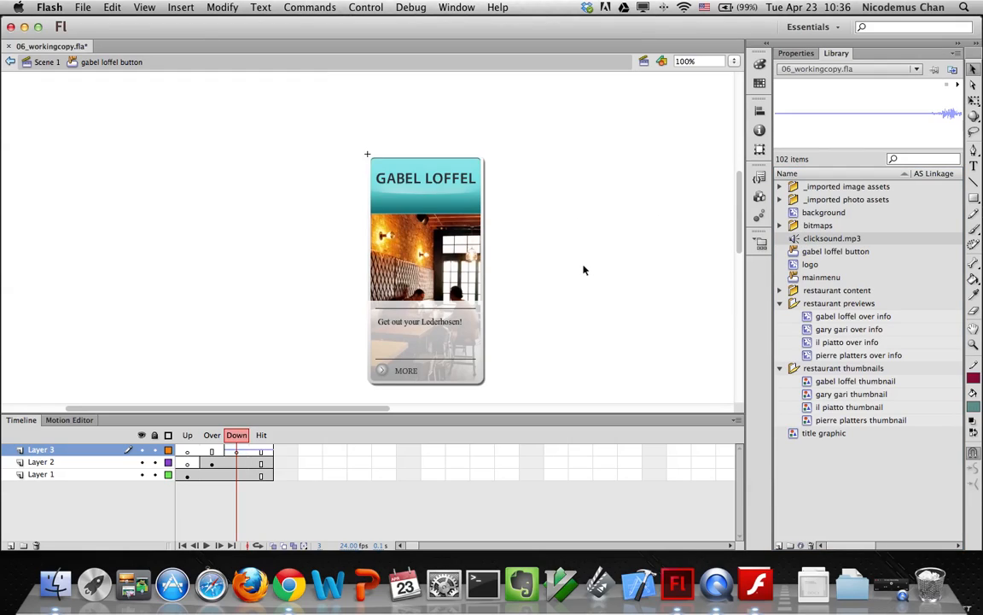
left_click(236, 451)
left_click(794, 54)
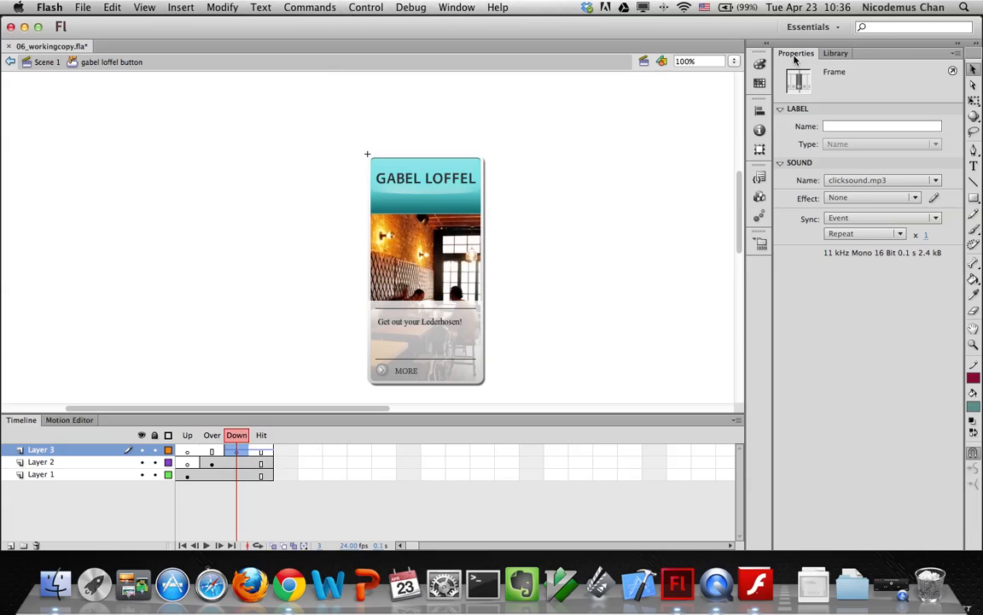
left_click(856, 218)
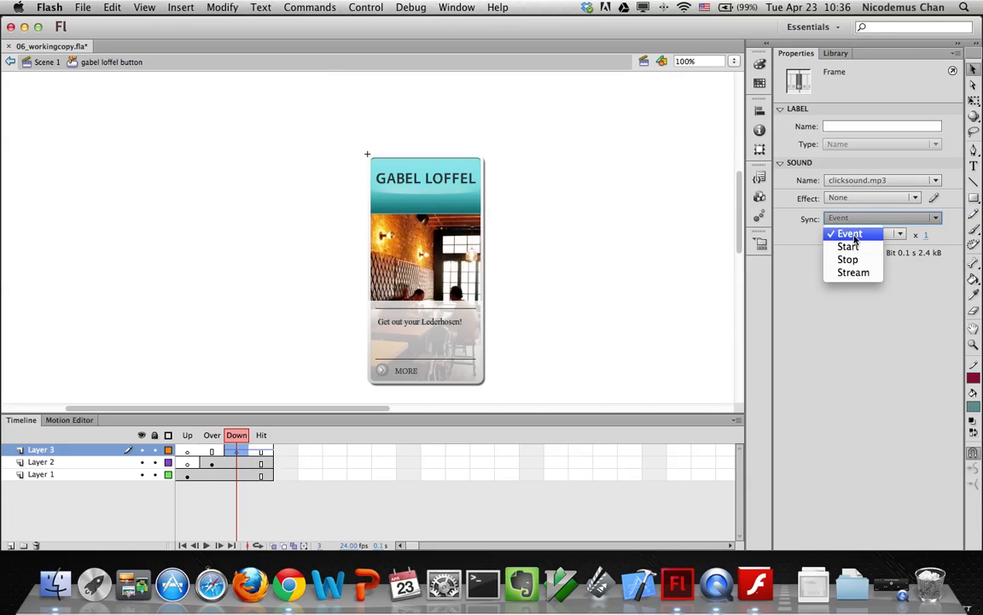
left_click(851, 235)
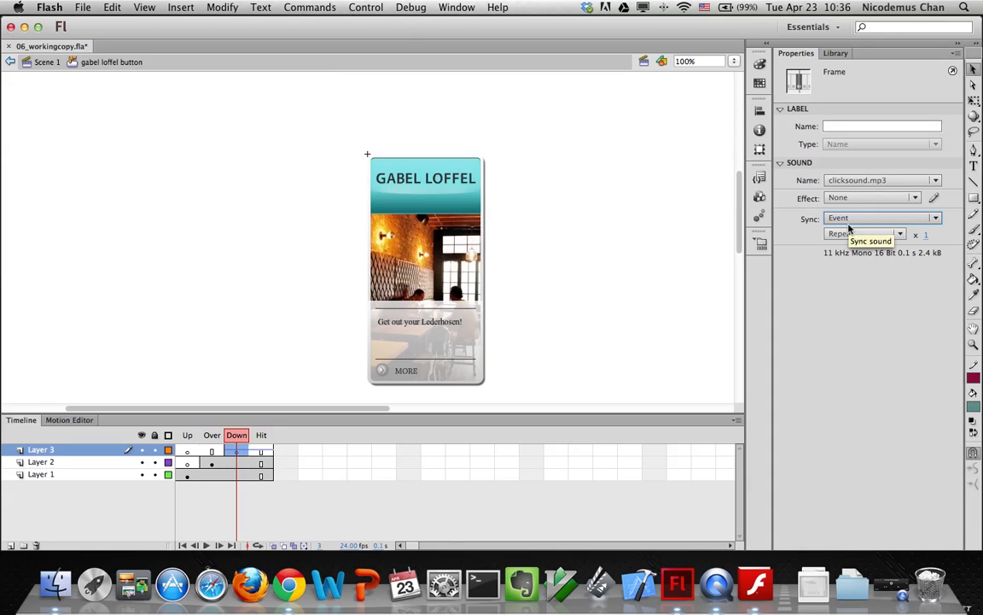
Return to Scene 1, reopen gabel loffel button from the Library and select its Hit frame
left_click(43, 64)
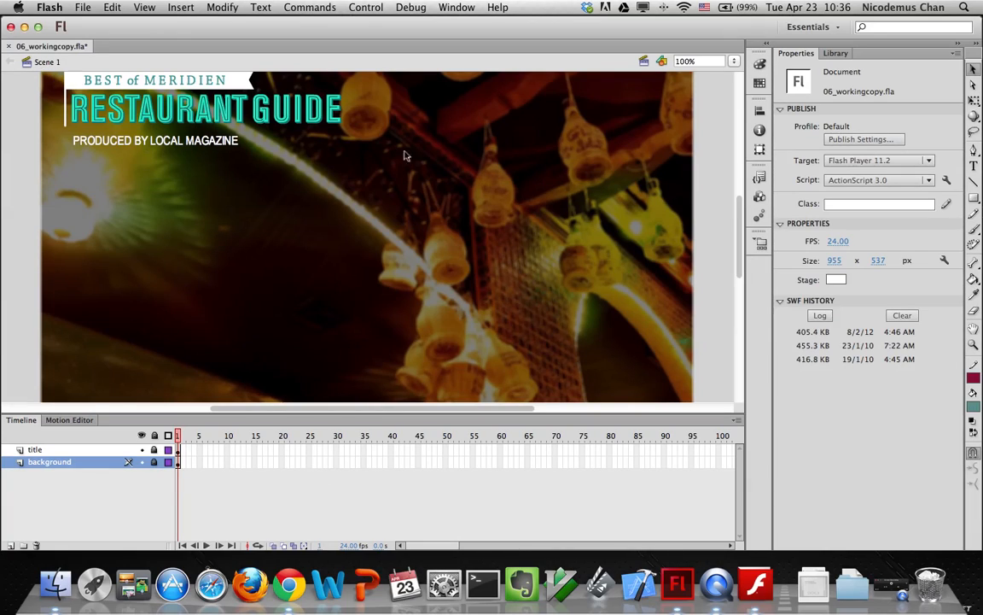
left_click(831, 54)
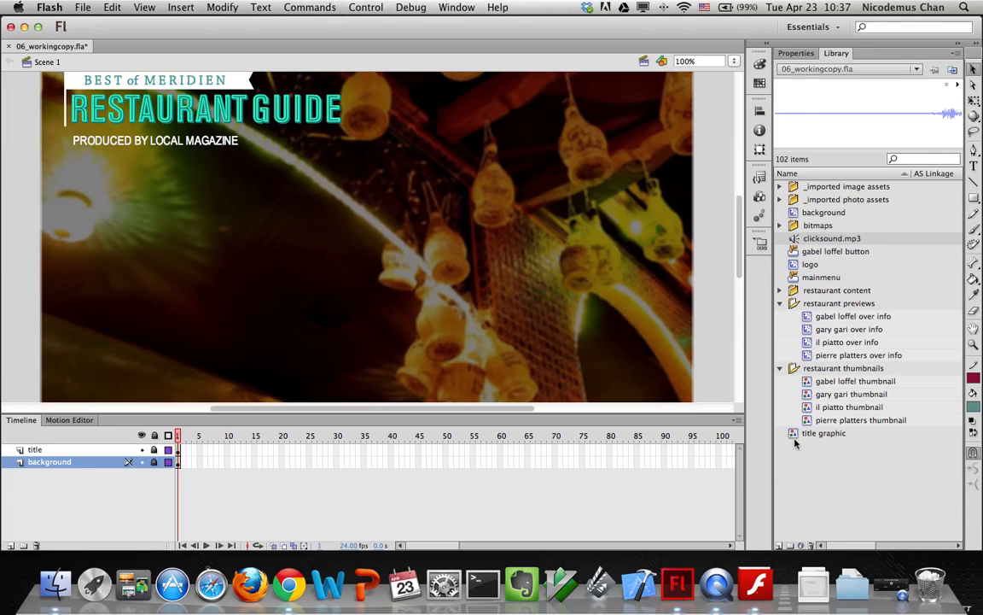
left_click(824, 251)
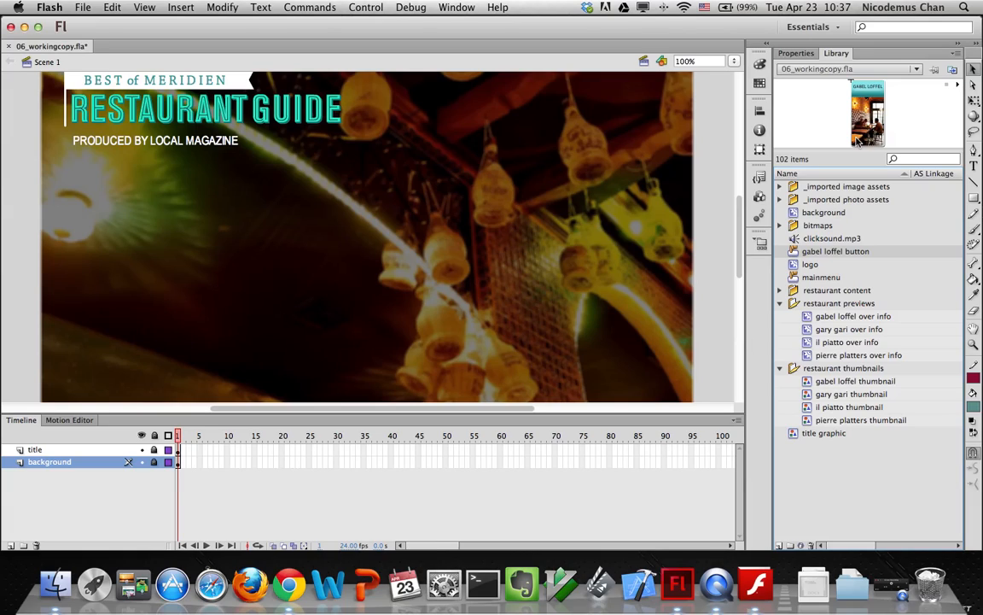
double_click(795, 253)
left_click(261, 450)
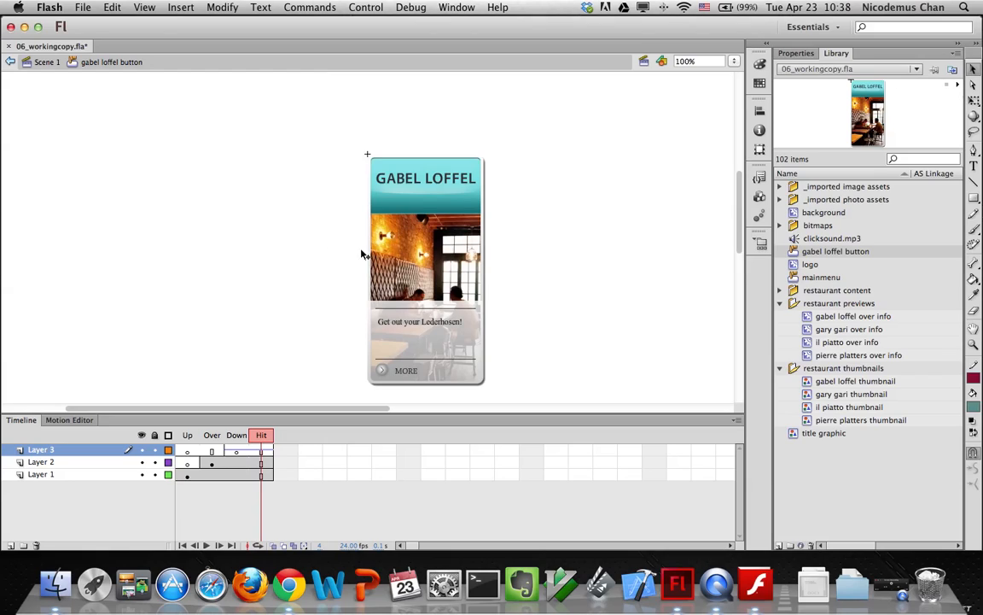
Duplicate the gabel loffel button in the Library as 'gary gari button'
right_click(812, 252)
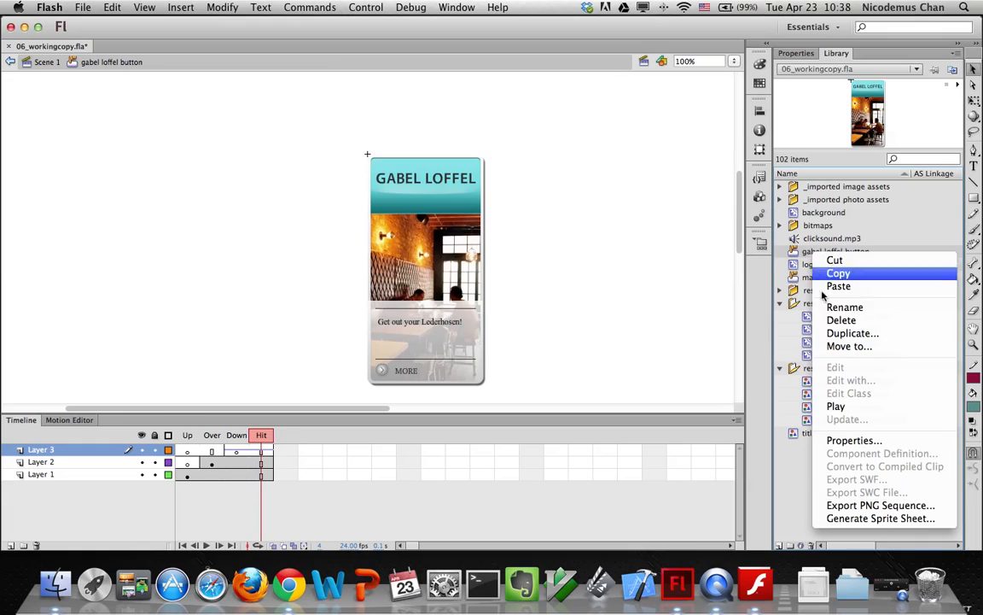
left_click(834, 334)
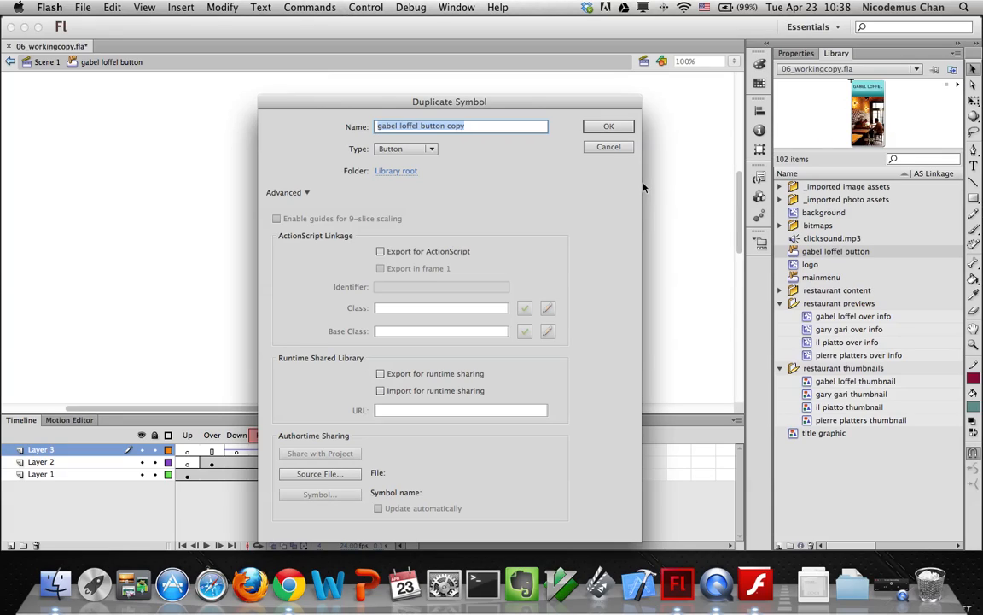
left_click(607, 147)
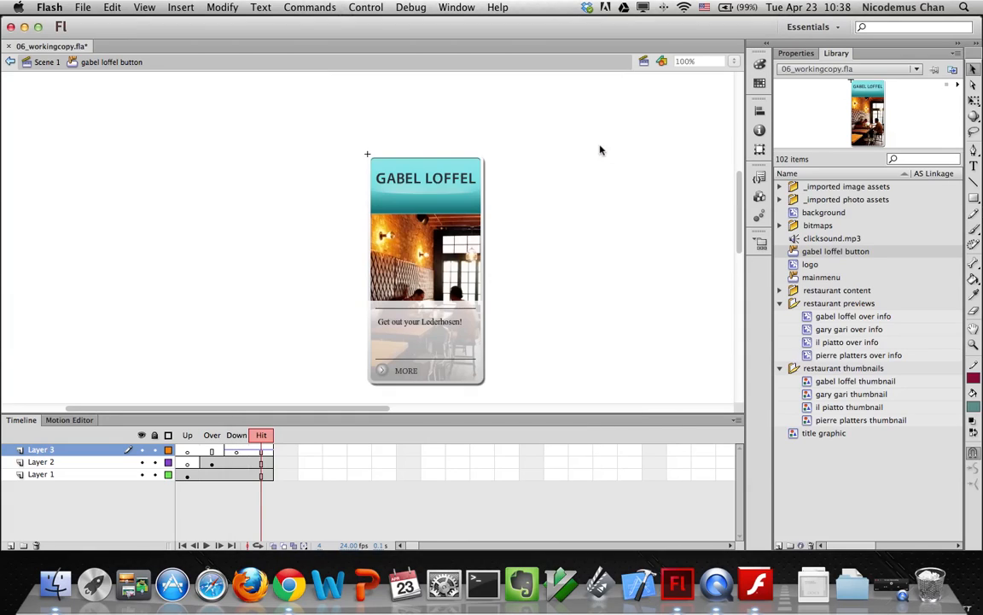
left_click(956, 56)
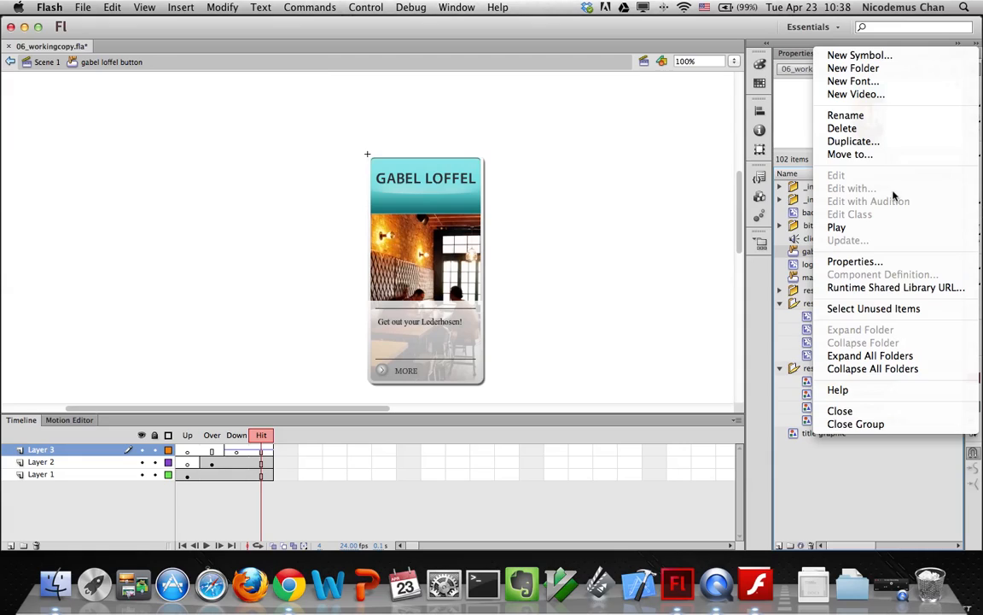
left_click(869, 142)
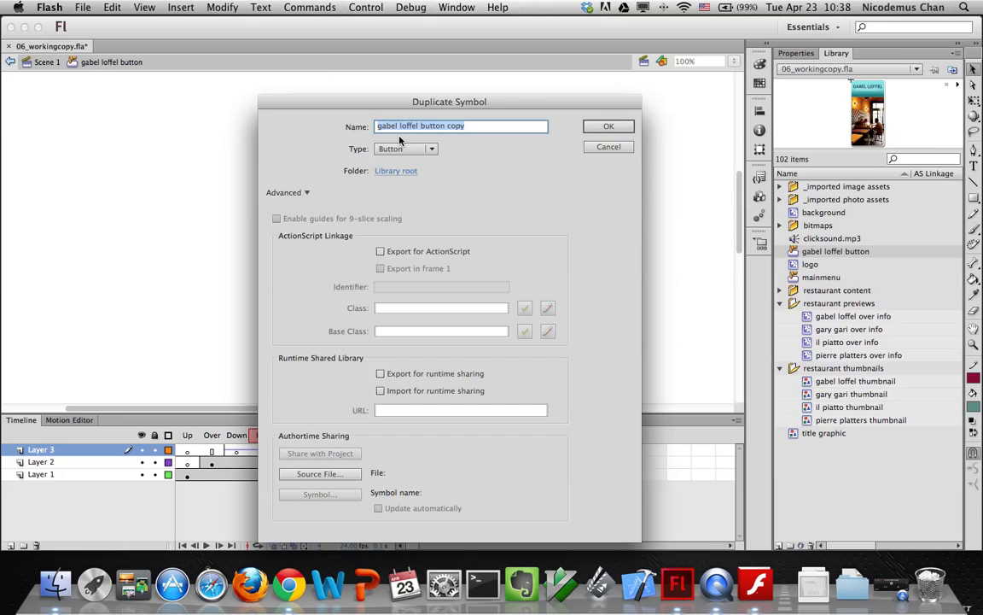
type("gary gari button")
left_click(595, 128)
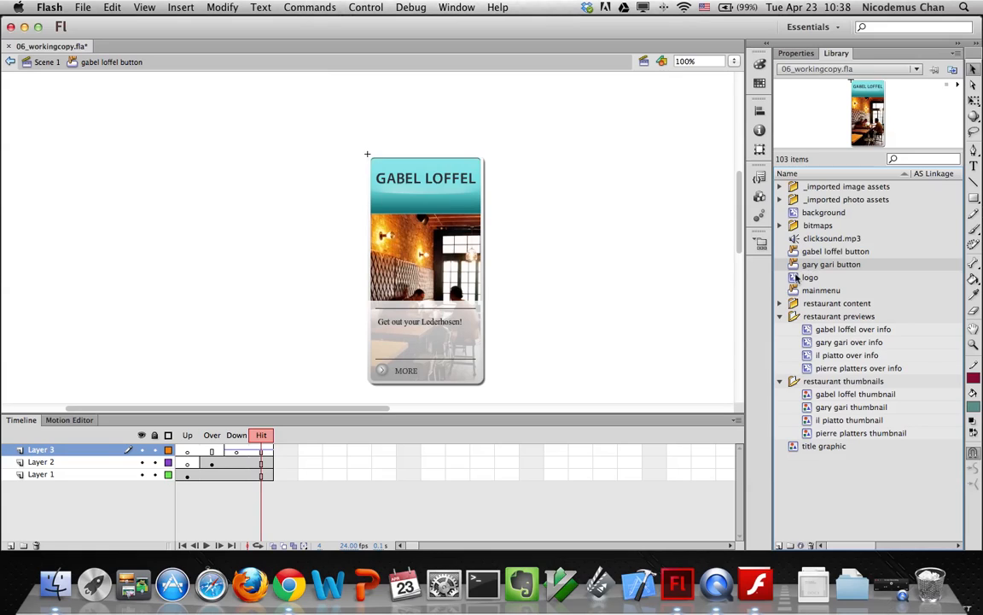
In gary gari button's Up state, swap the Gabel Loffel photo for the gary gari thumbnail
left_click(45, 61)
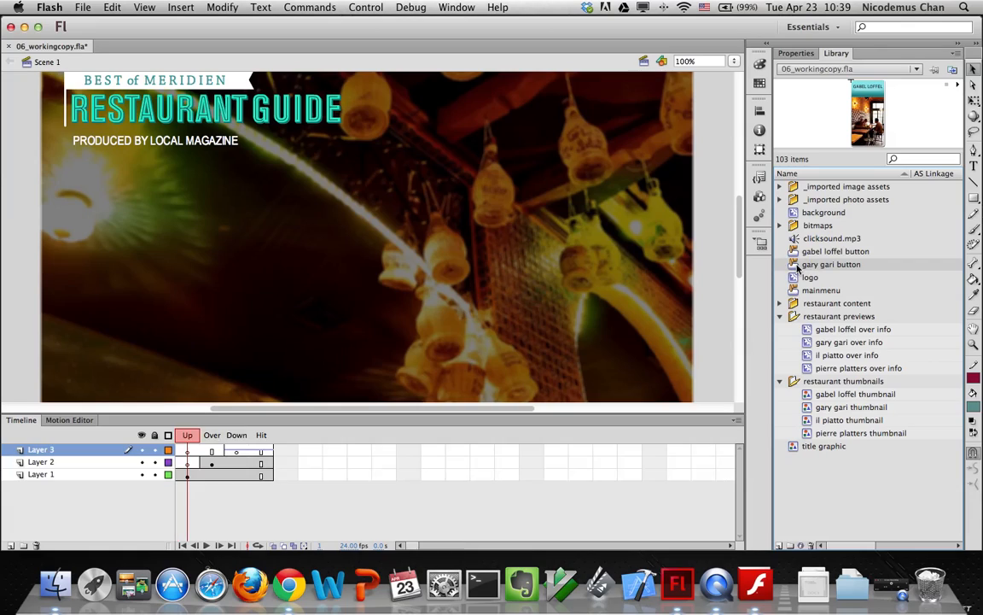
double_click(797, 266)
scroll(573, 286, "down", 1)
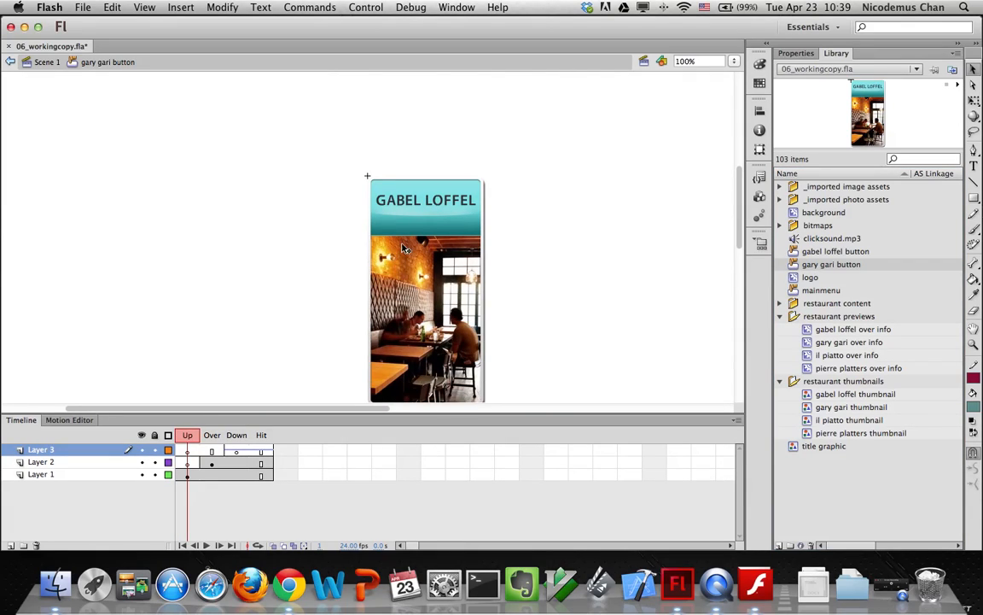
left_click(373, 224)
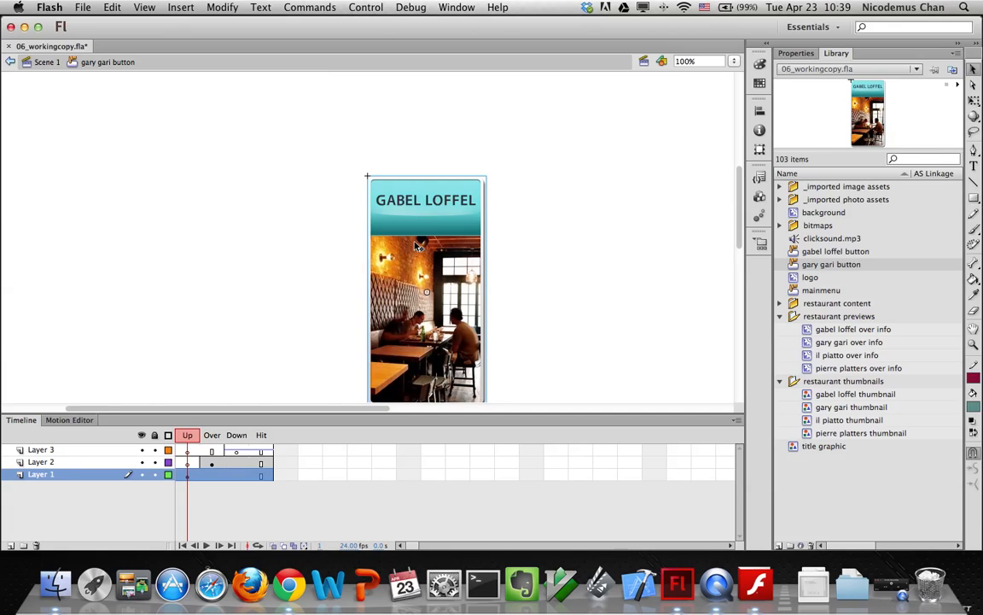
key("super+F3")
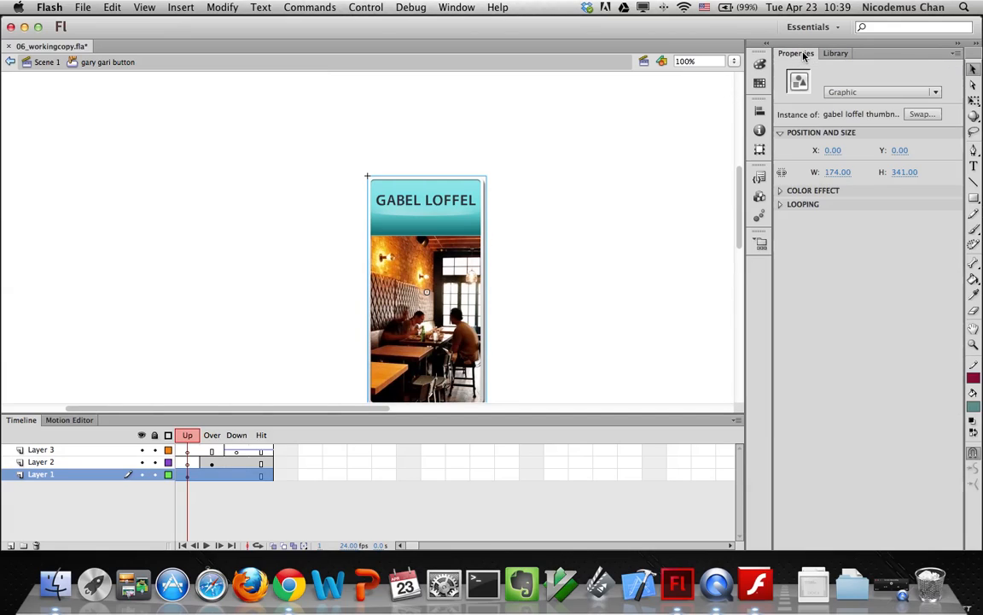
left_click(922, 114)
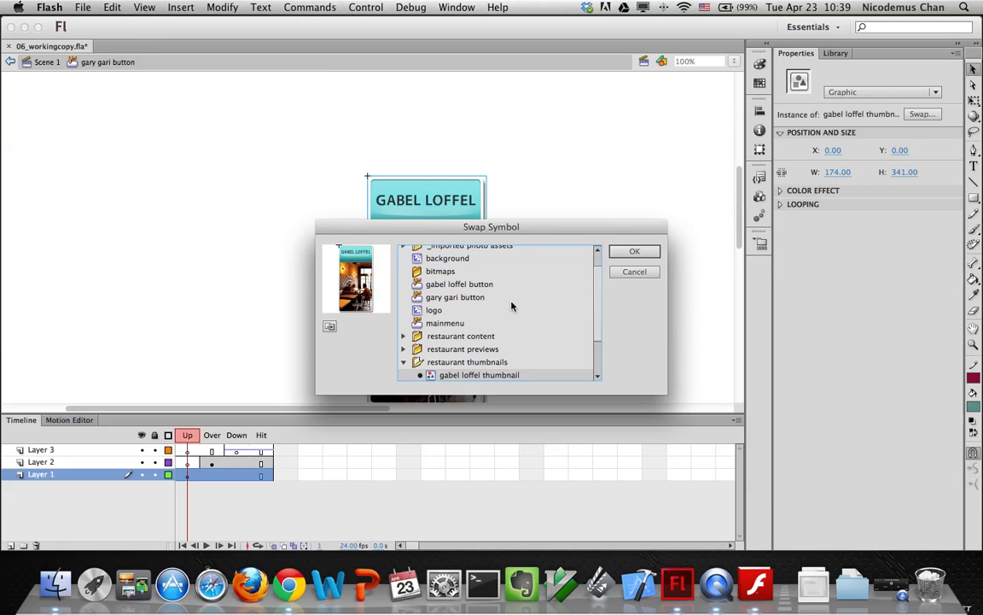
left_click_drag(600, 333, 605, 368)
left_click(453, 336)
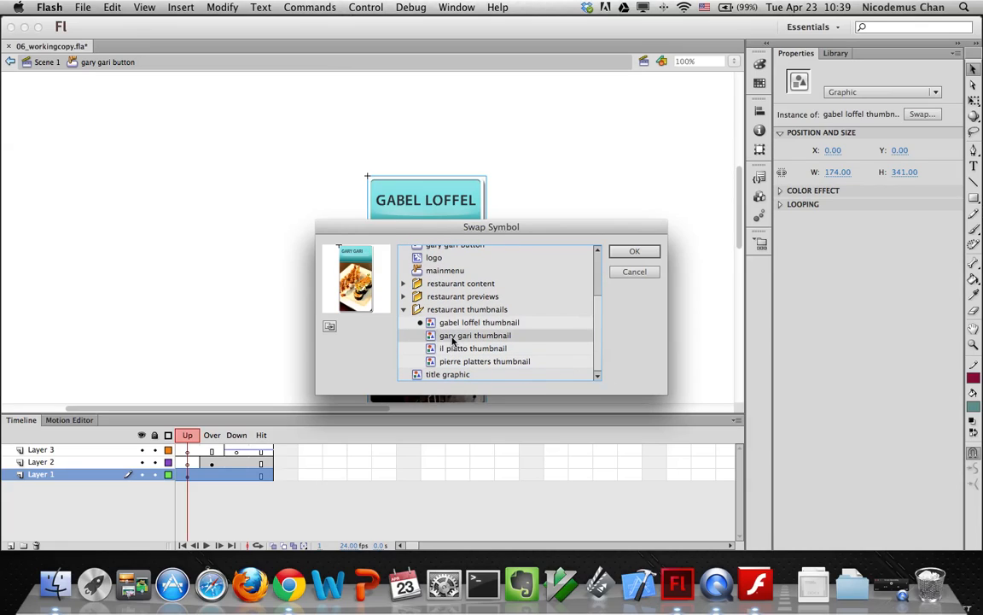
left_click(633, 254)
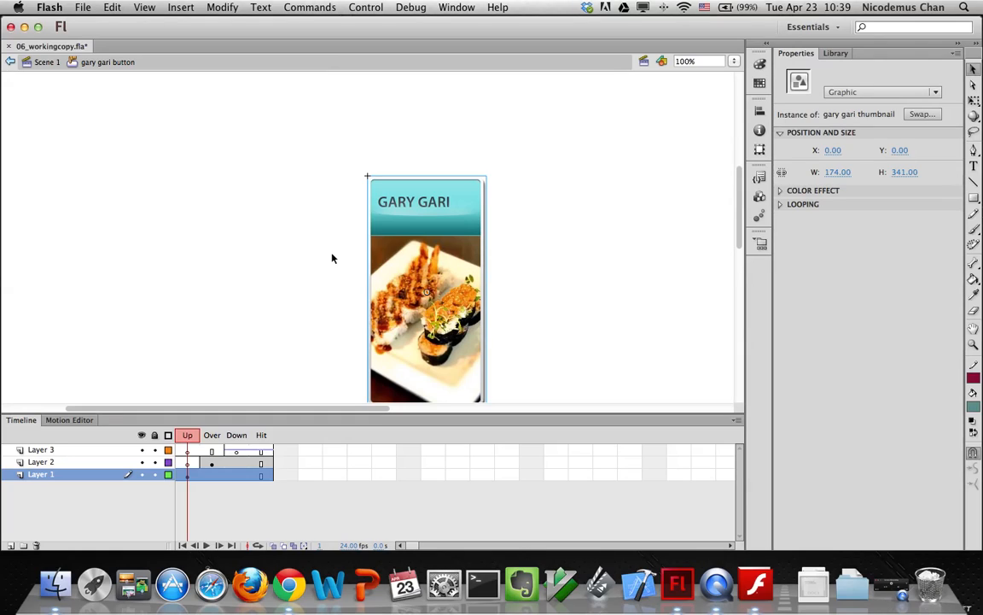
Swap the Layer 2 Over-frame info panel for gary gari over info
left_click(212, 434)
left_click(214, 462)
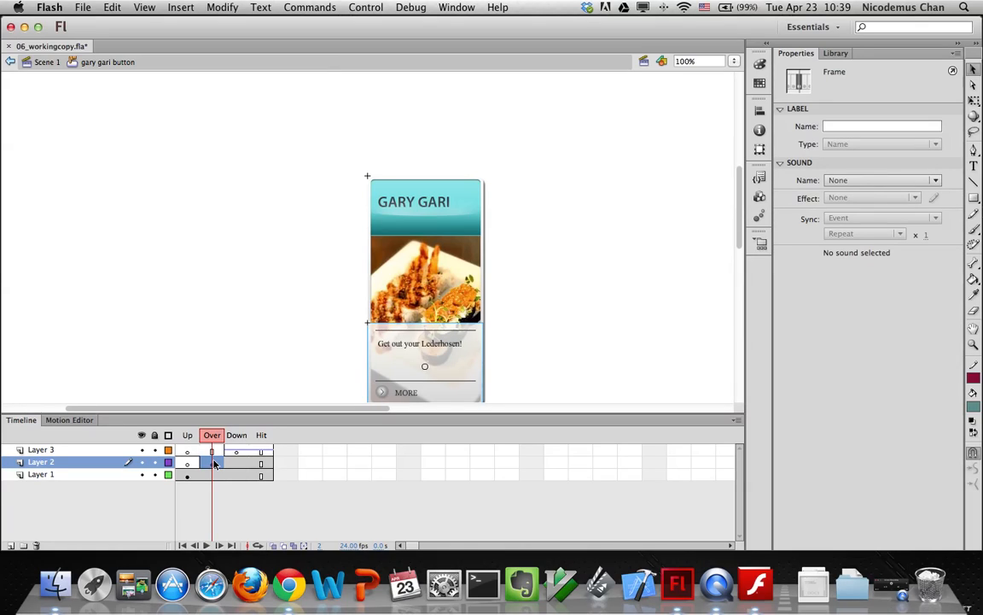
left_click(424, 369)
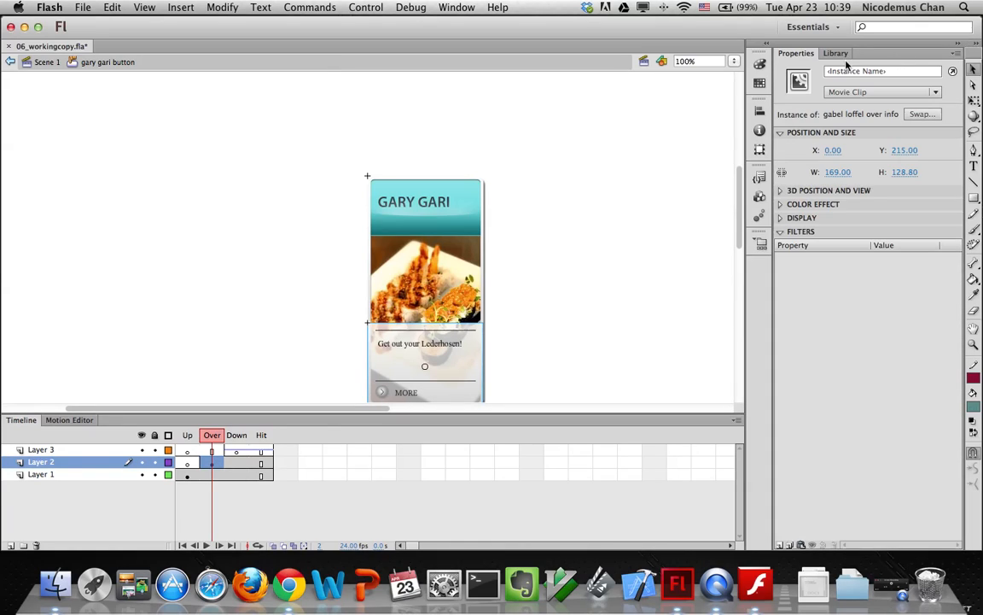
left_click(923, 116)
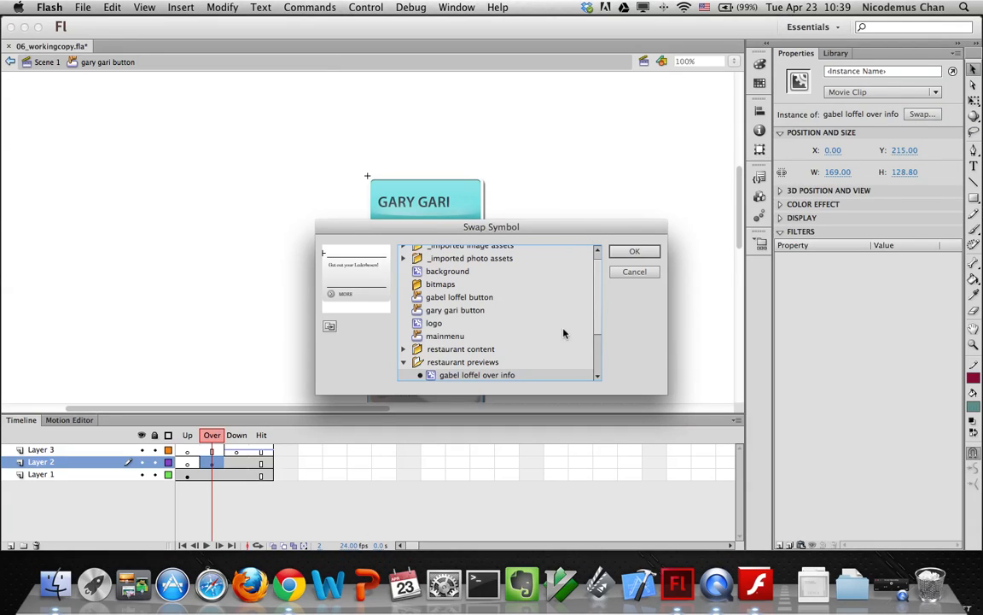
left_click_drag(599, 321, 599, 348)
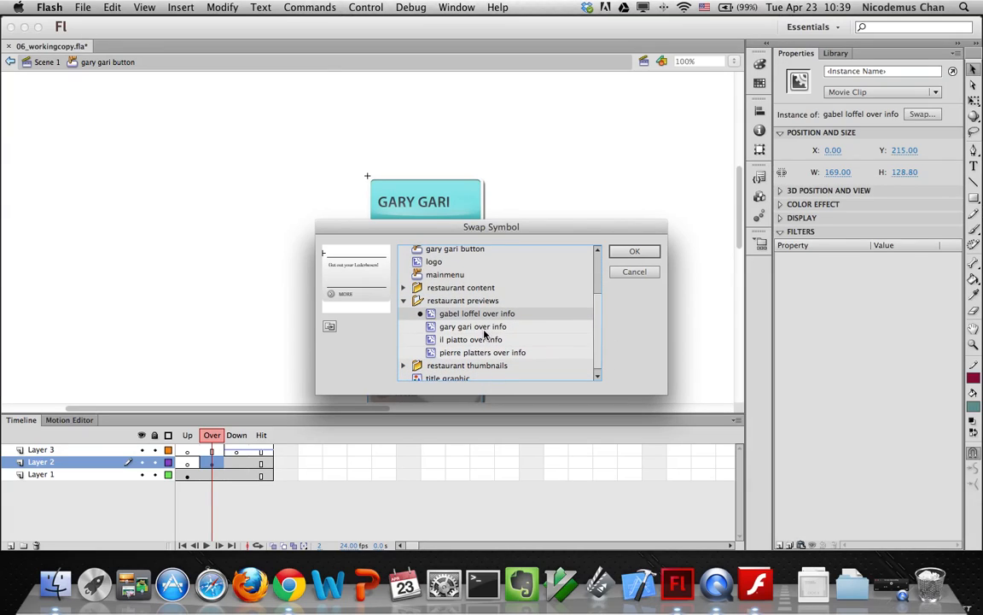
left_click(484, 330)
left_click(626, 252)
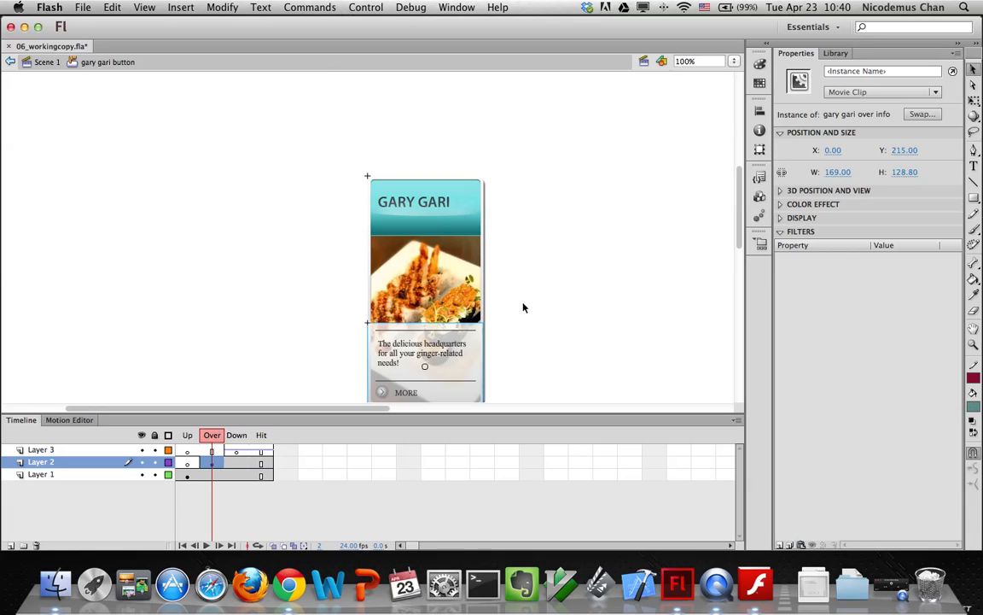
Return to Scene 1 and select gary gari button in the Library
left_click(46, 62)
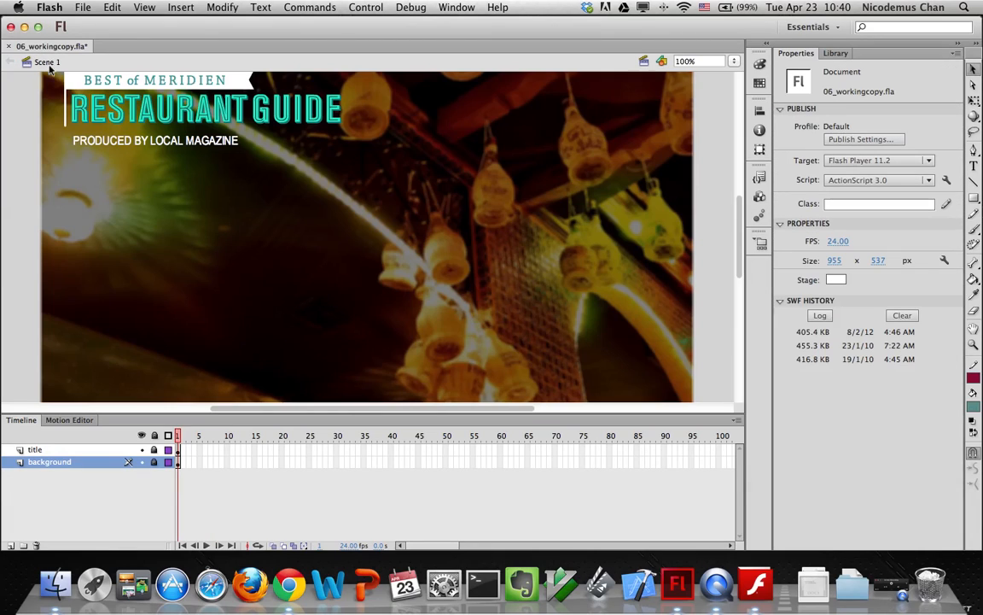
left_click(837, 53)
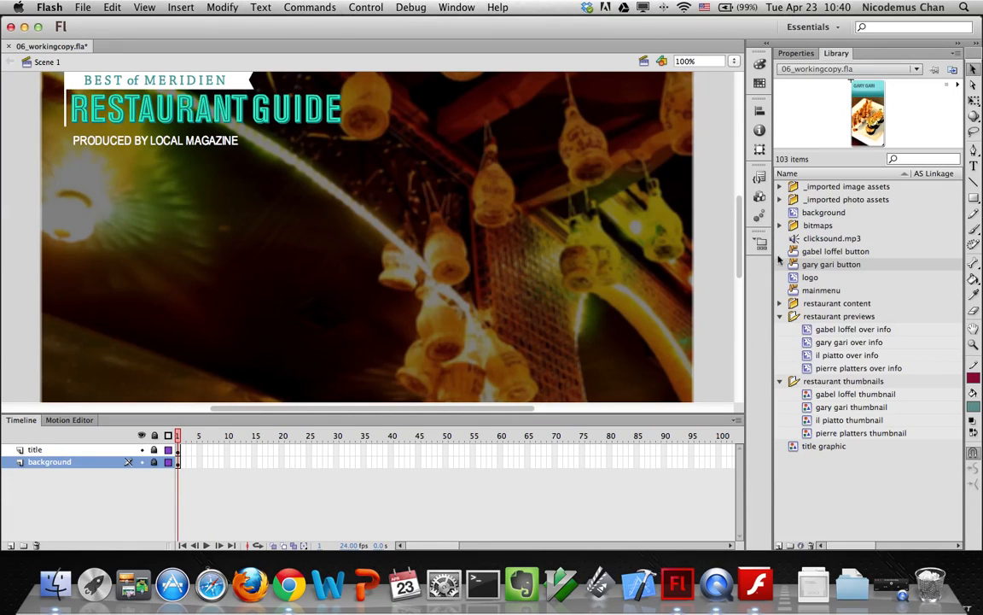
left_click(807, 251)
left_click(807, 263)
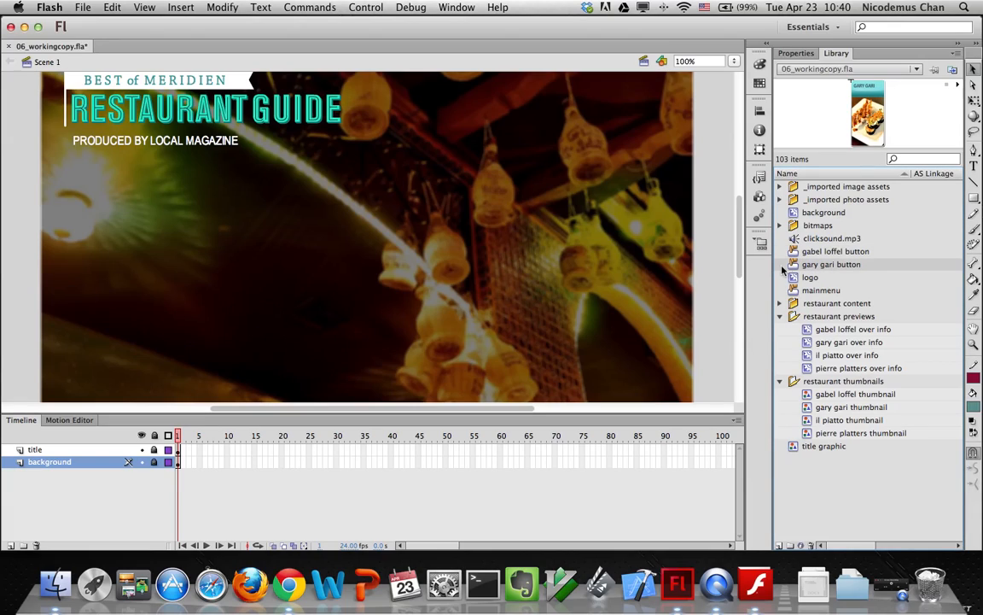
Duplicate gary gari button as 'il piatto button' and open it for editing
left_click(955, 52)
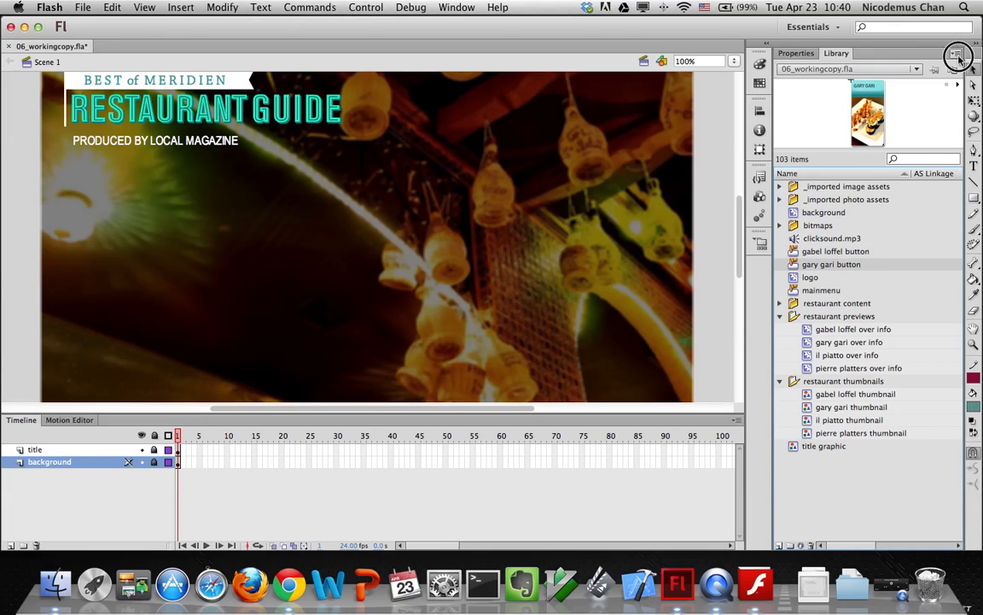
left_click(854, 141)
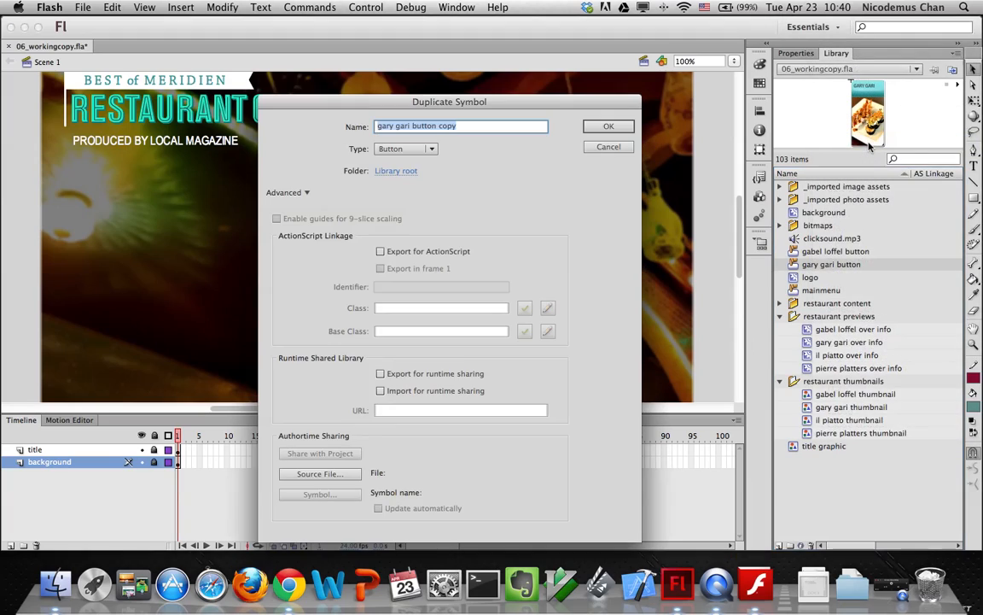
left_click(458, 103)
left_click_drag(459, 103, 264, 125)
left_click(378, 110)
key("BackSpace")
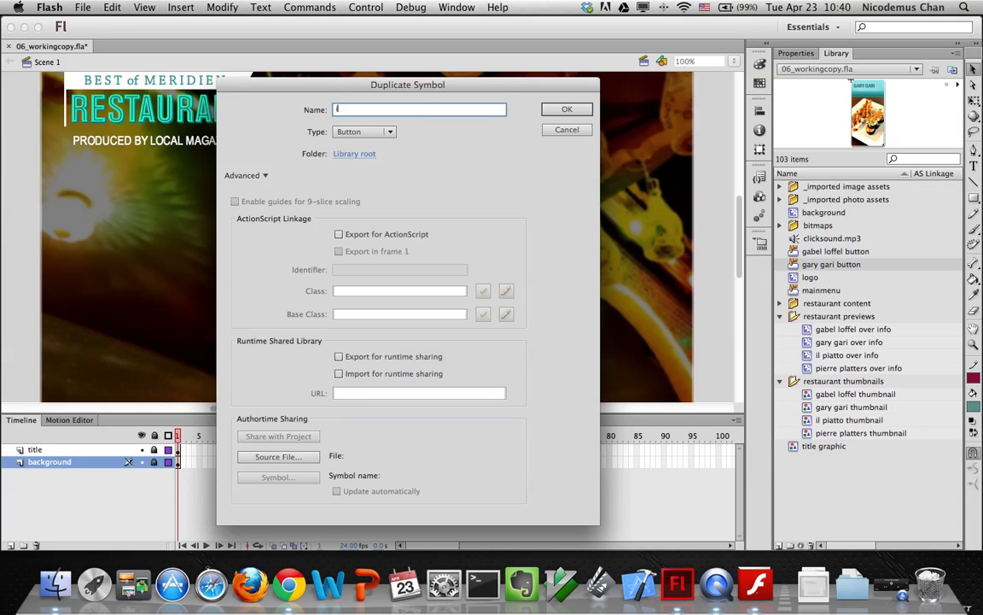
type("il piatto button")
left_click(550, 108)
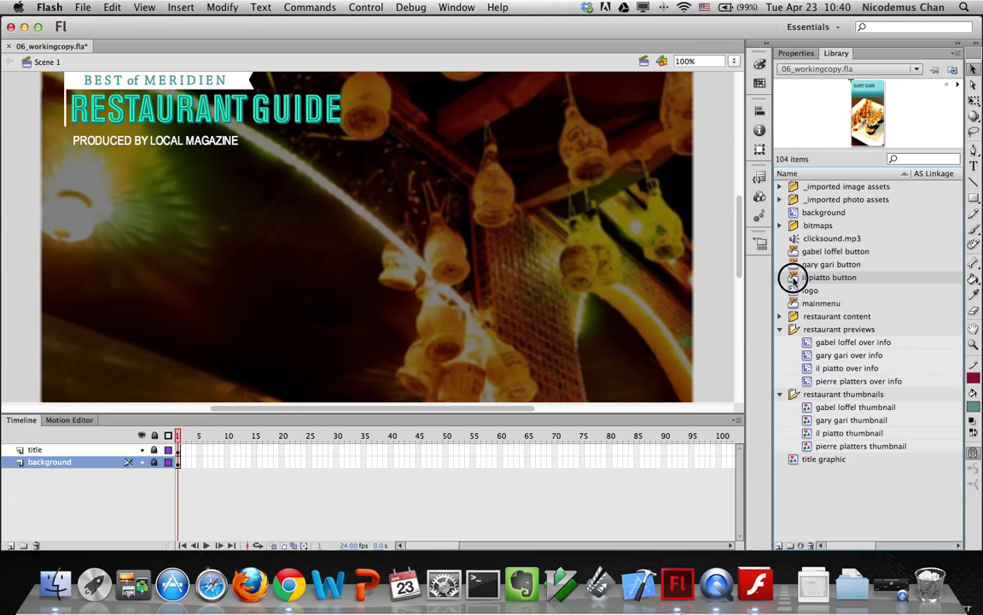
double_click(793, 278)
Swap the Up-state Gary Gari image for the il piatto thumbnail
left_click(418, 280)
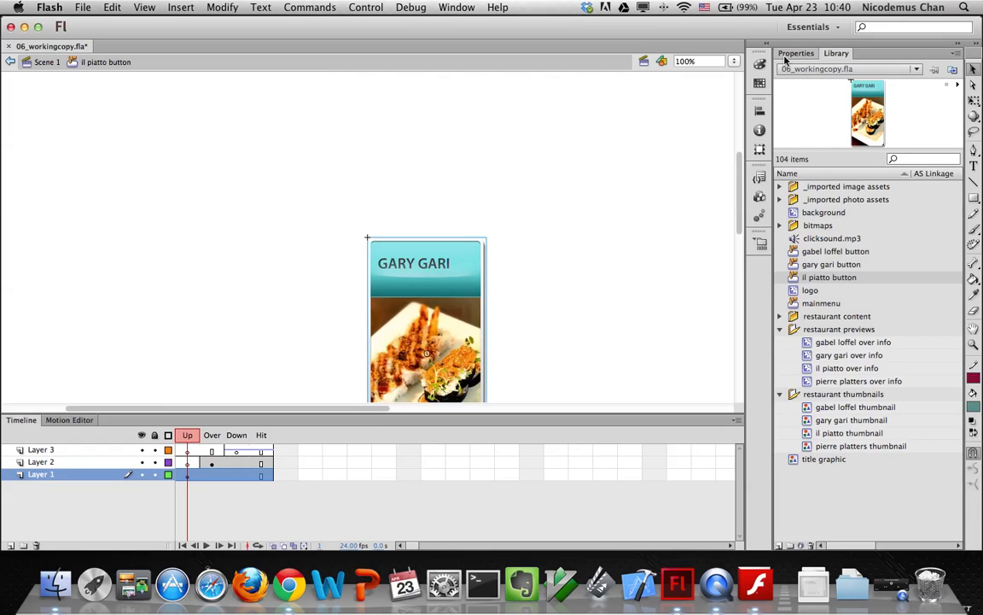
left_click(757, 64)
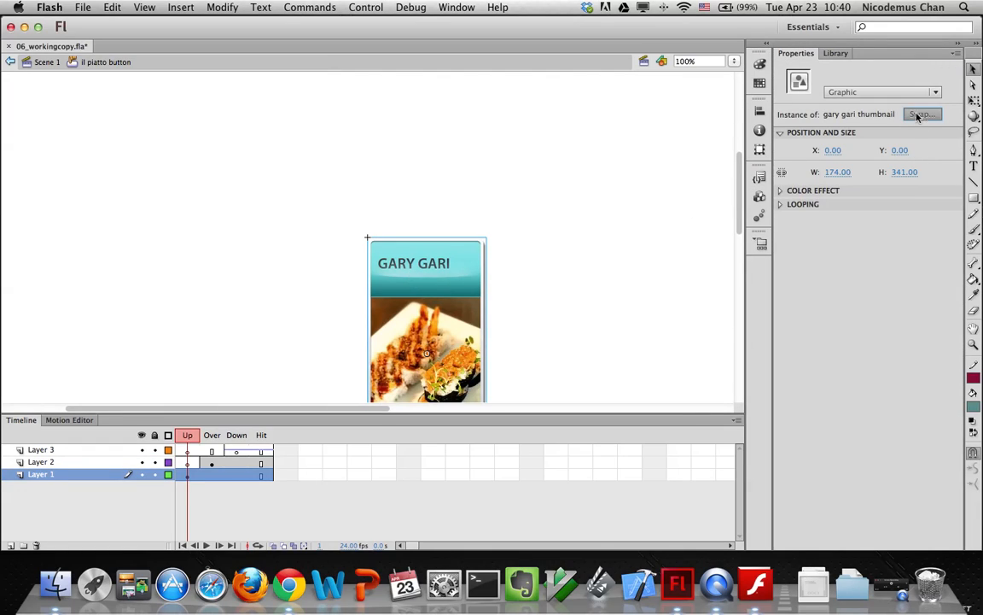
left_click(919, 114)
left_click_drag(601, 305, 608, 320)
left_click(461, 348)
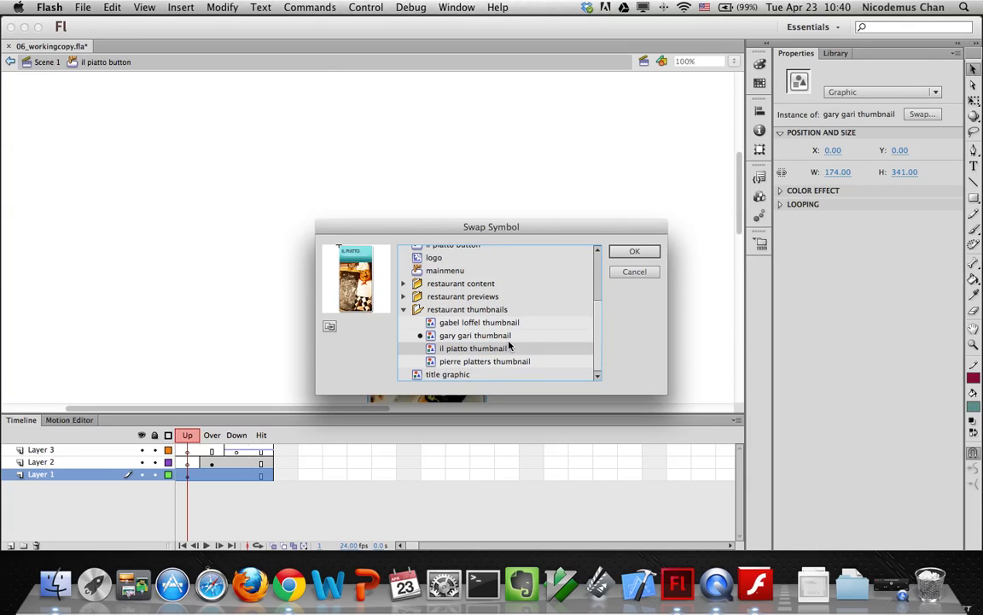
left_click(629, 252)
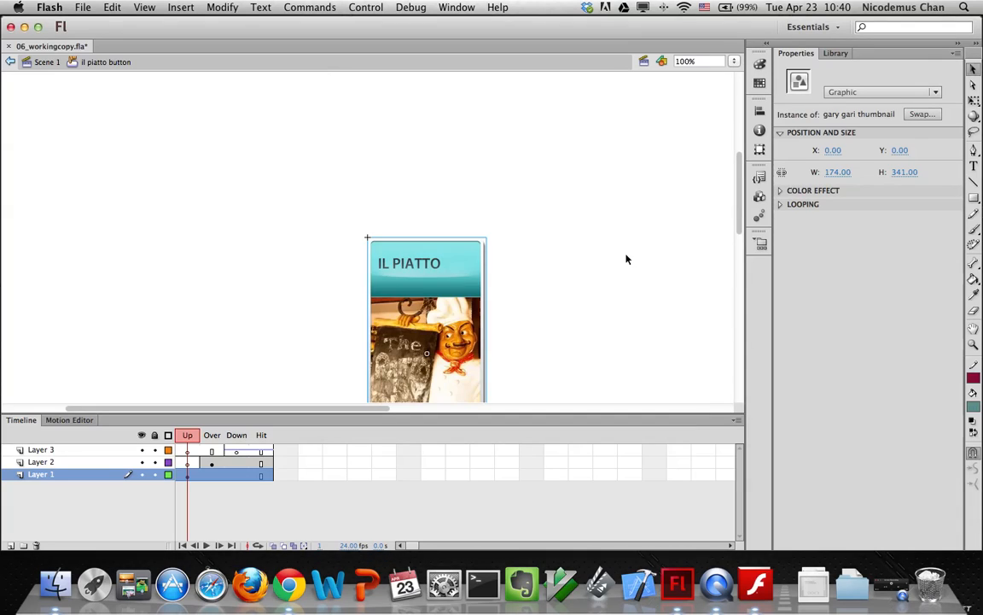
Swap the Layer 2 Over-frame info for il piatto over info, then return to Scene 1
left_click(213, 463)
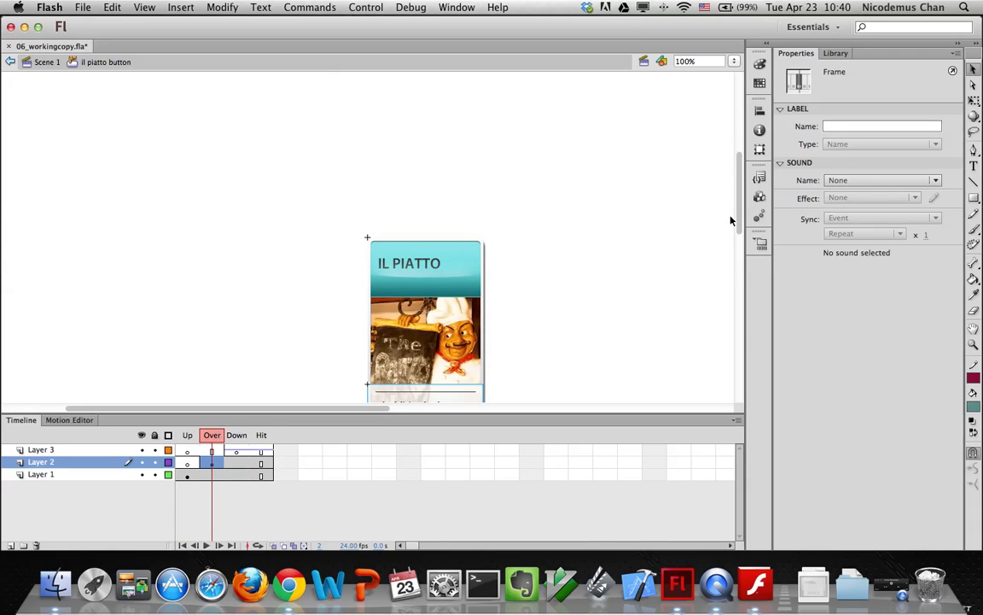
scroll(737, 212, "down", 5)
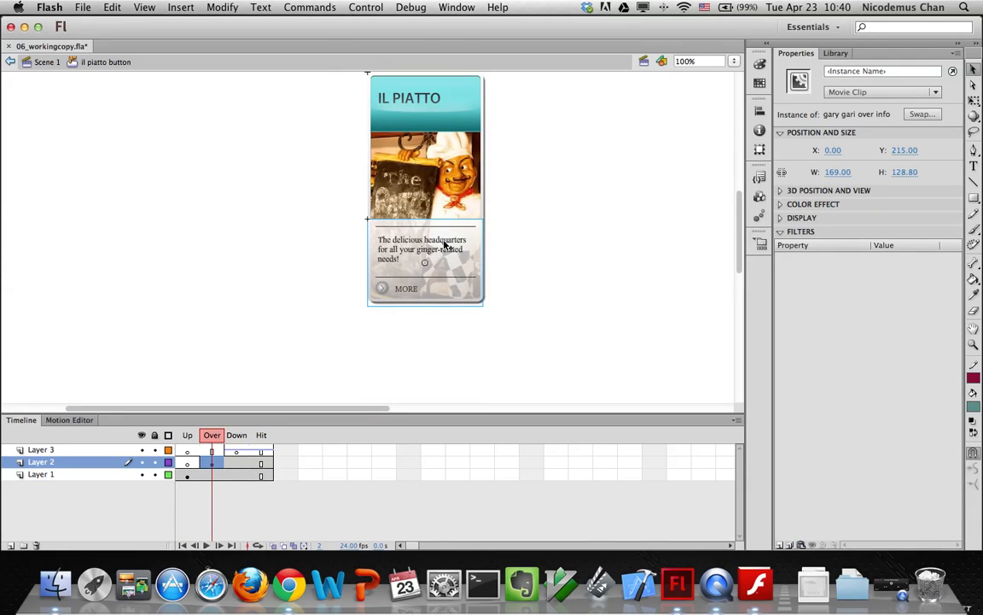
left_click(911, 115)
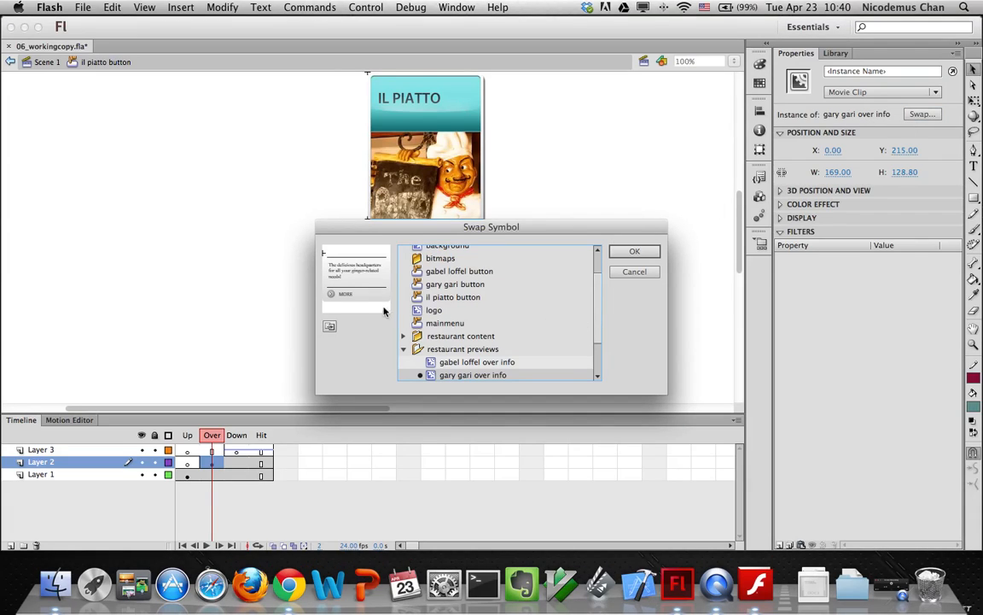
scroll(597, 346, "down", 3)
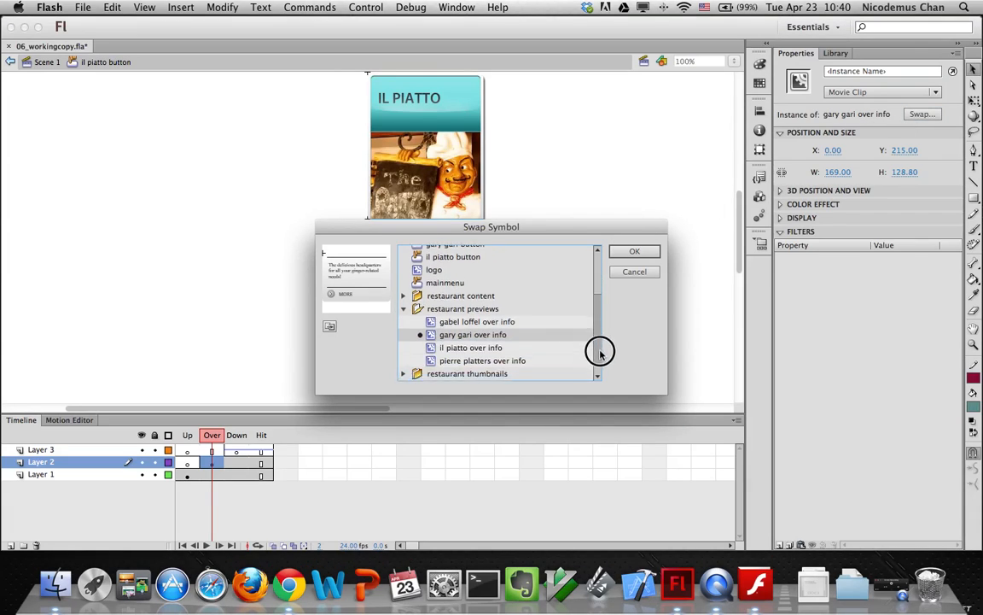
left_click(453, 345)
left_click(635, 251)
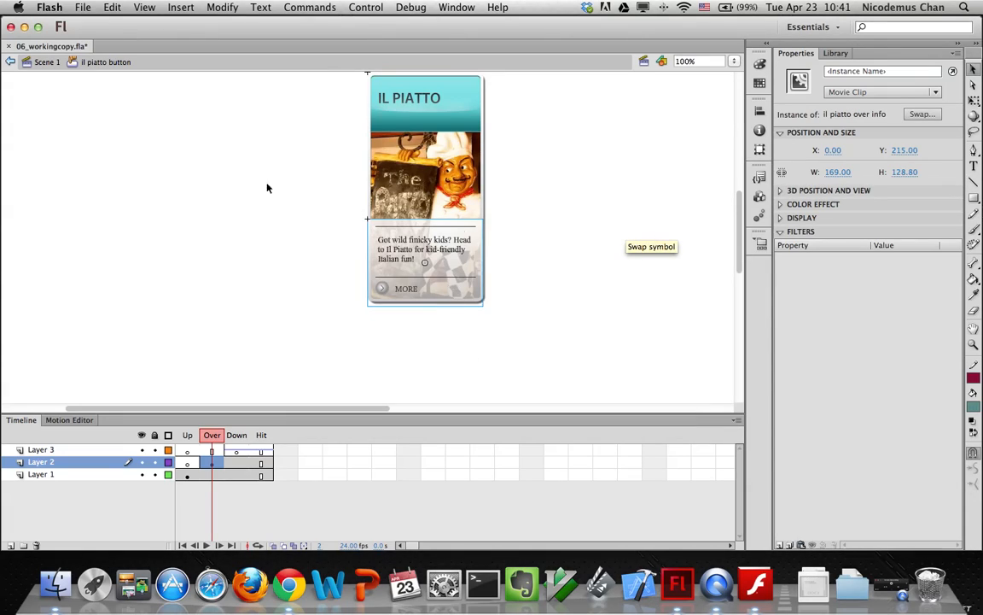
left_click(41, 62)
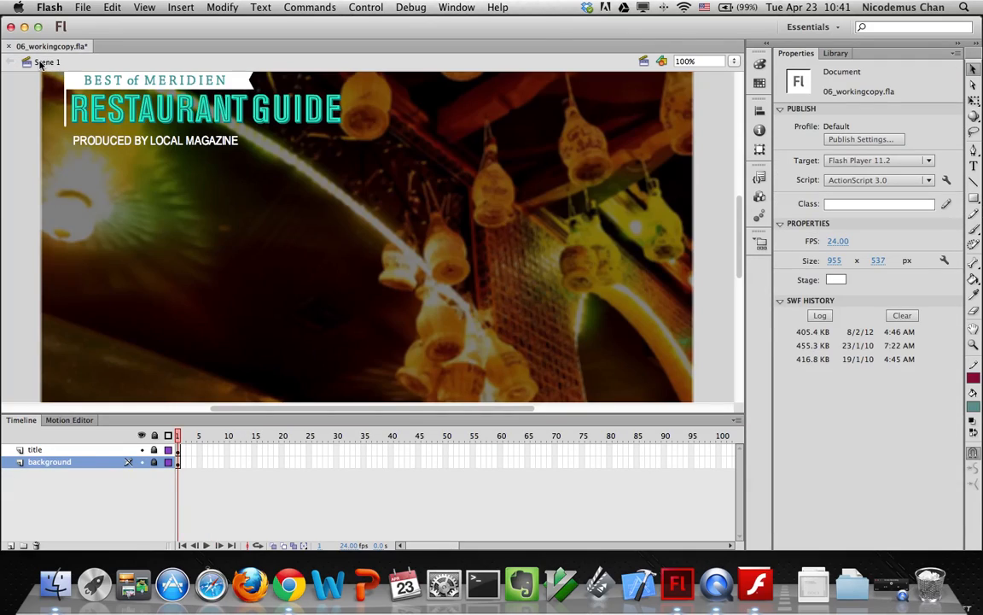
Duplicate il piatto button as 'pierre platters button' and open it for editing
left_click(836, 53)
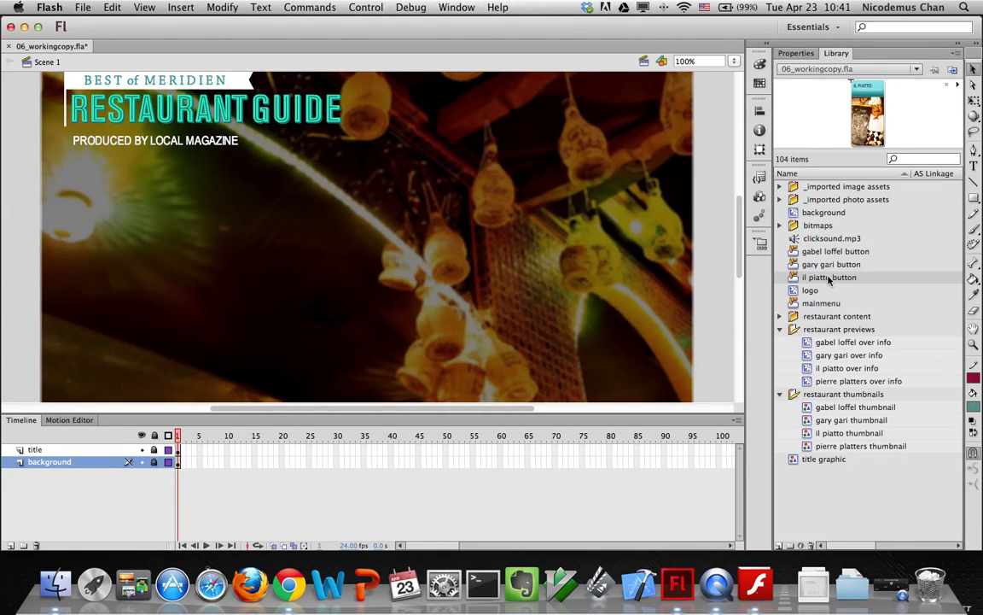
left_click(610, 360)
right_click(804, 280)
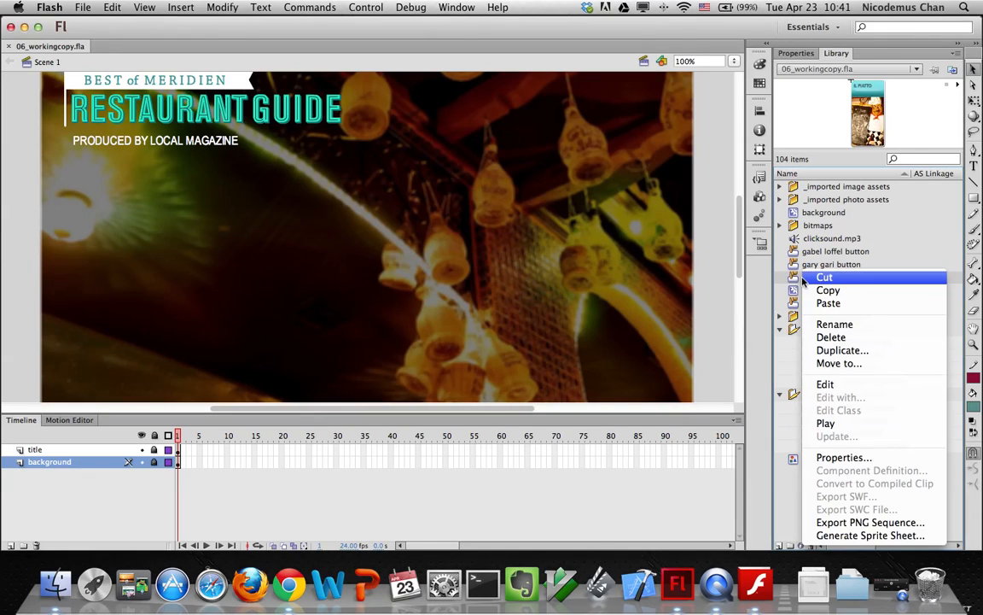
left_click(826, 352)
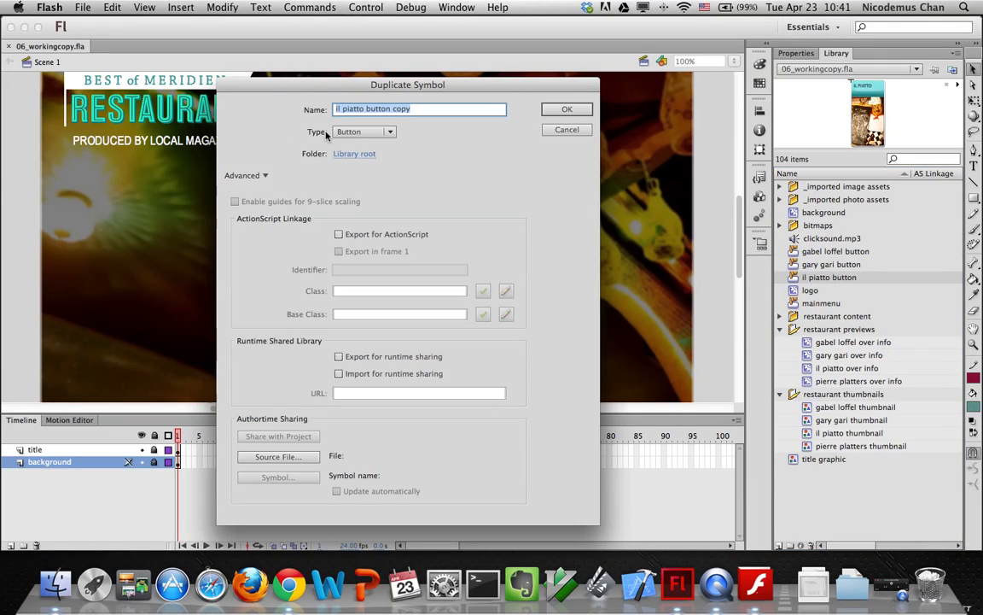
type("pie")
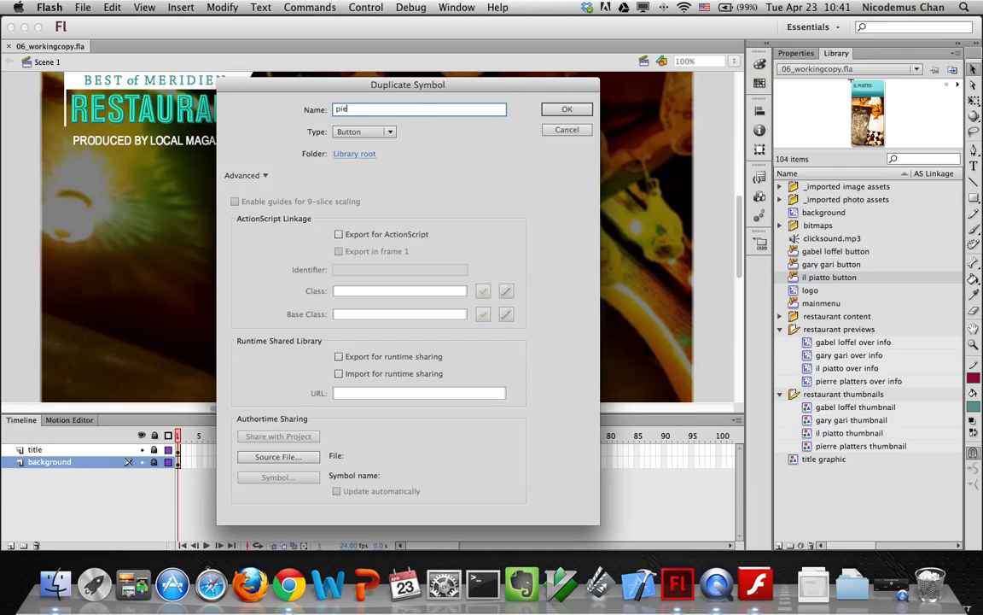
type("rre platters button")
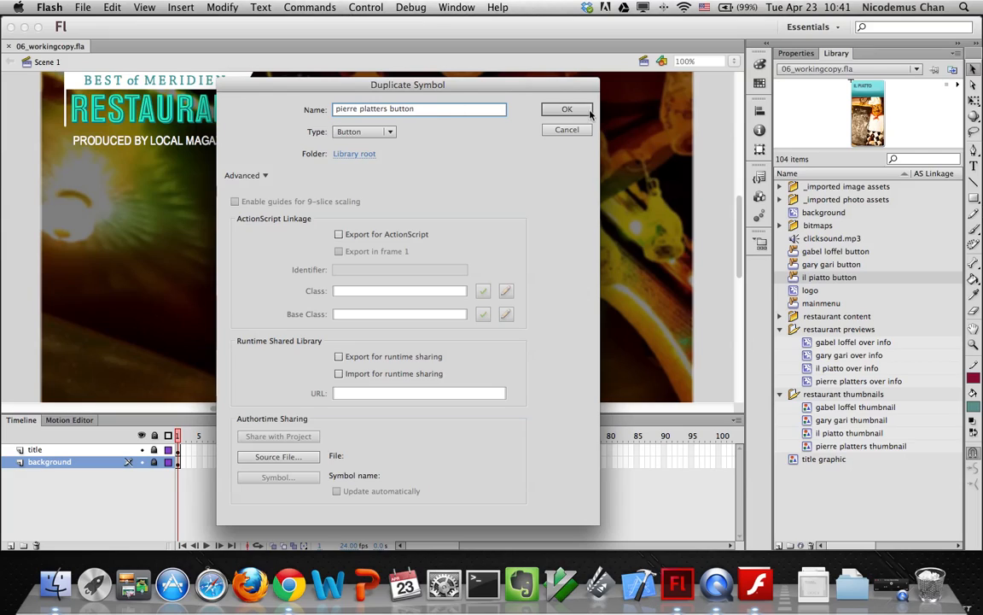
left_click(589, 112)
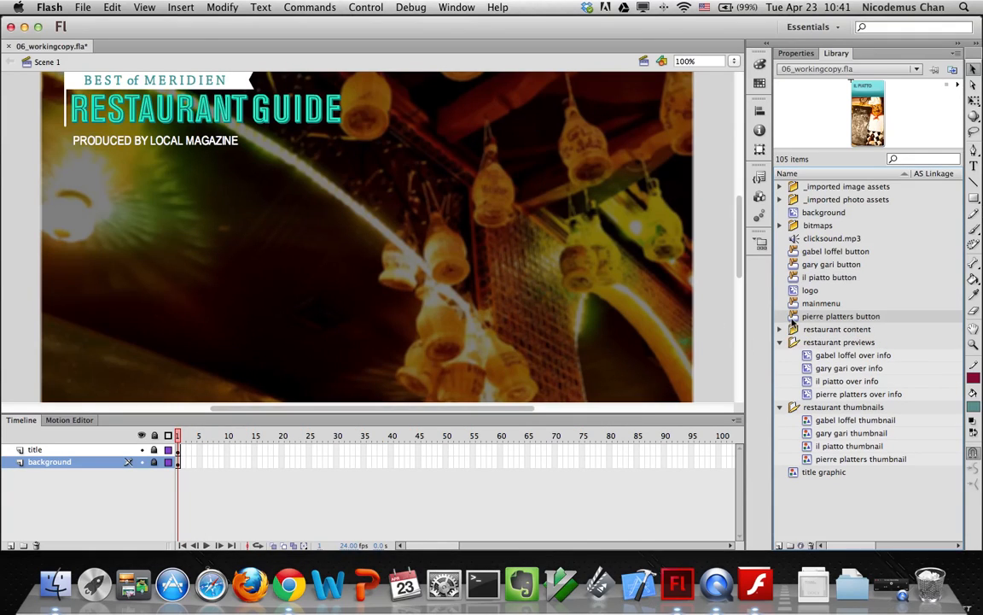
double_click(793, 317)
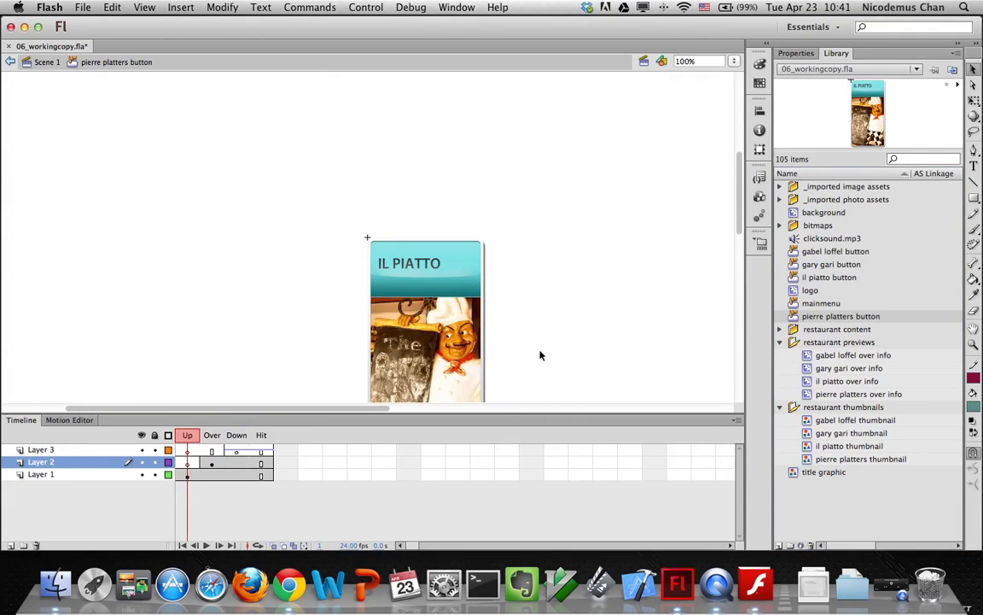
Swap the Up-state chef image for the pierre platters thumbnail
left_click(444, 331)
left_click(796, 53)
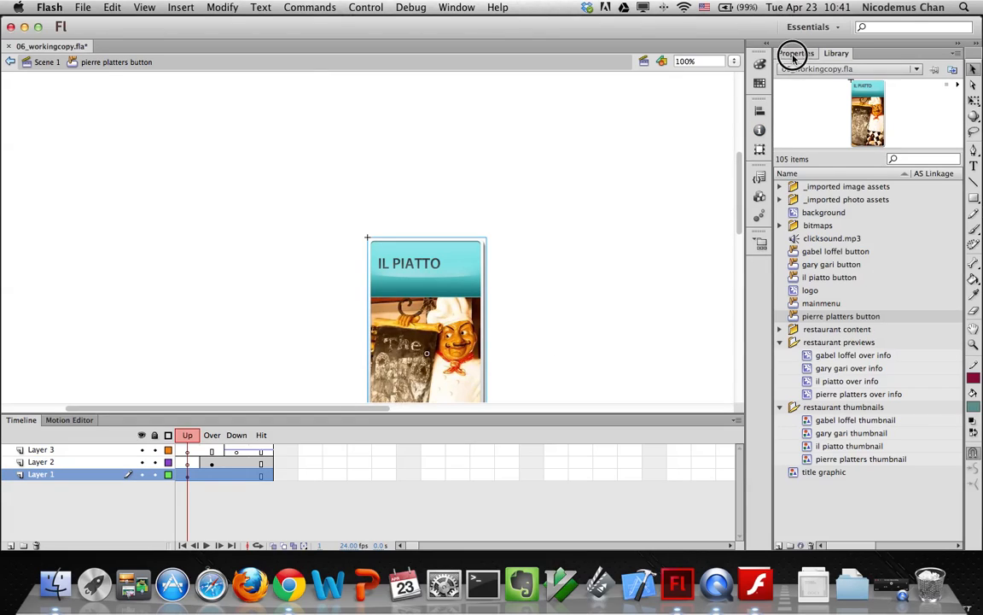
left_click(926, 115)
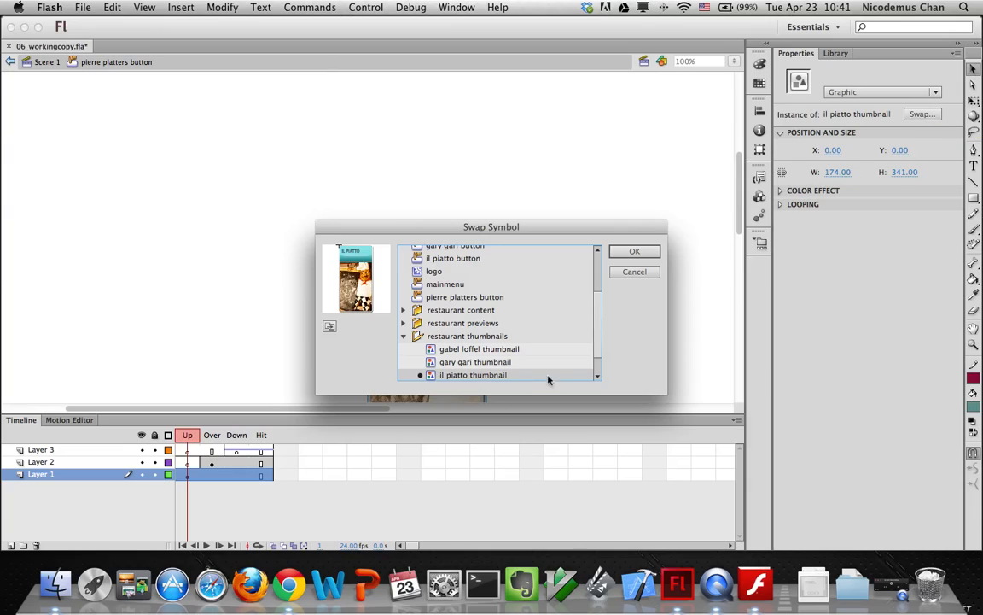
scroll(597, 362, "down", 2)
left_click(476, 362)
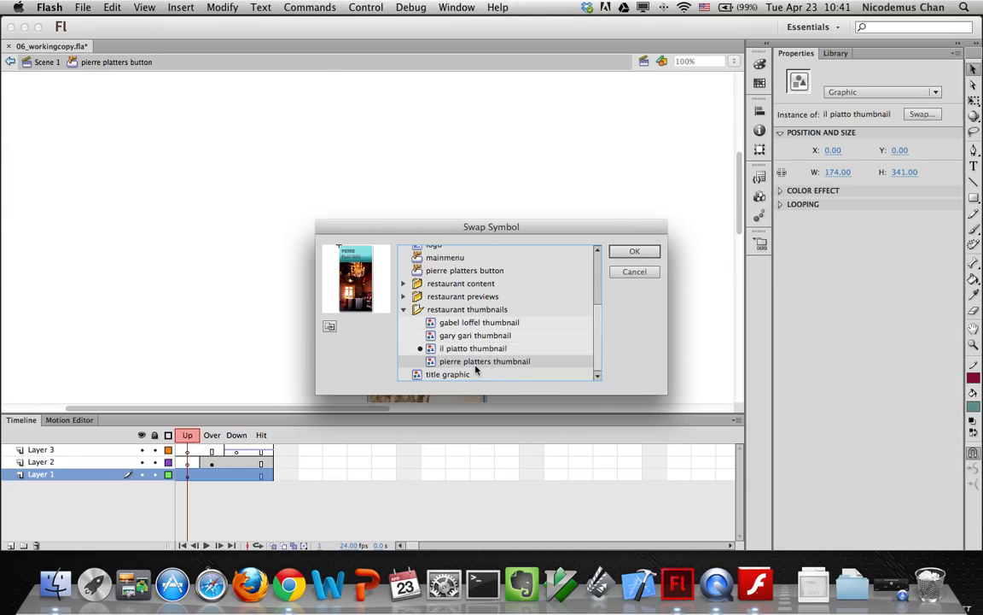
left_click(633, 253)
Swap the Over-state info panel for pierre platters over info, then return to Scene 1
scroll(735, 204, "down", 4)
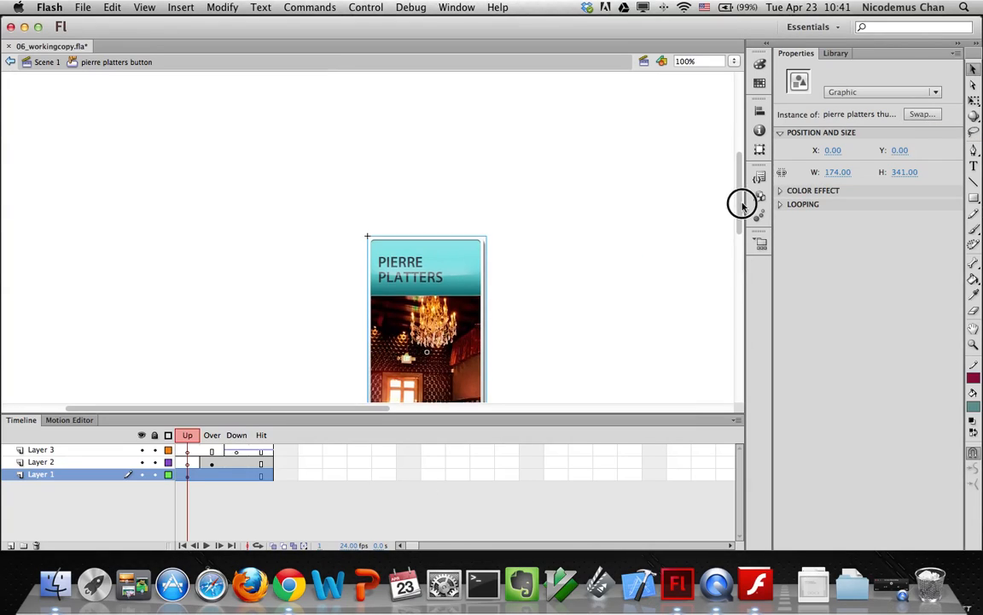
left_click(211, 463)
left_click(407, 329)
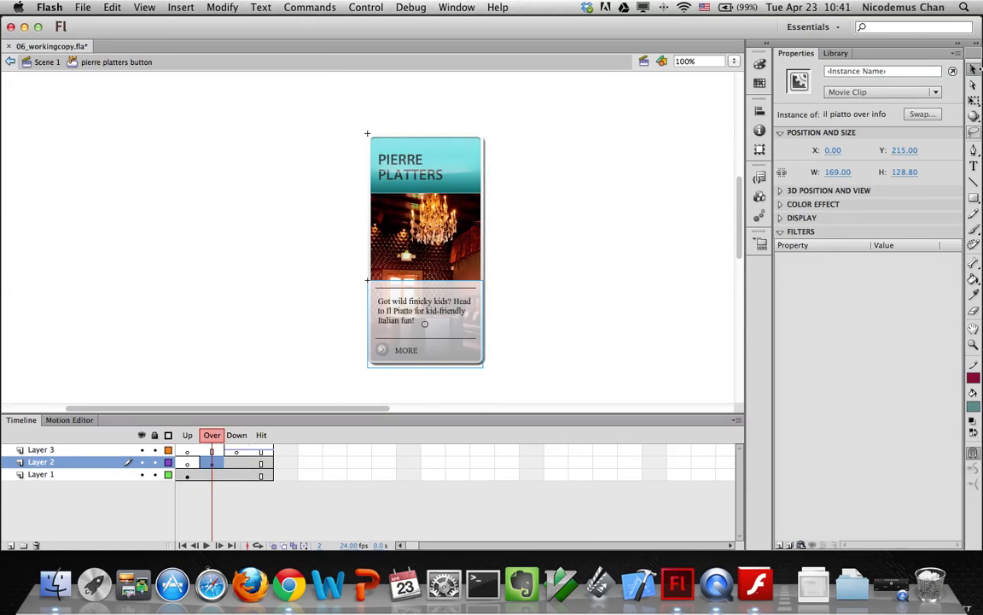
left_click(922, 113)
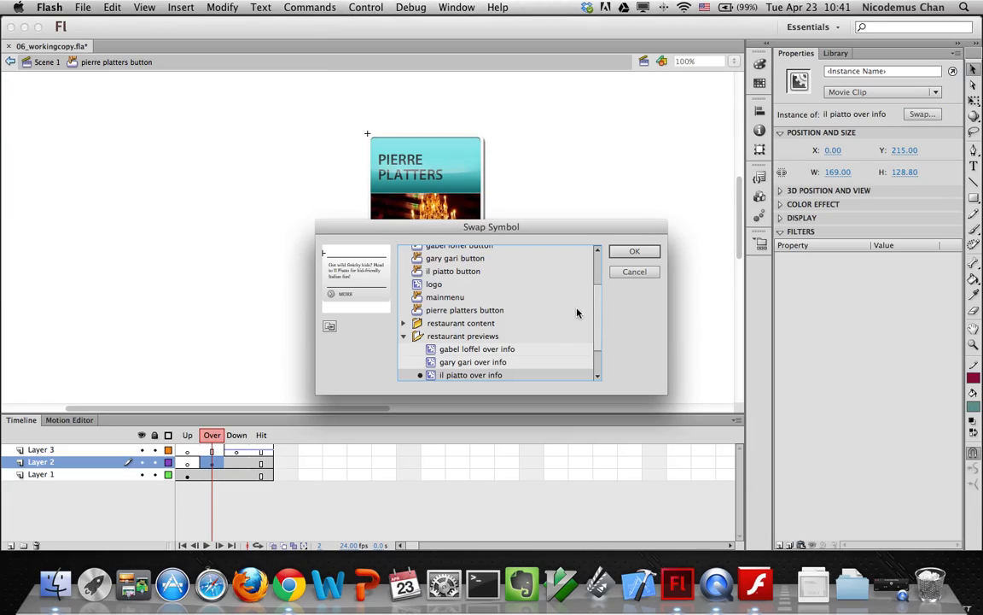
mouse_move(597, 314)
left_mouse_down()
mouse_move(594, 288)
mouse_move(603, 324)
left_mouse_up()
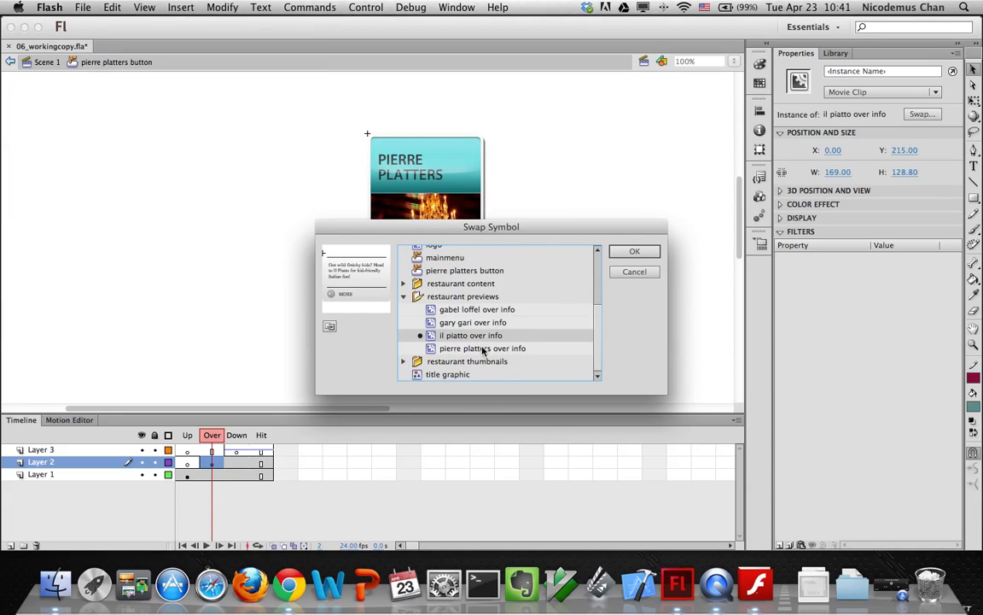
left_click(482, 349)
left_click(623, 249)
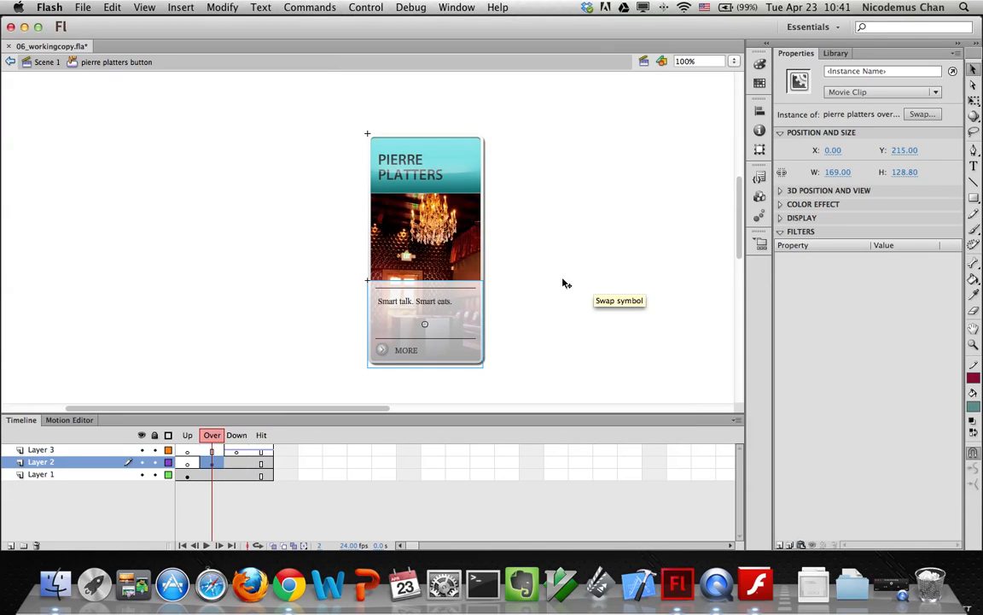
left_click(47, 62)
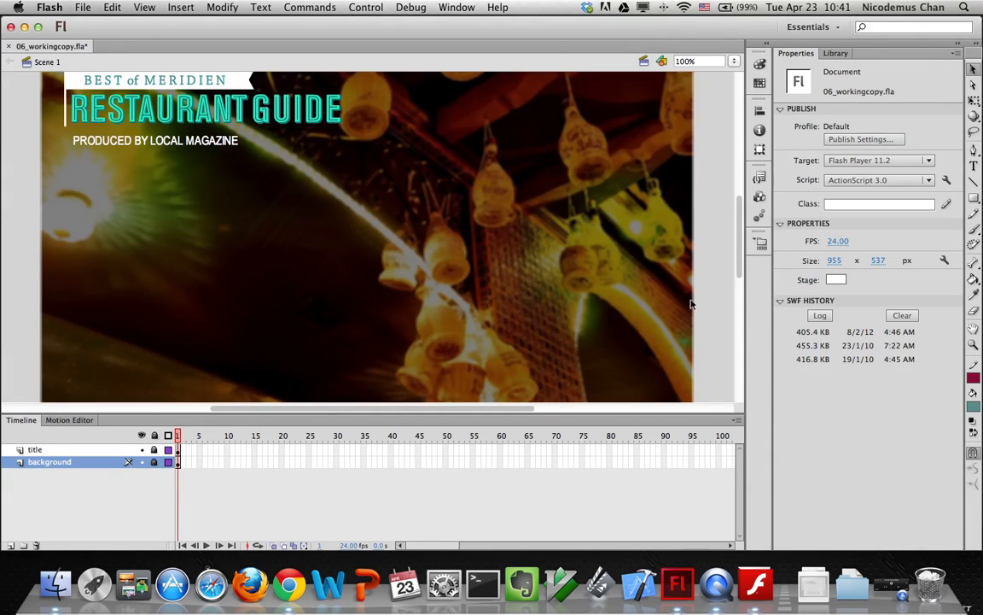
Add a new layer above title and name it 'buttons'
left_click(836, 53)
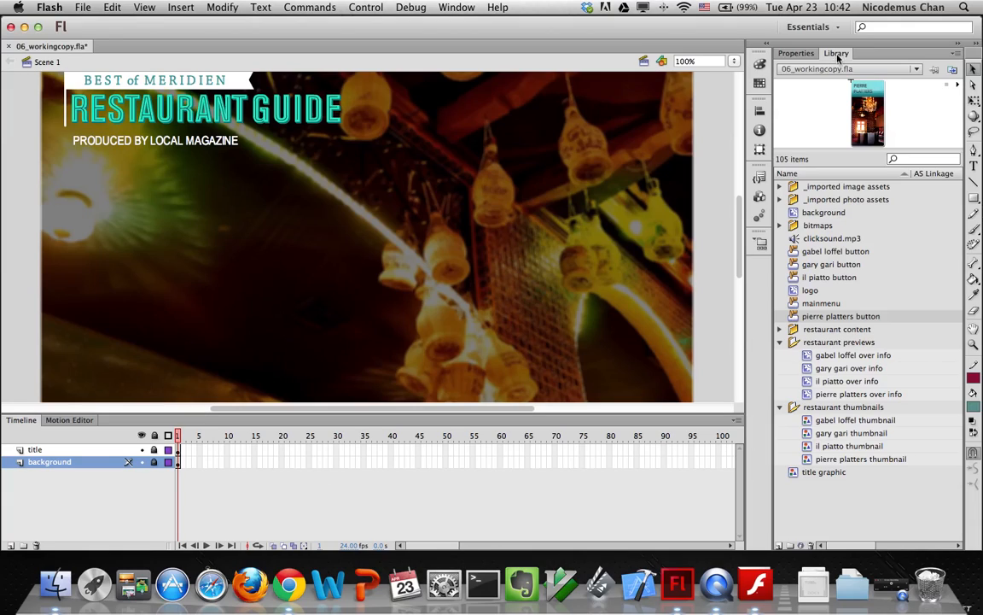
left_click(34, 450)
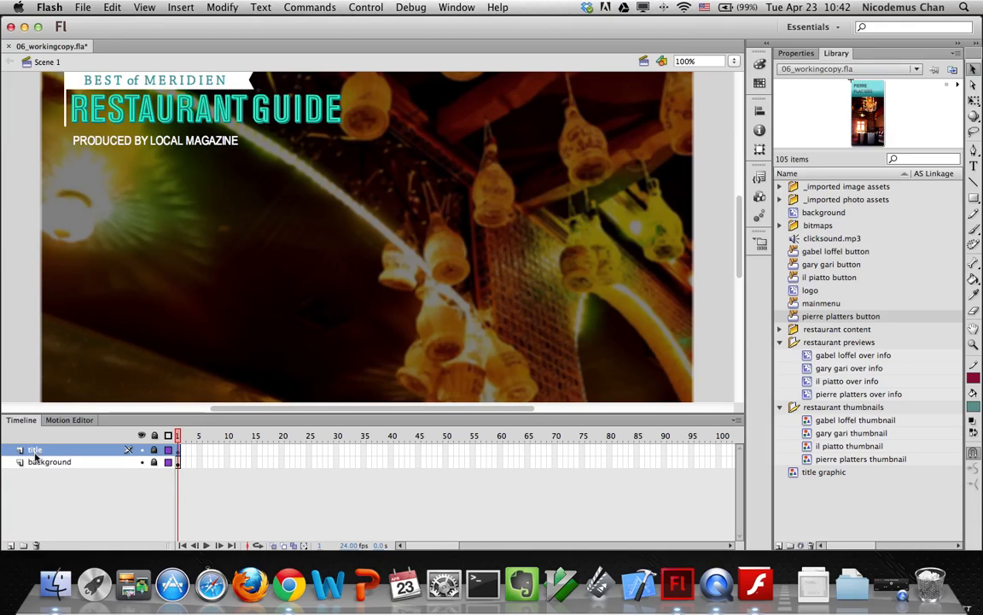
left_click(10, 544)
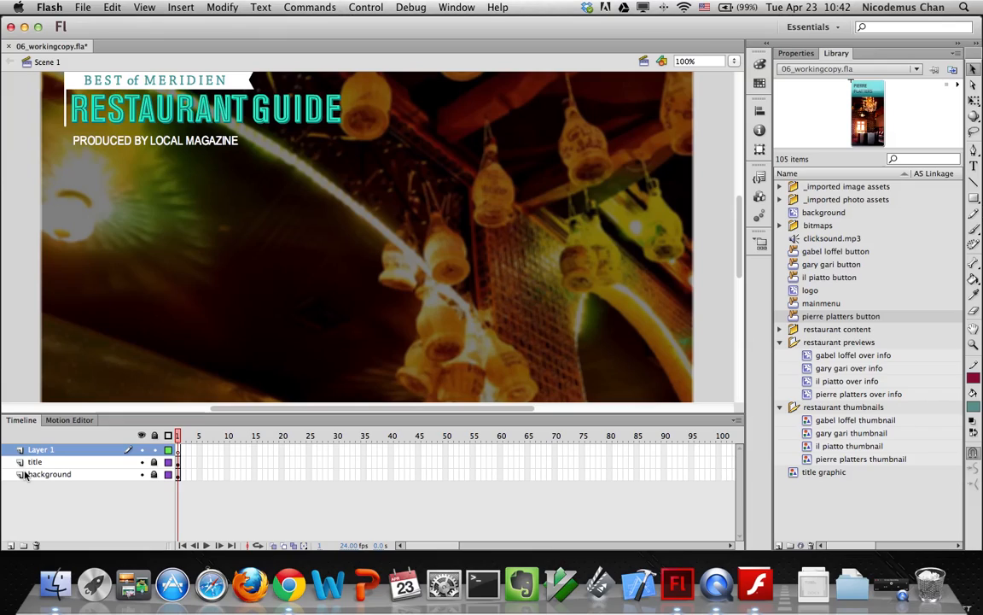
double_click(39, 451)
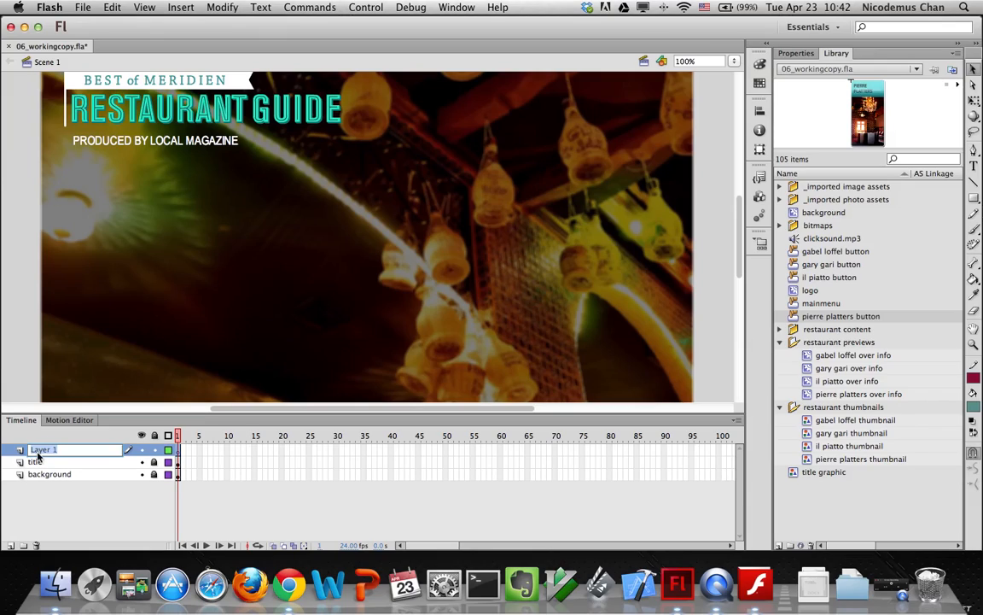
type("buttons")
key("Return")
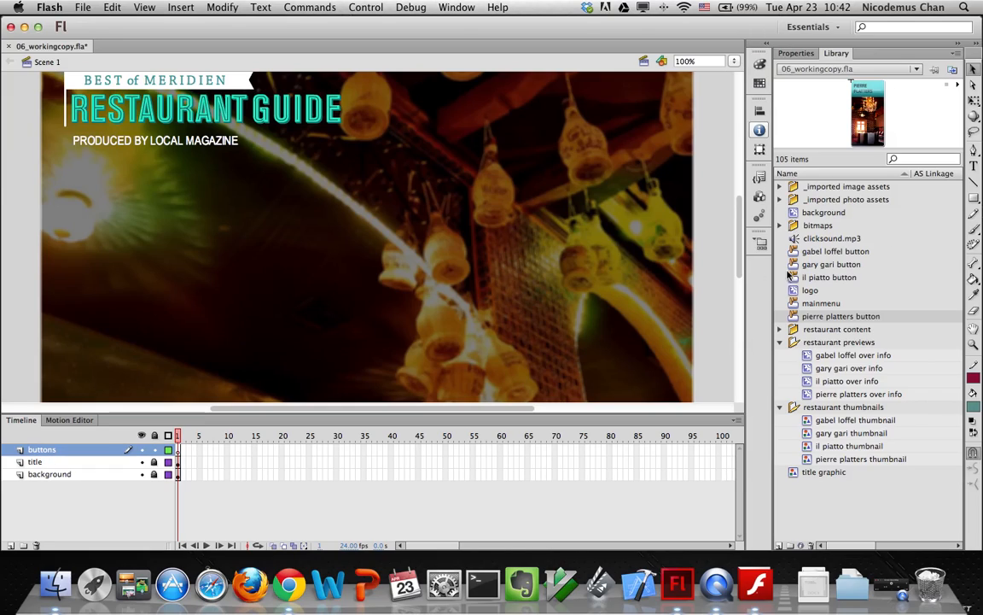
Place the Gabel Loffel, Gary Gari, Il Piatto and Pierre Platters buttons side by side on stage
left_click_drag(807, 254, 199, 268)
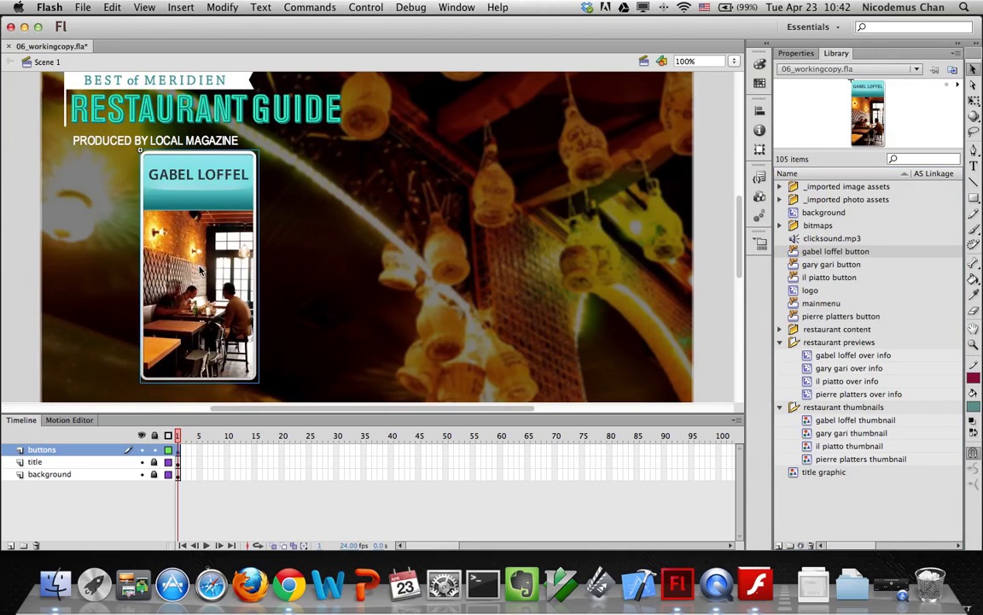
left_click_drag(845, 263, 315, 252)
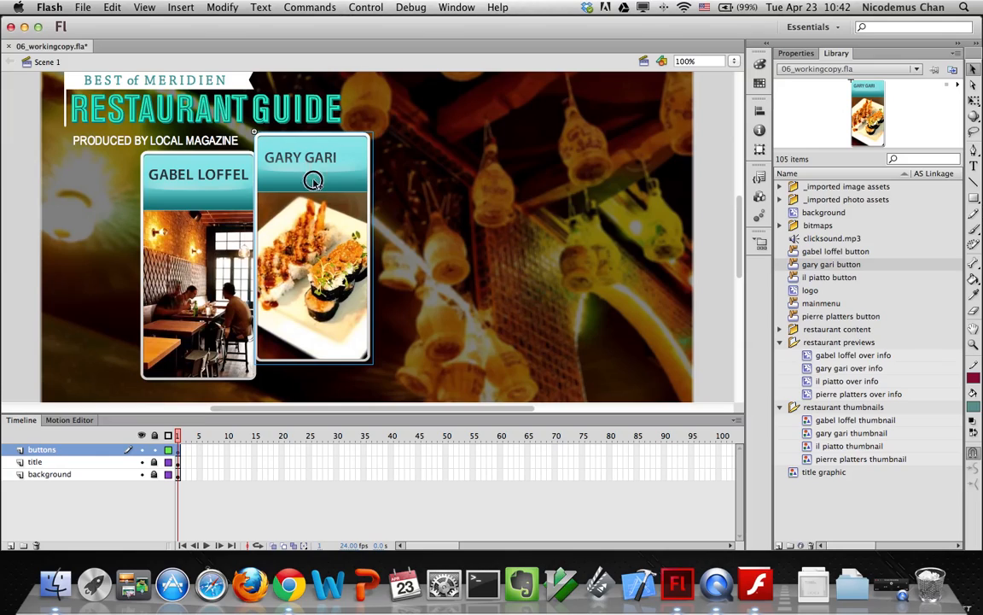
left_click_drag(323, 169, 342, 187)
left_click(832, 279)
left_click_drag(835, 284, 444, 210)
left_click_drag(807, 318, 639, 250)
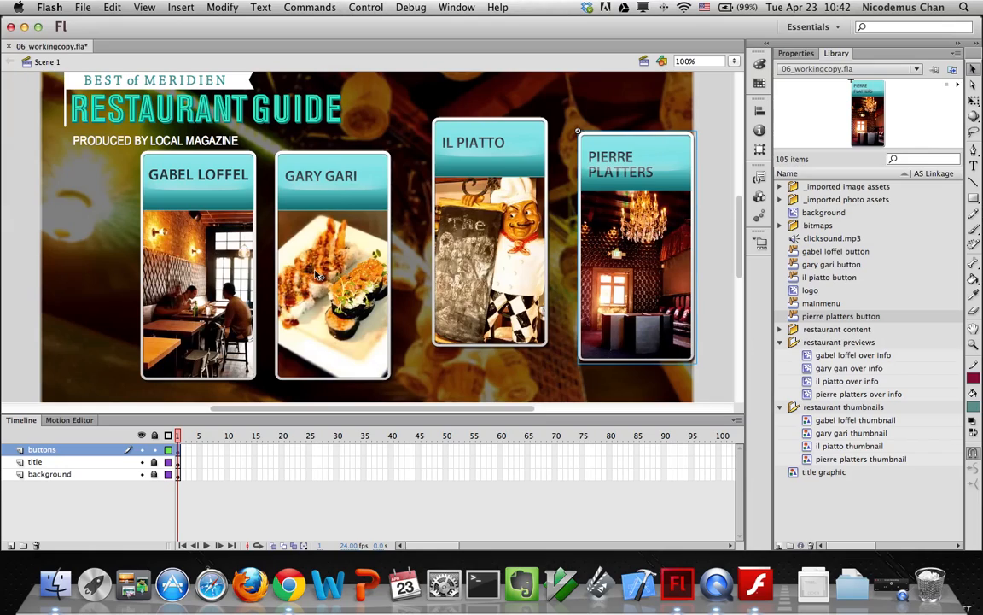
Set the Gabel Loffel button to X 100 and the Pierre Platters button to X 680
left_click(195, 223)
left_click(785, 54)
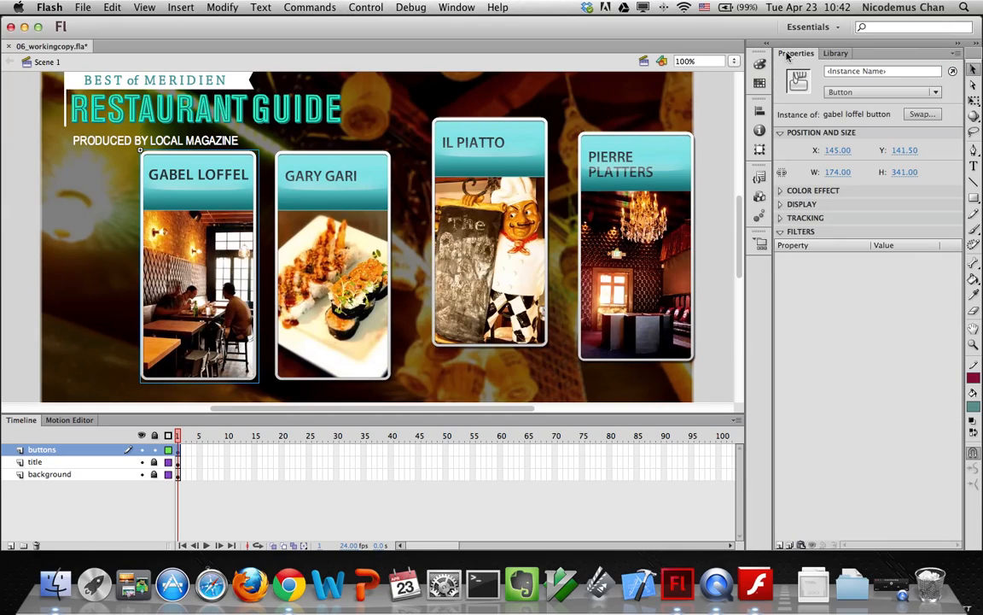
left_click(833, 150)
type("100")
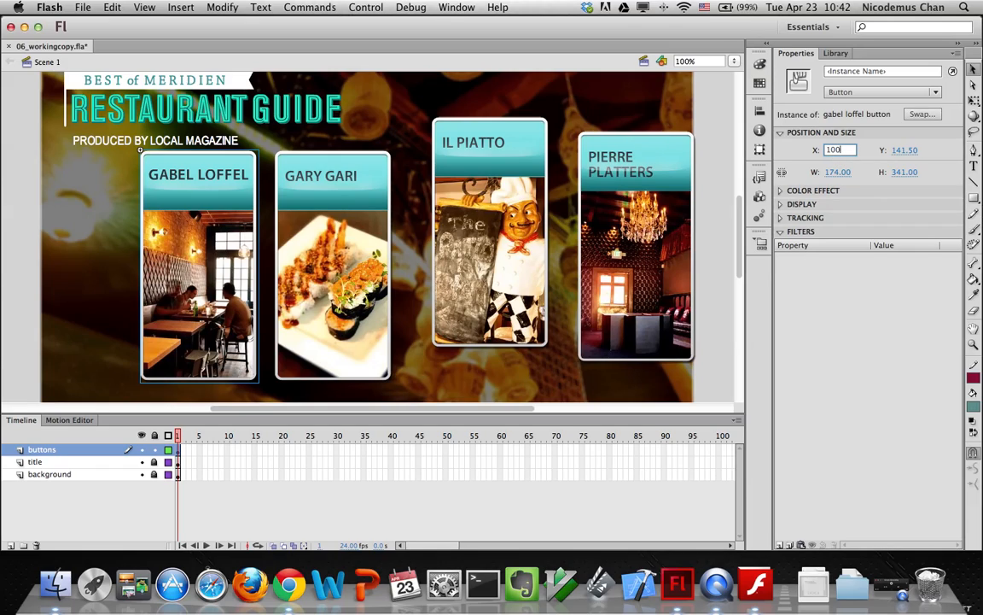
key("Return")
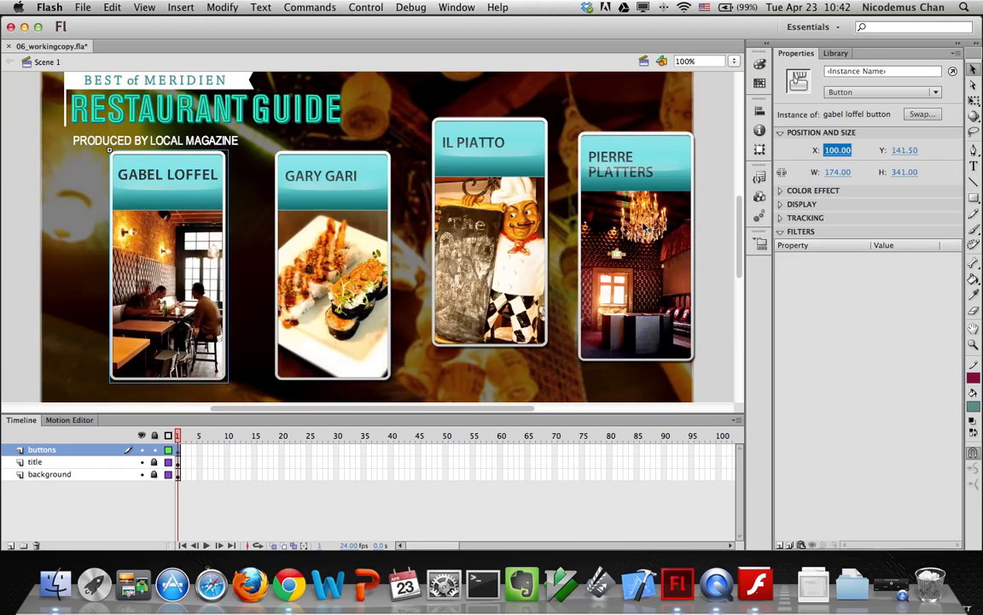
left_click(636, 229)
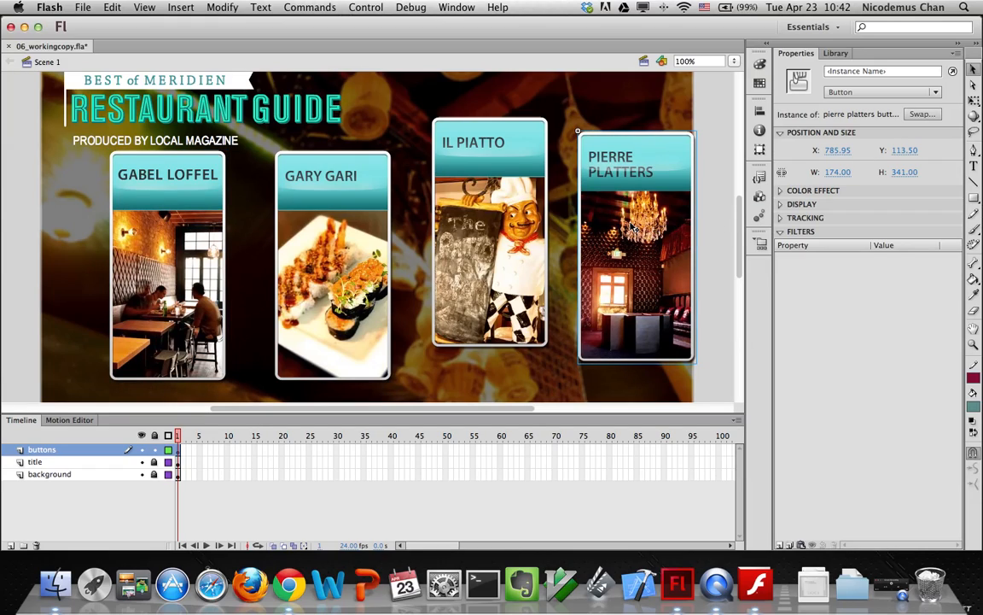
left_click(835, 150)
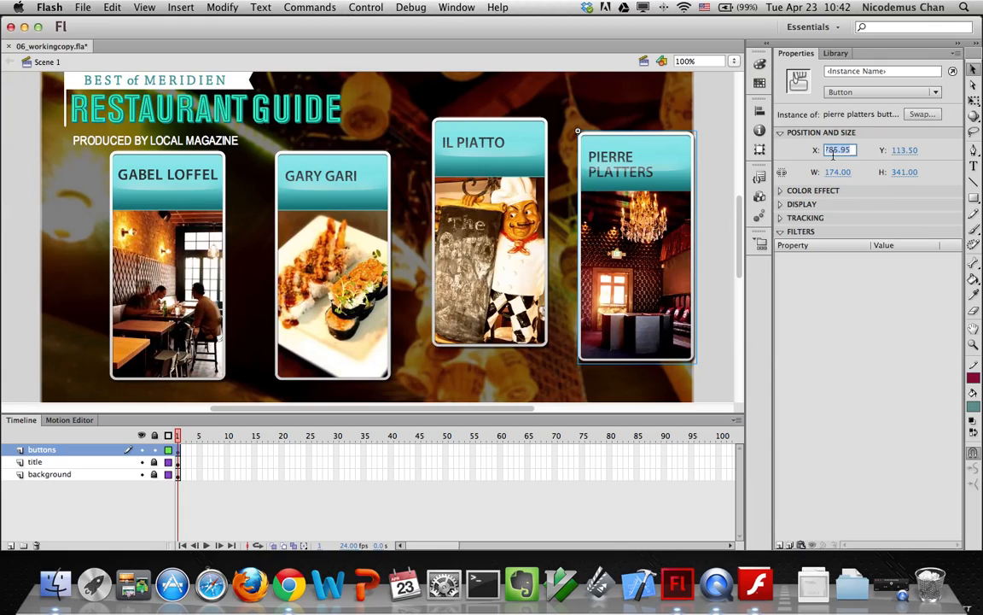
type("680")
key("Return")
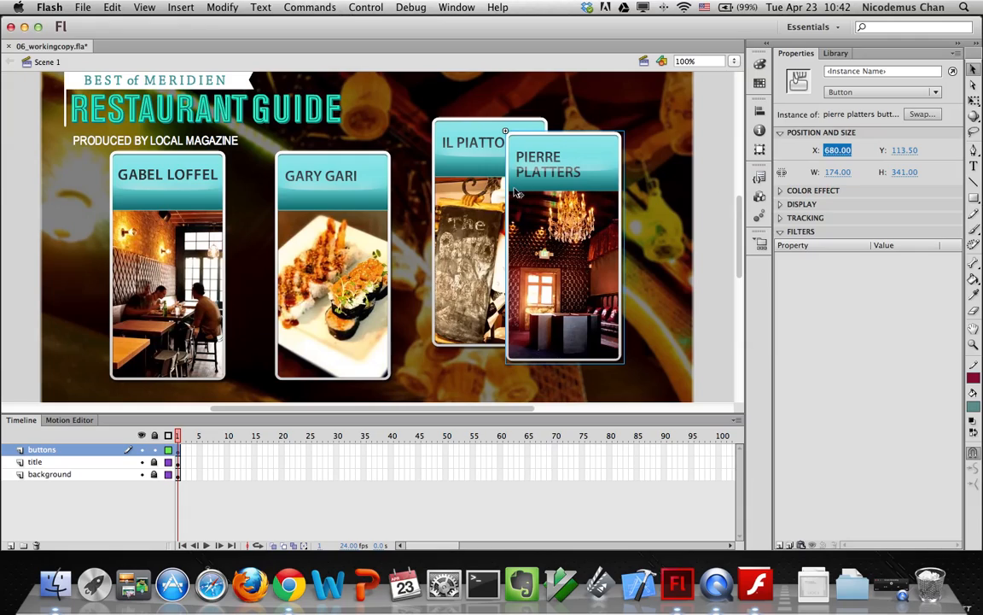
Select Gabel Loffel, Gary Gari, Il Piatto and Pierre Platters buttons together
left_click(159, 227)
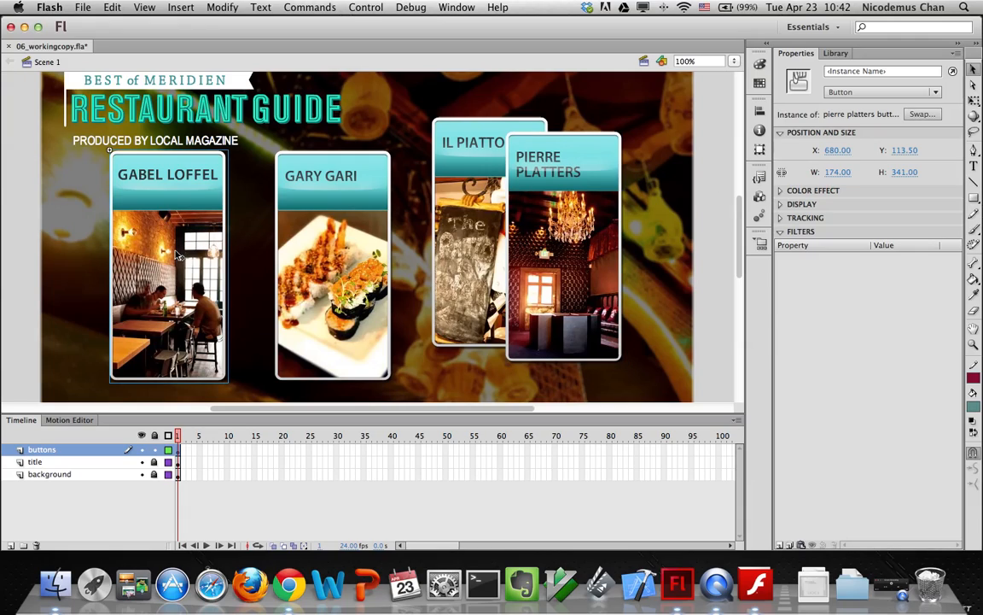
left_click(333, 235, "shift")
left_click(444, 194, "shift")
left_click(553, 215, "shift")
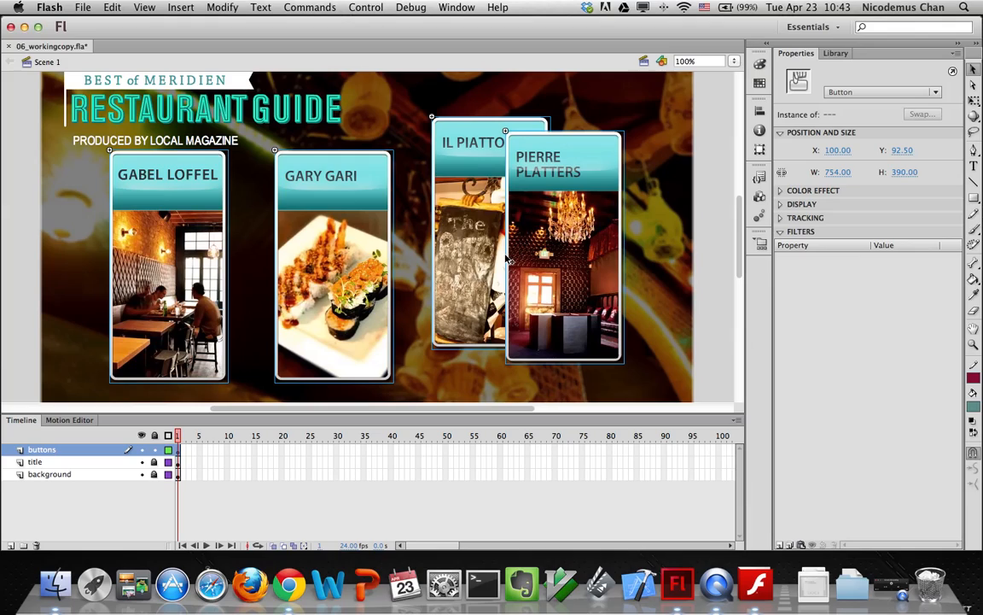
Space the four restaurant buttons evenly across the row and align their top edges
left_click(758, 112)
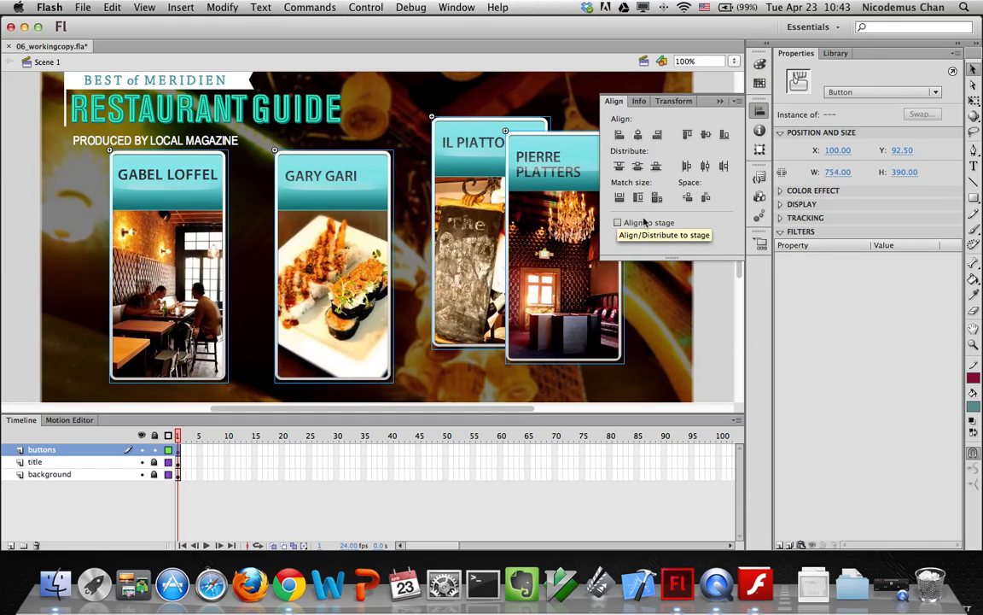
left_click(706, 197)
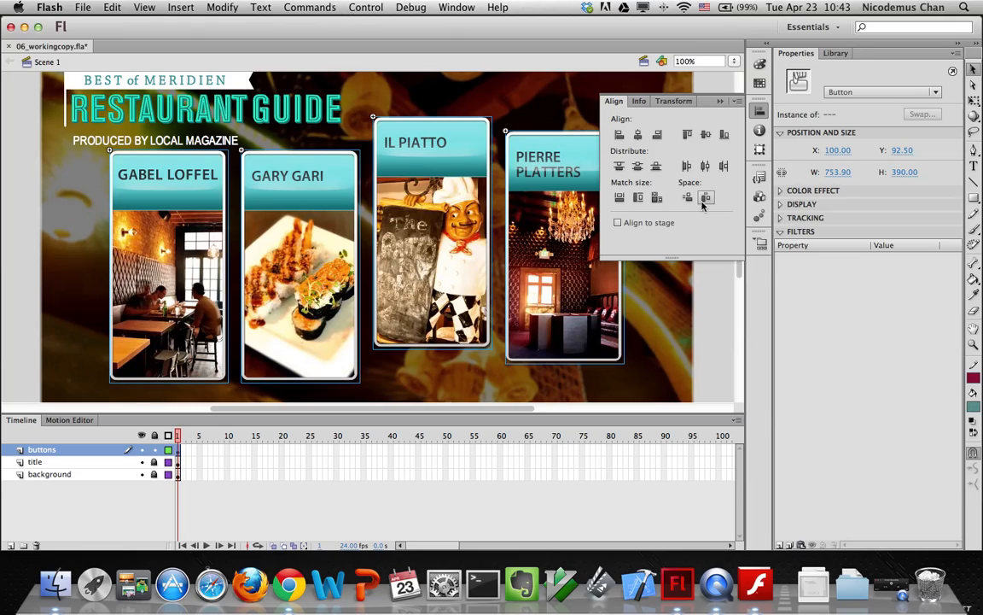
left_click(687, 135)
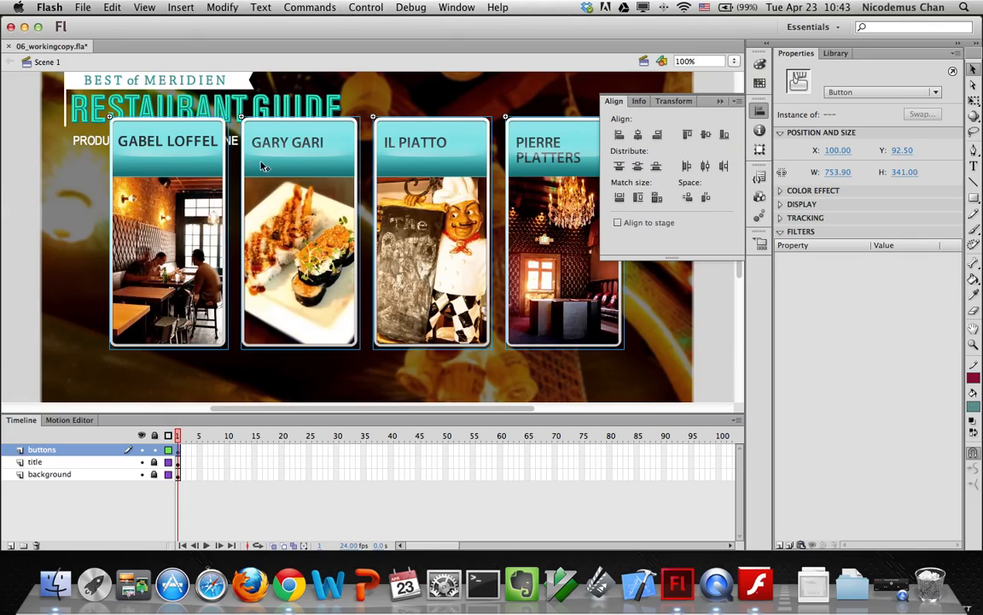
Move the aligned button row down to Y 170
left_click(903, 150)
type("170")
key("Return")
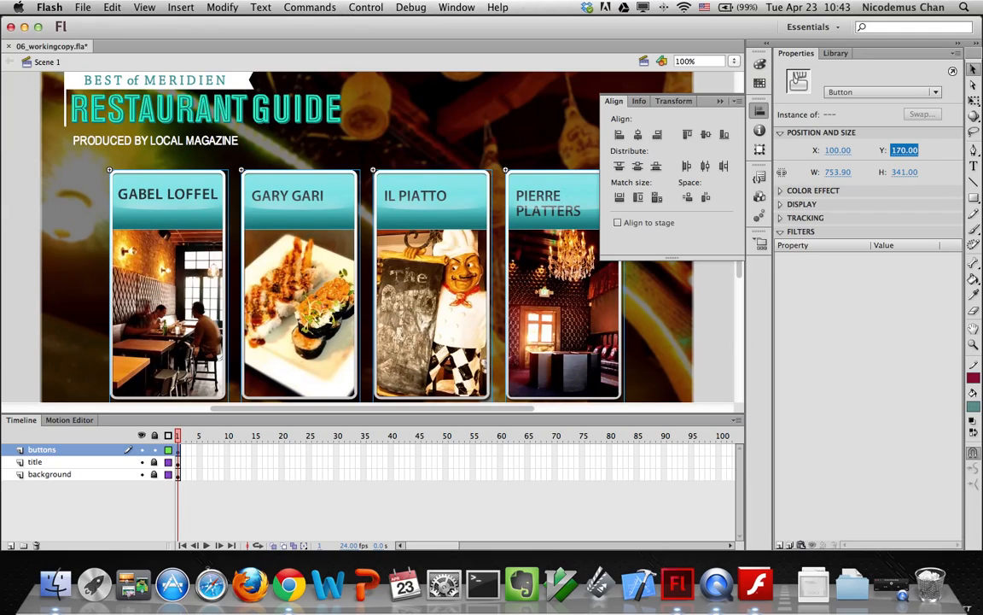
left_click(760, 112)
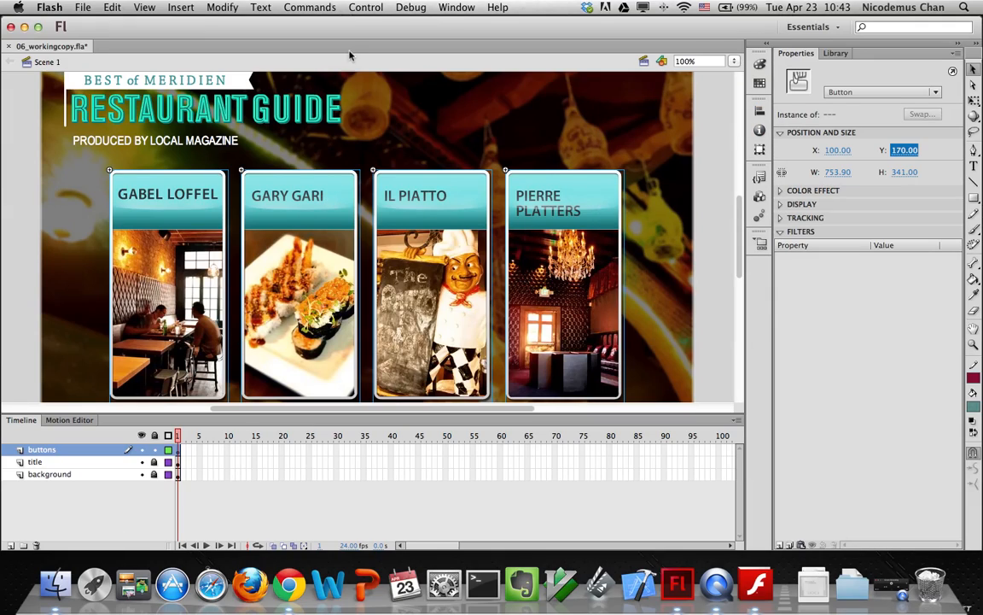
left_click(367, 7)
mouse_move(439, 104)
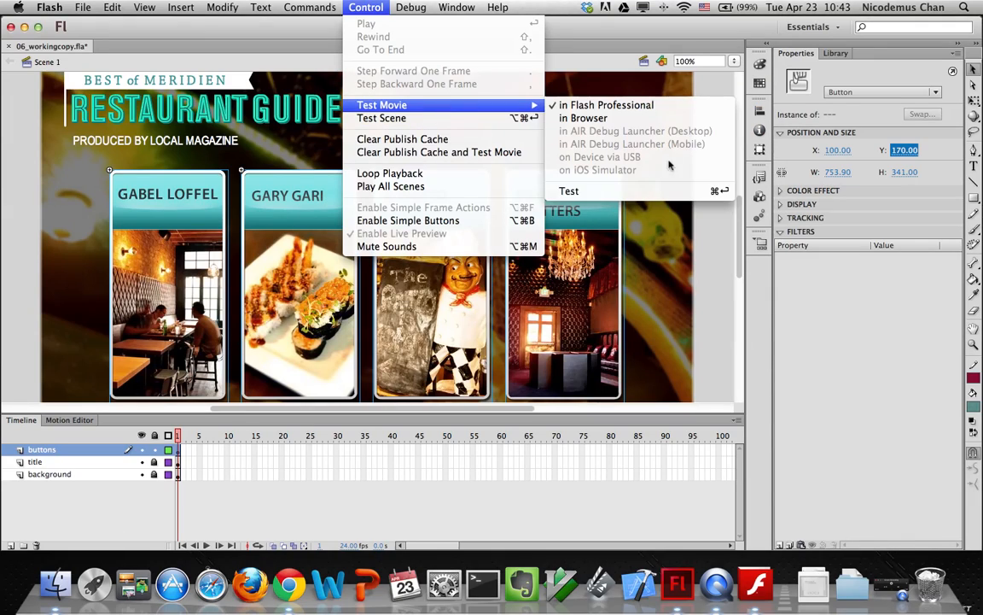
left_click(635, 191)
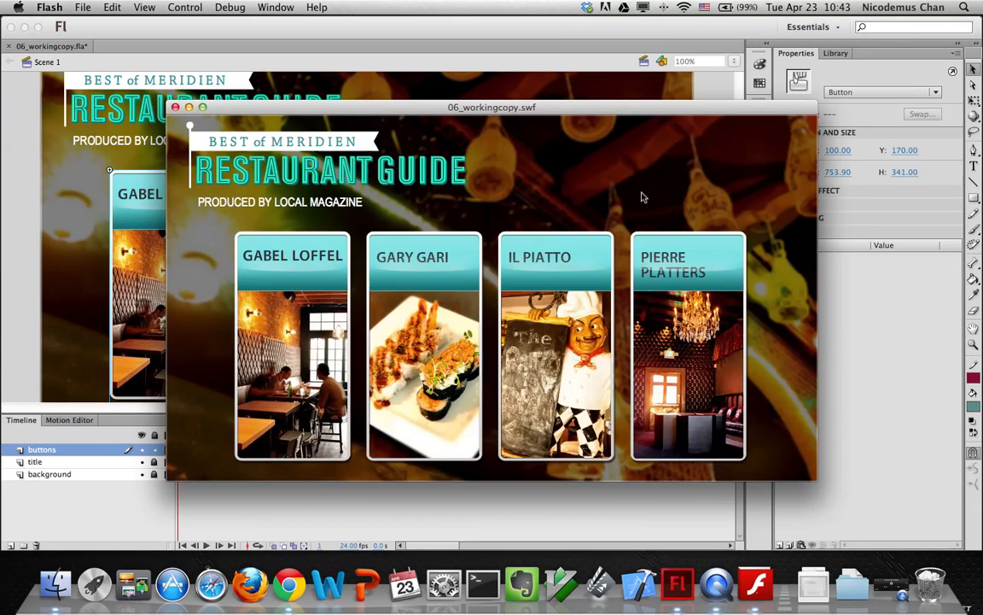
mouse_move(315, 295)
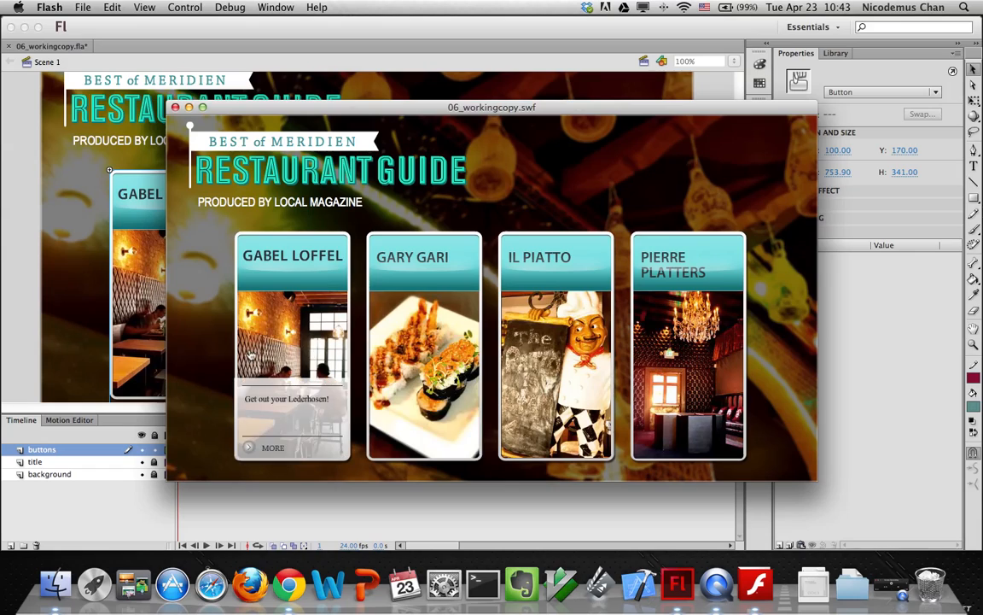
mouse_move(702, 335)
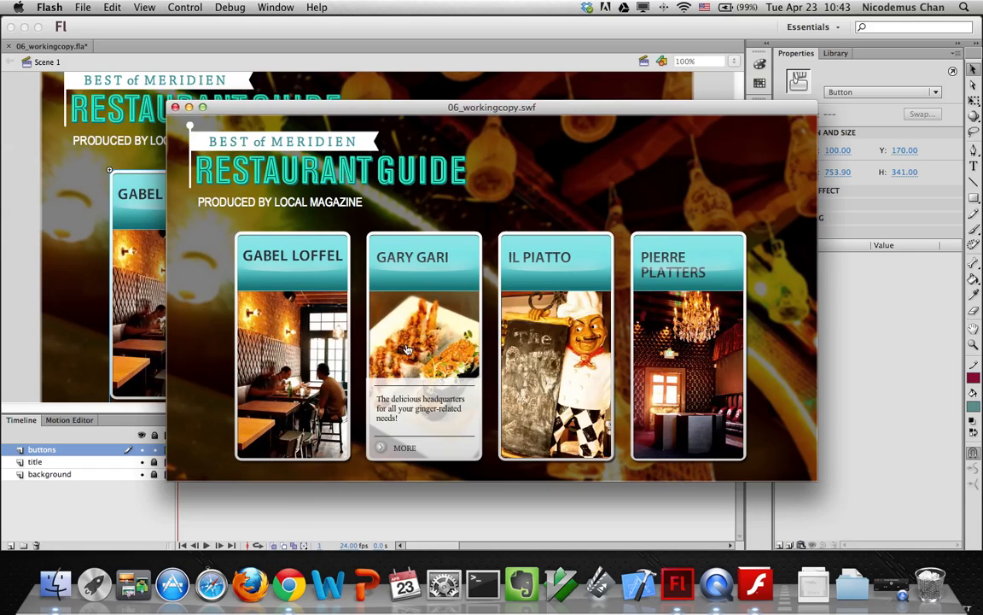
mouse_move(431, 349)
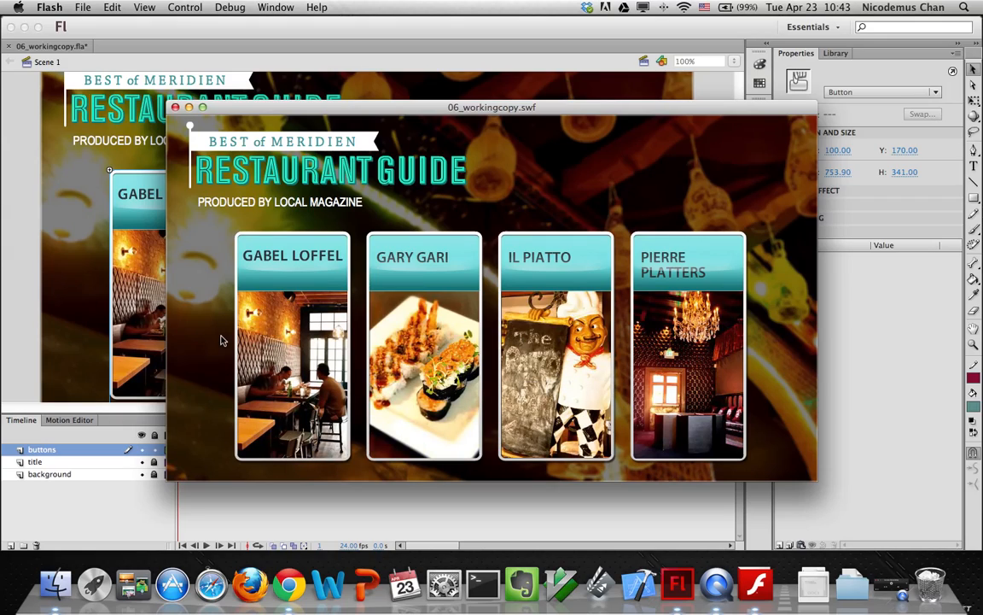
mouse_move(304, 344)
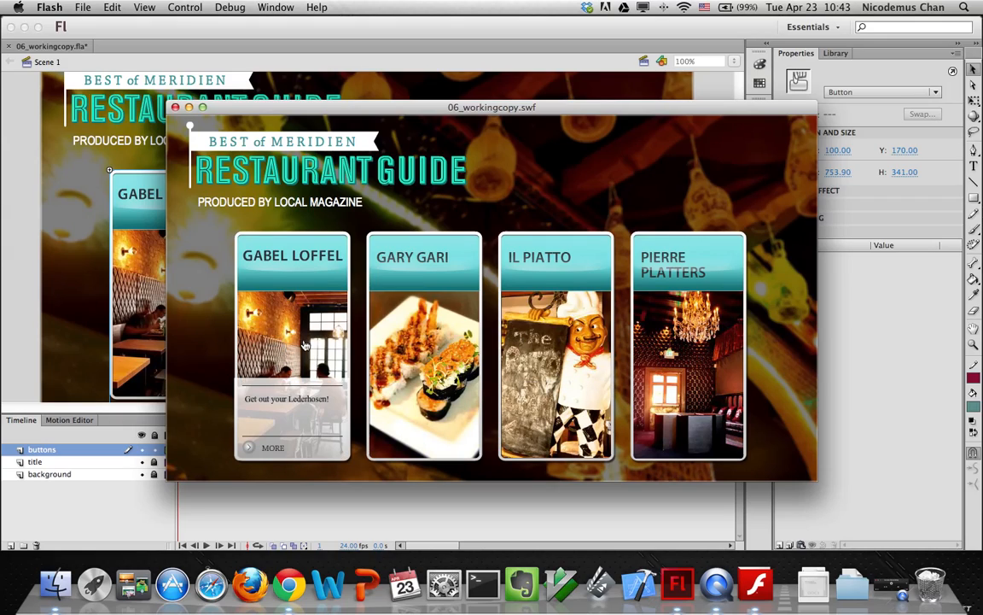
mouse_move(649, 348)
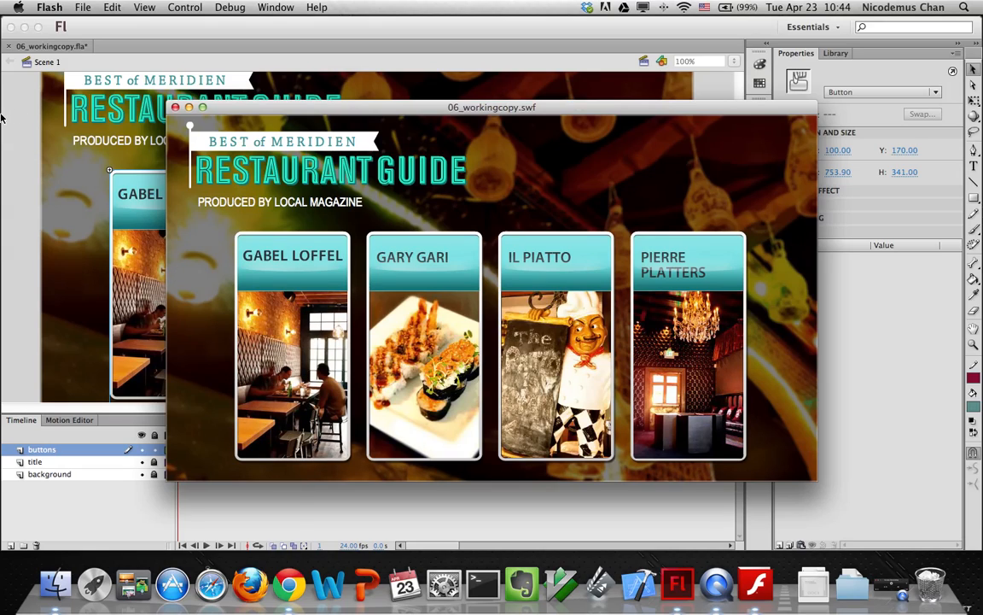
key("super+w")
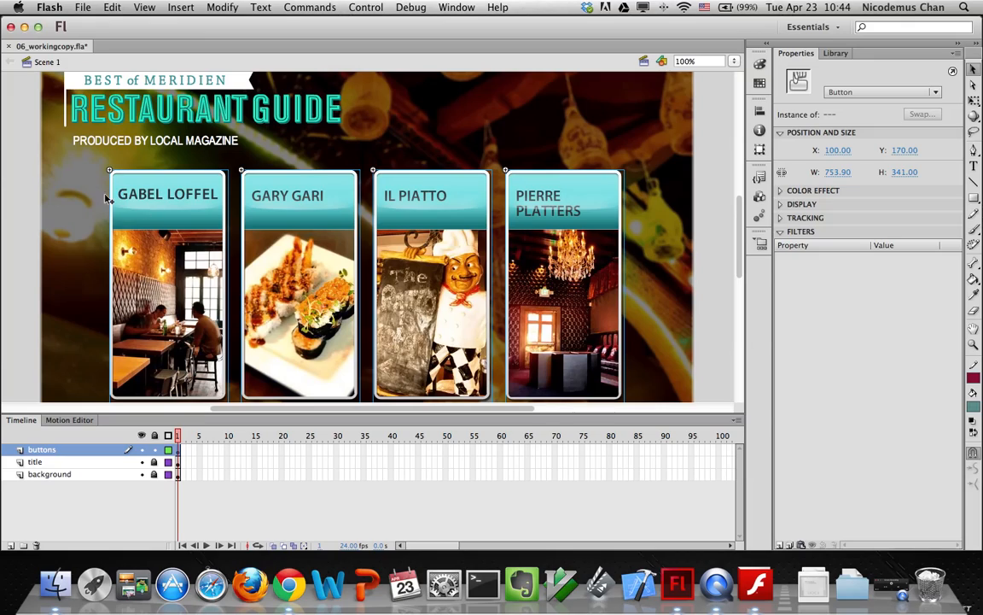
Name the first two button instances gabelloffel_btn and garygari_btn
left_click(830, 54)
left_click(795, 53)
left_click(89, 204)
left_click(165, 202)
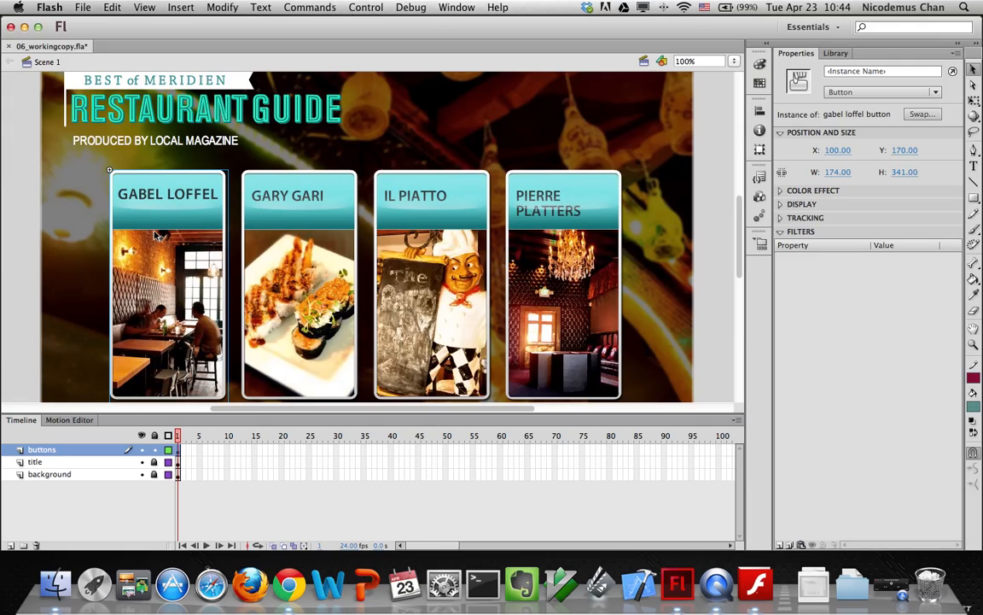
left_click(882, 71)
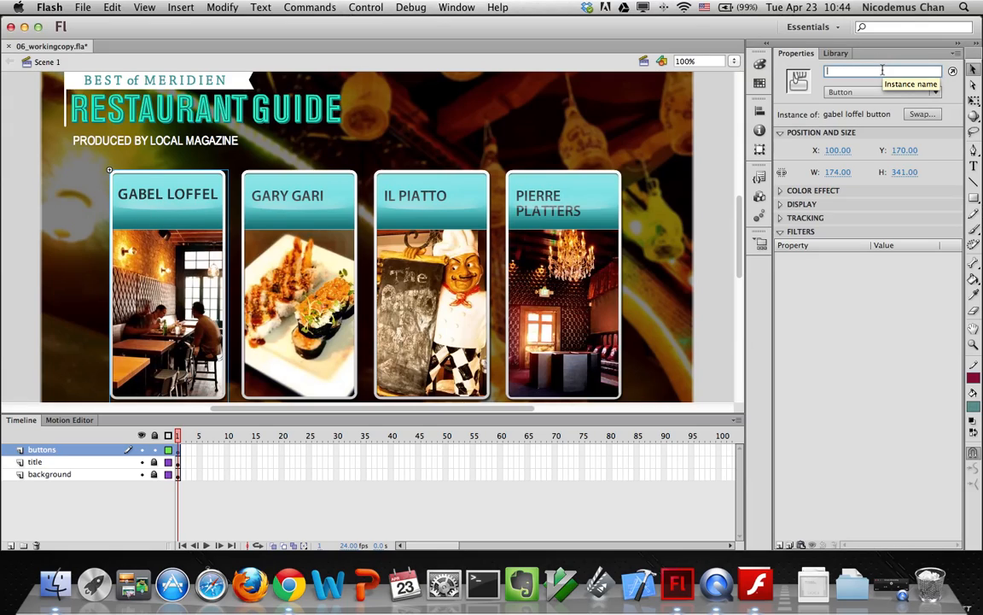
type("gabello")
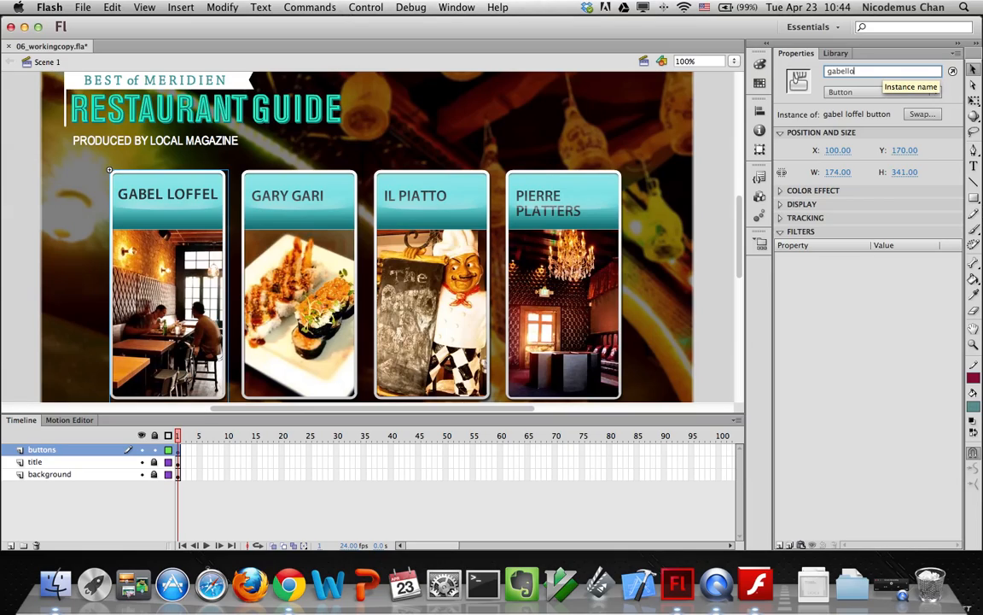
type("ffel_btn")
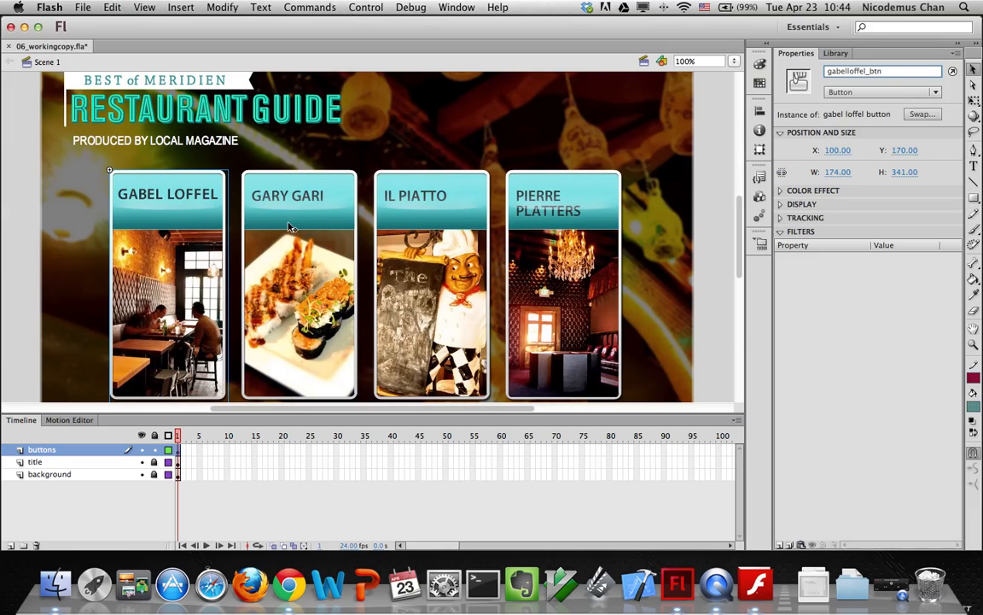
left_click(316, 252)
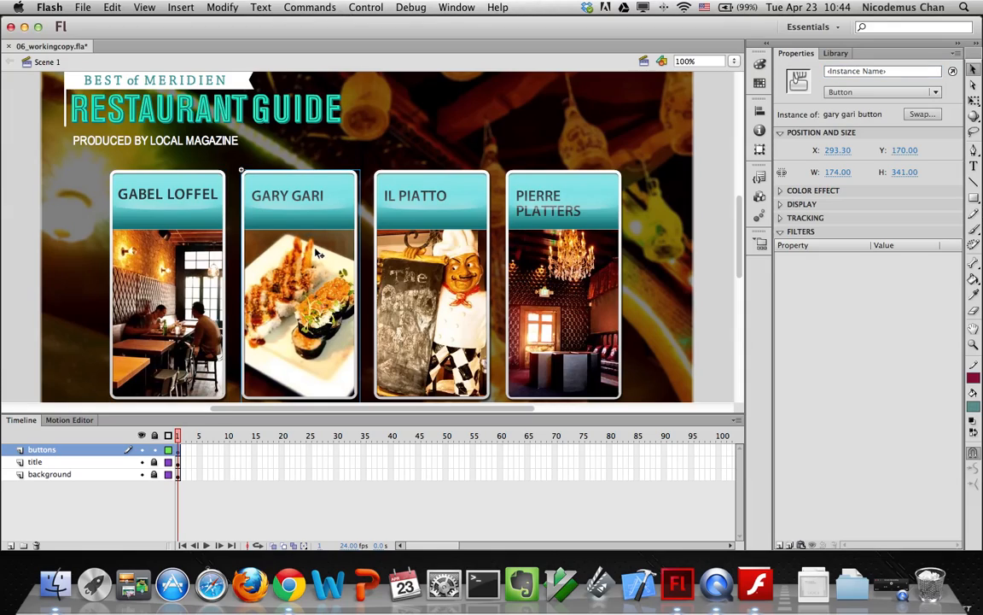
left_click(843, 72)
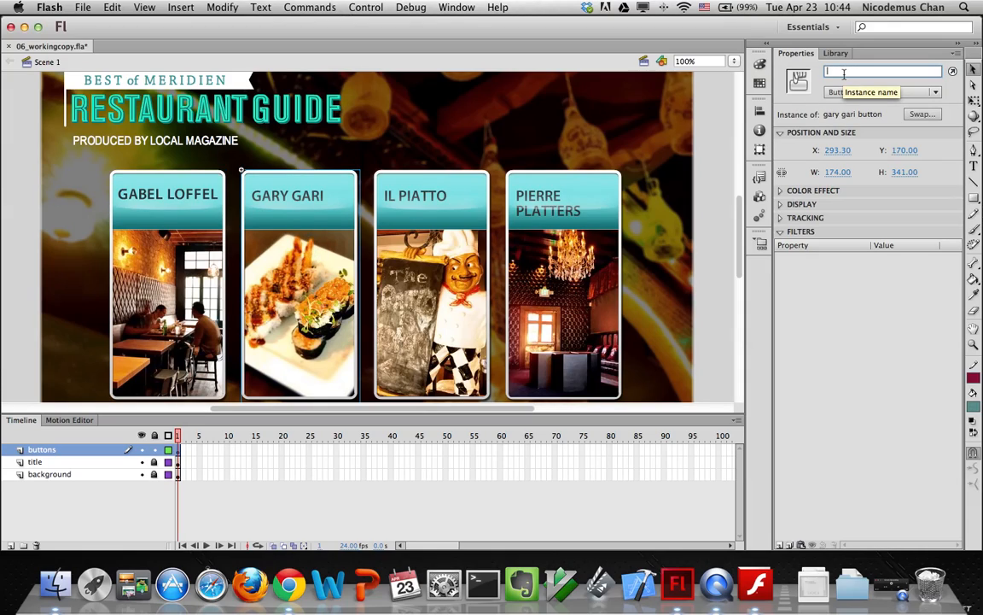
type("garygari_btn")
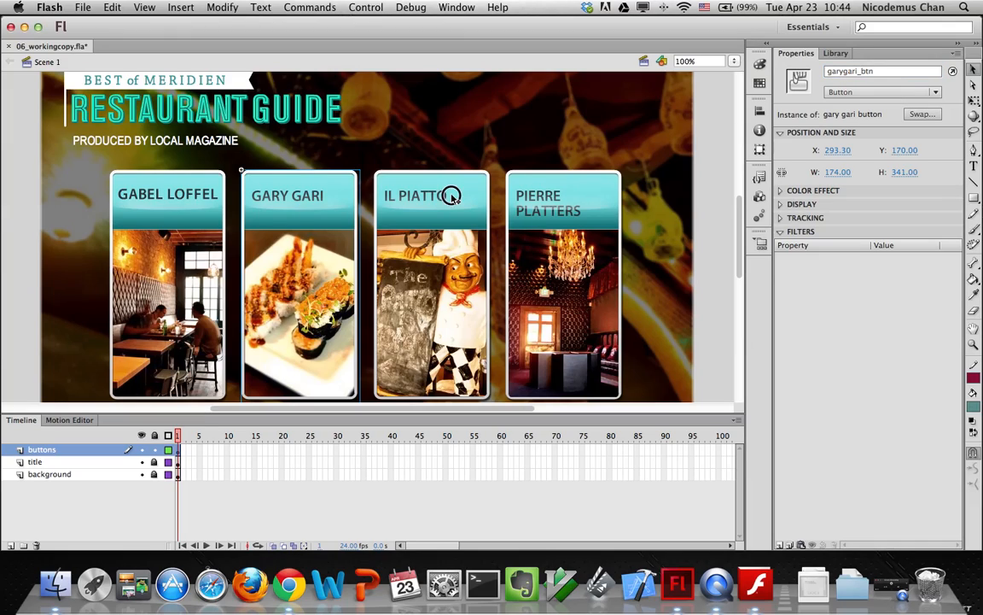
Name the remaining button instances ilpiatto_btn and pierreplatters_btn
left_click(409, 179)
left_click(842, 72)
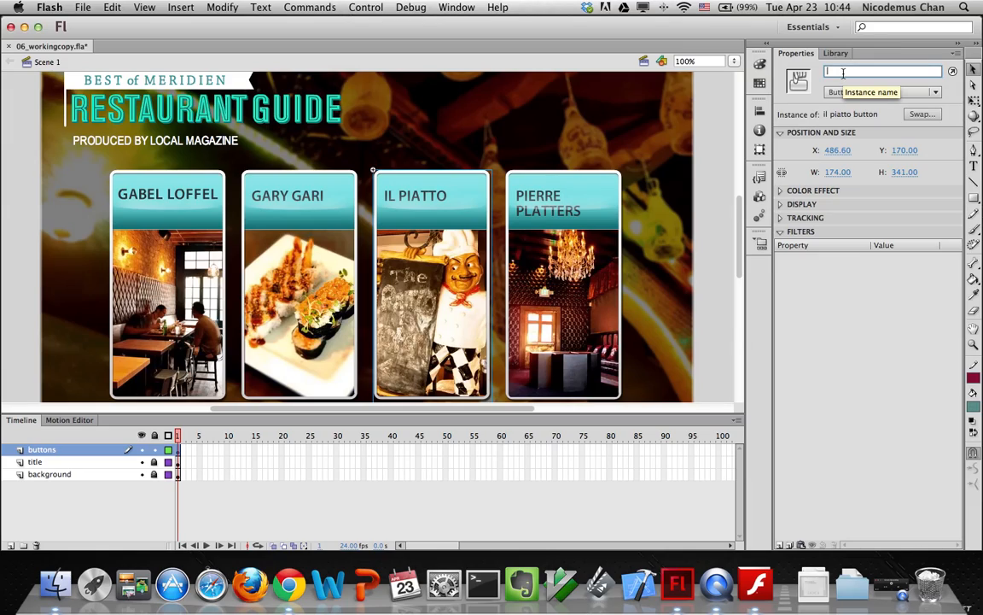
type("ilpiatto_btn")
left_click(534, 193)
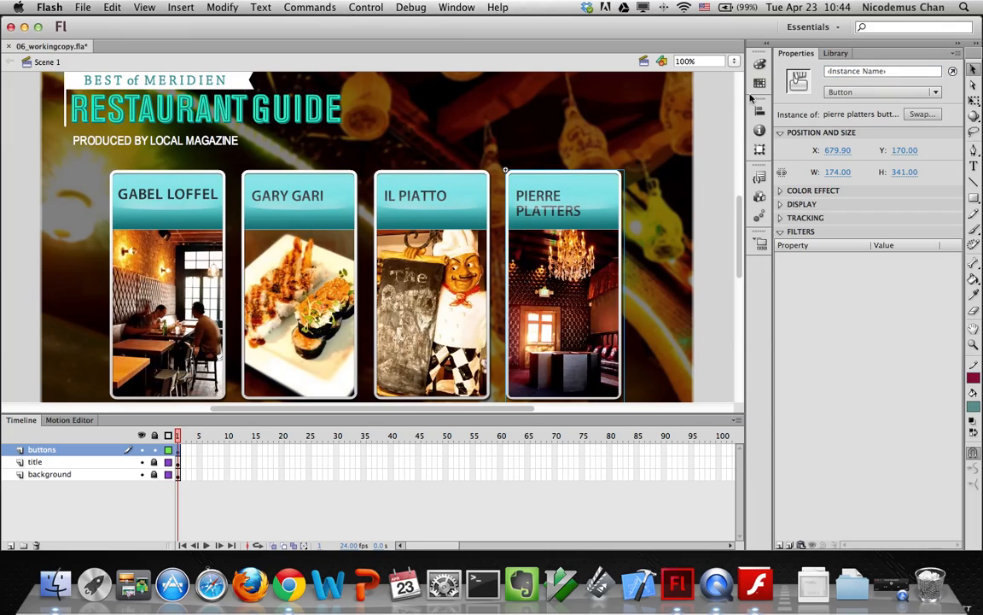
left_click(840, 71)
type("pierreplatters_btn")
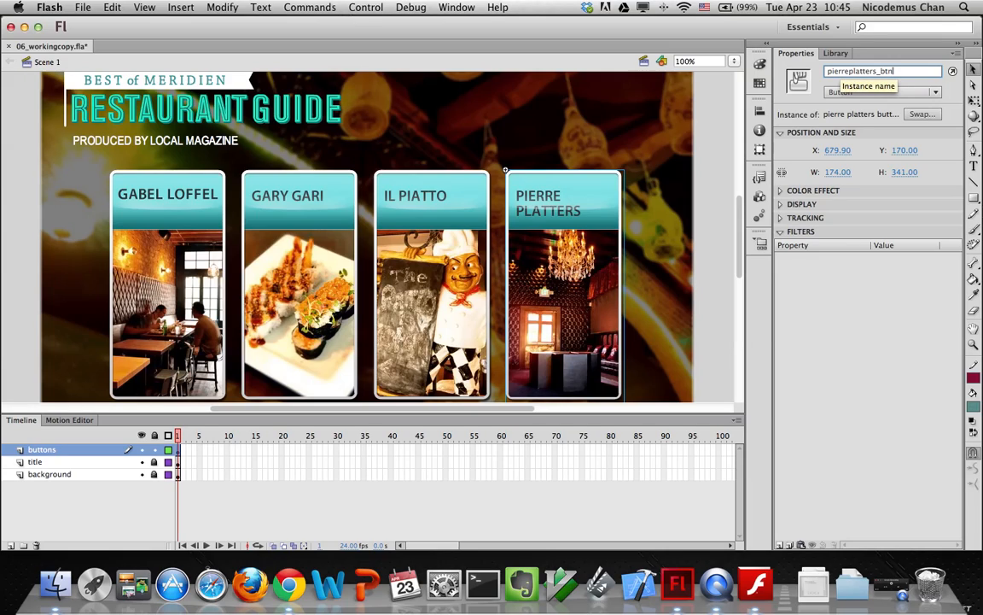
key("Return")
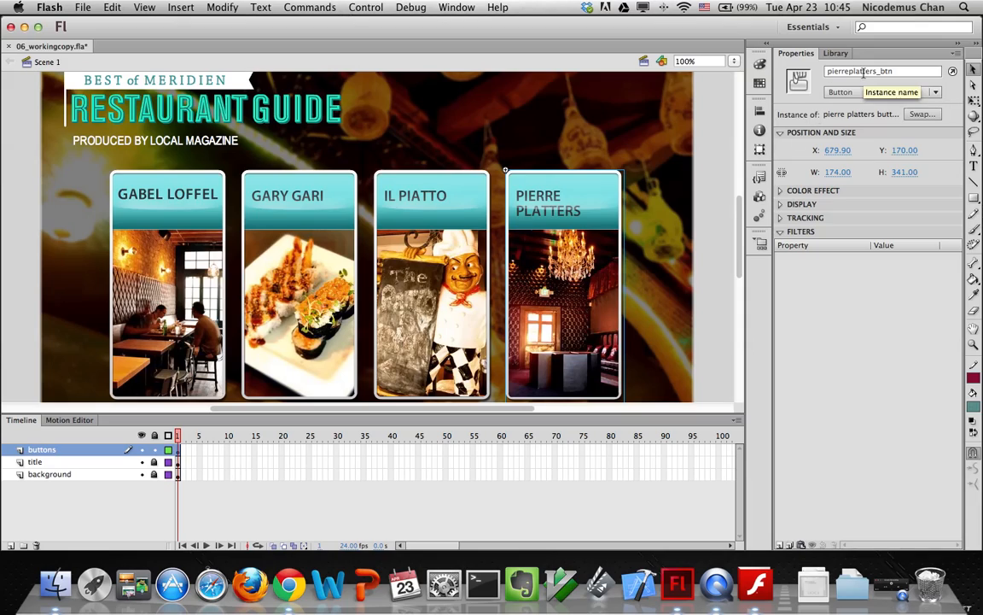
Select each button in turn to verify its instance name
left_click(415, 216)
left_click(273, 222)
left_click(150, 249)
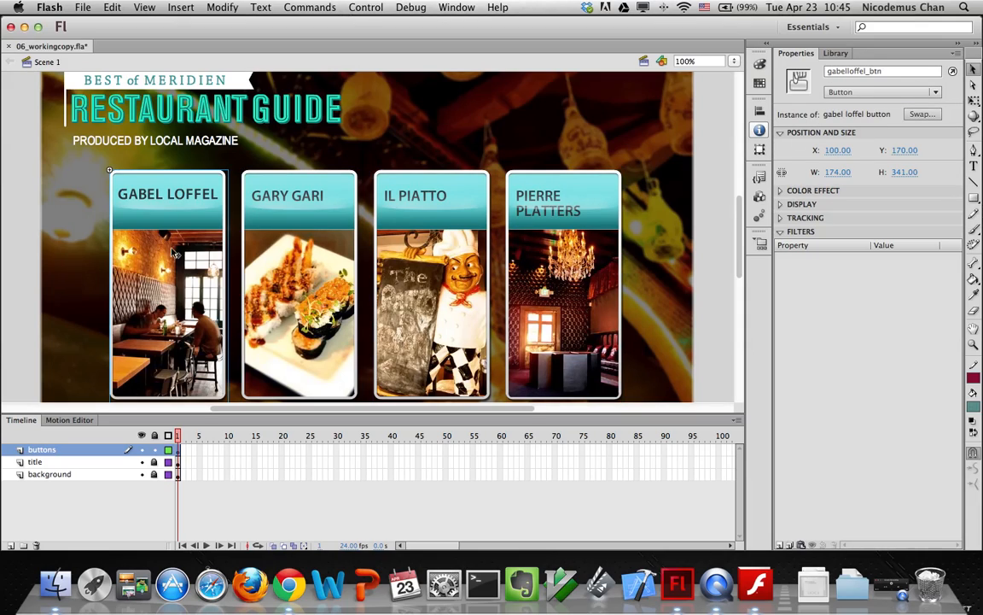
left_click(251, 224)
left_click(399, 244)
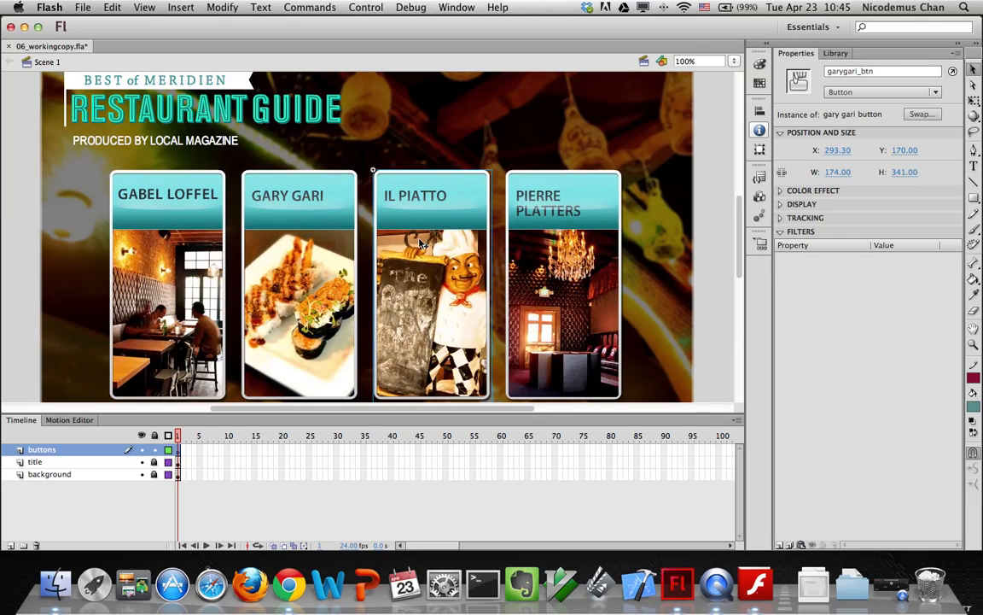
left_click(553, 235)
Lock the buttons layer in the Timeline
left_click(153, 450)
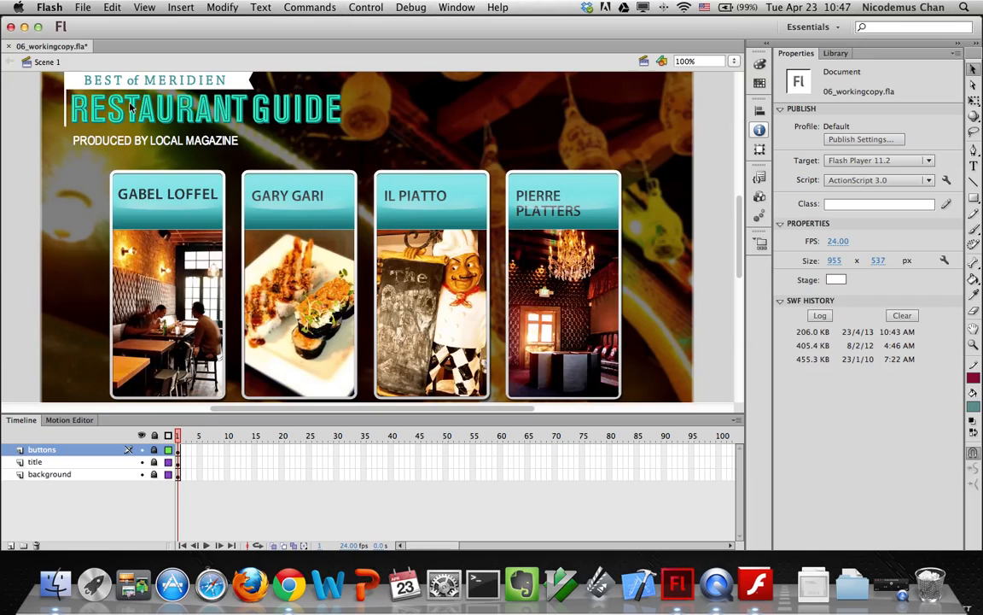
left_click(457, 8)
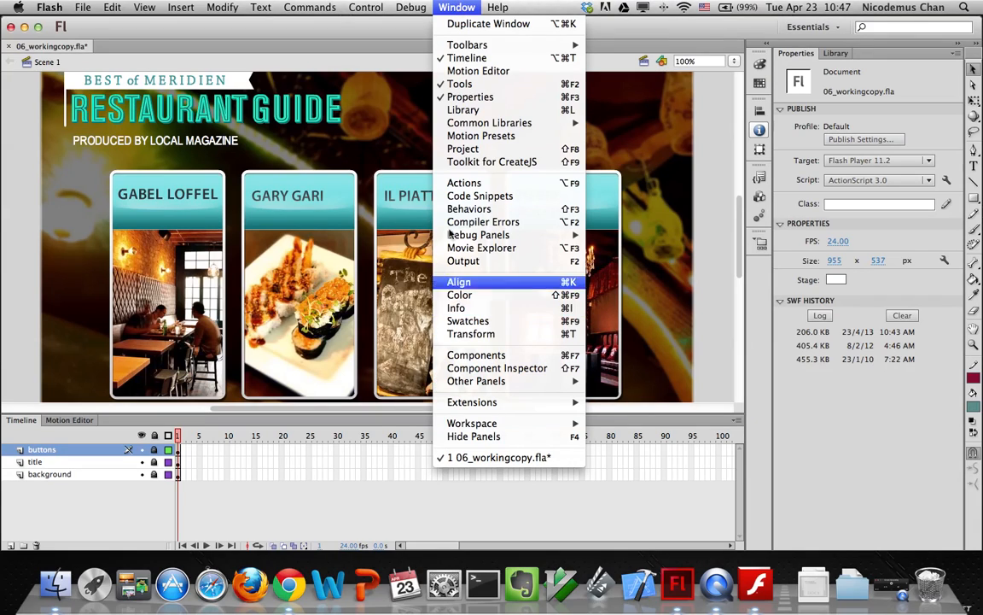
left_click(478, 185)
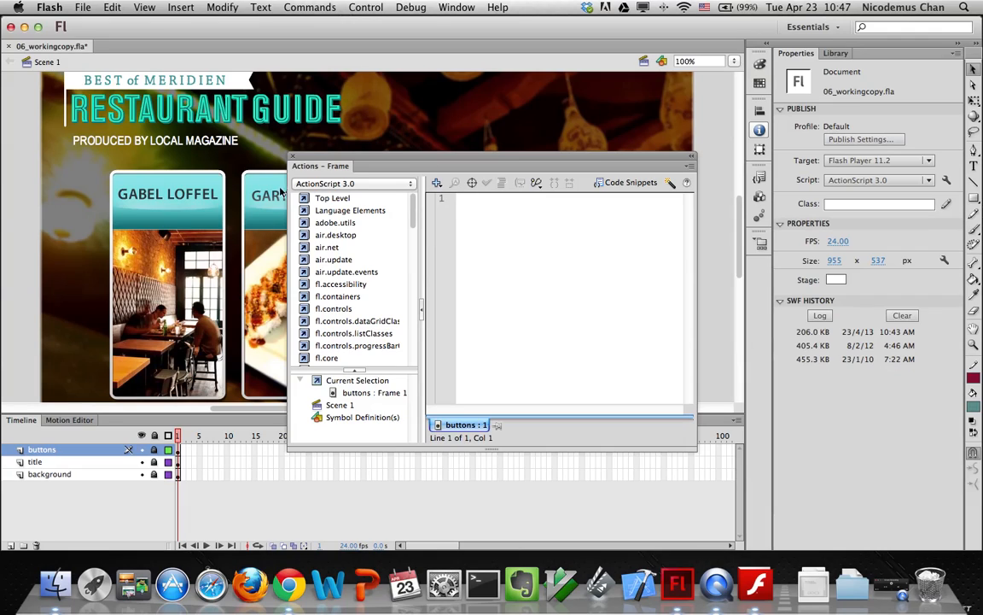
key("alt+F9")
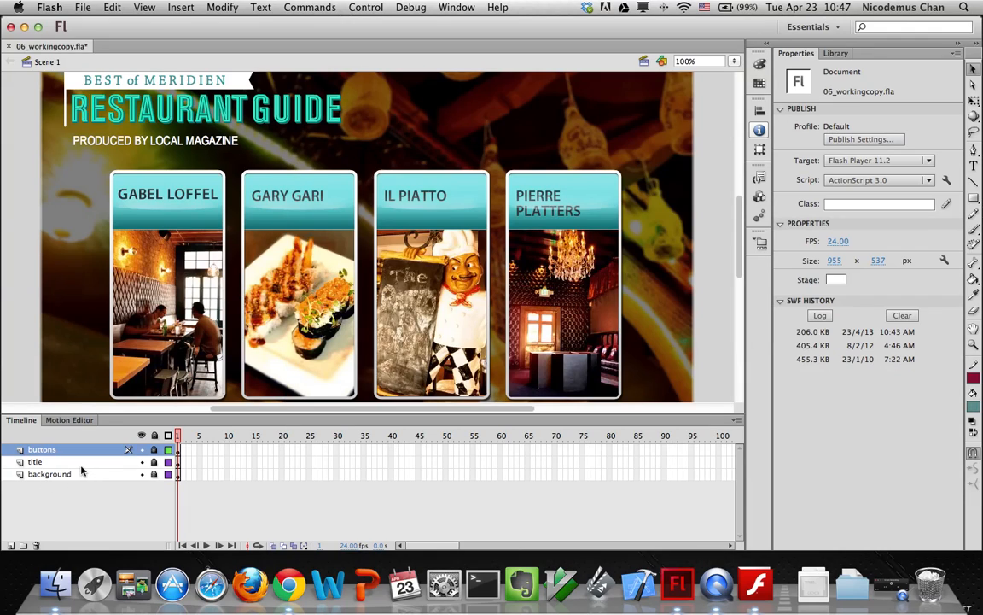
left_click(178, 452)
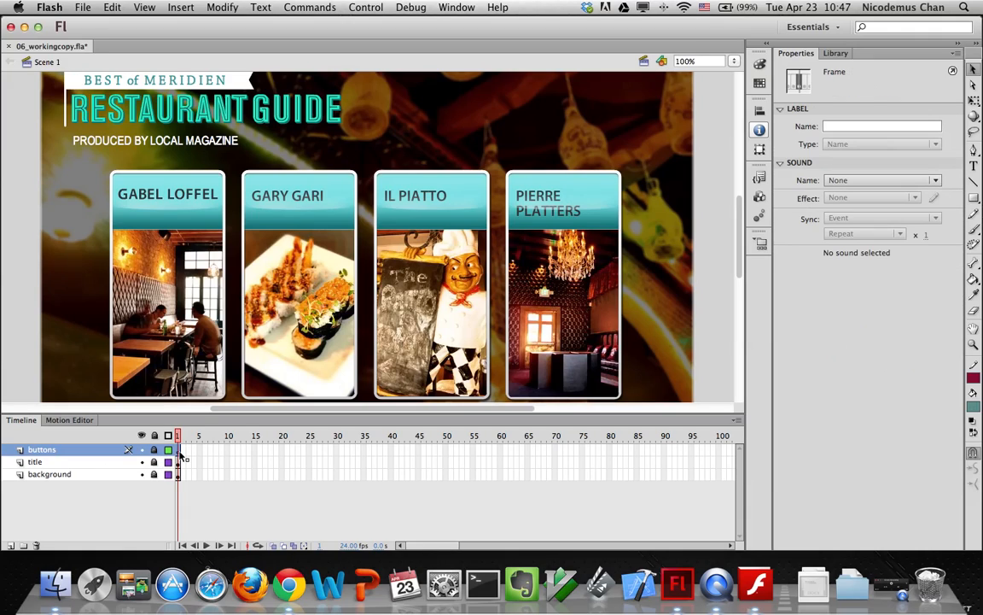
right_click(179, 452)
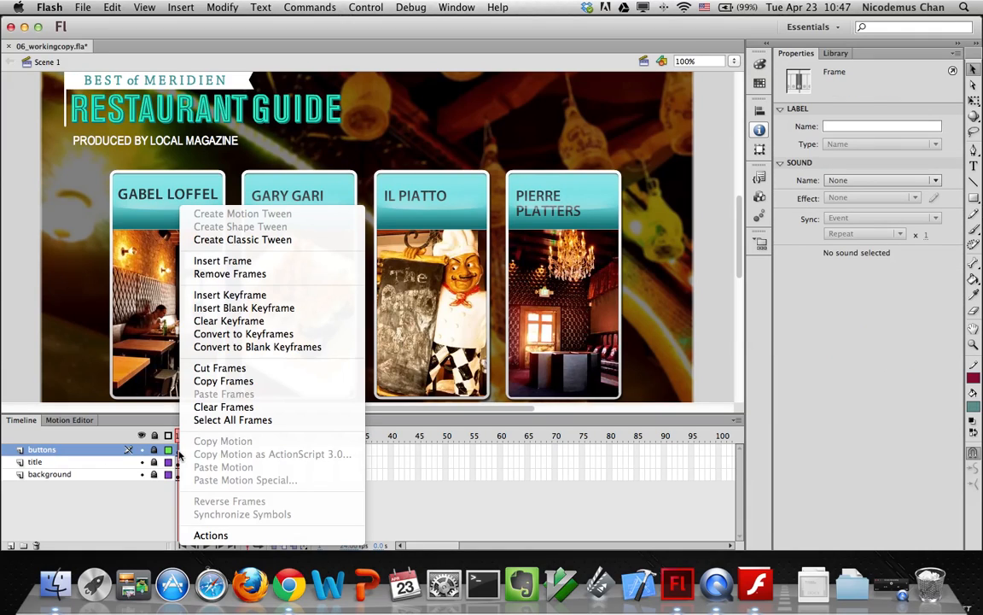
left_click(211, 535)
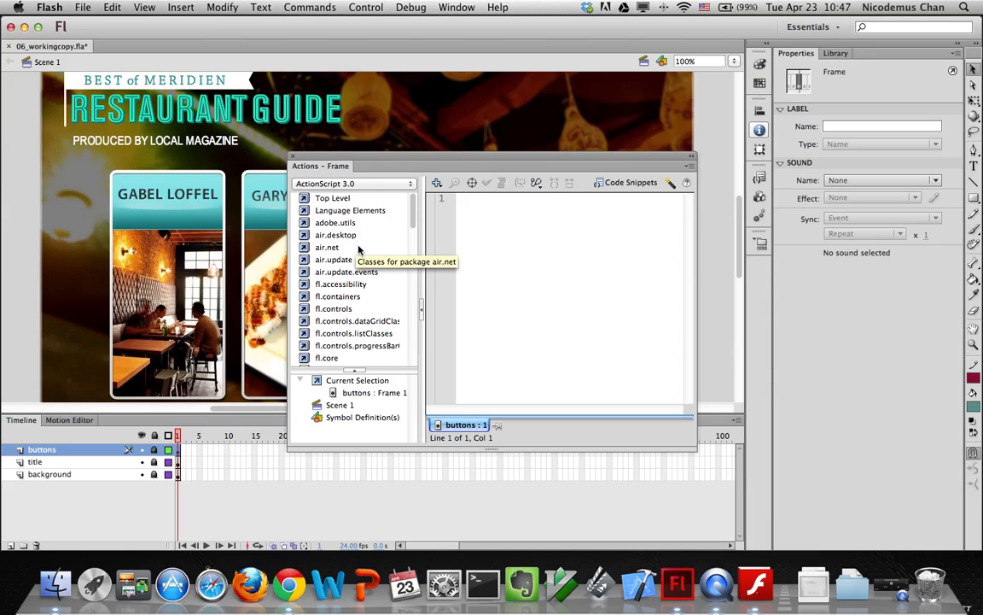
left_click(293, 157)
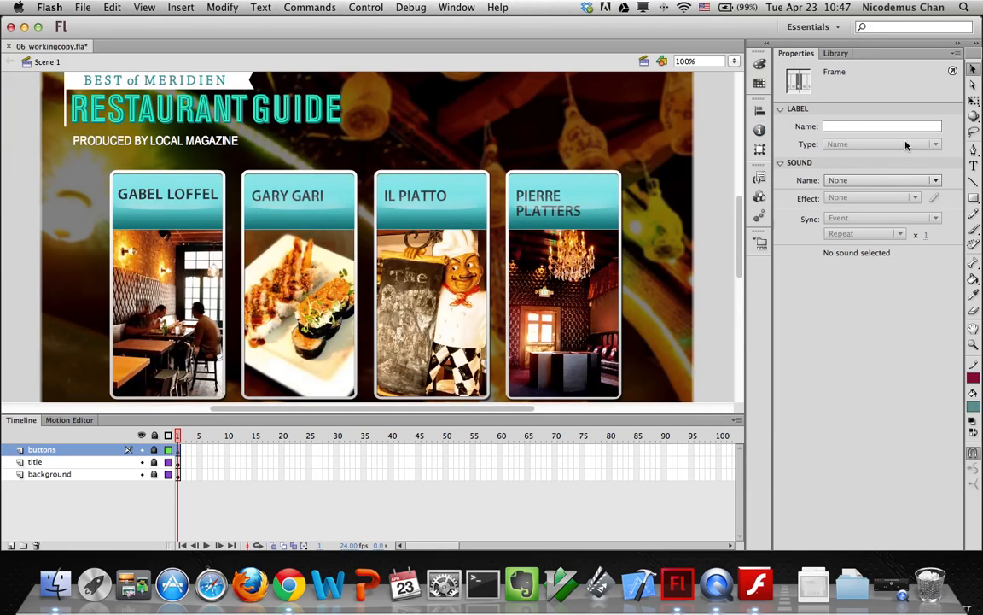
left_click(952, 71)
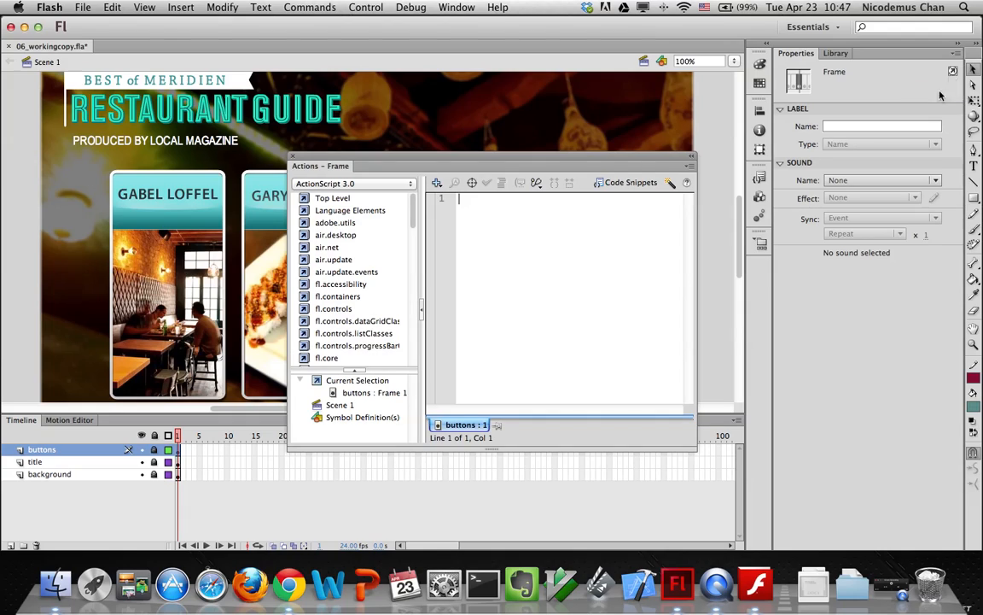
left_click(292, 158)
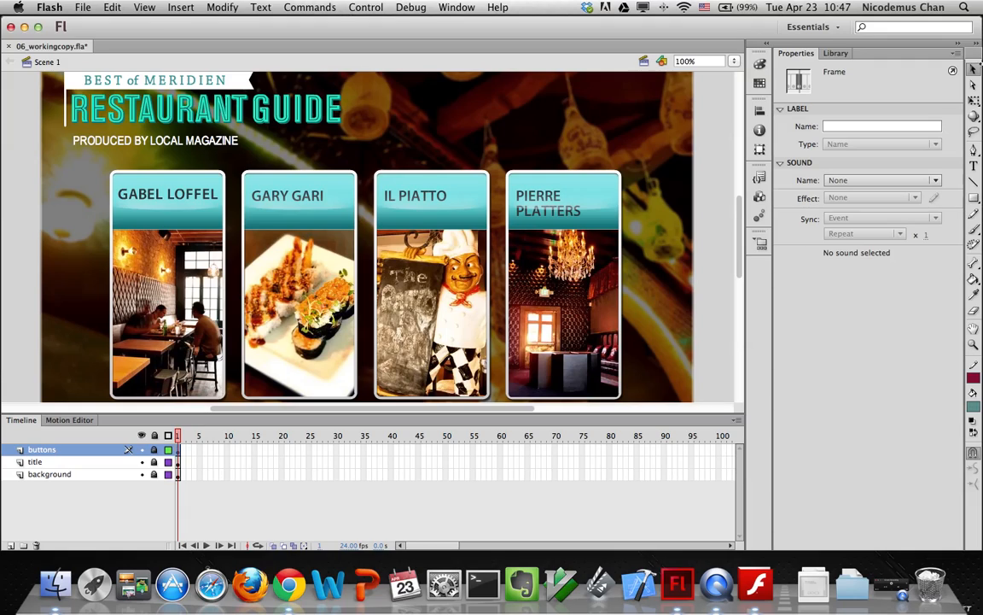
key("alt+F9")
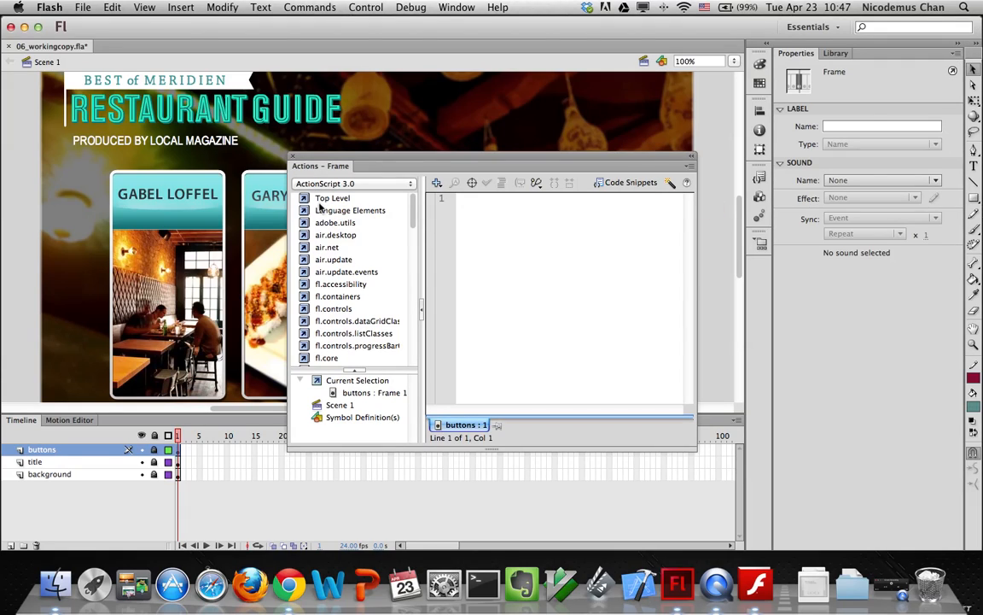
double_click(332, 198)
double_click(350, 210)
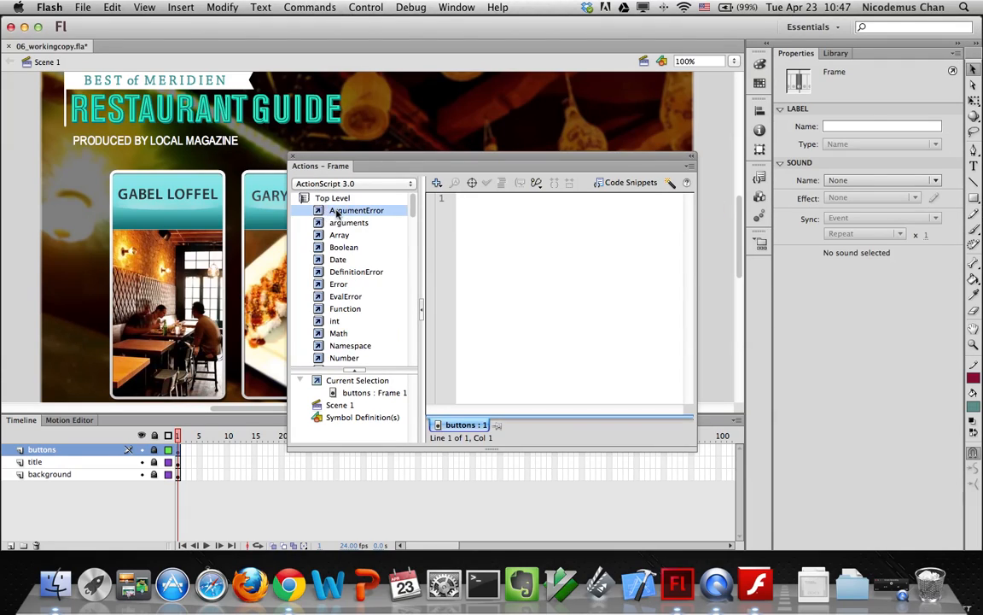
double_click(359, 222)
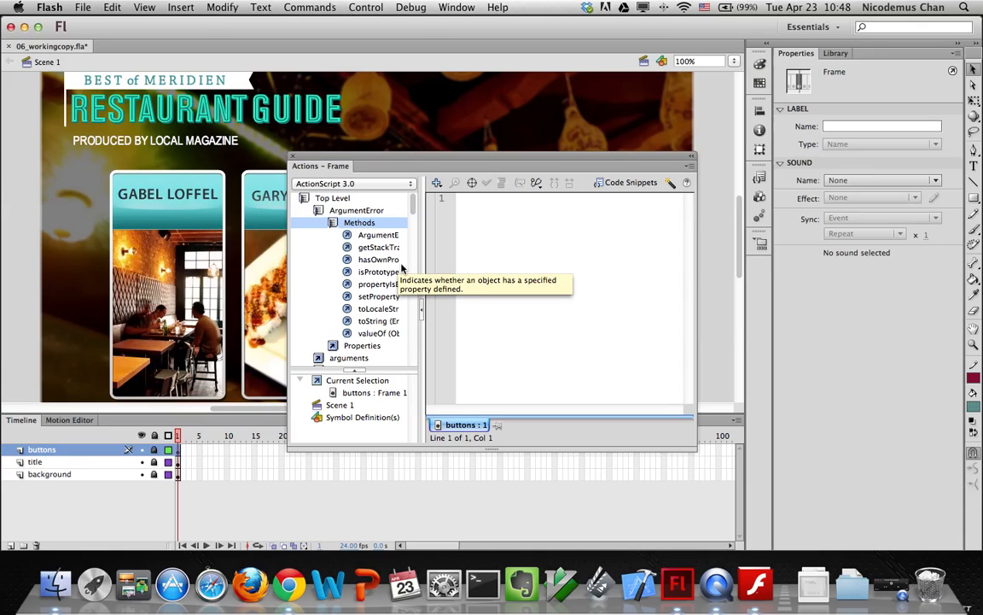
scroll(401, 270, "down", 1)
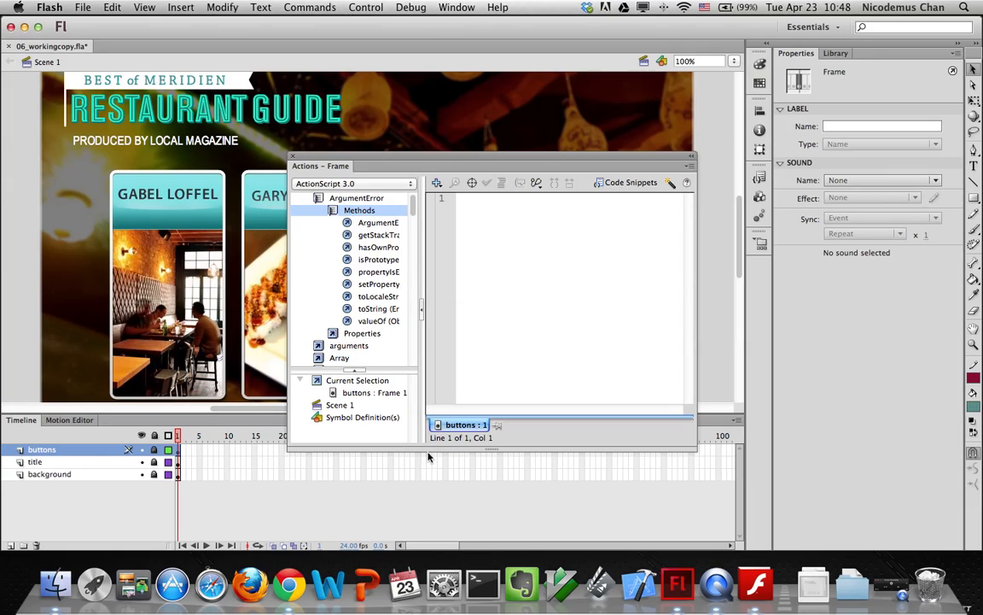
left_click_drag(427, 450, 428, 491)
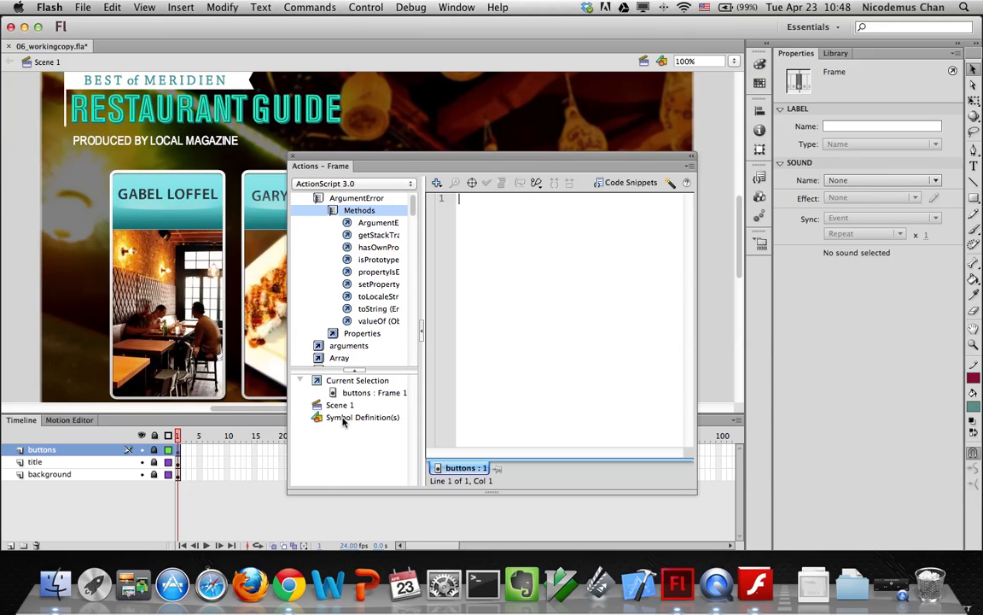
left_click_drag(422, 341, 476, 369)
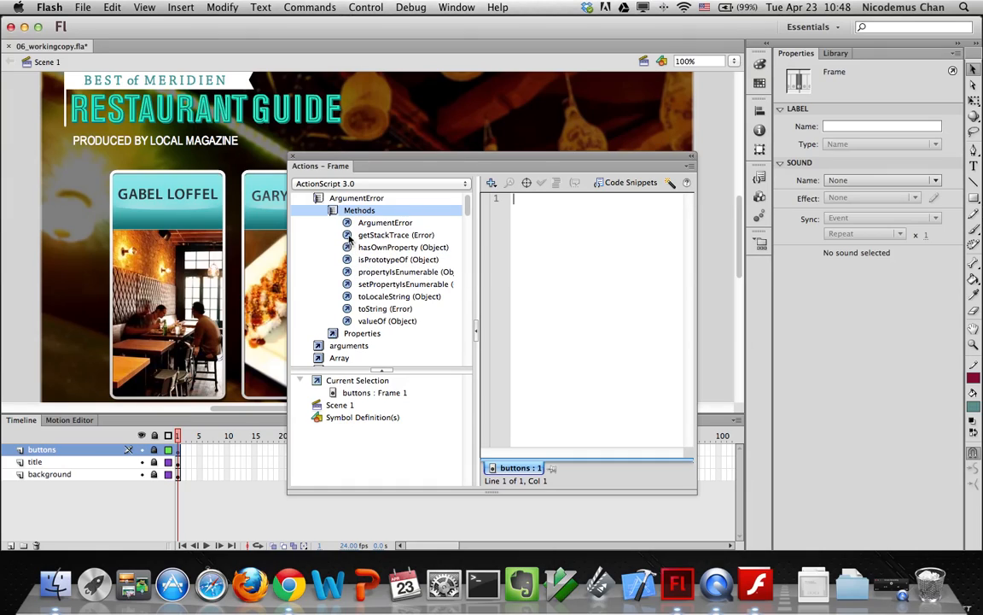
left_click(327, 182)
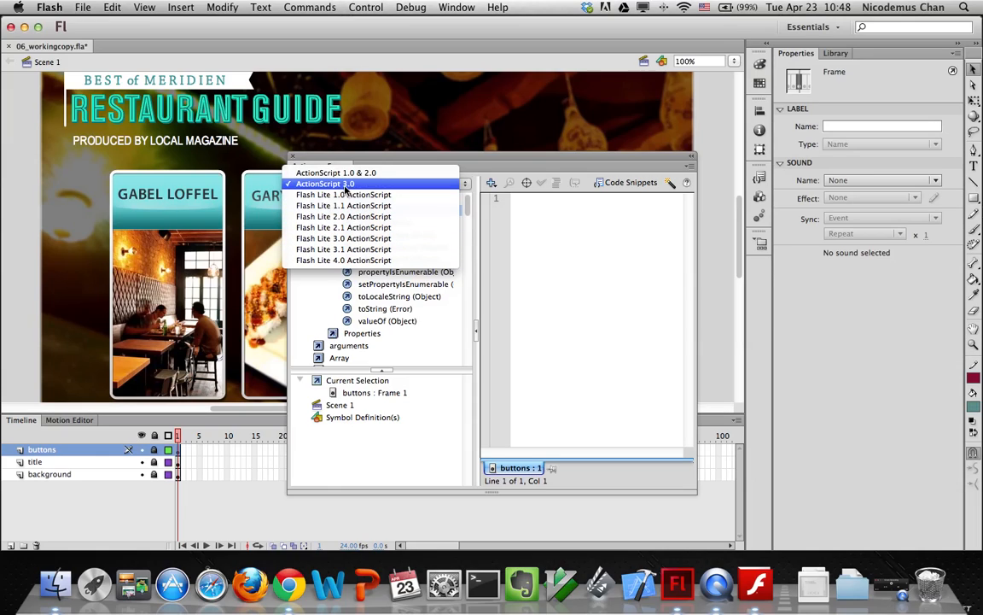
left_click(346, 184)
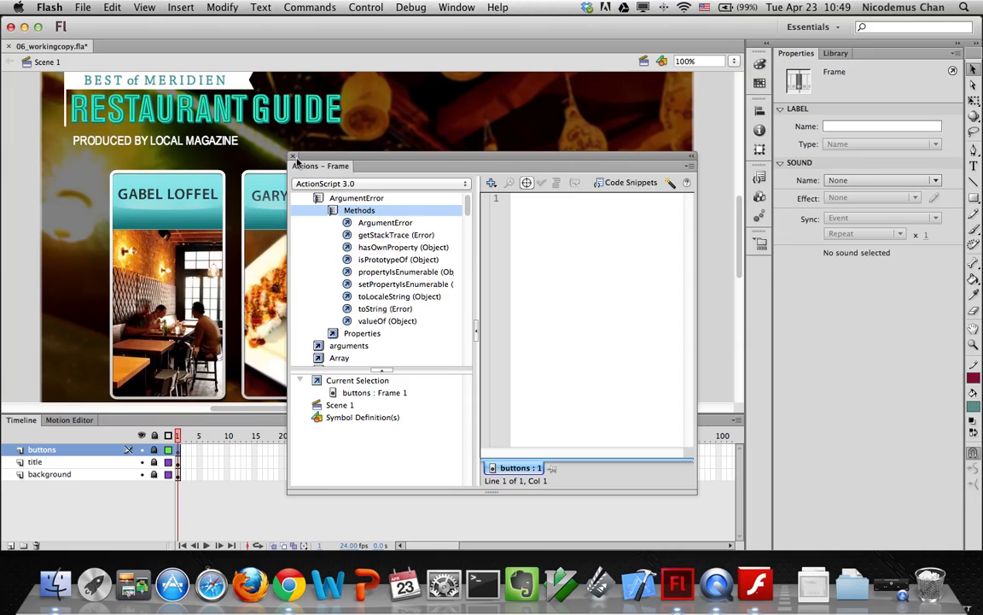
left_click(293, 157)
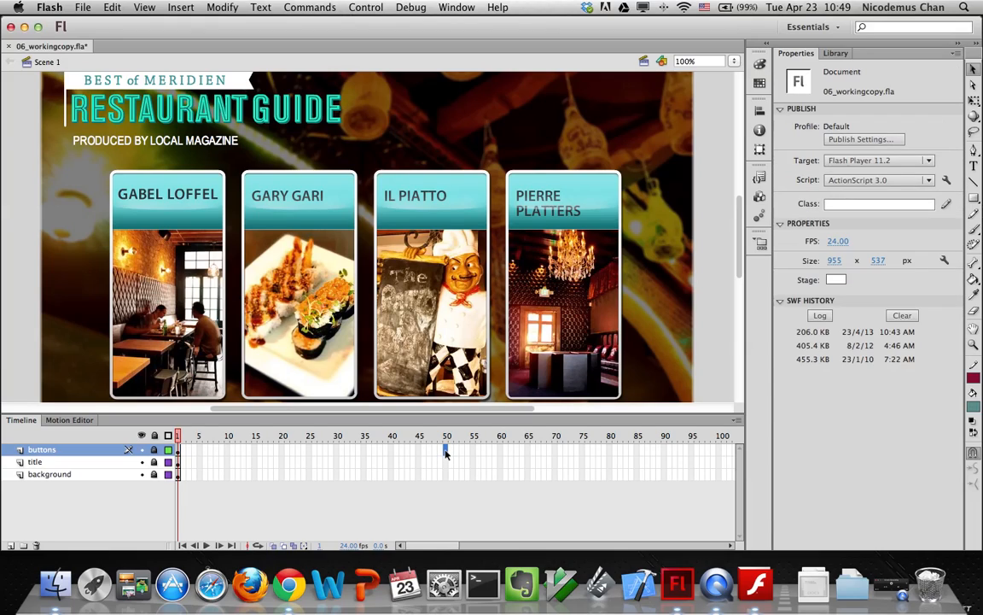
Insert frames at frame 50 on the buttons, title and background layers
left_click(179, 7)
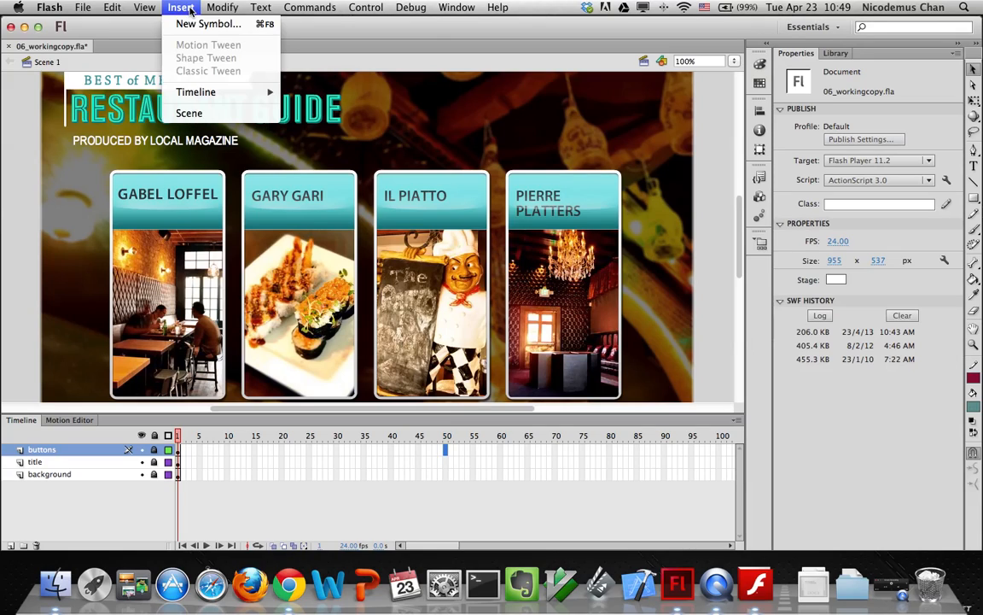
mouse_move(216, 93)
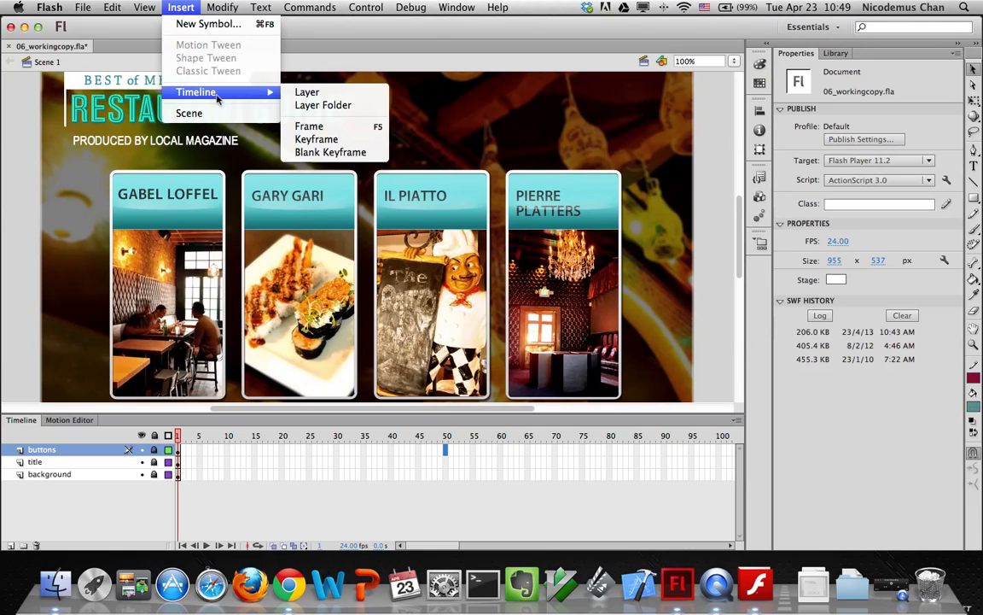
left_click(330, 131)
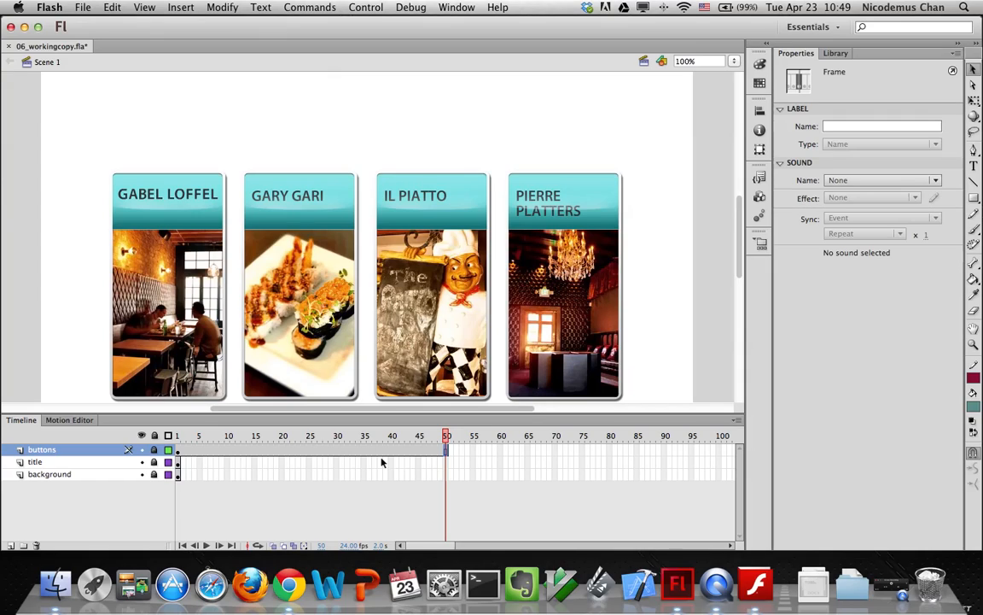
left_click(446, 460)
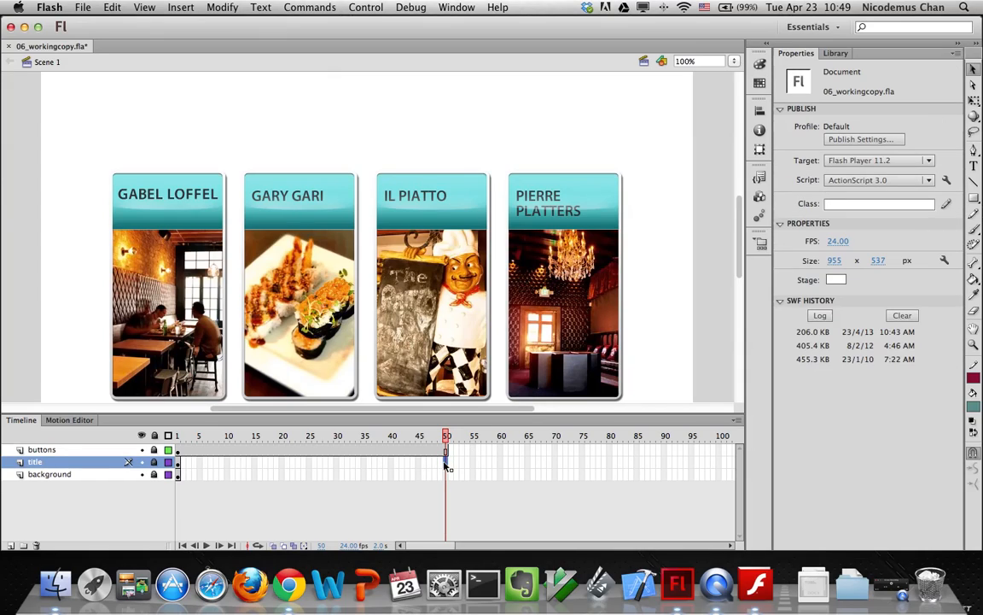
left_click(180, 7)
mouse_move(256, 92)
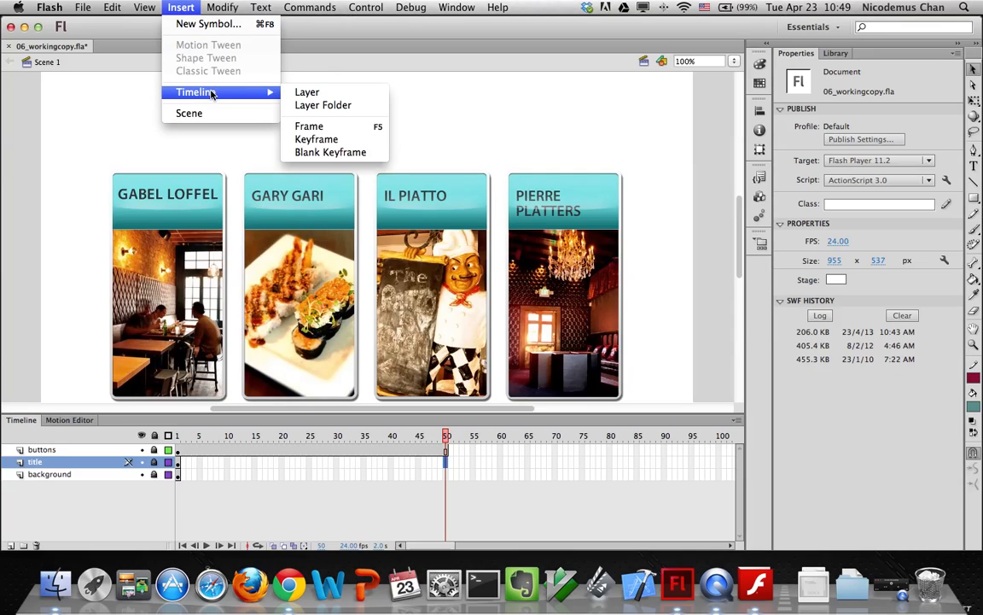
left_click(286, 127)
left_click(448, 476)
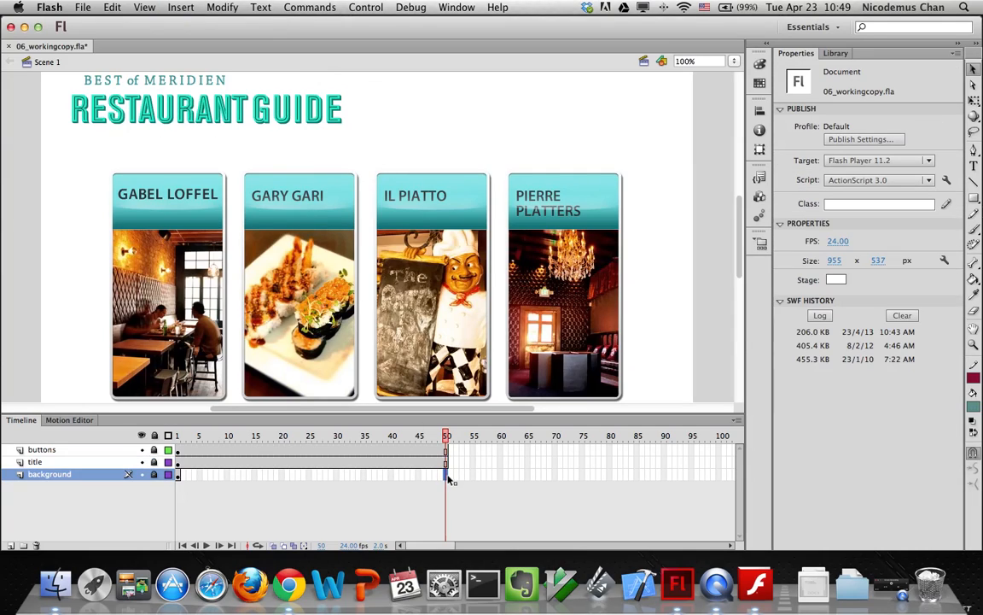
left_click(180, 7)
mouse_move(214, 94)
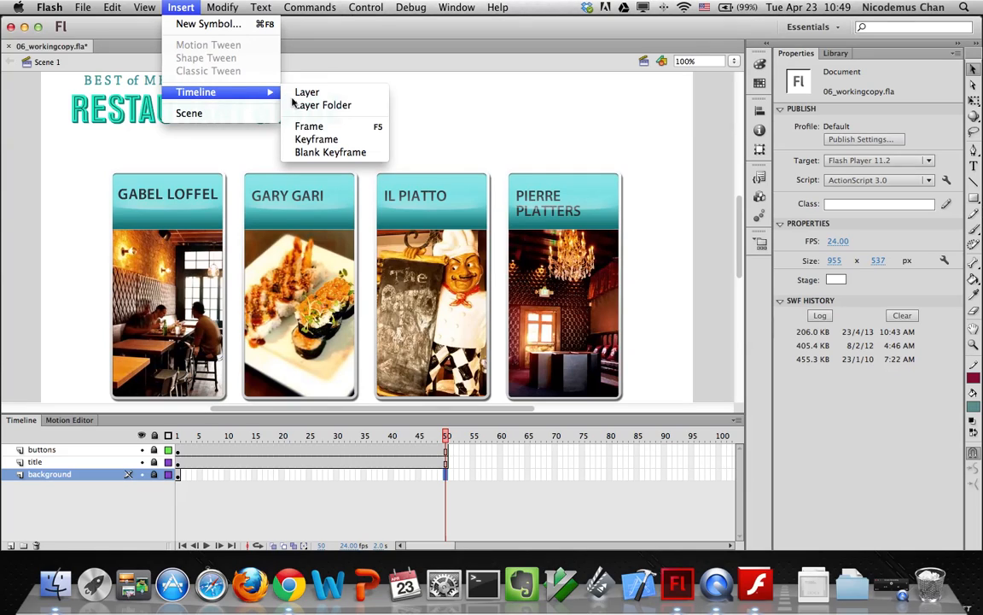
left_click(298, 126)
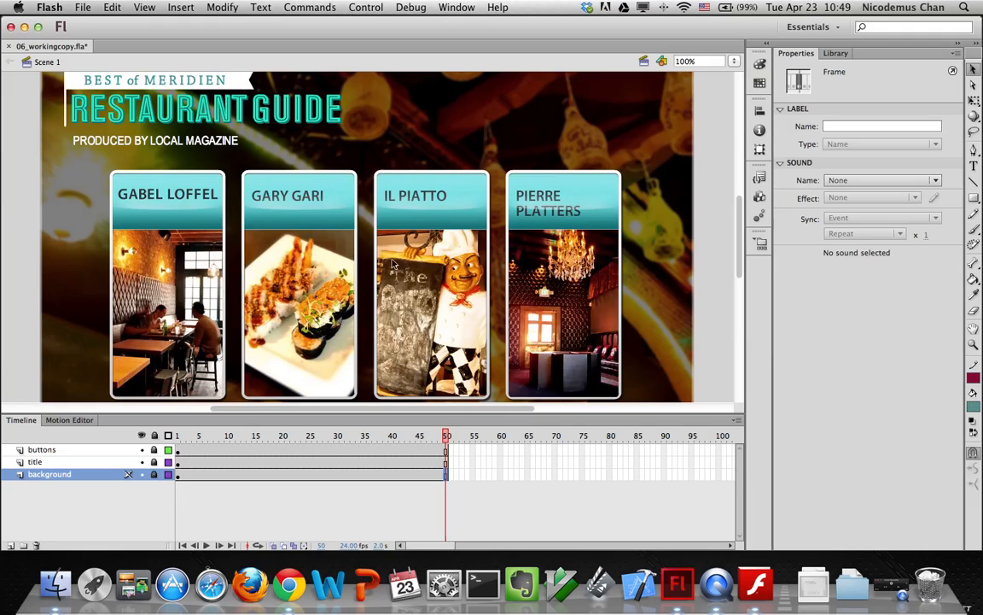
Add a new layer above buttons, rename it 'actions', and select its frame 1
left_click_drag(195, 422, 443, 445)
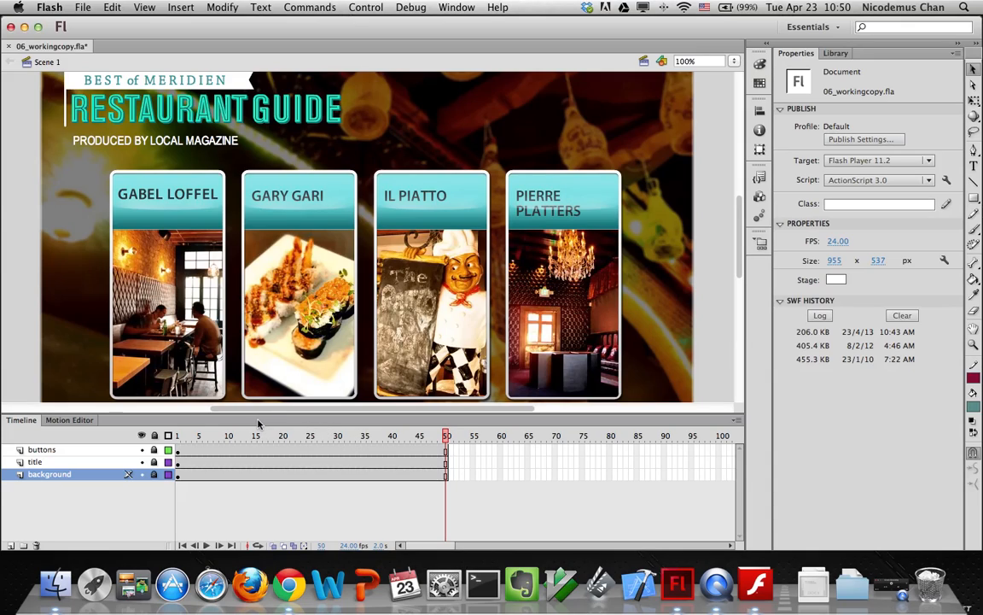
left_click(37, 451)
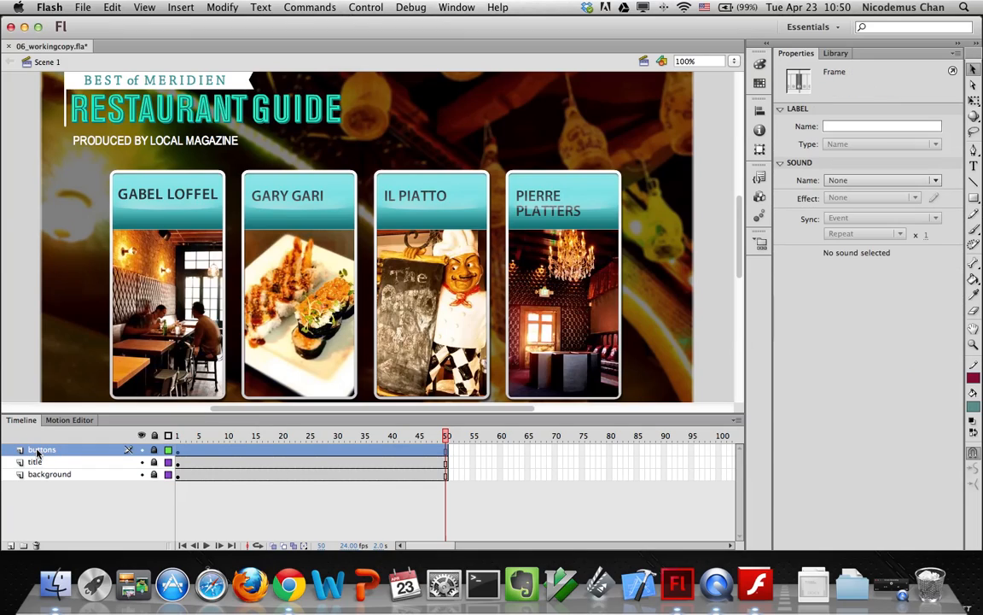
left_click(10, 545)
double_click(45, 451)
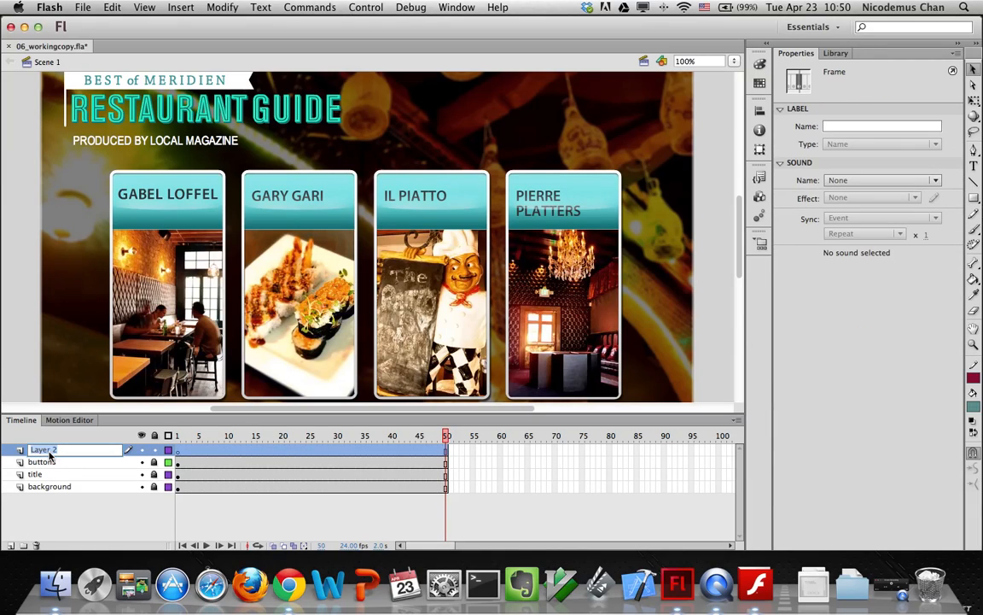
type("actions")
key("Return")
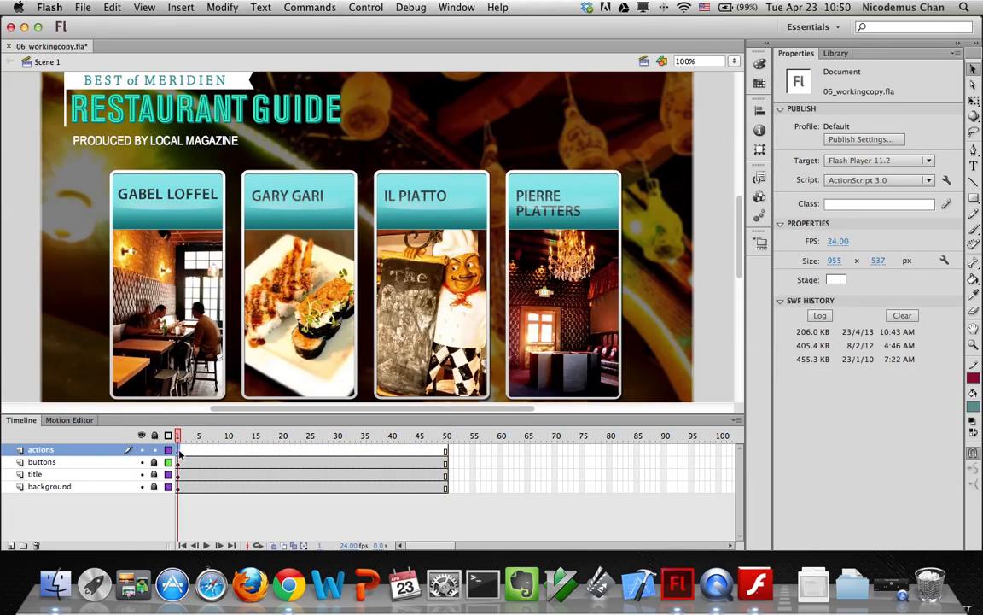
left_click(177, 452)
Write stop(); in the frame 1 script of the actions layer and save the document
left_click(952, 71)
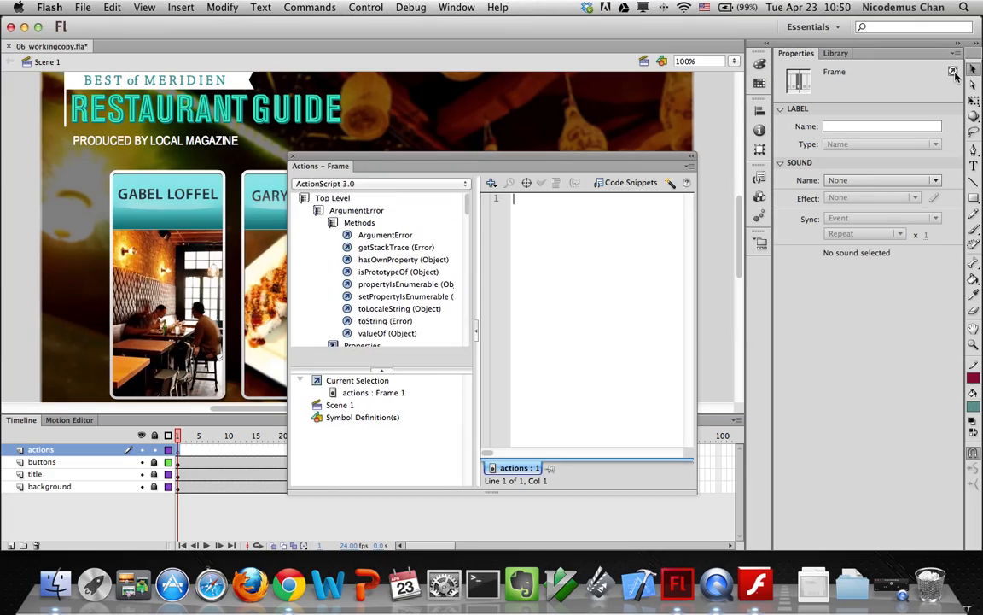
type("stop();")
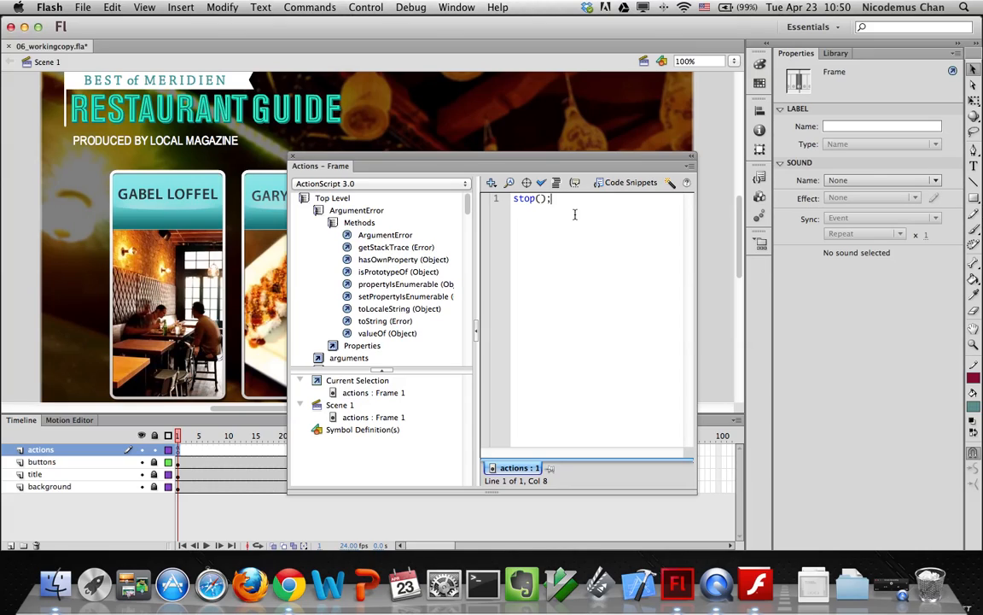
left_click(550, 198)
left_click_drag(549, 198, 553, 199)
left_click(536, 198)
left_click_drag(536, 198, 544, 199)
left_click(542, 201)
left_click_drag(542, 201, 546, 200)
key("super+s")
key("F9")
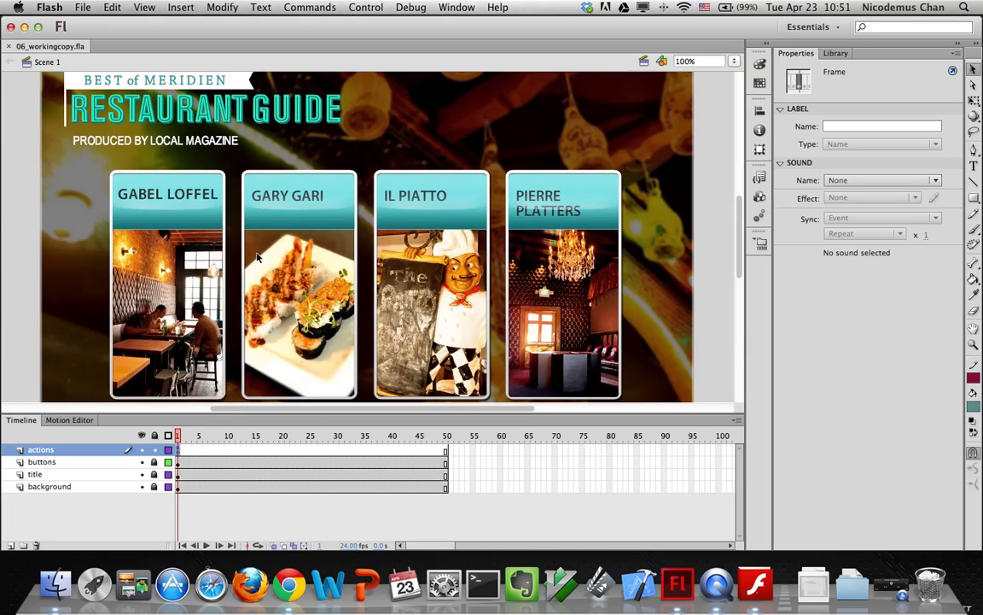
Select frame 1 of the actions layer to show its frame properties
left_click(445, 220)
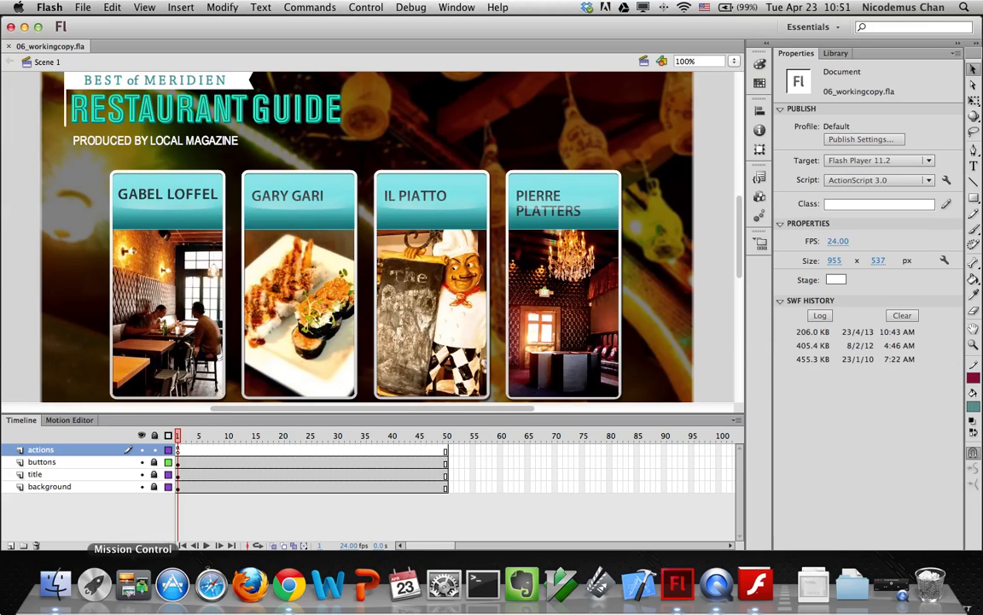
left_click(178, 449)
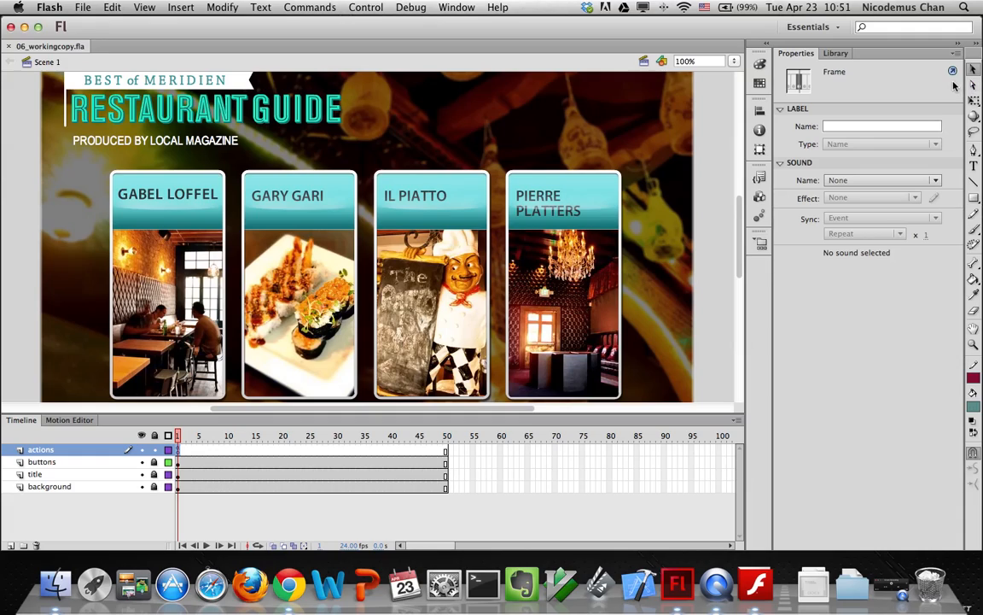
Start a new line below stop(); reading gabellofel_btn.addEventListener
key("alt+F9")
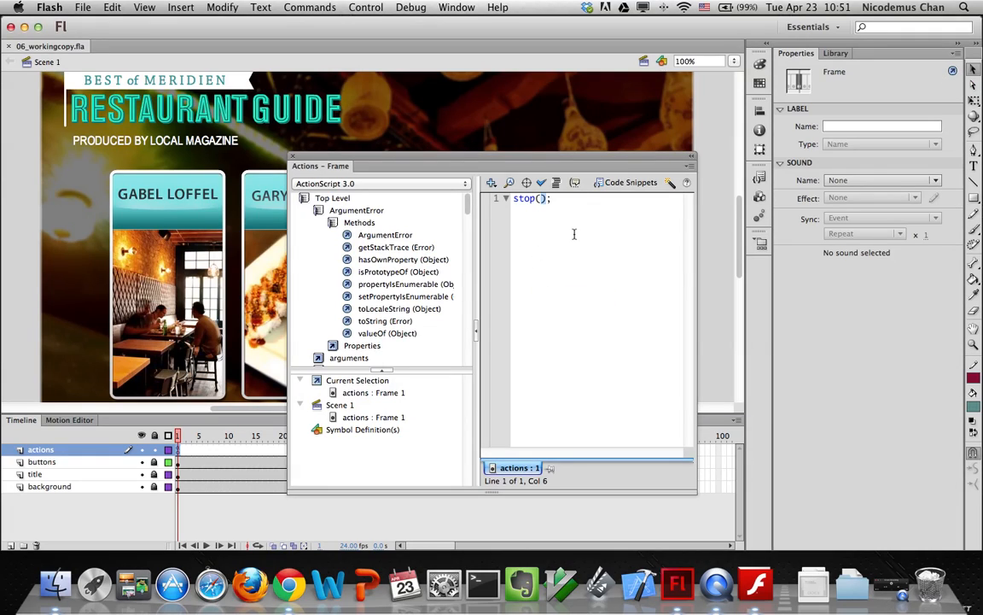
left_click(570, 199)
key("Return")
type("gabellofel")
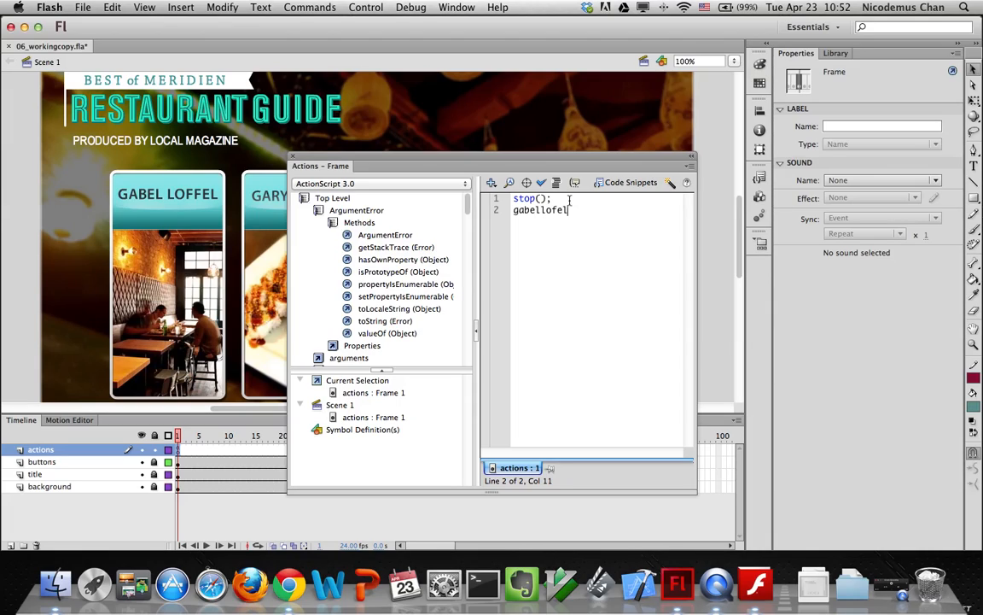
type("_btn.")
left_click_drag(592, 211, 518, 214)
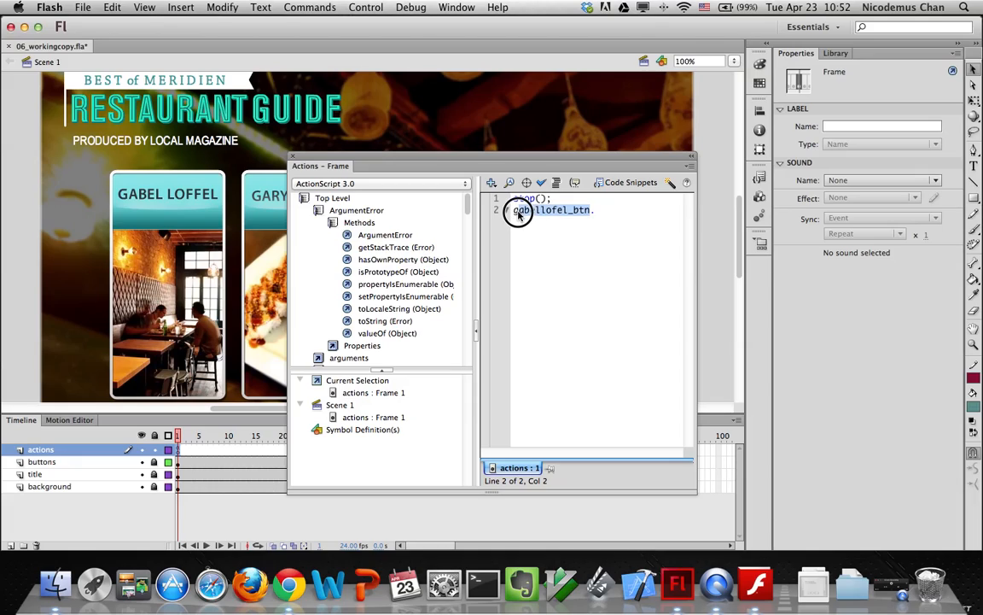
left_click(609, 209)
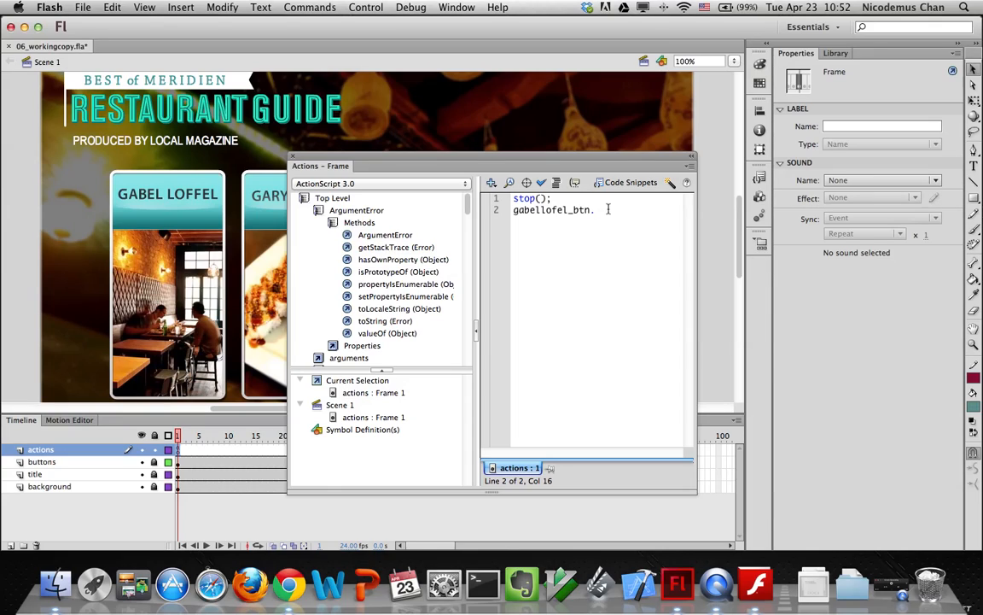
type("addEventListener")
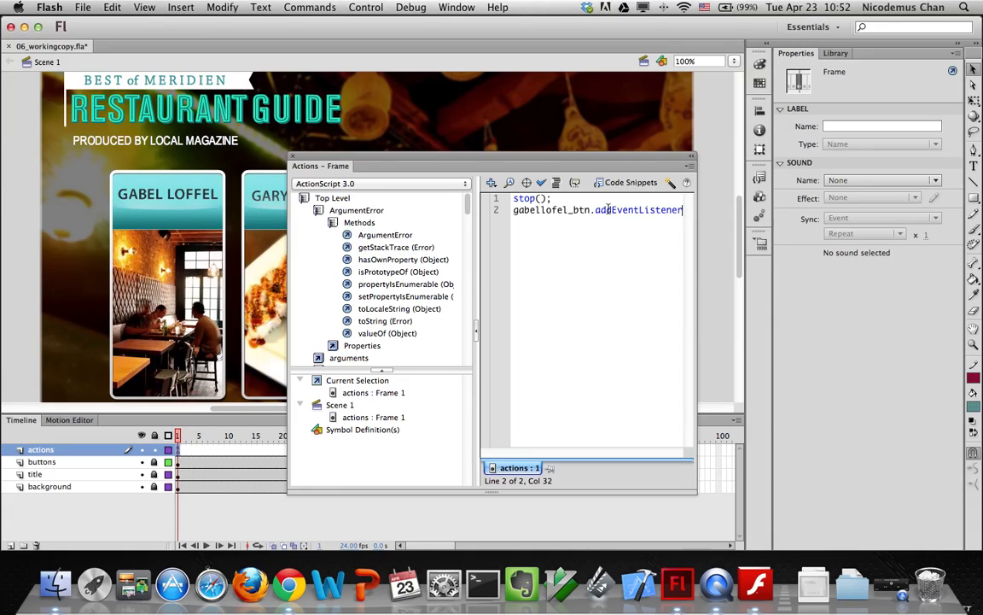
Finish the listener with (MouseEvent.CLICK, restaurant1); and widen the script area
left_click_drag(693, 495, 845, 494)
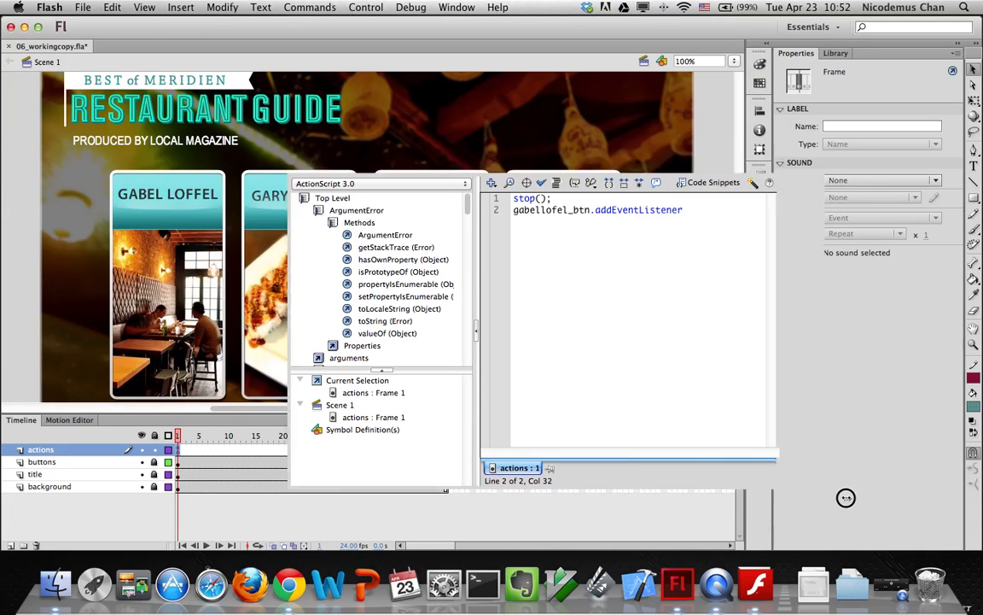
left_click(636, 209)
left_click(707, 207)
type("(MouseEvent.CLICK")
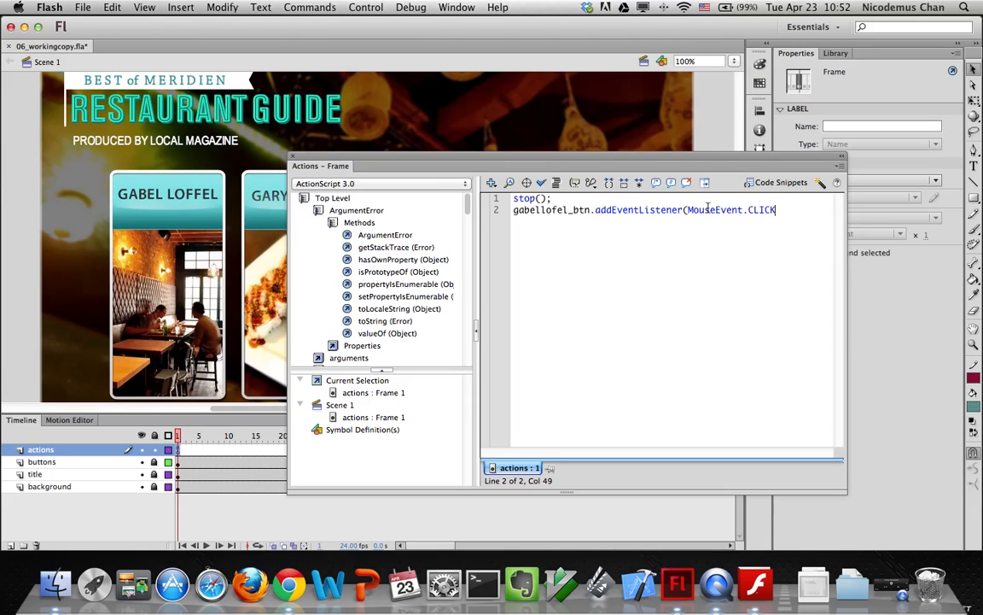
type(", e")
key("BackSpace")
type("restaurant1);")
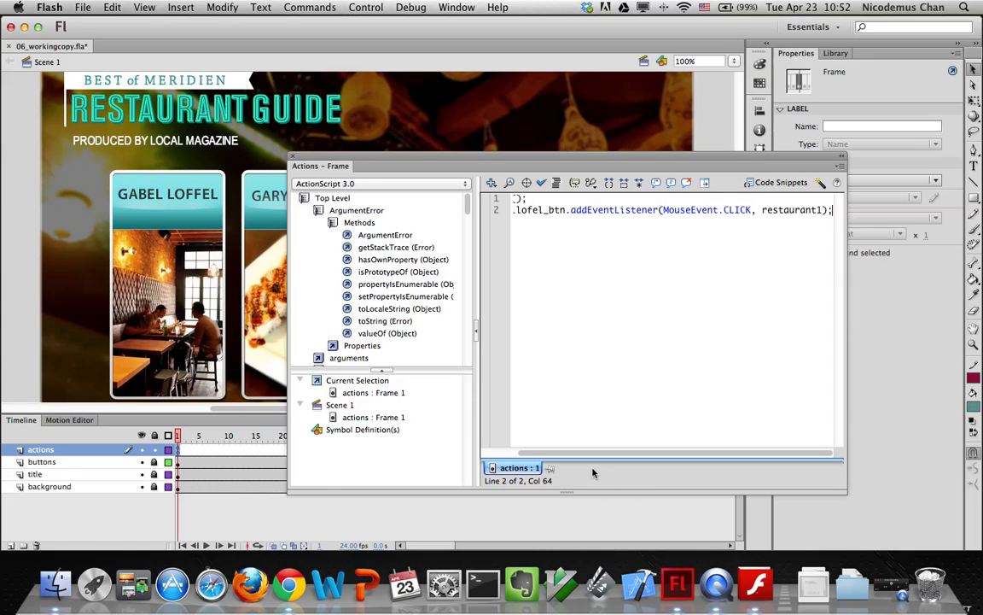
left_click(498, 453)
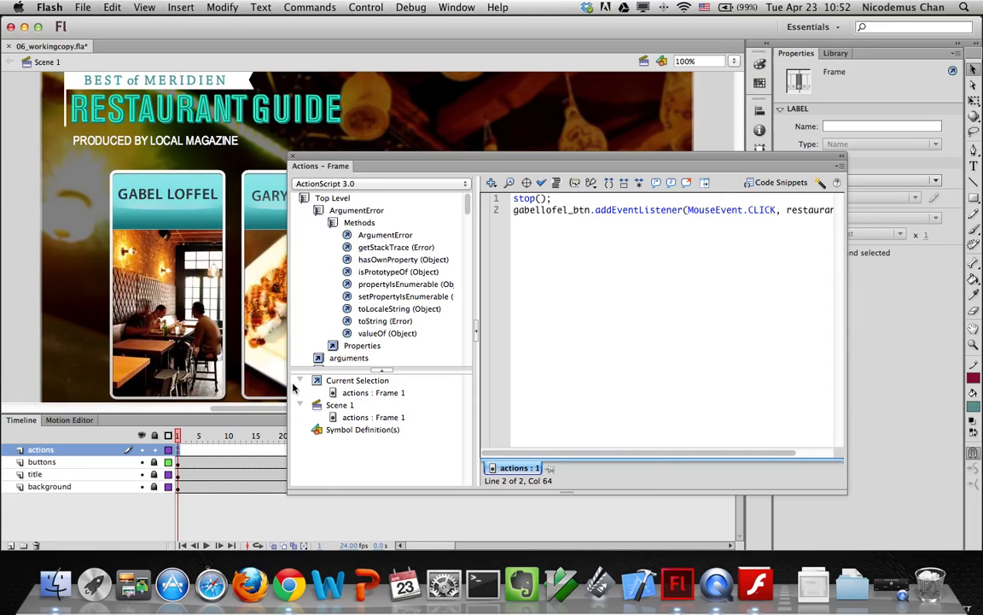
left_click_drag(848, 356, 967, 356)
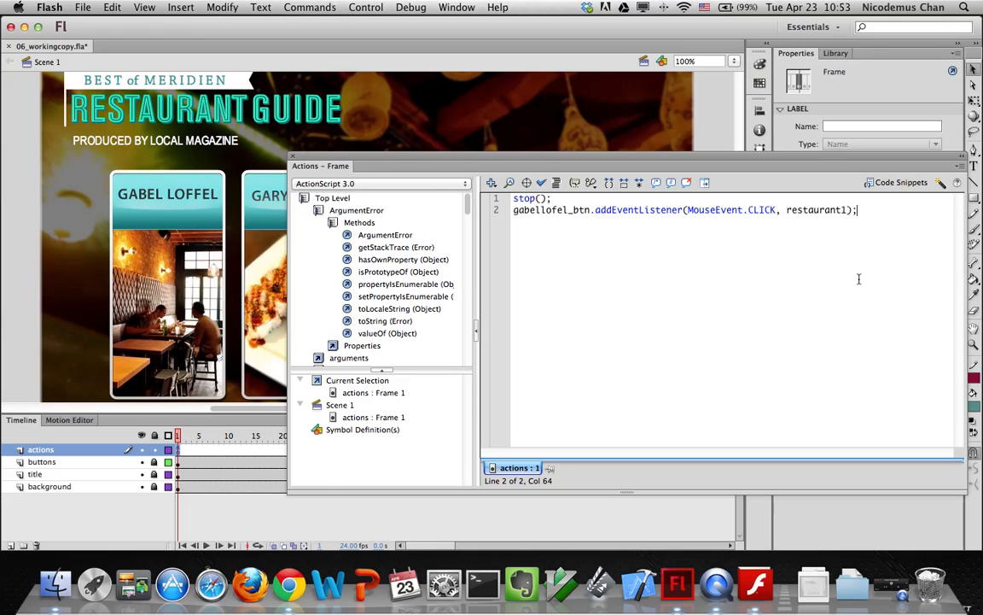
Below the listener, declare function restaurant1(event:MouseEvent):void using the code hint
key("Return")
key("Return")
left_click_drag(688, 209, 772, 210)
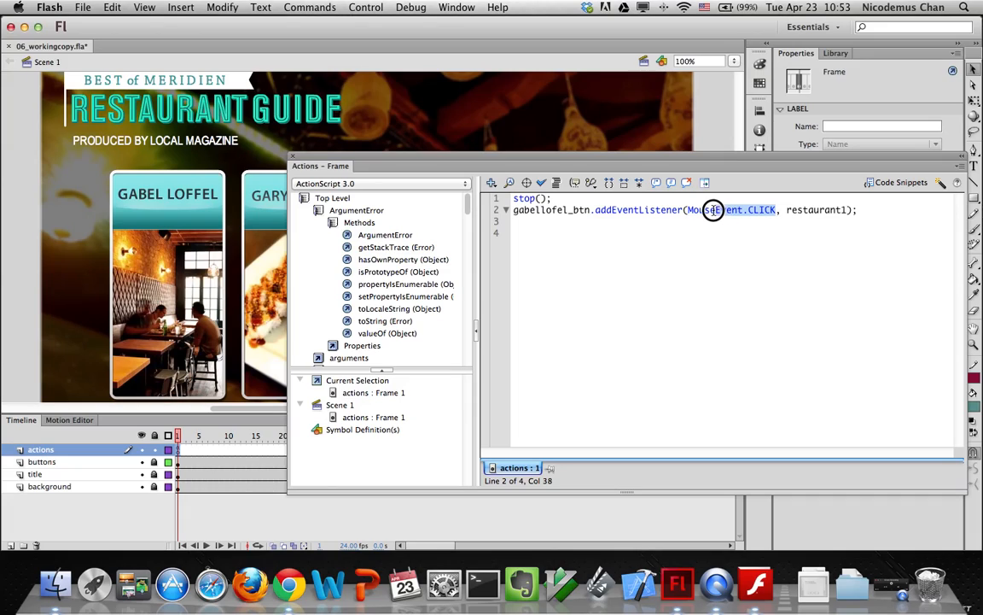
double_click(799, 209)
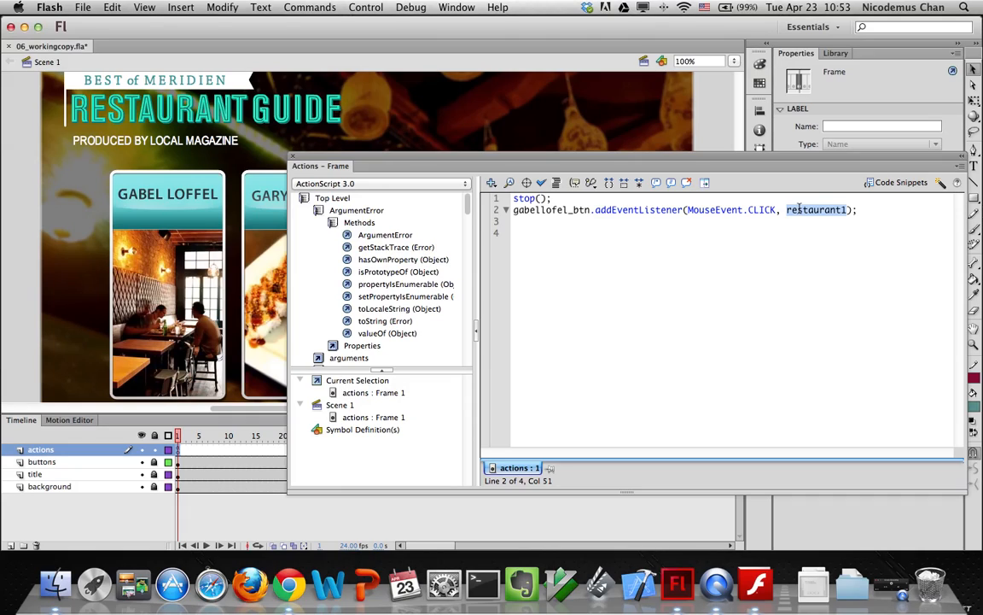
left_click(863, 209)
key("Return")
key("Return")
type("fuction")
key("BackSpace")
key("BackSpace")
key("BackSpace")
key("BackSpace")
key("BackSpace")
type("nct")
type("restauran")
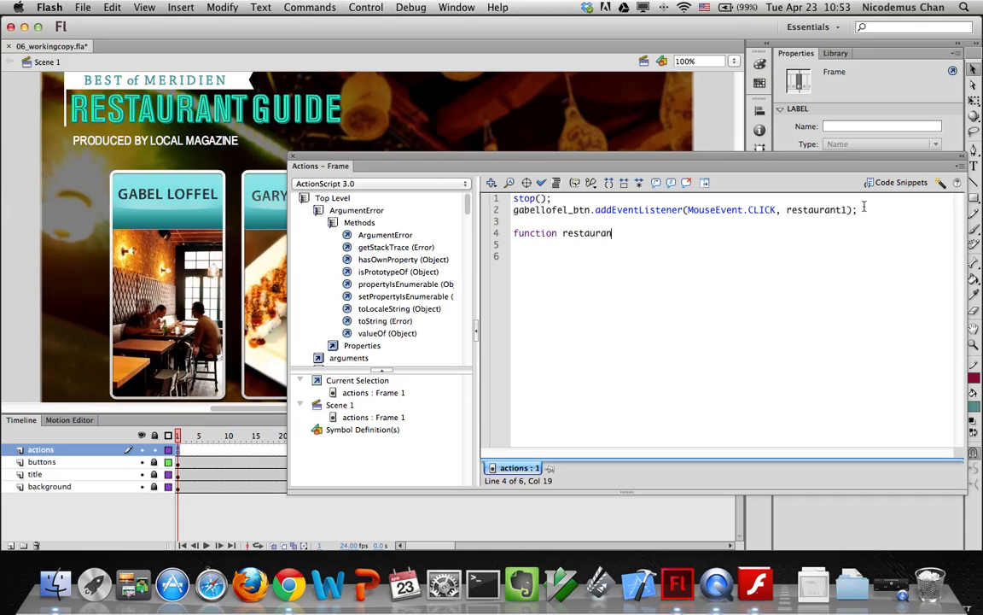
type("t1(event:MouseEvent")
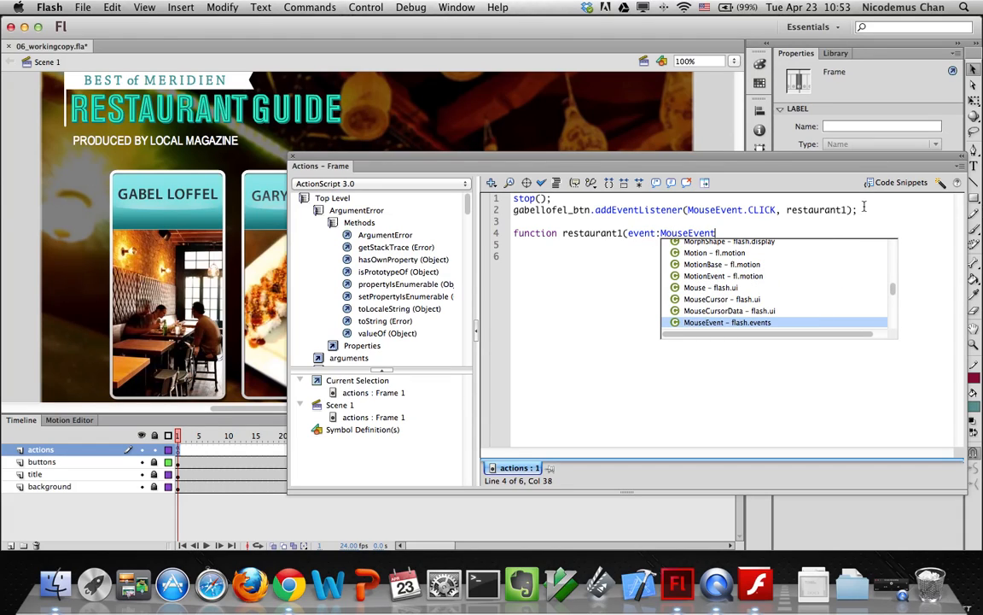
type("):void")
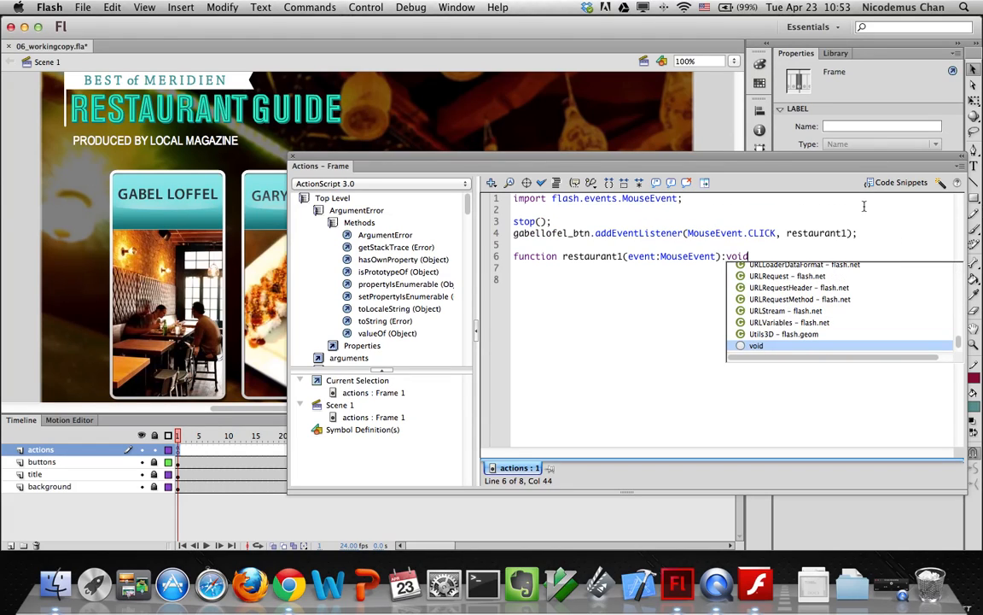
key("Return")
Give the restaurant1 function a body calling gotoAndStop(10);
type("{")
key("Return")
key("BackSpace")
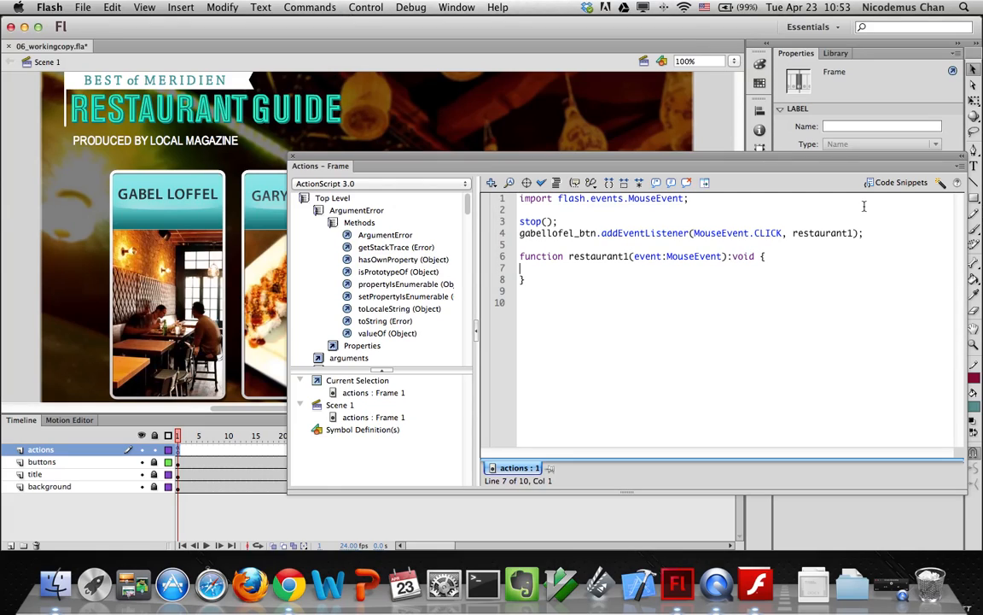
type("gotoAndStop(10);")
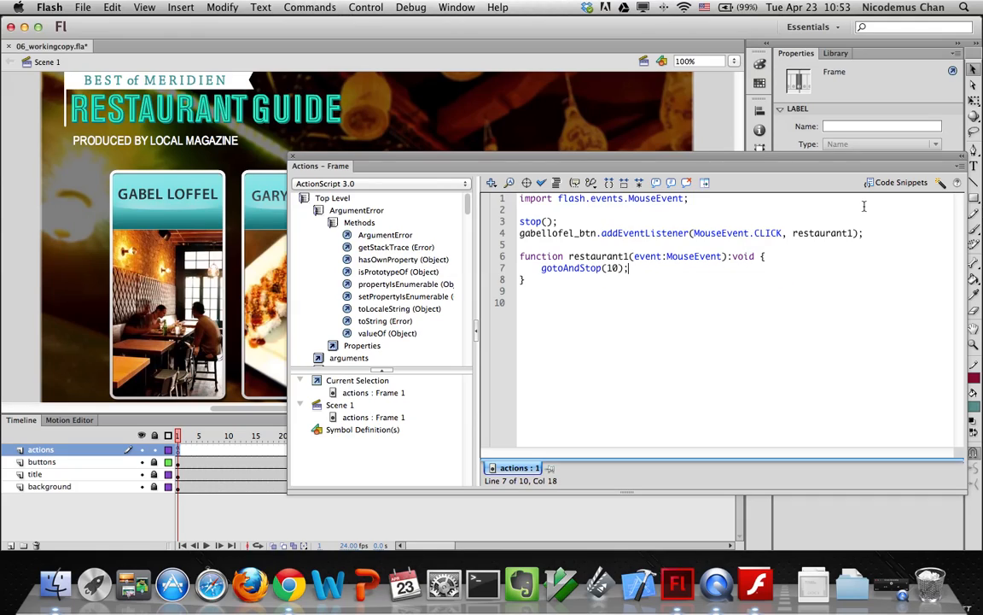
left_click(602, 256)
double_click(602, 256)
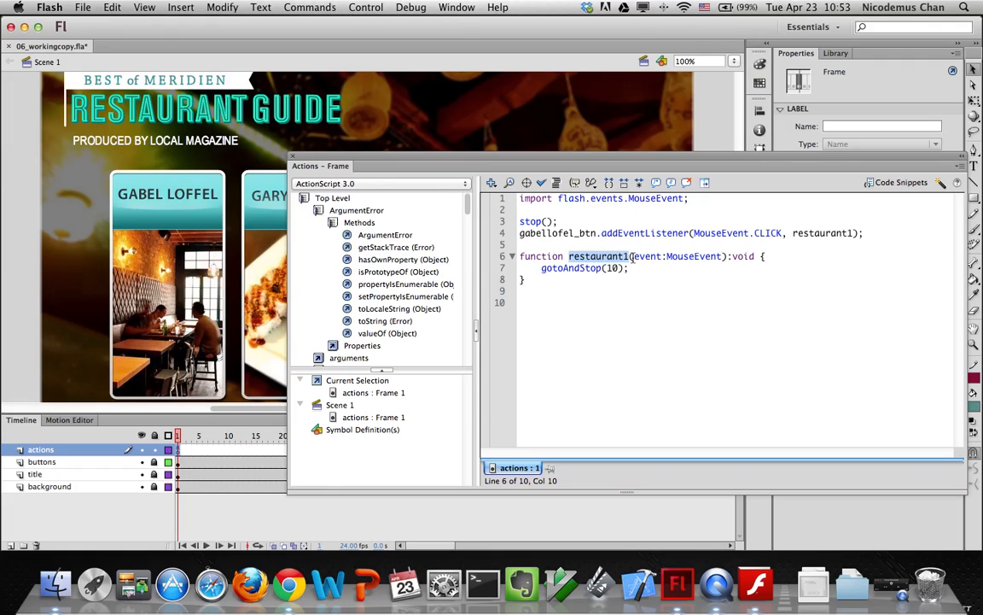
double_click(743, 256)
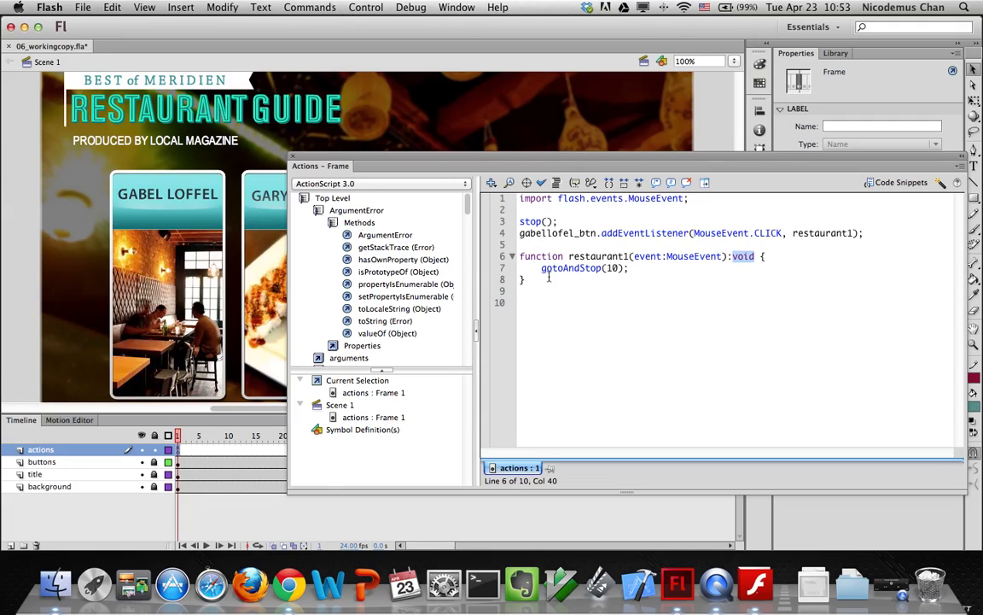
Select the listener and function block on lines 4–8
left_click(550, 279)
left_click_drag(551, 279, 515, 233)
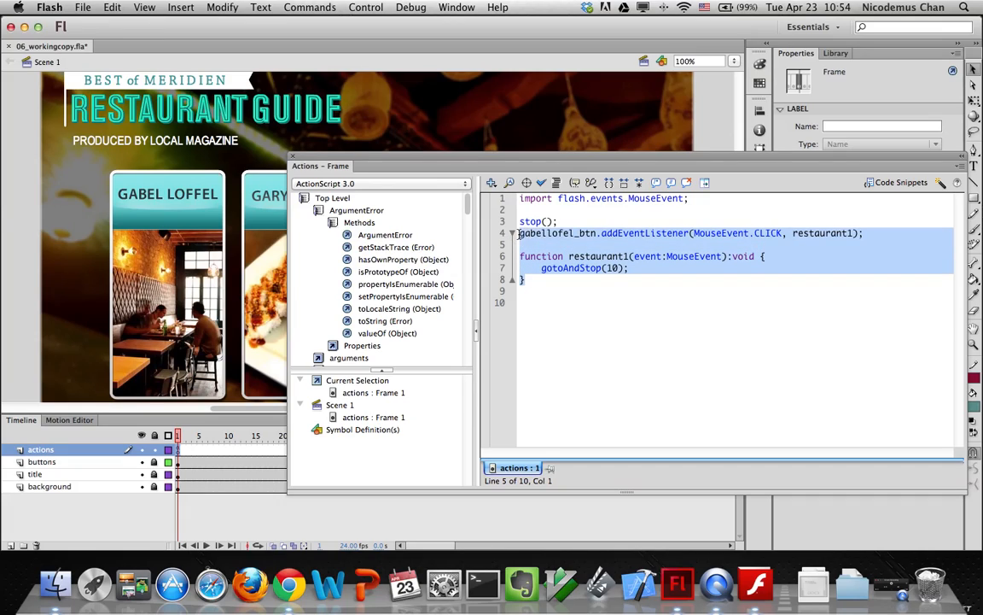
type("d")
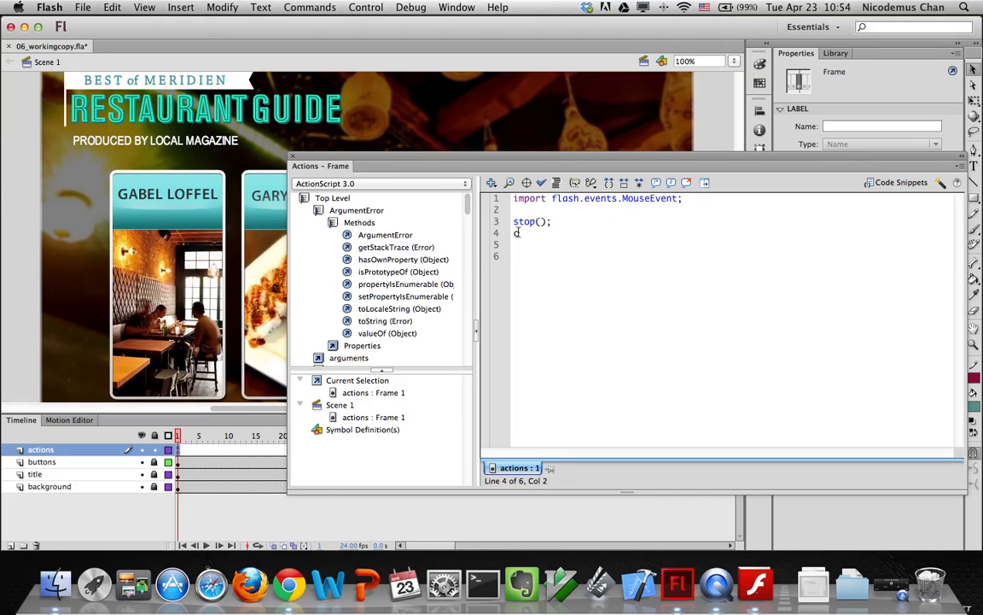
key("super+z")
key("super+c")
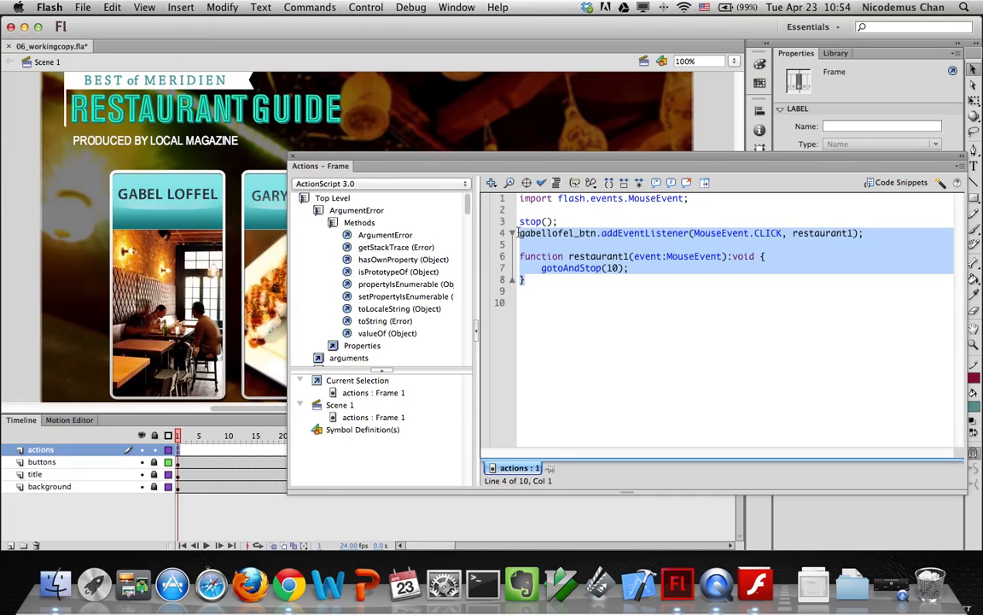
Paste two more copies of the block below, separated by blank lines
left_click(529, 279)
key("Return")
key("Return")
key("super+v")
key("Return")
key("Return")
key("super+v")
key("Return")
key("Return")
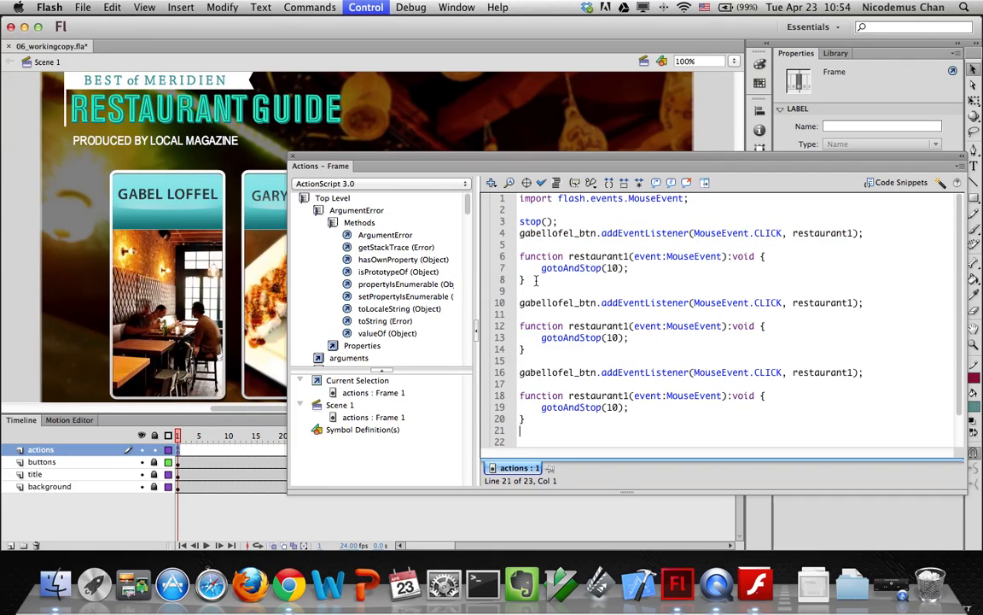
Paste a fourth copy of the listener block and rename the second listener's button to garygari_btn
key("super+v")
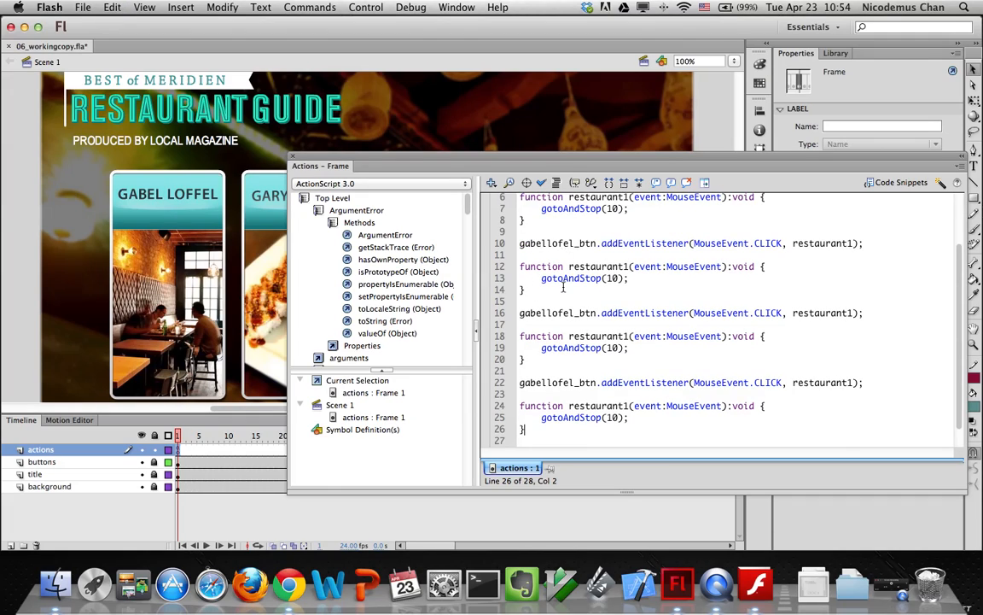
scroll(562, 289, "up", 3)
left_click_drag(572, 302, 504, 304)
type("garygari")
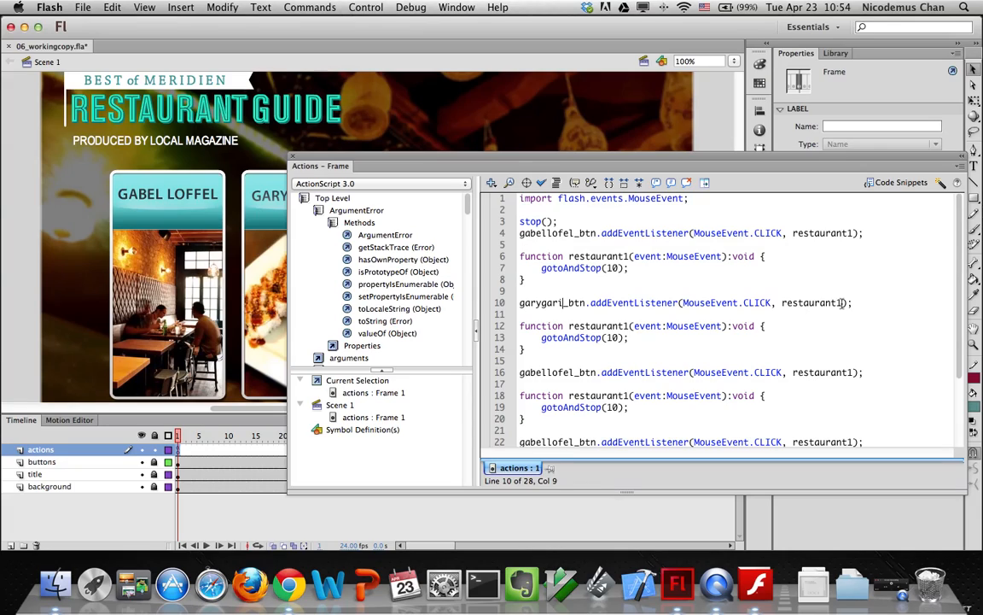
Point the second, third and fourth listeners to handlers restaurant2, restaurant3 and restaurant4
key("BackSpace")
type("2")
left_click(851, 373)
key("BackSpace")
type("3")
scroll(859, 372, "down", 3)
left_click(856, 358)
key("BackSpace")
type("4")
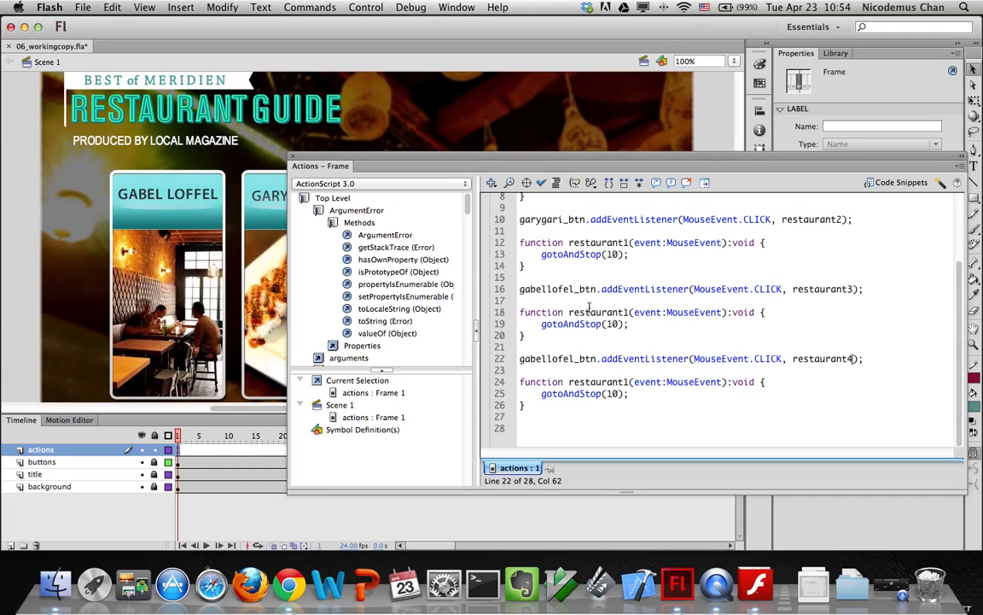
Rename the second, third and fourth function definitions to restaurant2, restaurant3 and restaurant4
scroll(629, 295, "up", 3)
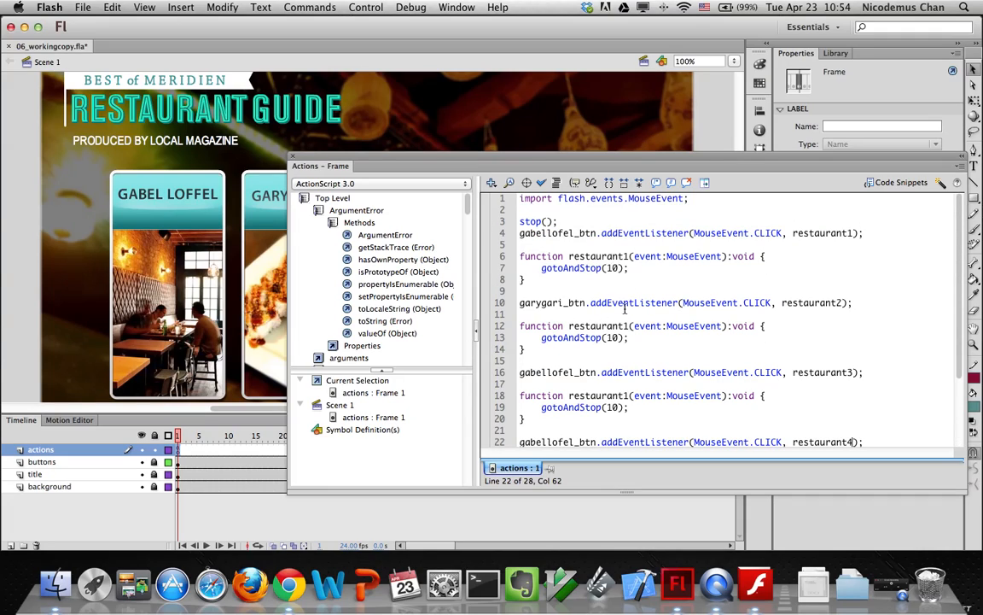
key("BackSpace")
type("2")
left_click(629, 395)
key("BackSpace")
type("3")
scroll(631, 395, "down", 3)
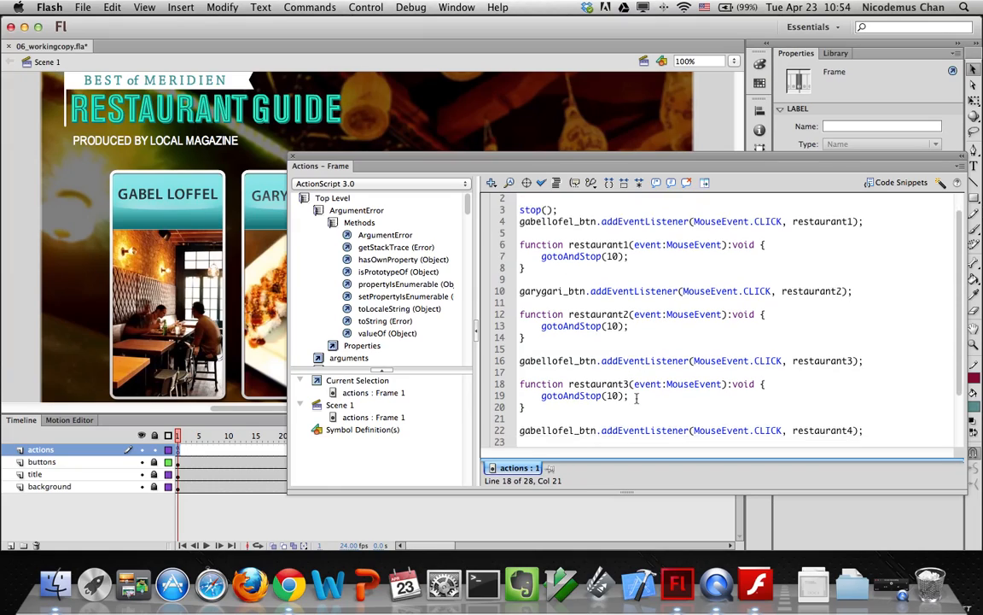
left_click(629, 384)
key("BackSpace")
type("4")
Change the third and fourth listeners' buttons to ilpiatto_btn and pierreplatters_btn
scroll(629, 384, "up", 2)
left_click_drag(575, 360, 507, 360)
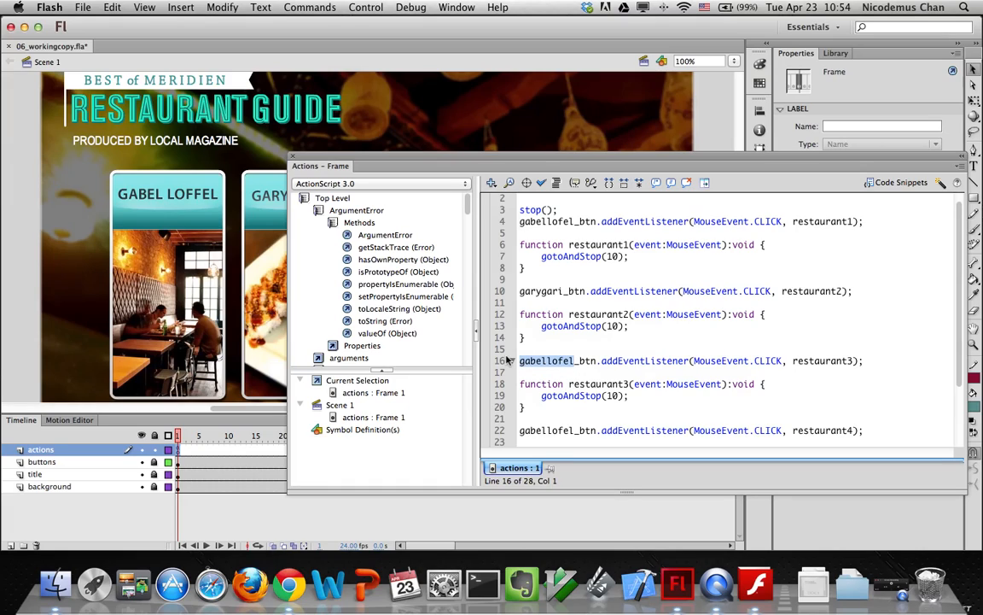
type("ilpiatto")
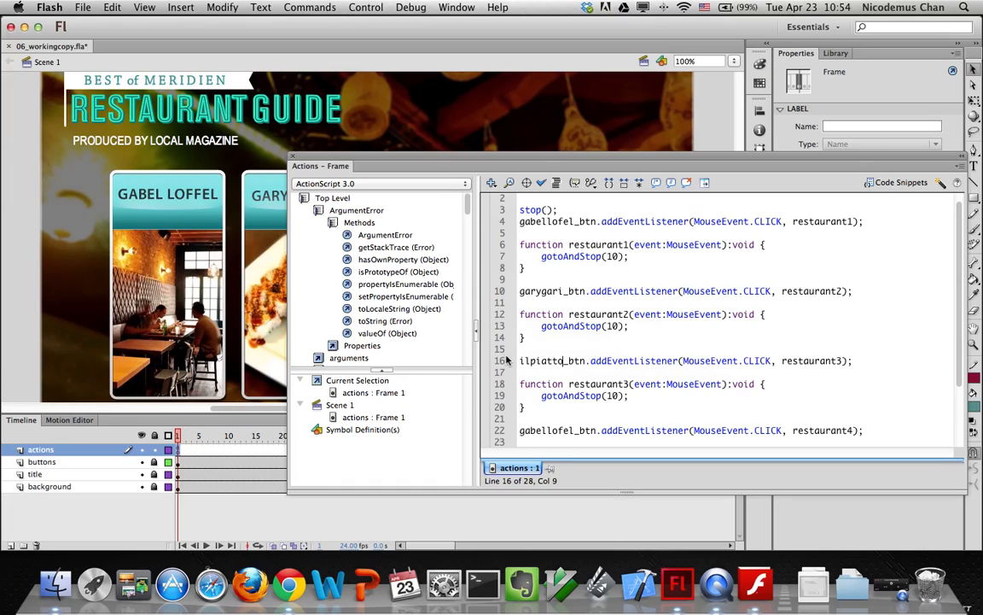
scroll(512, 359, "down", 2)
left_click_drag(575, 359, 518, 359)
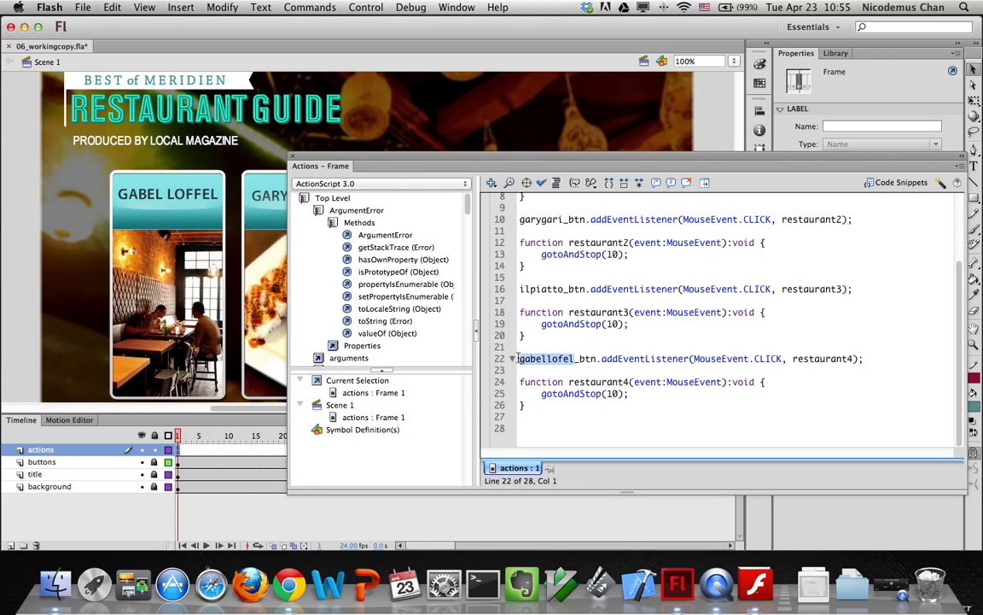
type("pierrepl")
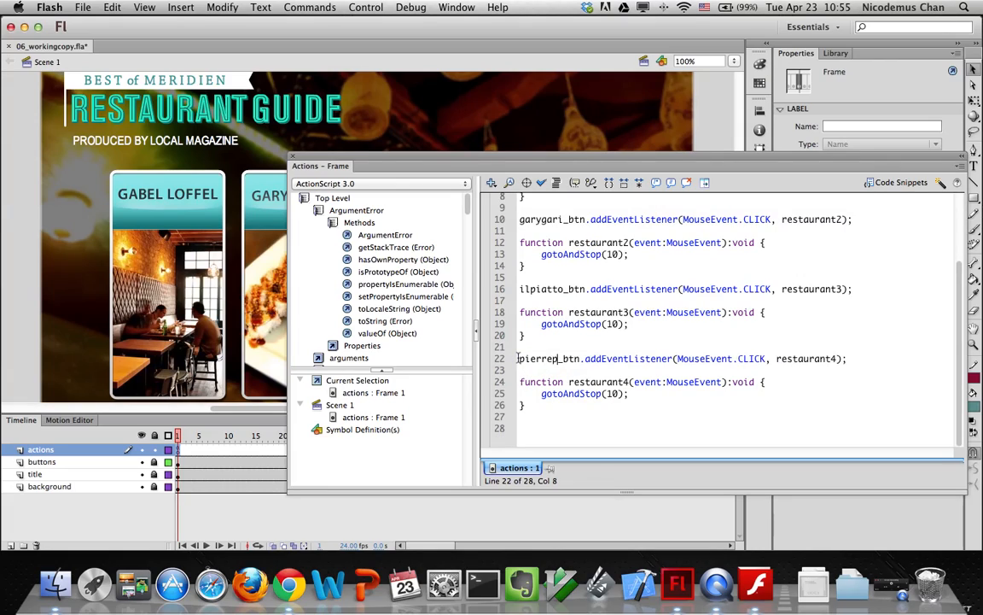
type("atter")
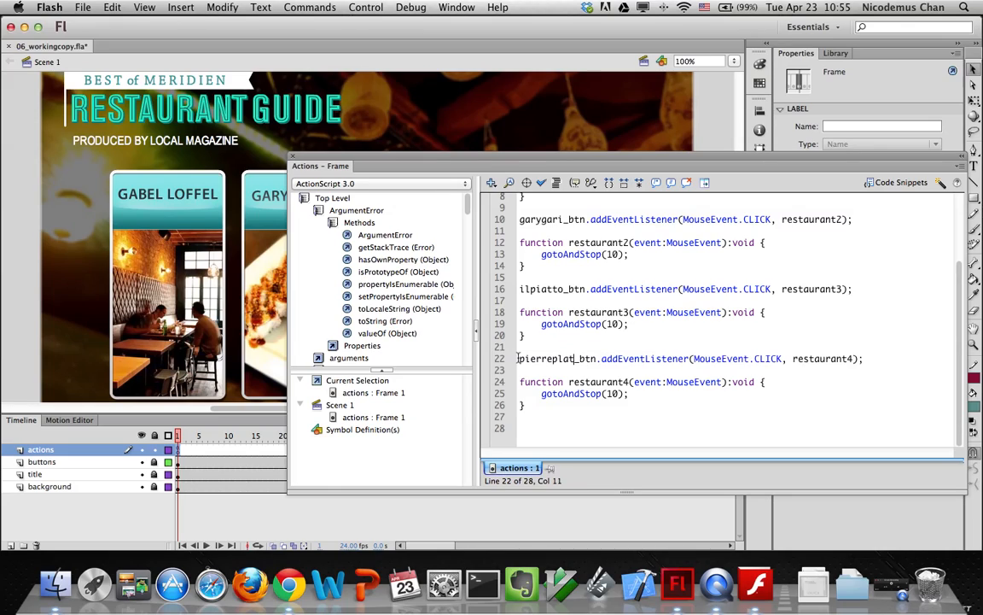
type("s")
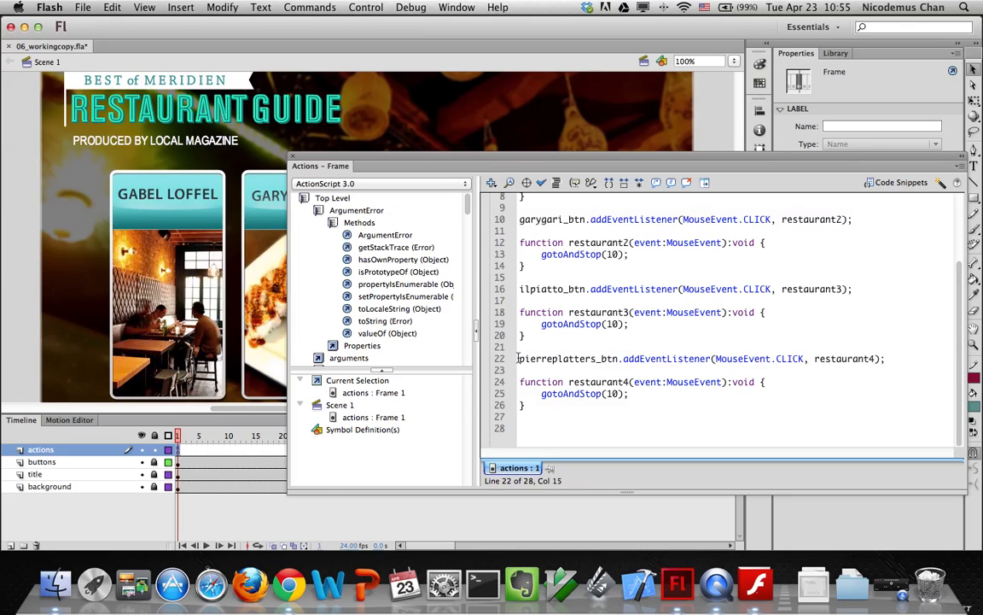
scroll(593, 326, "up", 4)
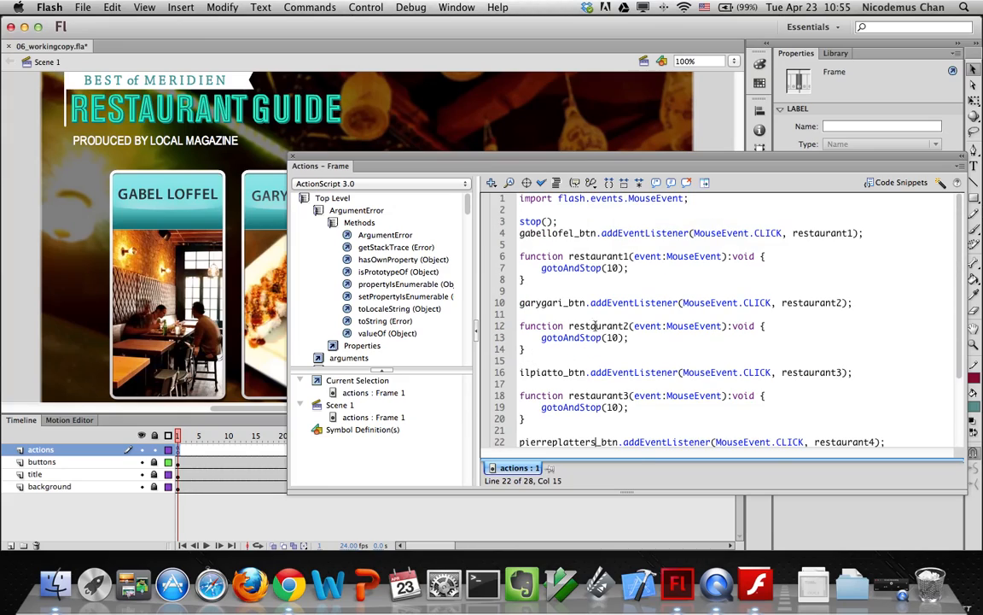
Change the gotoAndStop frame on lines 13, 19 and 25 from 10 to 20, 30 and 40
left_click(611, 338)
key("BackSpace")
type("2")
left_click(613, 408)
key("BackSpace")
type("3")
scroll(610, 435, "down", 1)
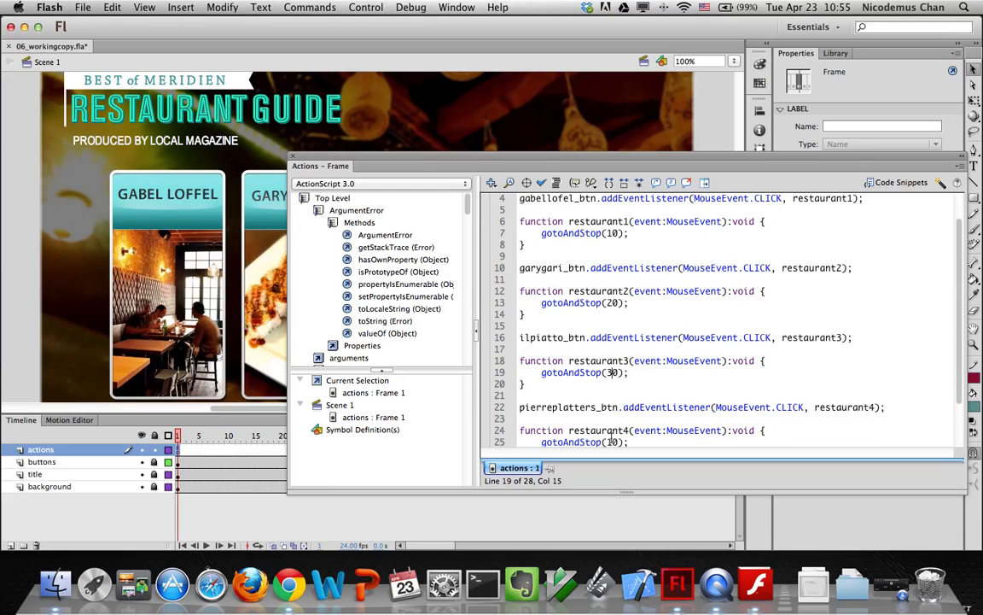
scroll(609, 441, "down", 1)
left_click(611, 432)
key("BackSpace")
type("4")
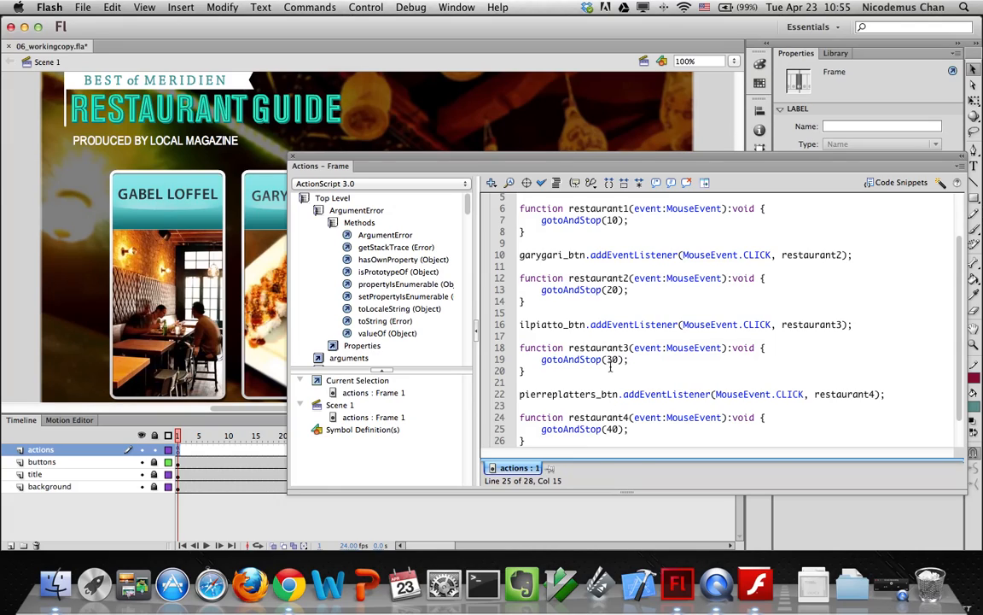
scroll(610, 366, "up", 2)
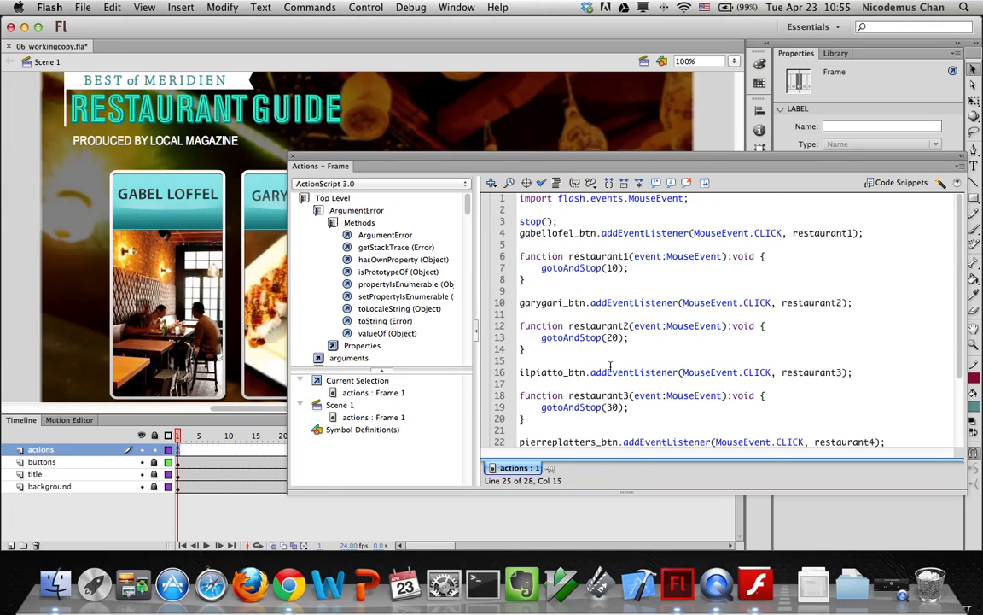
scroll(611, 365, "down", 3)
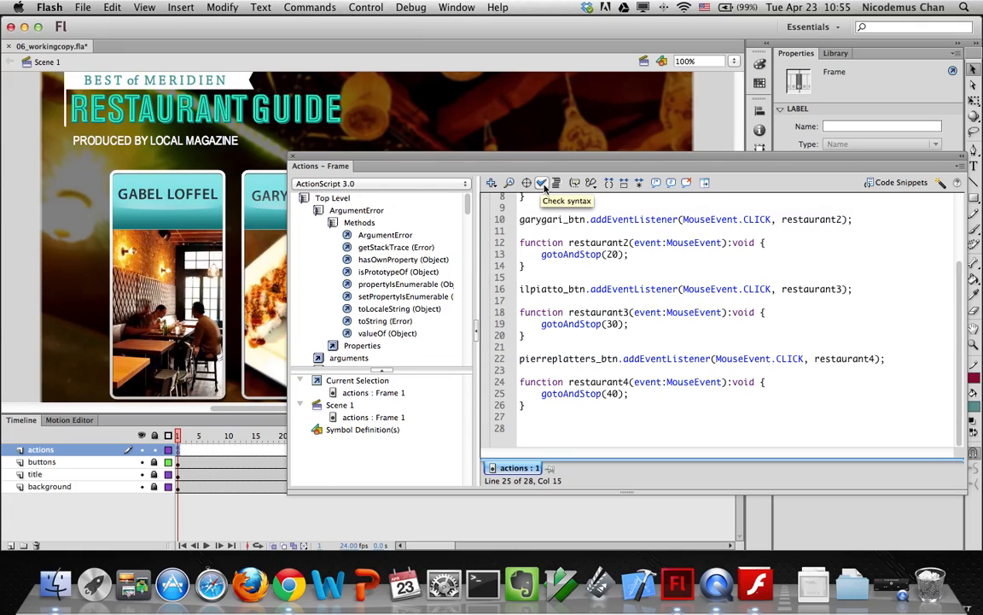
Run Check Syntax for 0 errors, Auto Format, add a blank line after stop(), and reformat
left_click(543, 184)
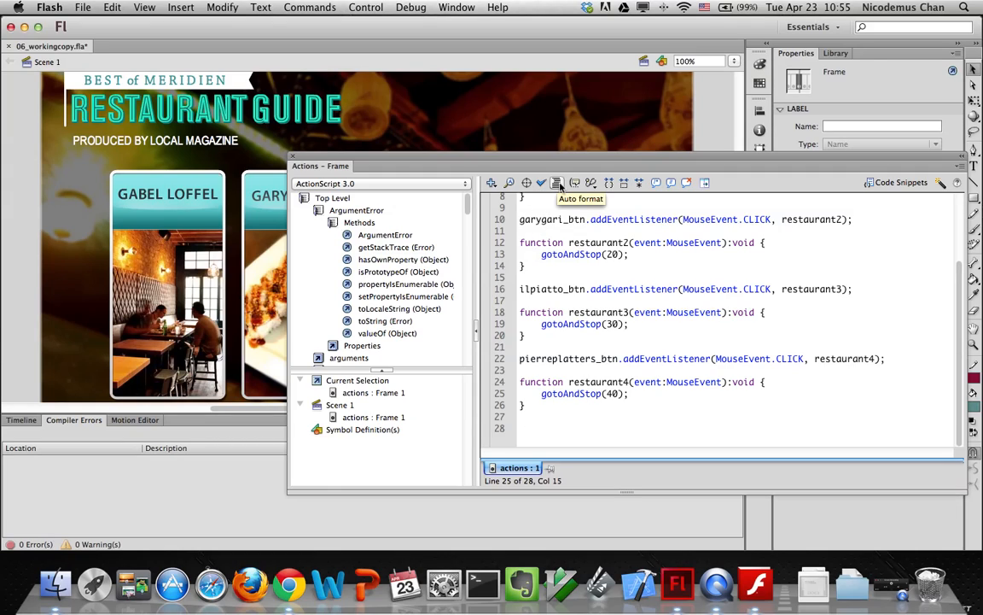
left_click(557, 183)
scroll(529, 267, "up", 3)
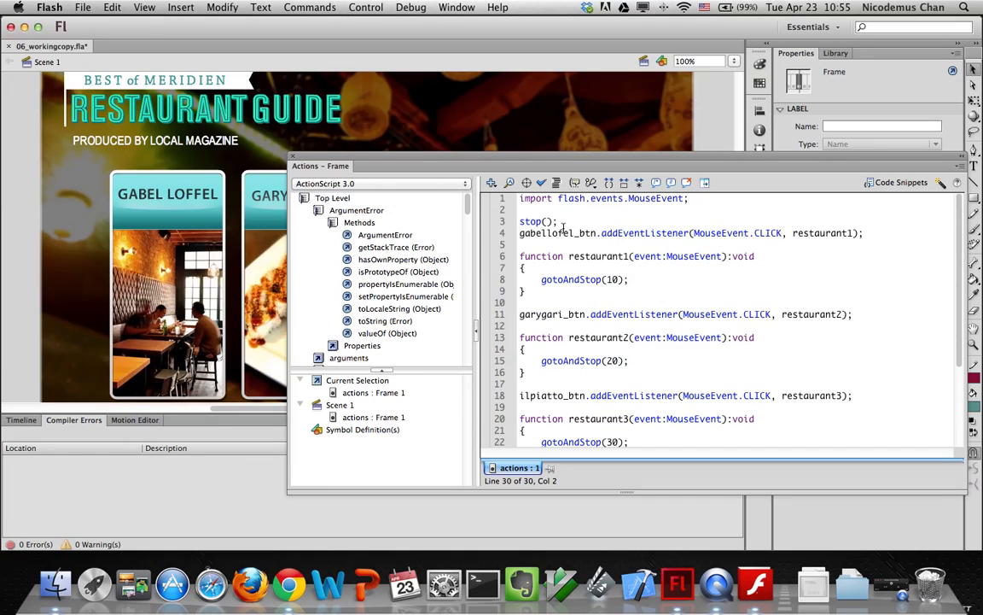
left_click(565, 222)
key("Return")
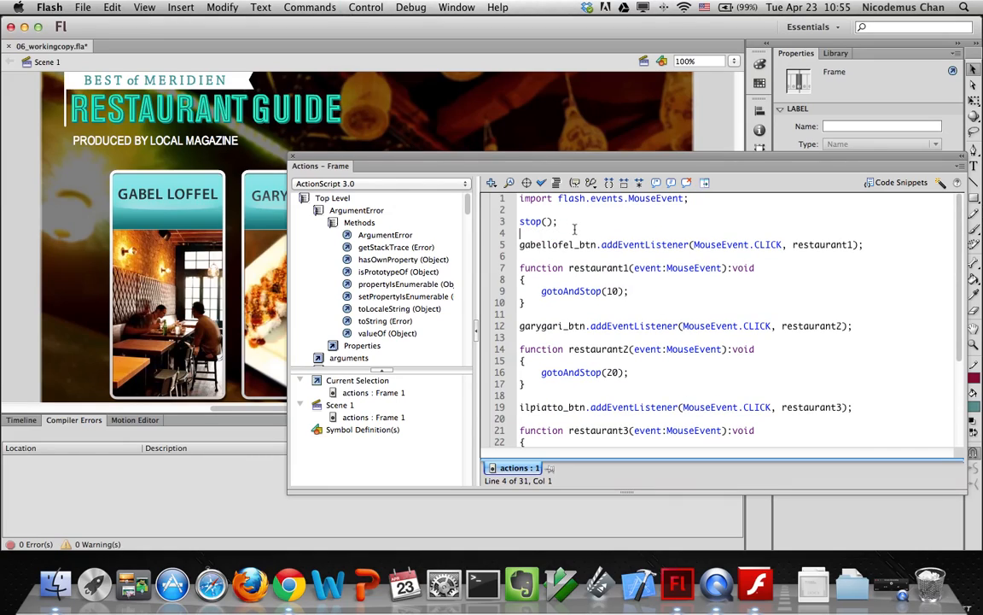
left_click(557, 184)
scroll(566, 334, "down", 5)
scroll(566, 333, "up", 5)
Close the Actions panel and add a new layer named content above the buttons layer
left_click(294, 159)
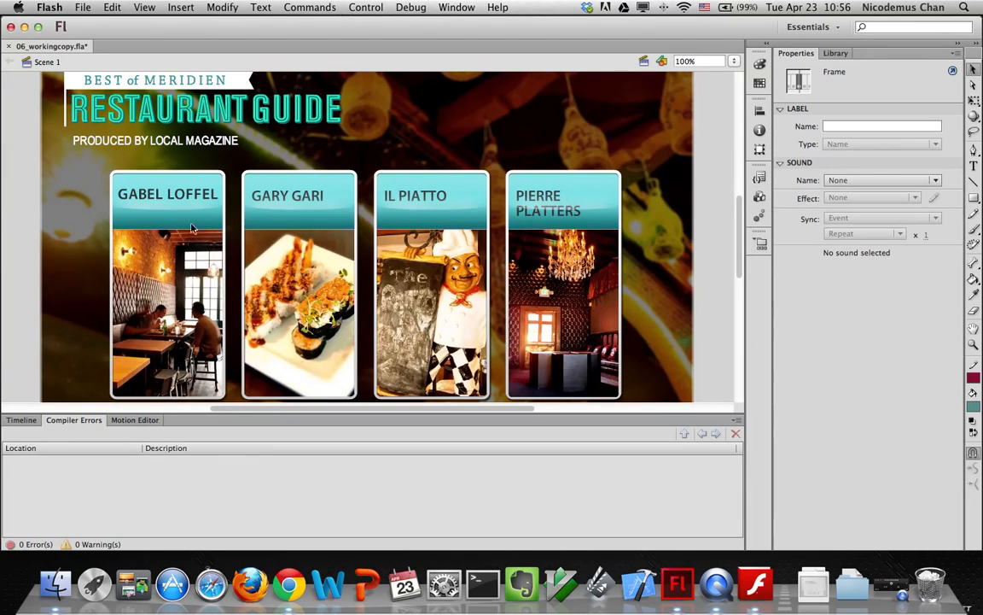
left_click(21, 419)
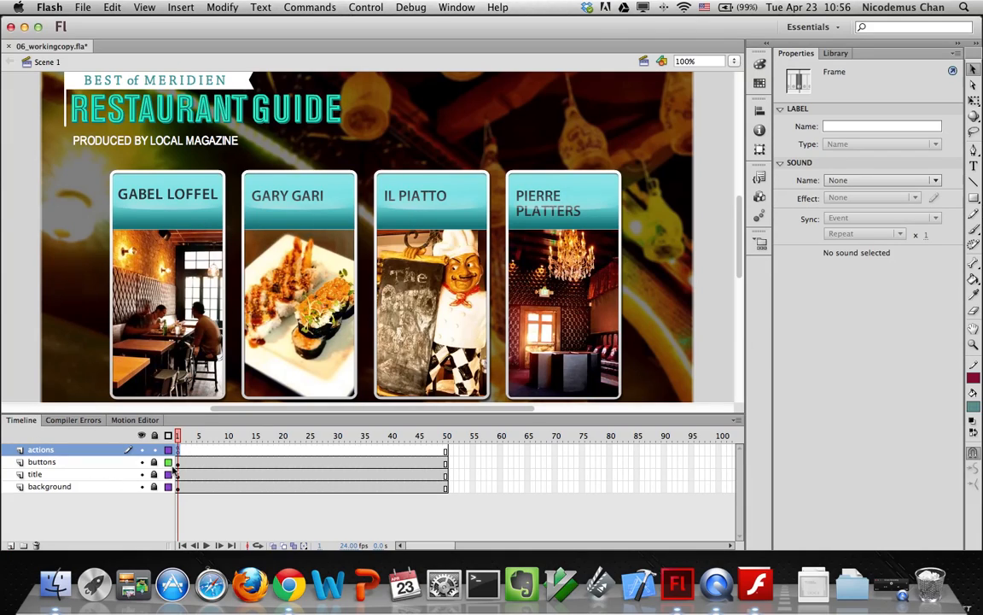
left_click(38, 461)
left_click(9, 545)
double_click(42, 461)
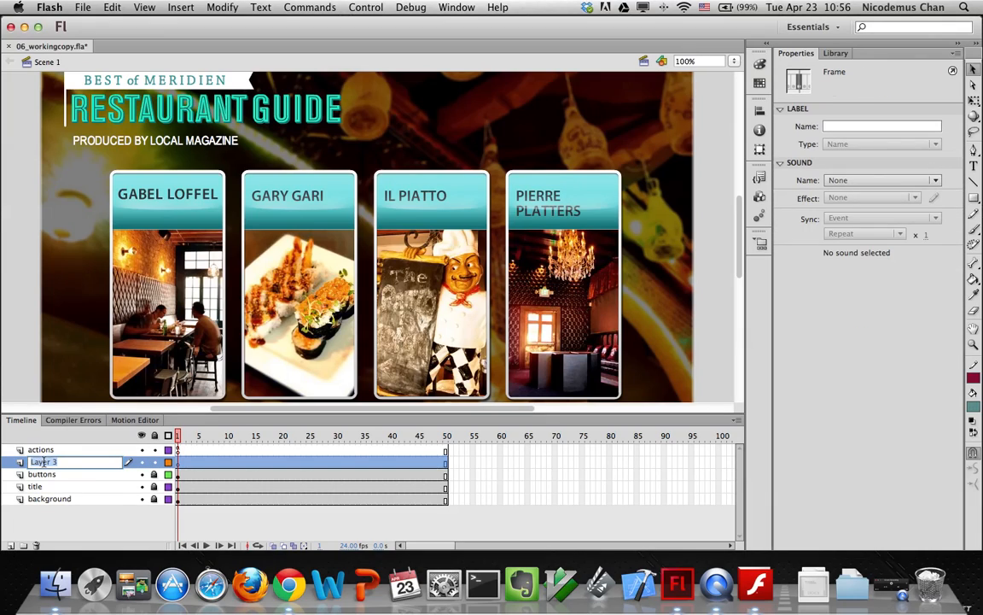
type("dontent")
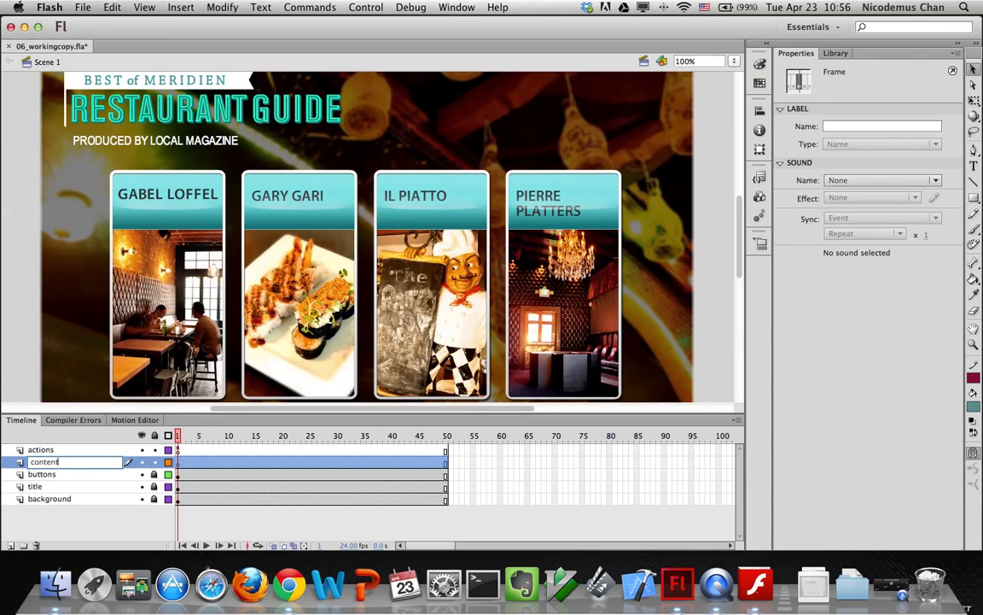
key("Return")
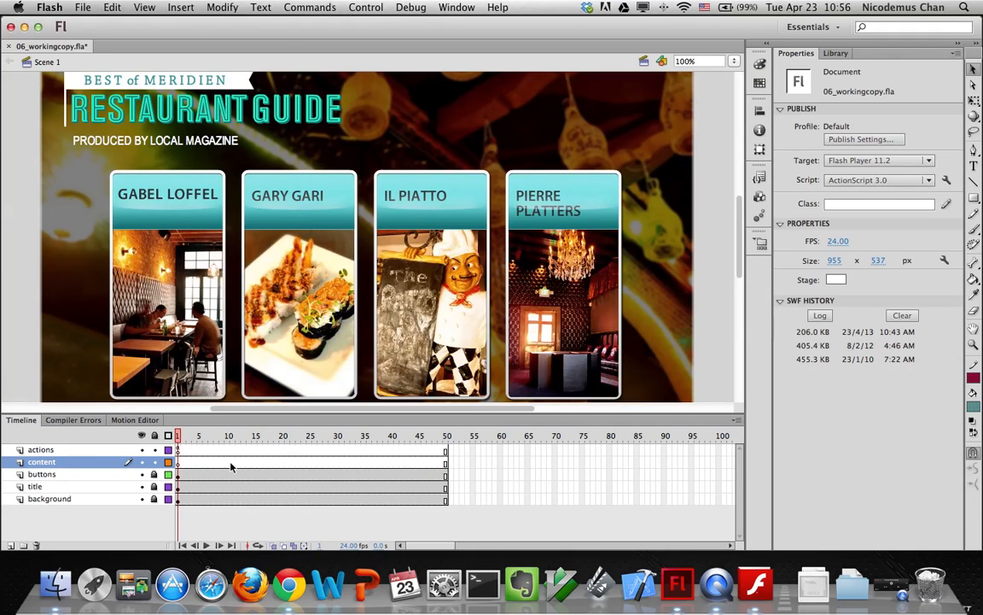
Insert keyframes at frames 10, 20, 30 and 40 on content, return to frame 10, and open the Library
left_click(229, 464)
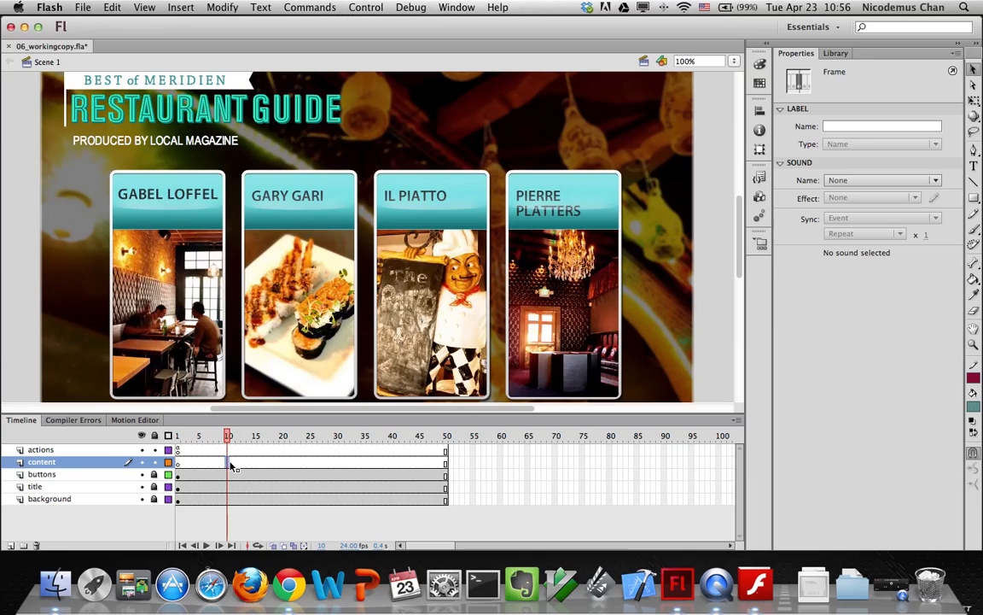
left_click(180, 8)
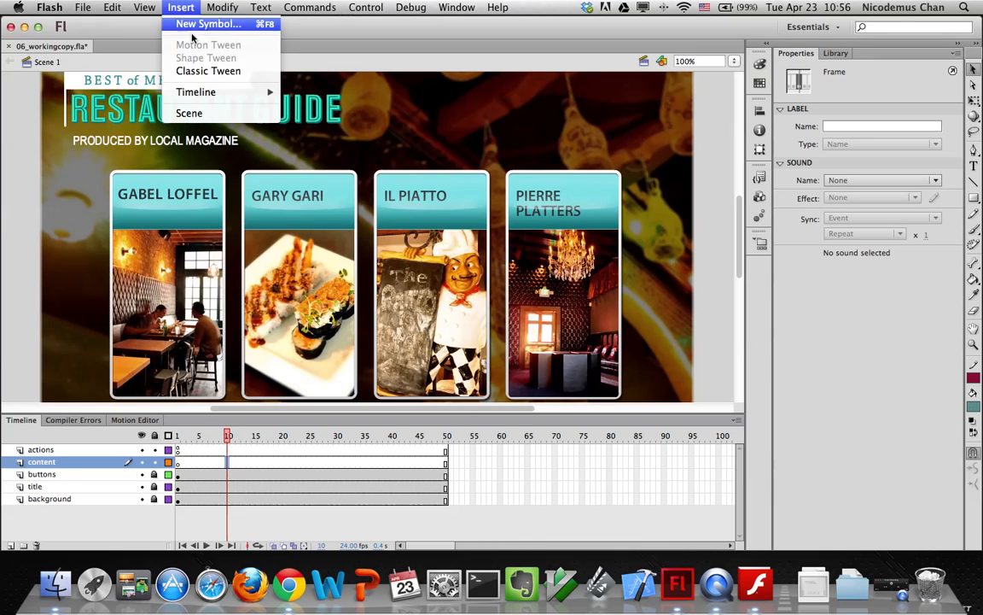
mouse_move(231, 100)
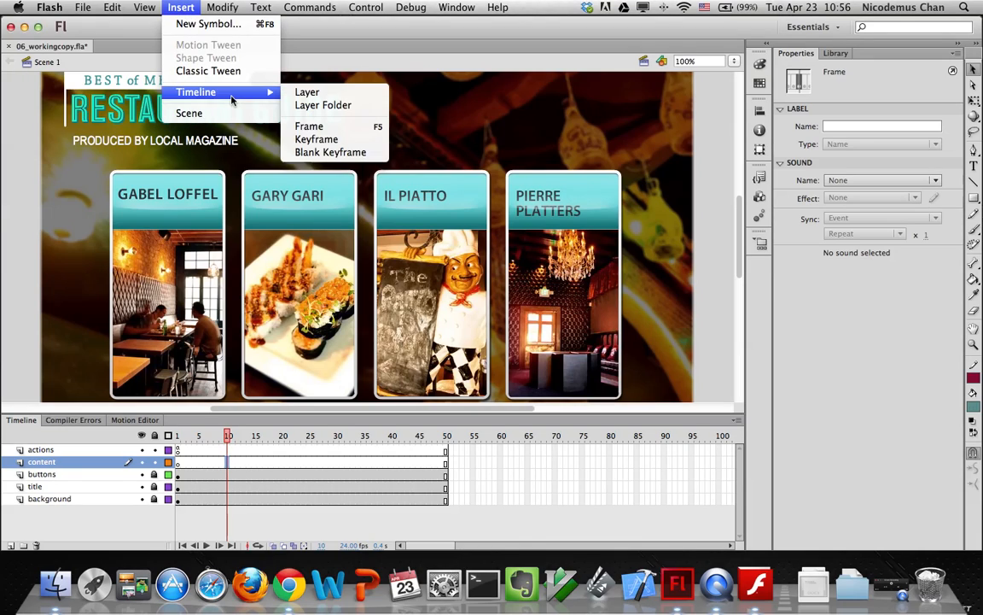
left_click(300, 142)
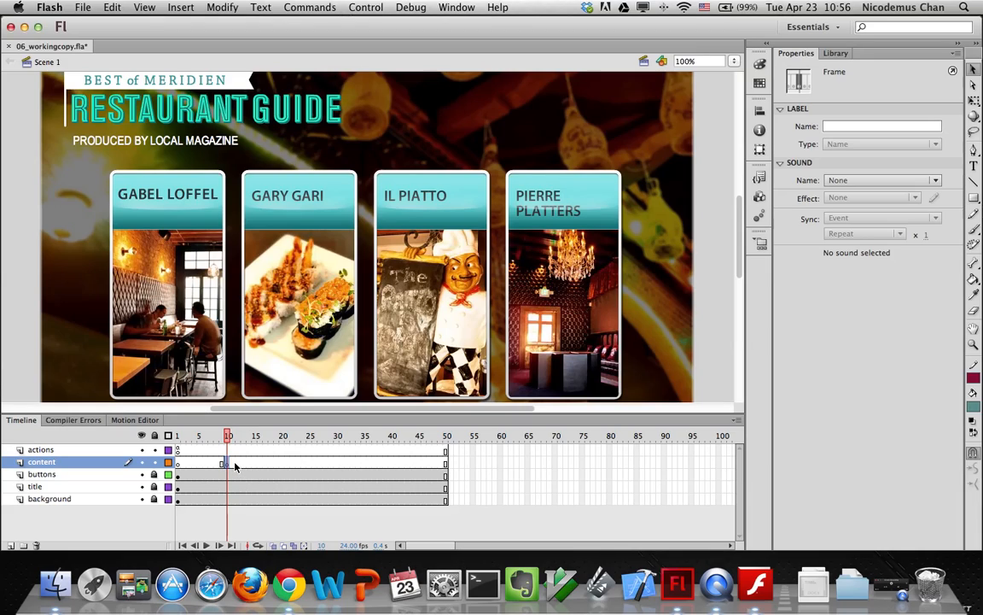
left_click(282, 463)
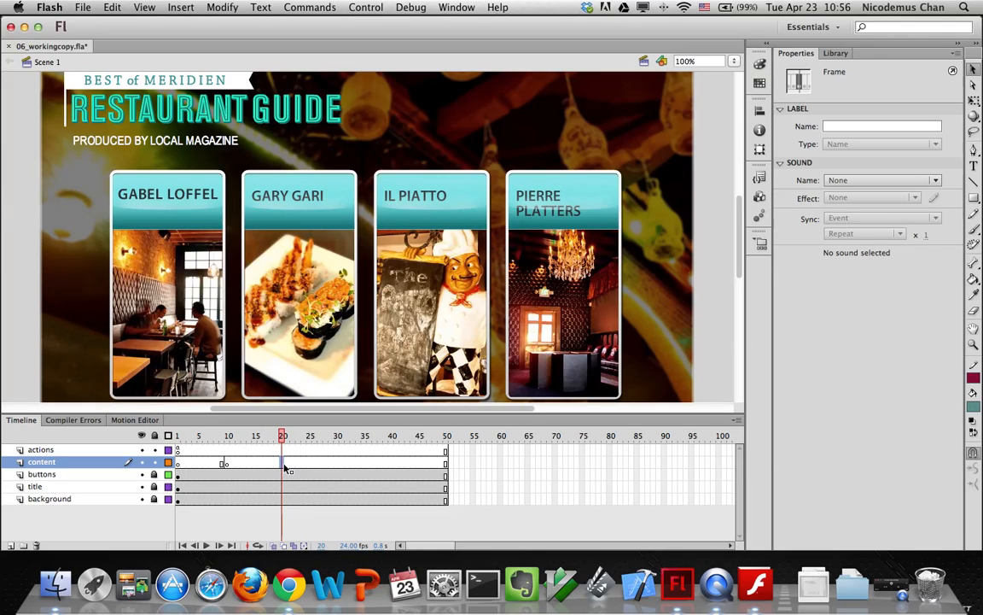
key("F6")
left_click(338, 464)
key("F6")
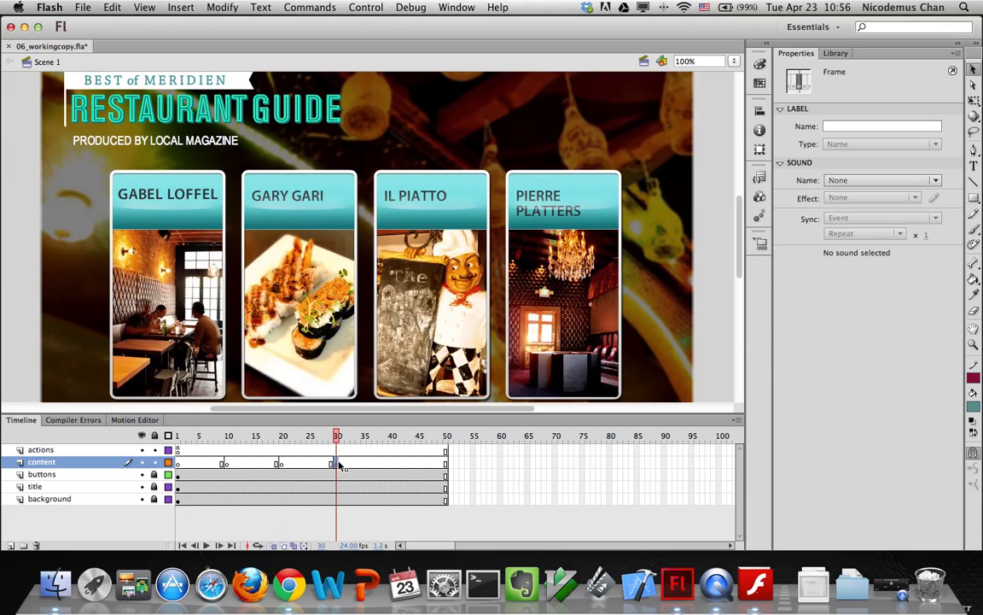
left_click(322, 544)
type("40")
key("Return")
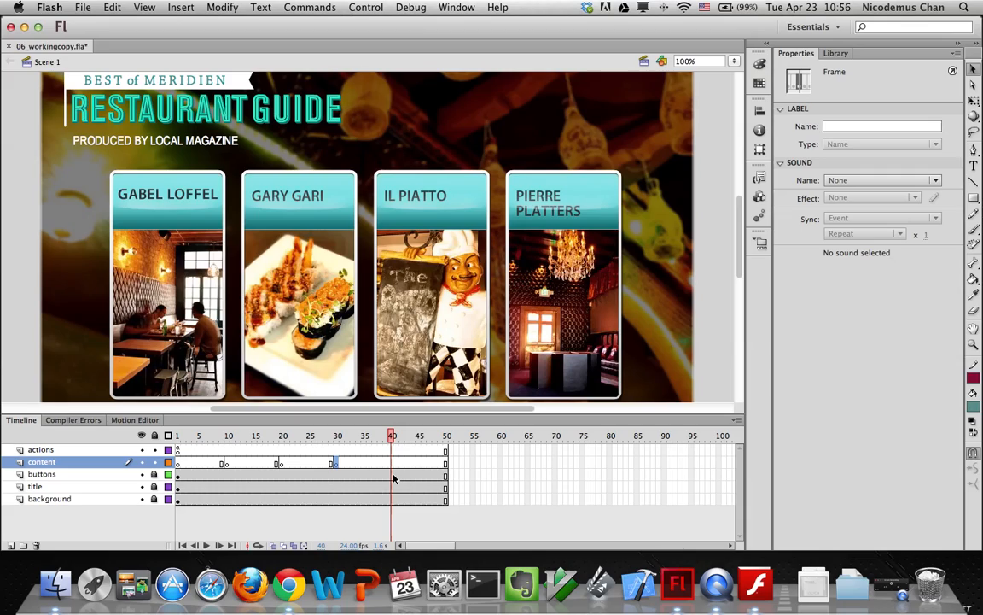
key("F6")
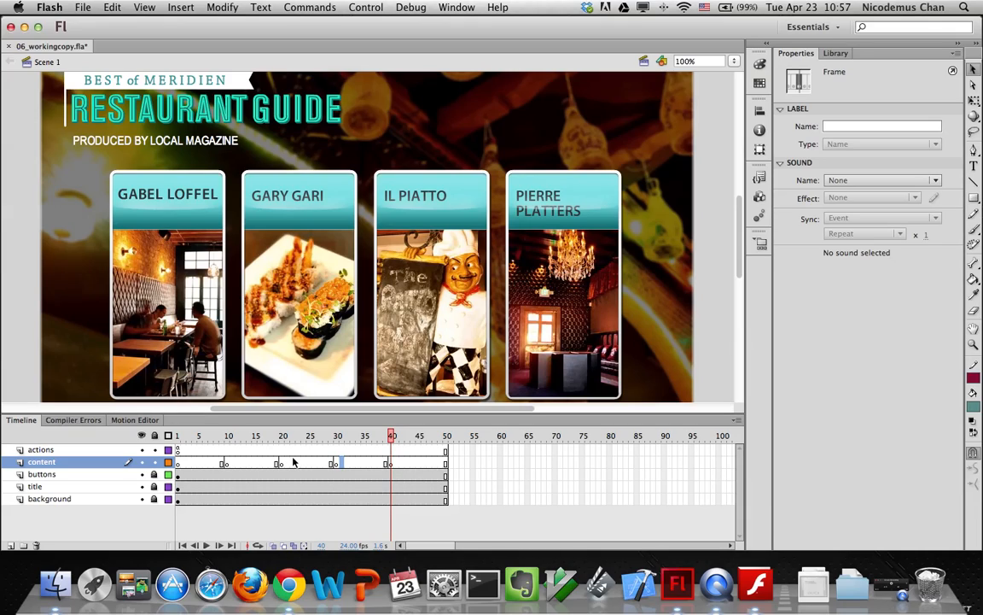
left_click(228, 464)
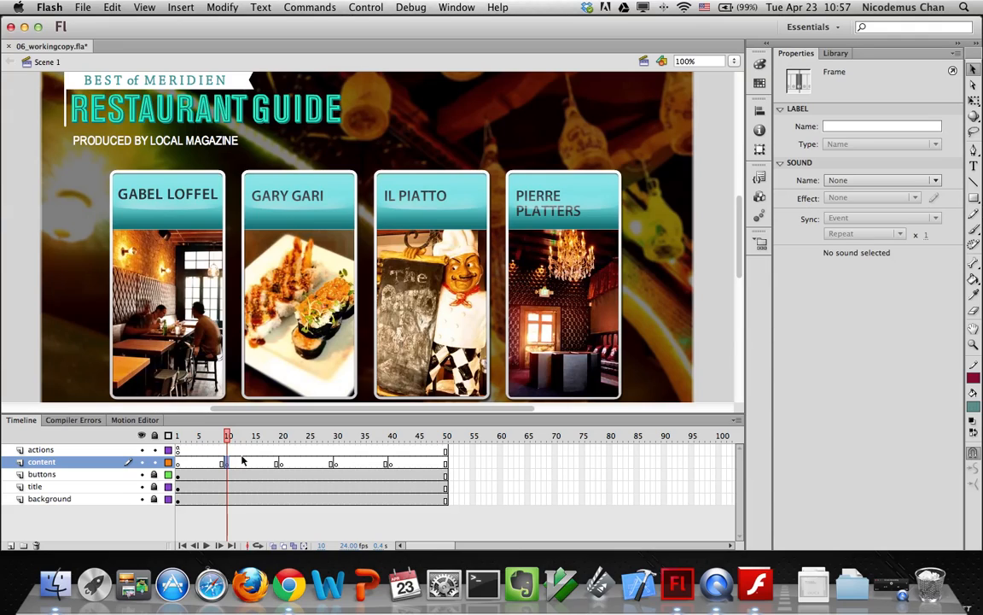
left_click(835, 53)
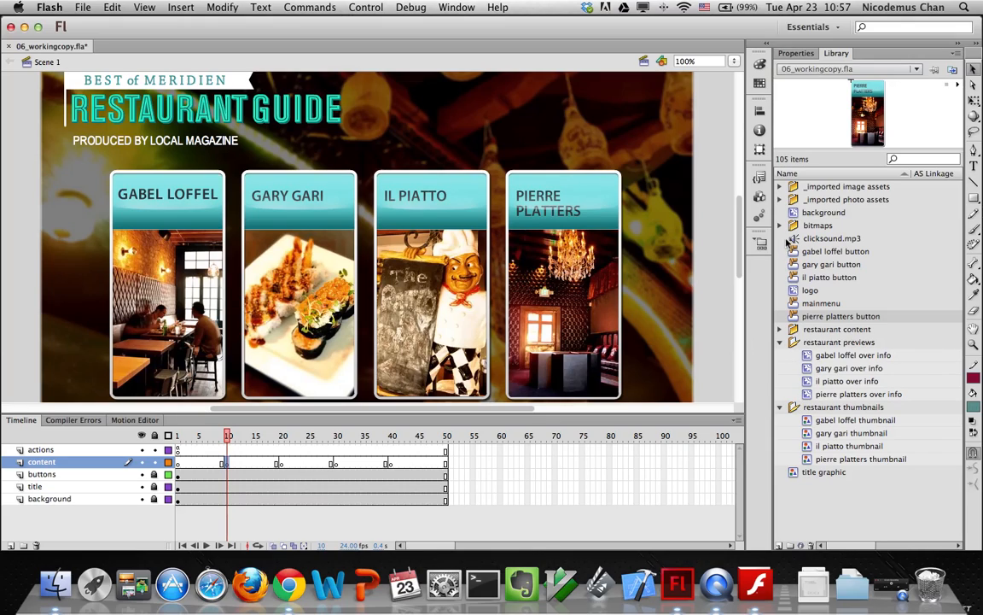
Drag the gabel and loffel symbol from the restaurant content folder onto the frame 10 stage
left_click(779, 329)
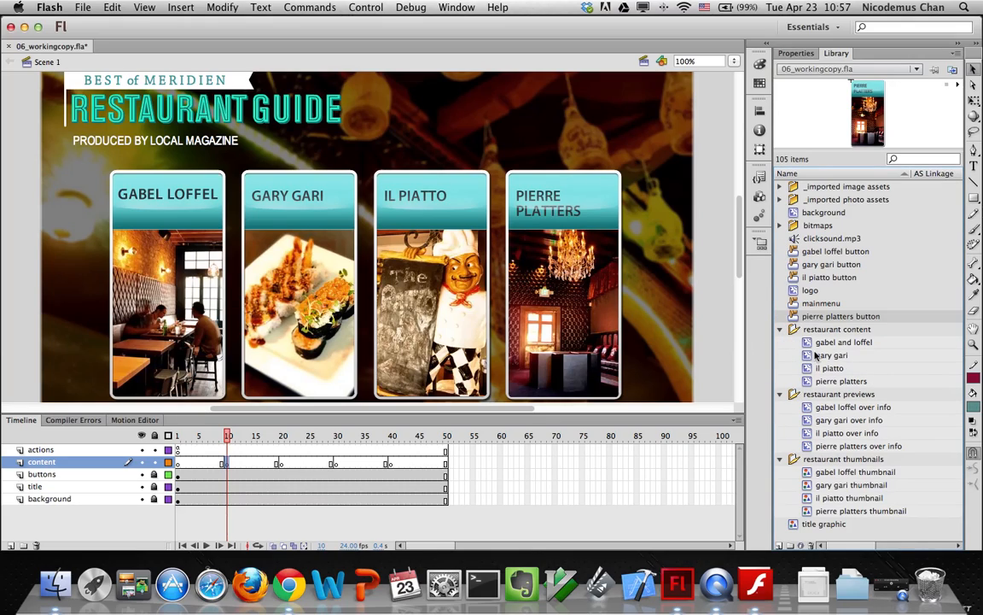
left_click(806, 347)
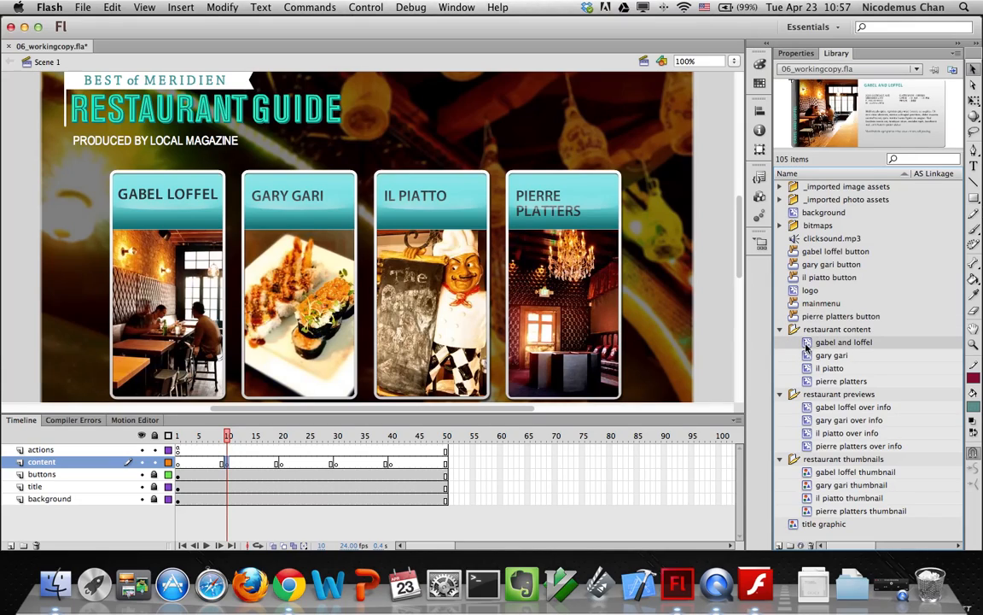
left_click_drag(806, 347, 330, 202)
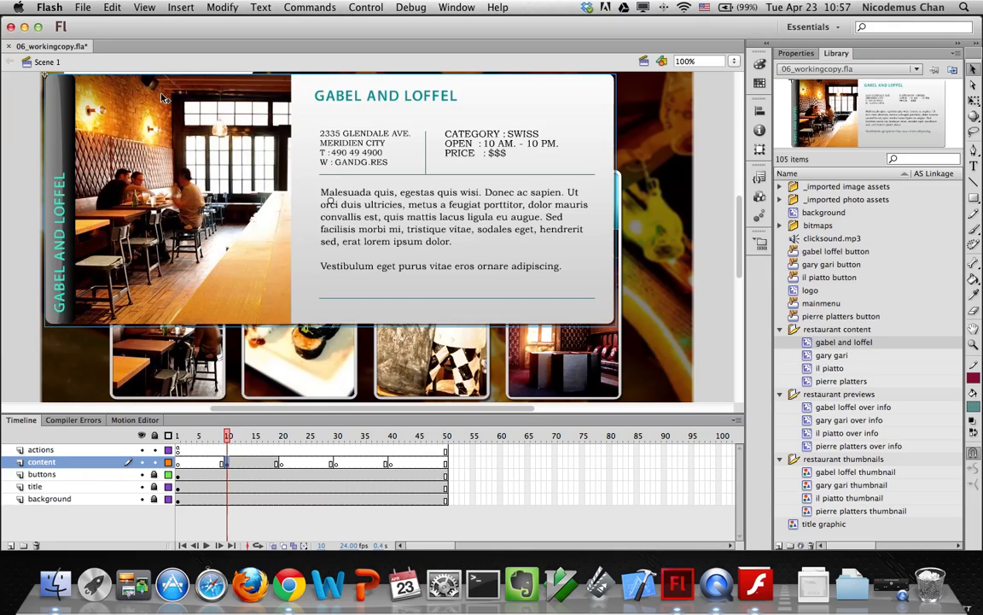
scroll(193, 88, "right", 10)
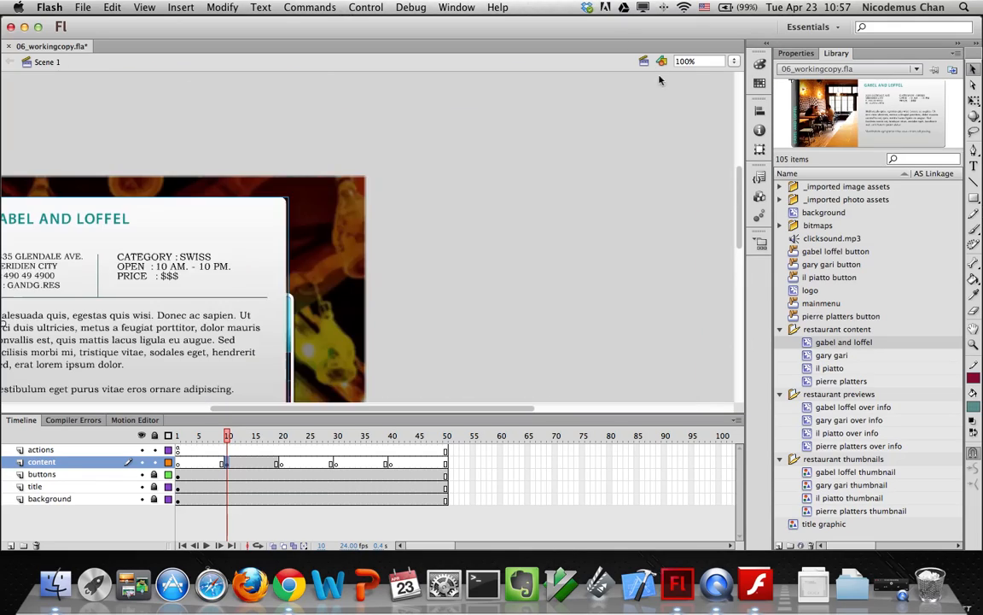
scroll(670, 145, "down", 5)
scroll(670, 145, "left", 10)
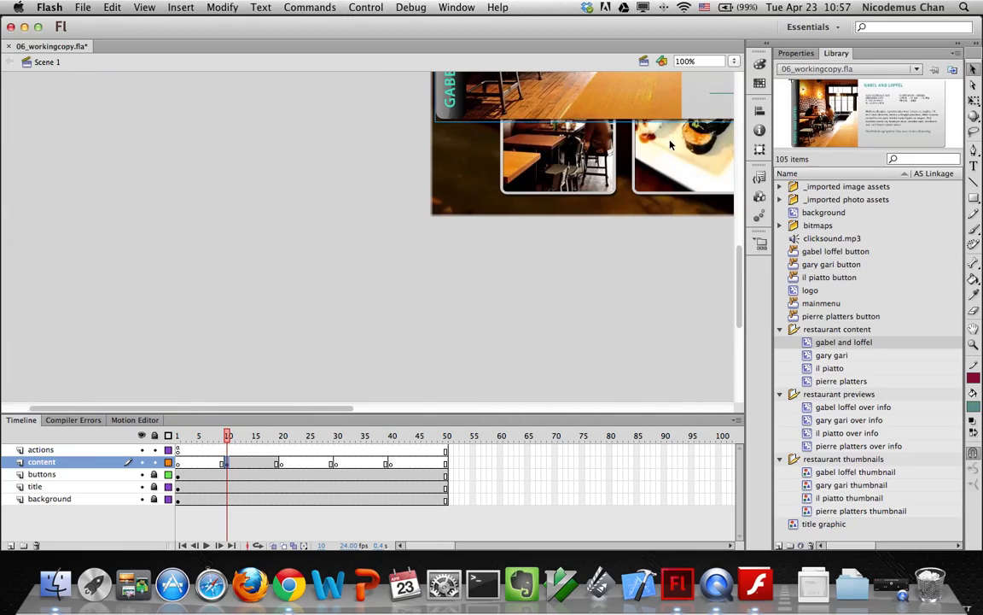
scroll(670, 145, "up", 3)
scroll(670, 145, "up", 3)
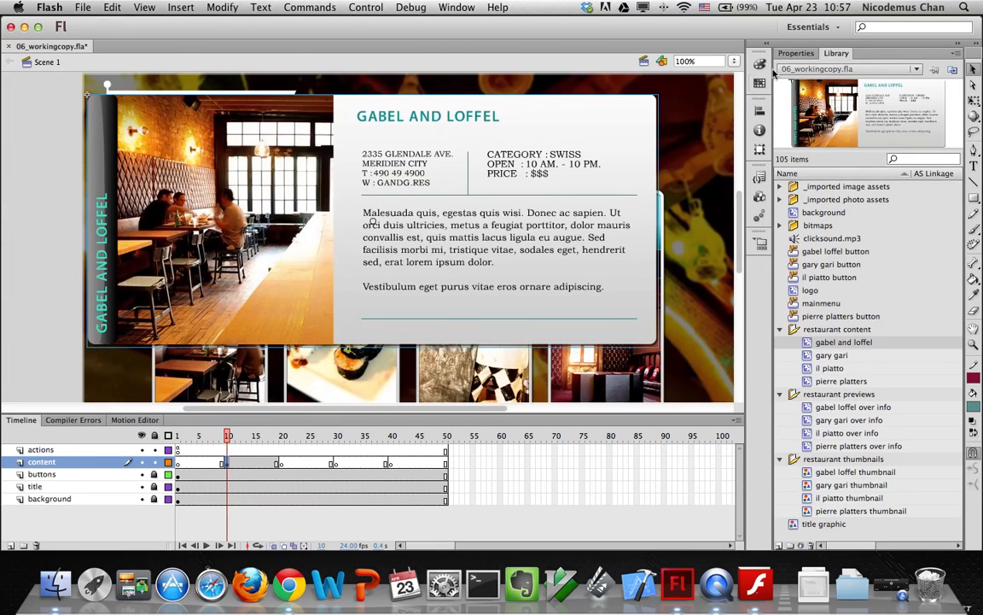
Position the gabel and loffel panel at X 60, Y 150
left_click(796, 53)
left_click(832, 150)
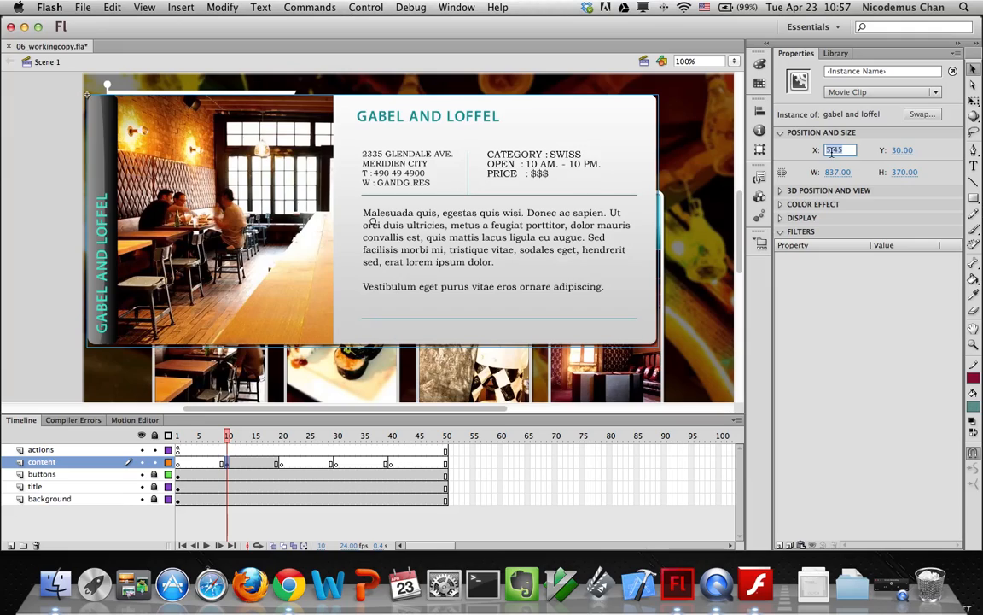
type("60")
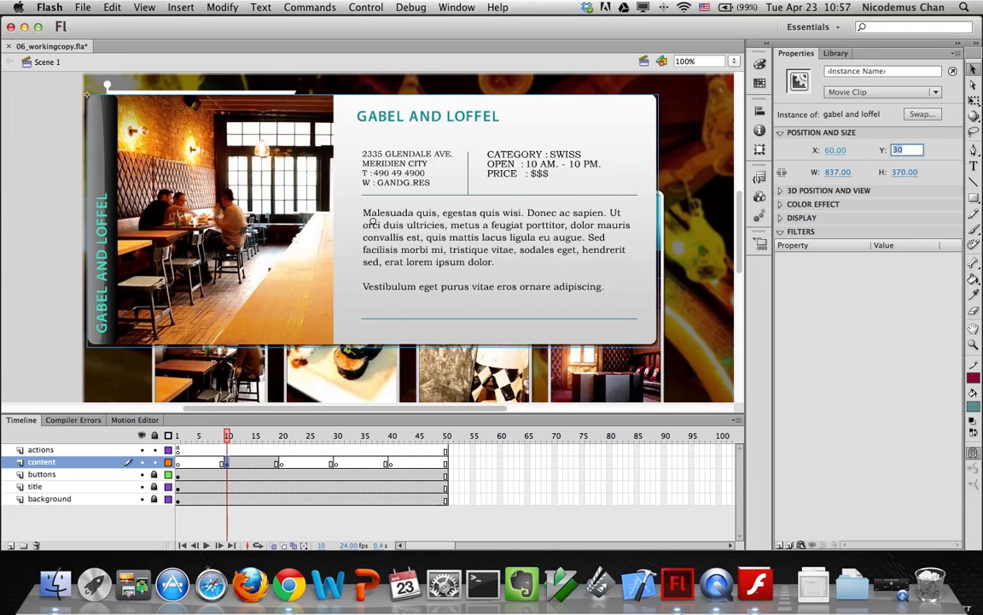
key("Tab")
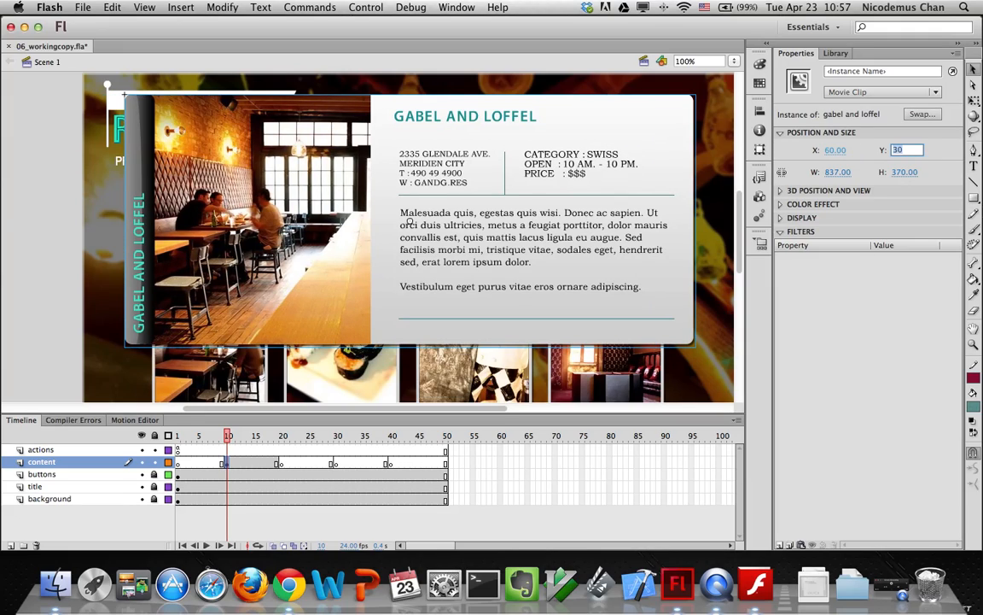
type("150")
key("Return")
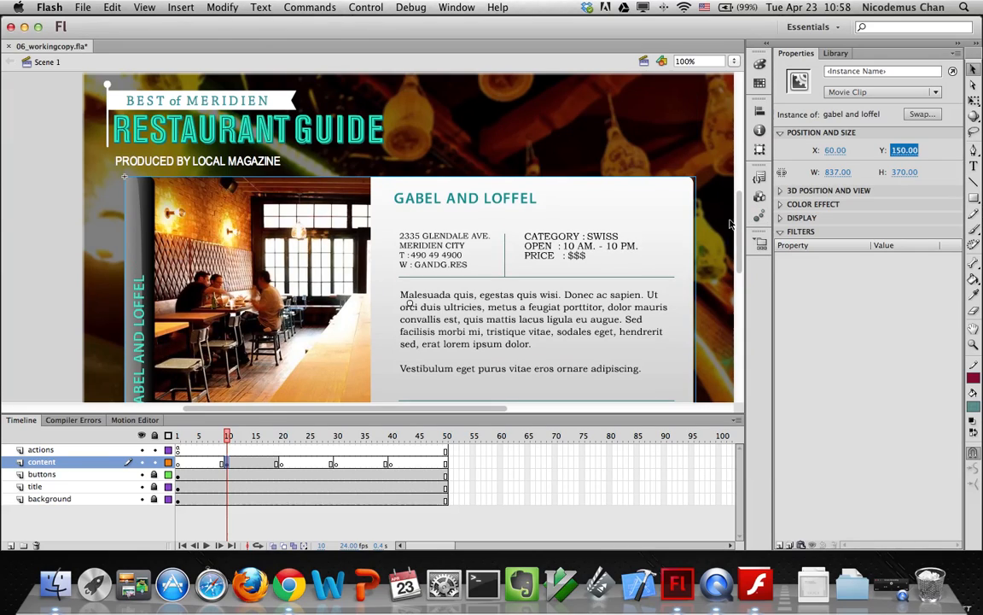
scroll(742, 227, "down", 3)
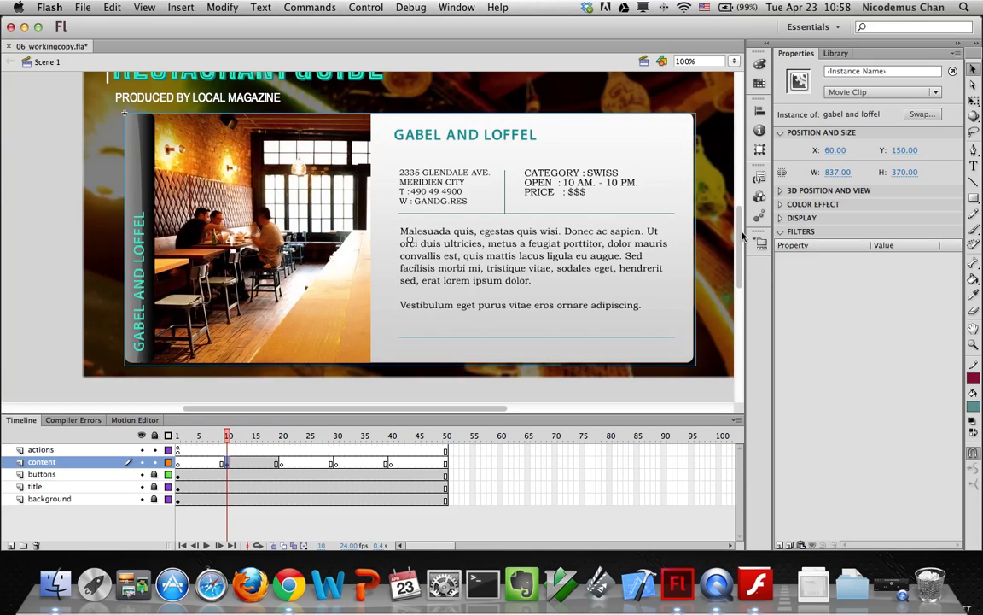
Place the gary gari panel on content frame 20 at X 60, Y 150
left_click(283, 463)
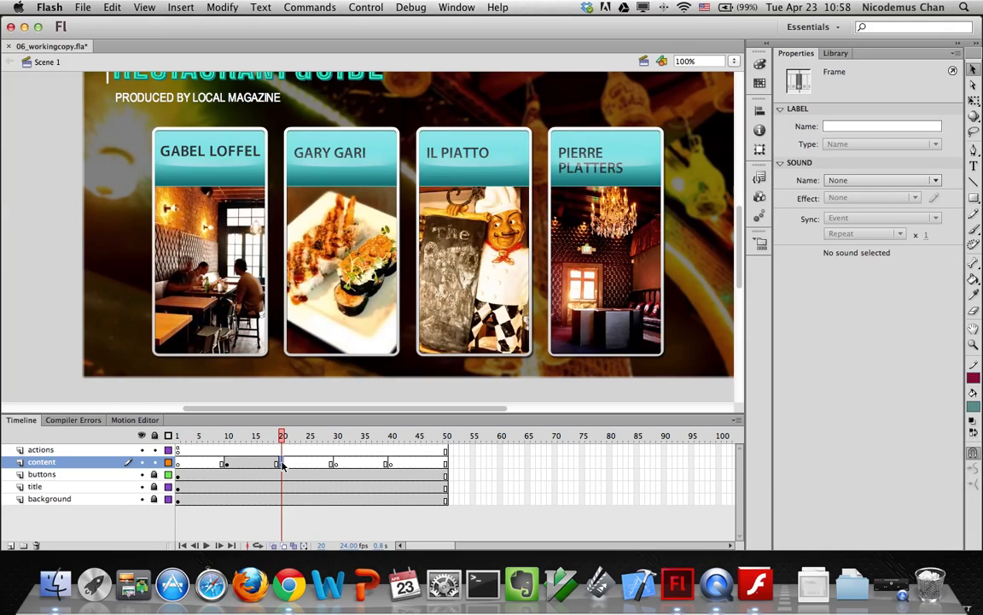
left_click(835, 54)
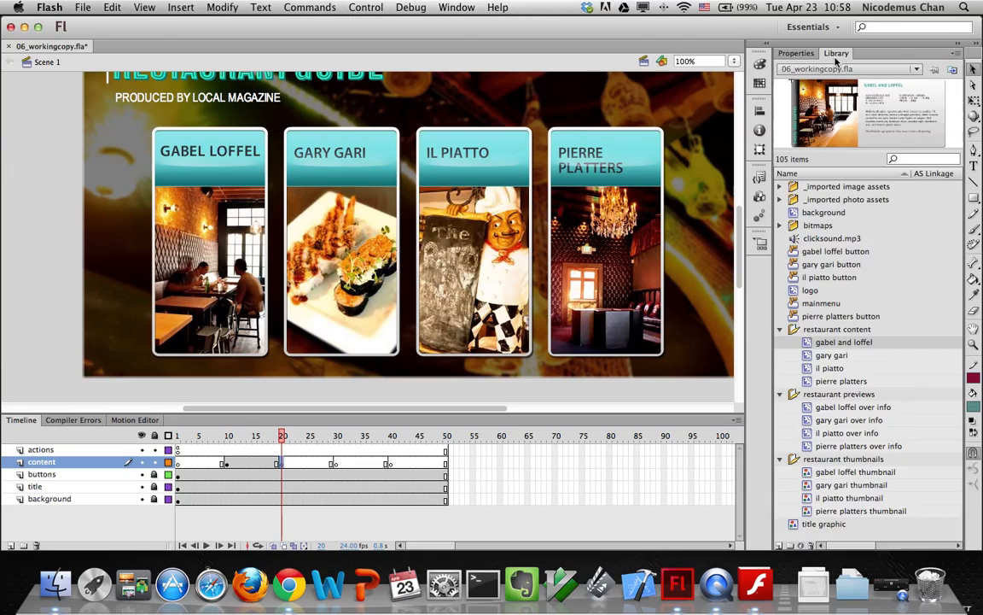
left_click(811, 356)
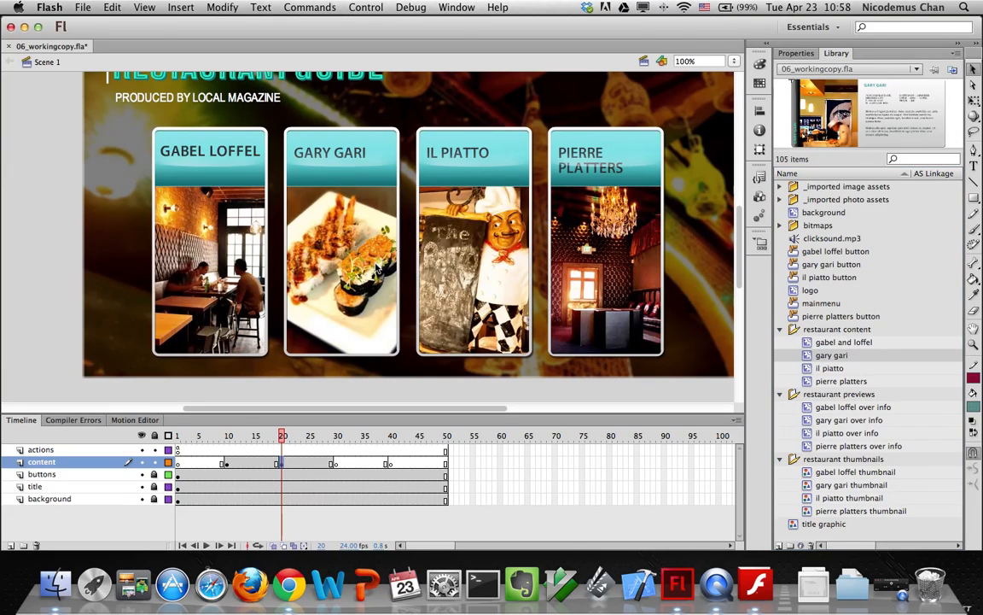
left_click_drag(832, 355, 377, 267)
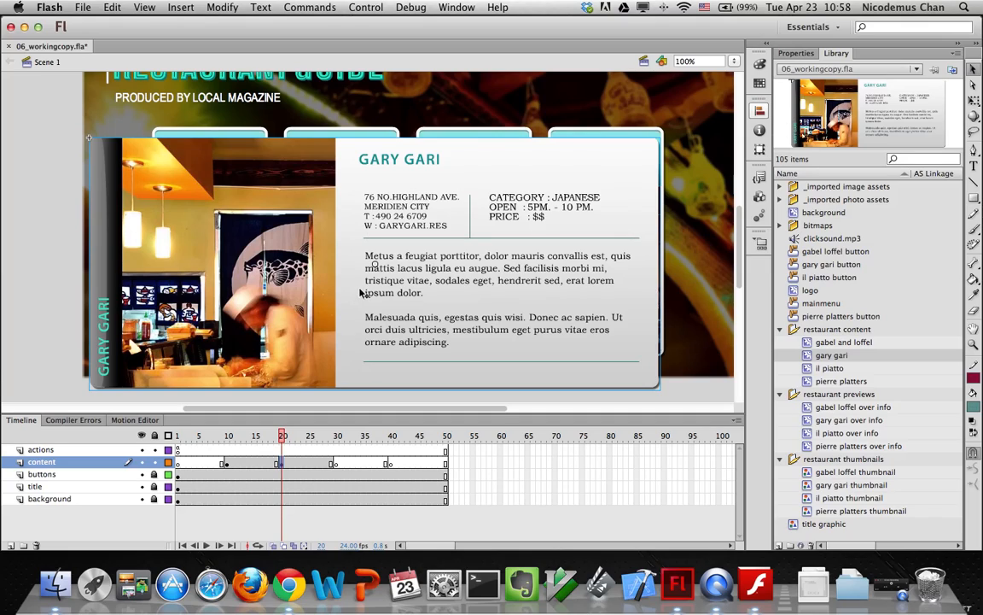
left_click(799, 55)
left_click(832, 150)
type("60")
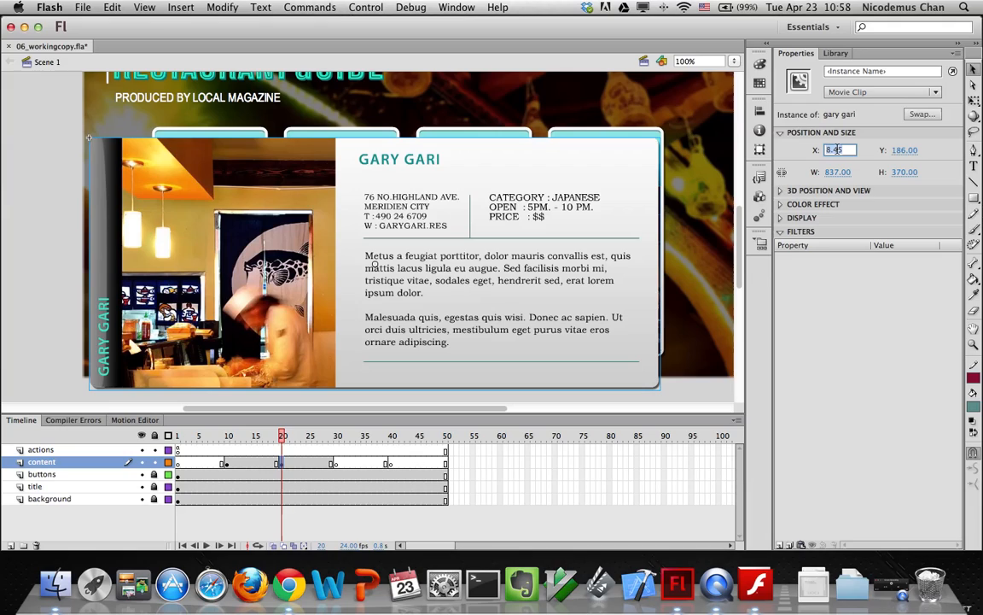
key("Tab")
type("150")
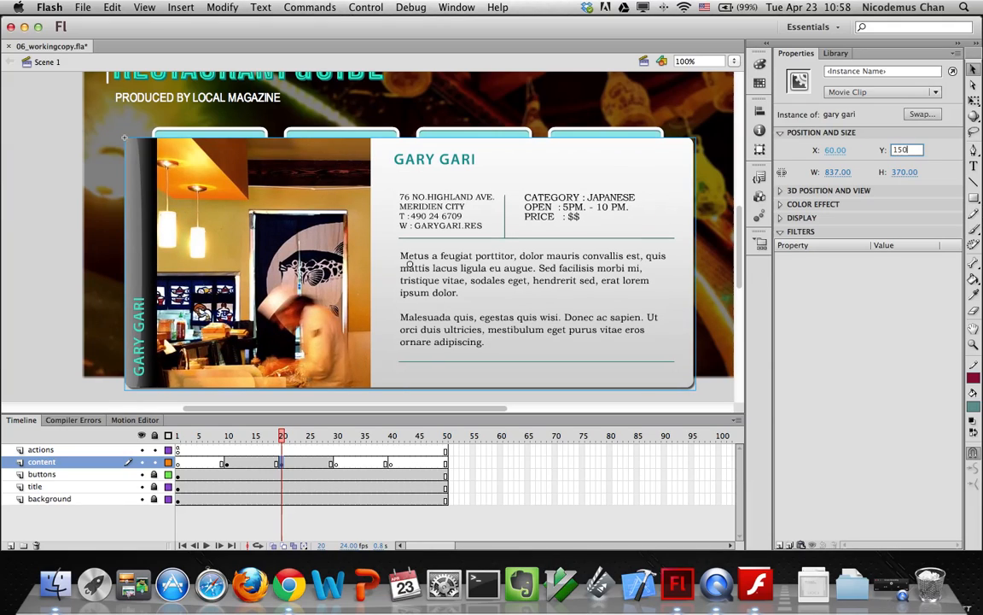
key("Return")
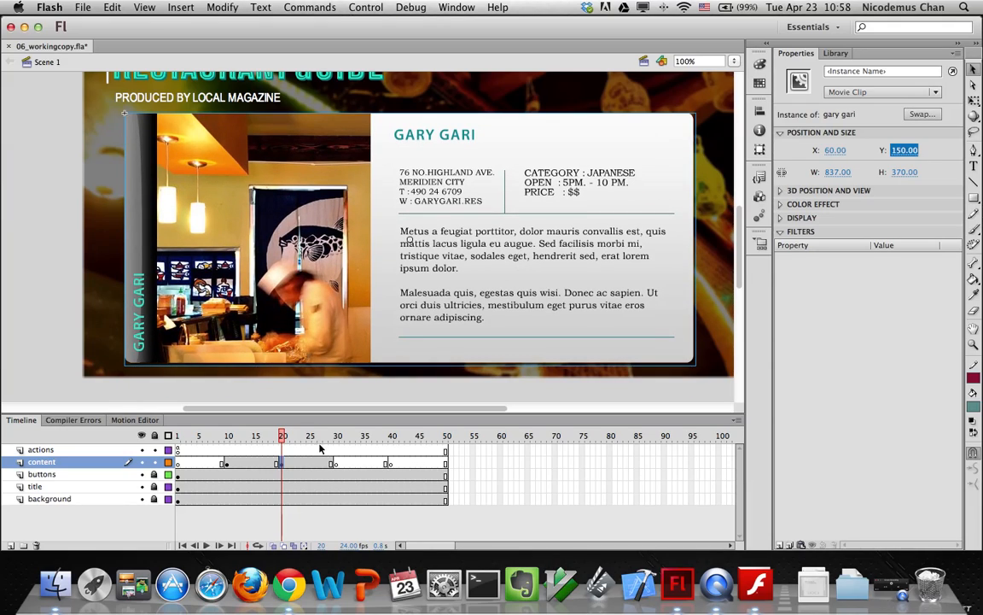
Place the il piatto panel on content frame 30 at X 60, Y 150
left_click(337, 466)
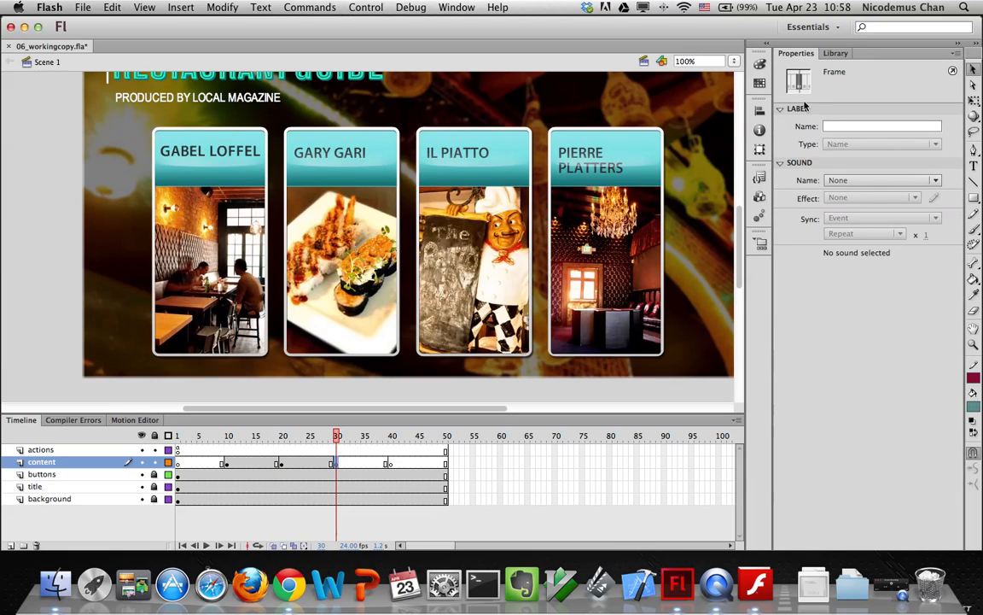
left_click(835, 53)
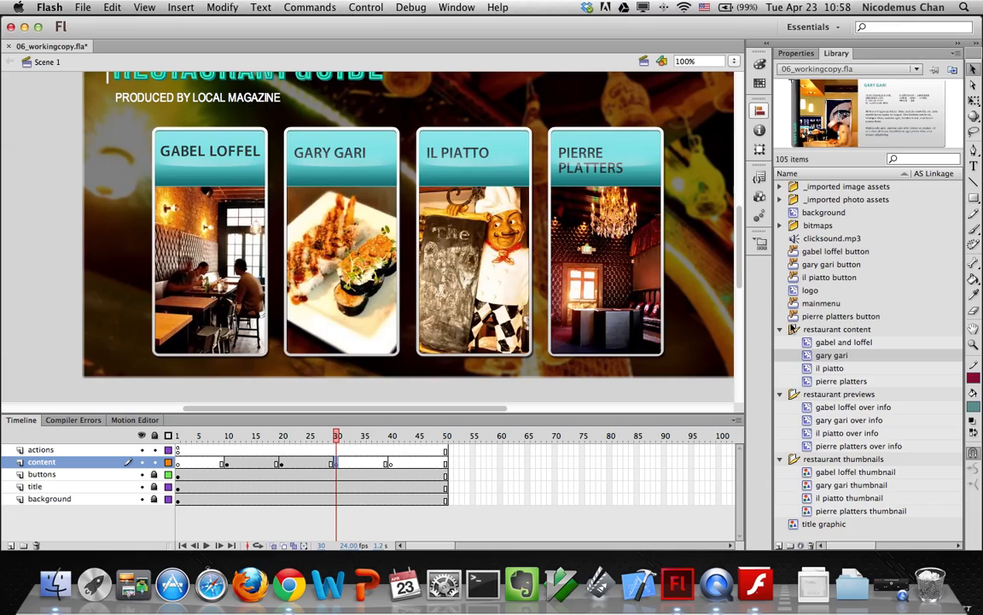
left_click(808, 370)
left_click_drag(807, 374, 438, 233)
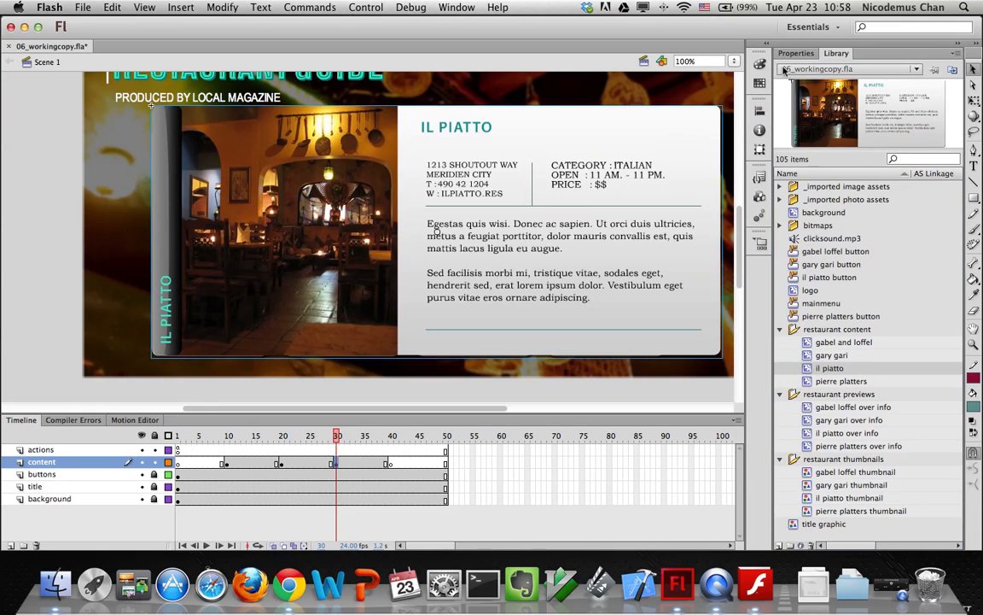
left_click(796, 53)
left_click(835, 150)
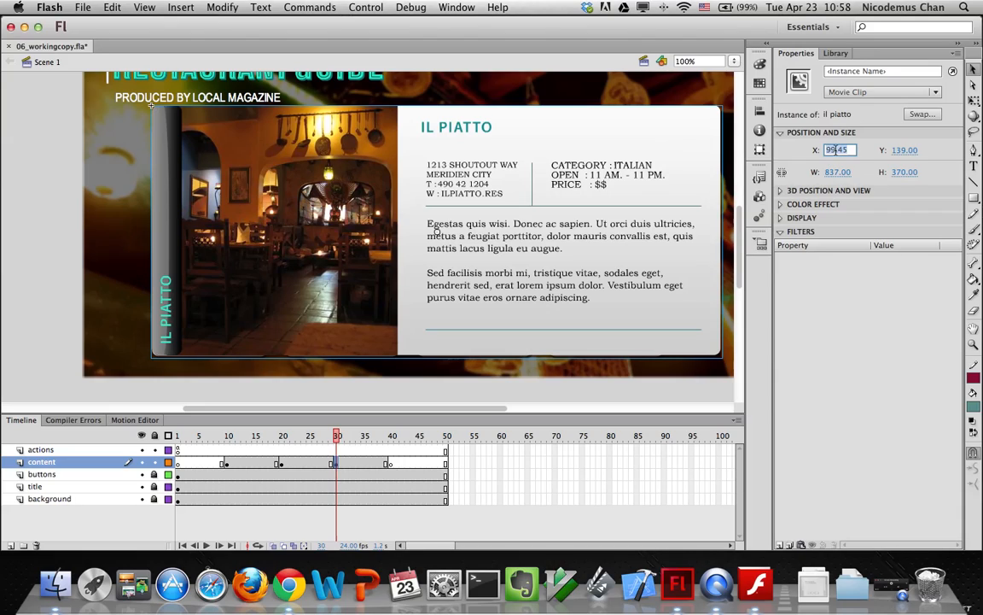
type("60")
key("Tab")
type("150")
key("Return")
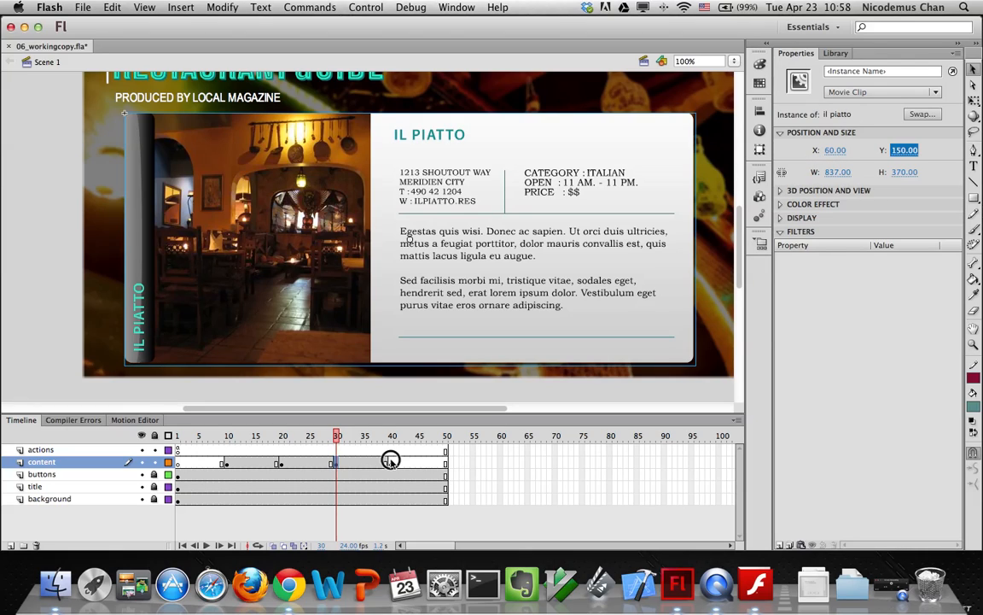
left_click(390, 461)
Place the pierre platters panel on frame 40 at X 60, Y 150, then scrub the timeline to preview
left_click(835, 52)
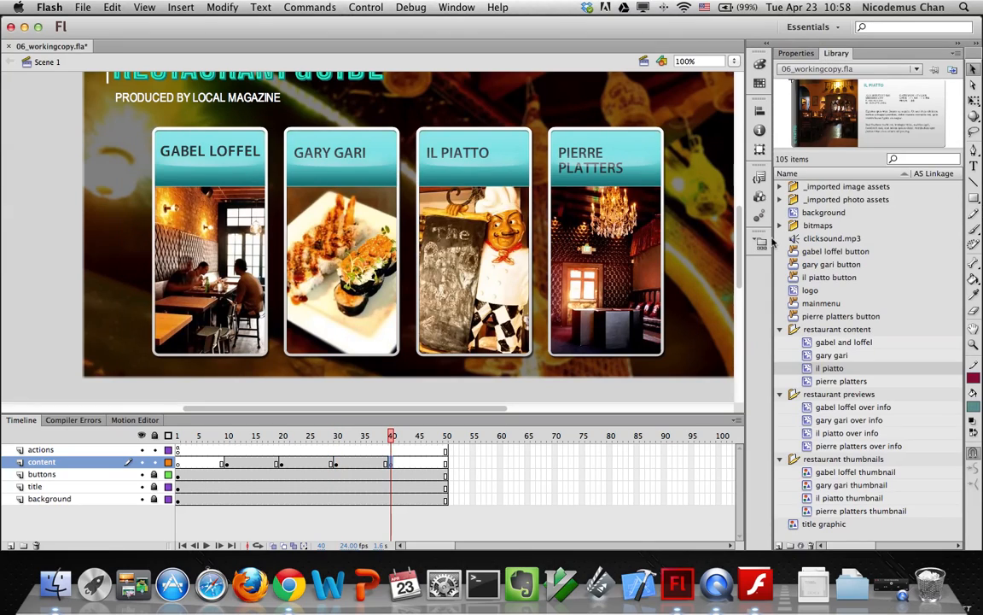
left_click(820, 380)
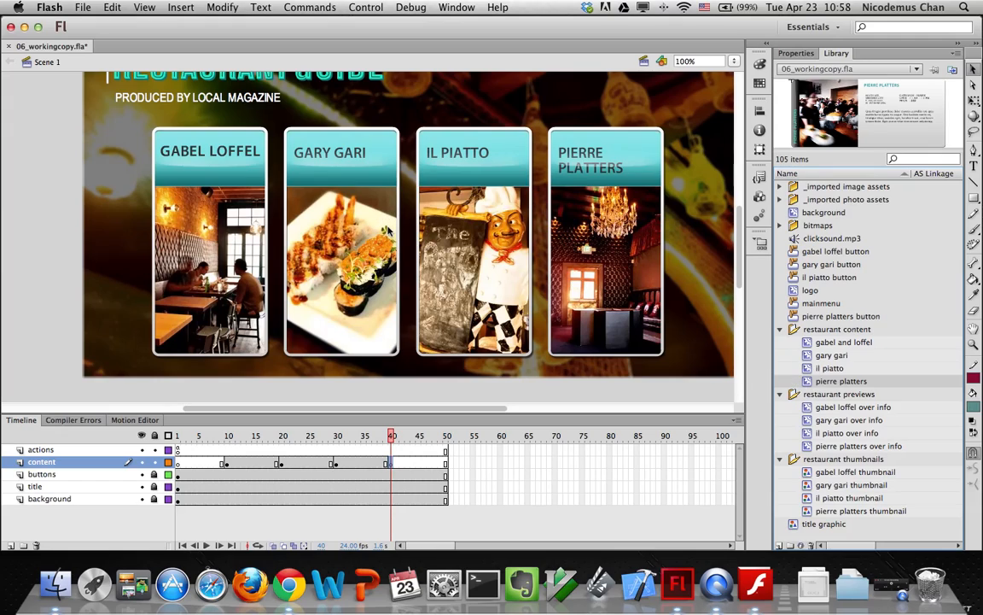
left_click_drag(389, 231, 389, 228)
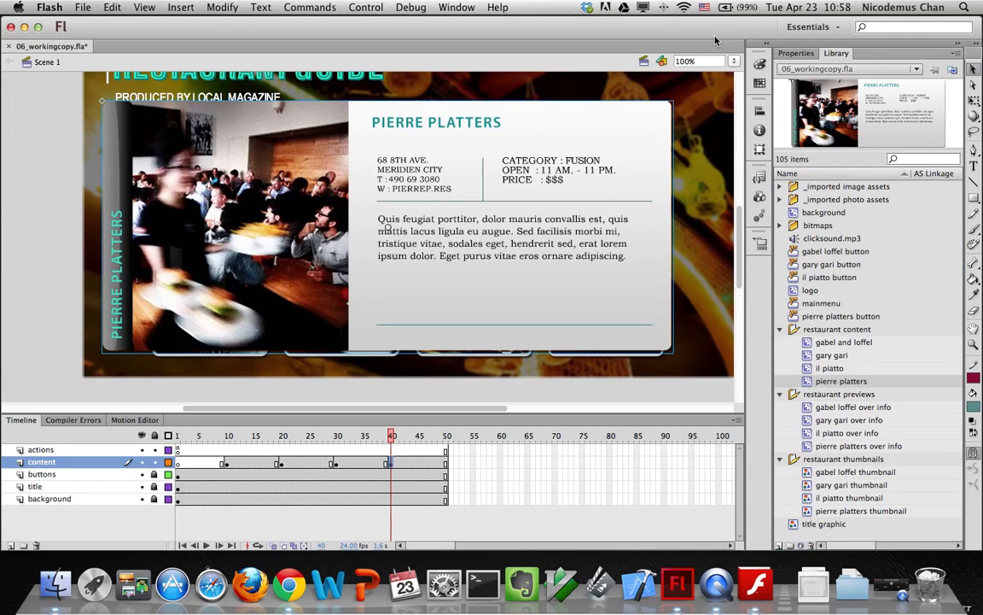
left_click(795, 53)
left_click(835, 151)
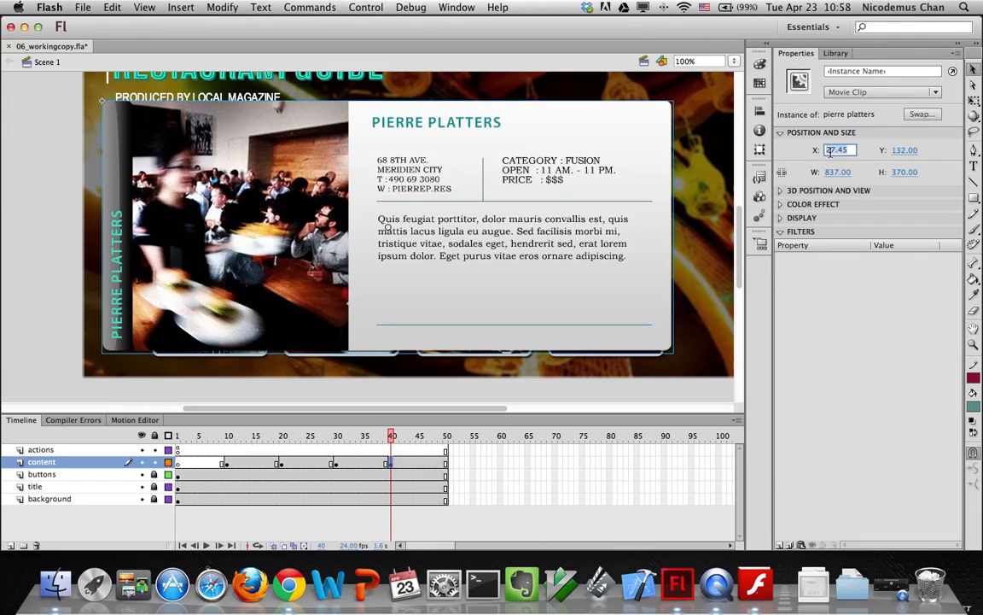
type("60")
key("Tab")
type("150")
key("Return")
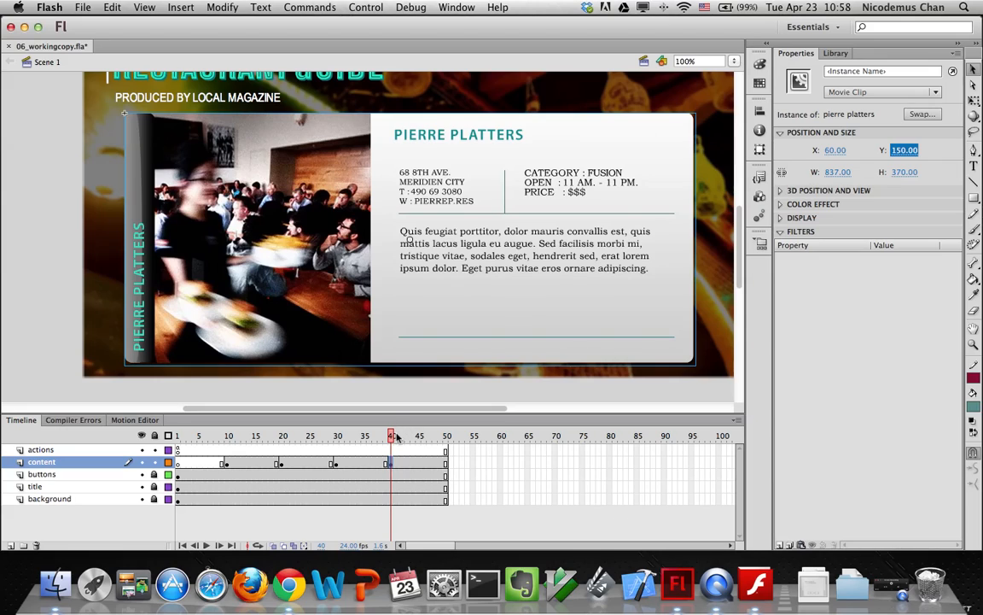
left_click(357, 435)
left_click_drag(357, 435, 392, 438)
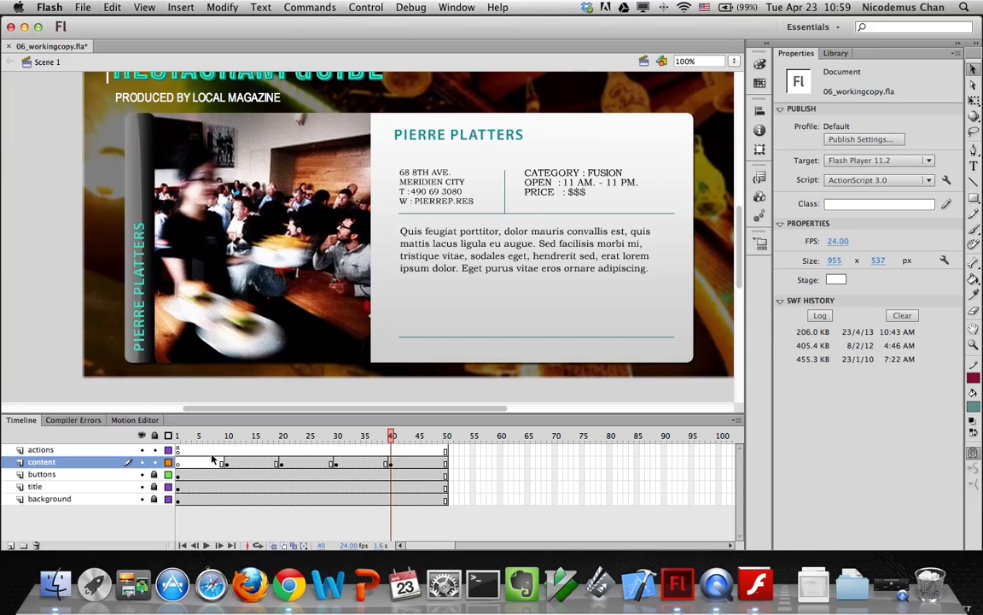
Test the movie via Control > Test Movie > Test and close the SWF to reveal the gabellofel_btn error
left_click(365, 8)
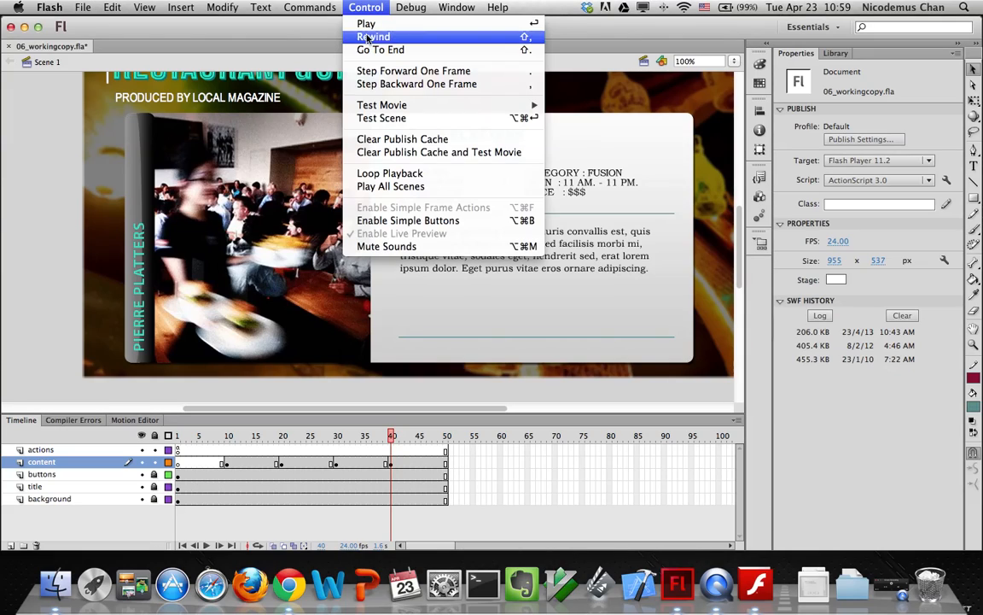
mouse_move(342, 105)
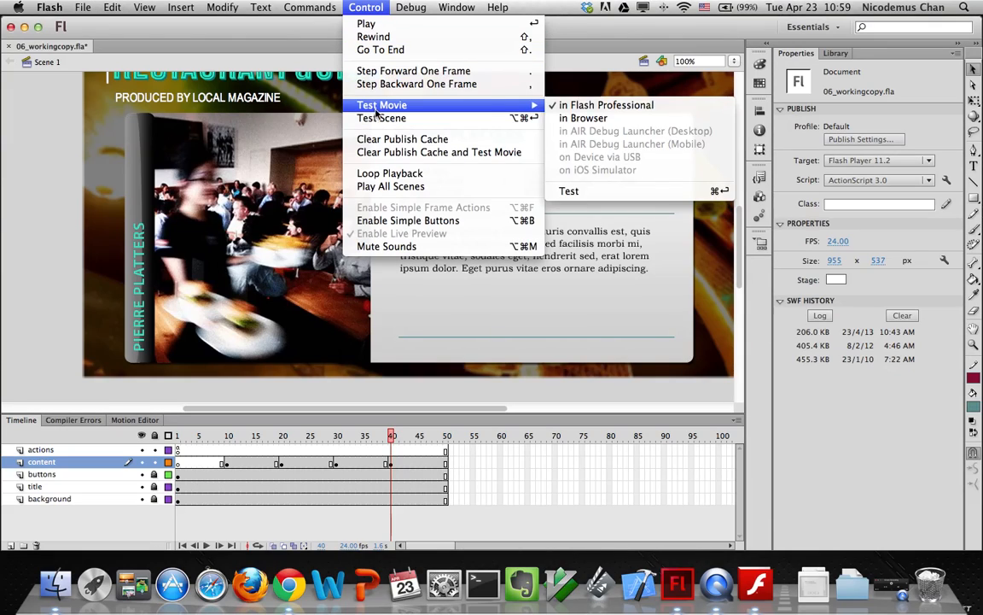
left_click(588, 193)
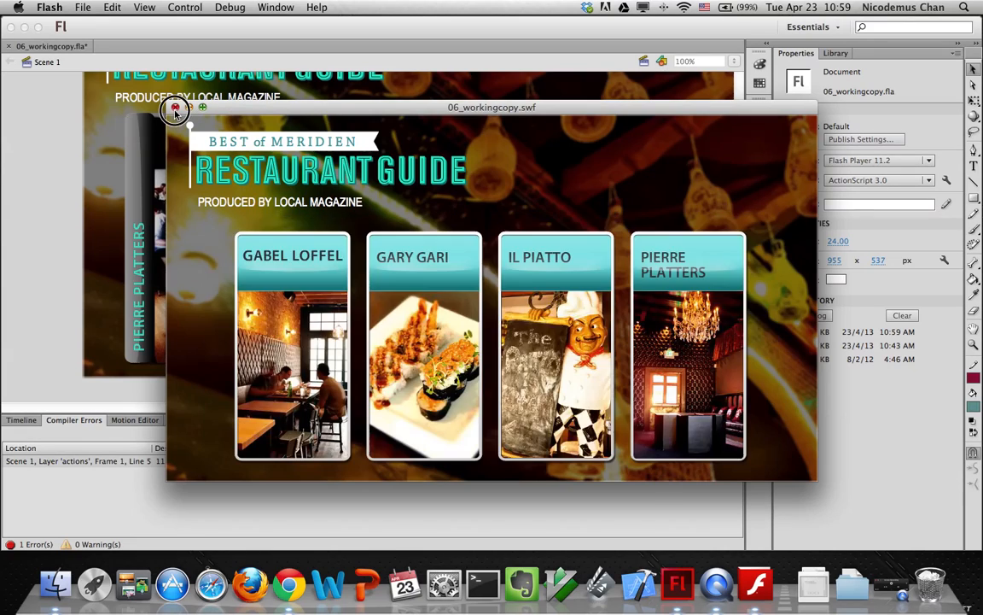
left_click(175, 109)
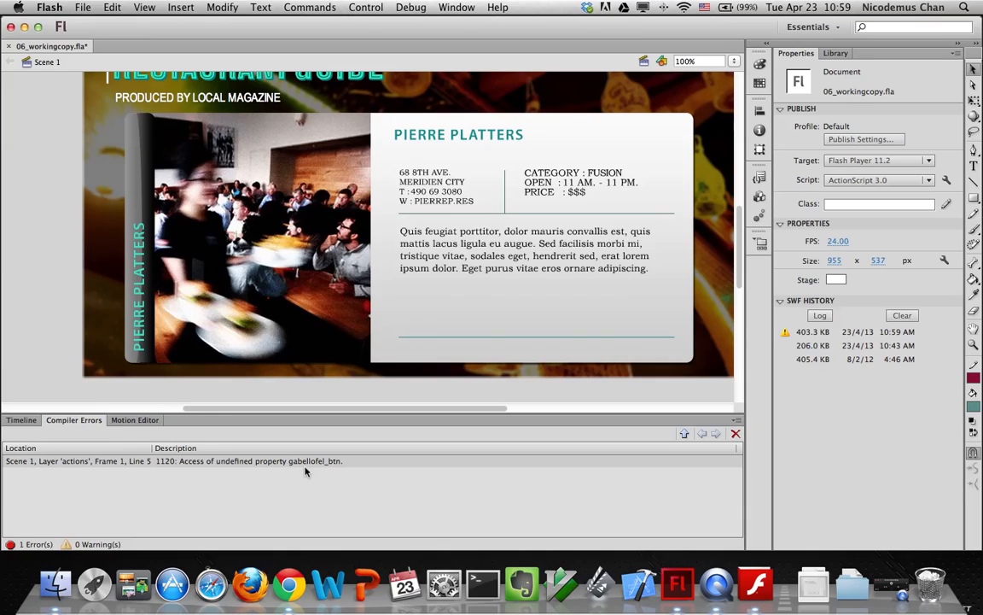
Bring the Timeline back into view and return the side panel to Properties
left_click(15, 420)
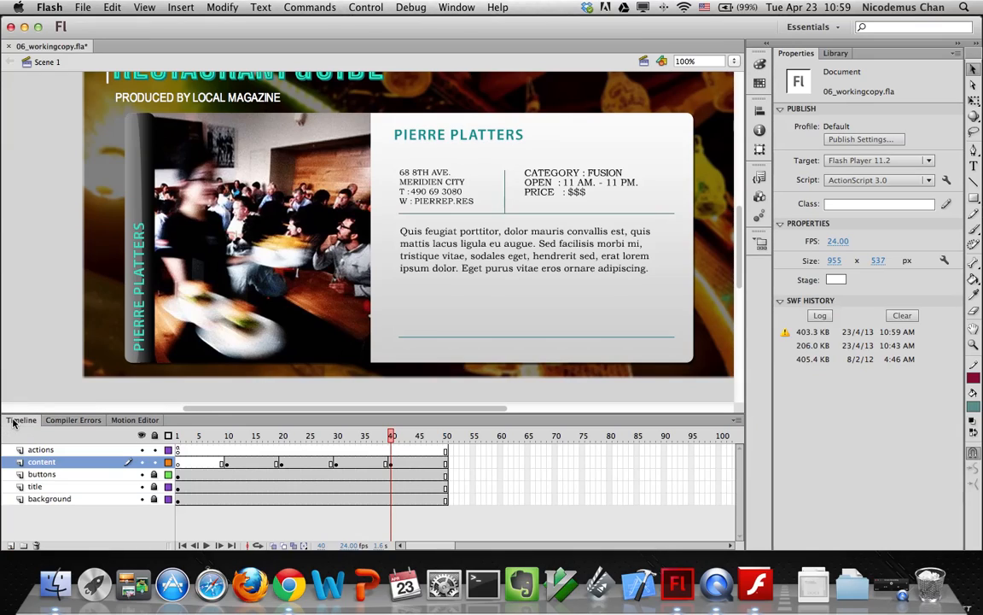
left_click(179, 451)
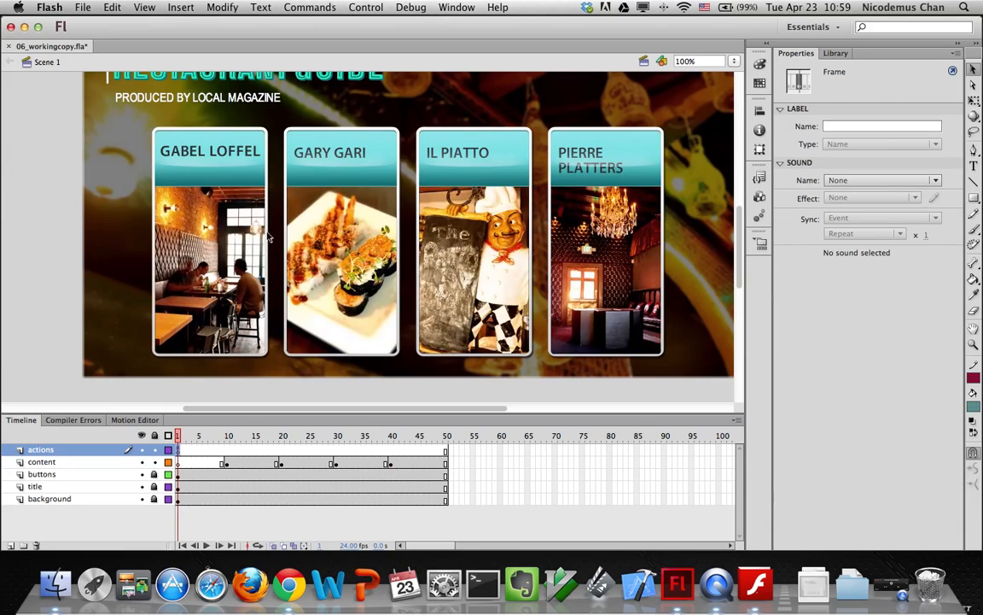
left_click(225, 213)
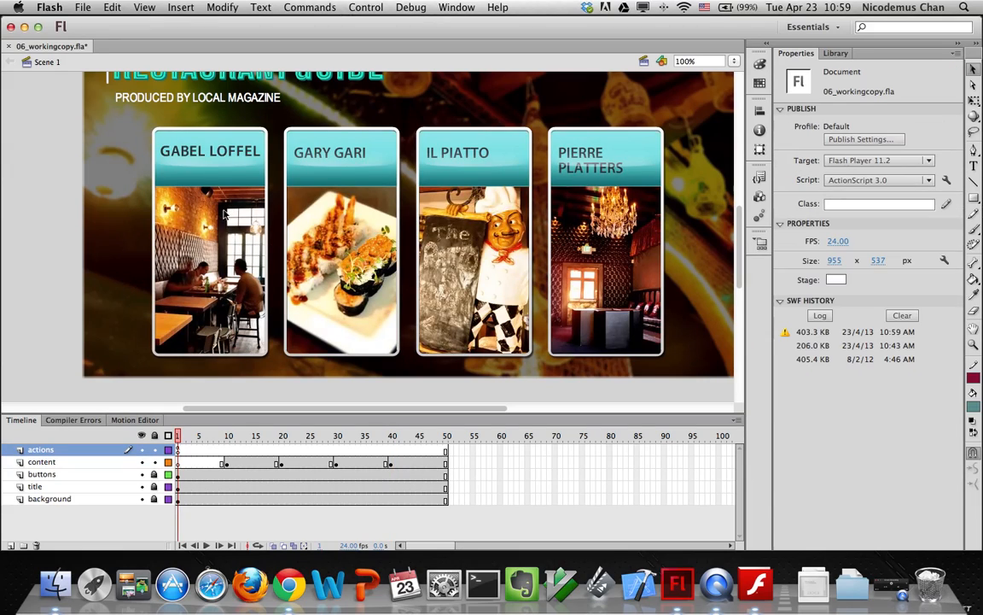
left_click(835, 54)
left_click(796, 53)
Unlock the buttons layer and confirm the Gabel Loffel button's instance name is gabelloffel_btn
left_click(155, 474)
left_click(177, 476)
left_click(200, 253)
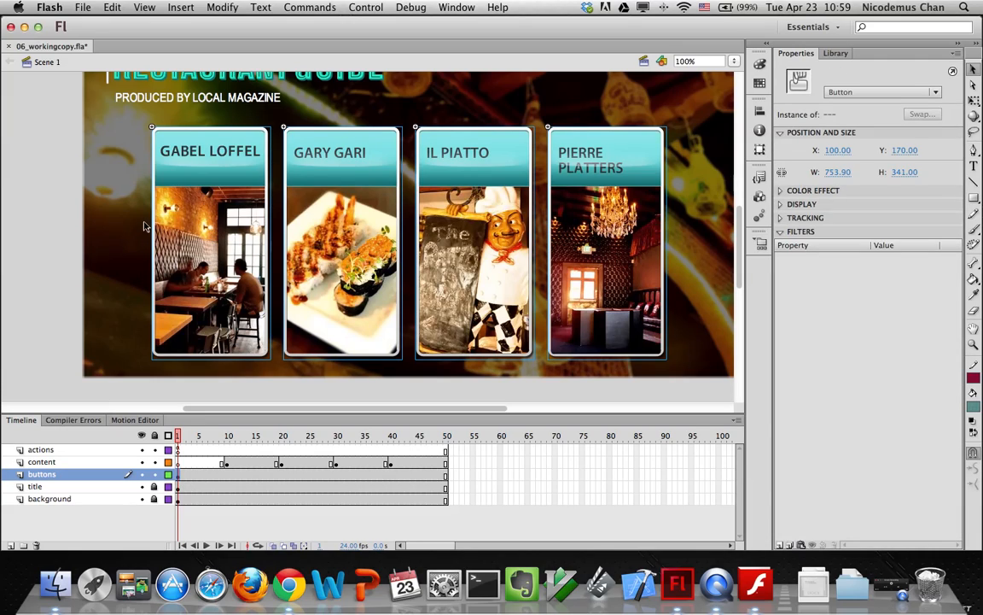
left_click(126, 201)
left_click(191, 209)
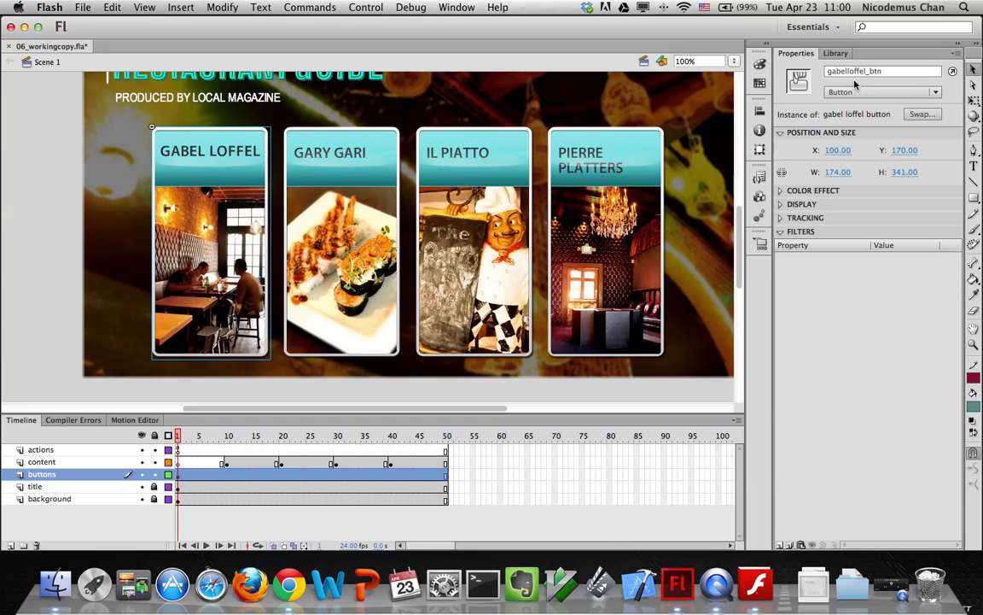
left_click(175, 449)
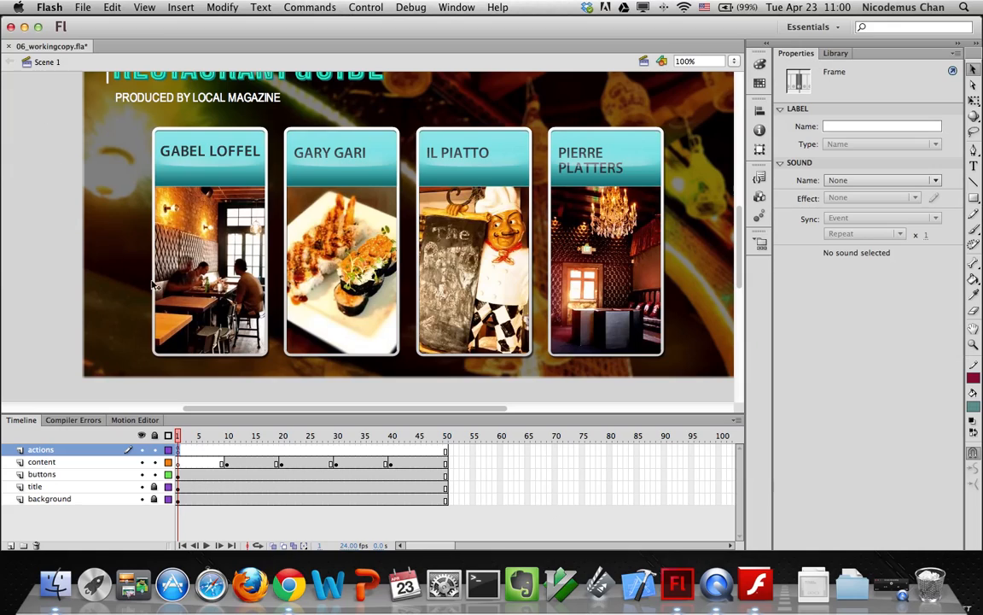
Insert the missing 'f' on line 5 so the script reads gabelloffel_btn
key("alt+F9")
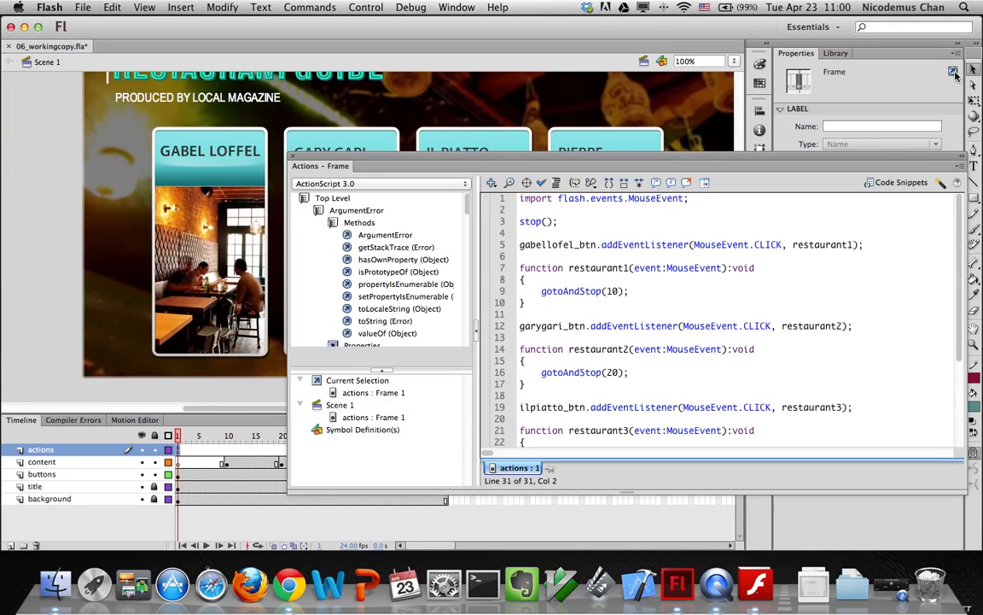
left_click(562, 246)
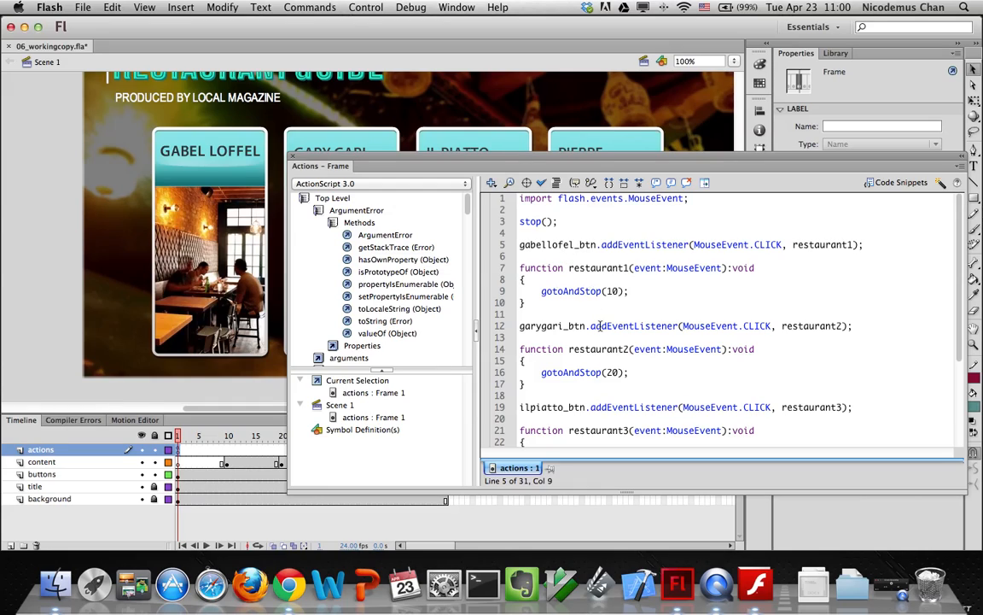
type("f")
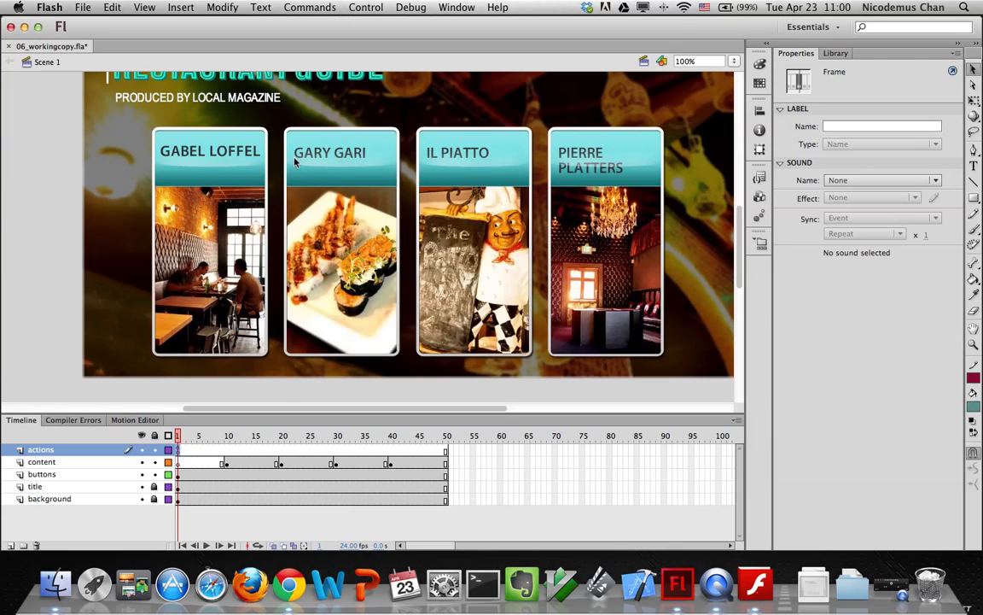
left_click(293, 158)
key("super+Return")
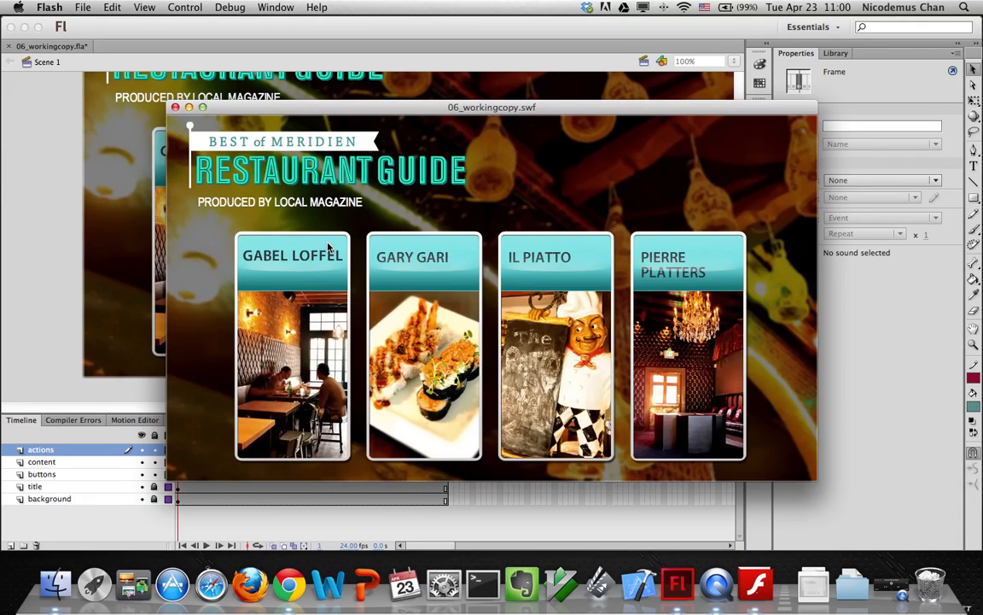
left_click(263, 244)
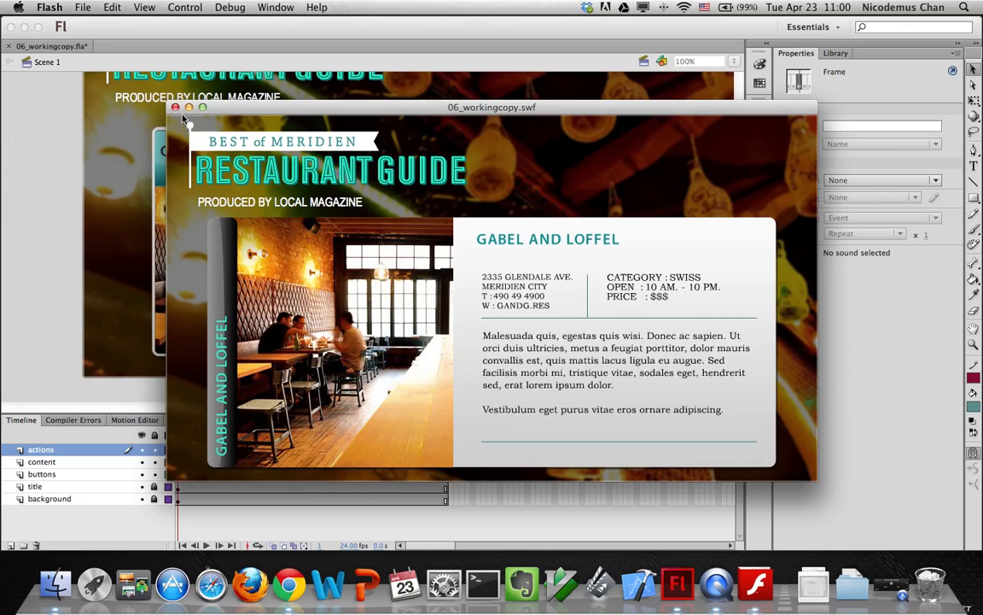
left_click(175, 108)
key("super+Return")
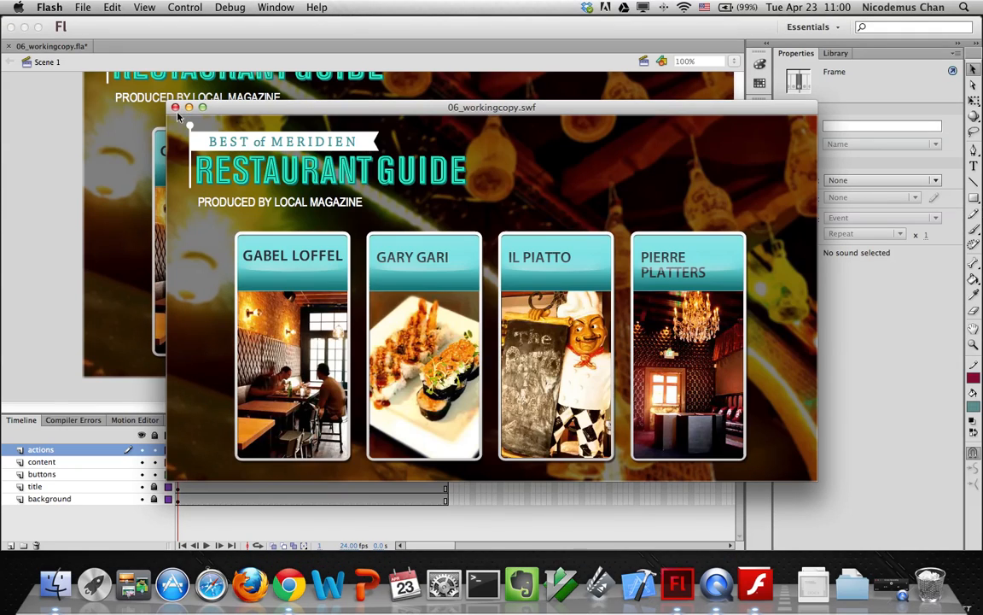
left_click(454, 296)
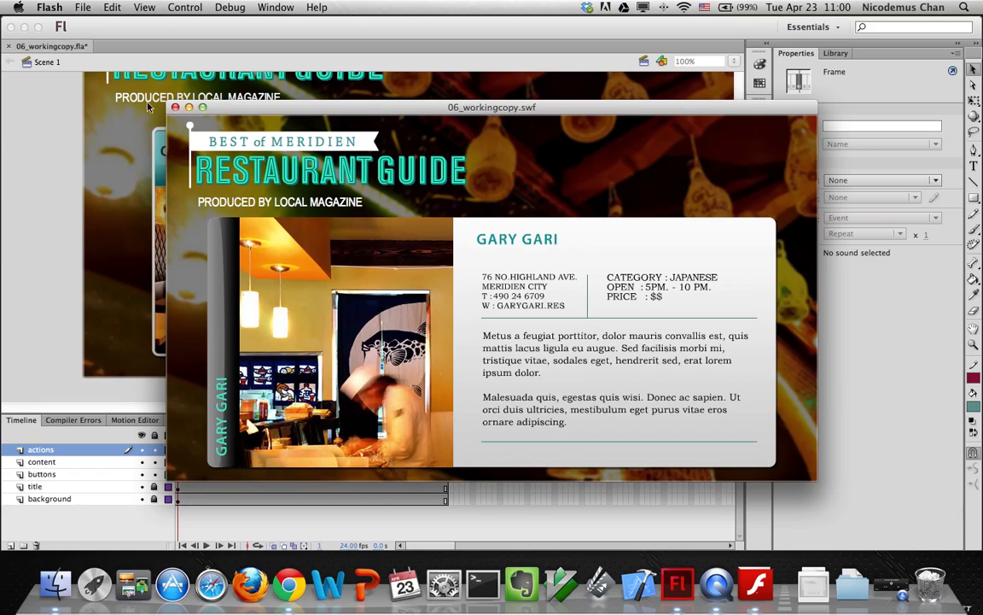
left_click(174, 108)
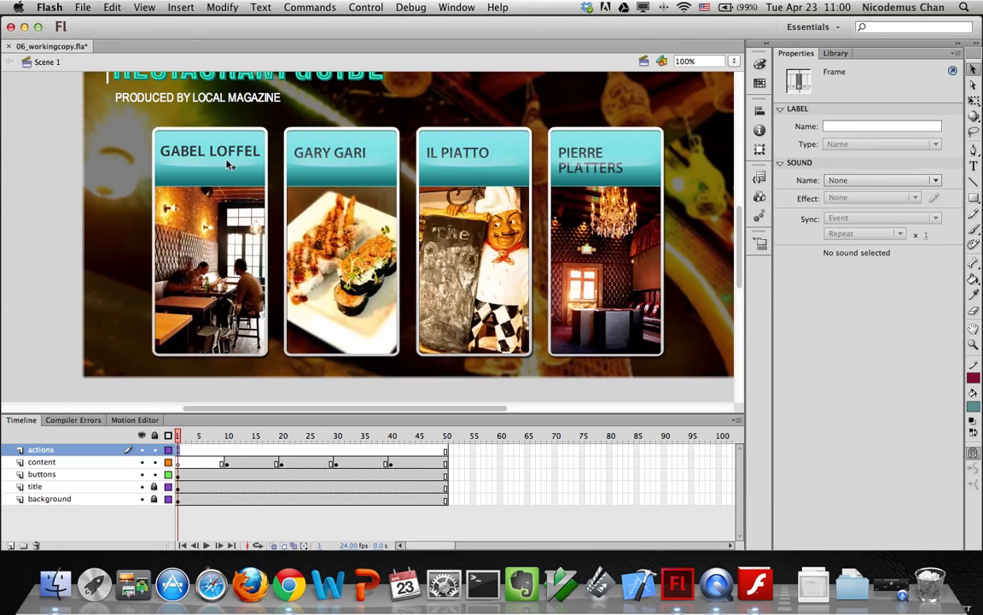
Review the gotoAndStop calls, move the Actions panel aside, and select content frame 10
left_click(954, 72)
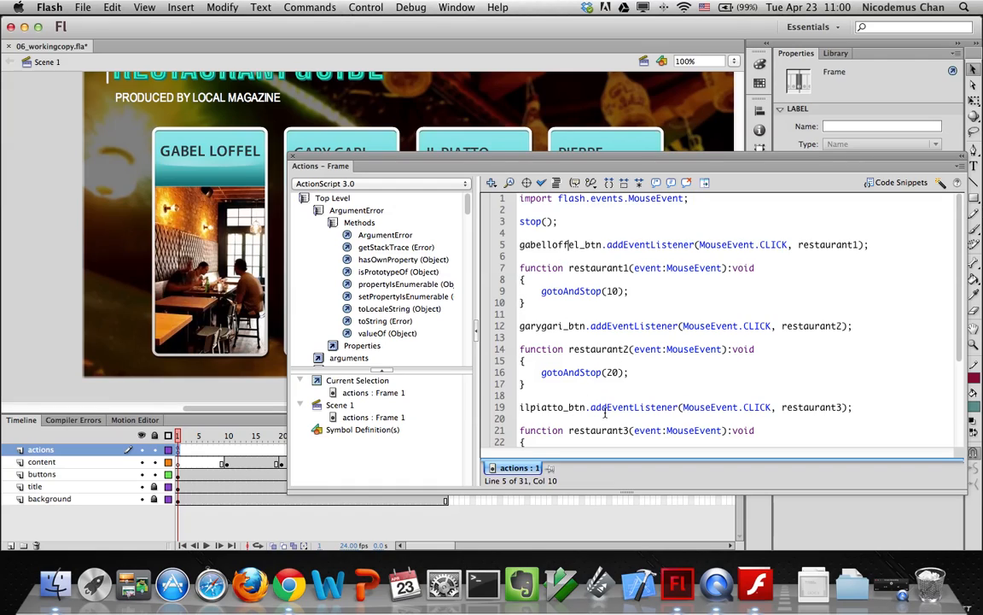
scroll(605, 412, "down", 5)
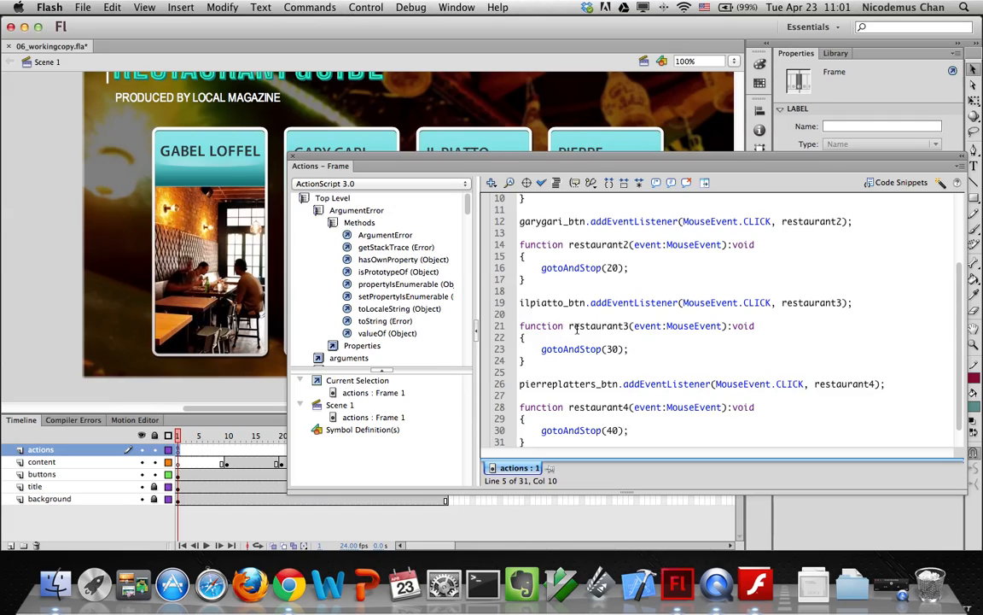
left_click(250, 434)
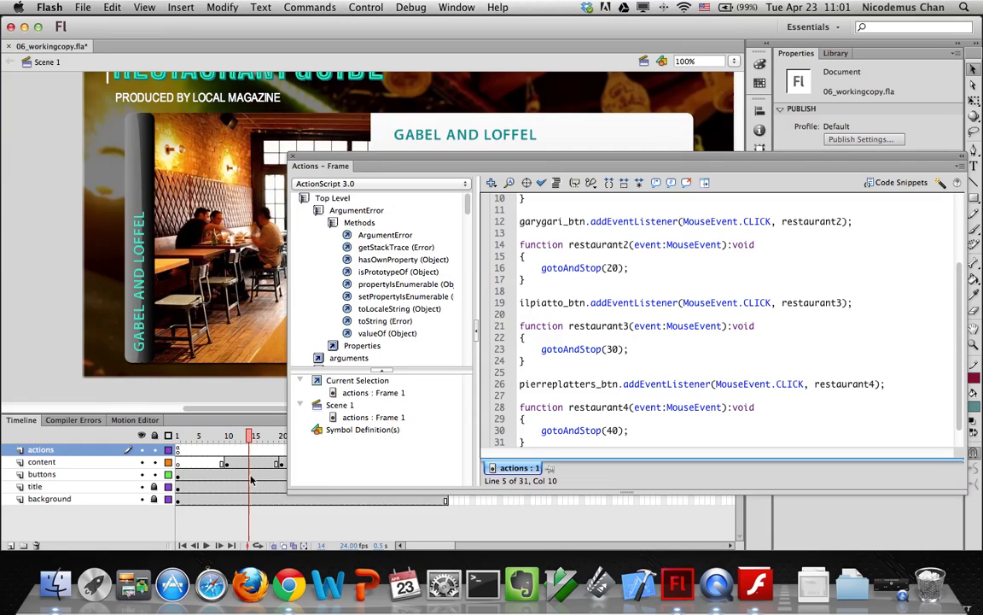
left_click(366, 157)
left_click_drag(366, 157, 236, 97)
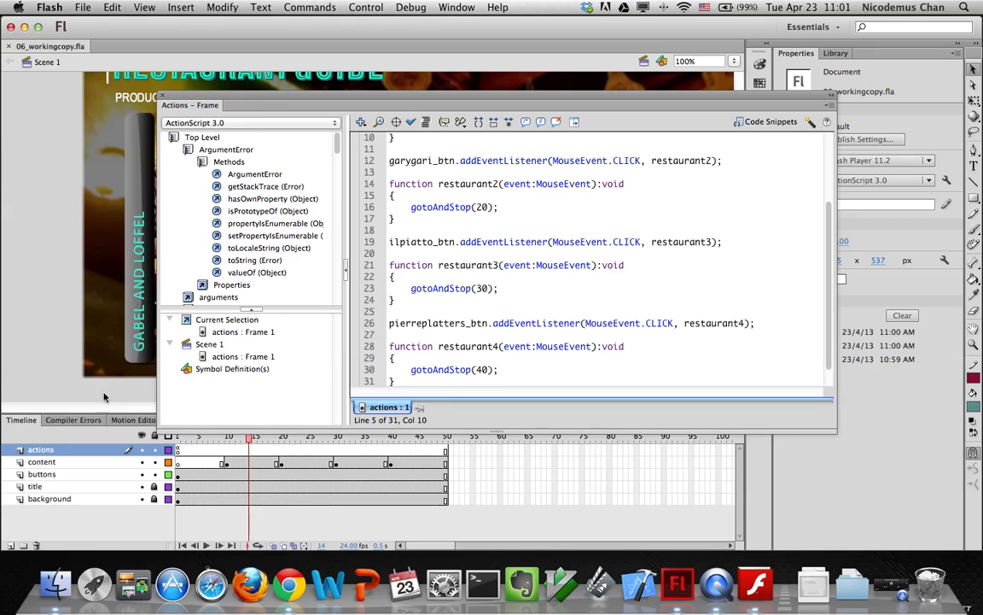
left_click(227, 463)
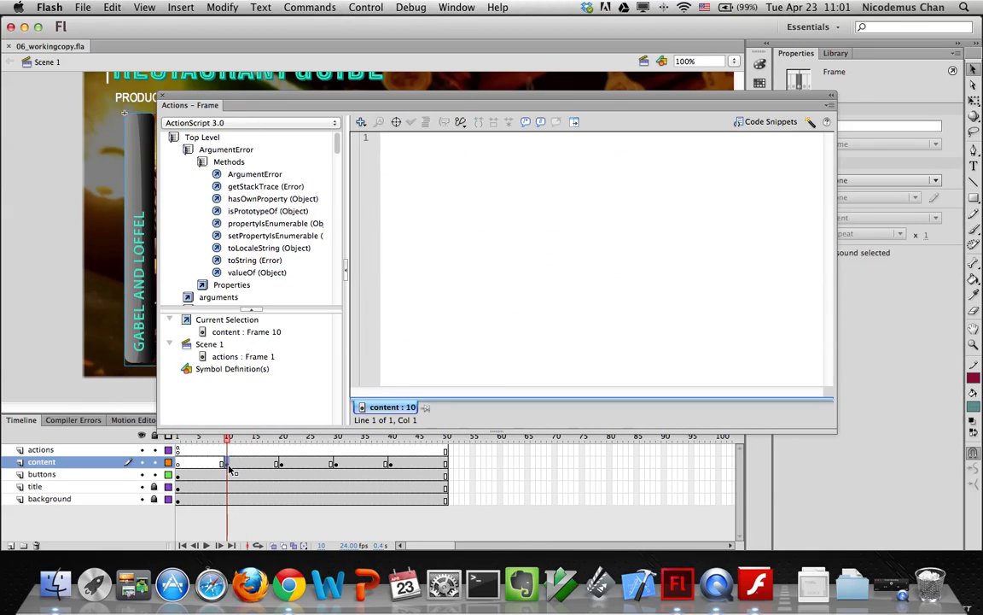
Label content-layer frames 10 and 20 as label1 and label2
left_click(160, 94)
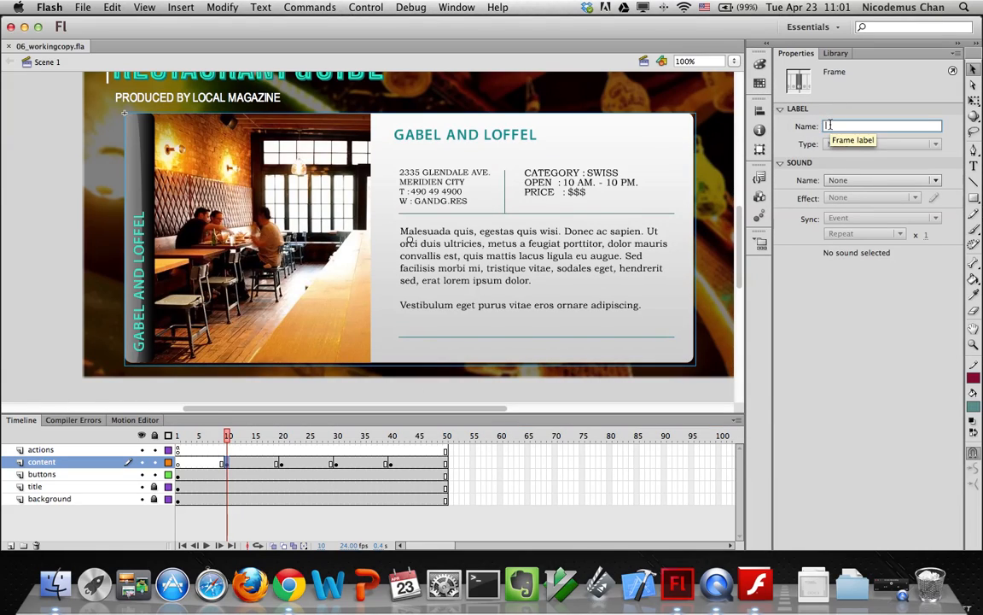
left_click(830, 126)
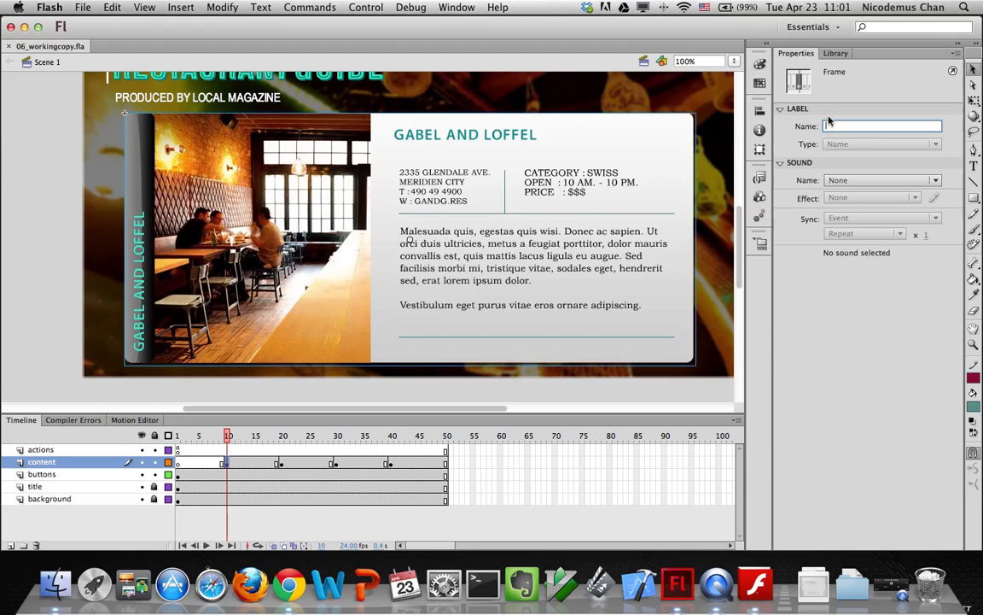
type("label1")
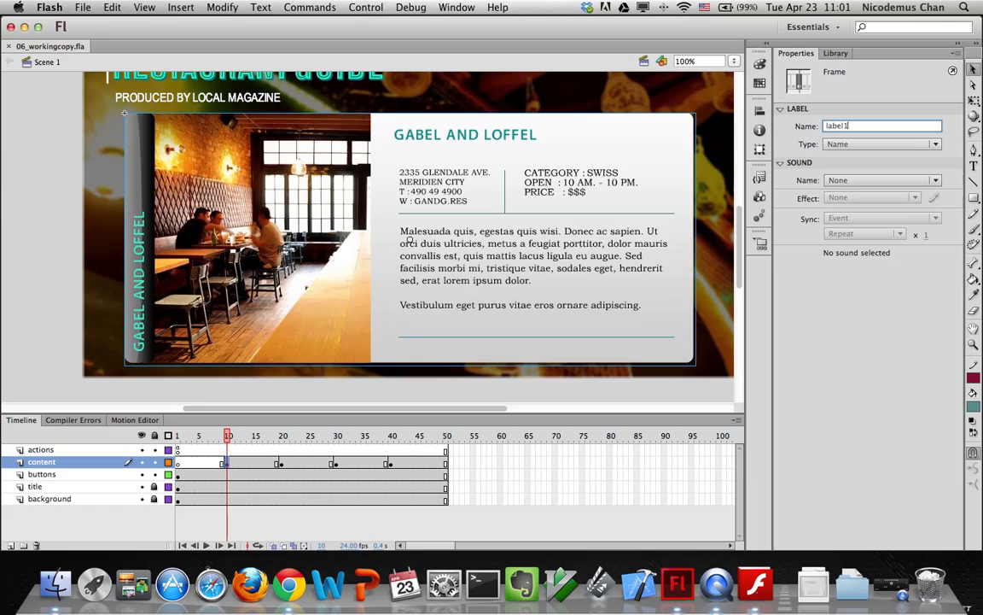
key("Return")
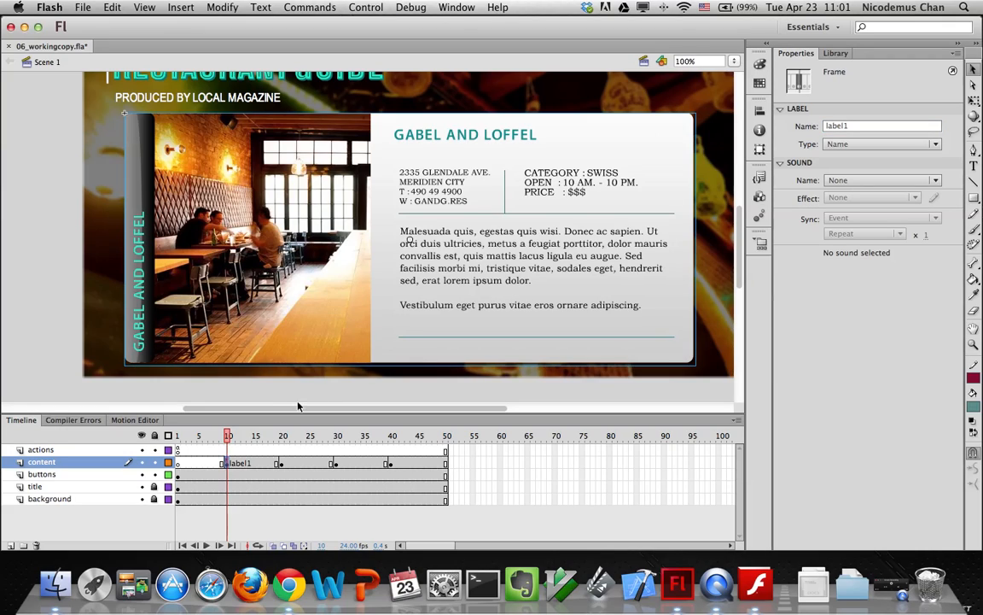
left_click(280, 463)
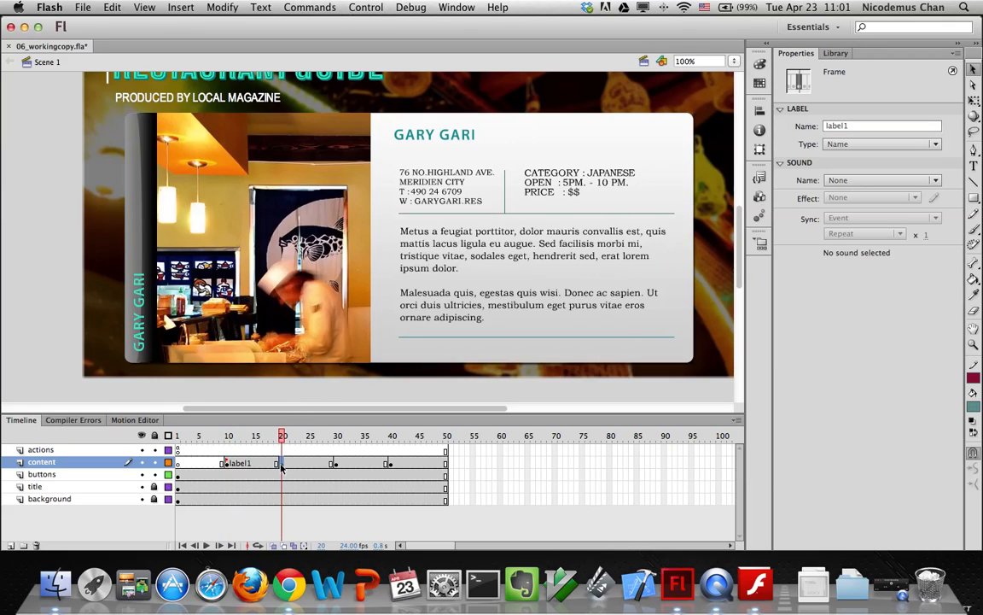
left_click(860, 127)
type("label2")
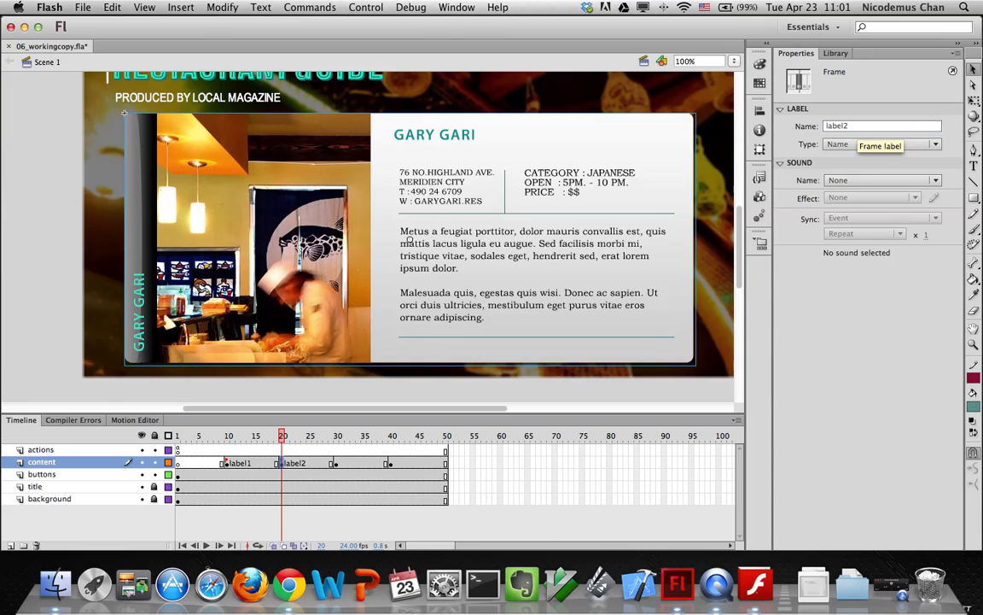
key("Return")
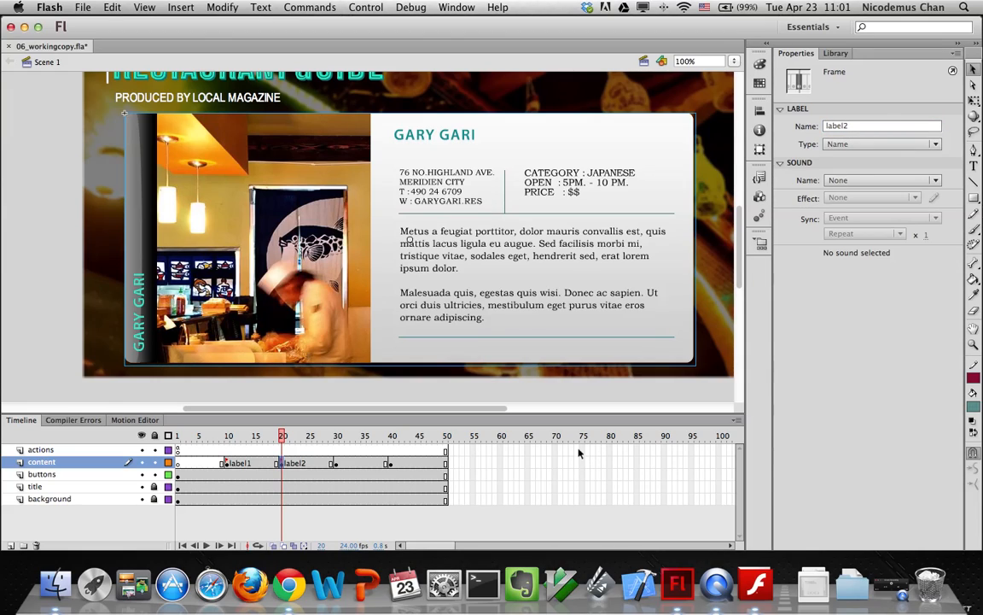
Label content-layer frames 30 and 40 as label3 and label4
left_click(334, 463)
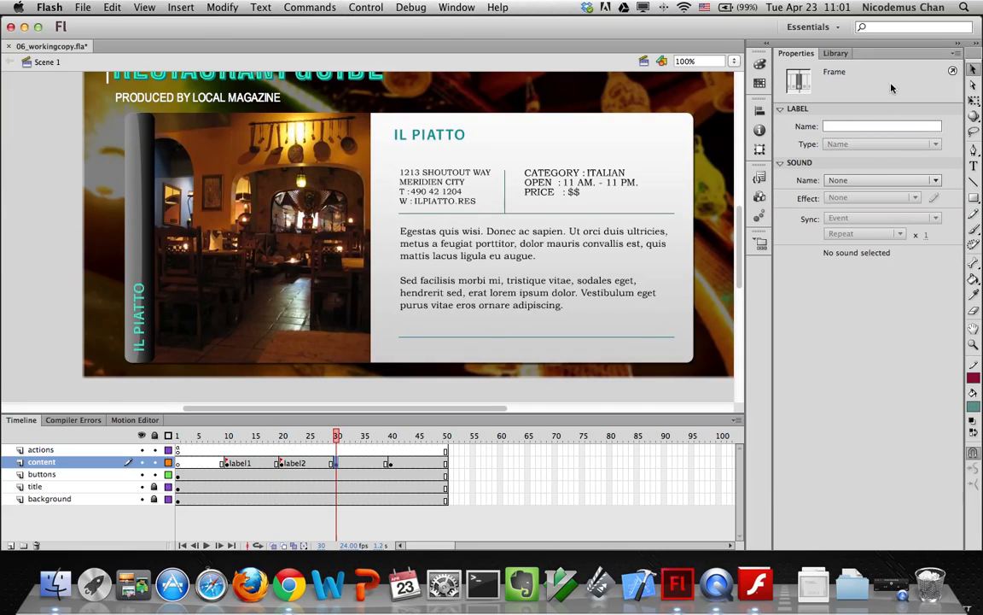
left_click(855, 127)
type("label3")
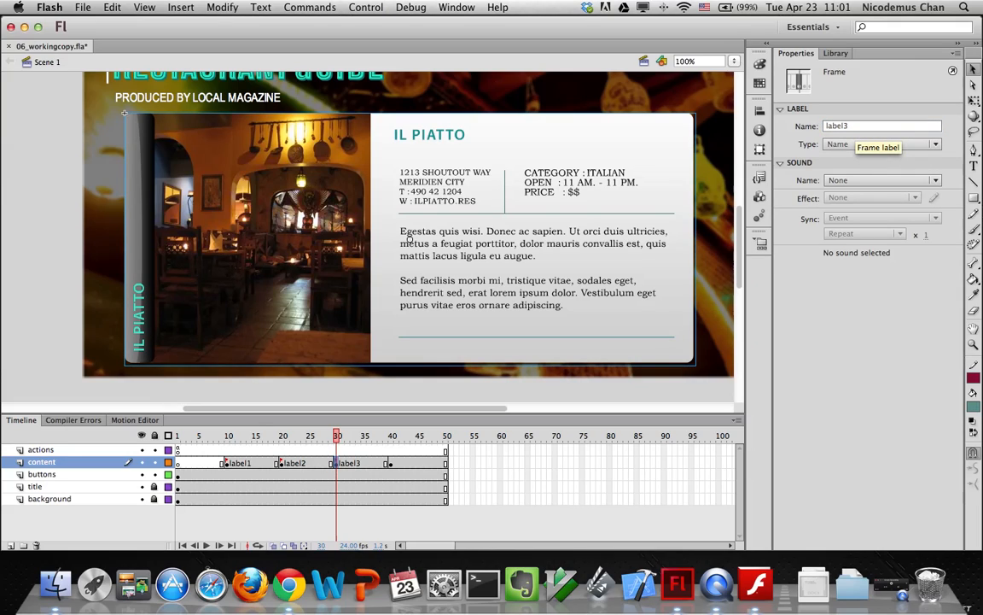
key("Return")
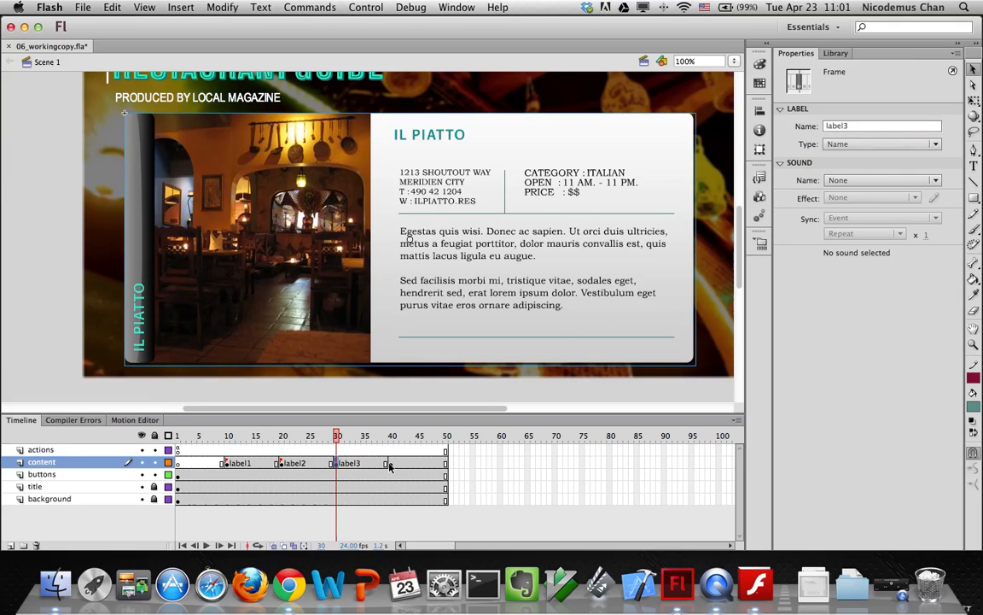
left_click(391, 463)
left_click(839, 126)
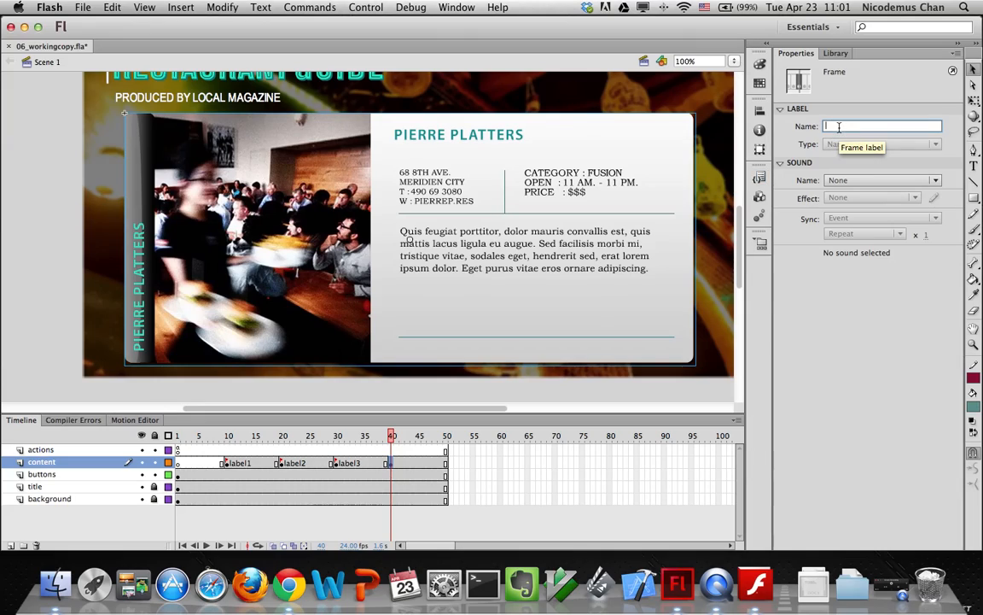
type("label4")
key("Return")
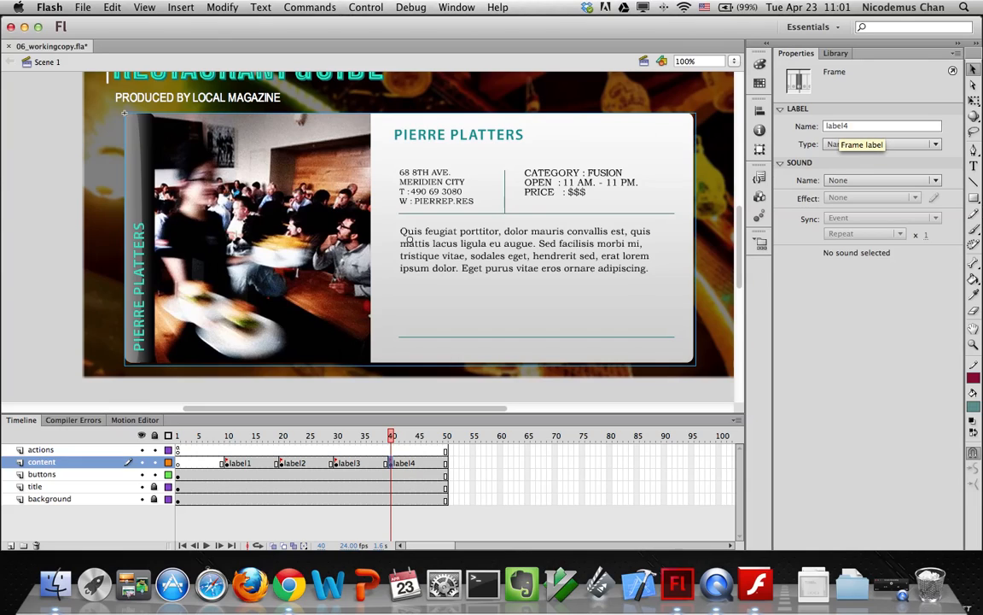
In the frame 1 script, change gotoAndStop targets 10 and 20 to label1 and label2
left_click(178, 452)
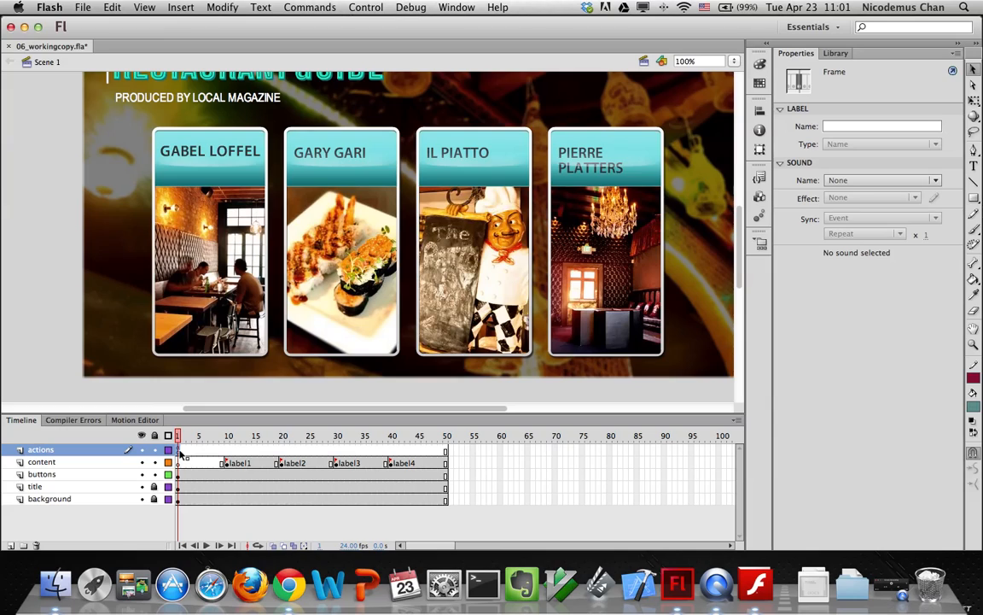
right_click(179, 453)
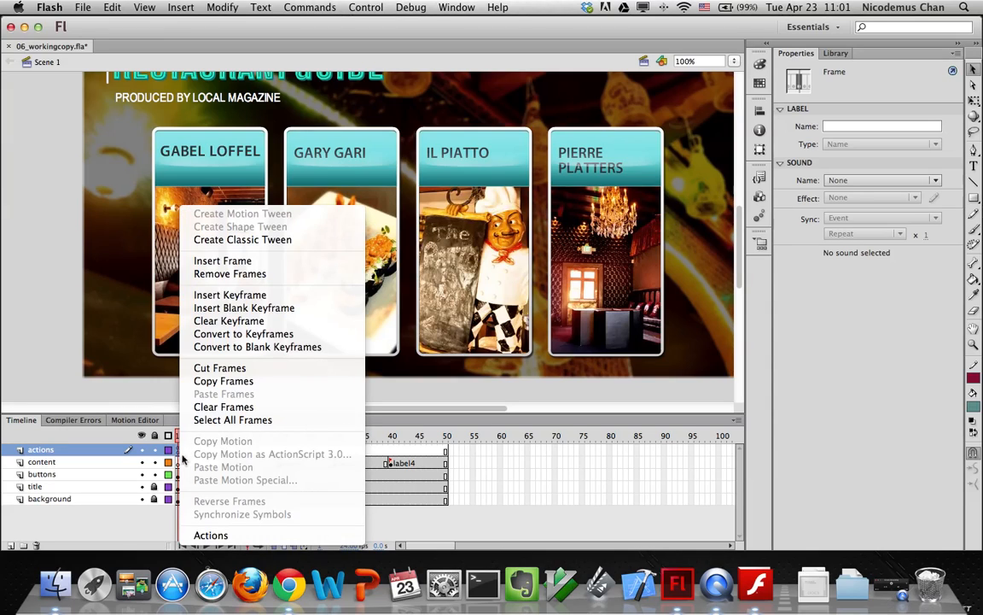
left_click(205, 534)
left_click(479, 230)
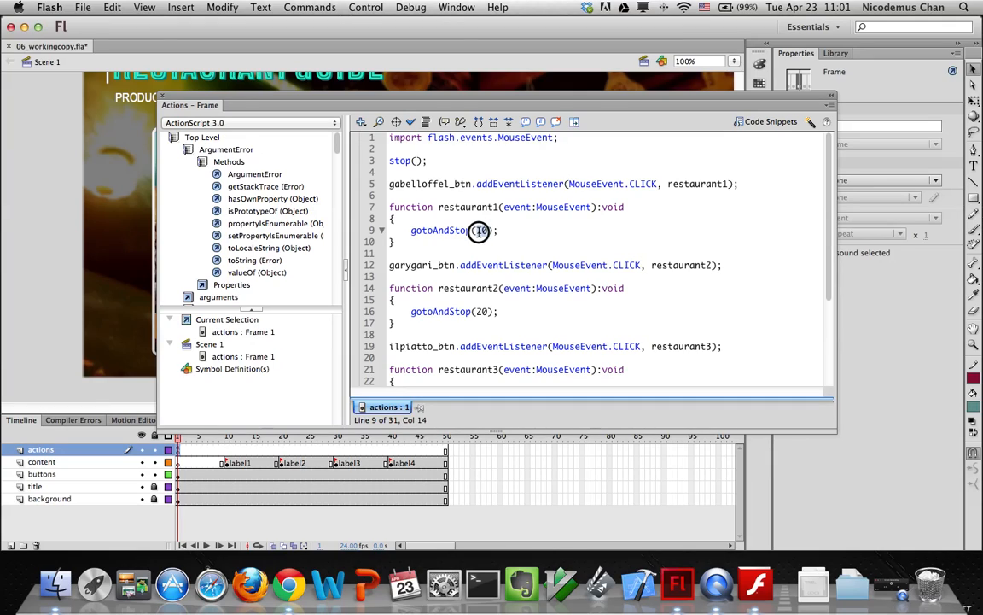
key("Delete")
key("Delete")
type("label1")
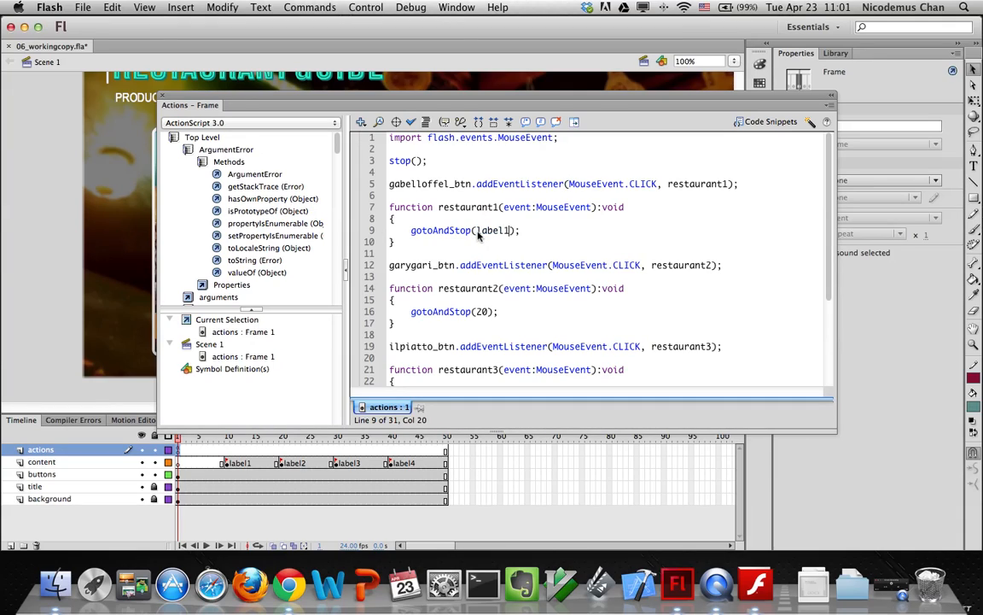
left_click(487, 312)
key("BackSpace")
type("label2")
Replace gotoAndStop targets 30 and 40 with label3 and label4
scroll(488, 312, "down", 5)
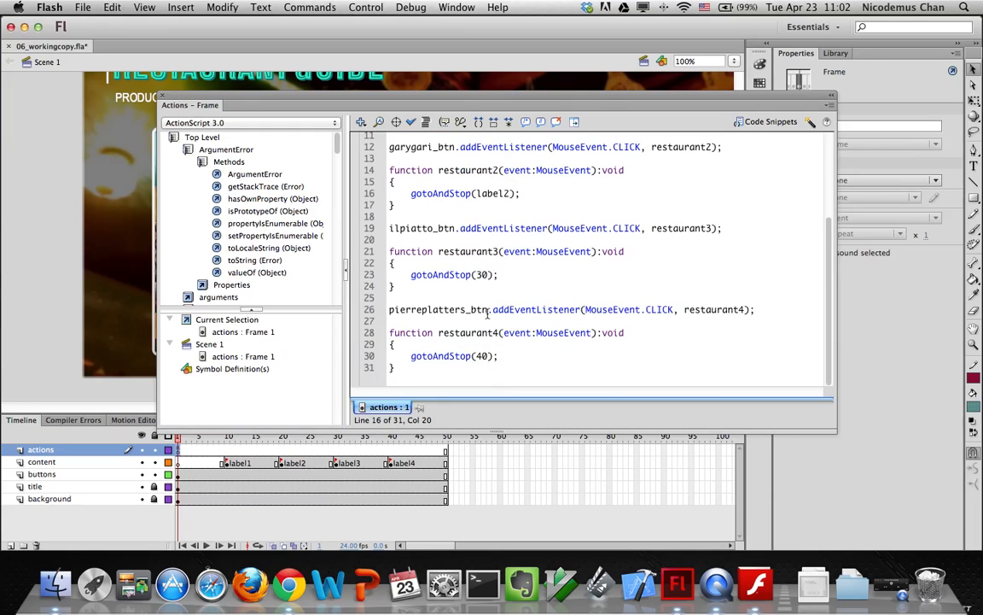
key("BackSpace")
key("BackSpace")
type("label3")
left_click(491, 356)
key("BackSpace")
key("BackSpace")
type("label4")
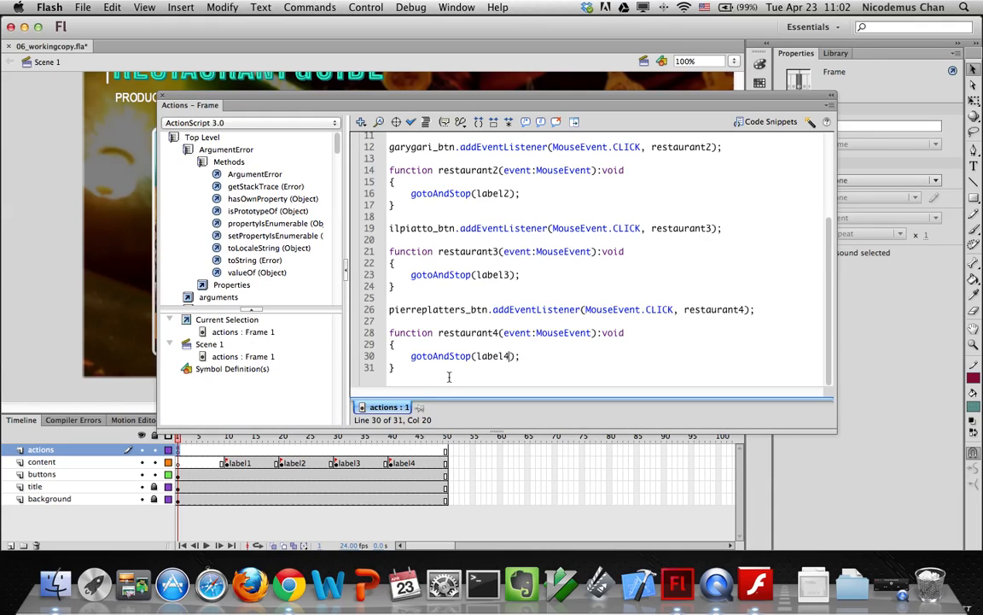
left_click(163, 98)
Test with Cmd+Enter, close the SWF, and jump to the label1 error on line 9
key("super+Return")
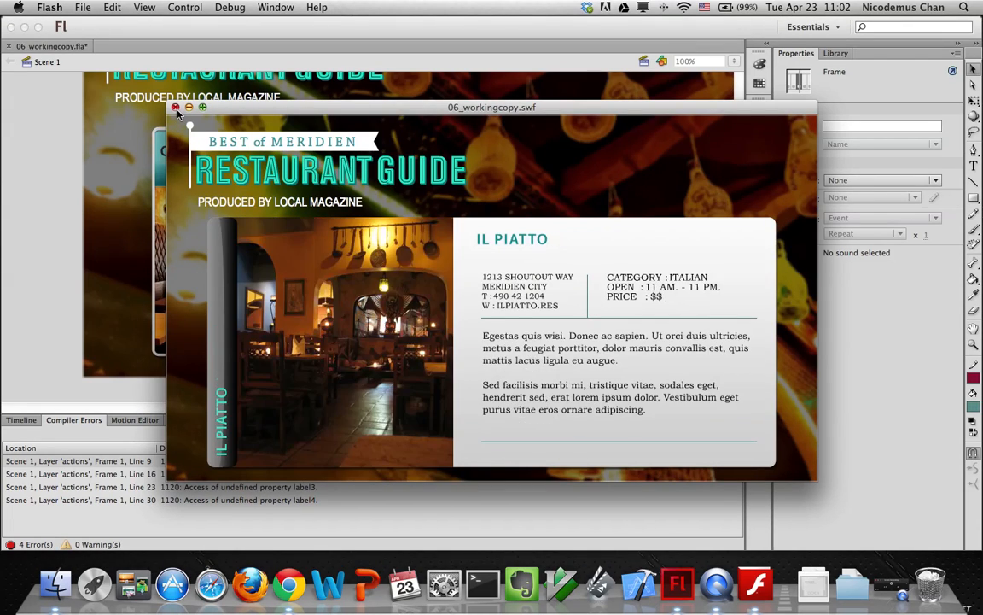
left_click(176, 108)
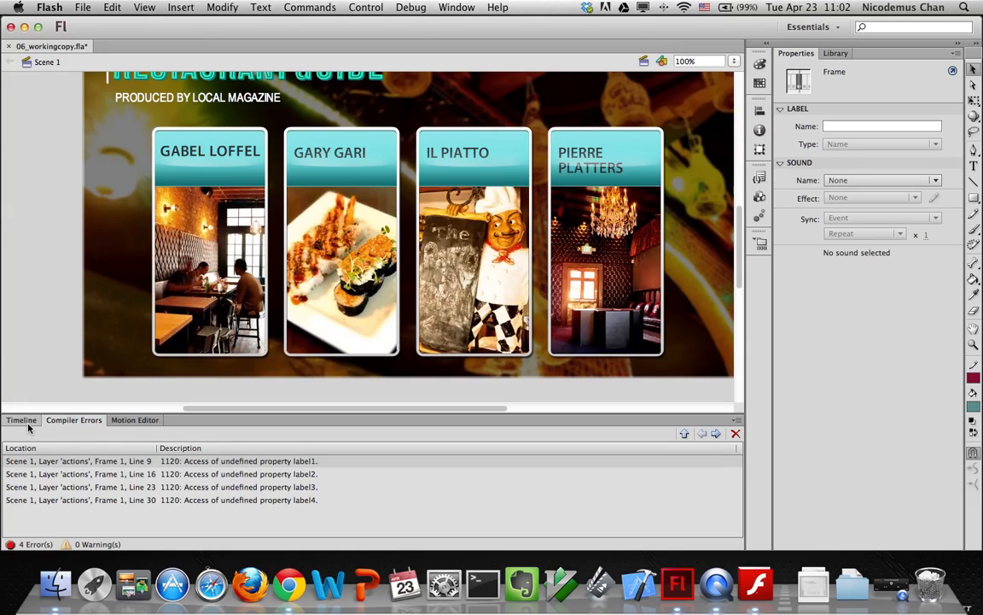
double_click(68, 464)
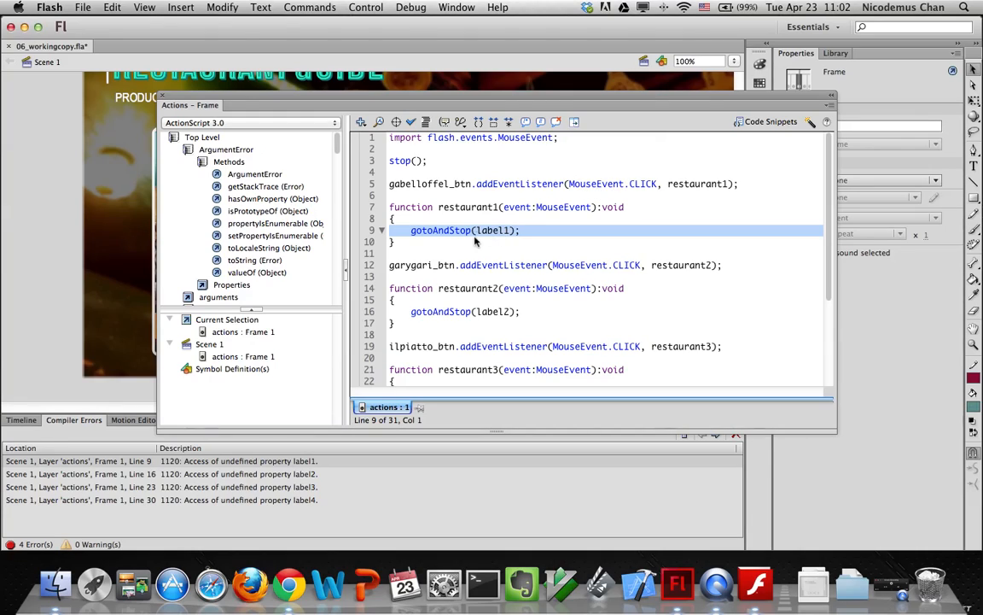
Wrap label1 and label2 in double quotes on lines 9 and 16
left_click(475, 232)
type("\"")
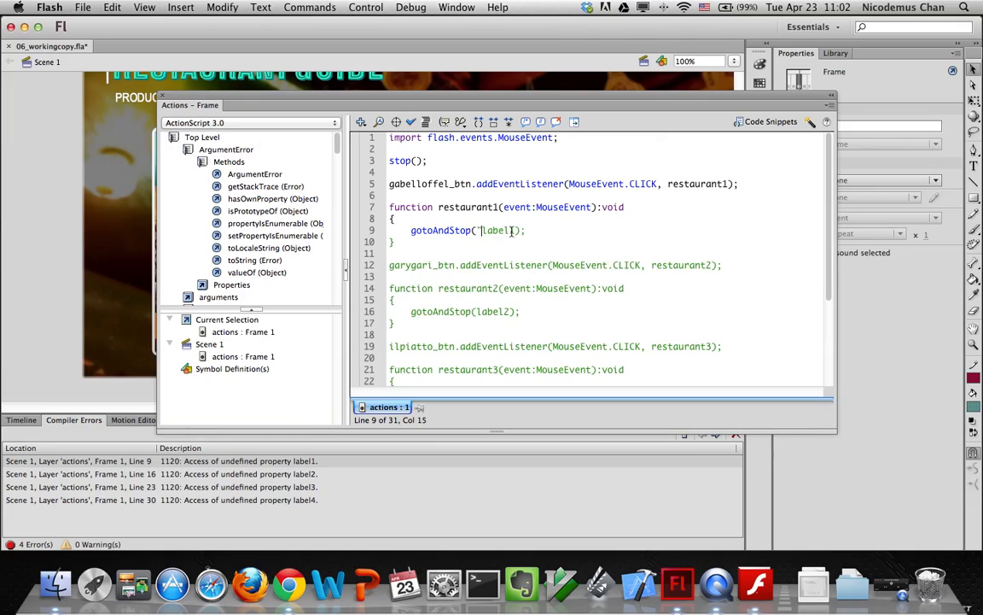
left_click(518, 230)
type("\"")
left_click(479, 312)
type("\"")
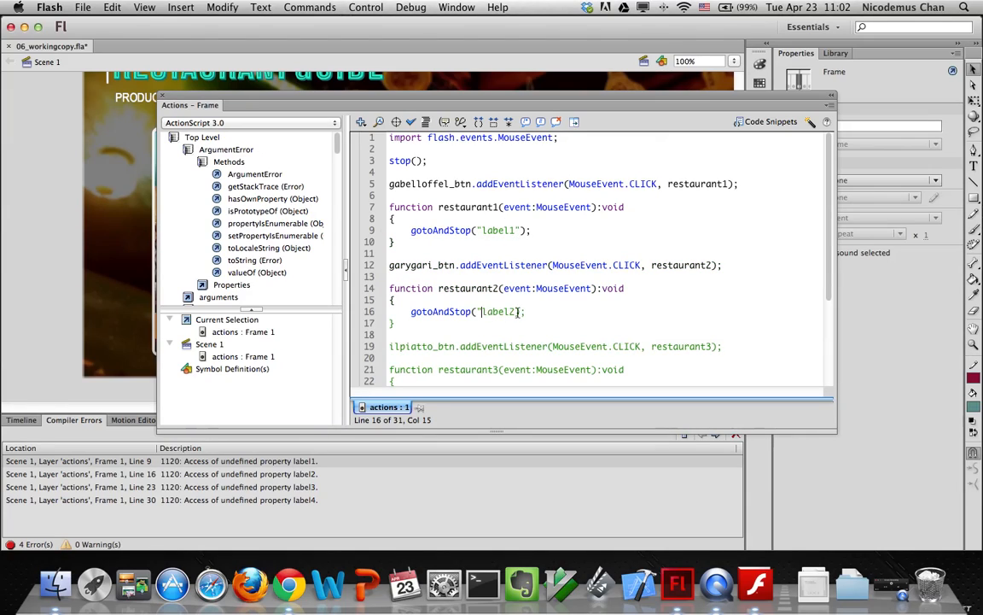
type("\"")
Quote label3 and label4 on lines 23 and 30, then close the script editor
scroll(466, 282, "down", 3)
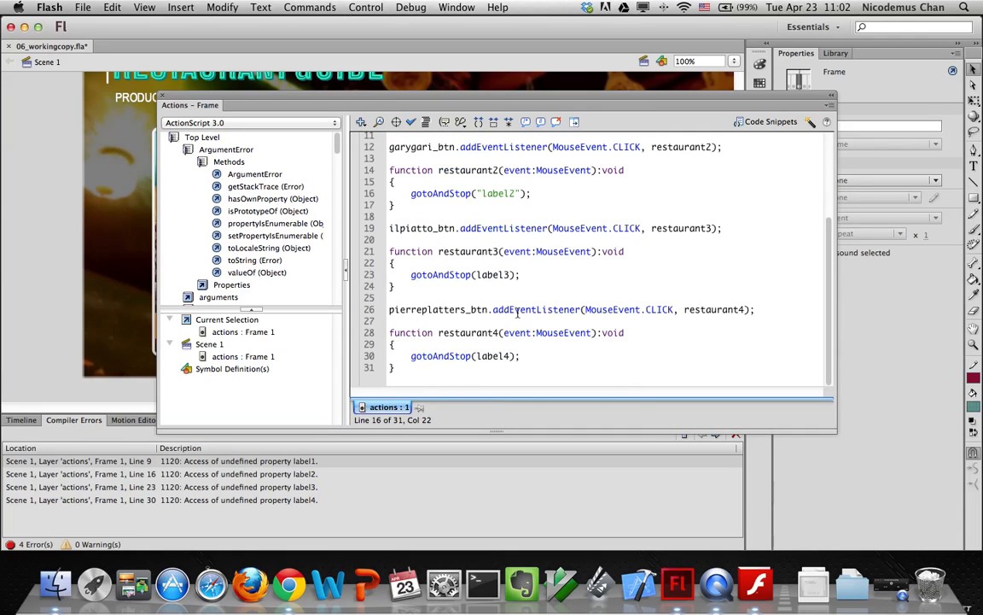
left_click(476, 274)
type("\"")
left_click(513, 274)
type("\"")
left_click(478, 355)
type("\"")
left_click(516, 356)
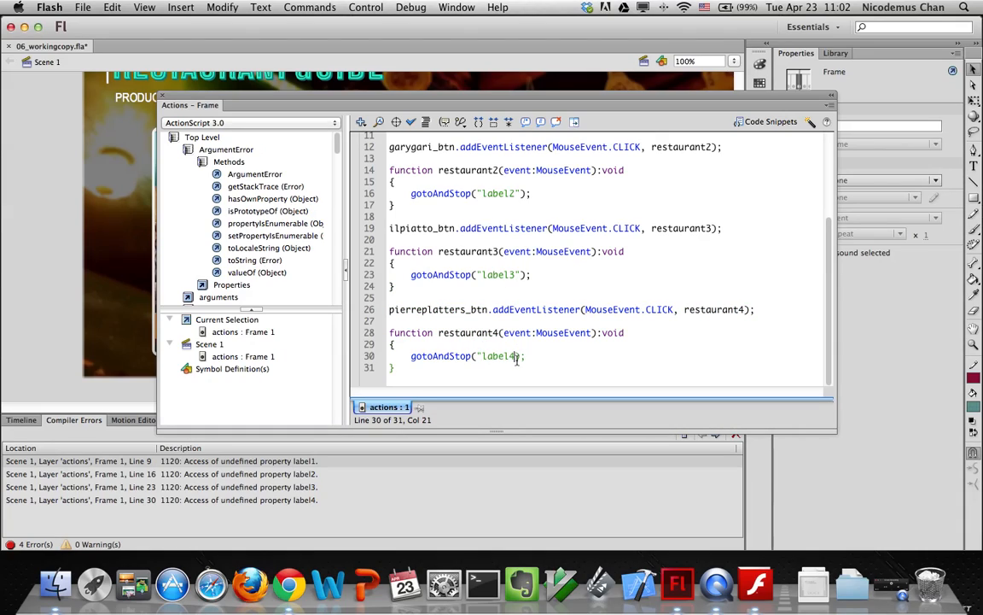
type("\"")
scroll(572, 350, "up", 5)
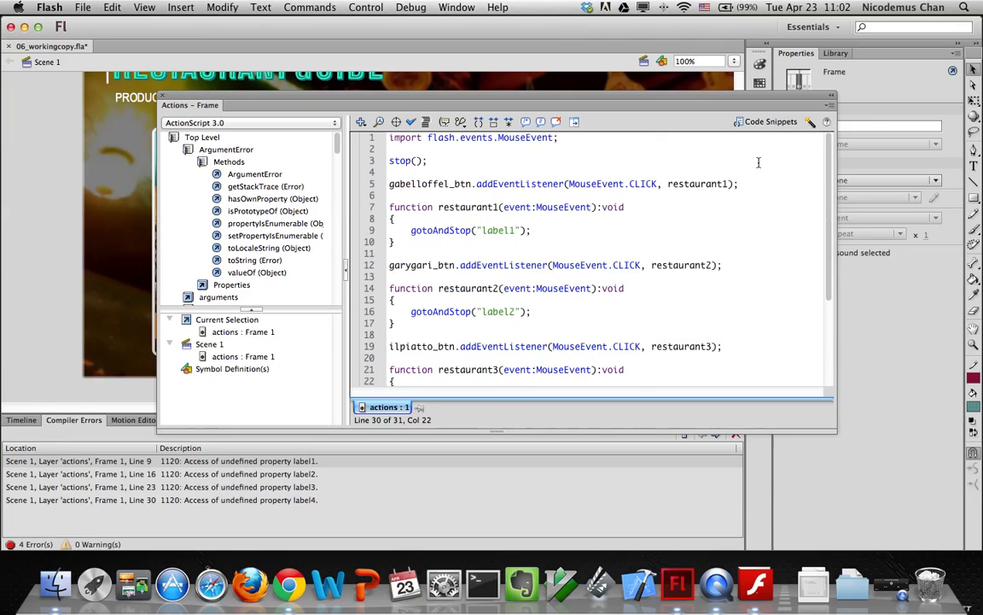
left_click(165, 95)
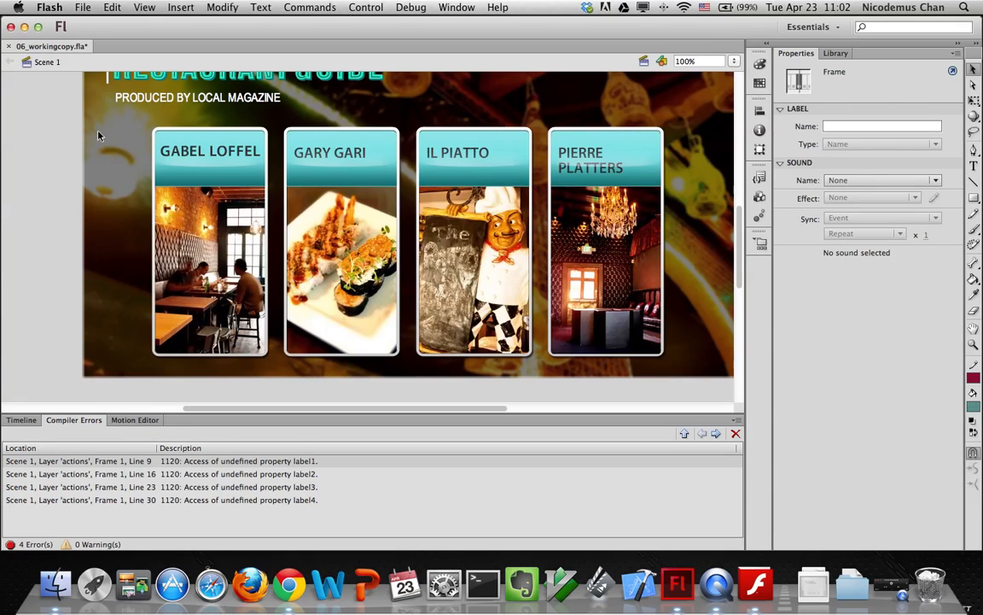
Test the movie and confirm Il Piatto opens its detail page
key("super+Return")
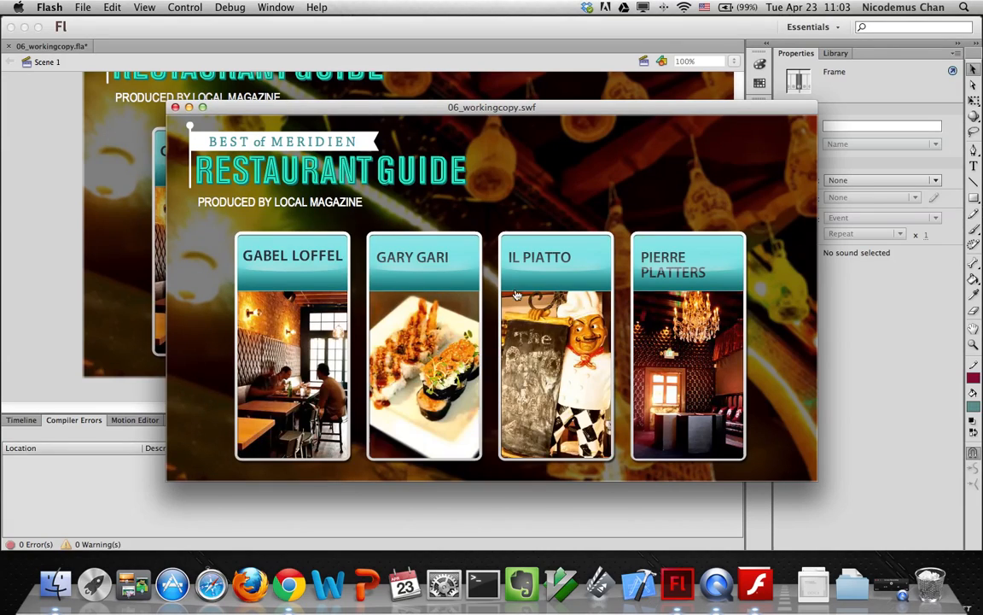
left_click(530, 292)
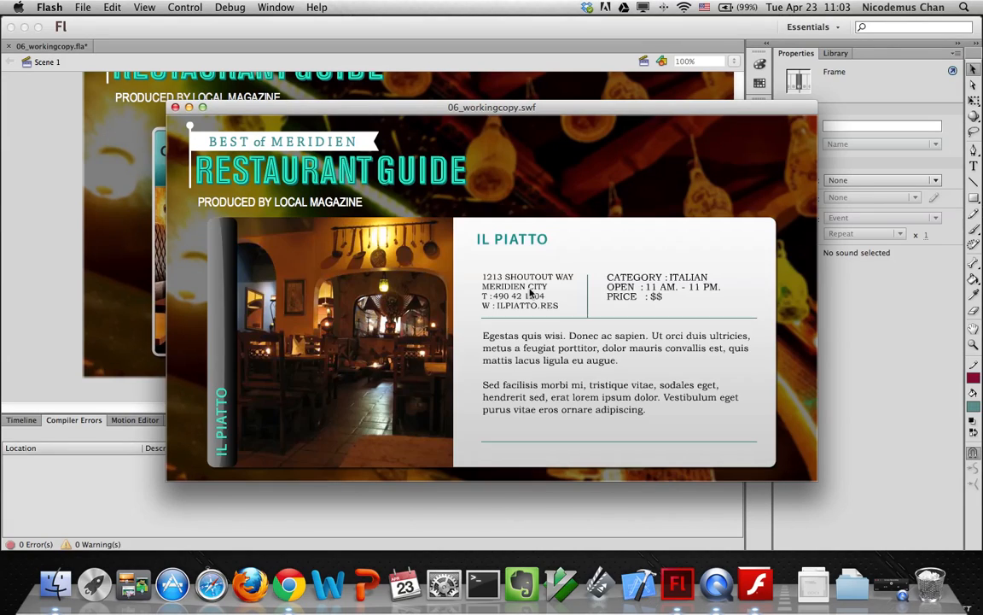
left_click(175, 108)
Test again to confirm Pierre Platters opens its detail page, then return to the timeline
left_click(549, 205)
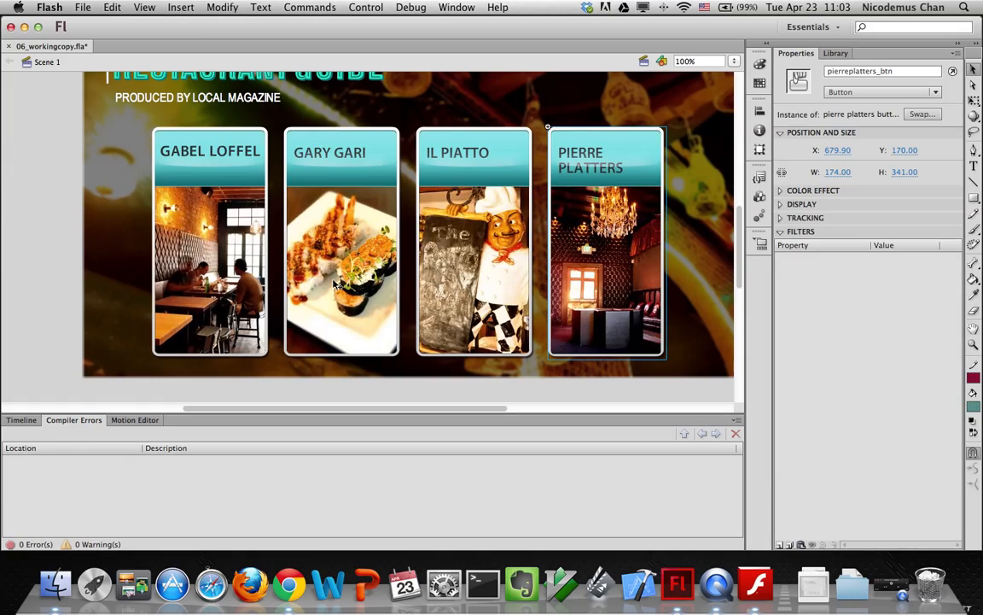
left_click(9, 295)
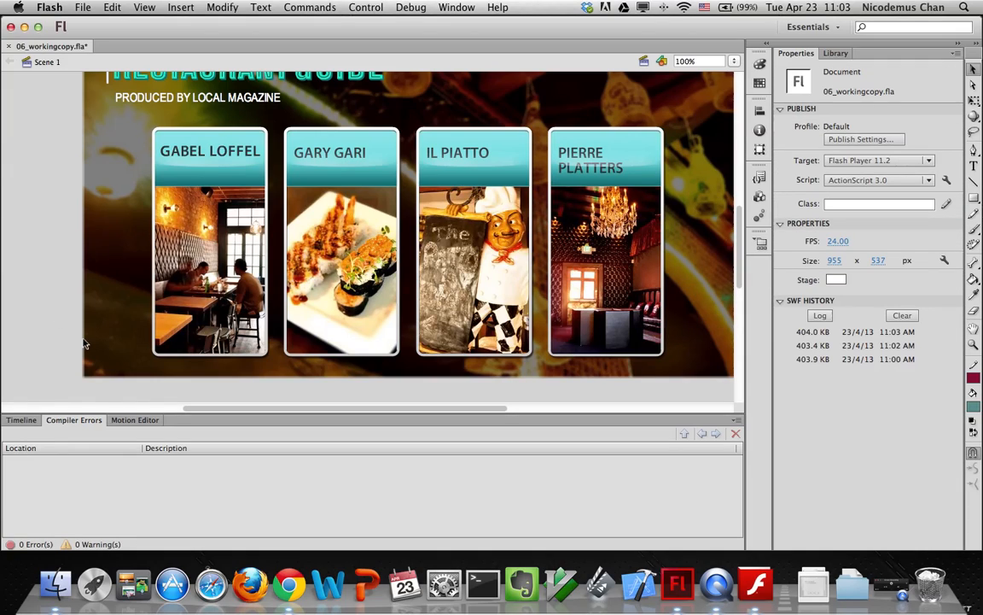
key("super+Return")
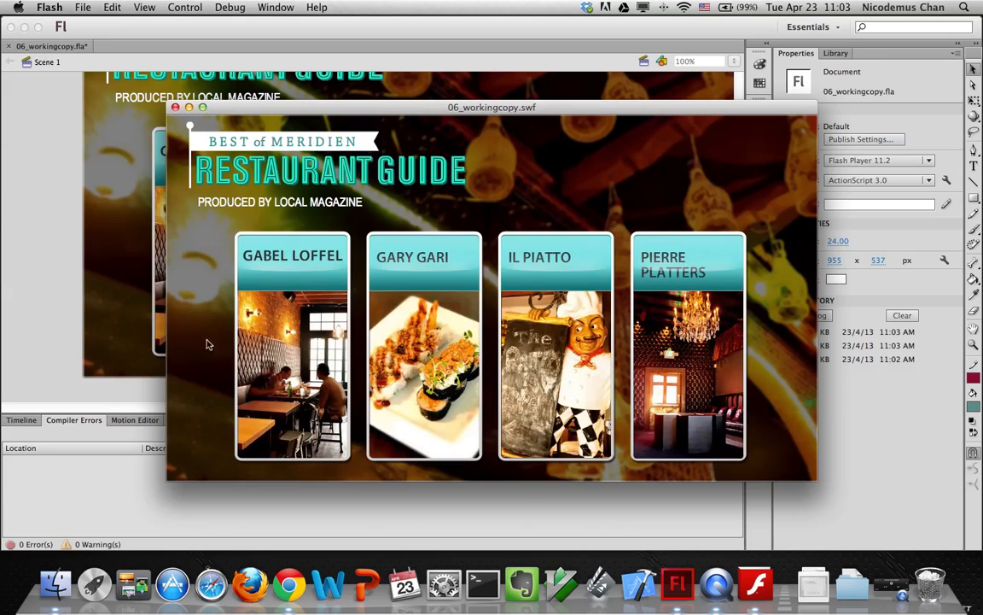
left_click(719, 337)
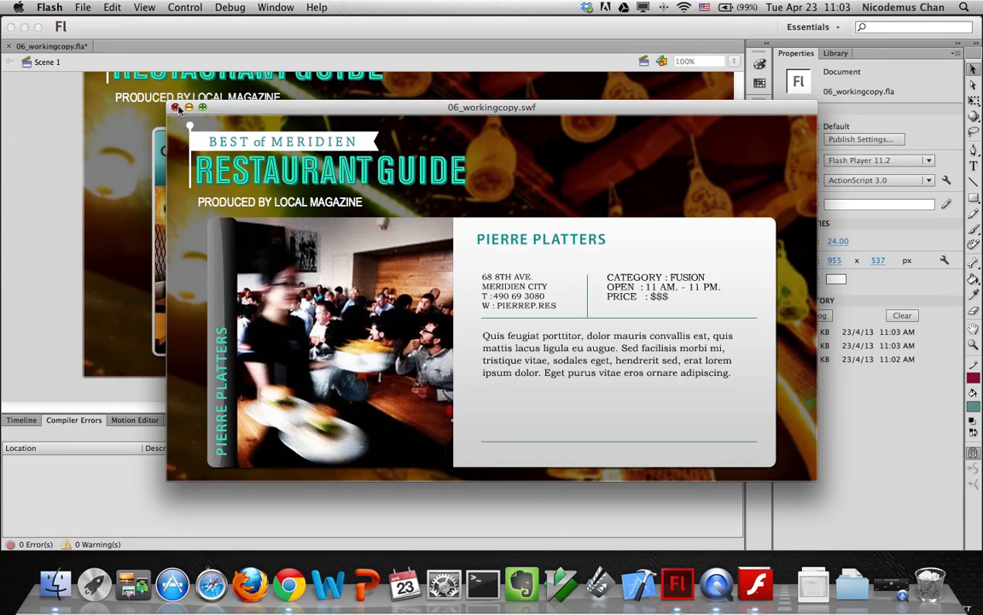
left_click(175, 106)
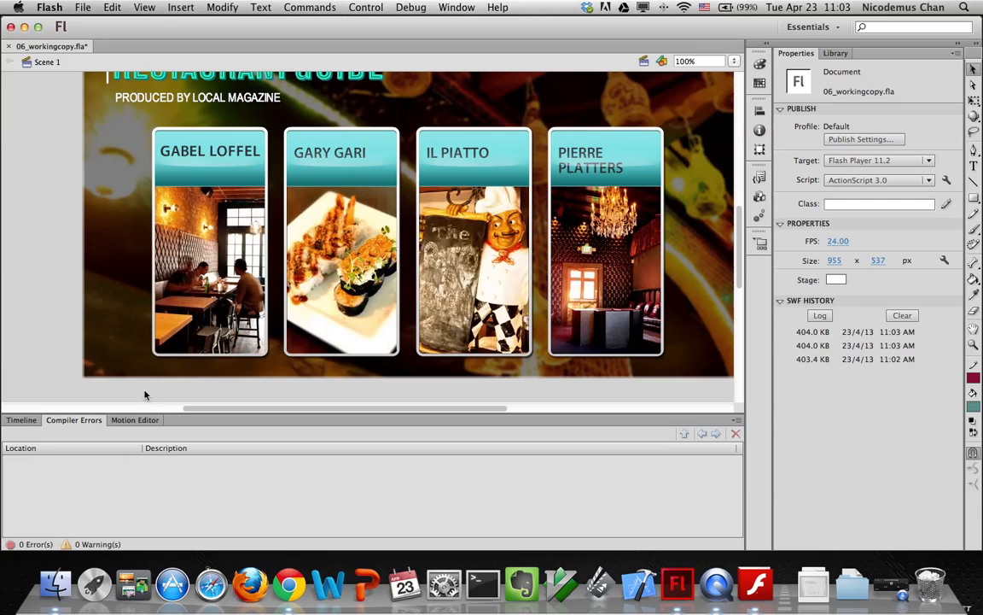
left_click(28, 419)
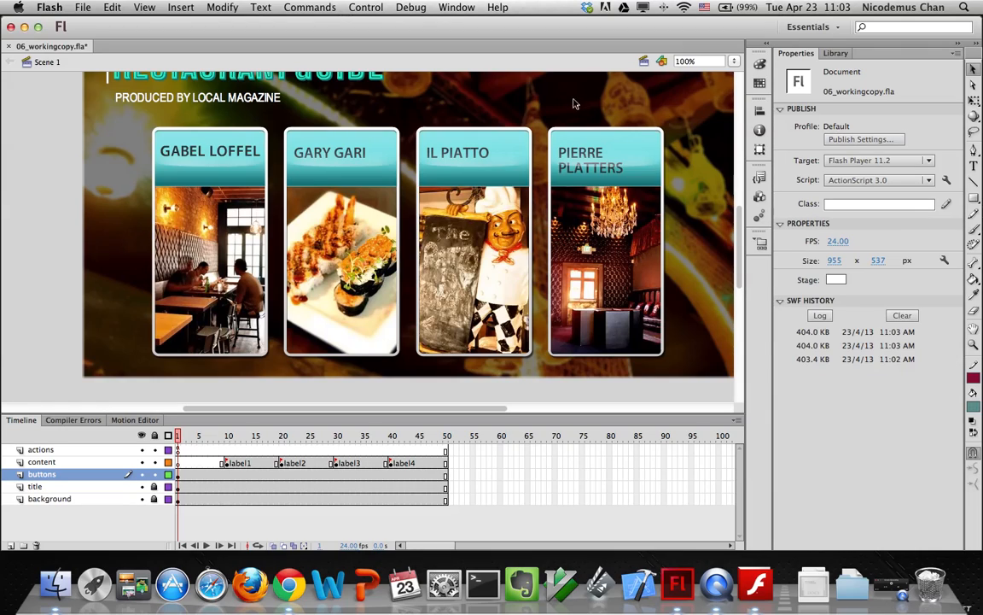
Drag the mainmenu button symbol from the Library onto the stage's top right
left_click(54, 476)
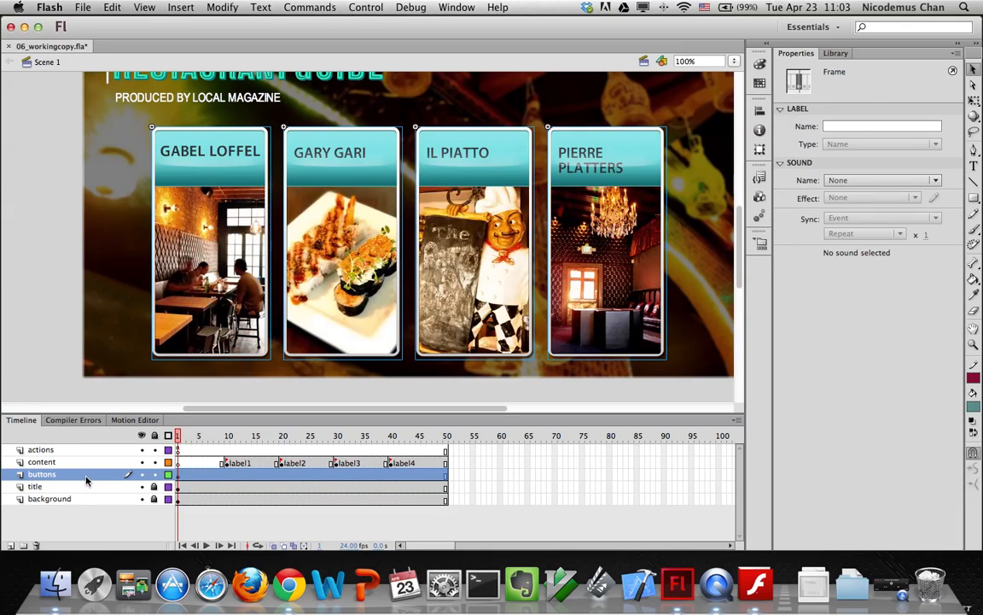
left_click(835, 55)
scroll(739, 200, "up", 5)
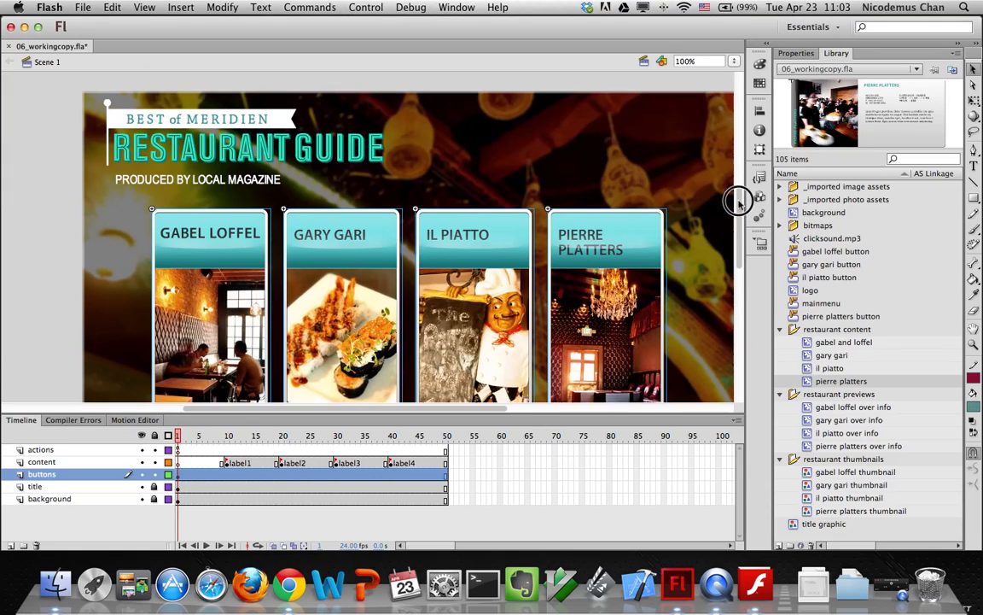
scroll(739, 200, "down", 3)
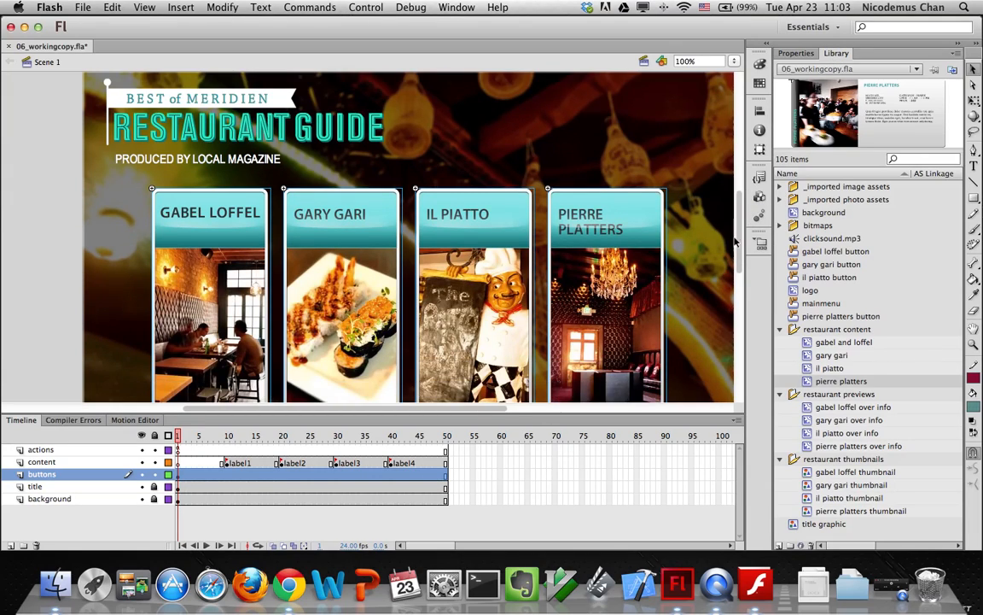
left_click(798, 304)
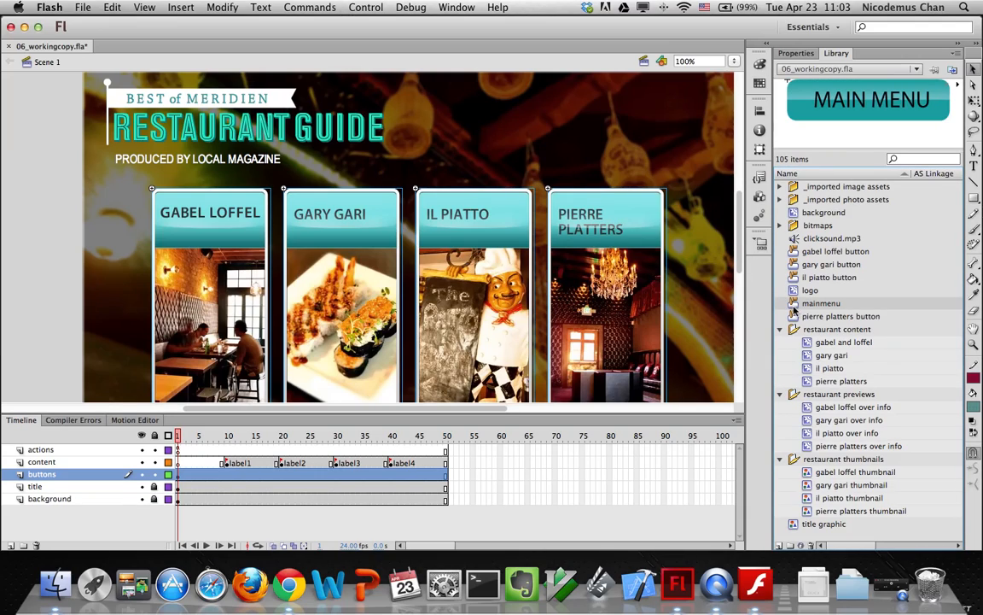
left_click_drag(796, 309, 624, 130)
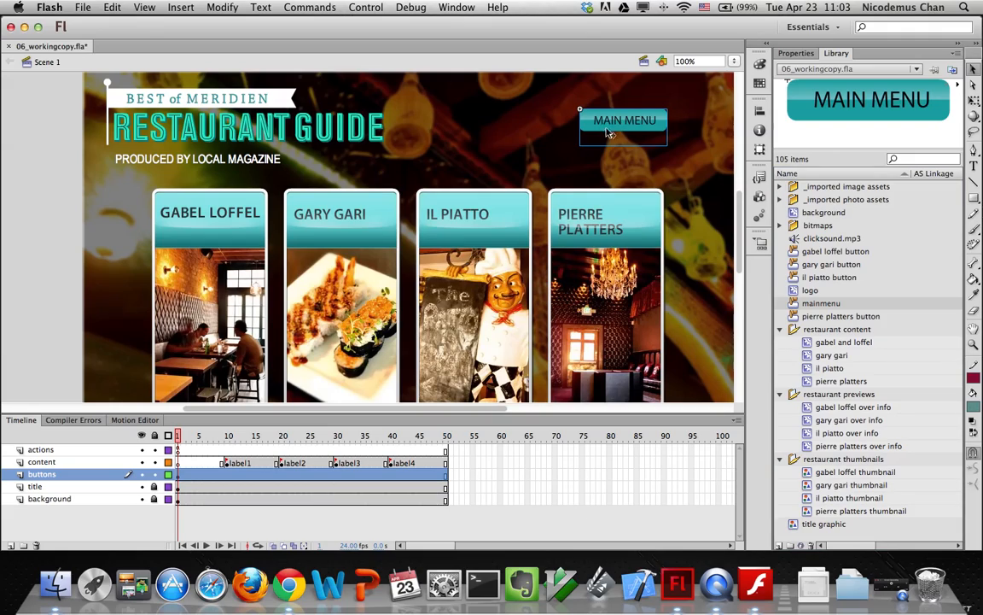
Position the MAIN MENU button instance at X 726, Y 60
left_click(811, 55)
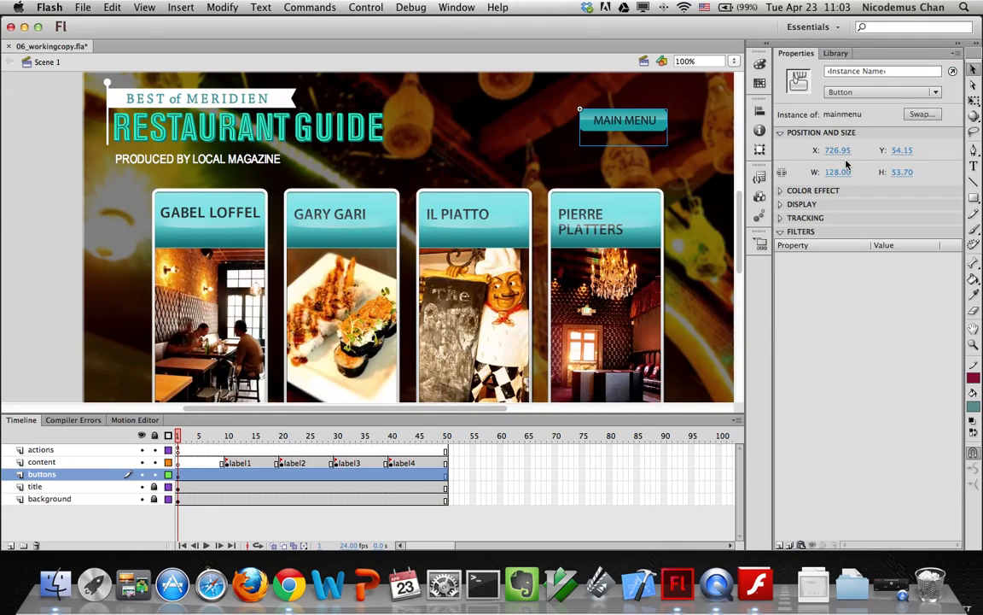
left_click(838, 150)
type("726")
key("Tab")
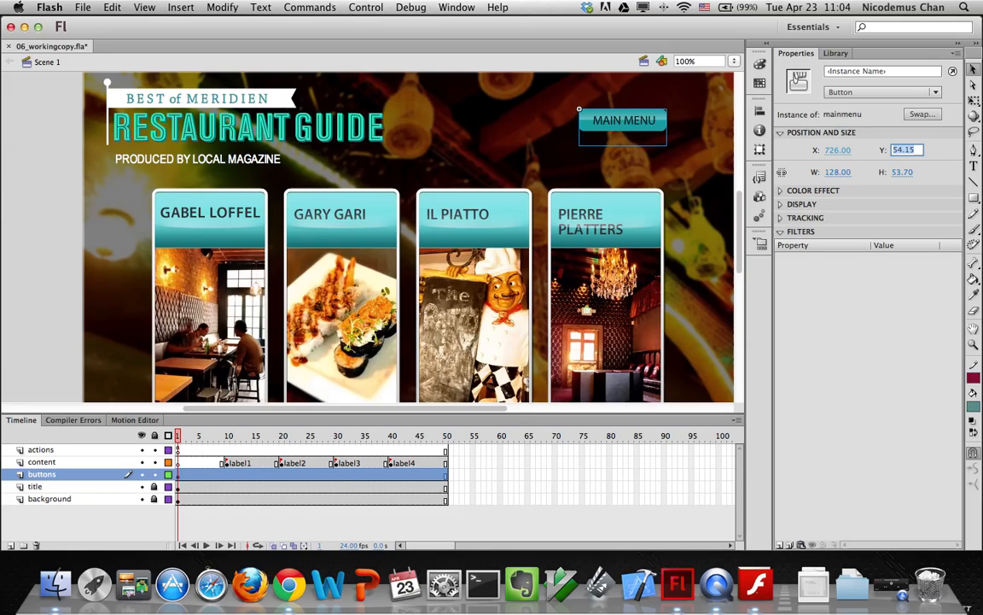
type("60")
key("Return")
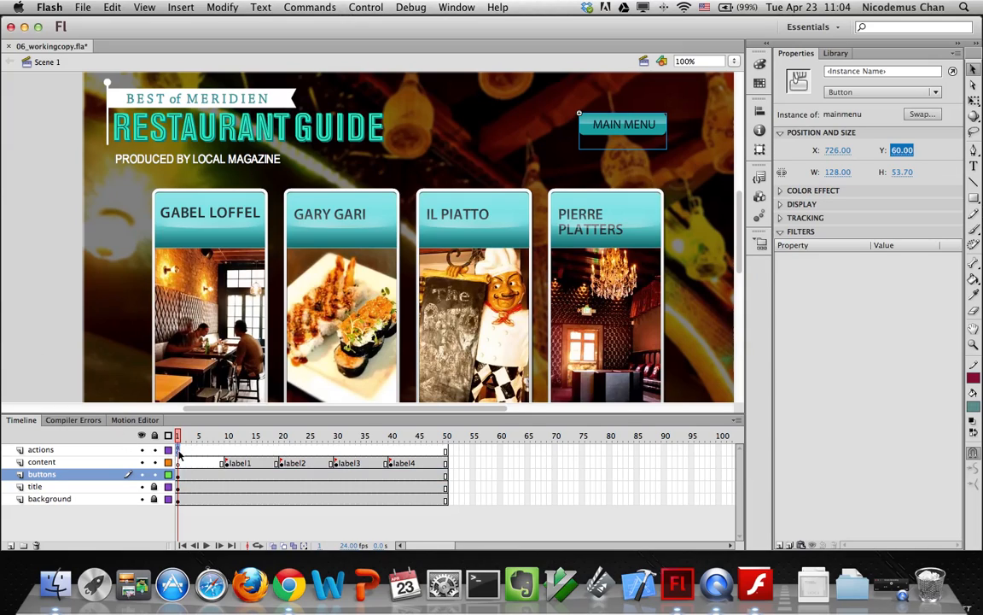
Open the actions layer's frame 1 script with F9 and show the Code Snippets panel over it
left_click(177, 449)
key("F9")
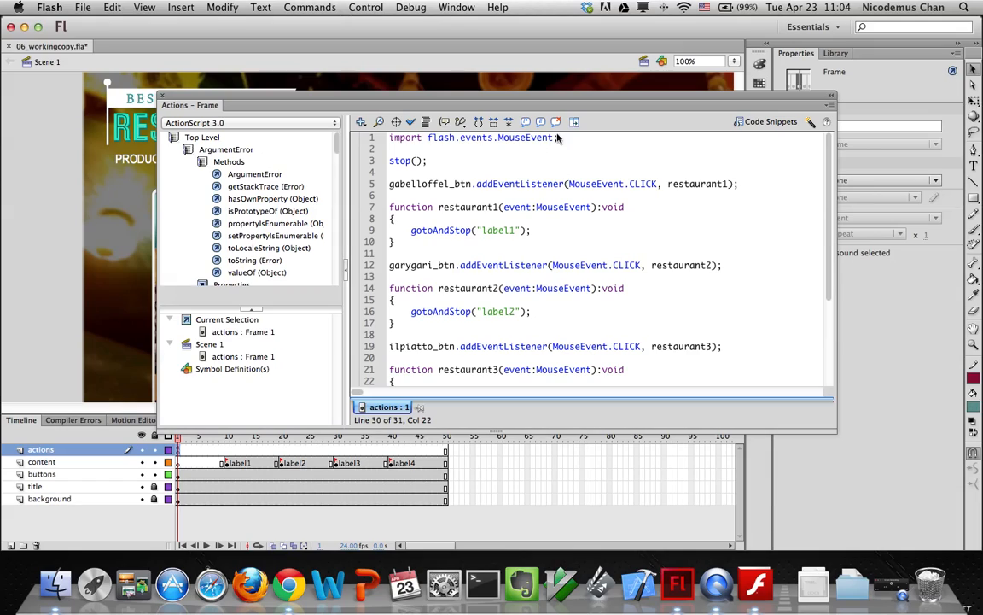
scroll(621, 310, "down", 5)
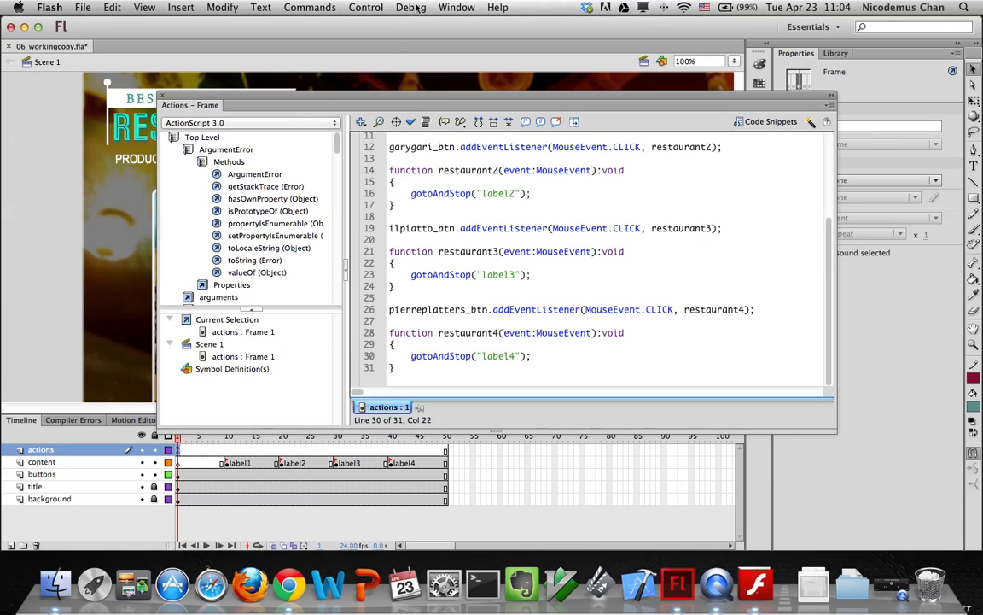
left_click(457, 7)
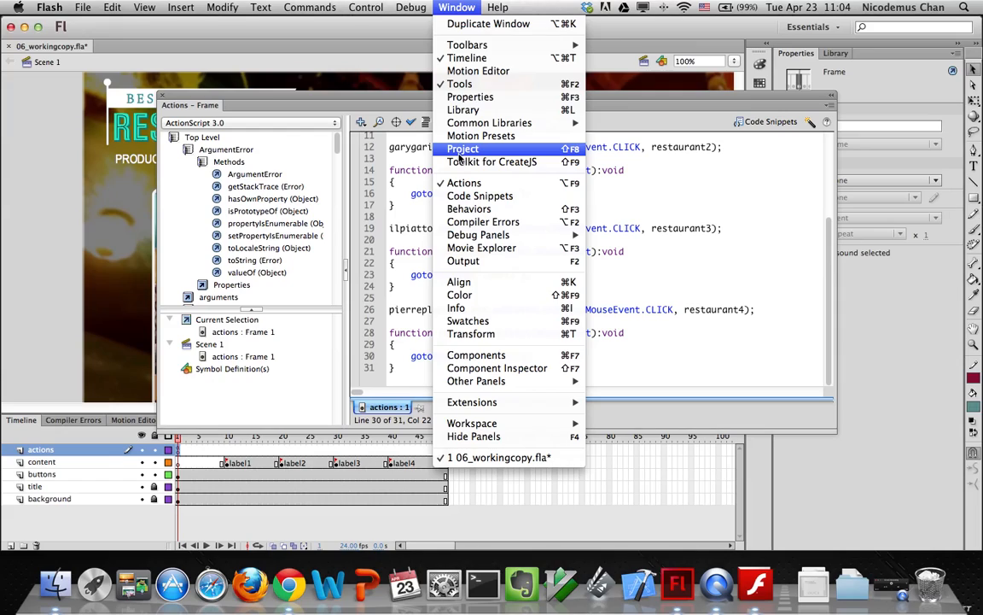
mouse_move(457, 423)
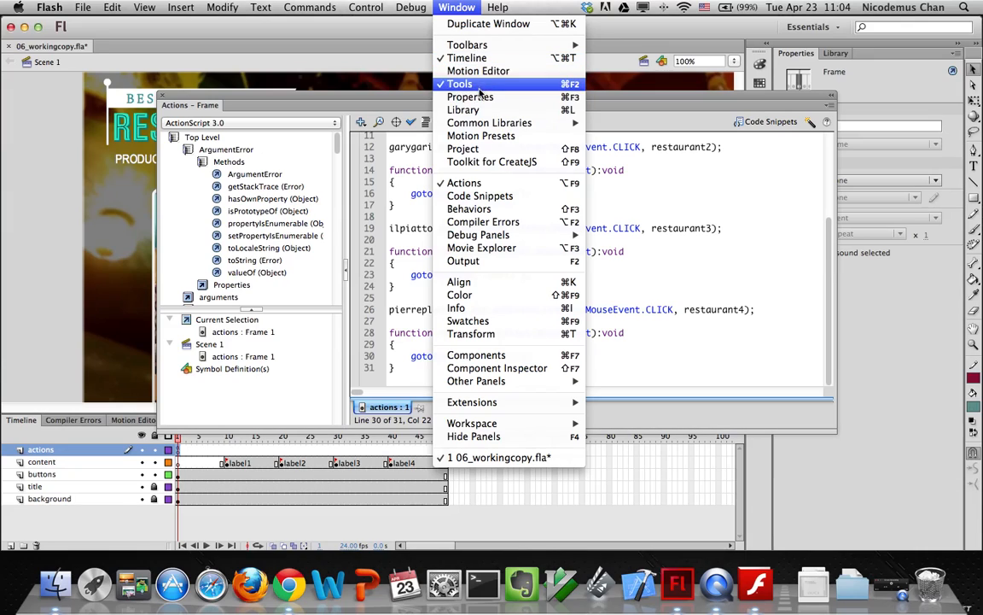
left_click(468, 202)
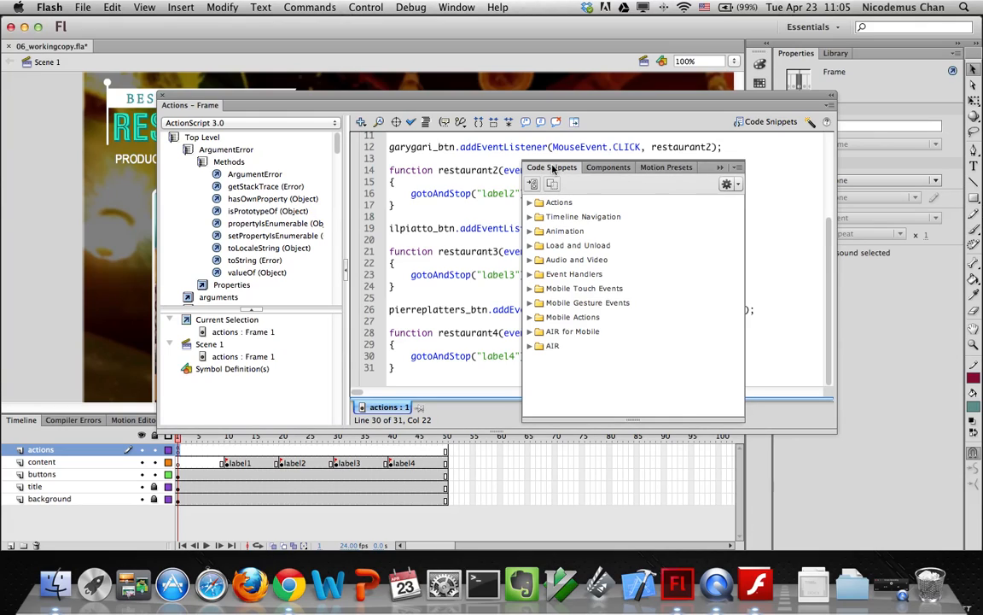
Expand Timeline Navigation and preview the Click to Go to Frame and Stop snippet's code
left_click(758, 122)
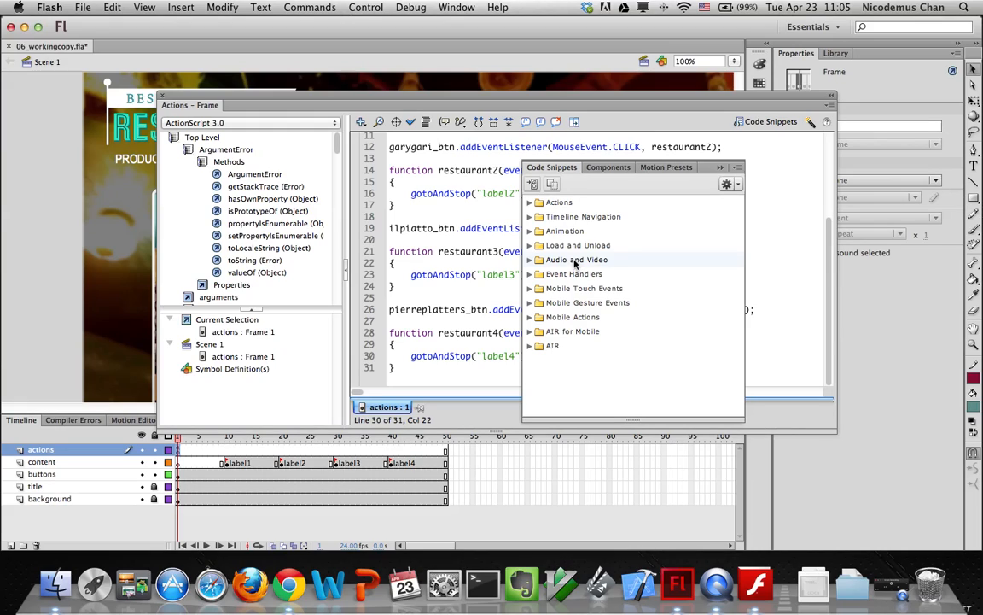
left_click(531, 217)
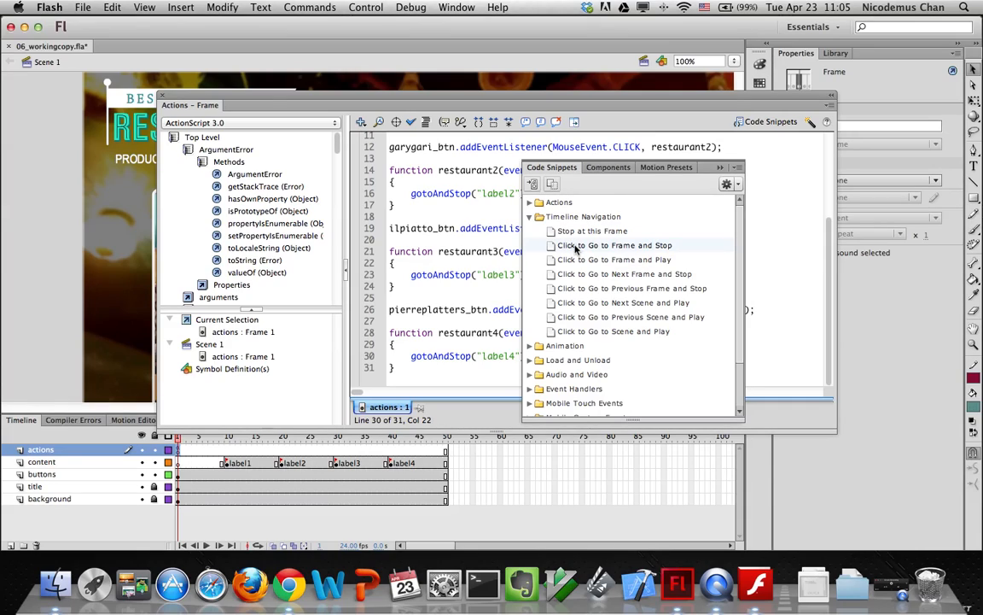
mouse_move(589, 247)
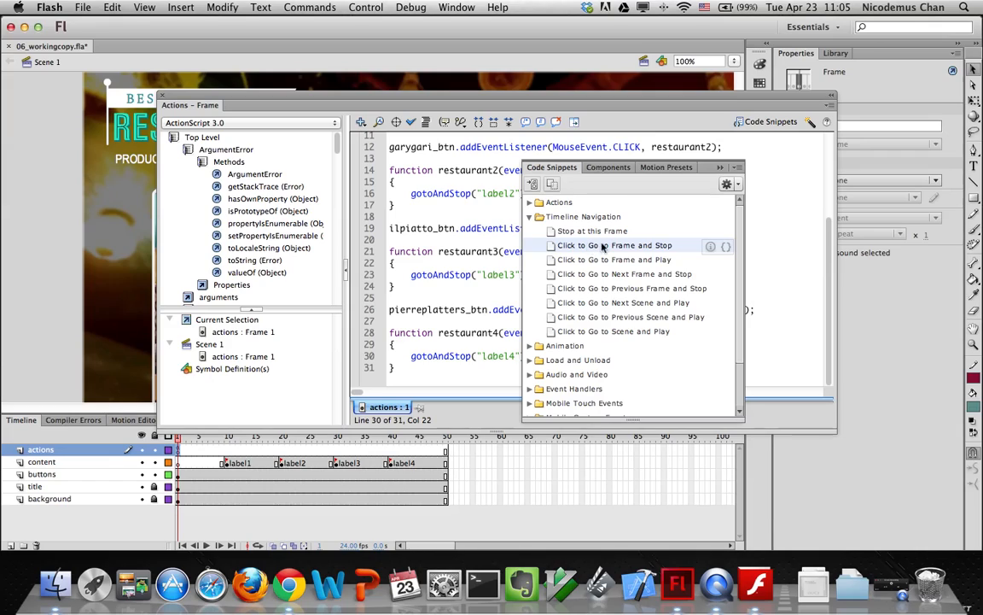
left_click(710, 247)
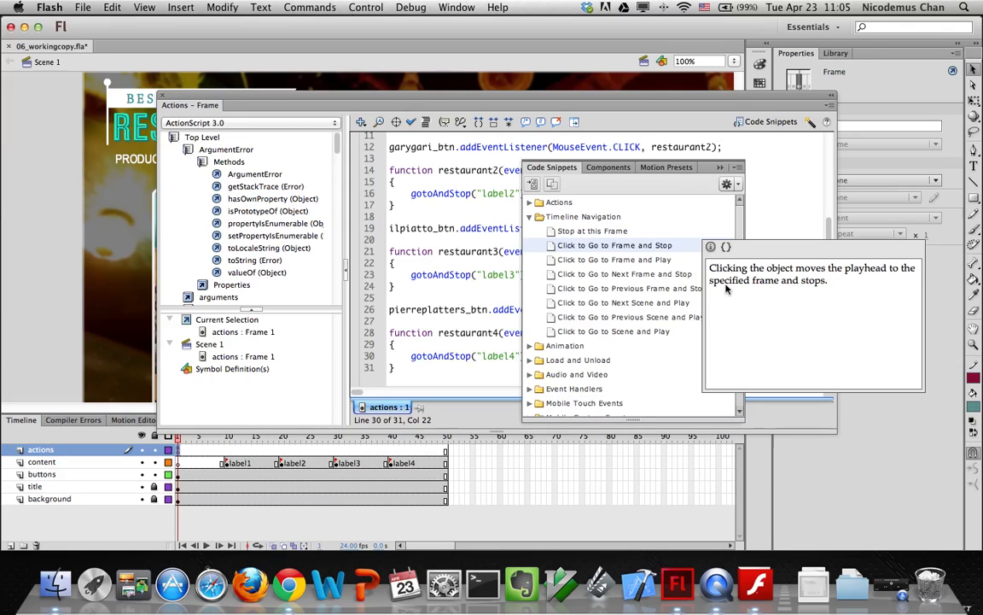
left_click(726, 246)
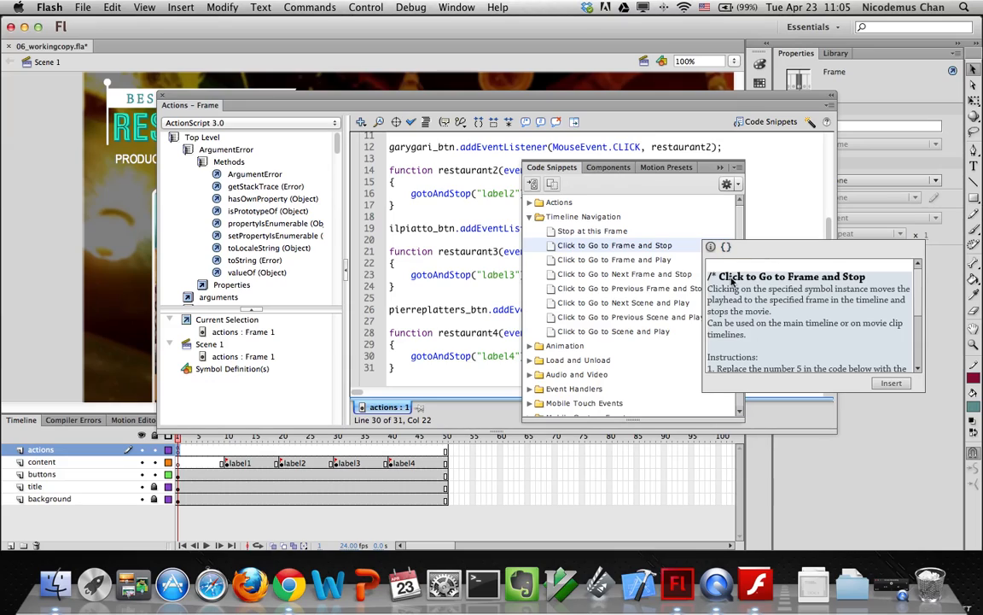
Move the script window aside and drag the instance placeholder toward the MAIN MENU button
left_click_drag(918, 303, 923, 348)
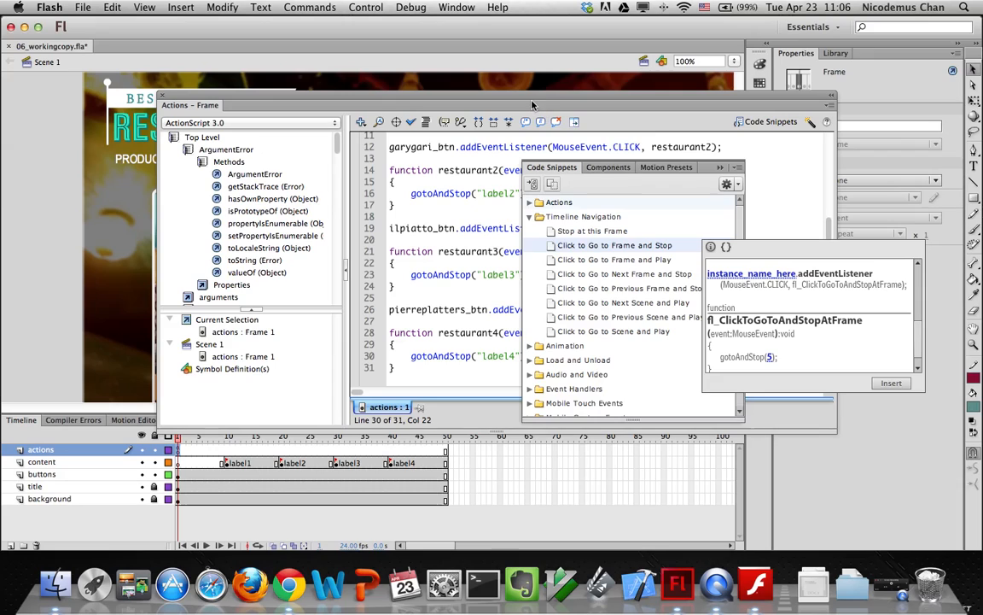
left_click_drag(526, 101, 403, 248)
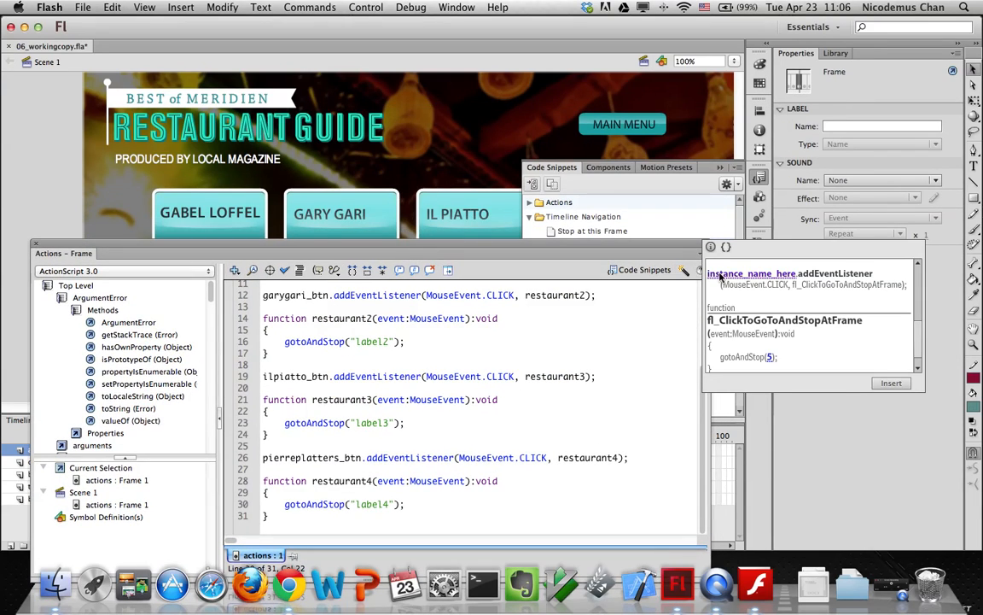
left_click_drag(721, 275, 638, 132)
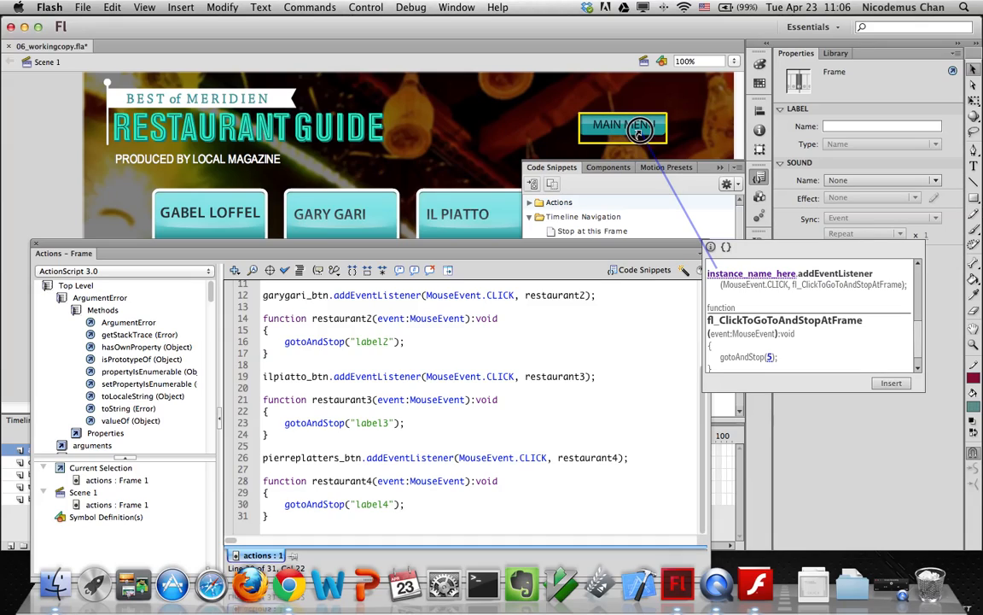
Drop the target onto the MAIN MENU button and name its instance home_btn
left_click_drag(639, 131, 597, 120)
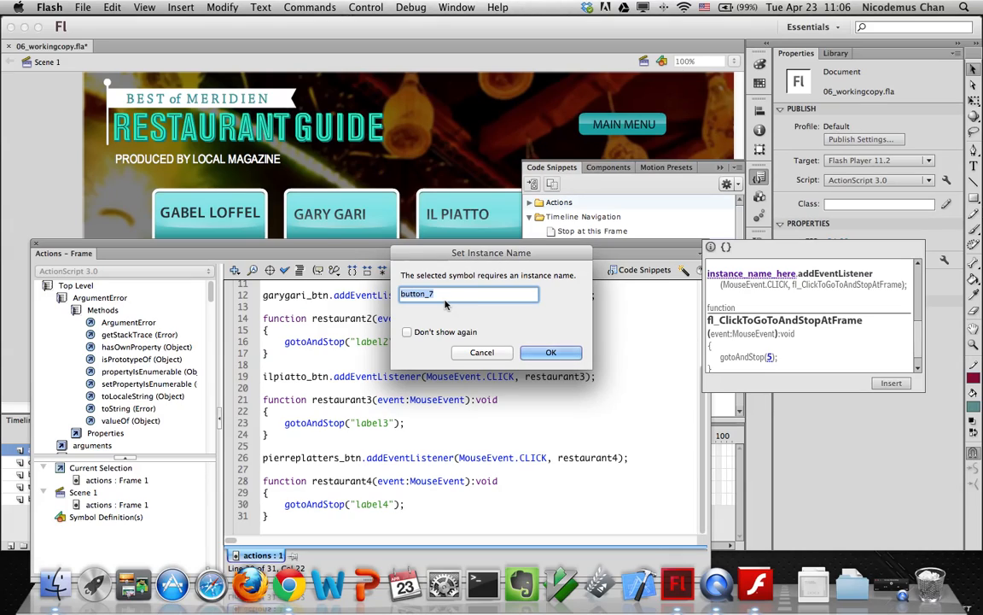
type("ho")
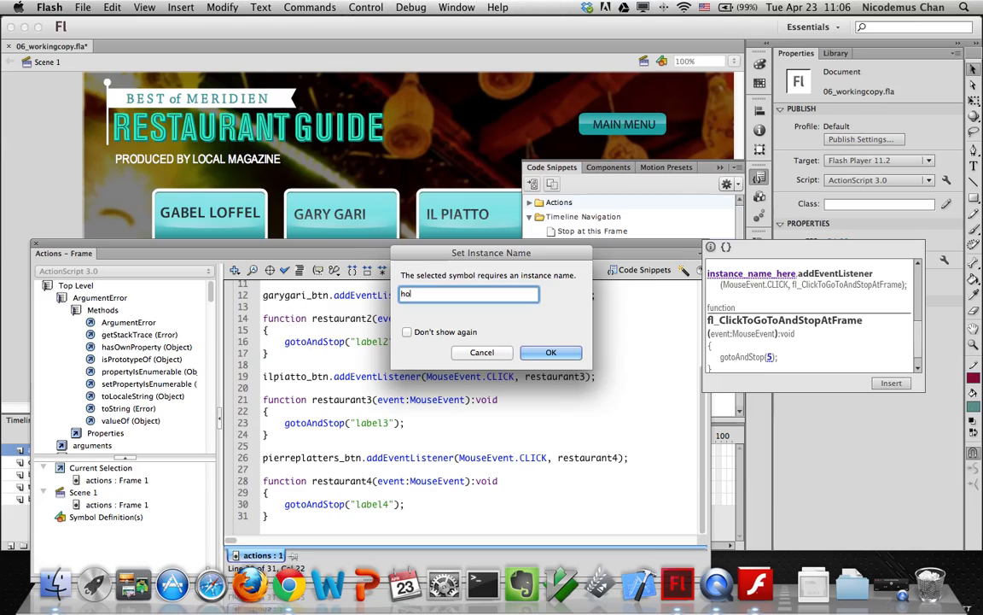
type("me_btn")
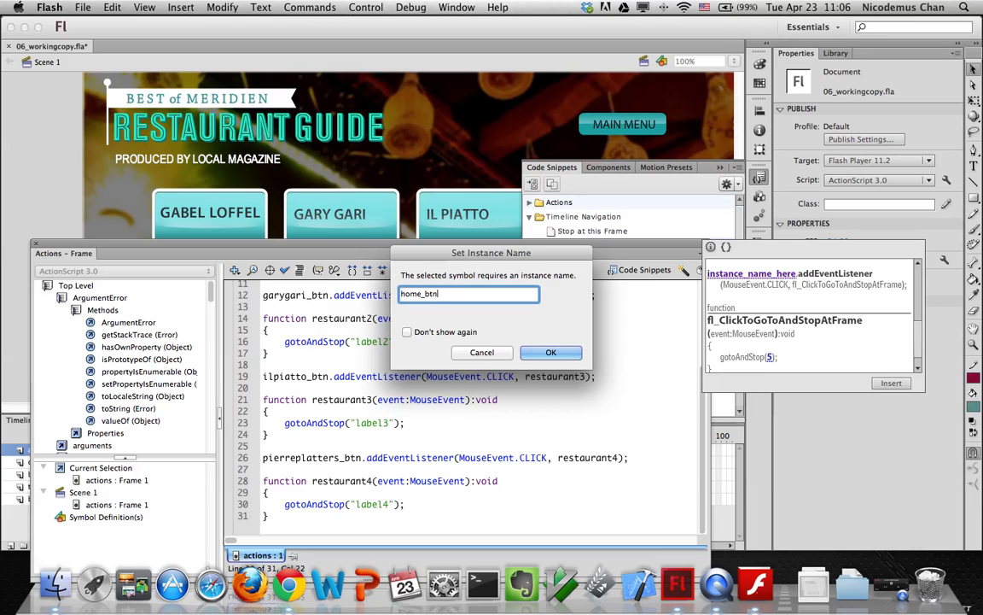
left_click(550, 352)
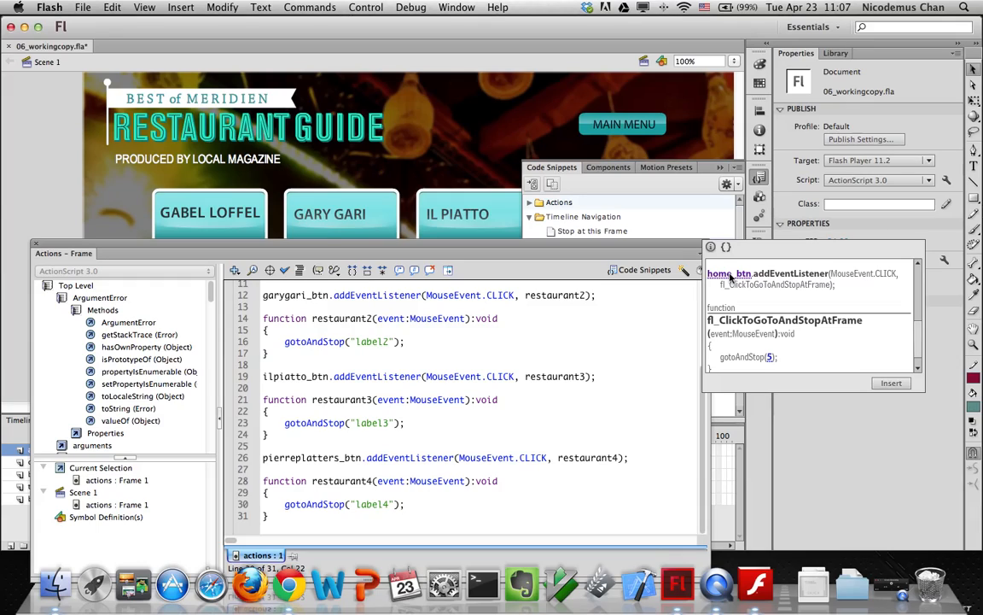
Change the snippet's frame number from 5 to 1 and insert it into the frame script
left_click(769, 362)
double_click(769, 359)
left_click(891, 383)
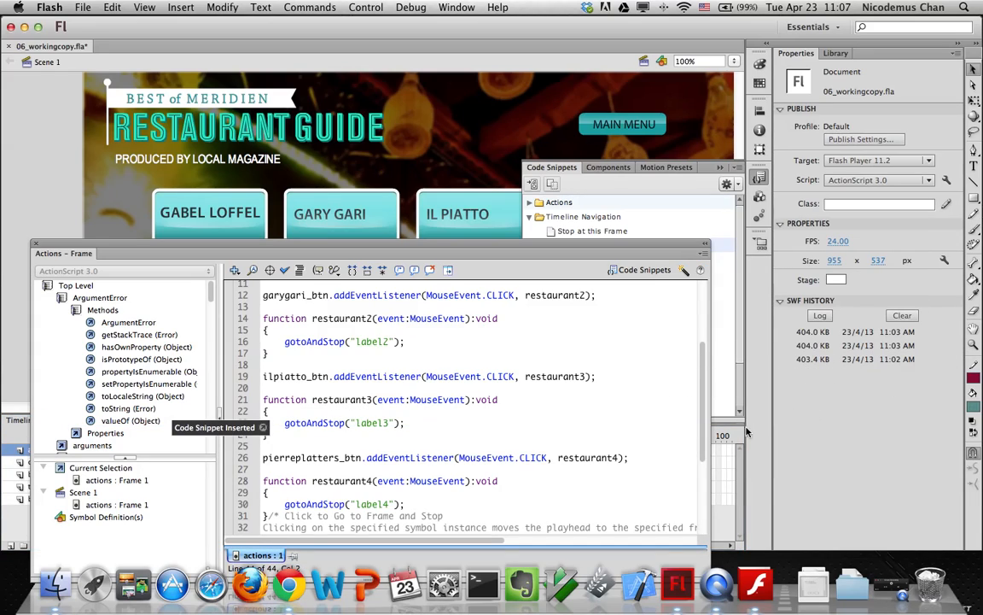
Add blank lines after the restaurant4 function to separate the inserted snippet code
left_click_drag(703, 409, 704, 473)
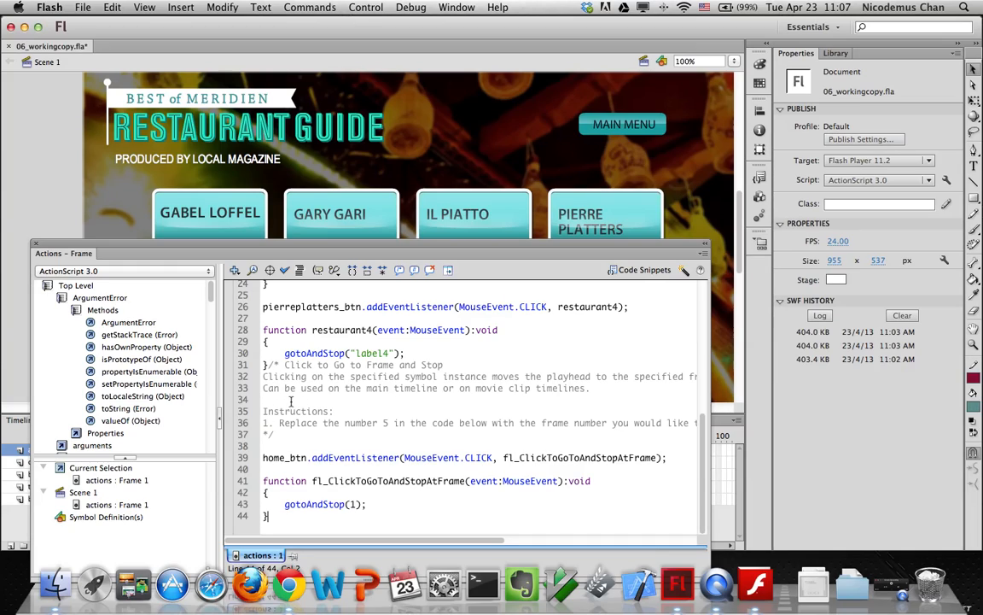
left_click(269, 365)
key("Return")
key("Return")
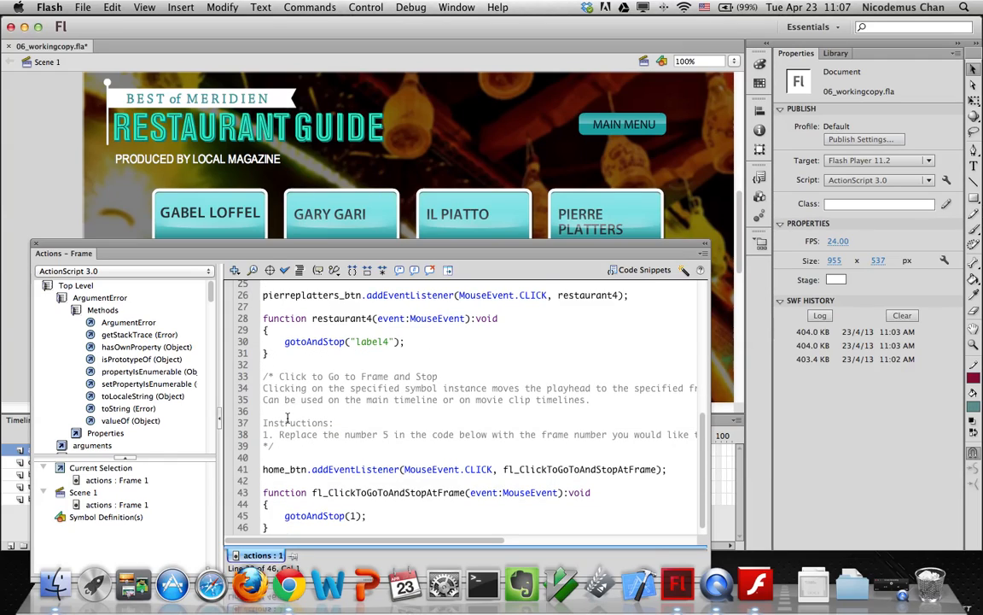
scroll(282, 418, "down", 1)
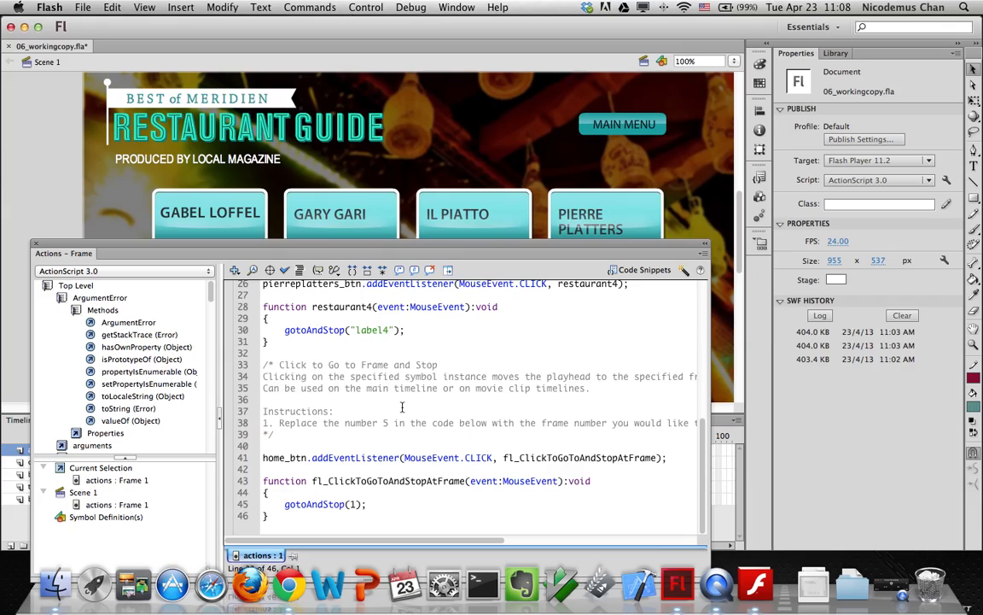
left_click(641, 271)
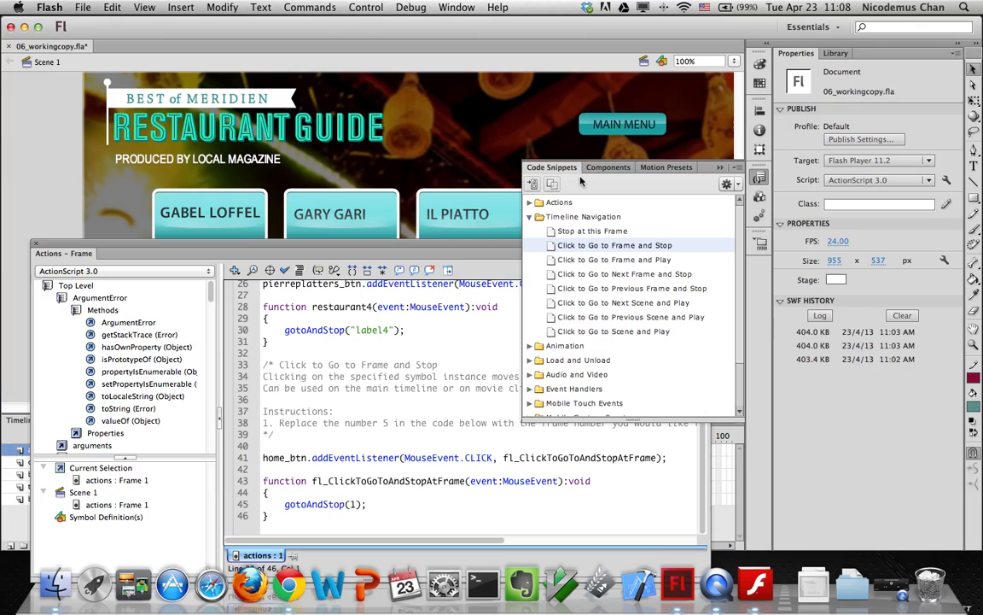
Create a new custom code snippet and enter the title 'Home Function'
left_click(736, 185)
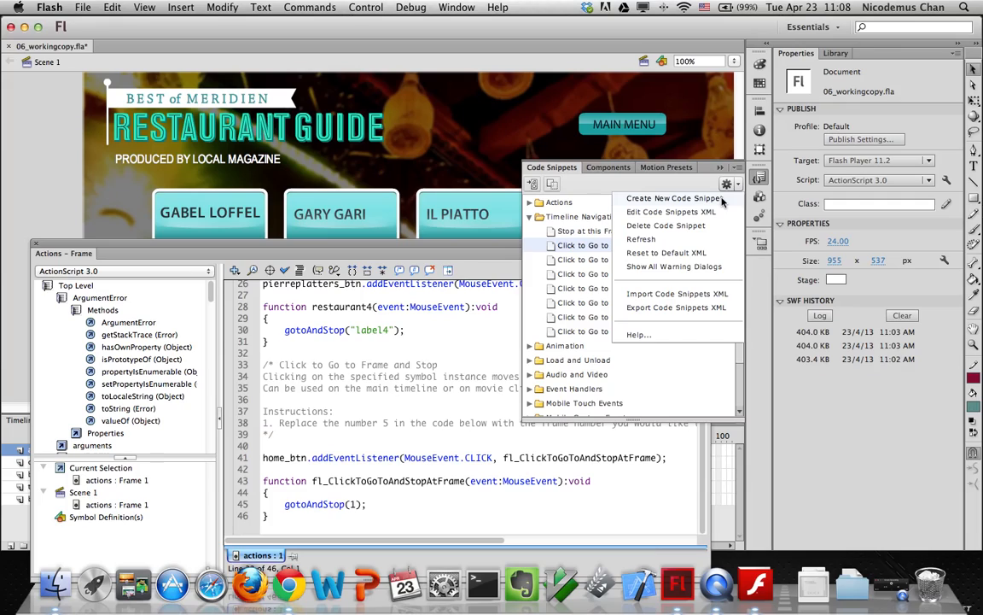
left_click(722, 199)
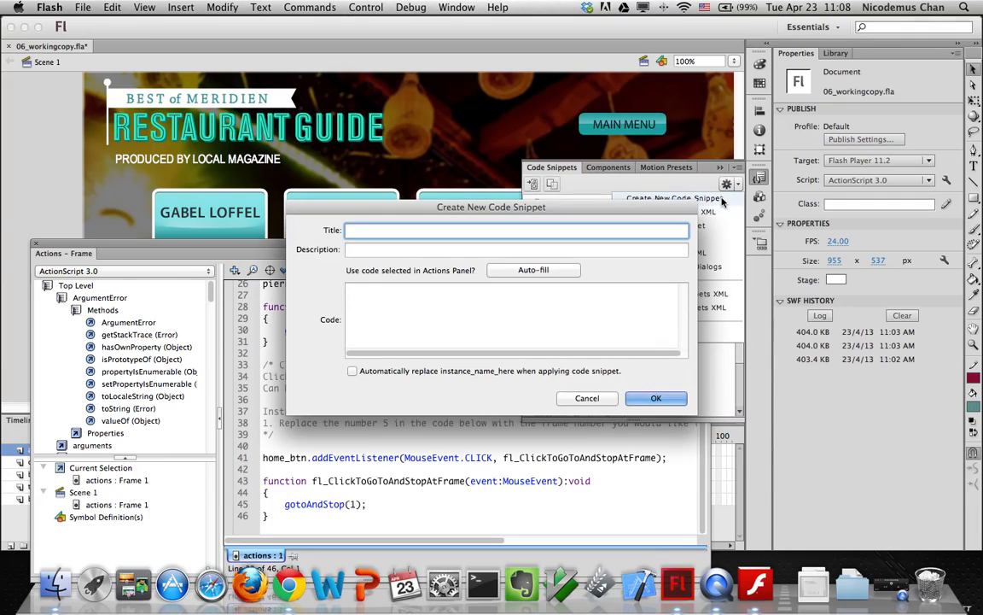
left_click(451, 229)
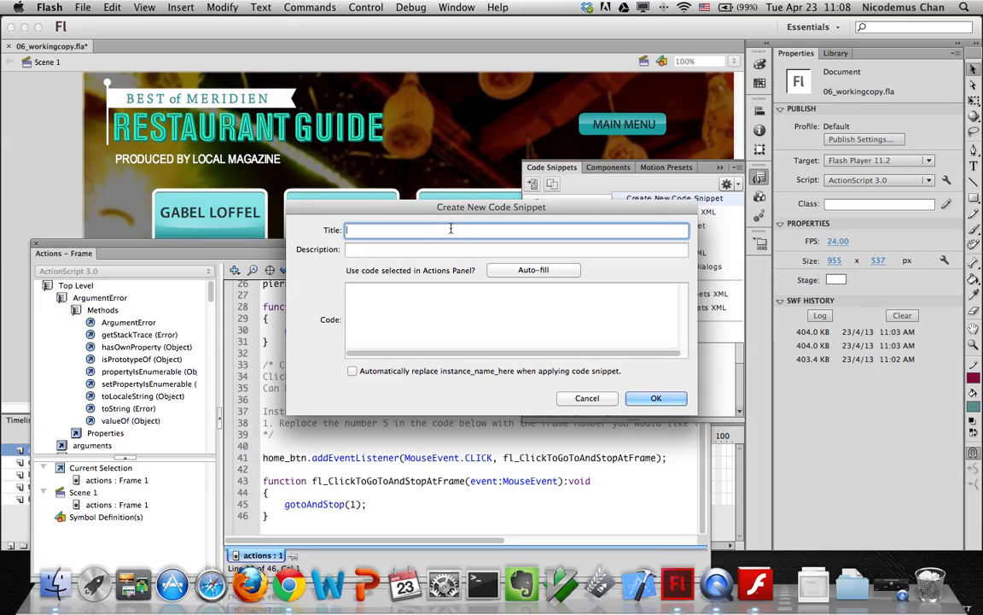
type("Mouseover")
key("BackSpace")
key("BackSpace")
key("BackSpace")
key("BackSpace")
key("BackSpace")
key("BackSpace")
key("BackSpace")
key("BackSpace")
key("BackSpace")
key("BackSpace")
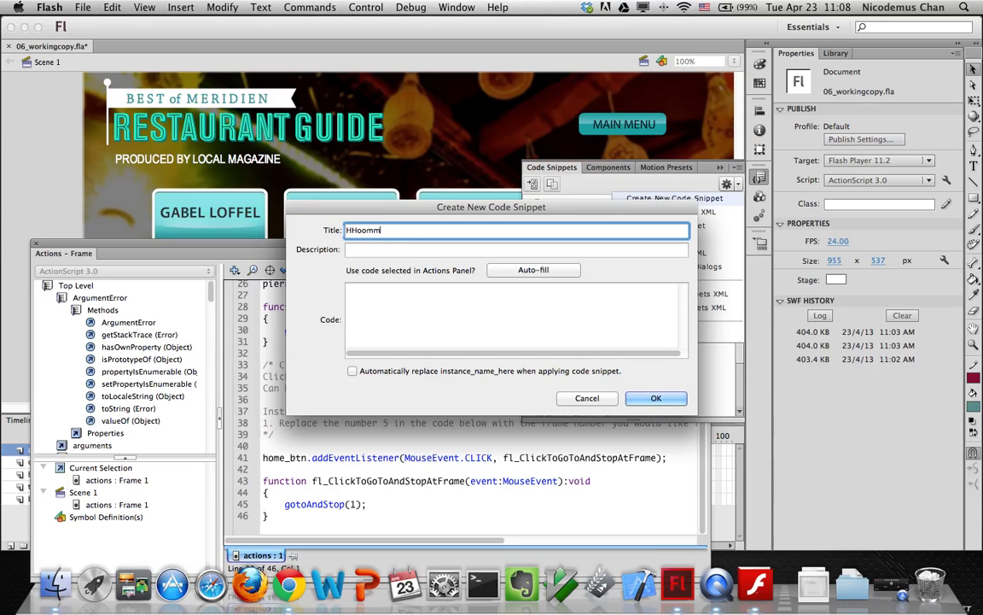
type("hh")
key("BackSpace")
key("BackSpace")
type("HHoommee")
key("BackSpace")
key("BackSpace")
key("BackSpace")
key("BackSpace")
key("BackSpace")
key("BackSpace")
key("BackSpace")
key("BackSpace")
type("HHoommee  FFuunnccttiioonn")
Enter the description 'Click to return to frame 1' and clear stray text from the code box
key("Tab")
type("llkk")
key("BackSpace")
key("BackSpace")
key("BackSpace")
key("BackSpace")
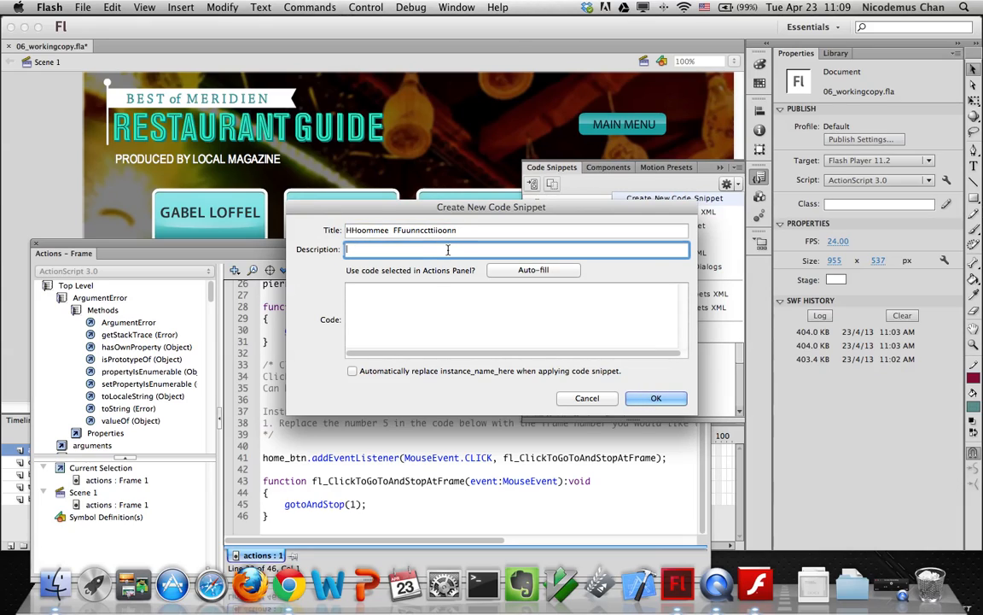
type("CClliicckk  ttoo  rreettuurrnn  ttoo  ffrraammee  11")
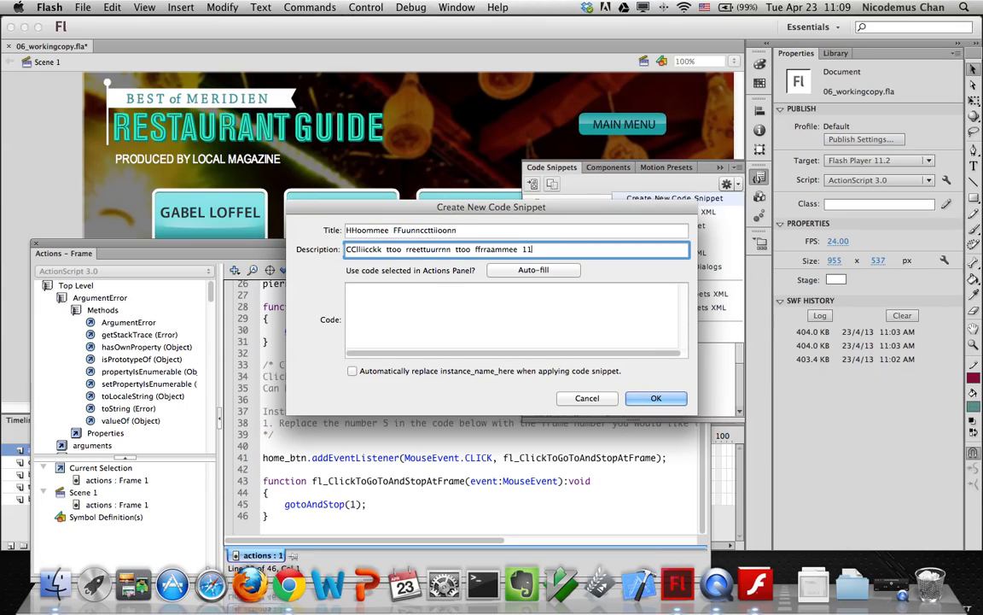
left_click(437, 294)
type("kkjjkkjjkkjjllkkjj")
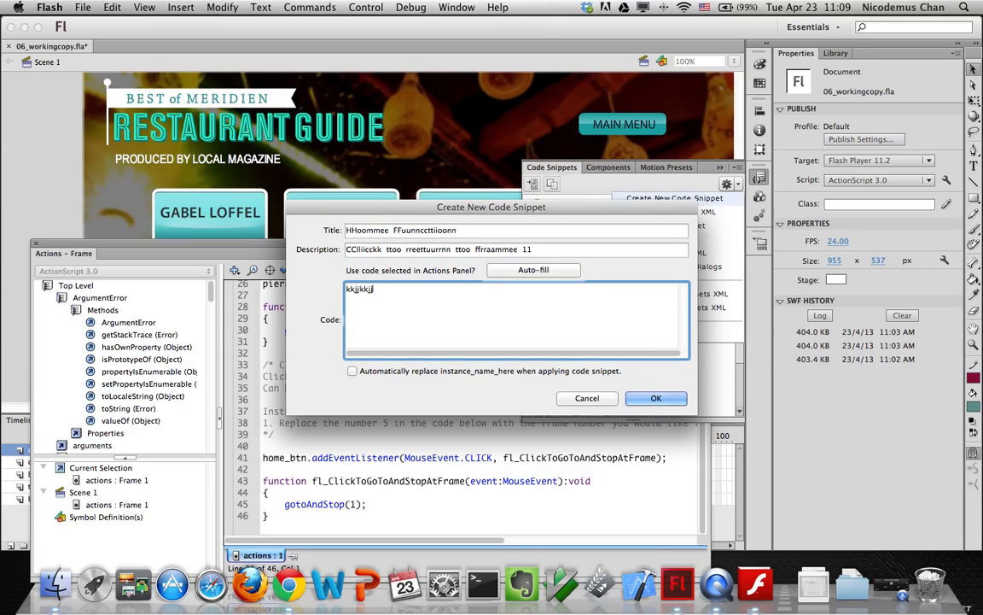
key("BackSpace")
key("BackSpace")
key("BackSpace")
key("BackSpace")
key("BackSpace")
key("BackSpace")
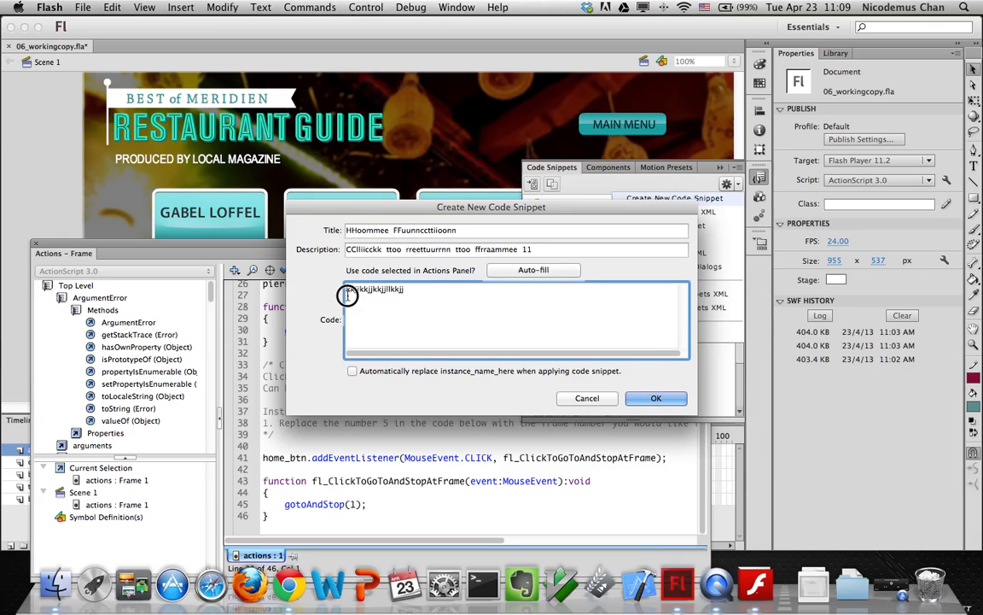
key("BackSpace")
key("BackSpace")
key("BackSpace")
key("BackSpace")
key("BackSpace")
key("BackSpace")
key("BackSpace")
key("BackSpace")
key("BackSpace")
key("BackSpace")
key("BackSpace")
key("BackSpace")
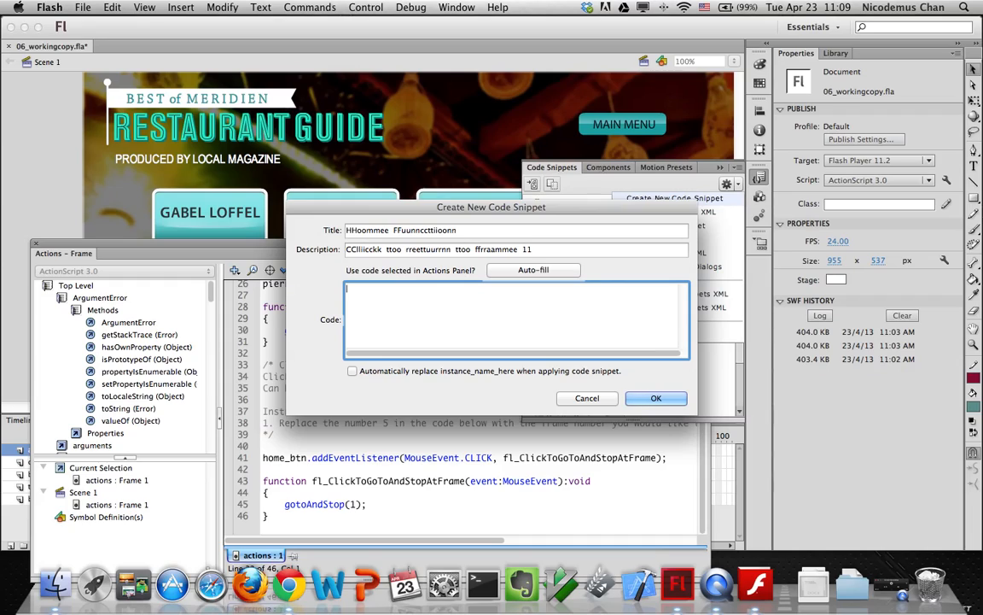
left_click(407, 304)
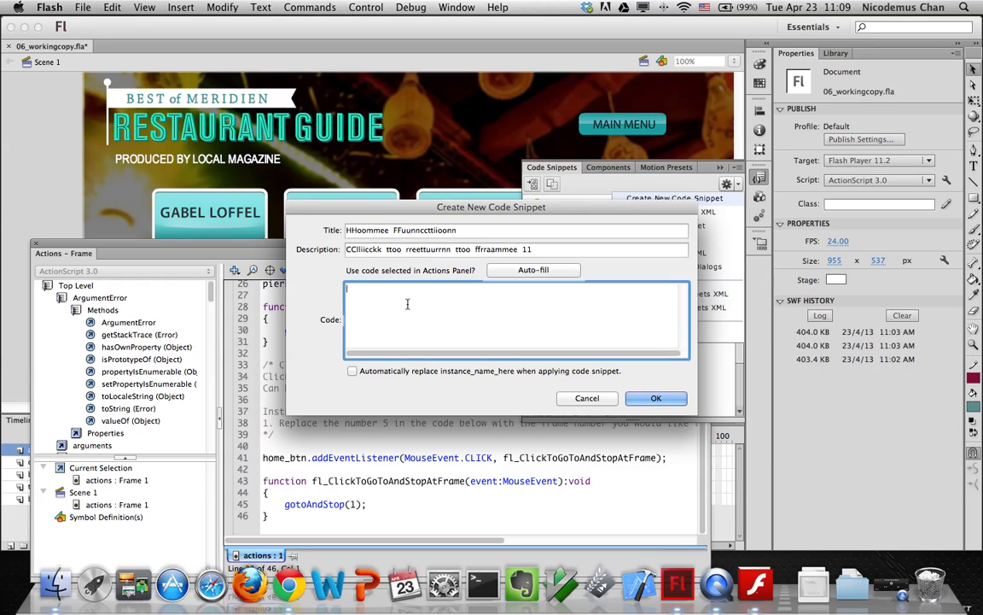
Retype the title as 'Home Function' and begin the code with 'instance'
left_click_drag(446, 230, 346, 230)
type("Hom")
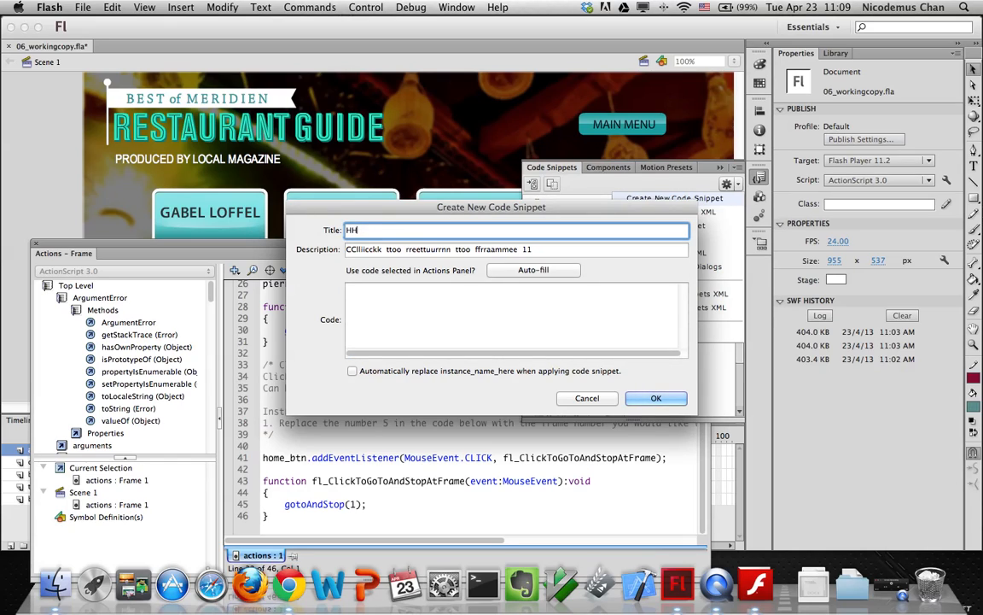
key("BackSpace")
key("BackSpace")
key("BackSpace")
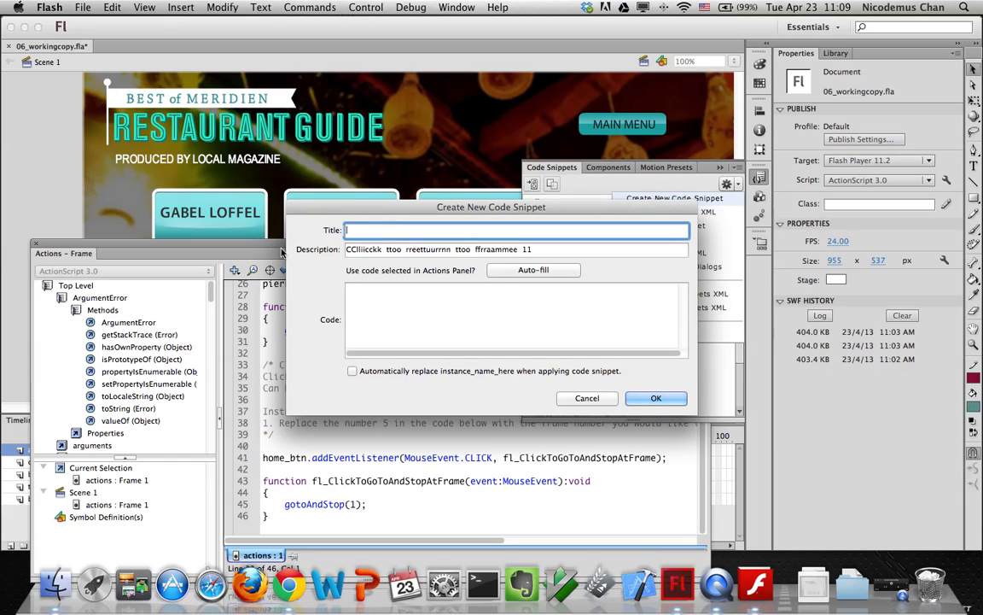
type("Home Function")
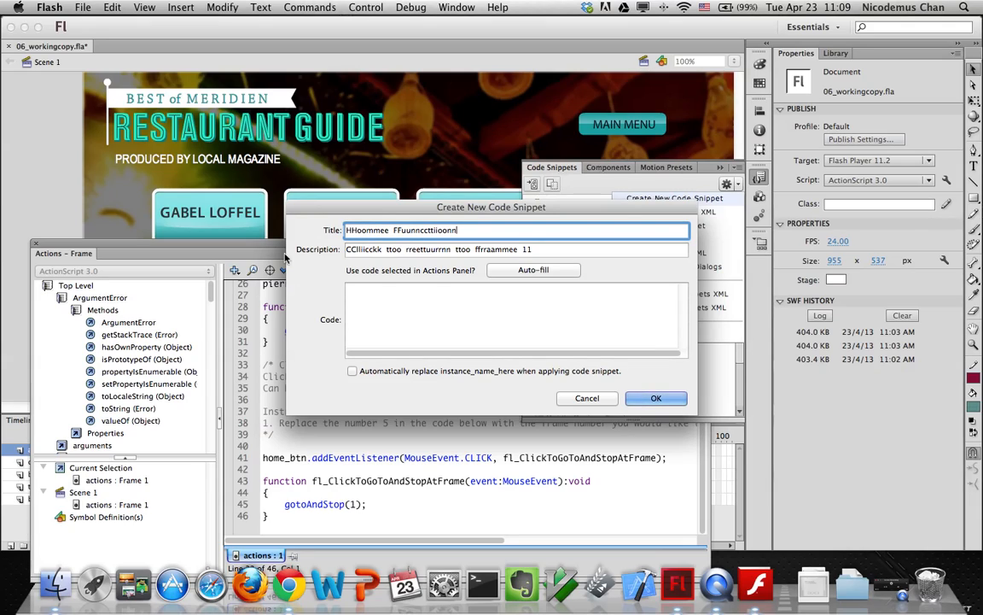
left_click(390, 295)
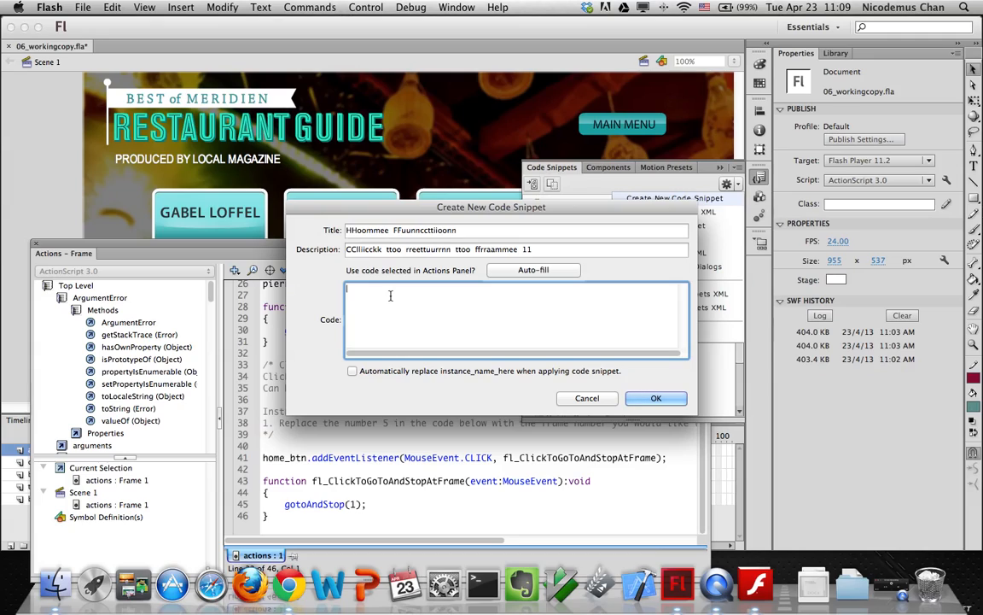
type("innsstt")
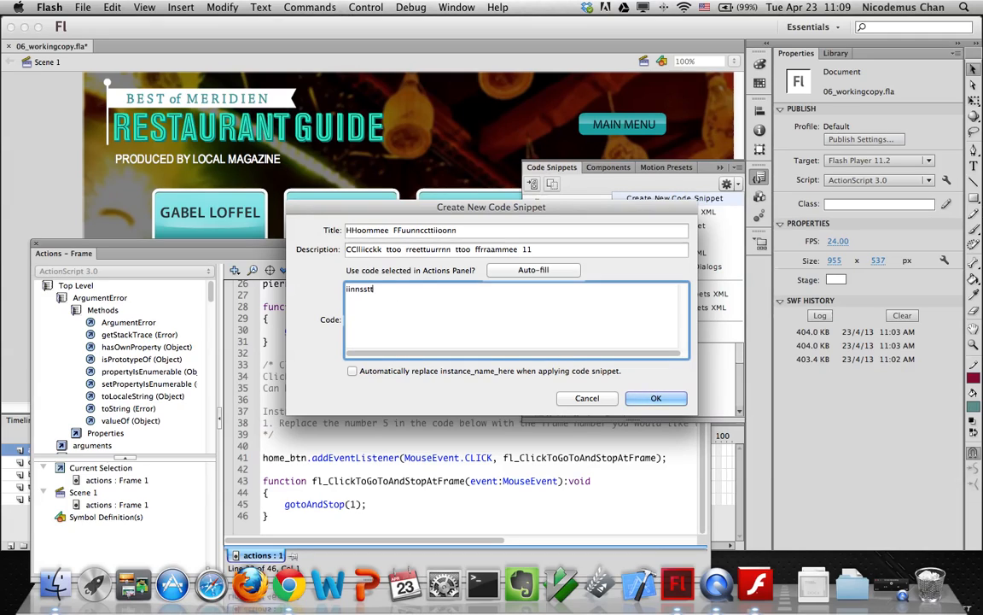
type("aannccee")
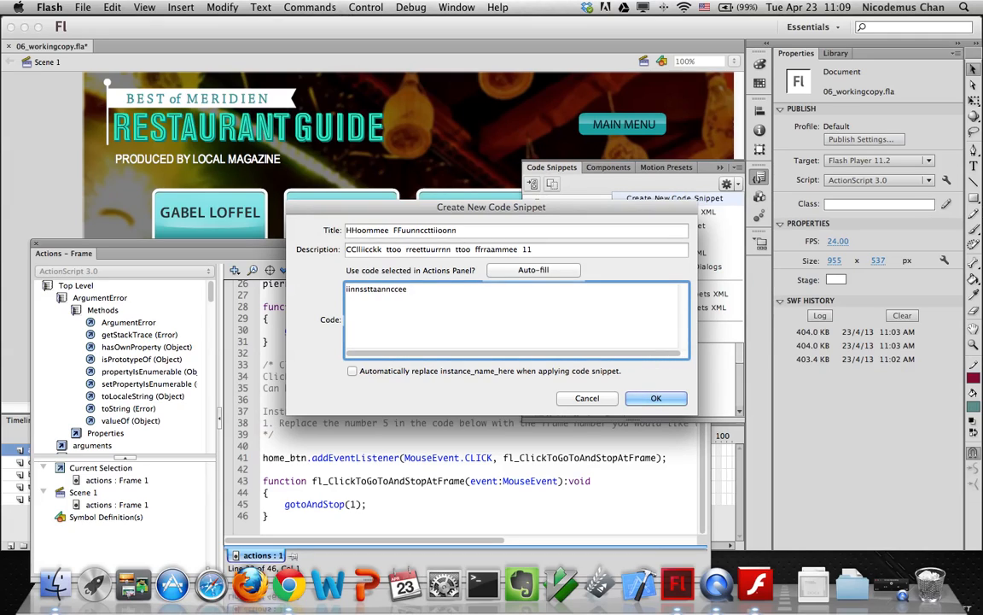
Save the Home Function snippet and view the code snippets XML file
left_click(636, 399)
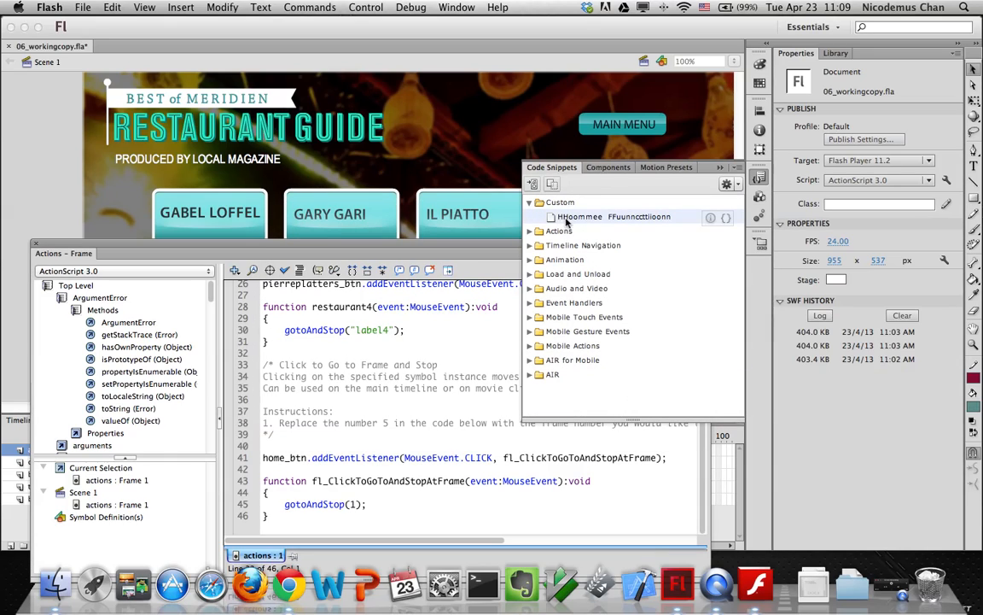
right_click(628, 221)
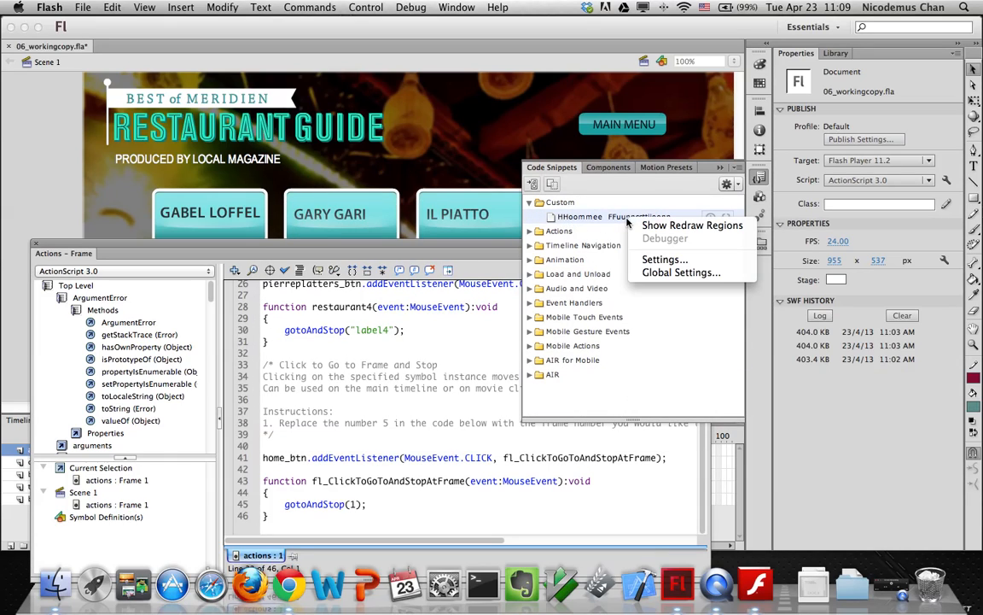
left_click(579, 221)
right_click(579, 221)
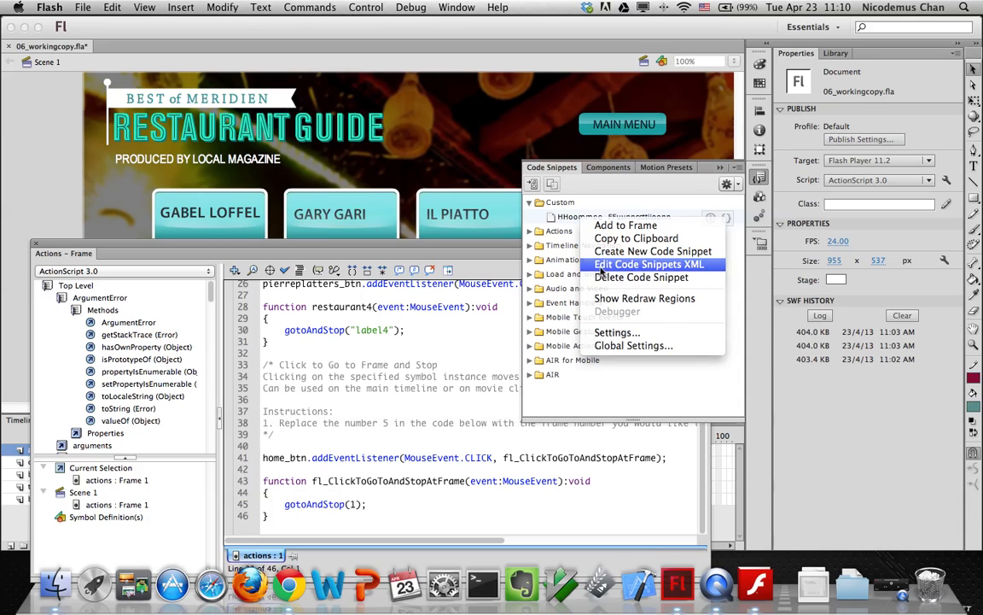
left_click(601, 268)
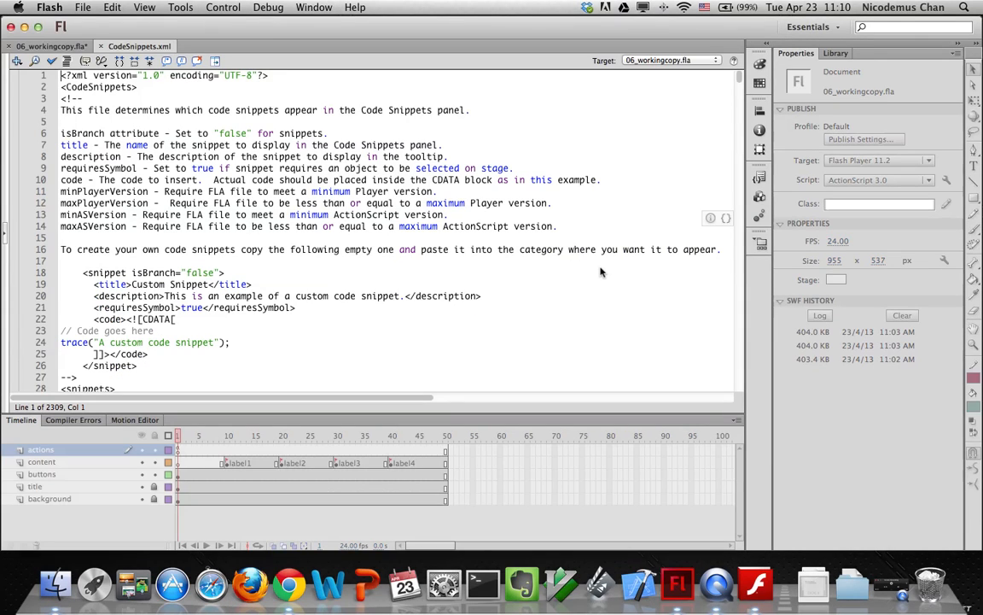
left_click(101, 47)
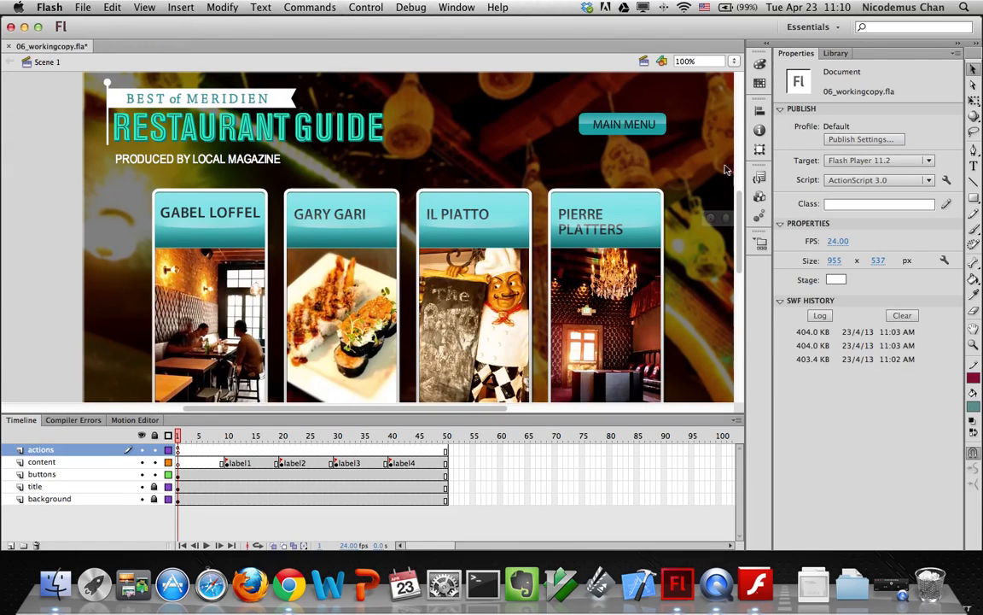
Reopen the Code Snippets panel and preview the Home Function snippet's description and code
left_click(453, 7)
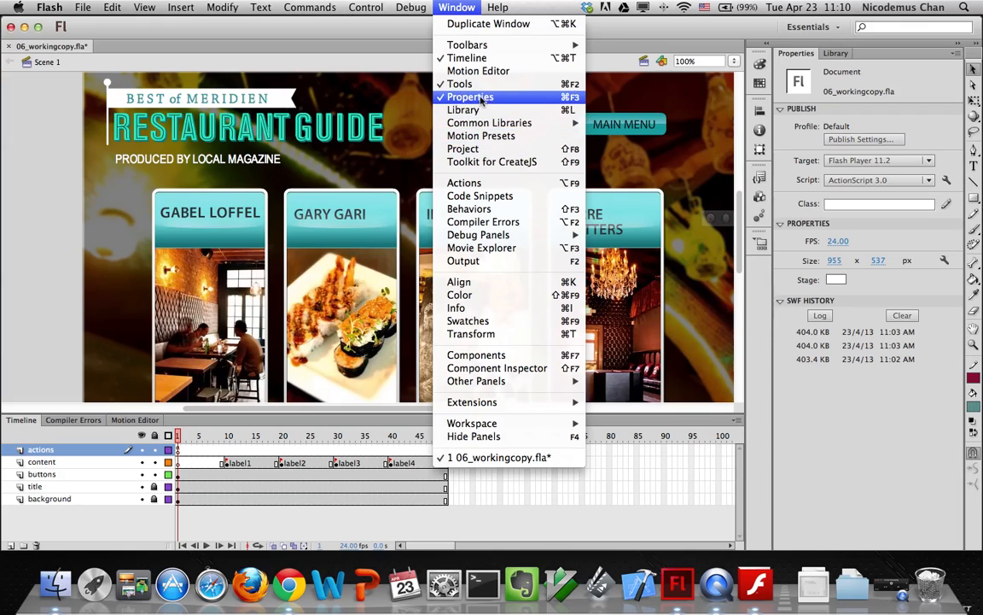
left_click(483, 198)
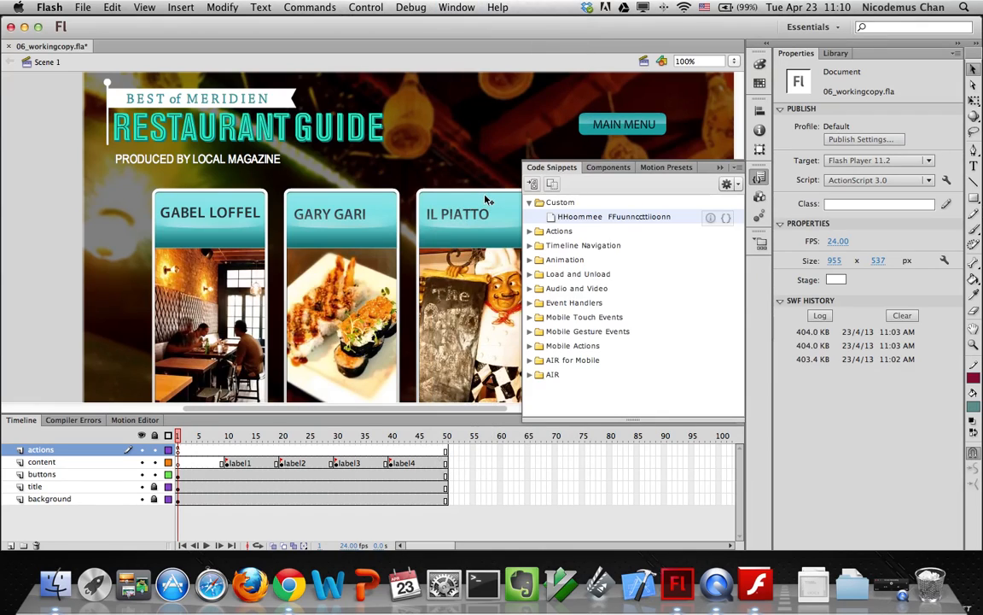
left_click(726, 219)
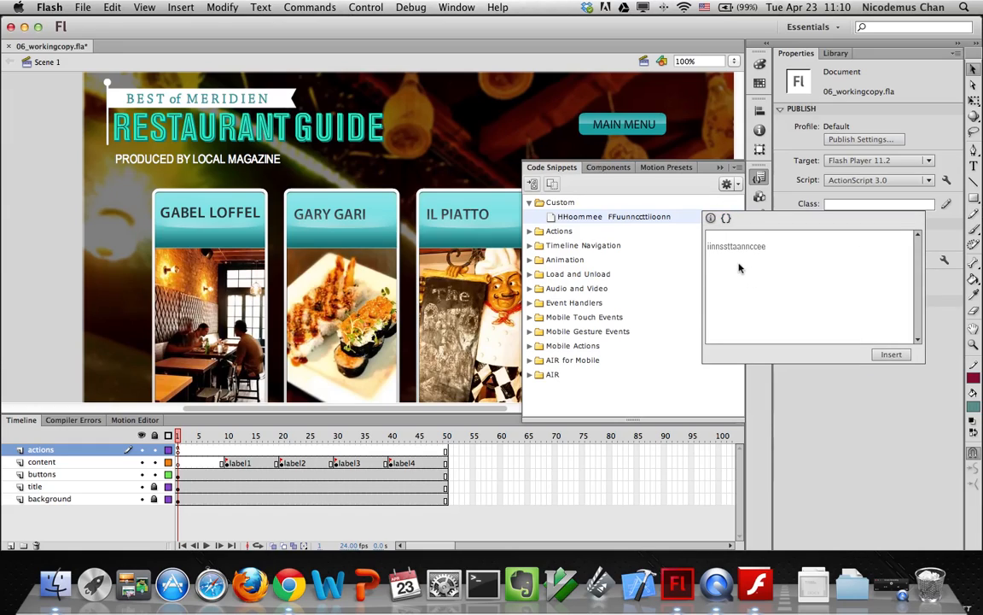
left_click(710, 218)
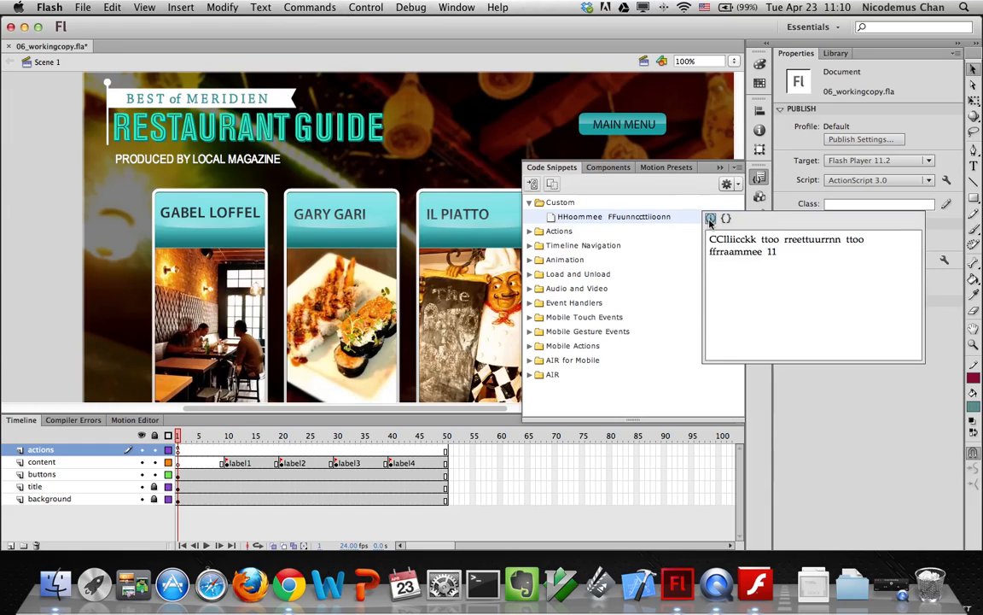
right_click(656, 220)
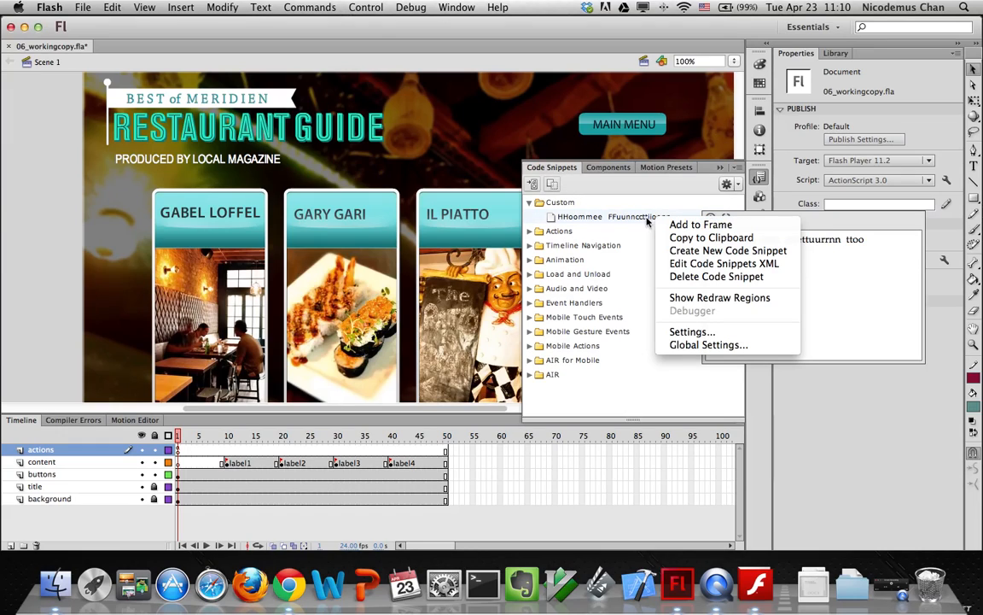
left_click(600, 221)
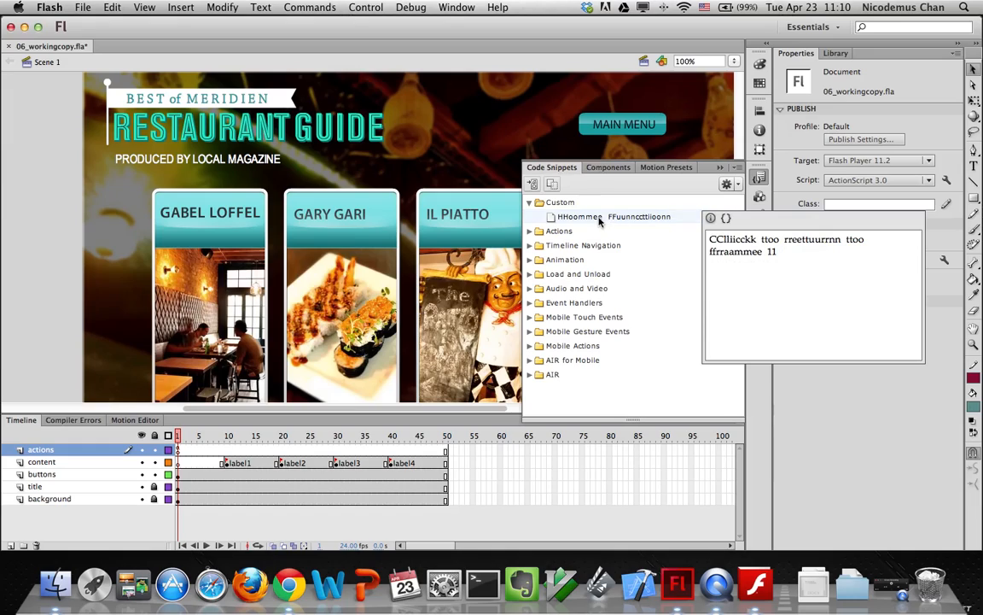
left_click(726, 218)
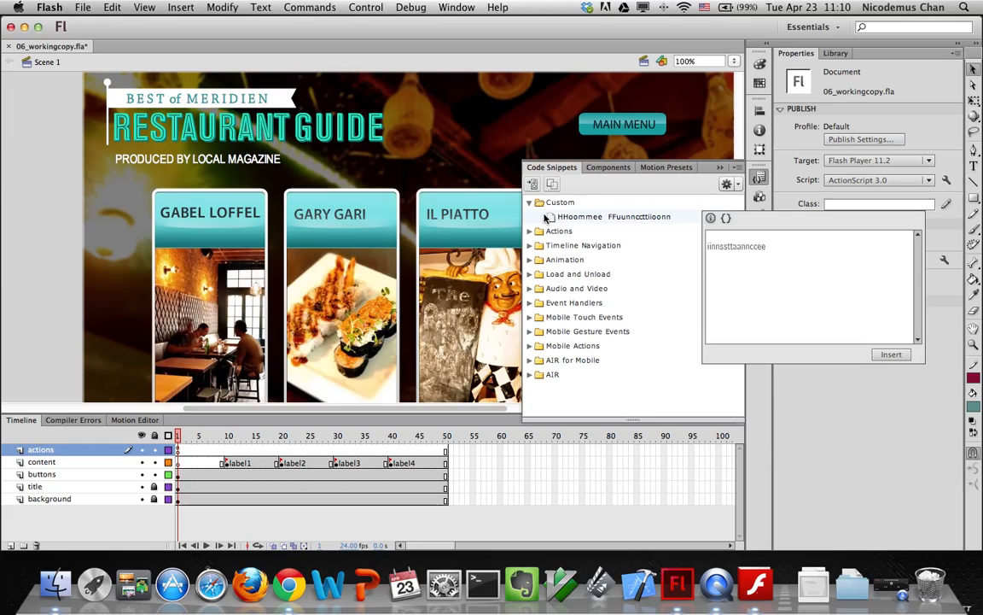
left_click(733, 185)
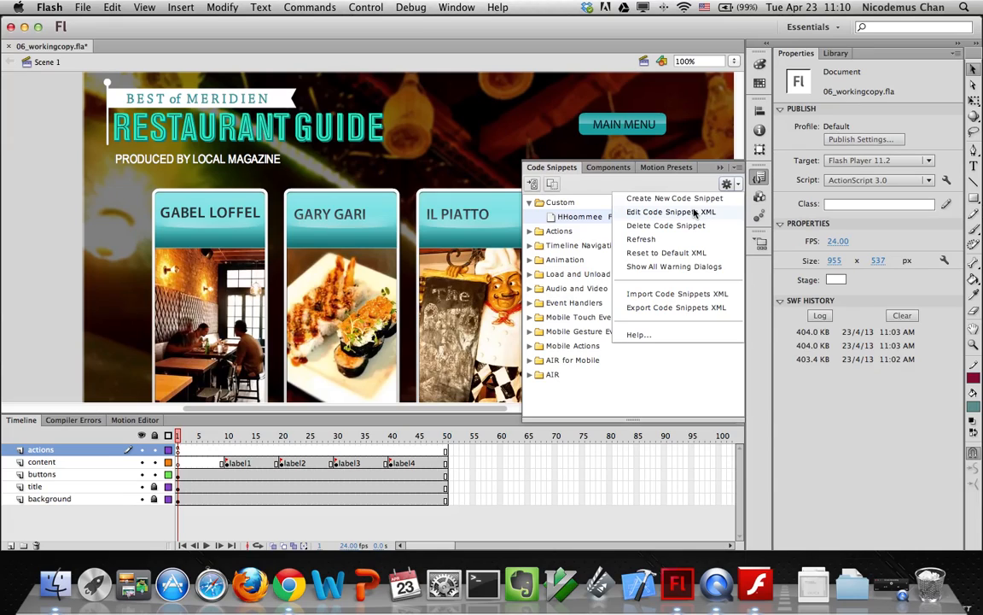
Start another new code snippet, typing and then clearing a title attempt
left_click(638, 200)
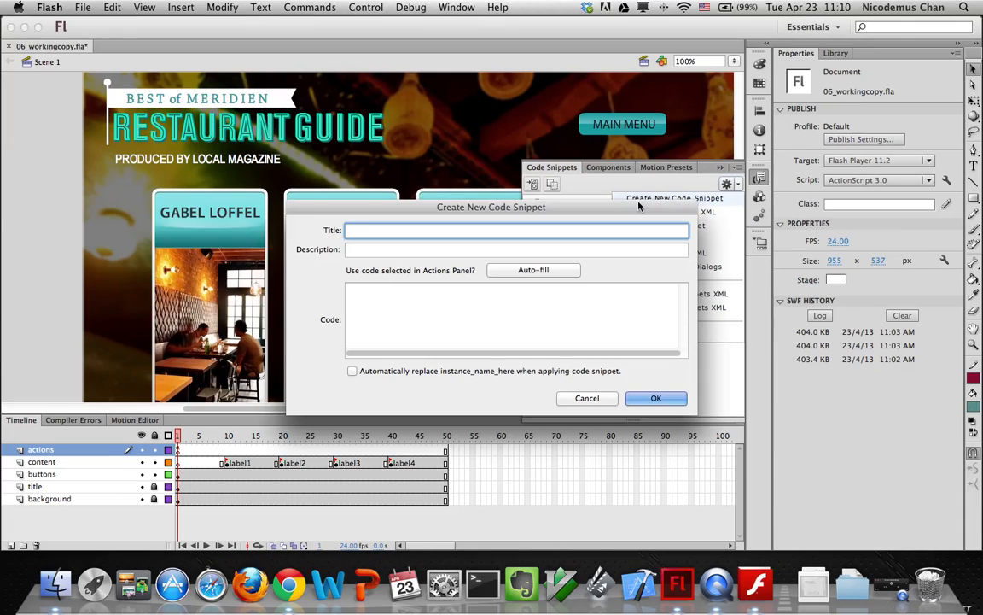
type("My")
key("BackSpace")
key("BackSpace")
type("ad")
key("BackSpace")
key("BackSpace")
type("HHoommee")
key("BackSpace")
key("BackSpace")
key("BackSpace")
key("BackSpace")
key("BackSpace")
key("BackSpace")
key("BackSpace")
key("BackSpace")
Clear the doubled-letter code text and cancel the new snippet draft
left_click(474, 320)
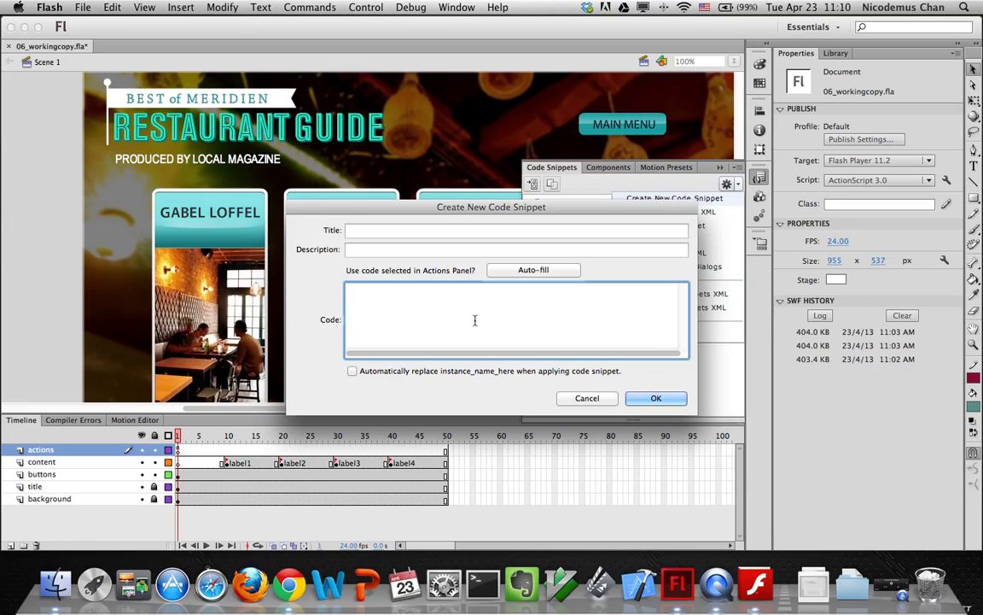
type("iinnssttaannccee")
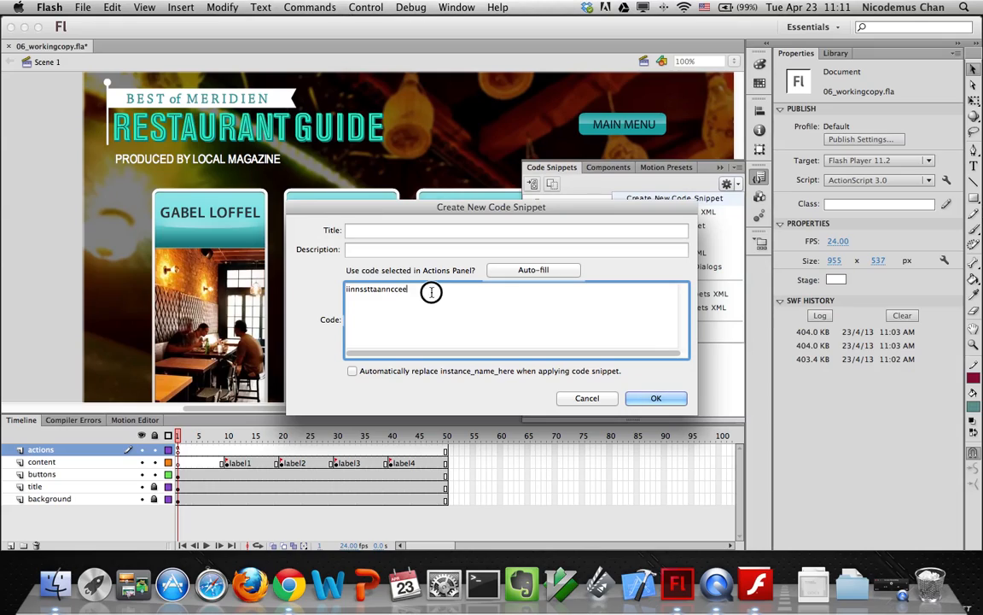
left_click_drag(432, 292, 288, 284)
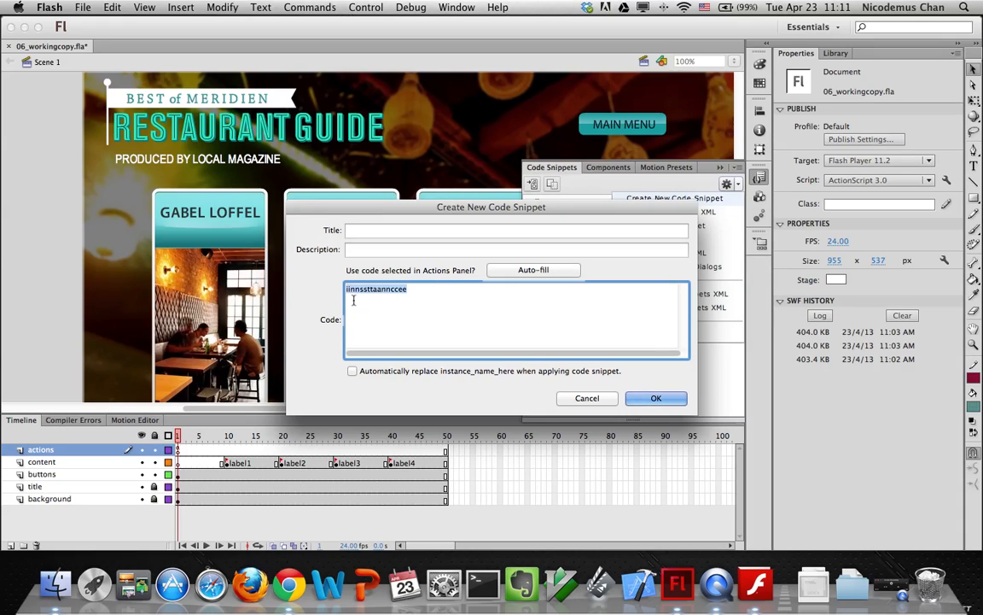
key("BackSpace")
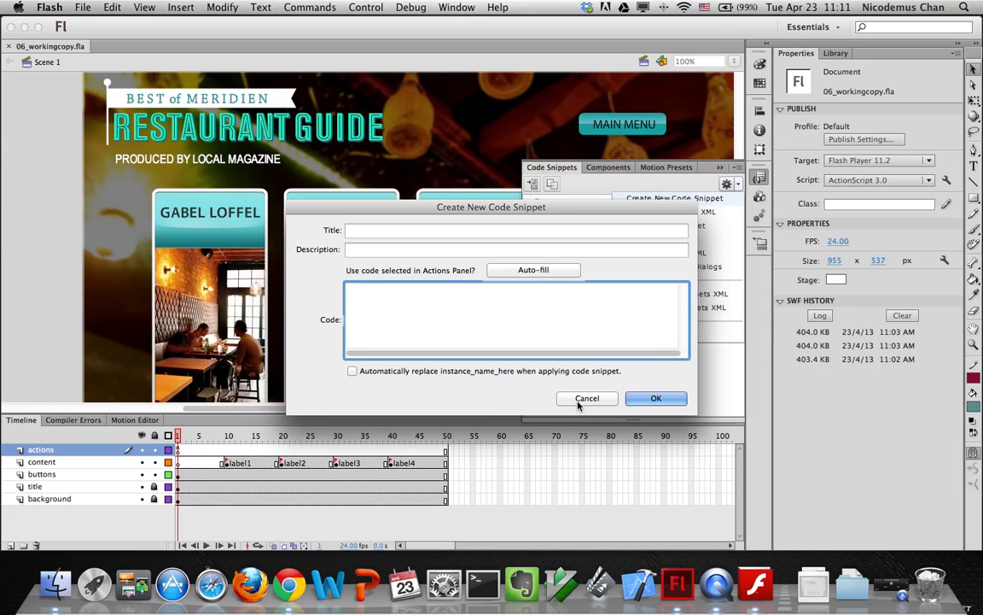
left_click(656, 398)
Close the Code Snippets panel and the 06_workingcopy document, then quit Flash with Cmd+Q
right_click(580, 221)
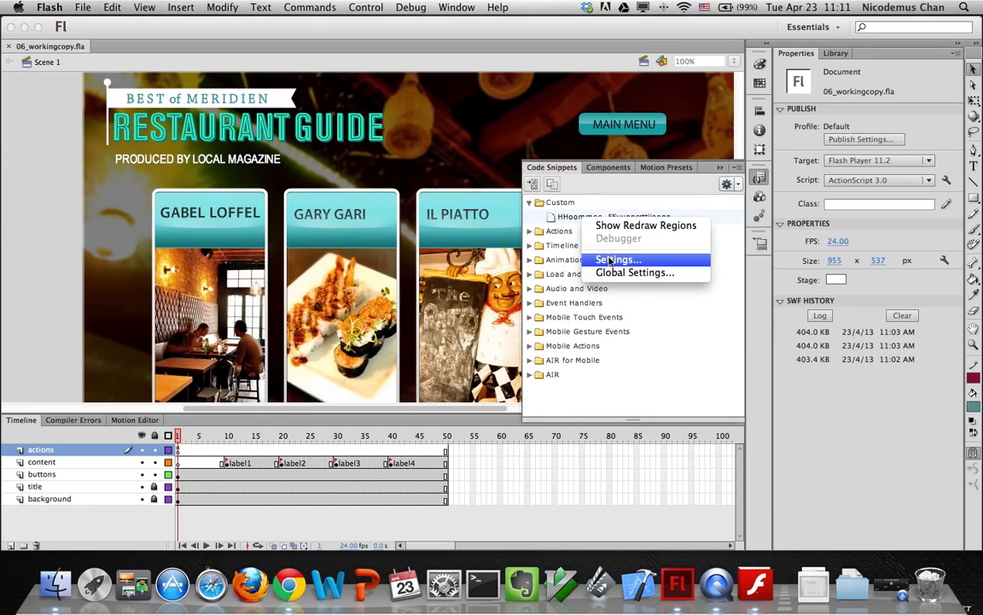
left_click(575, 217)
left_click(739, 168)
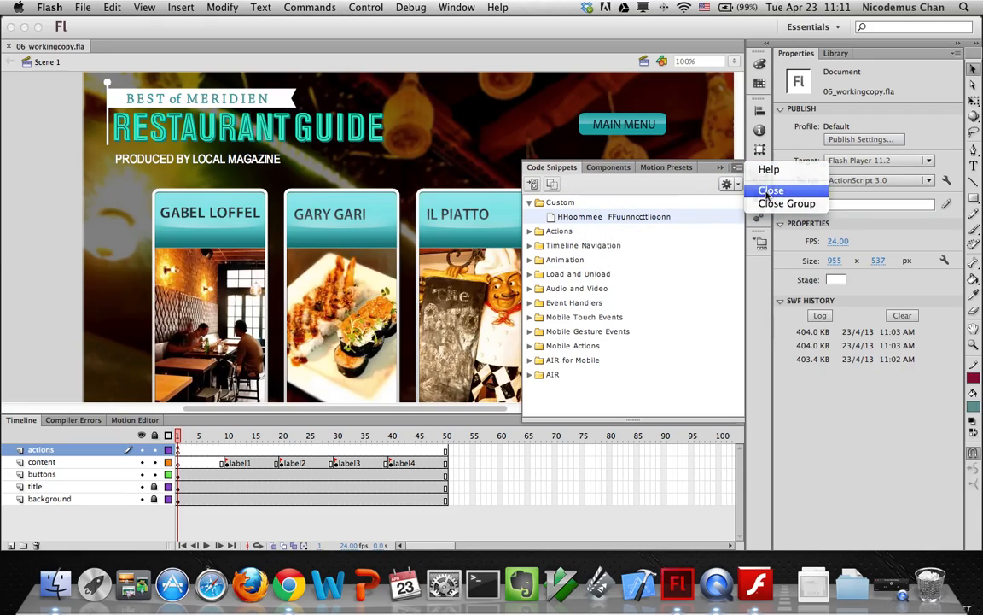
left_click(770, 190)
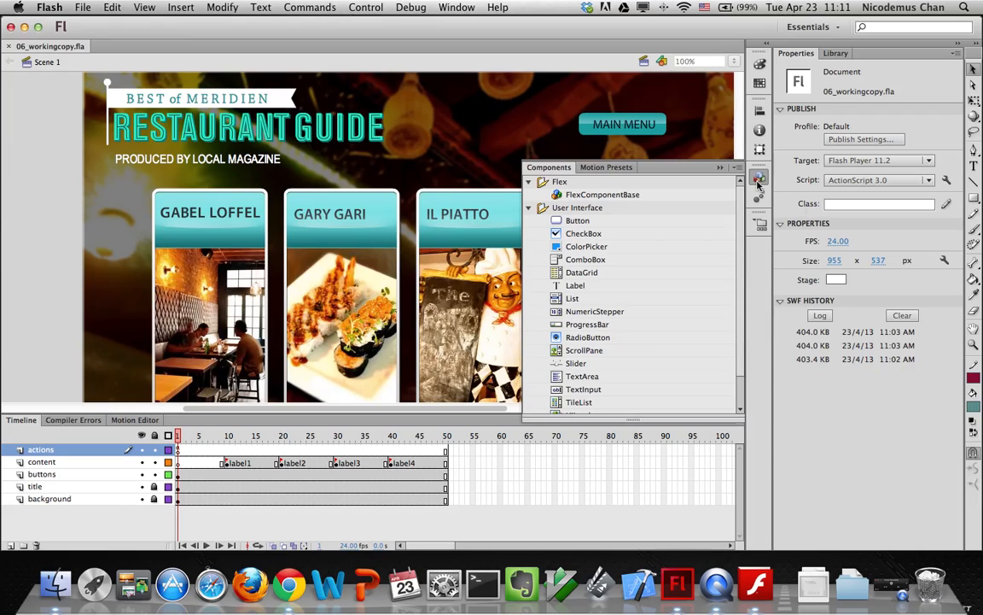
left_click(758, 182)
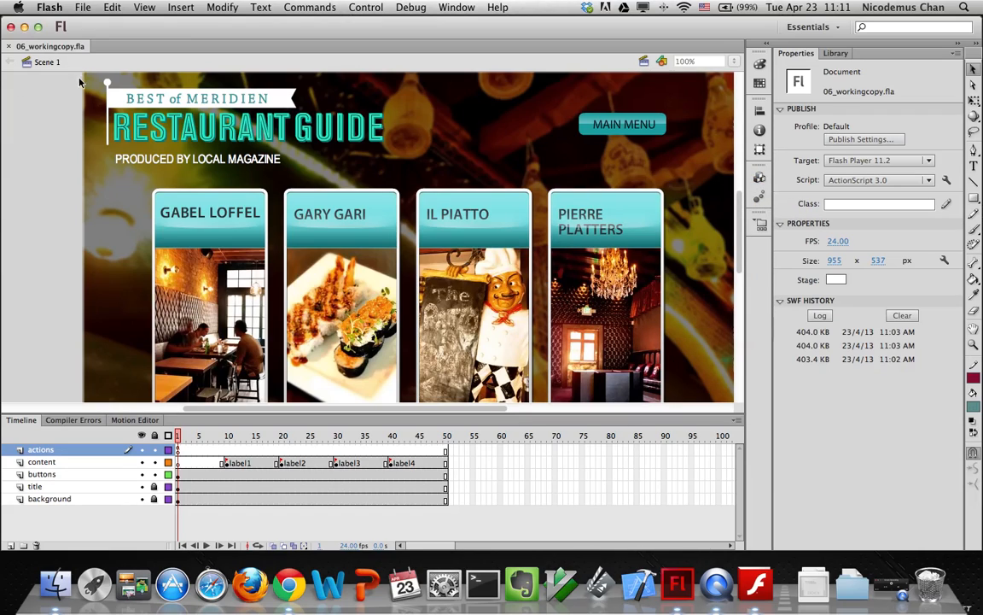
left_click(10, 28)
key("super+q")
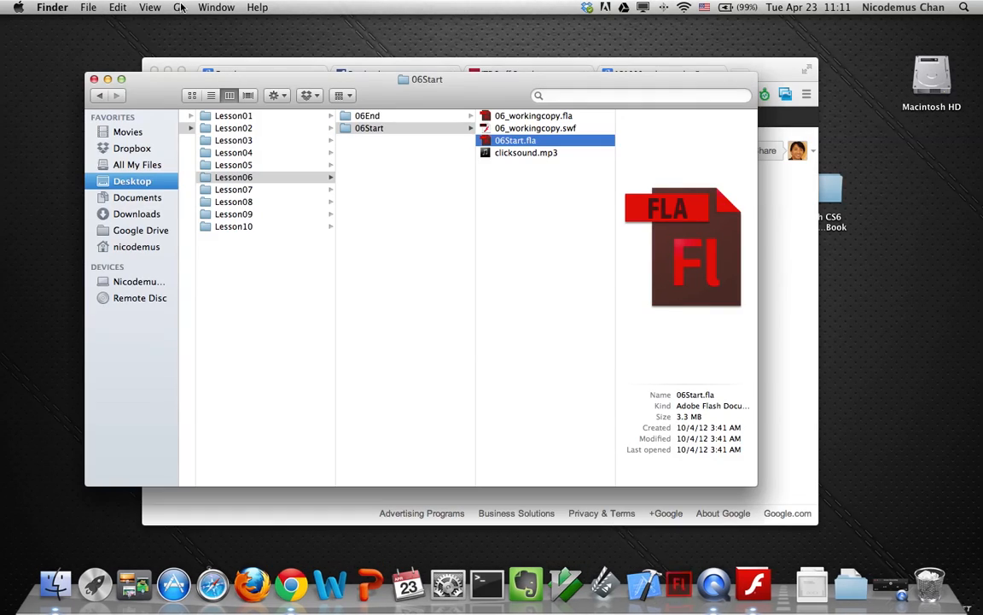
Relaunch Flash by opening 06_workingcopy.fla from the Lesson06 > 06Start folder in Finder
double_click(484, 117)
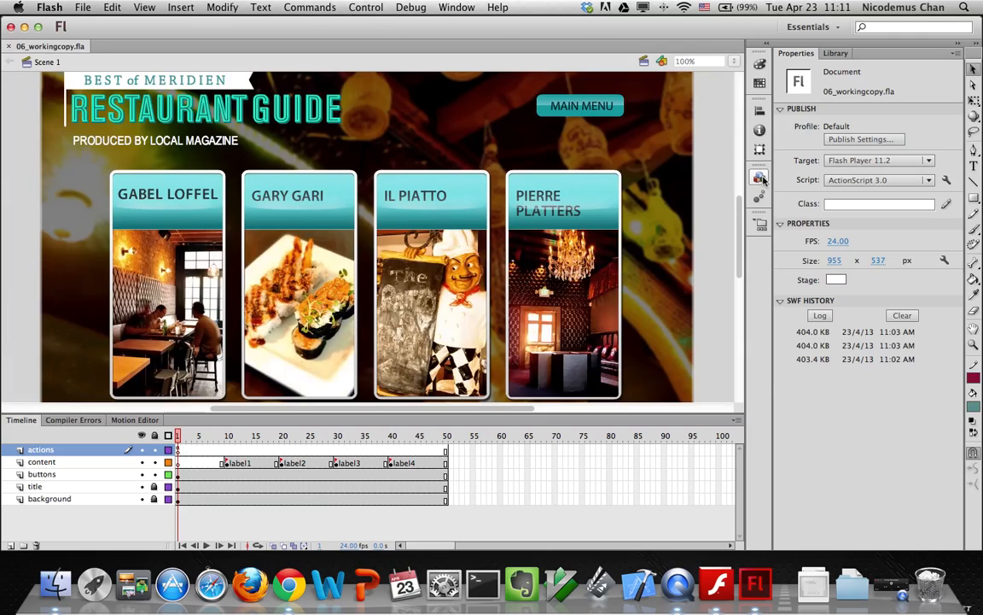
Reopen Code Snippets from the Window menu and delete the garbled HHoommee FFuunnccttiioonn custom snippet
left_click(760, 178)
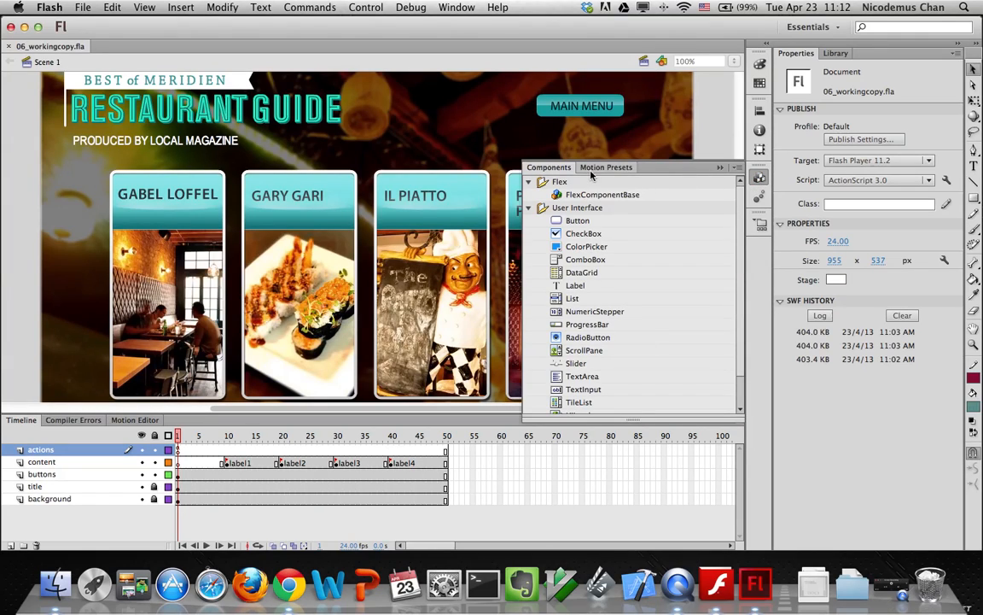
left_click(456, 7)
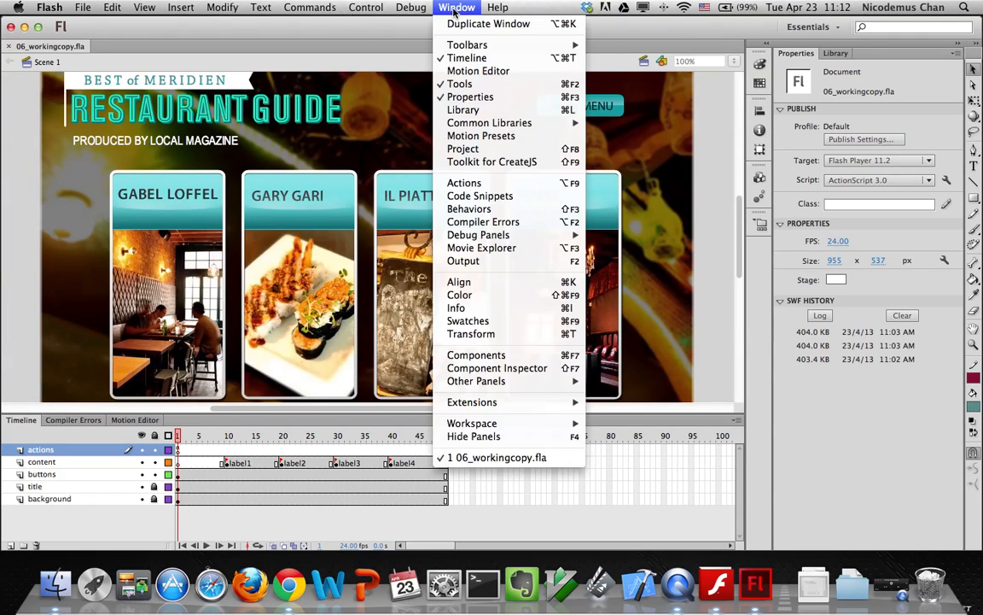
left_click(480, 196)
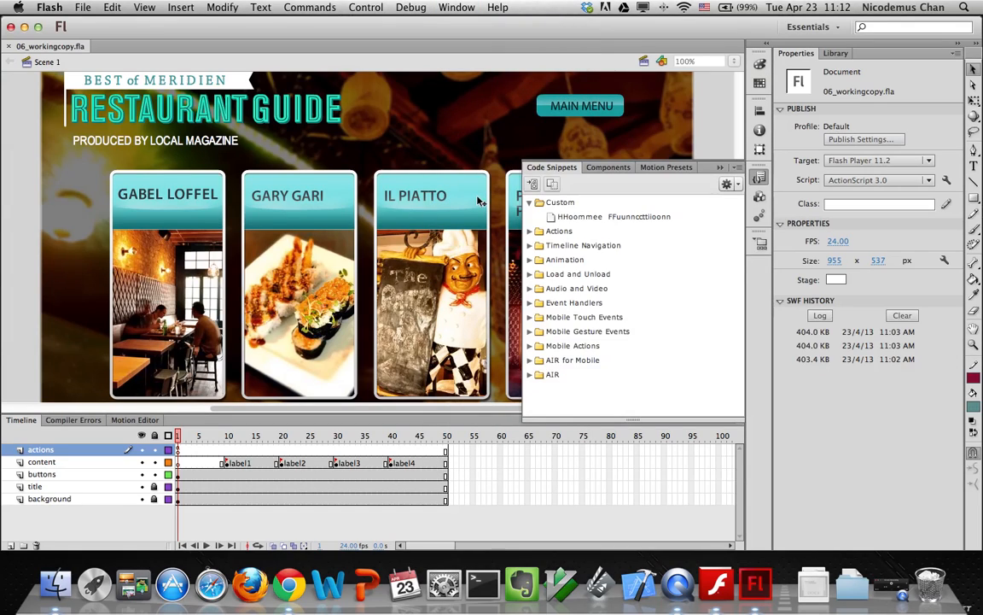
right_click(575, 222)
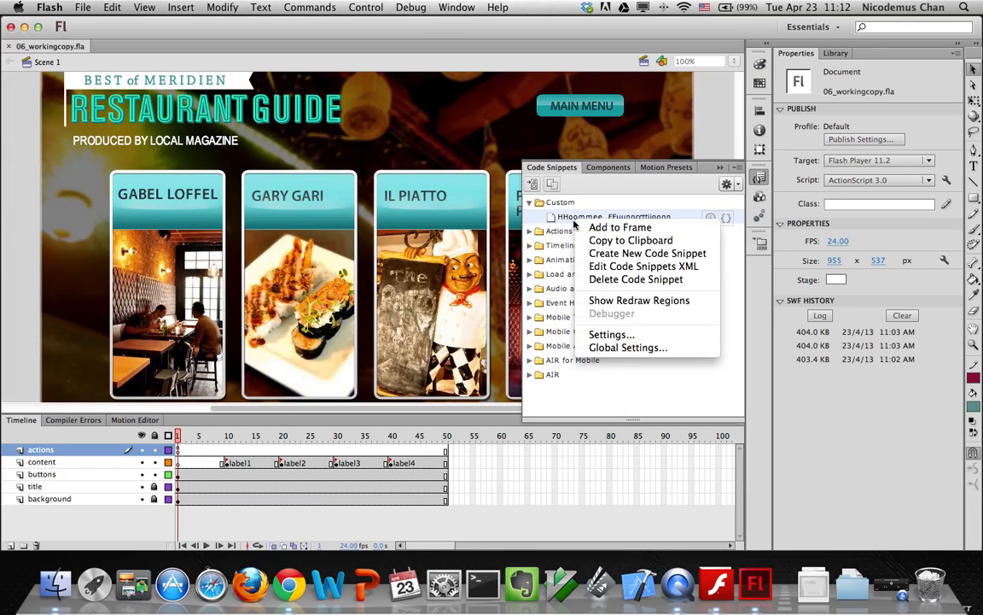
left_click(599, 279)
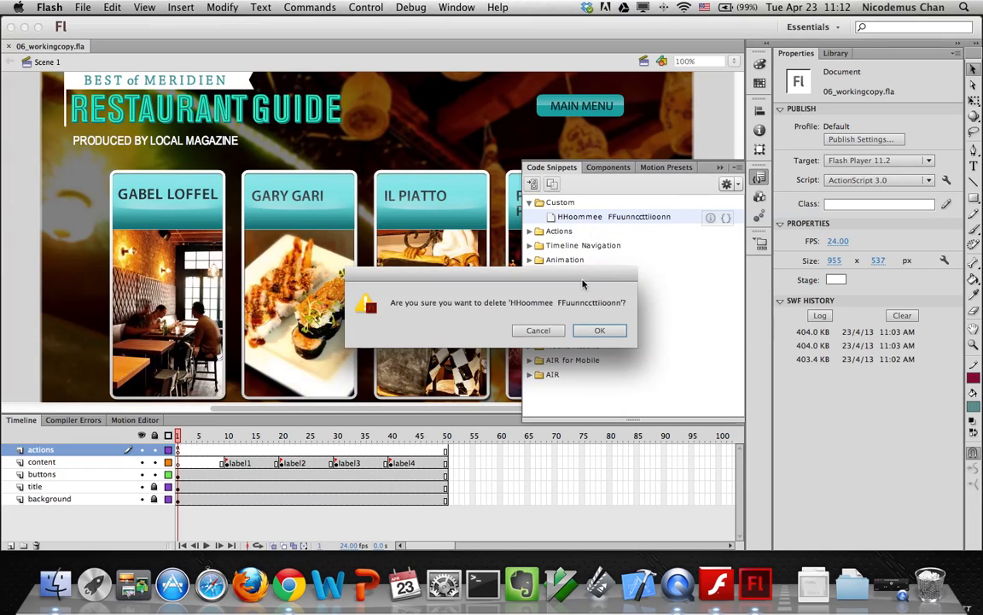
left_click(596, 333)
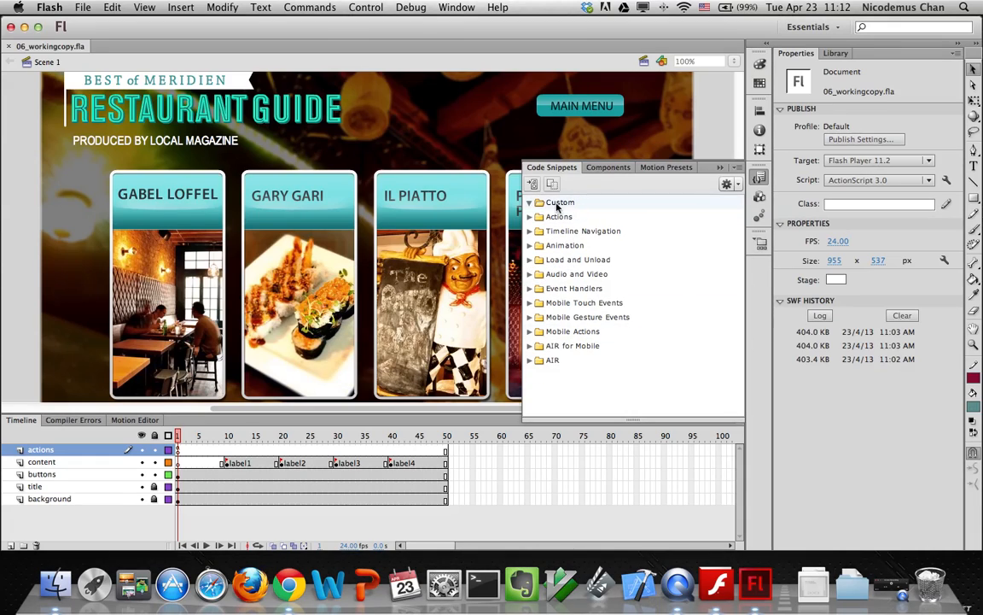
left_click(726, 184)
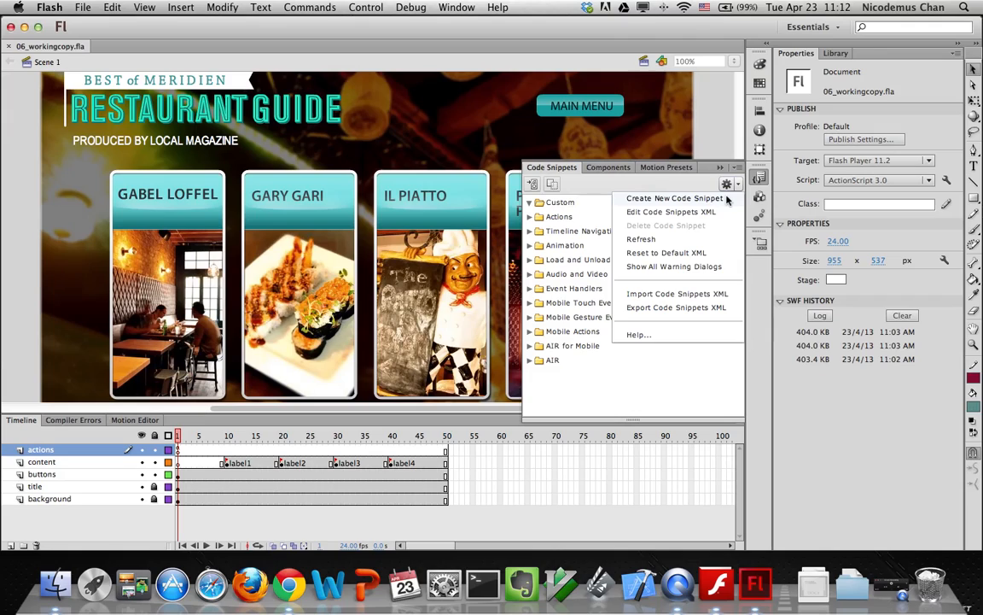
Start a new code snippet titled 'Home Function', described 'Click to return to frame 1'
left_click(726, 198)
type("Home Function")
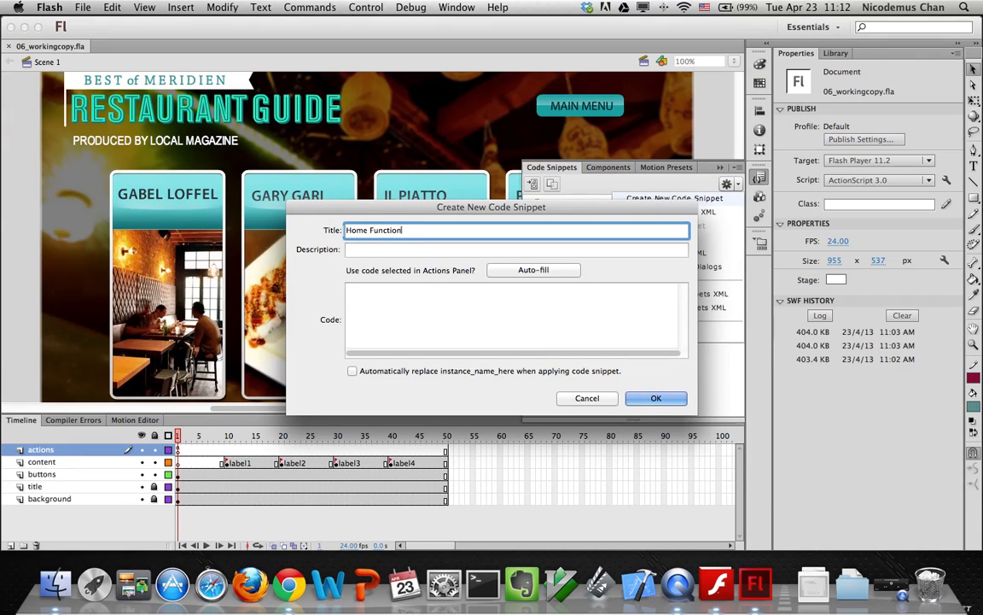
left_click(475, 249)
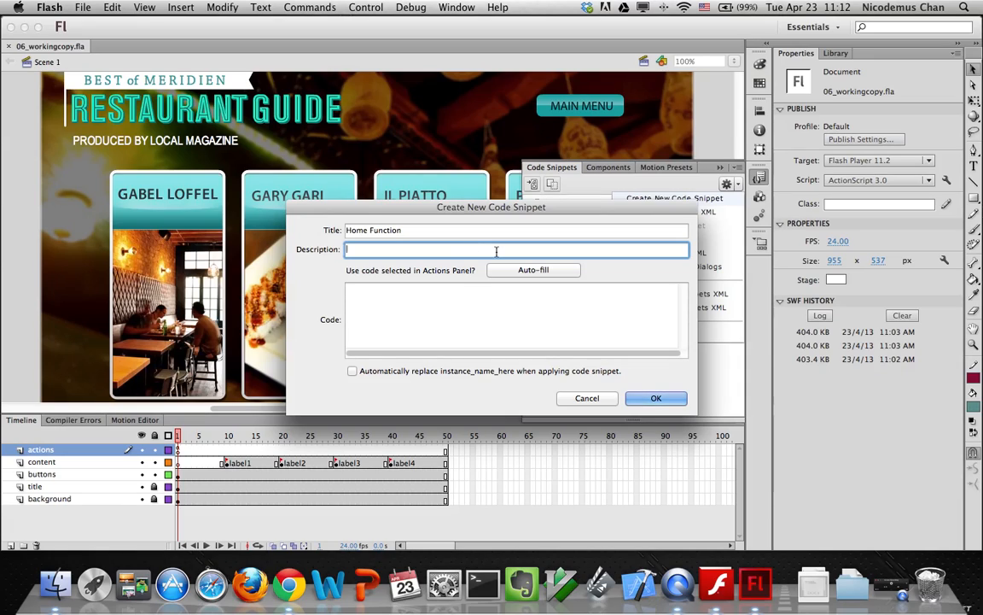
type("Cli")
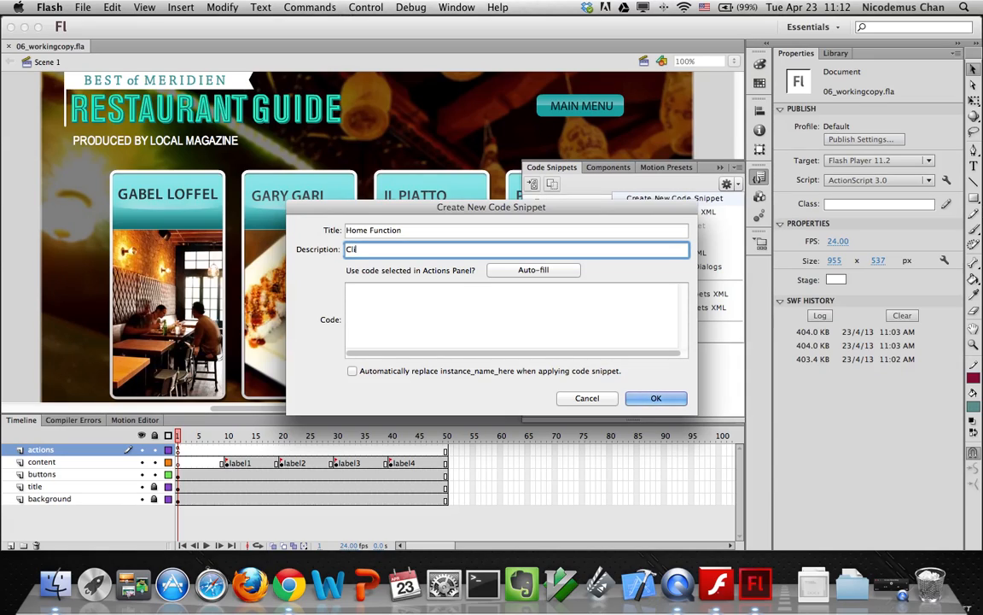
type("ck to return to frame 1")
Enter the returnhome click-listener code calling gotoAndStop(1), and enable auto-replace of instance_name_here
left_click(439, 312)
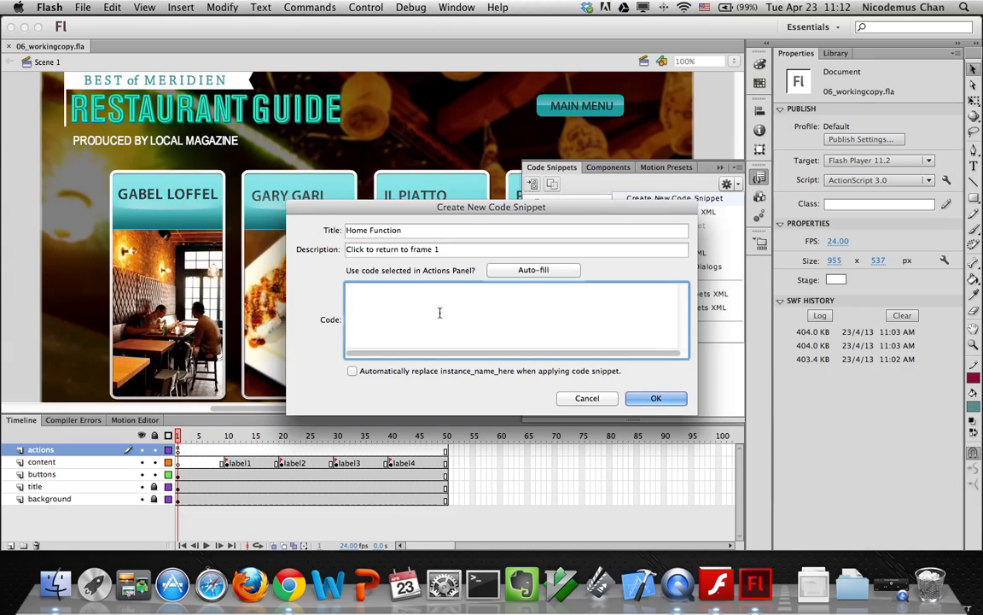
type("instanc")
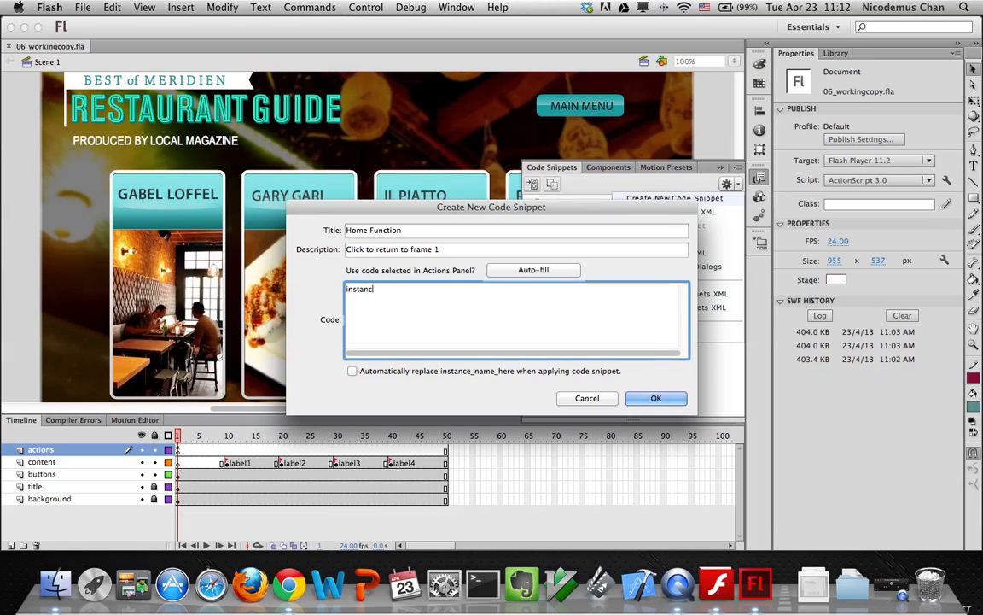
type("e_name_")
type(".AddEventListene")
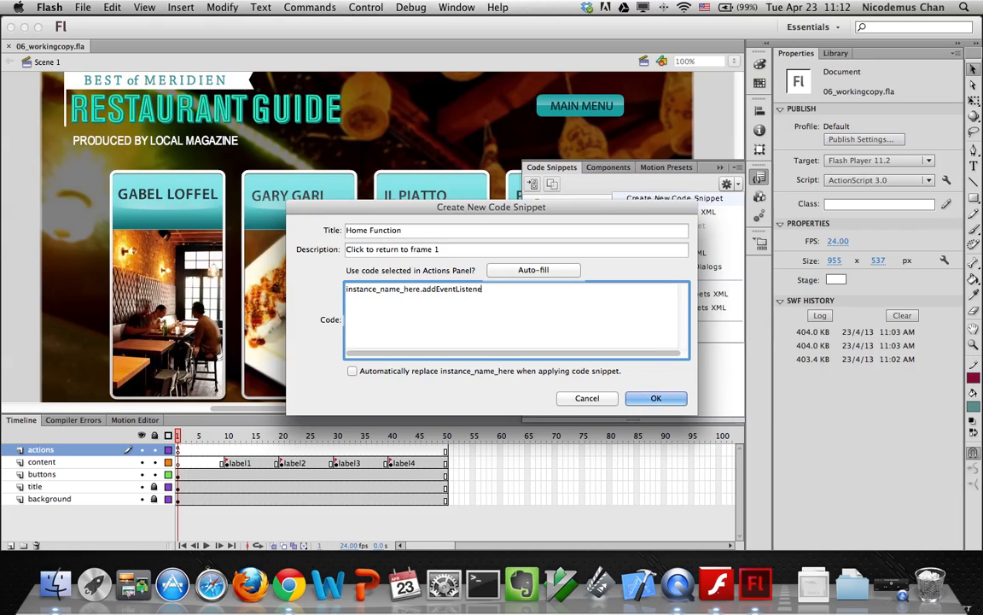
type("r(MouseEvent.CLICK, returnhome);")
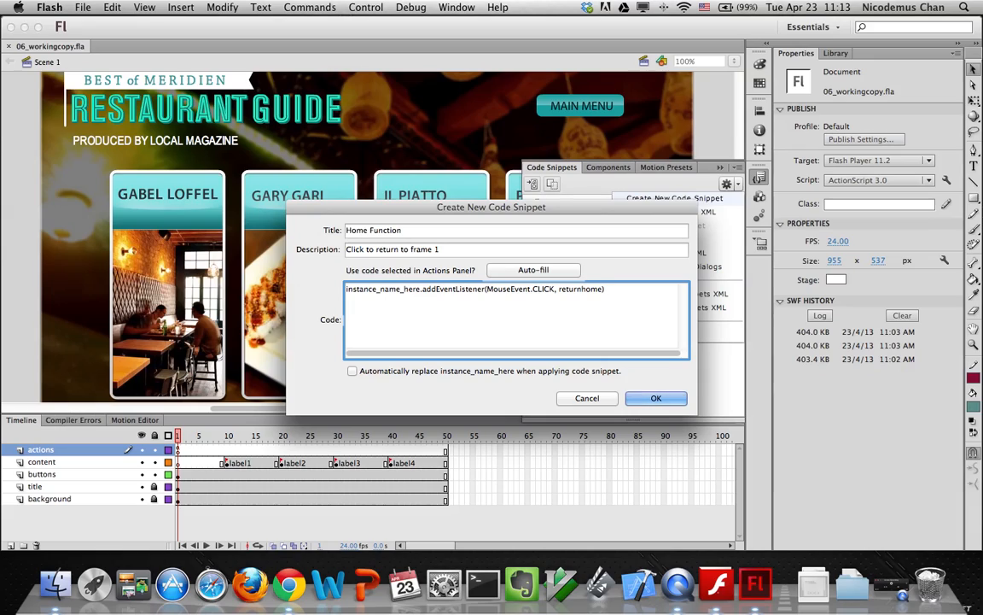
key("Return")
key("Return")
type("function returnhome")
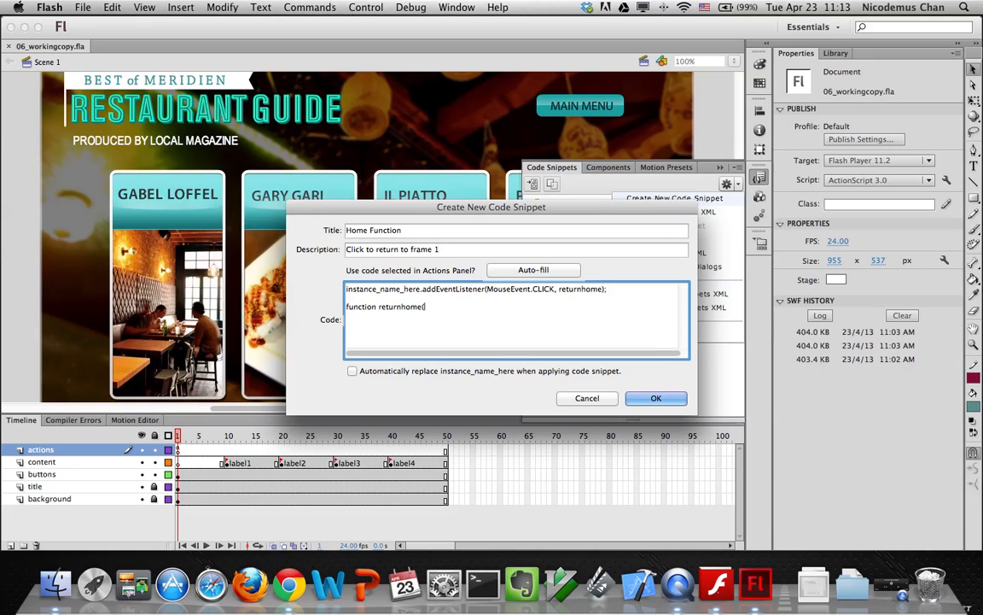
type("(event:MouseEvent):")
left_click(515, 308)
key("Return")
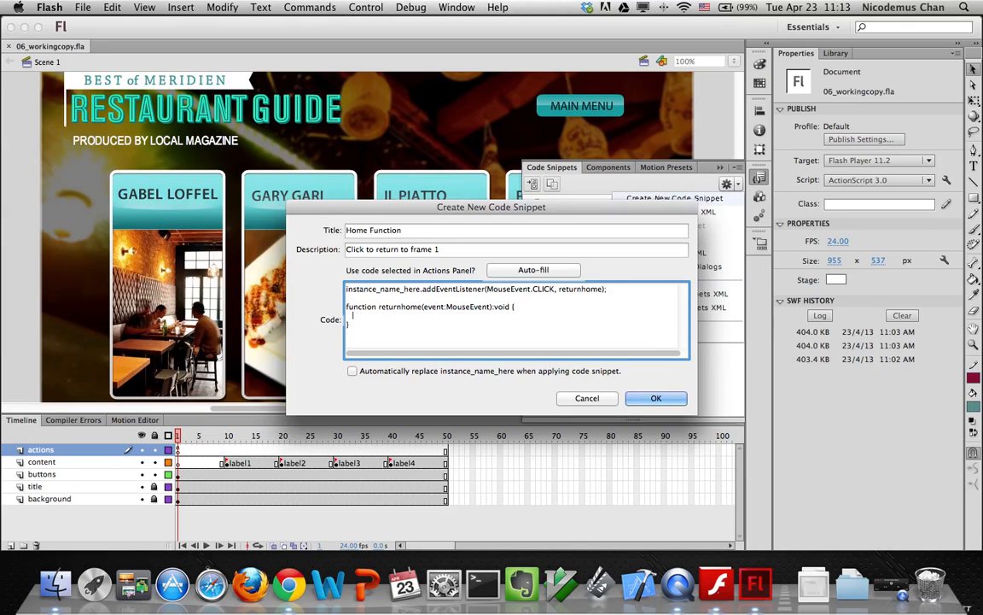
type("gotoAndStop(1);")
left_click(353, 372)
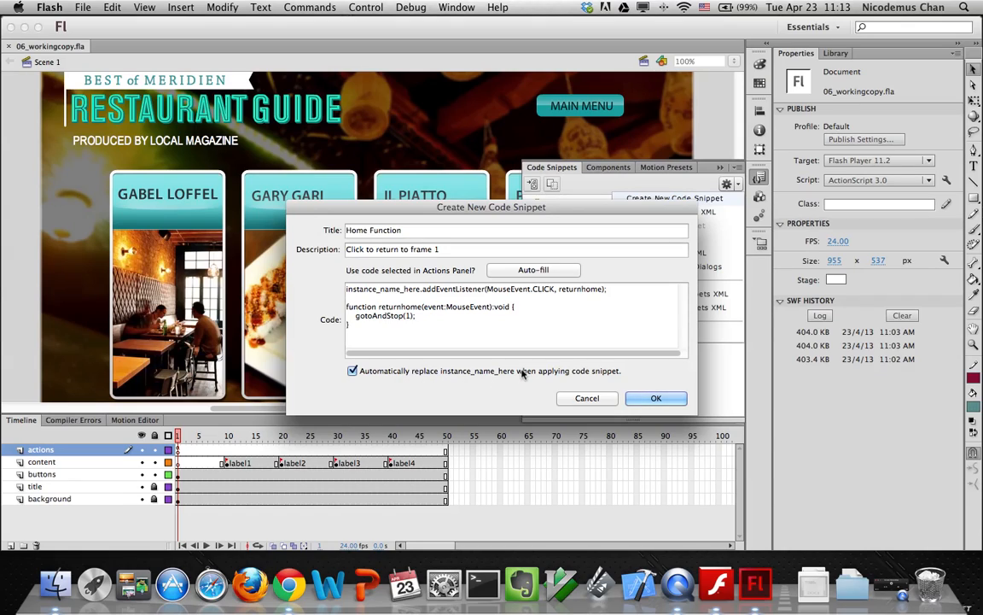
Save the Home Function snippet and export the code snippets as mycodesnippet.xml in 06Start
left_click(654, 399)
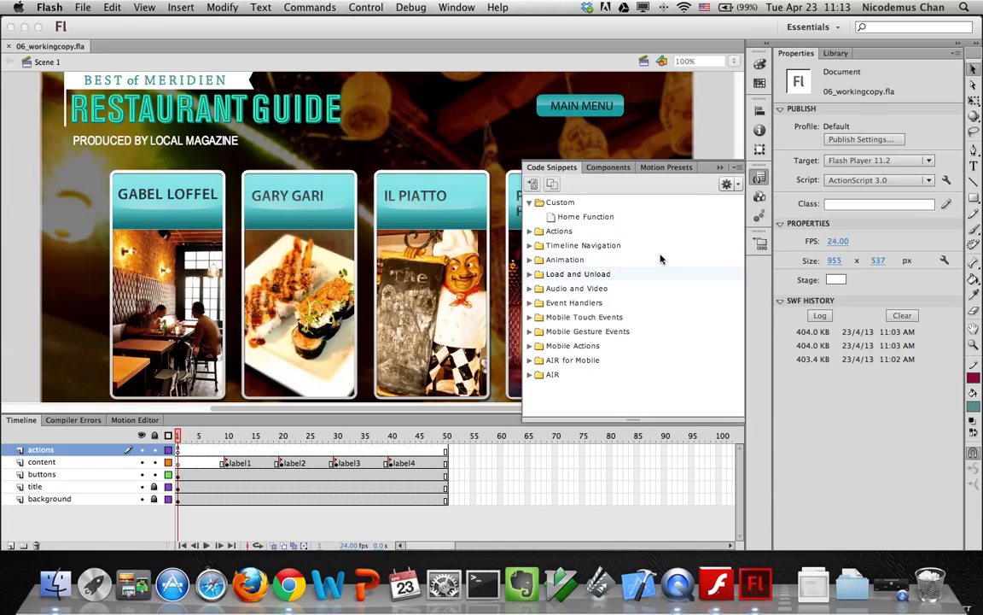
left_click(738, 185)
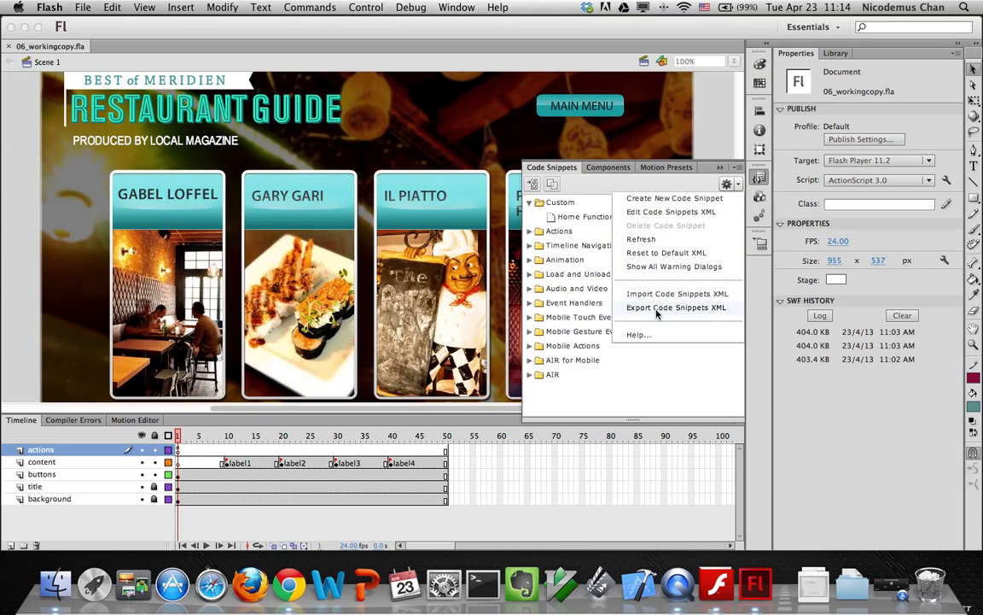
left_click(656, 309)
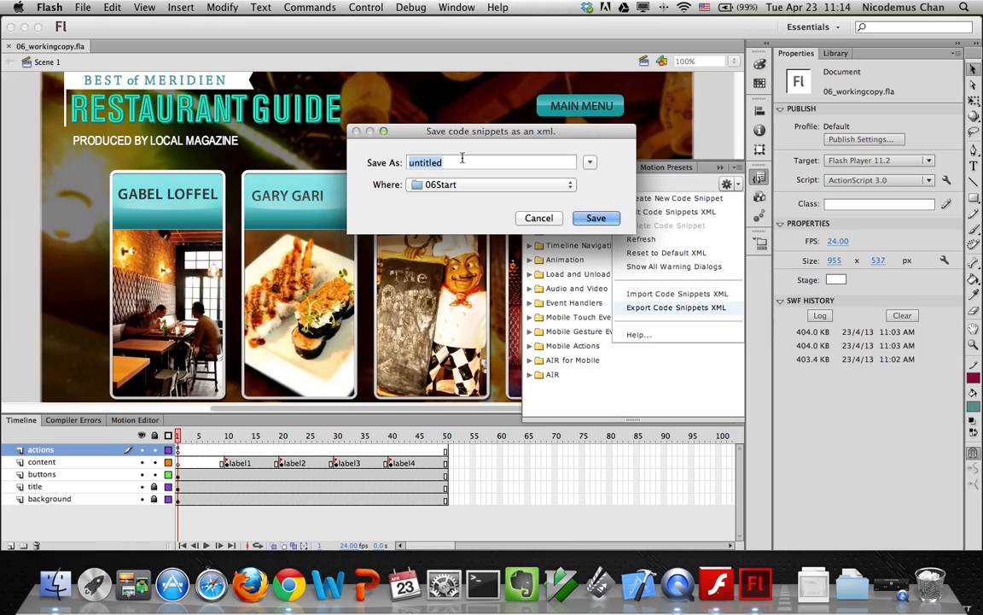
type("mycodesnippet")
left_click(595, 218)
left_click(55, 585)
Open mycodesnippet.xml in MacVim, scroll through the Home Function snippet XML, and close it
left_click(512, 167)
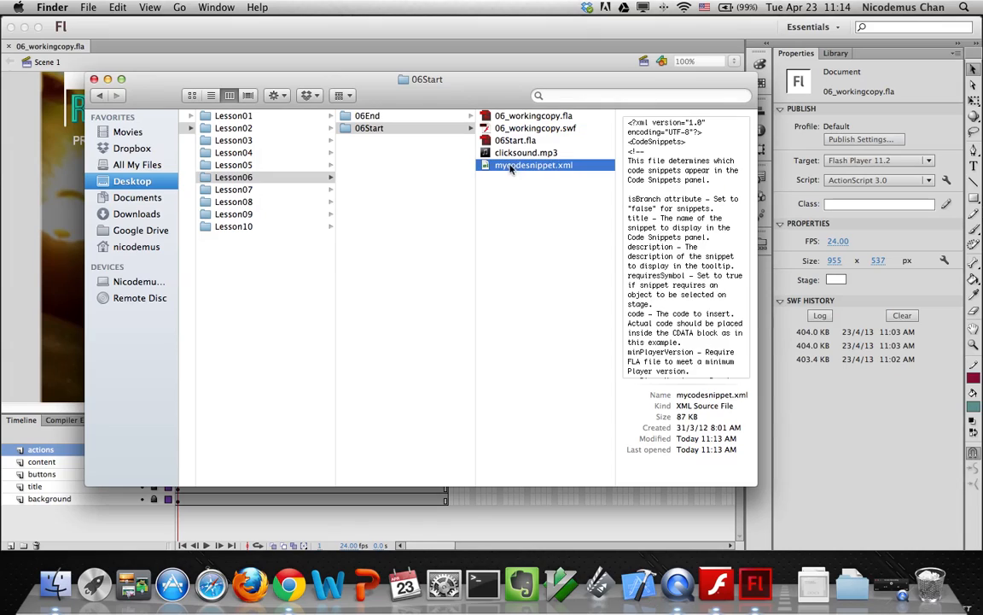
right_click(515, 169)
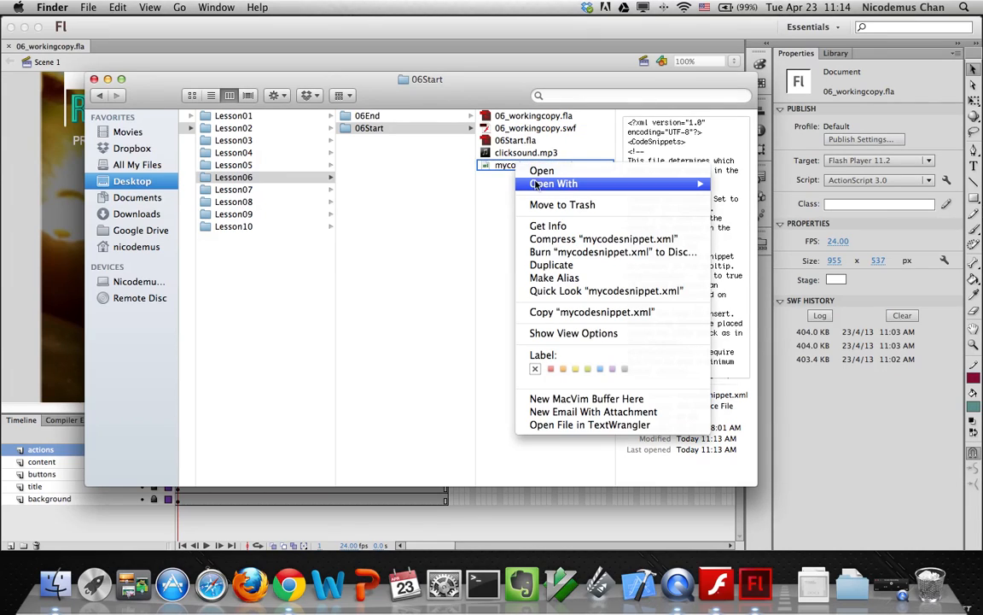
mouse_move(563, 184)
left_click(806, 185)
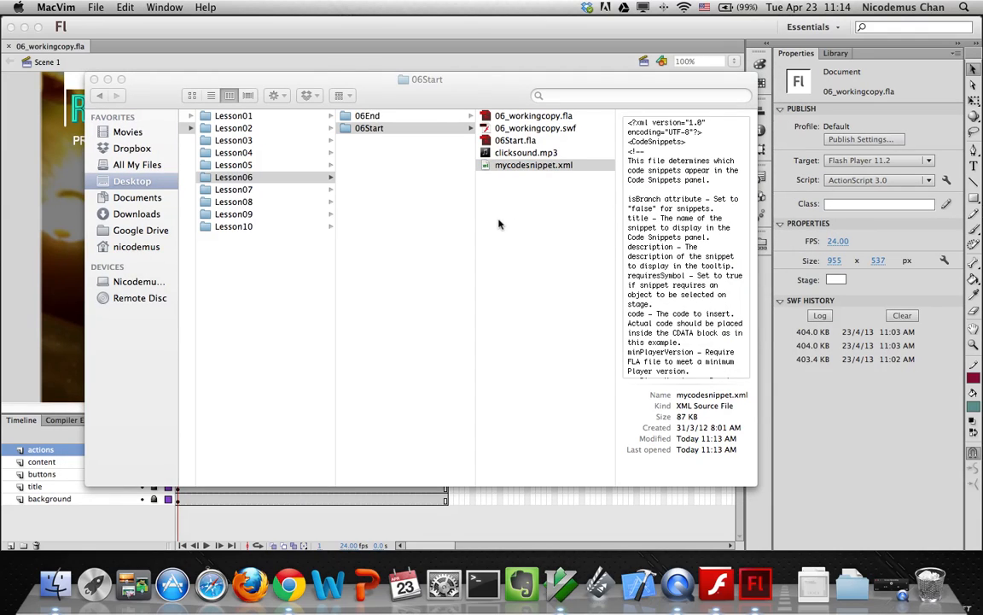
scroll(482, 268, "down", 15)
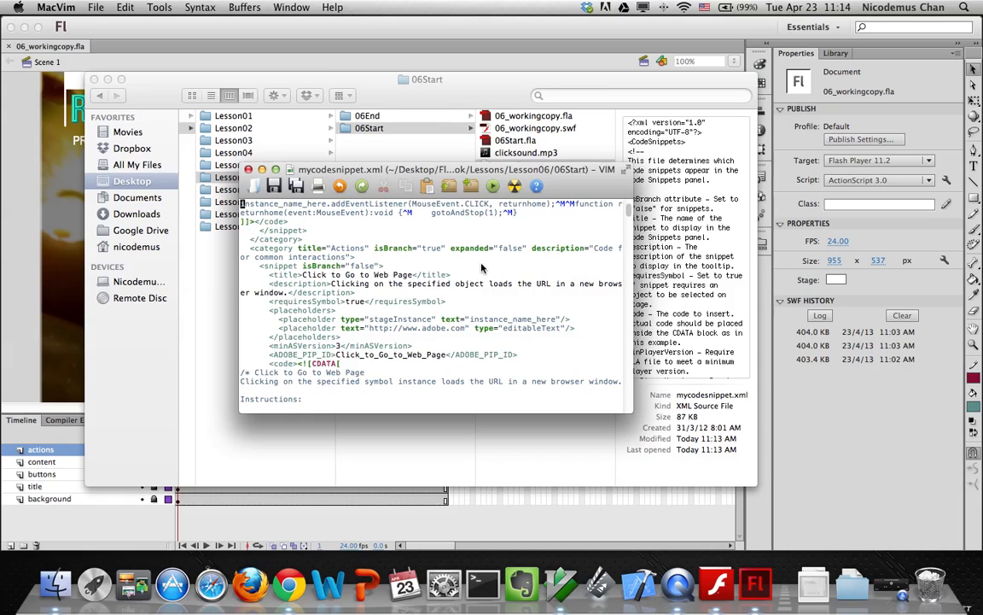
scroll(482, 268, "up", 10)
scroll(483, 268, "down", 3)
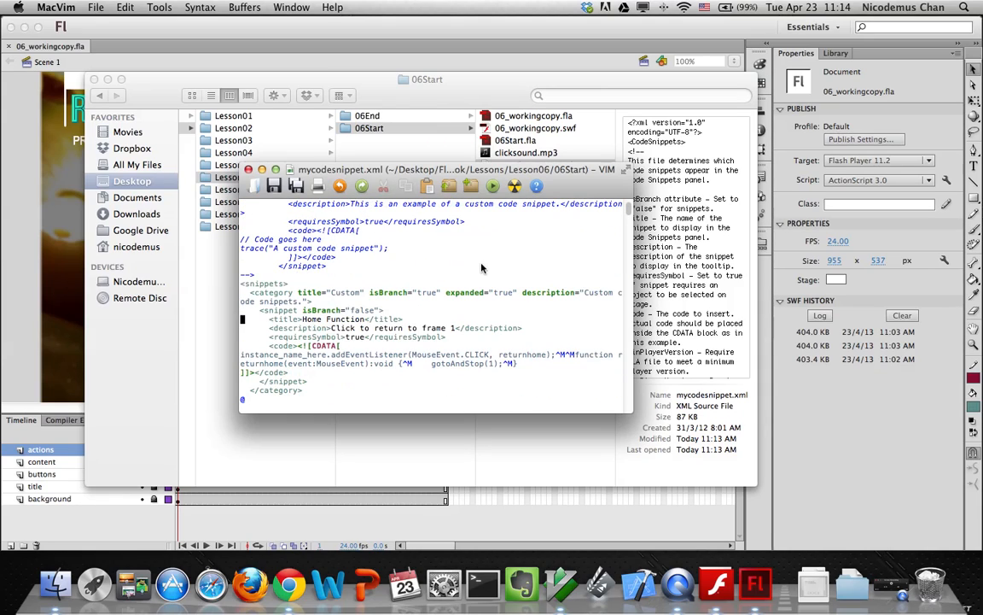
scroll(483, 268, "down", 3)
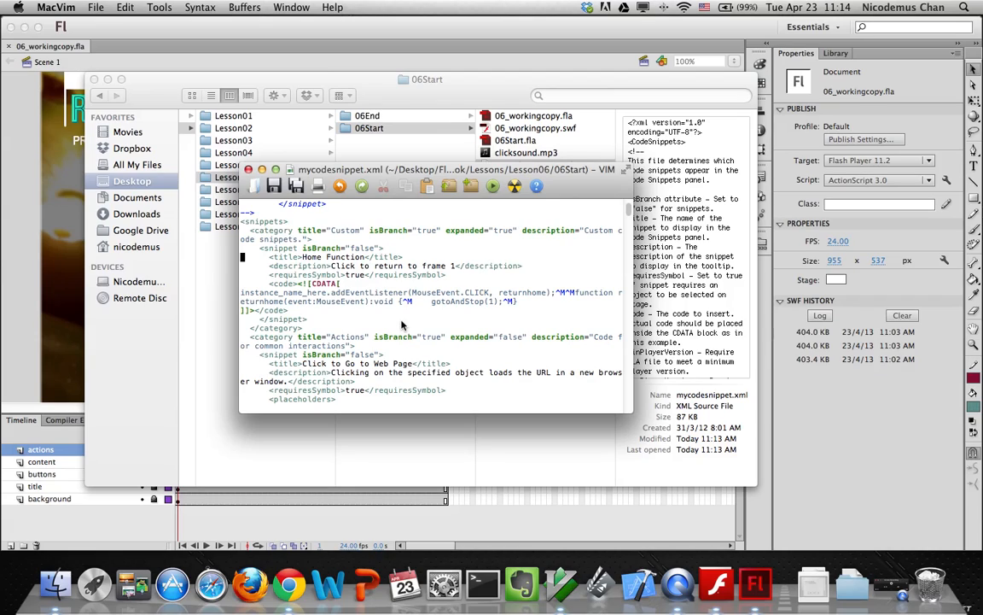
scroll(402, 325, "down", 1)
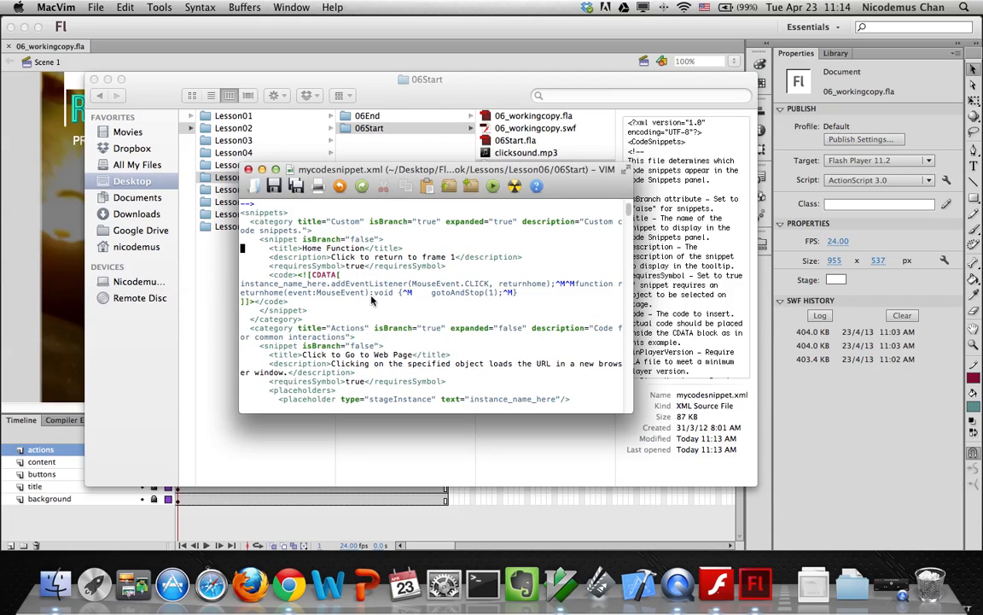
scroll(371, 298, "down", 1)
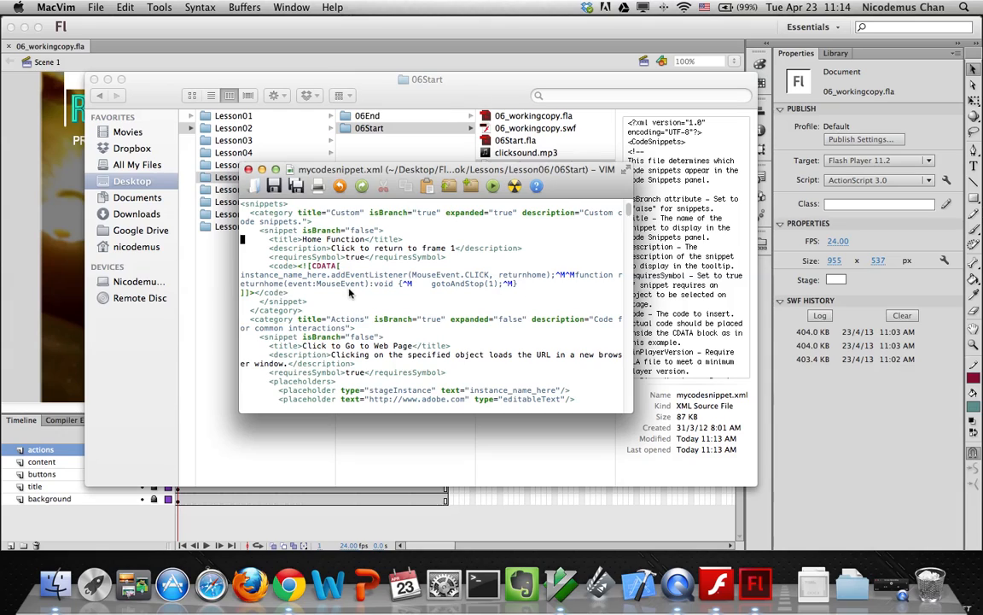
scroll(349, 292, "down", 20)
scroll(358, 303, "down", 15)
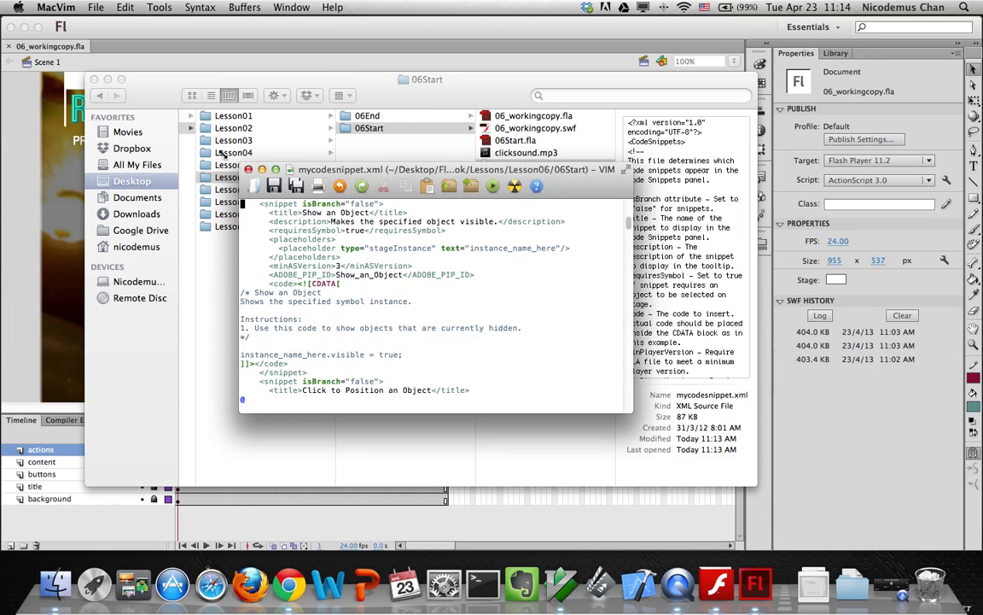
left_click(249, 169)
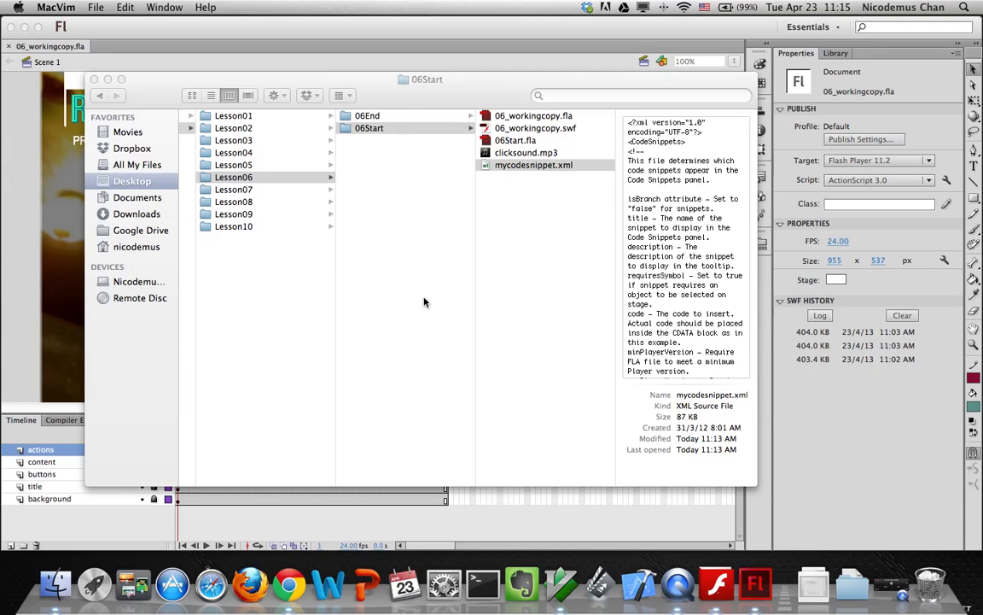
Close the 06Start Finder window and test the movie with Cmd+Return
left_click(95, 79)
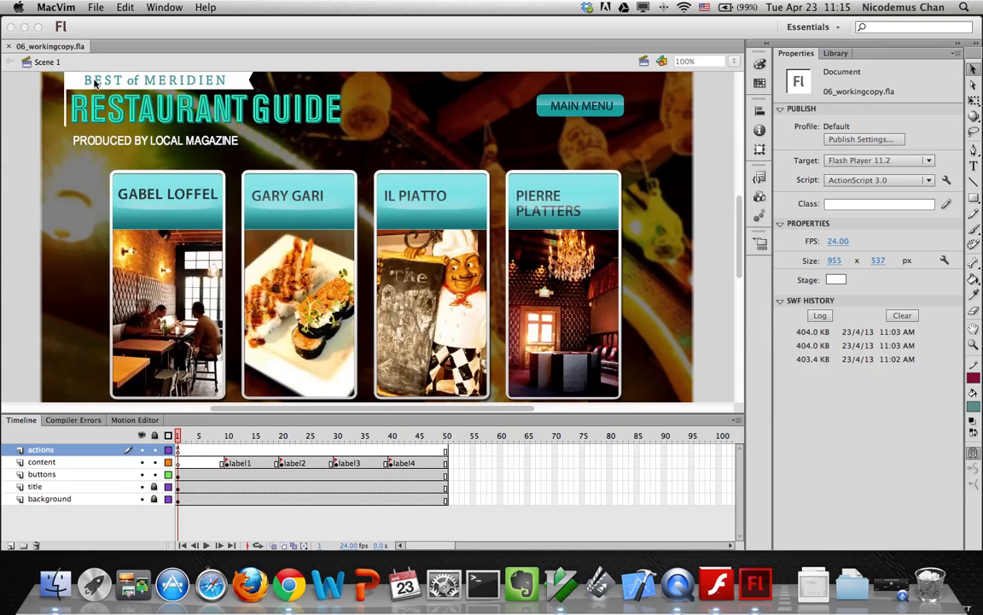
left_click(236, 50)
key("super+Return")
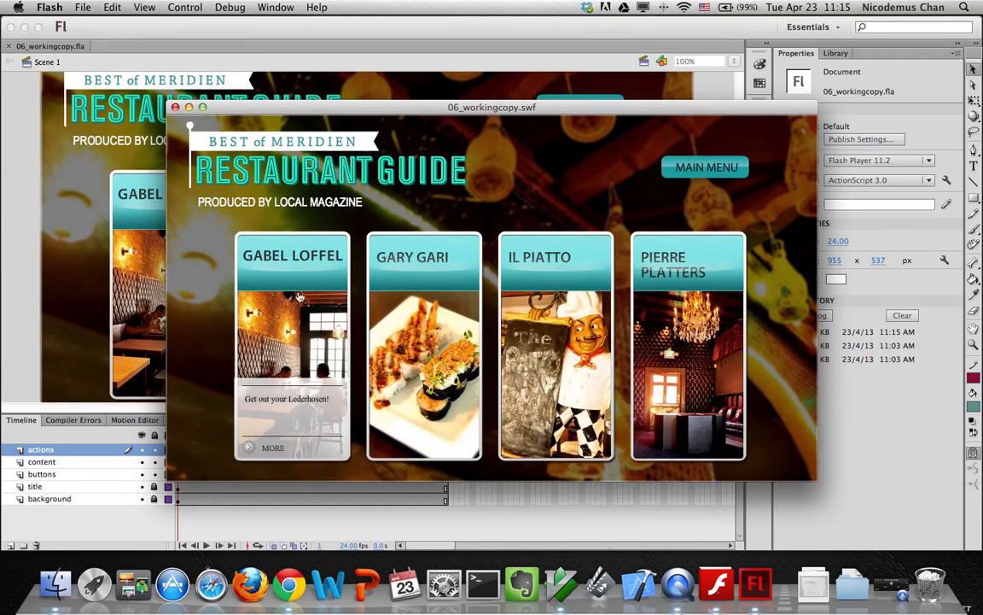
Open each of the four restaurant detail pages, return via MAIN MENU, then close the preview
left_click(297, 287)
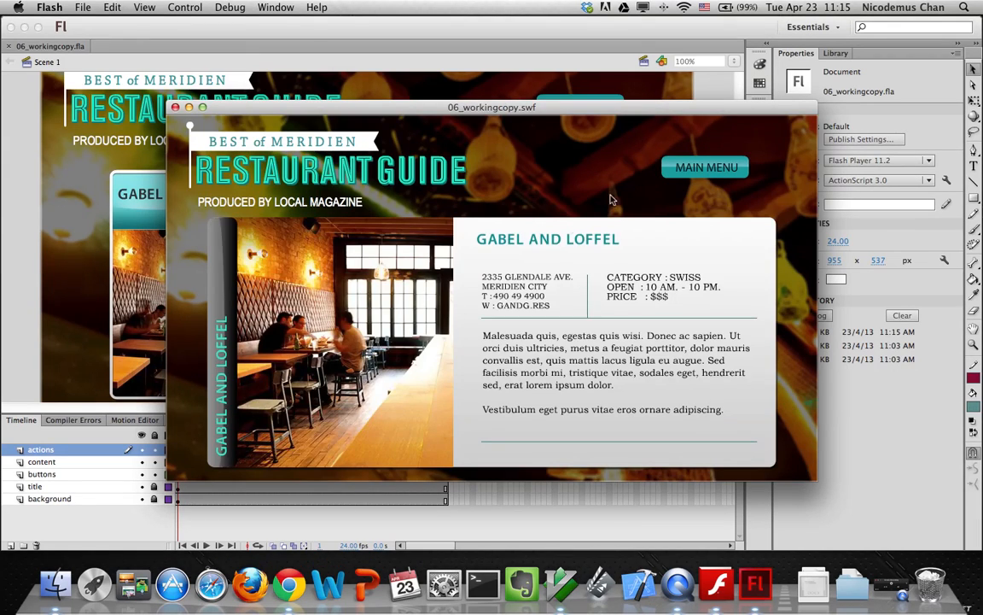
left_click(679, 167)
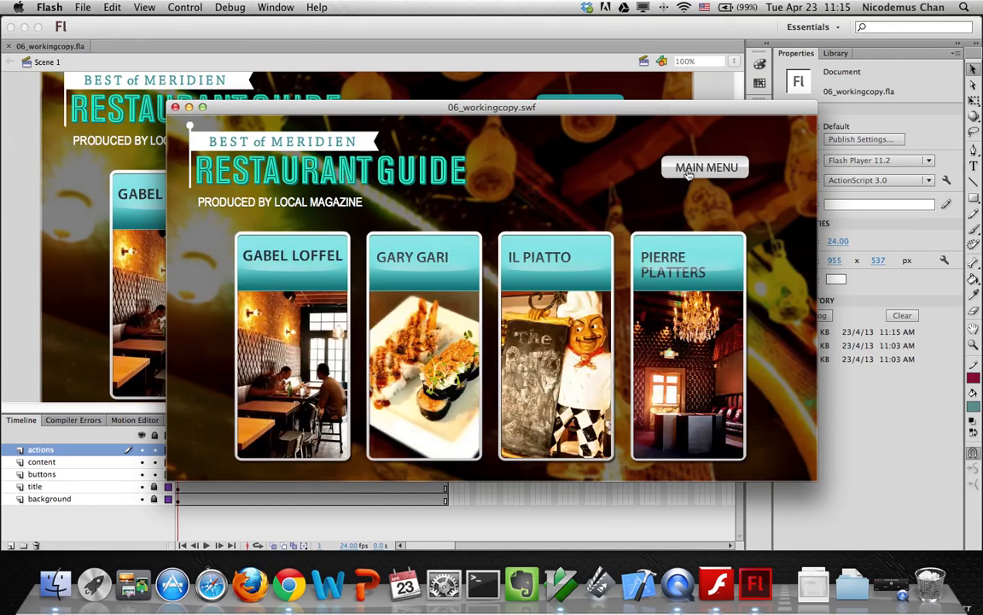
left_click(376, 309)
left_click(728, 169)
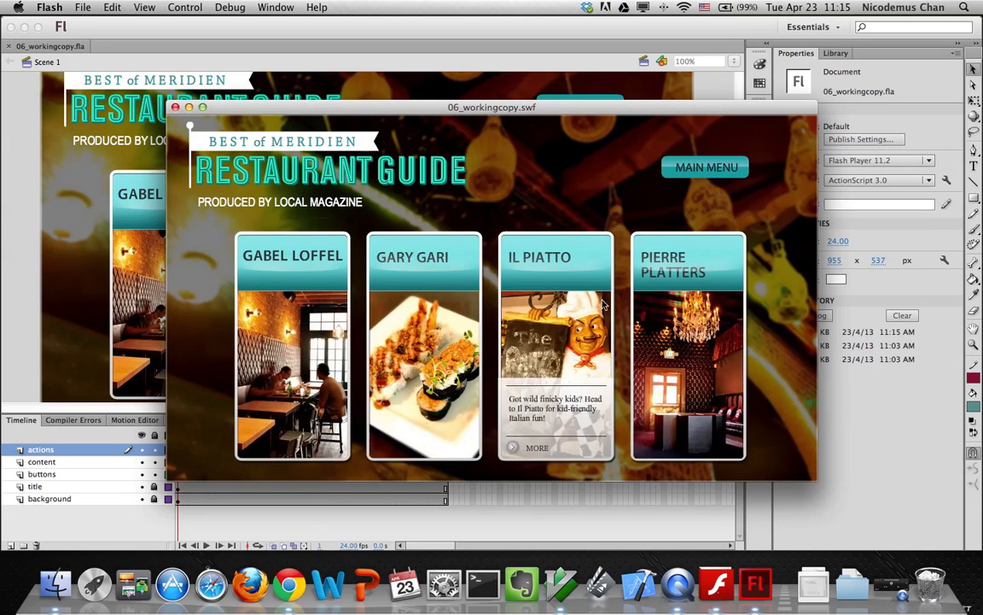
left_click(555, 325)
left_click(707, 168)
left_click(669, 258)
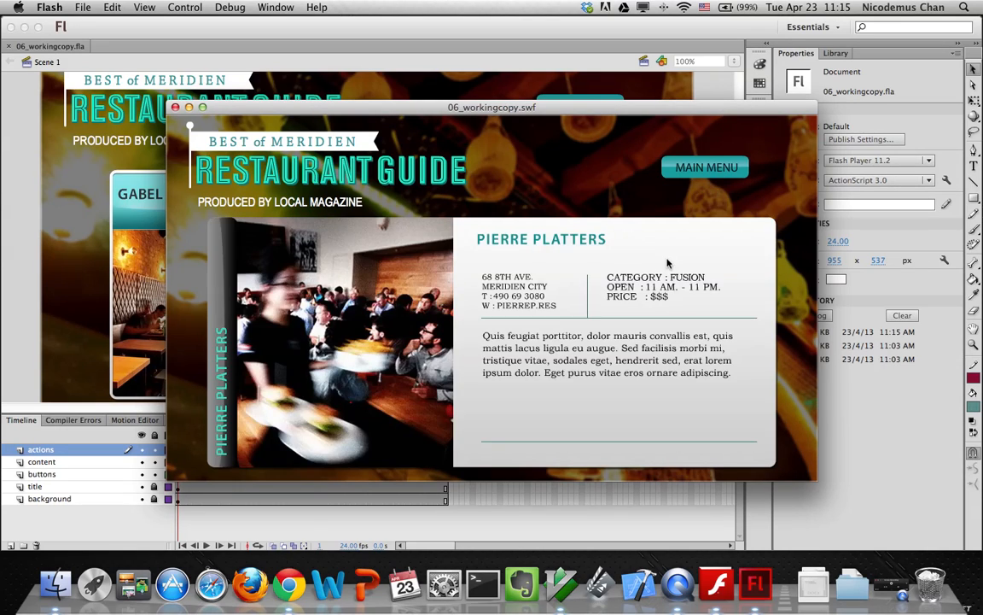
left_click(696, 167)
left_click(175, 107)
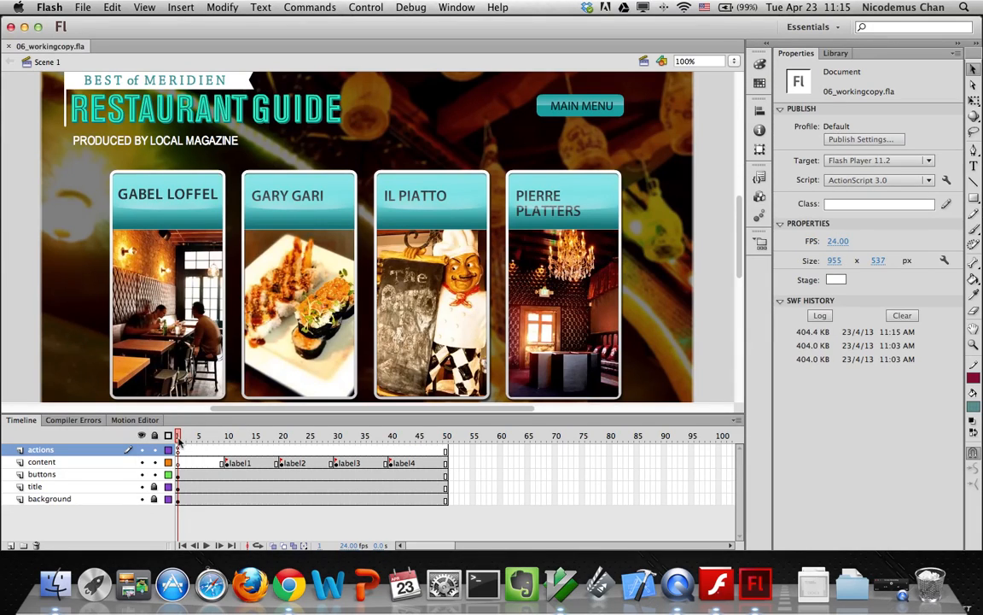
Move the playhead to frame 10 and select the Gabel and Loffel detail clip
left_click_drag(177, 438, 227, 438)
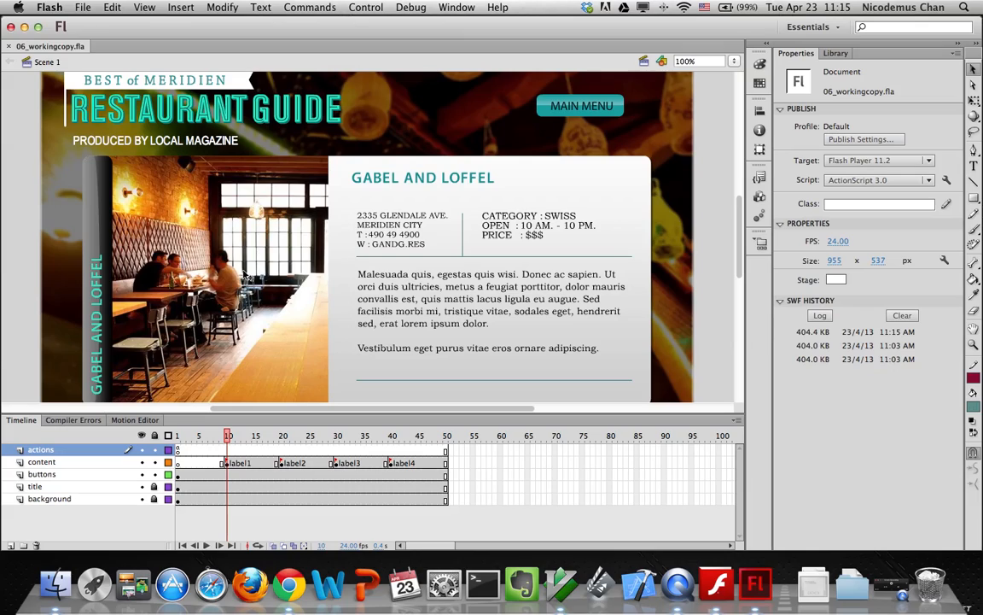
left_click(245, 273)
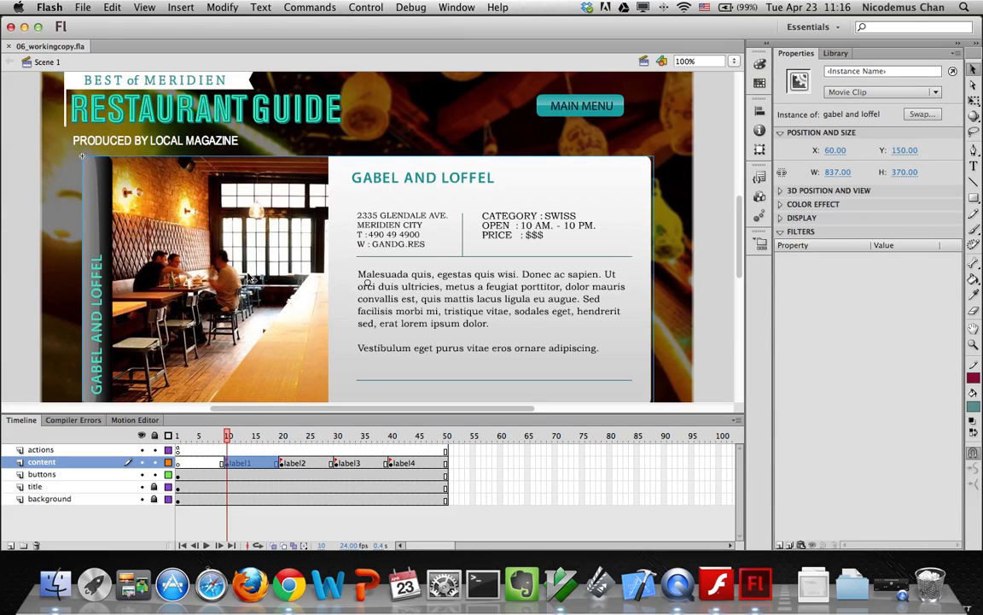
Add a motion tween to the detail clip and set its Alpha to 0% at frame 10
right_click(248, 280)
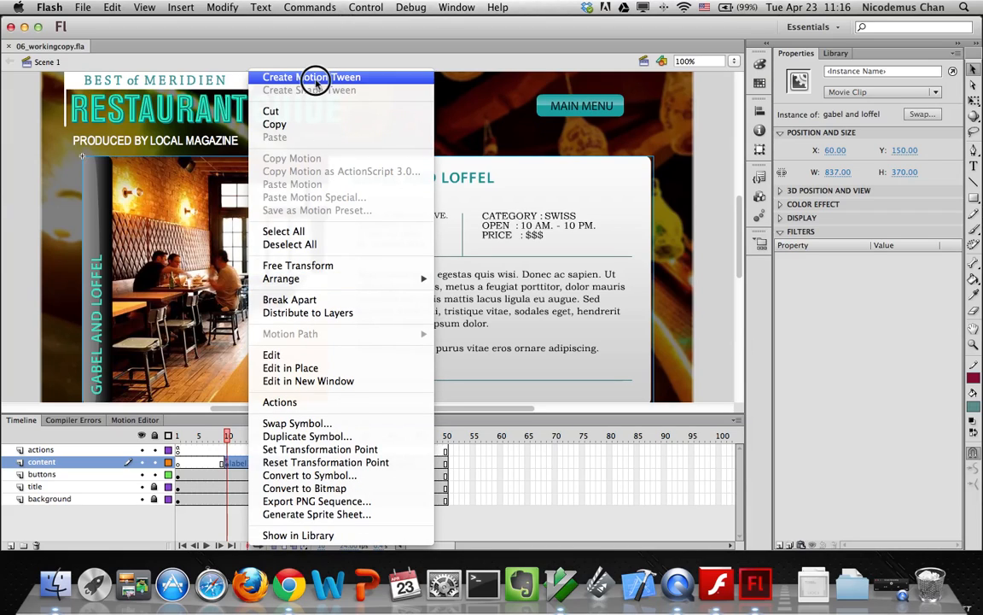
left_click(283, 77)
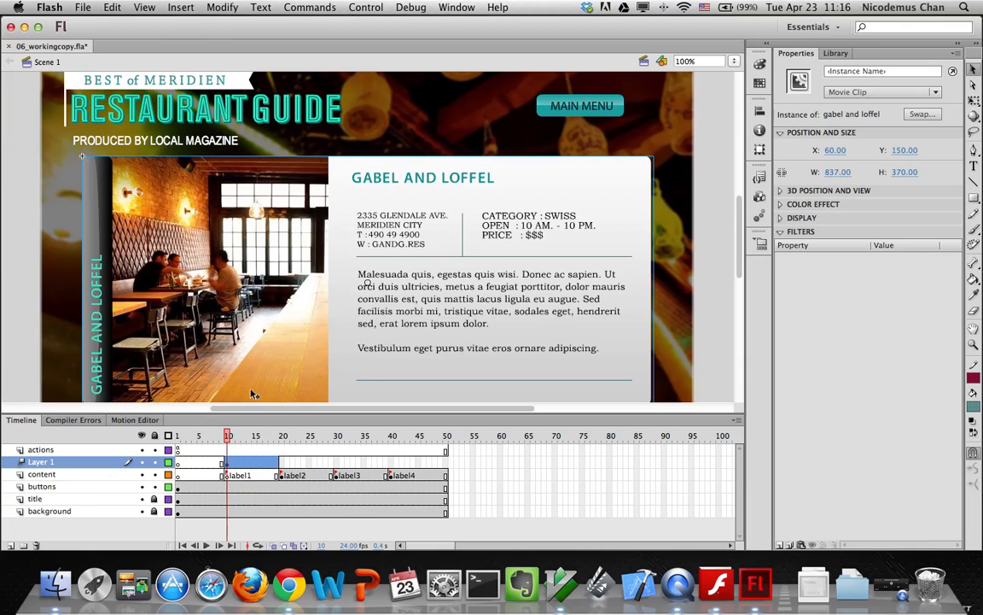
left_click(779, 217)
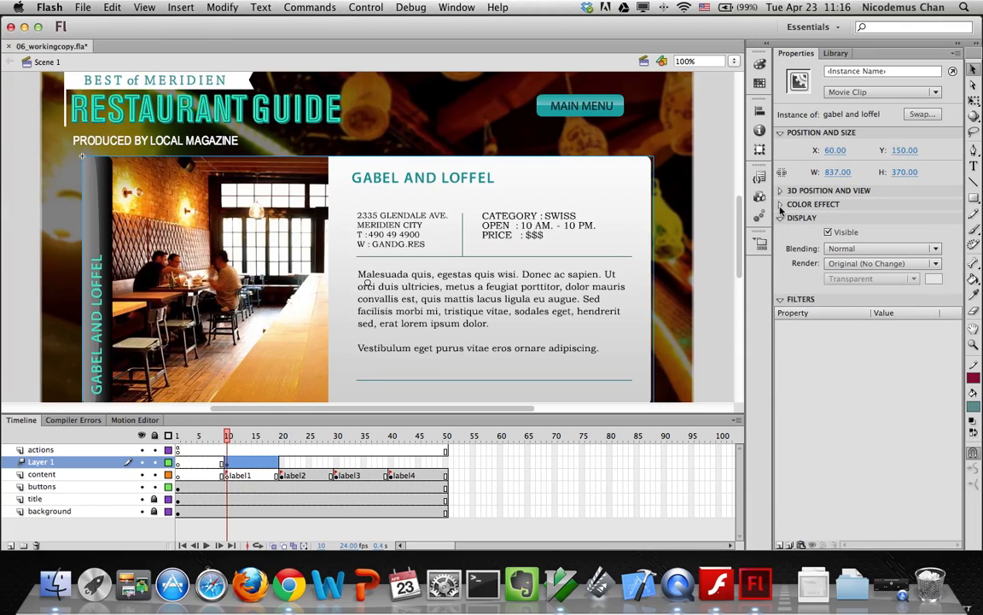
left_click(780, 205)
left_click(898, 221)
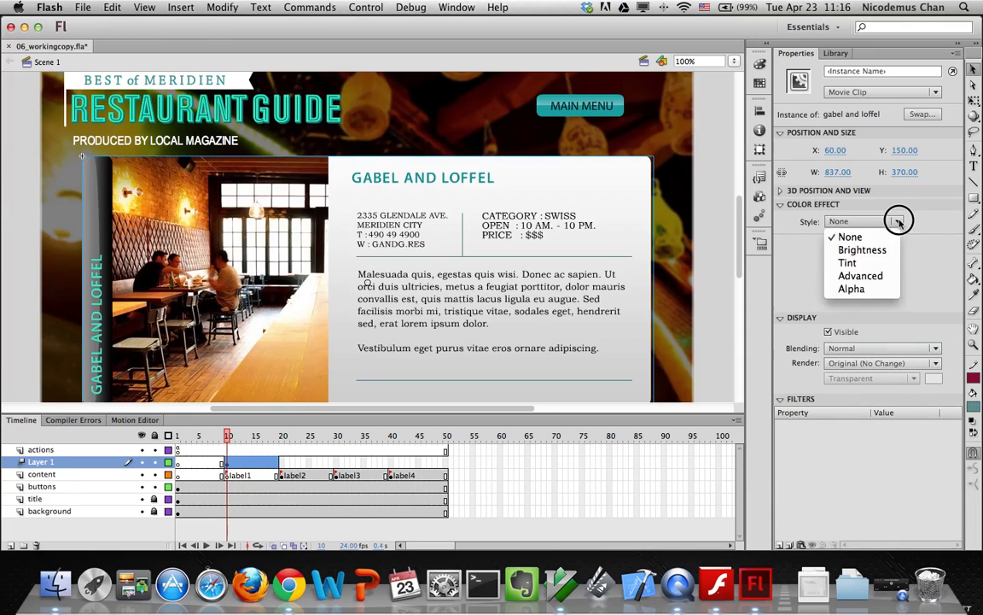
left_click(859, 291)
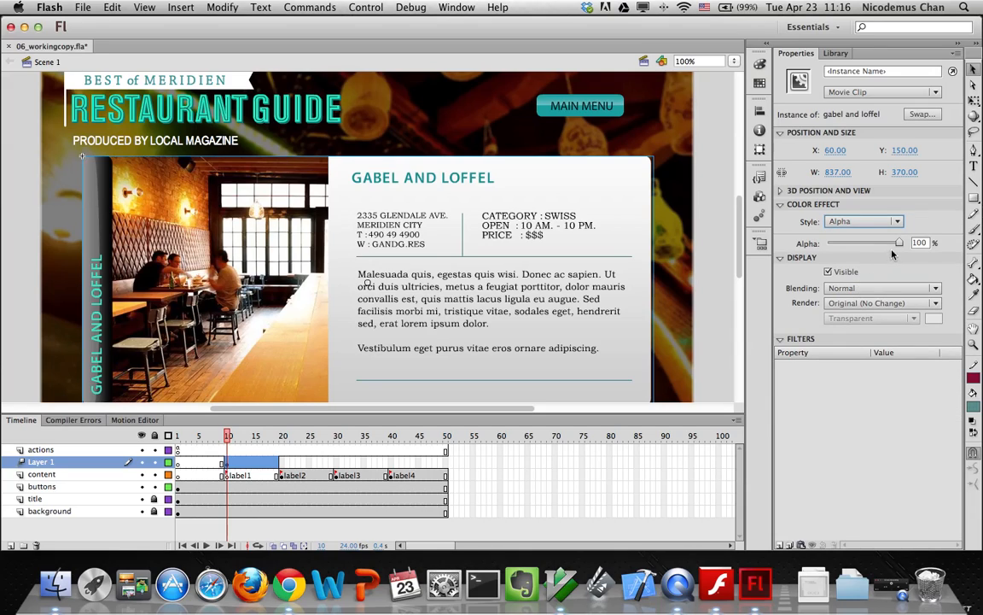
left_click_drag(900, 243, 826, 243)
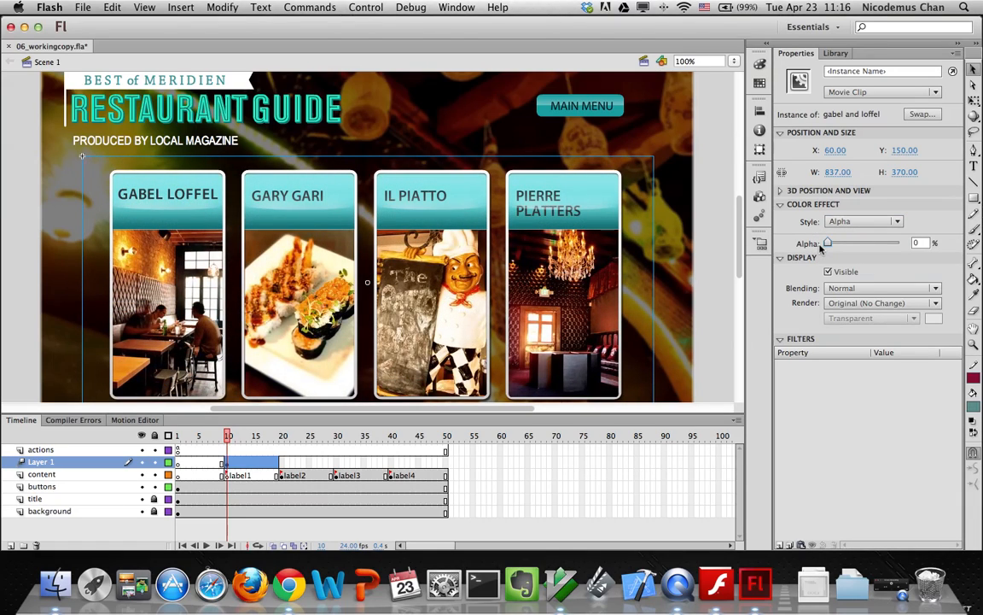
At frame 19, set the detail clip's Alpha to 100%
left_click(229, 436)
left_click_drag(229, 436, 276, 437)
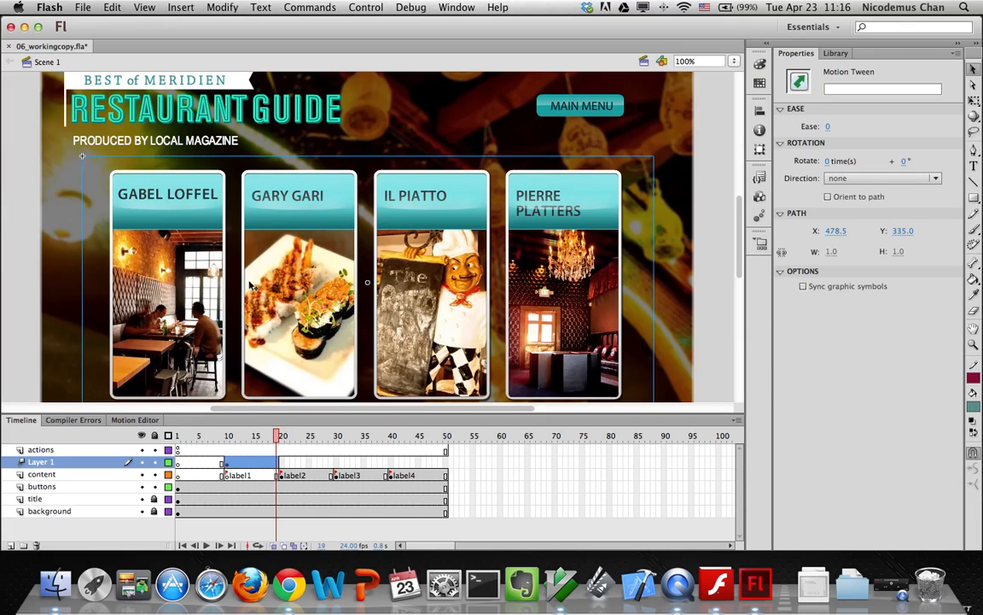
left_click(89, 169)
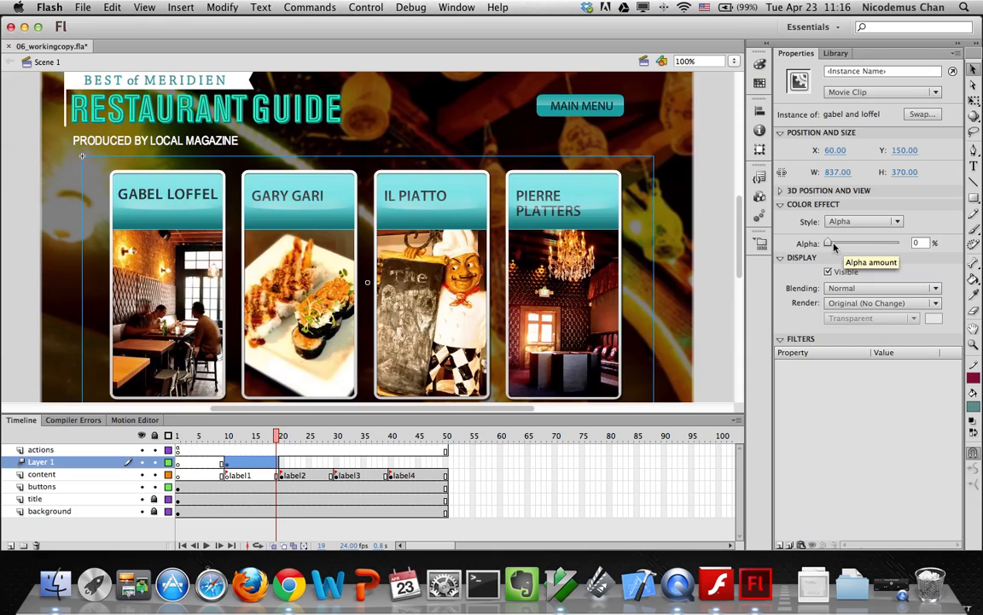
left_click_drag(834, 245, 912, 247)
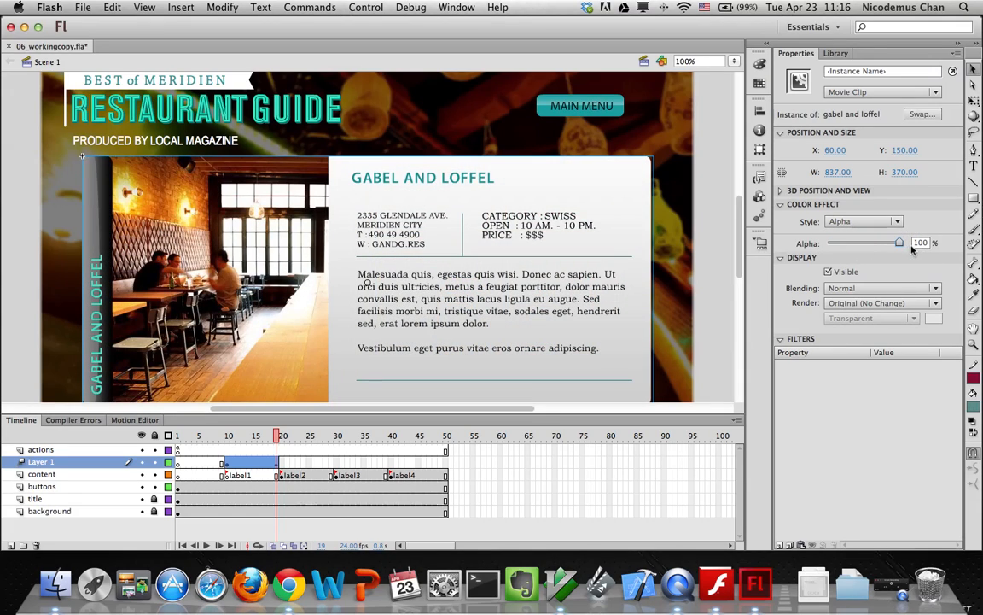
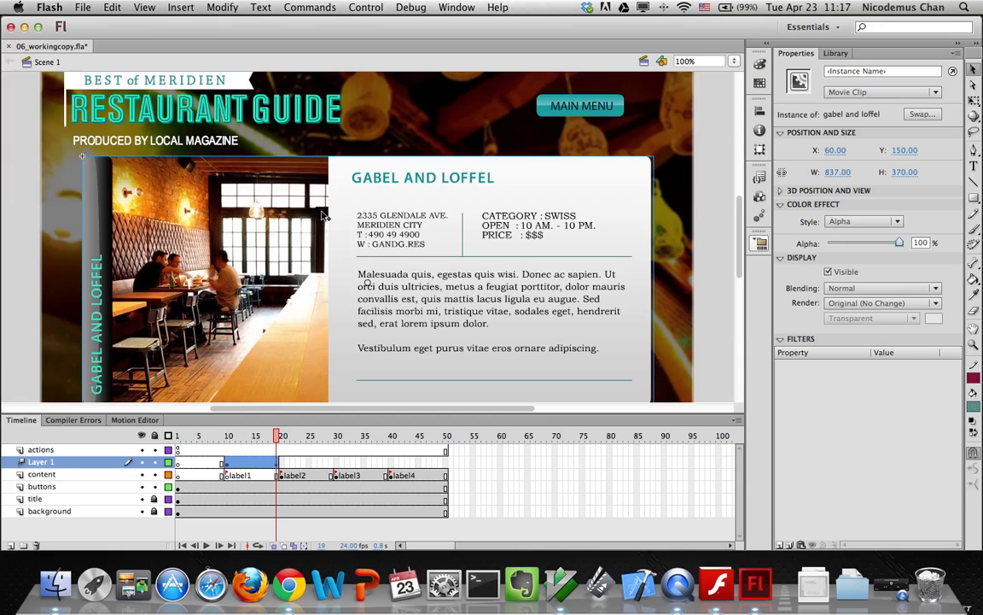
At label2, add a motion tween to the Gary Gari clip and set its Alpha to 0%
left_click(282, 475)
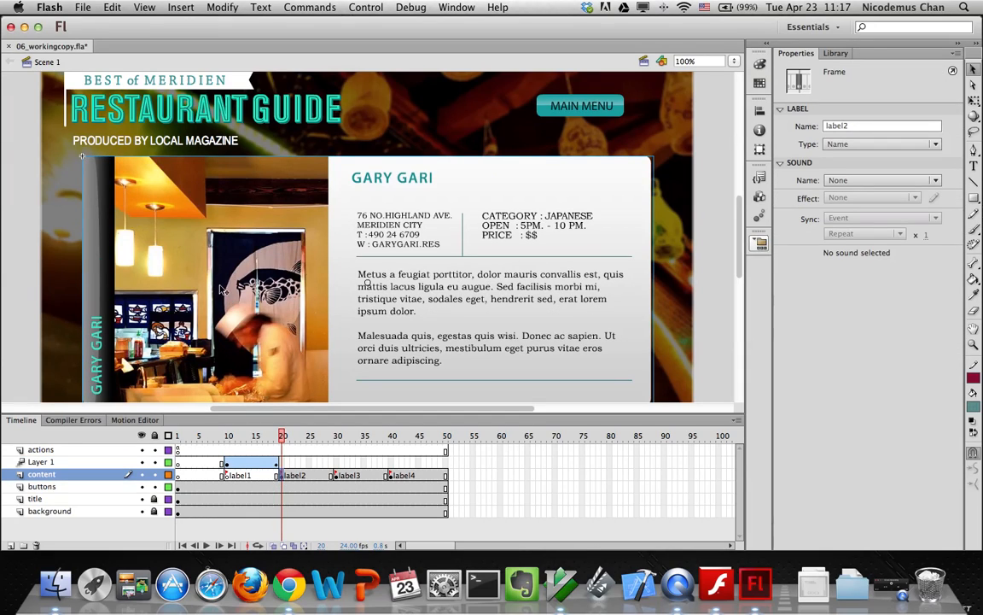
left_click(172, 197)
right_click(192, 224)
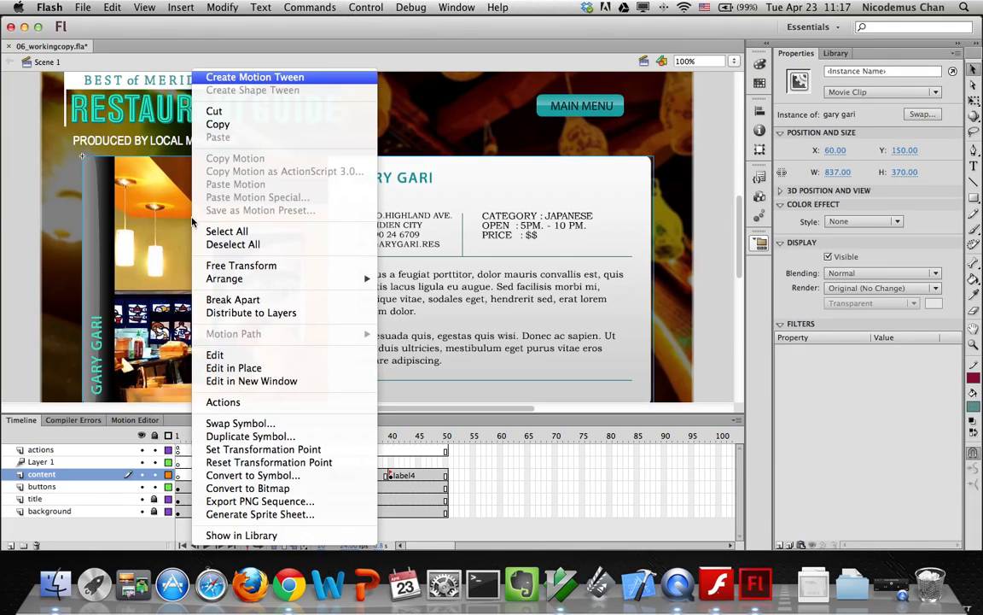
left_click(230, 78)
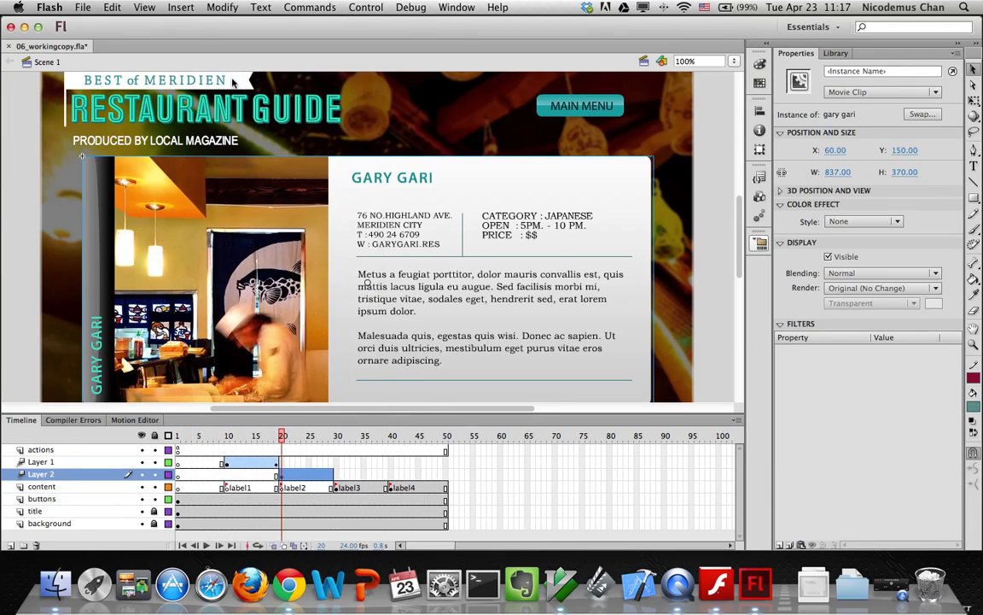
left_click(856, 222)
left_click(849, 288)
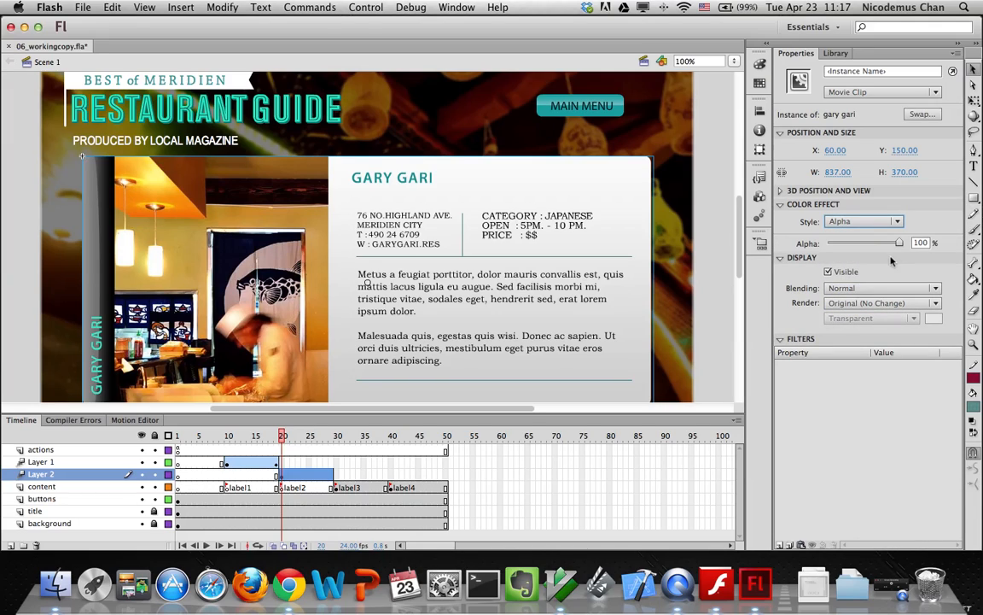
left_click_drag(897, 243, 829, 242)
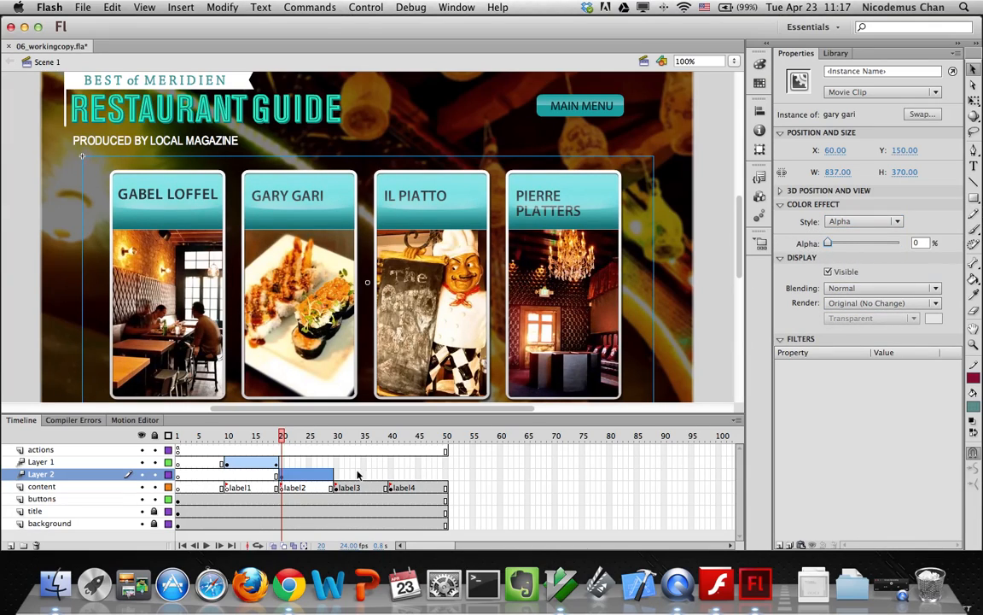
At frame 29, set the Gary Gari clip's Alpha back to 100%
left_click(331, 478)
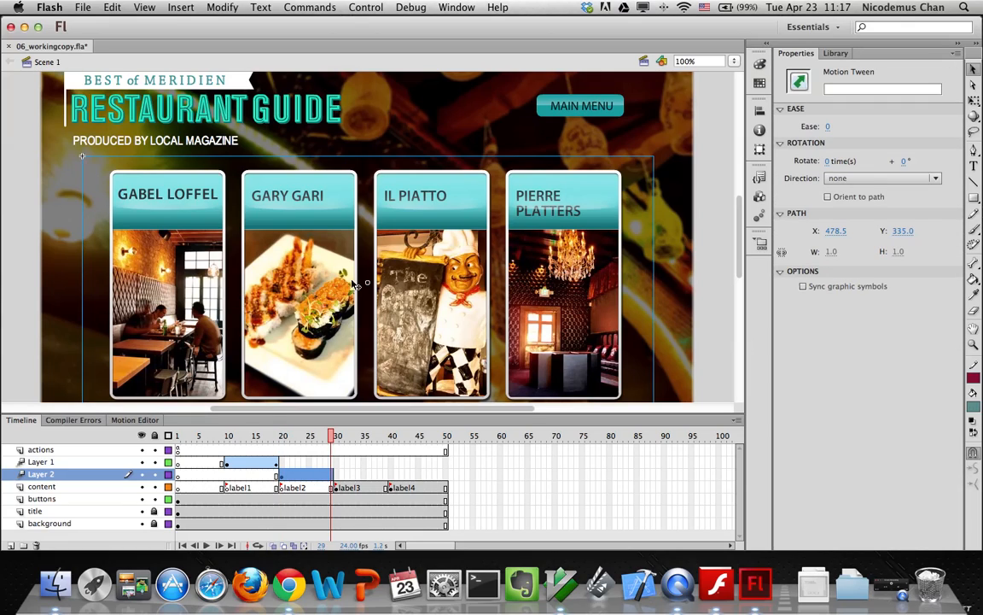
left_click(87, 236)
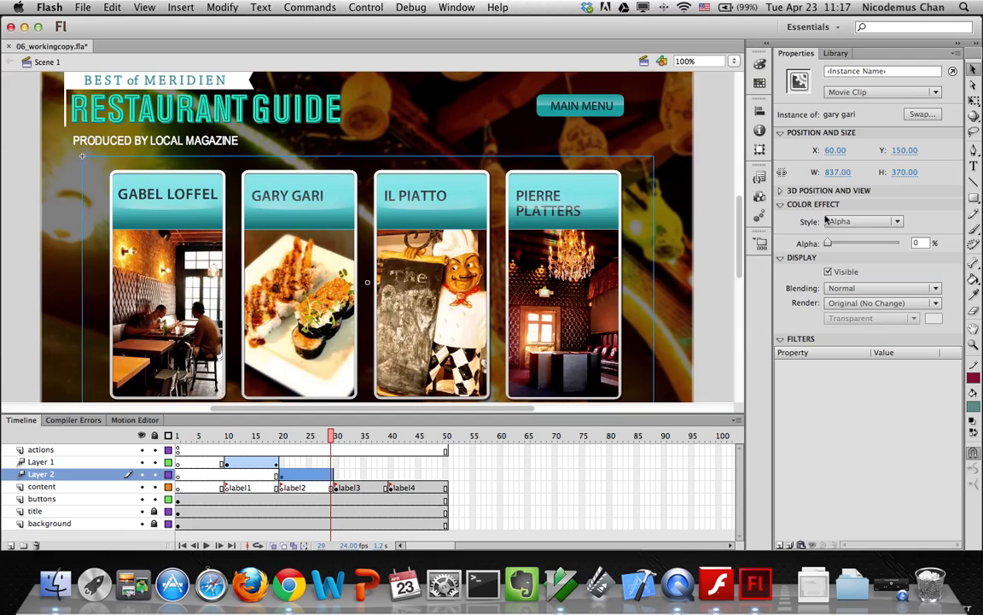
left_click_drag(829, 243, 905, 246)
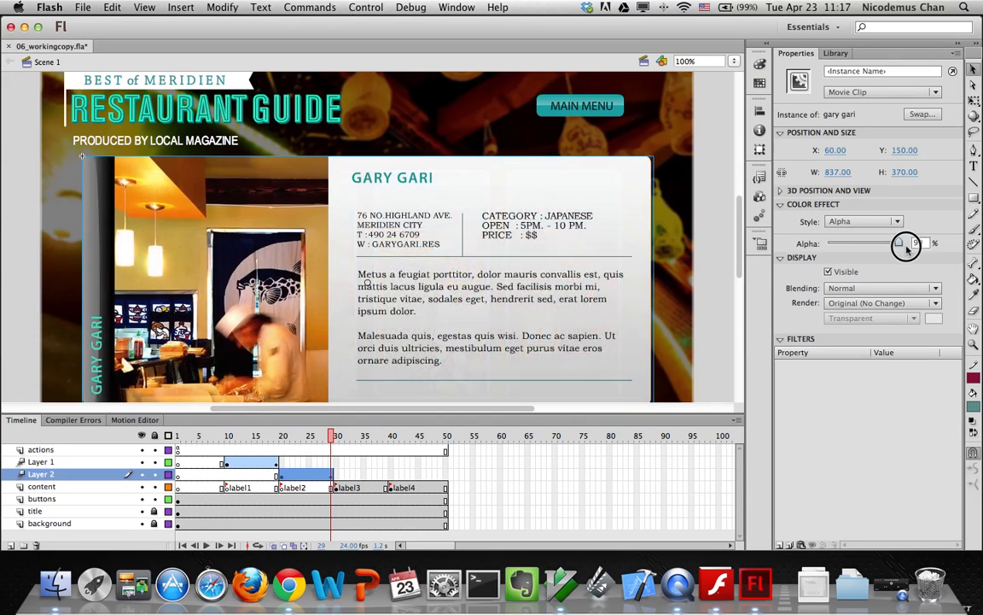
left_click(336, 489)
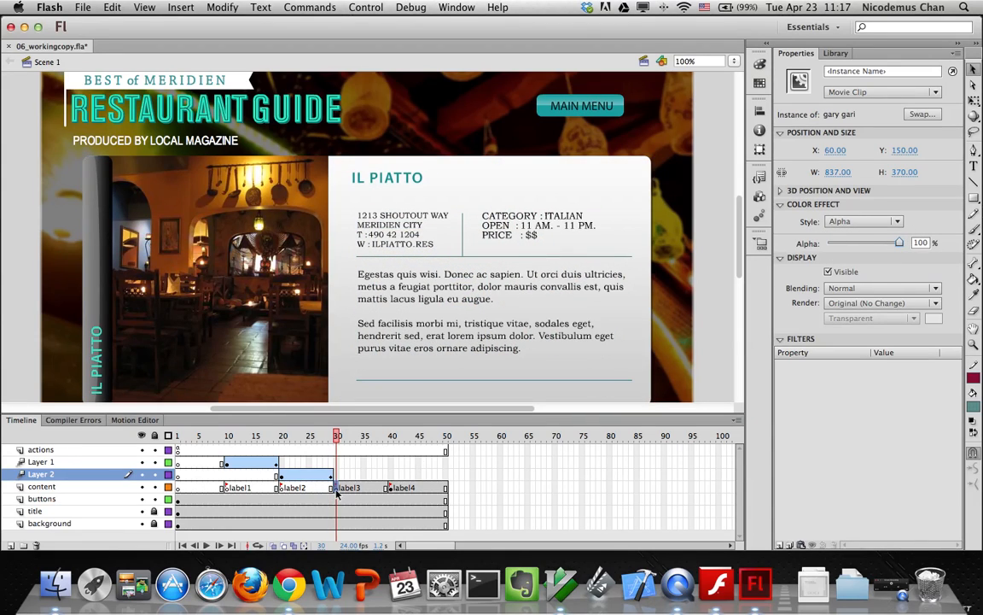
Tween the Il Piatto clip to fade from Alpha 0% to 100% at frame 40
right_click(134, 251)
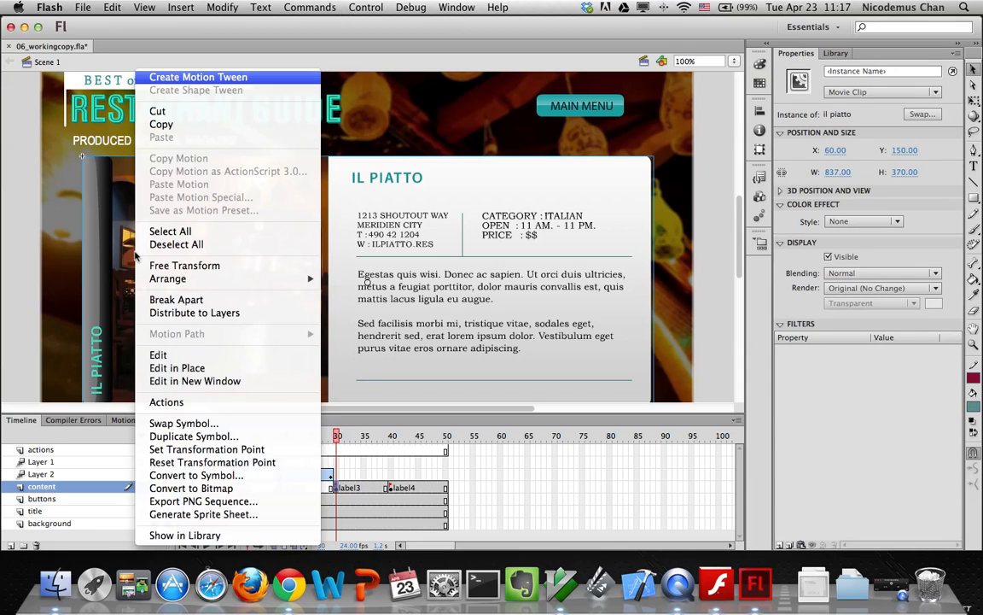
left_click(146, 79)
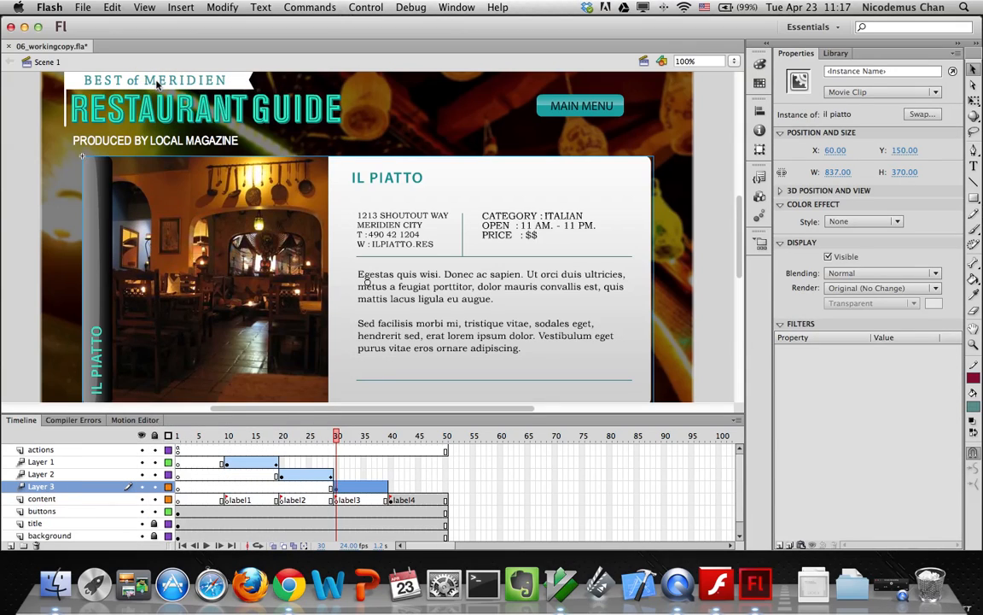
left_click(862, 221)
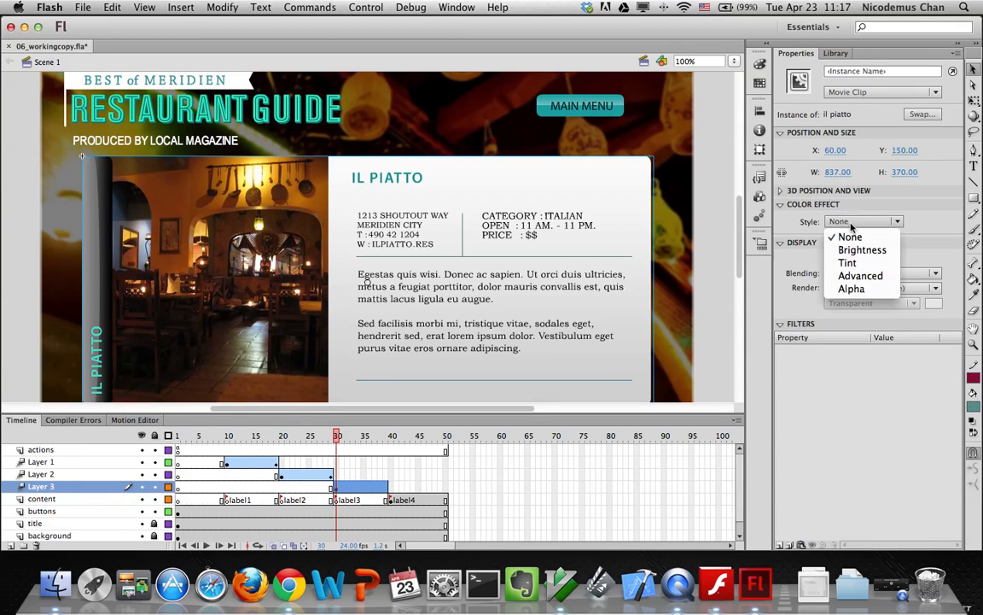
left_click(853, 287)
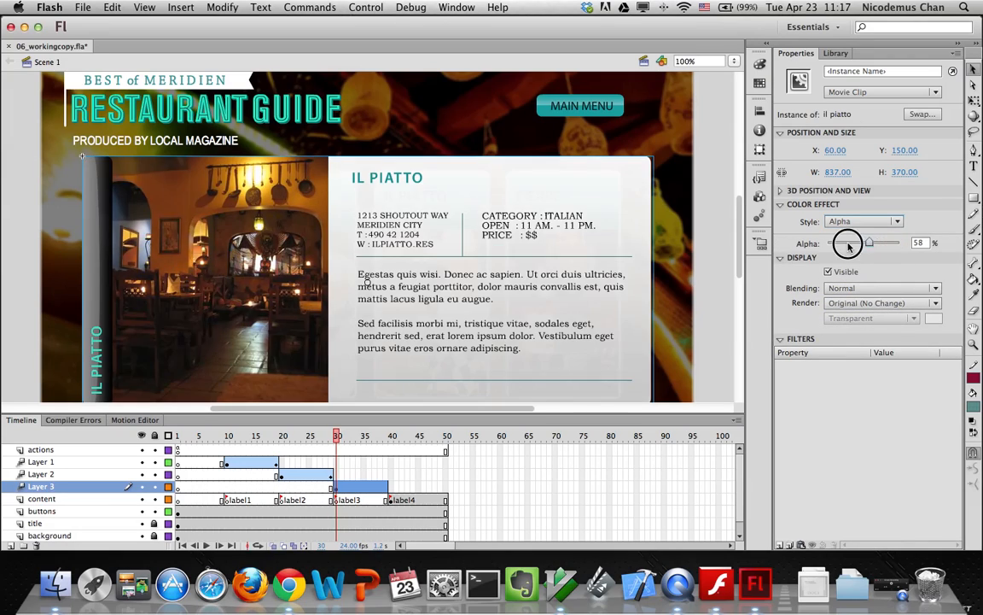
left_click_drag(848, 245, 809, 242)
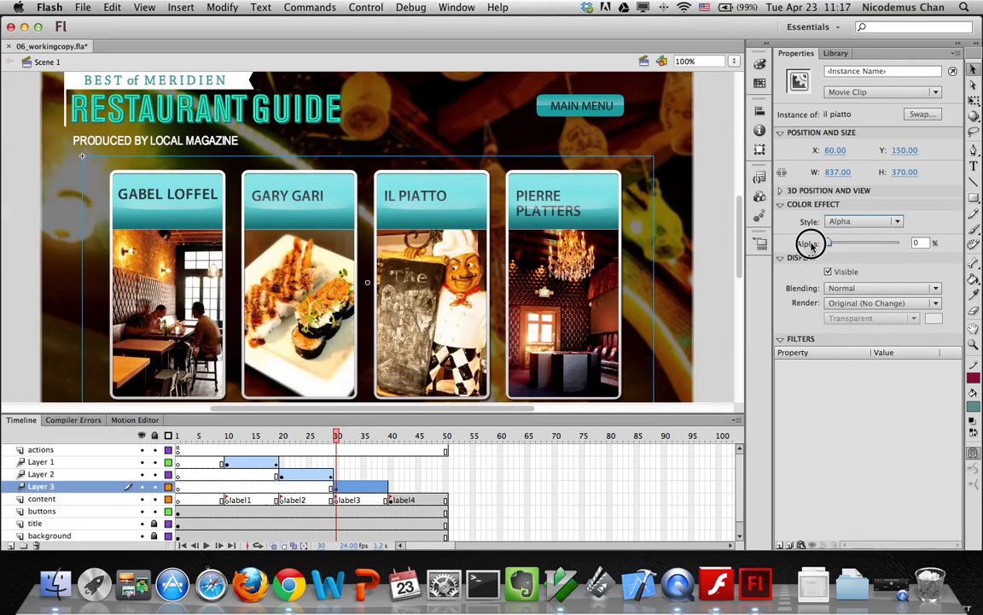
left_click(385, 489)
left_click(83, 267)
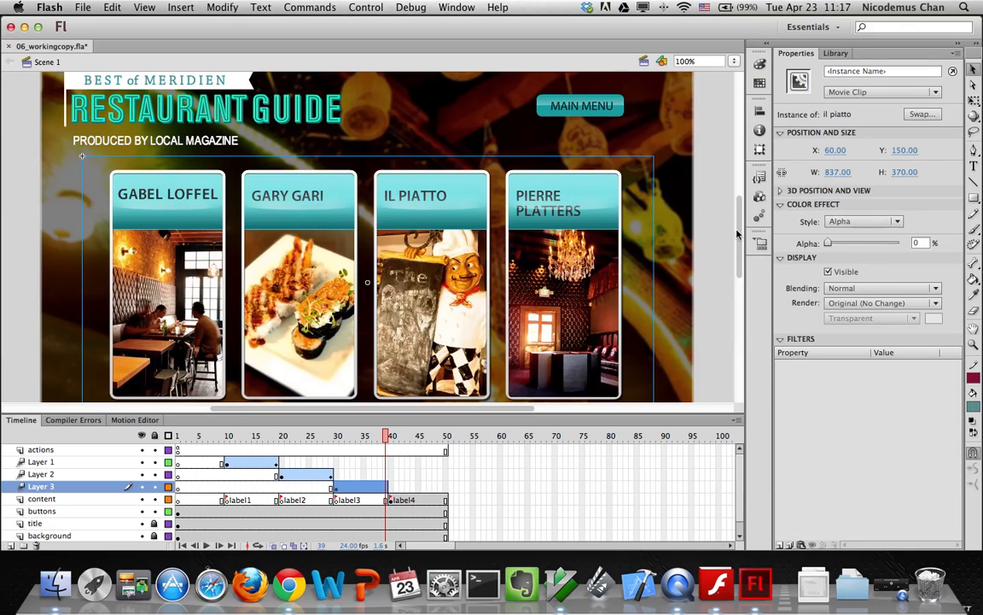
left_click_drag(833, 245, 905, 242)
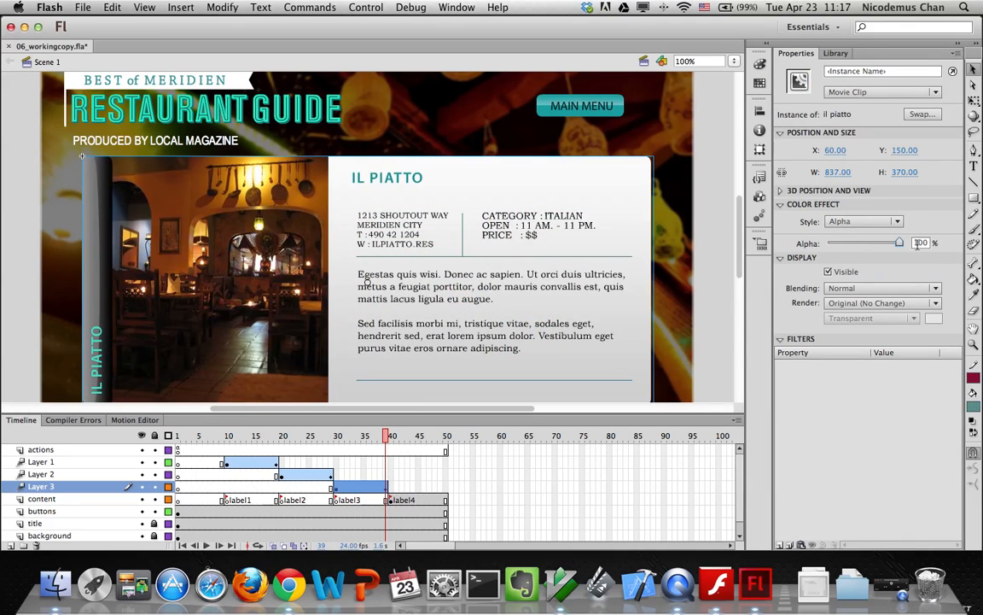
At label4, add a motion tween to the Pierre Platters clip and set its Alpha to 0%
left_click(390, 502)
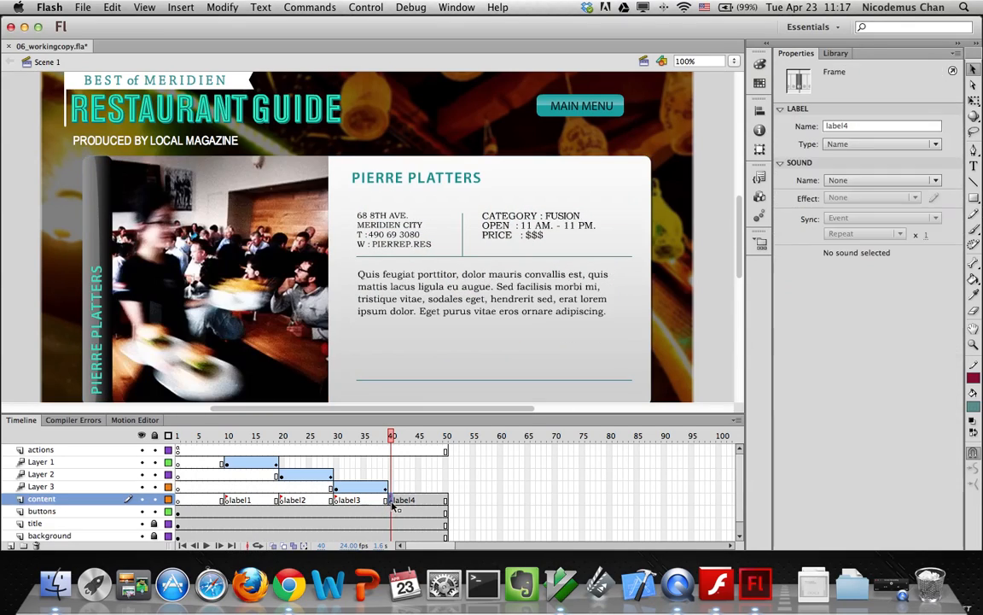
left_click(140, 295)
right_click(145, 301)
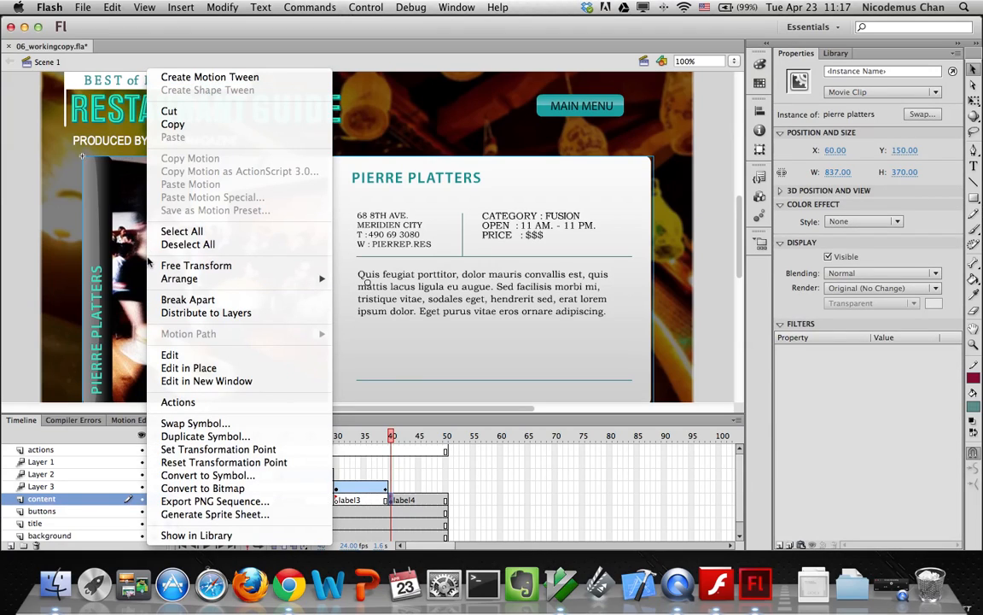
left_click(183, 77)
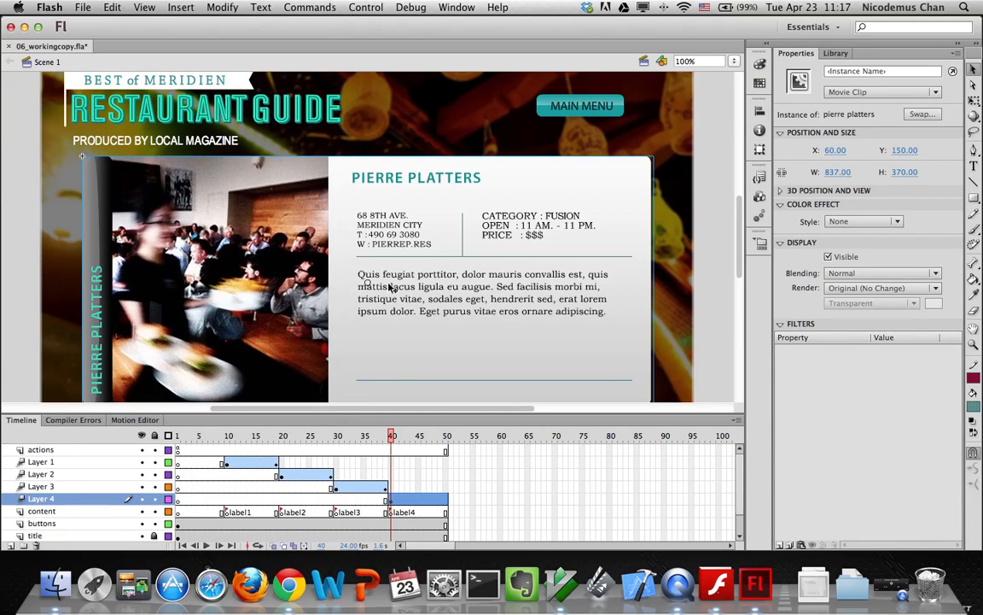
right_click(158, 231)
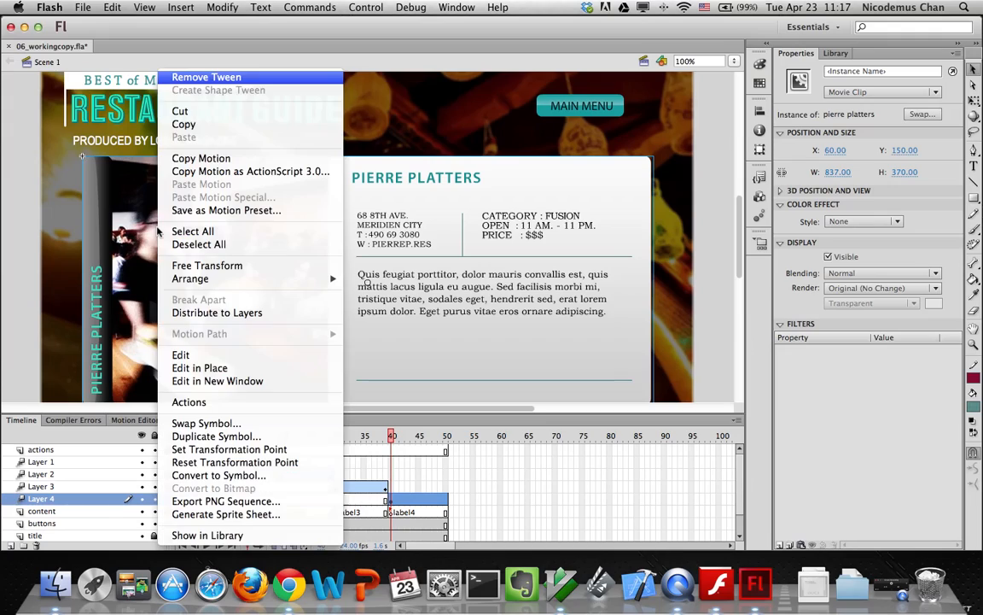
left_click(833, 221)
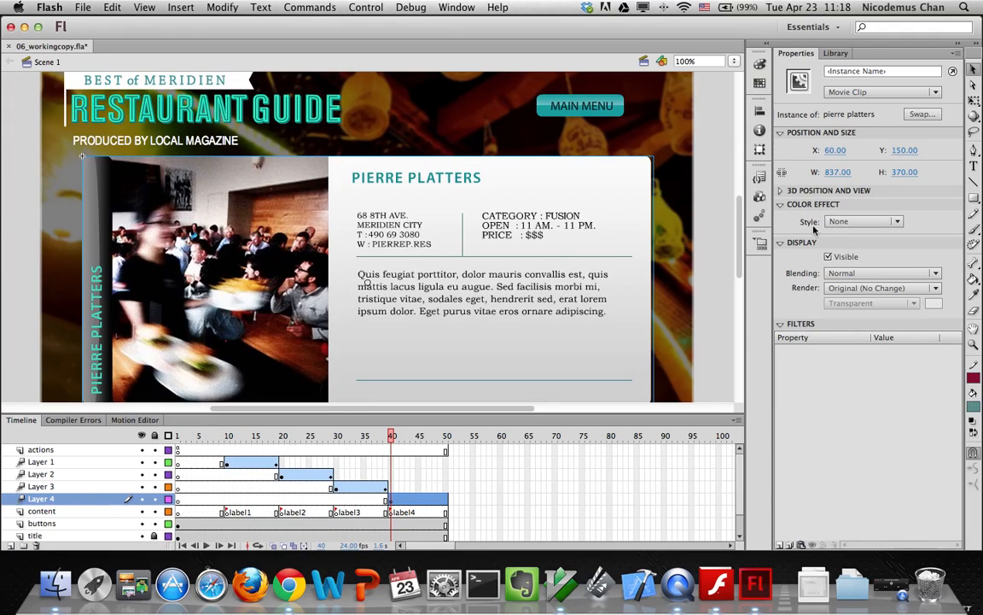
left_click(838, 221)
left_click(841, 288)
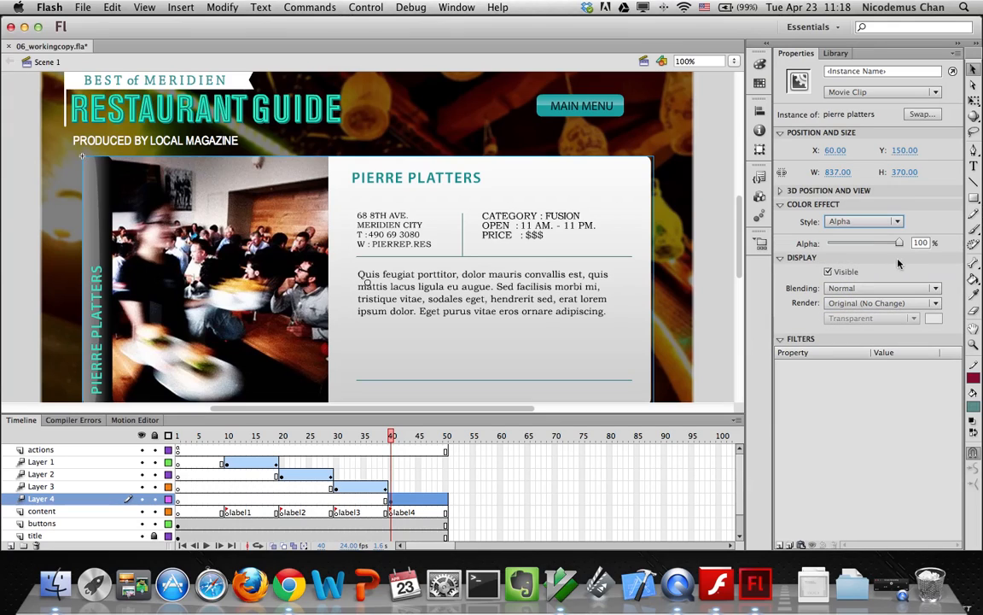
left_click_drag(899, 242, 821, 243)
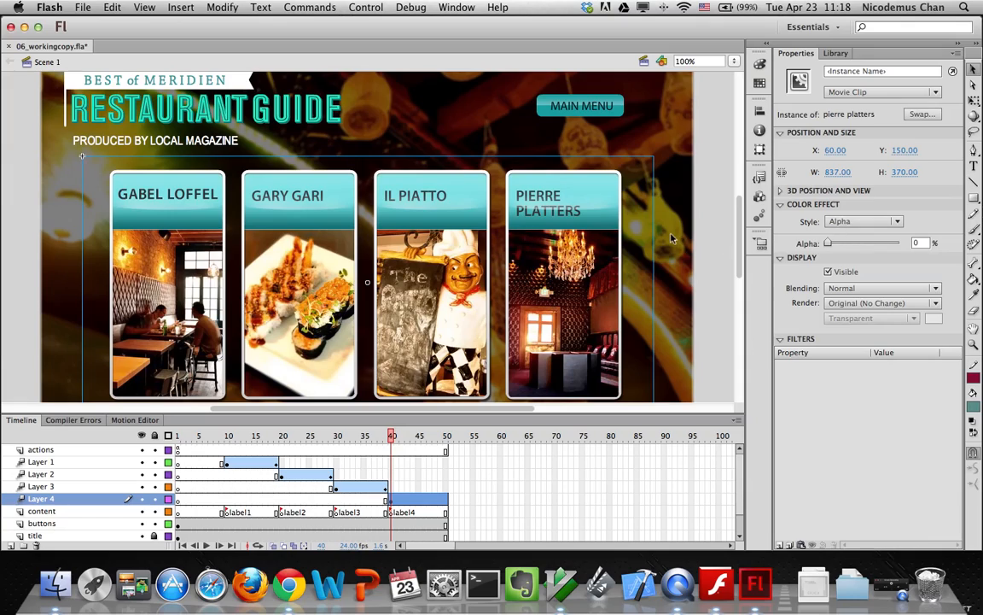
At frame 50, set the Pierre Platters clip's Alpha to 100%
left_click(444, 498)
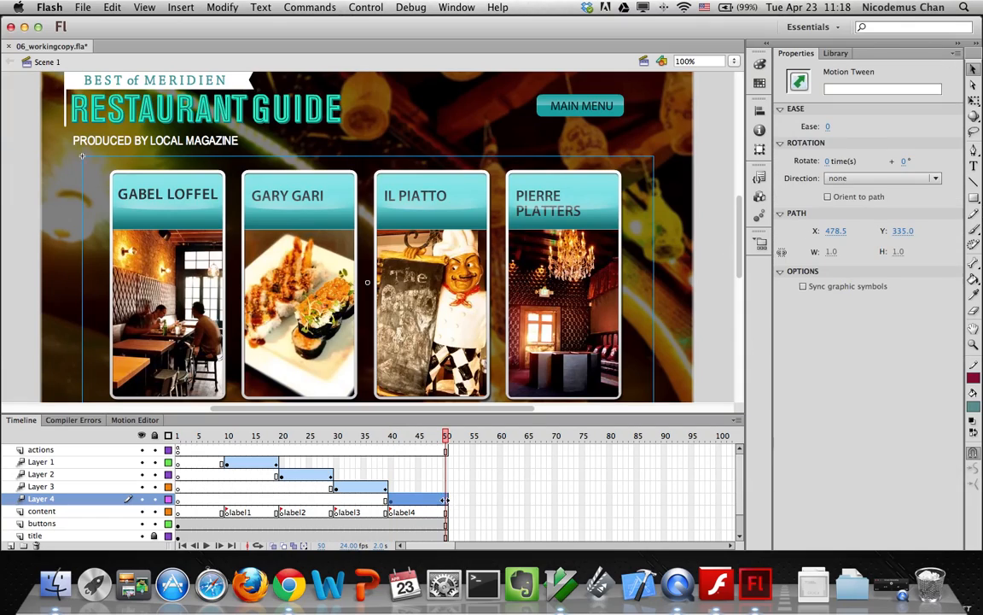
left_click(644, 320)
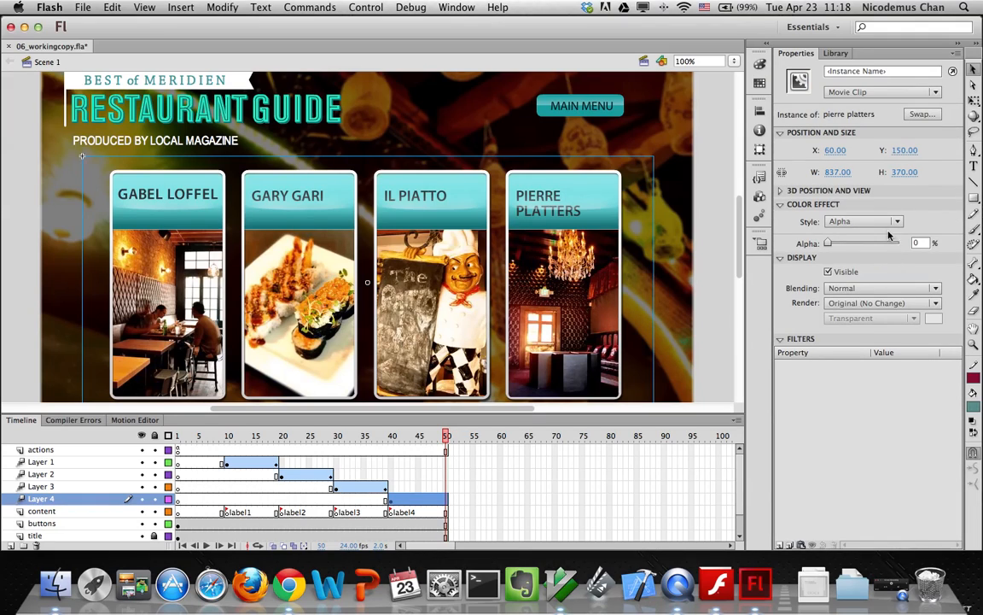
left_click_drag(830, 245, 917, 246)
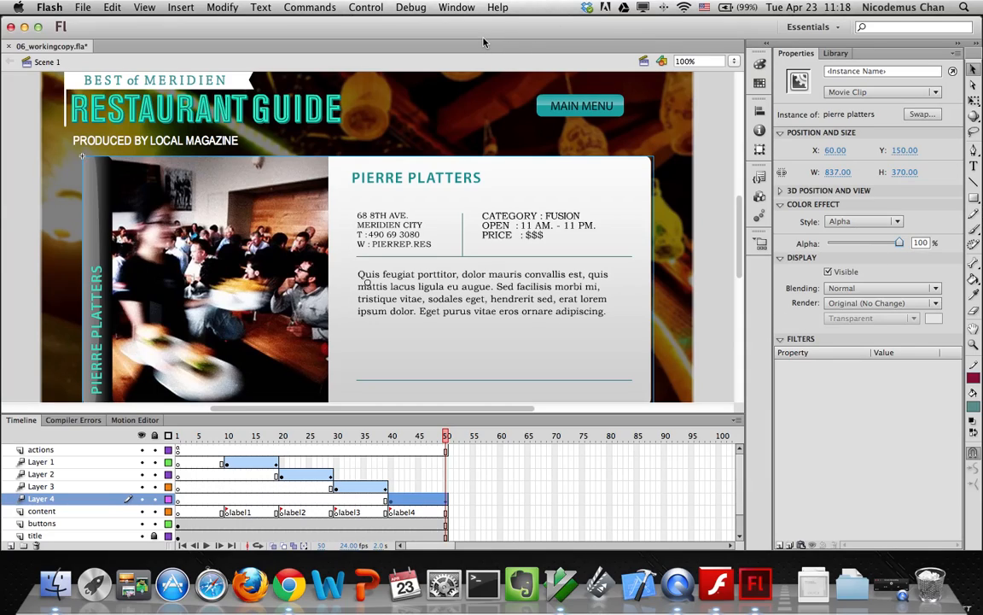
Test-play the movie as 06_workingcopy.swf, then close the preview window
key("super+Return")
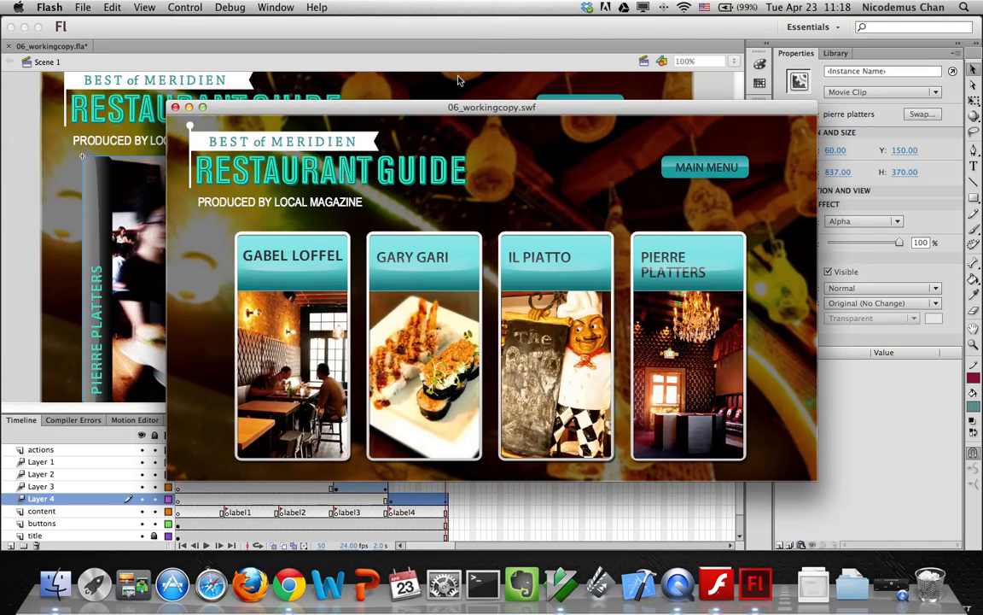
mouse_move(316, 252)
left_click(175, 107)
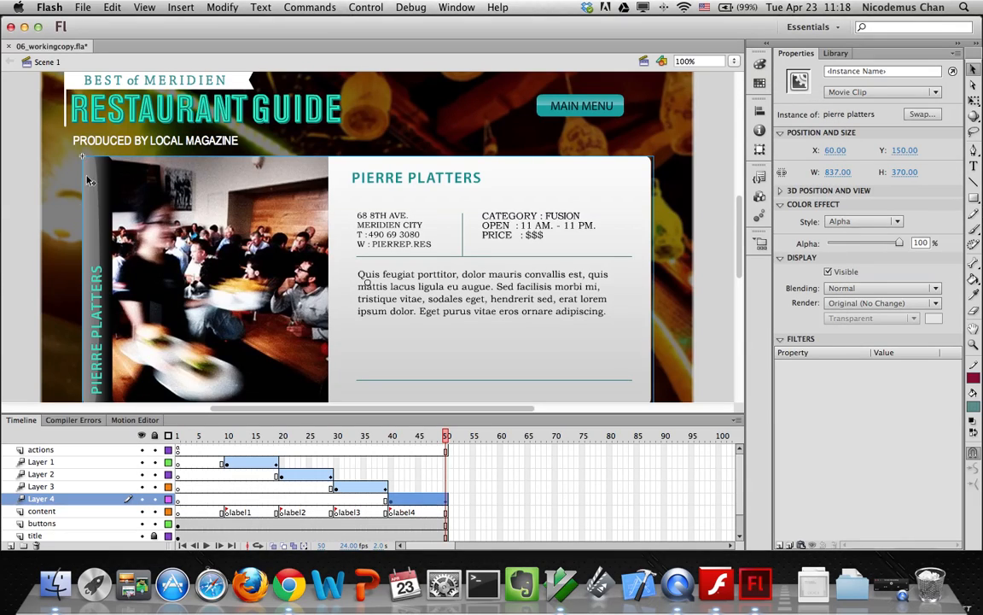
Scrub the timeline to check the fades, then select frame 1 of the actions layer
left_click_drag(186, 437, 226, 443)
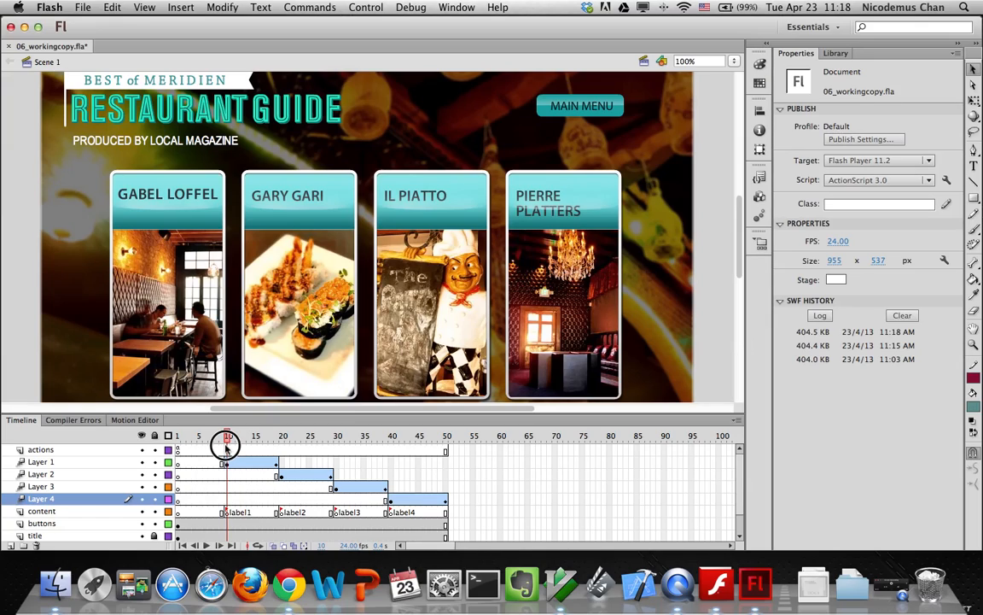
left_click_drag(226, 444, 177, 443)
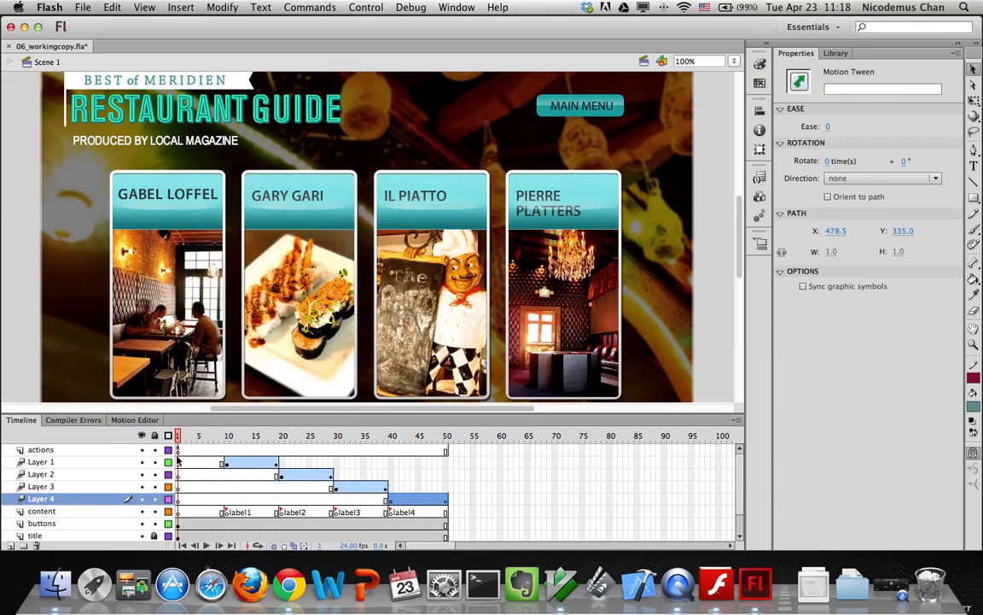
left_click(178, 452)
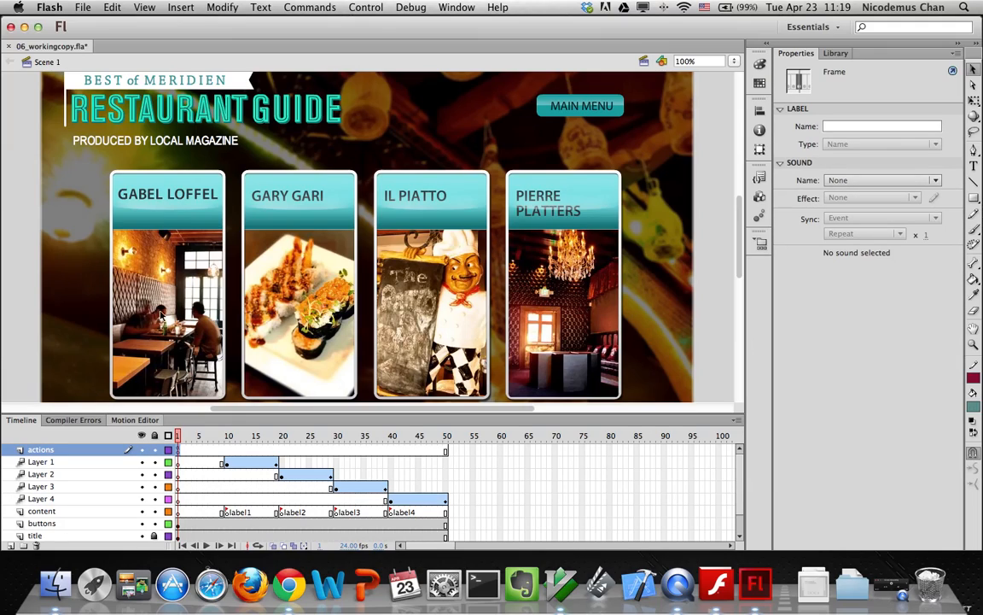
mouse_move(179, 437)
left_mouse_down()
mouse_move(272, 437)
mouse_move(177, 436)
left_mouse_up()
left_click(179, 453)
In frame 1's script, change gotoAndStop to gotoAndPlay on lines 9, 16, 23 and 30
right_click(179, 453)
left_click(210, 536)
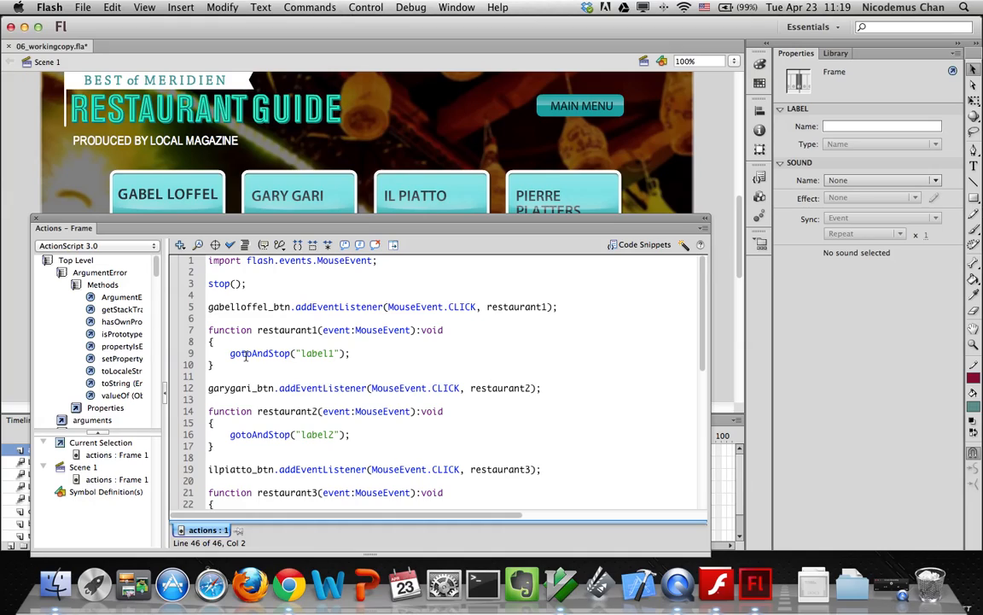
left_click_drag(292, 353, 270, 358)
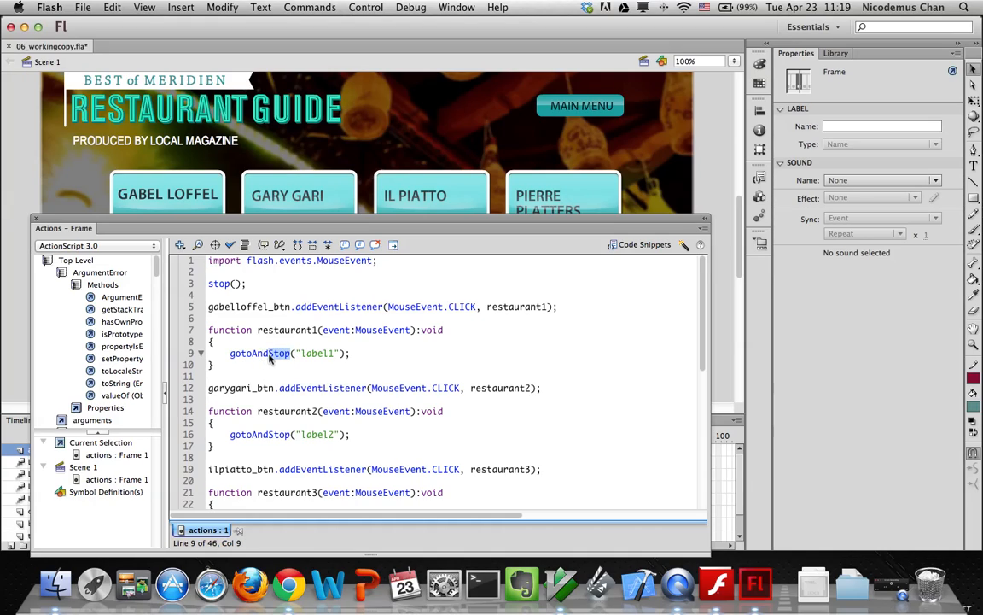
type("Play")
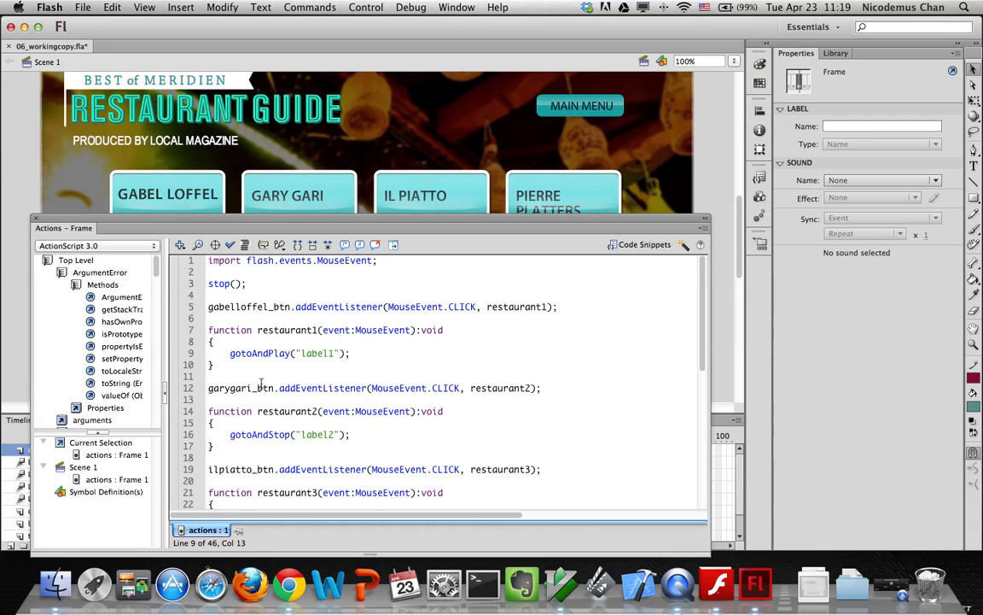
left_click_drag(291, 435, 267, 436)
type("Play")
scroll(293, 435, "down", 5)
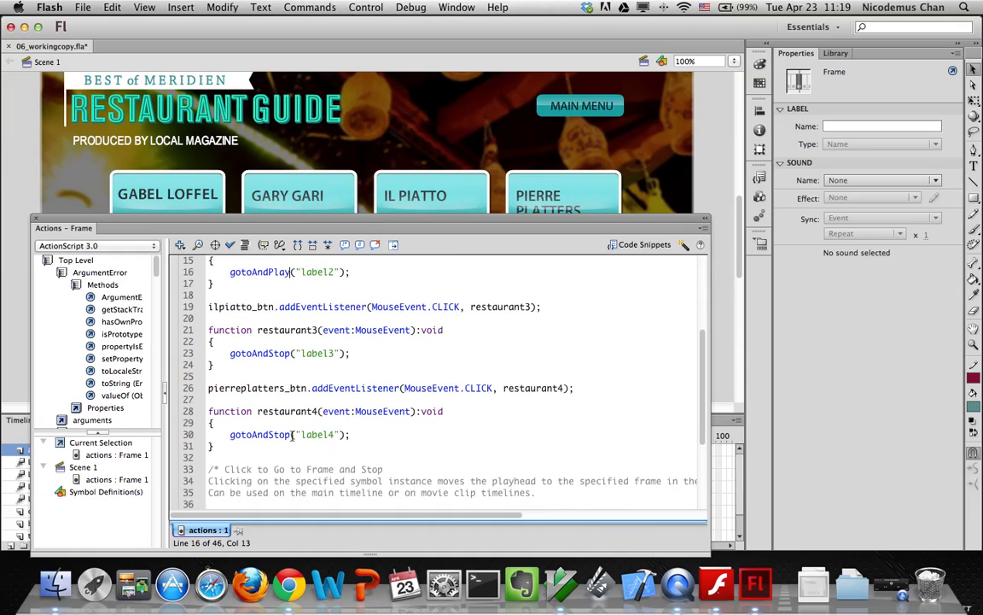
left_click_drag(293, 352, 267, 353)
type("Play")
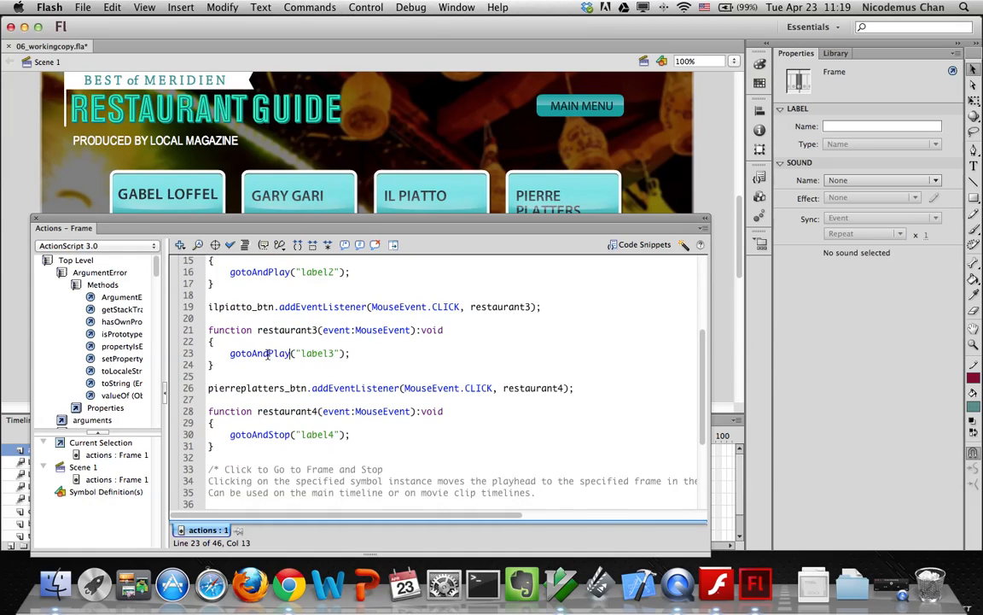
left_click_drag(265, 435, 292, 436)
key("BackSpace")
type("Play")
Test the SWF by clicking the Gabel Loffel and Gary Gari buttons, then close it
left_click(36, 222)
key("super+Return")
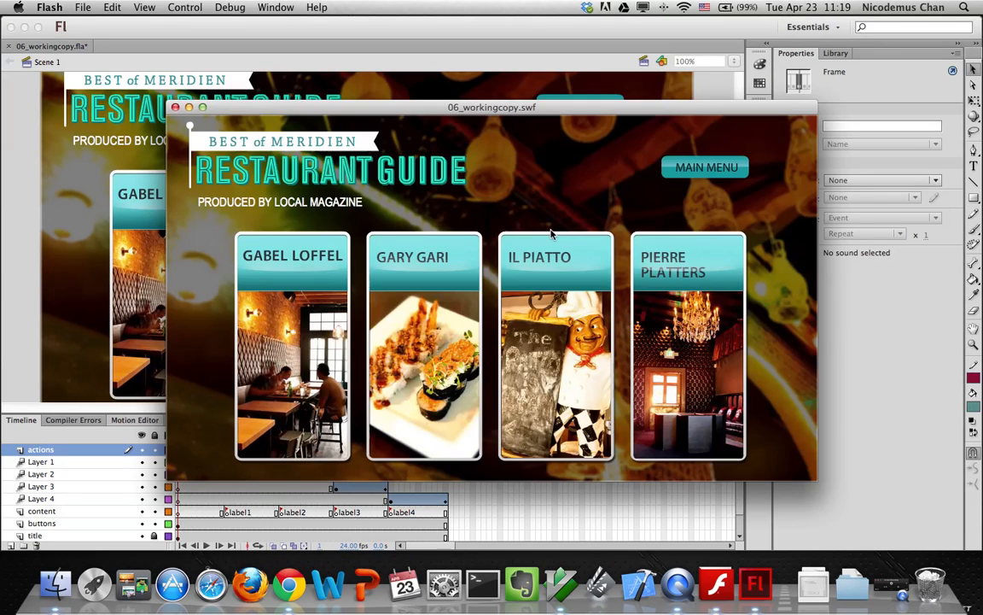
left_click(275, 292)
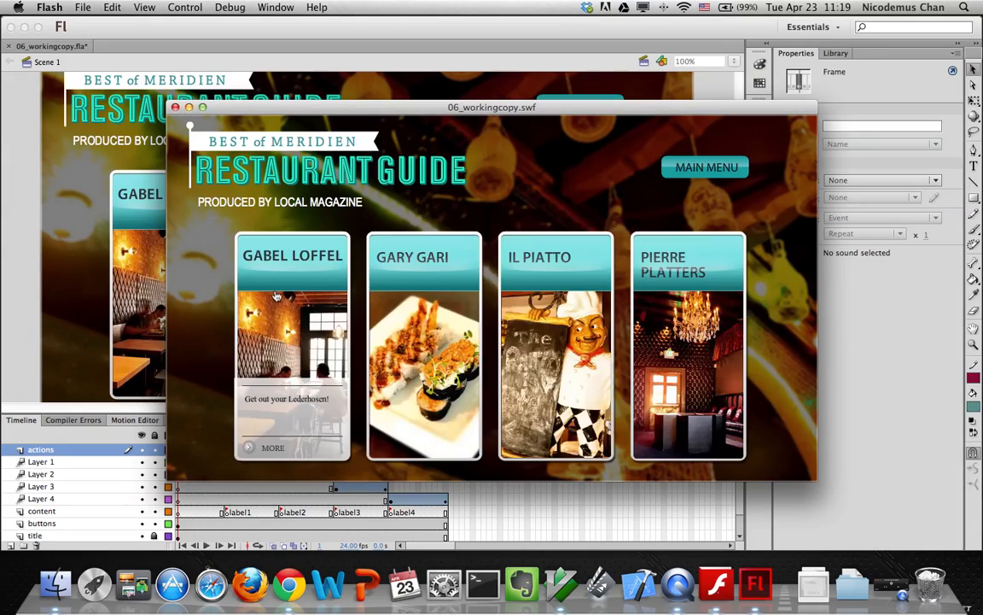
left_click(406, 325)
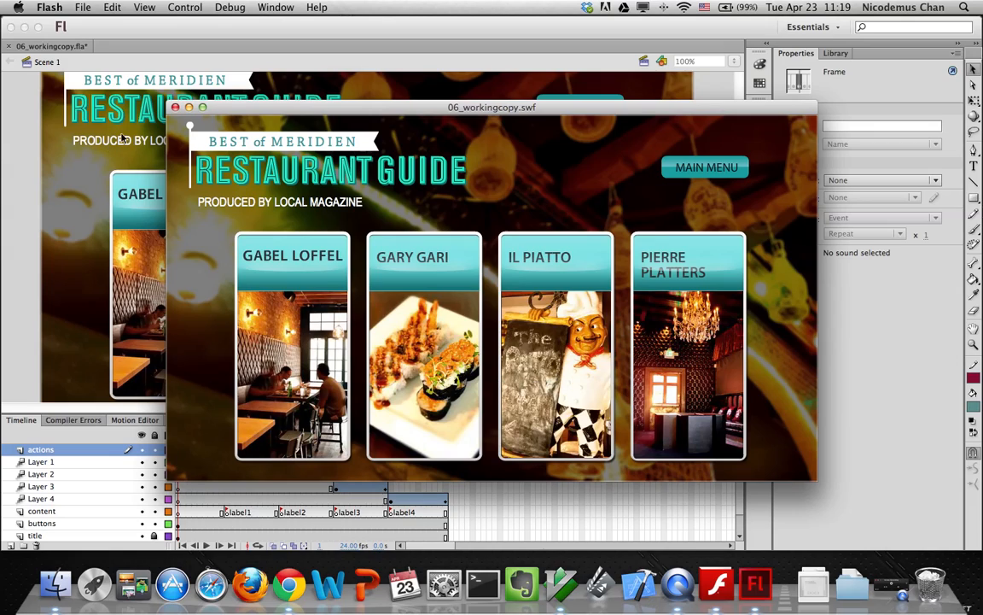
left_click(175, 107)
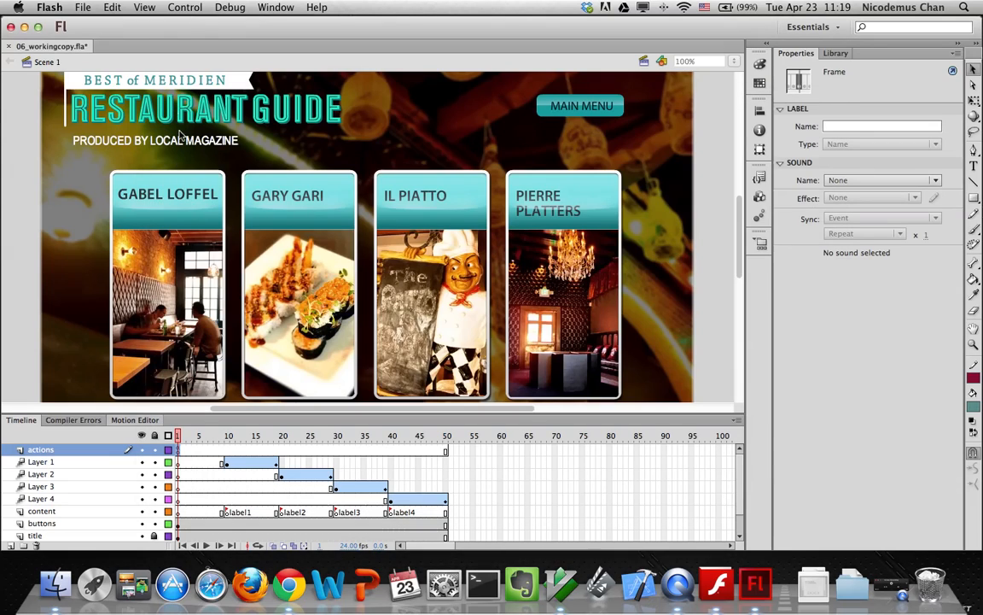
Scrub through the first fade-in and insert a keyframe at frame 19 on the actions layer
left_click(179, 435)
left_click_drag(179, 435, 274, 441)
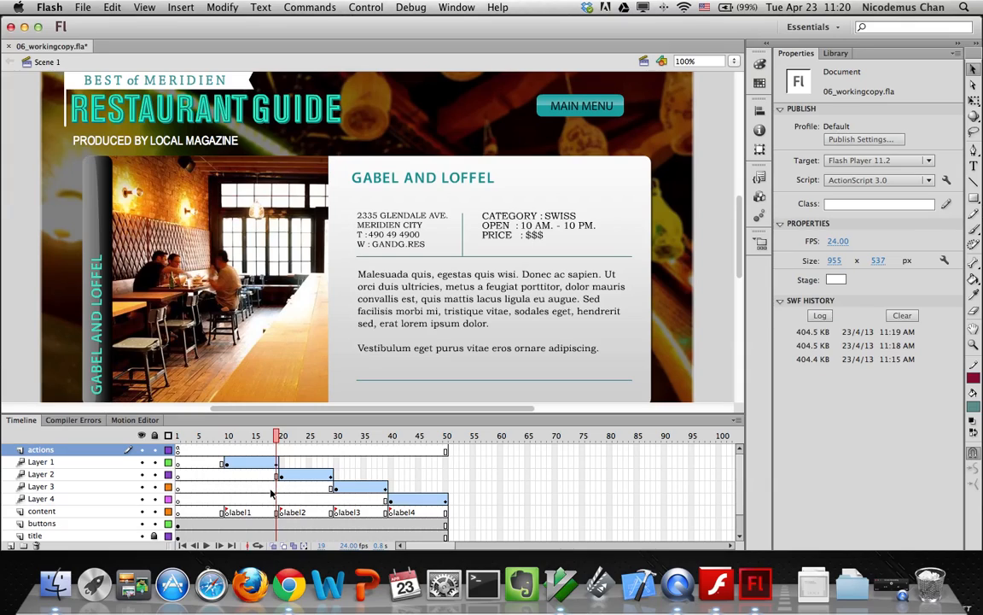
left_click(276, 453)
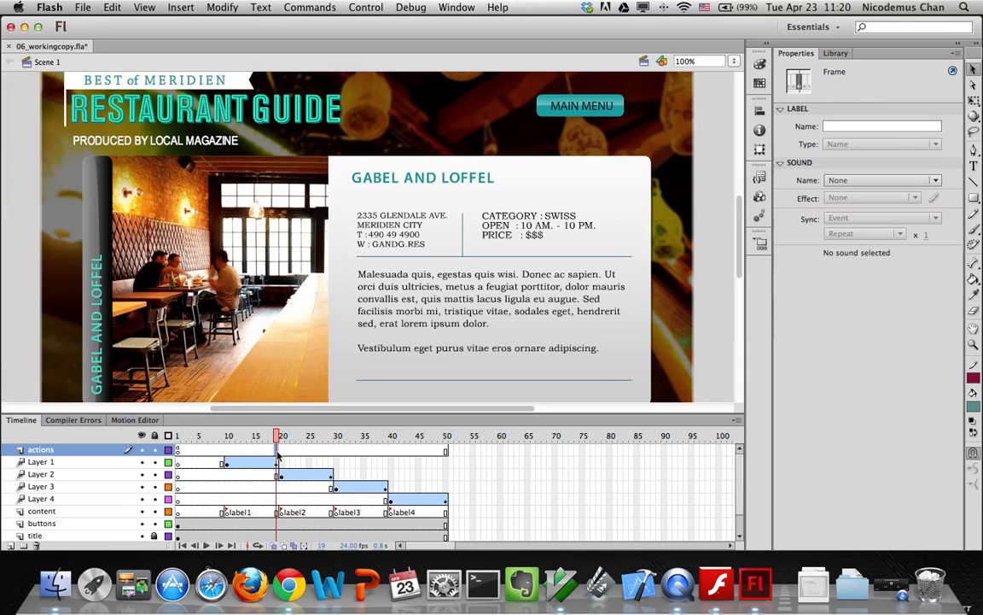
right_click(276, 456)
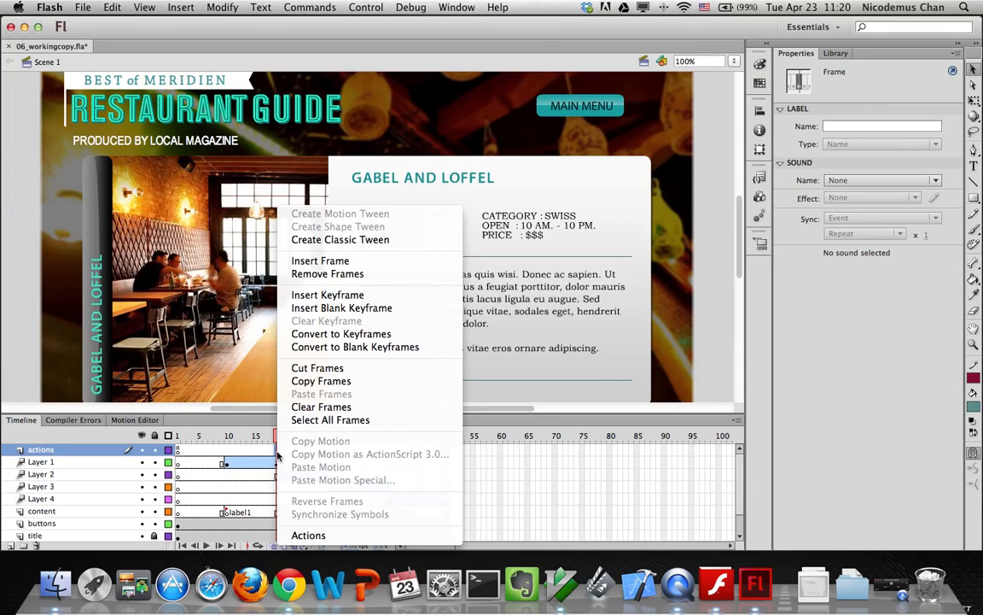
left_click(314, 294)
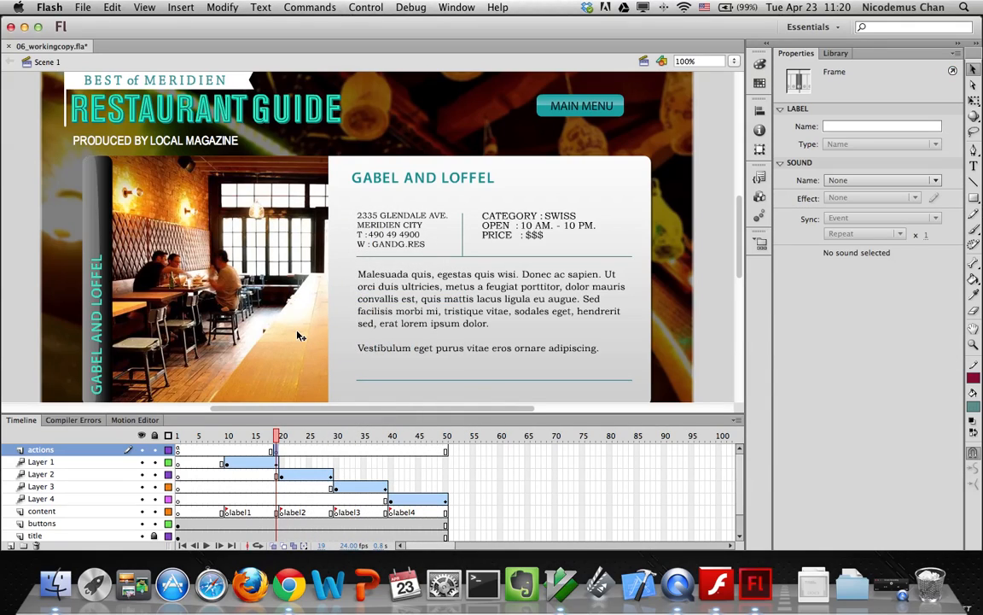
Give frame 19 a stop(); script in the Actions panel
left_click(457, 7)
left_click(468, 182)
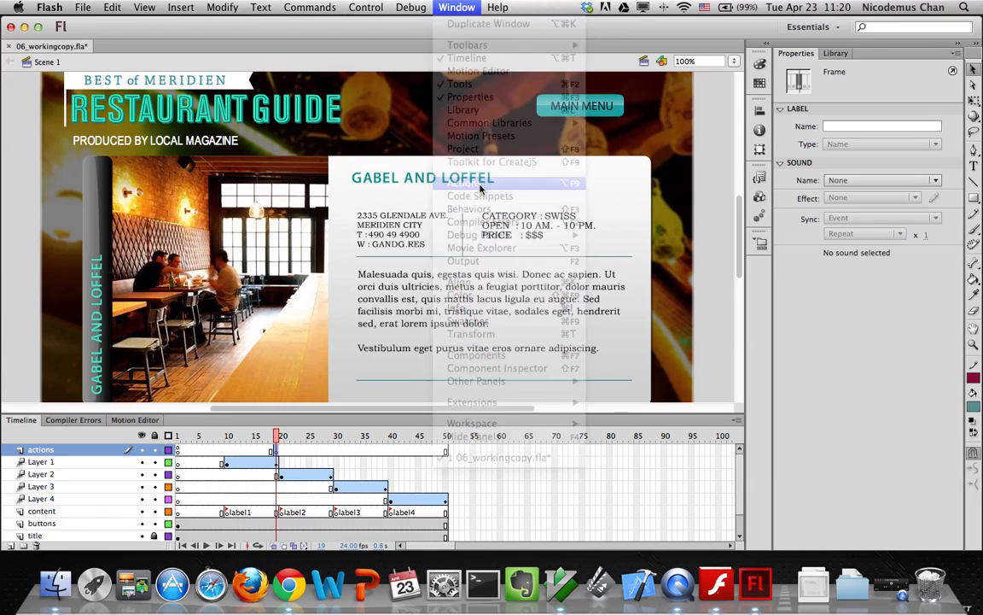
left_click_drag(406, 219, 579, 68)
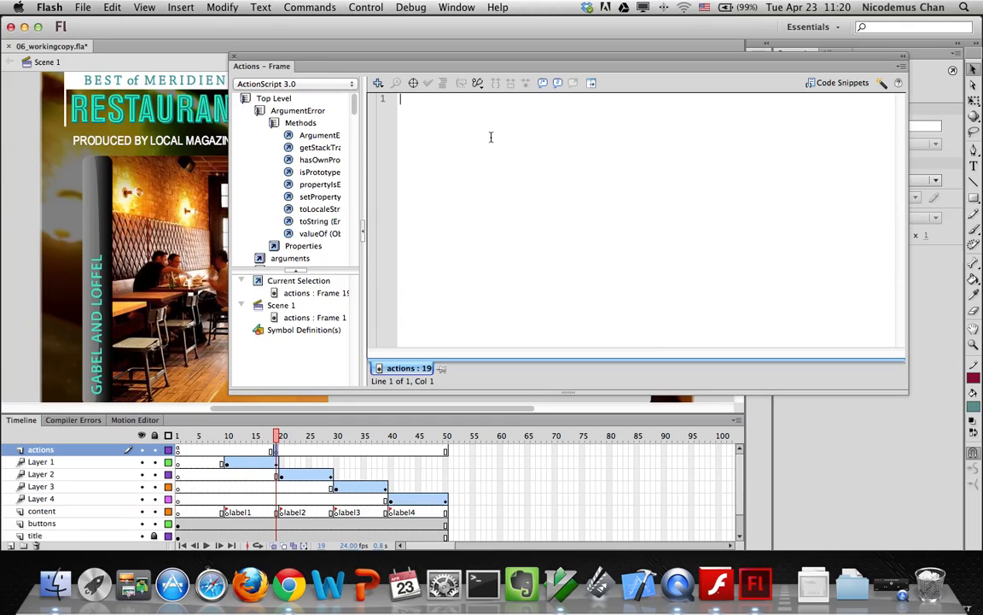
type("stop();")
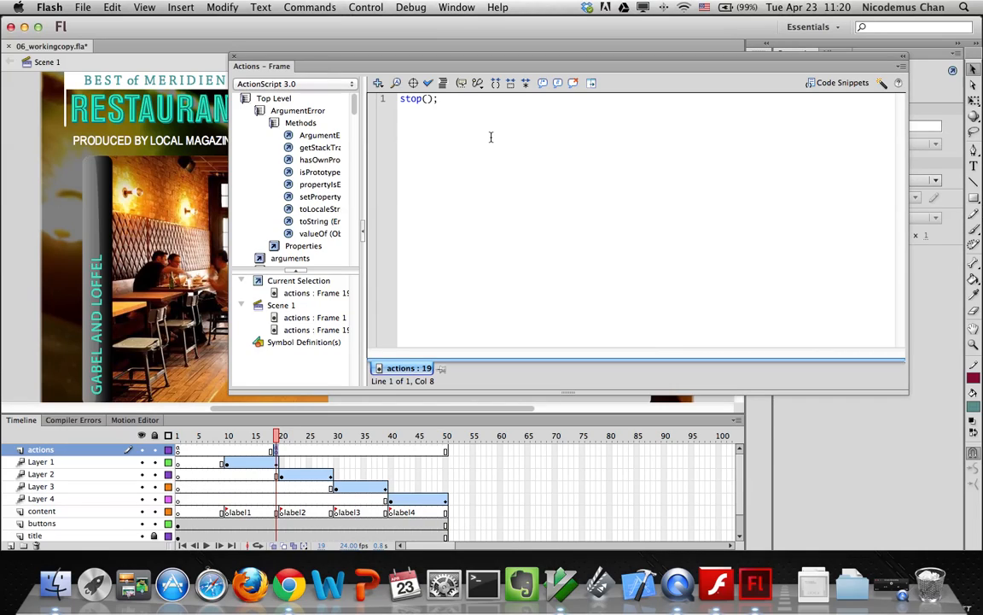
left_click(237, 60)
Insert a keyframe at frame 29 on the actions layer, undoing an accidental extra frame
left_click(332, 453)
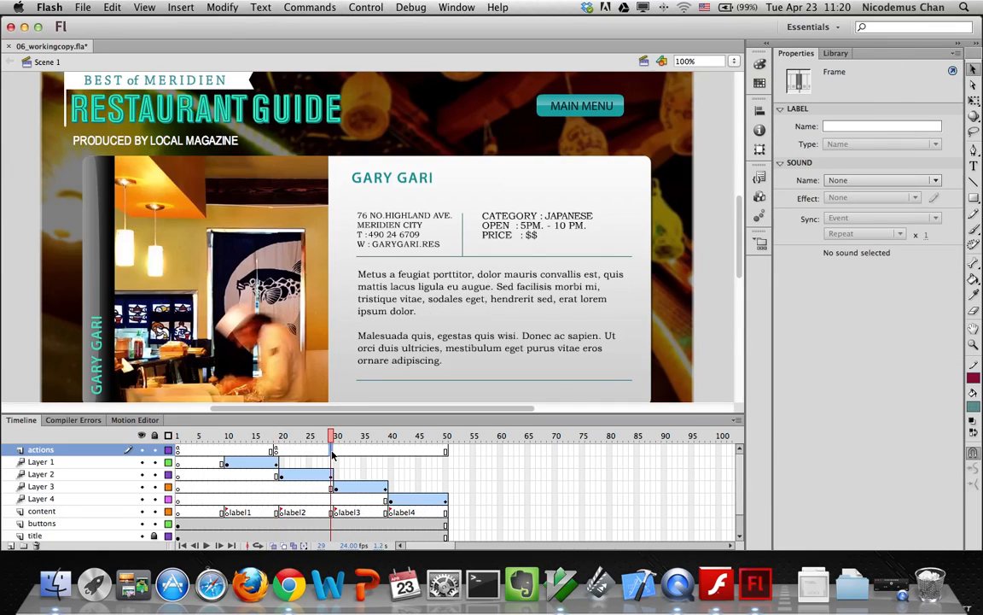
left_click(180, 7)
mouse_move(267, 92)
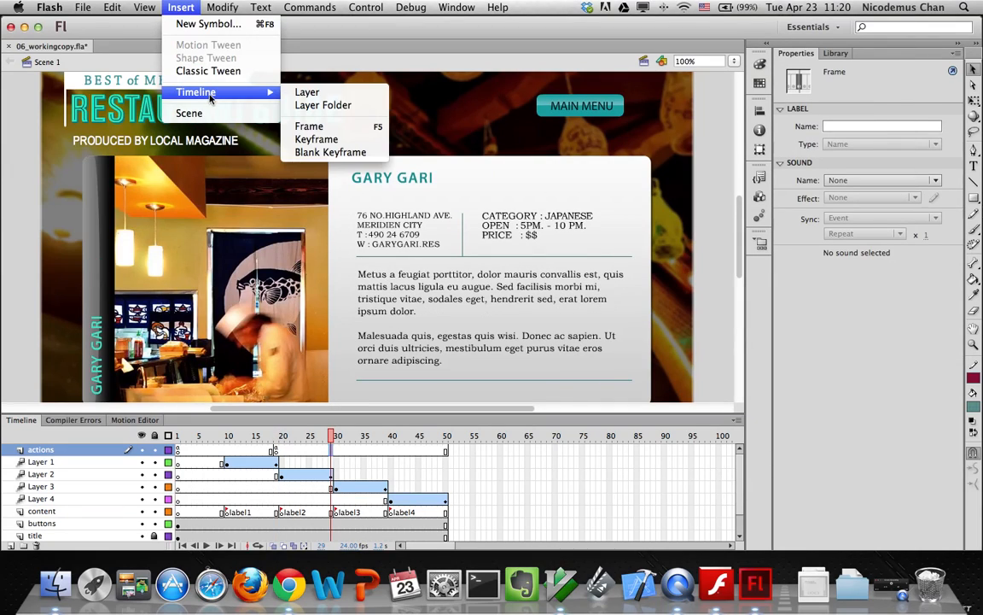
left_click(304, 126)
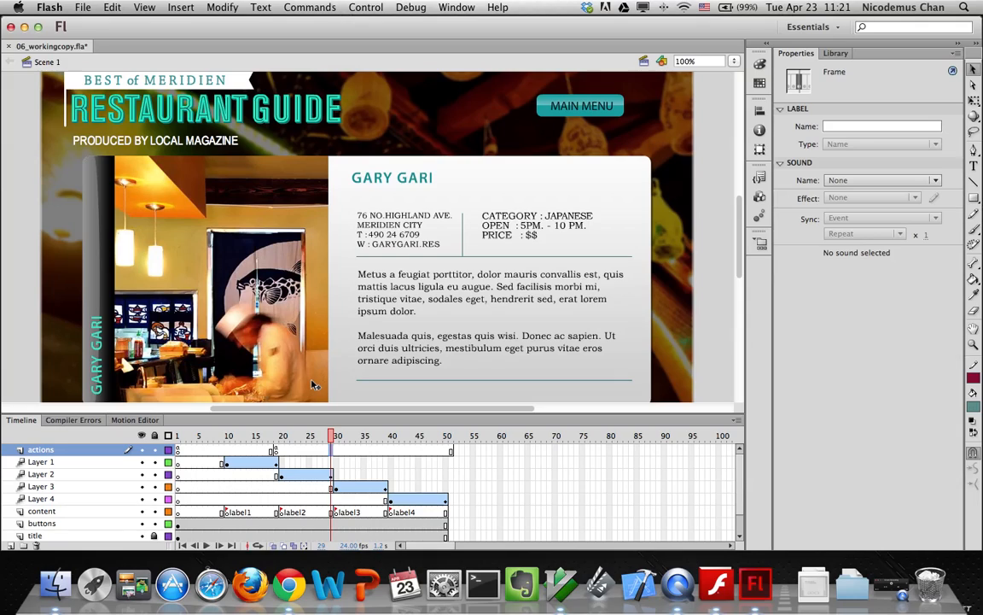
key("super+z")
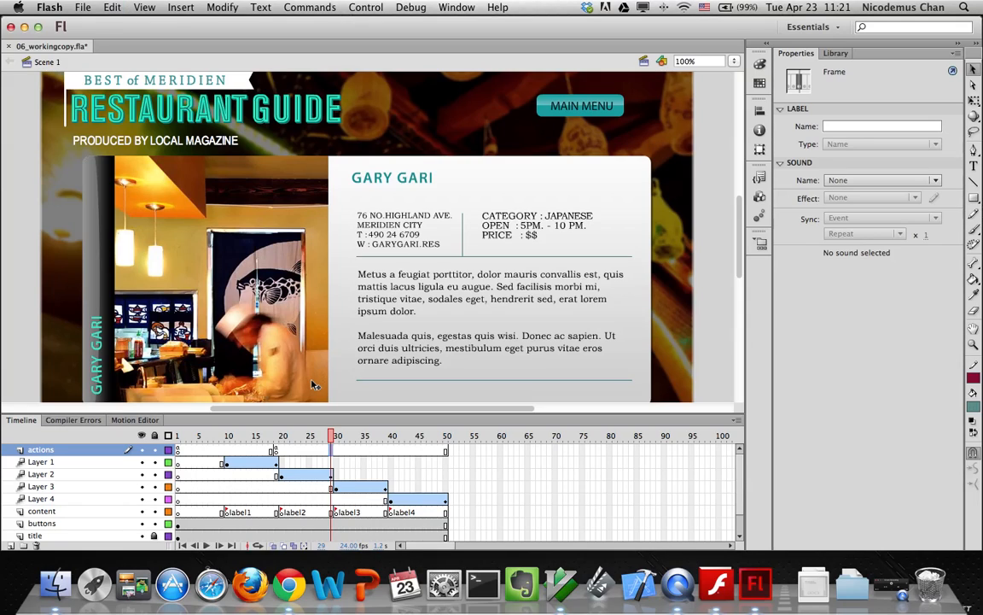
scroll(312, 383, "down", 2)
left_click(175, 7)
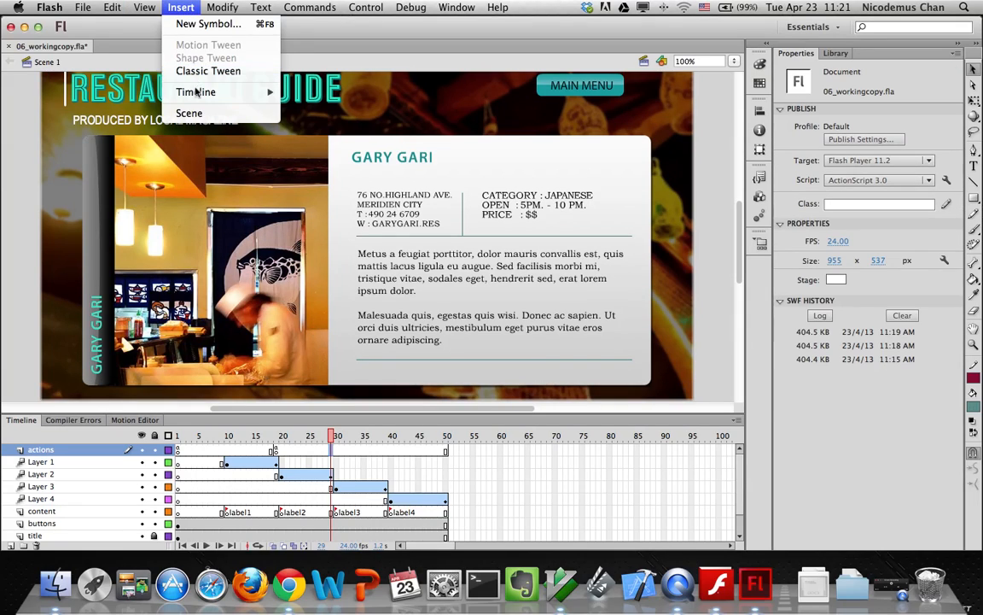
mouse_move(183, 91)
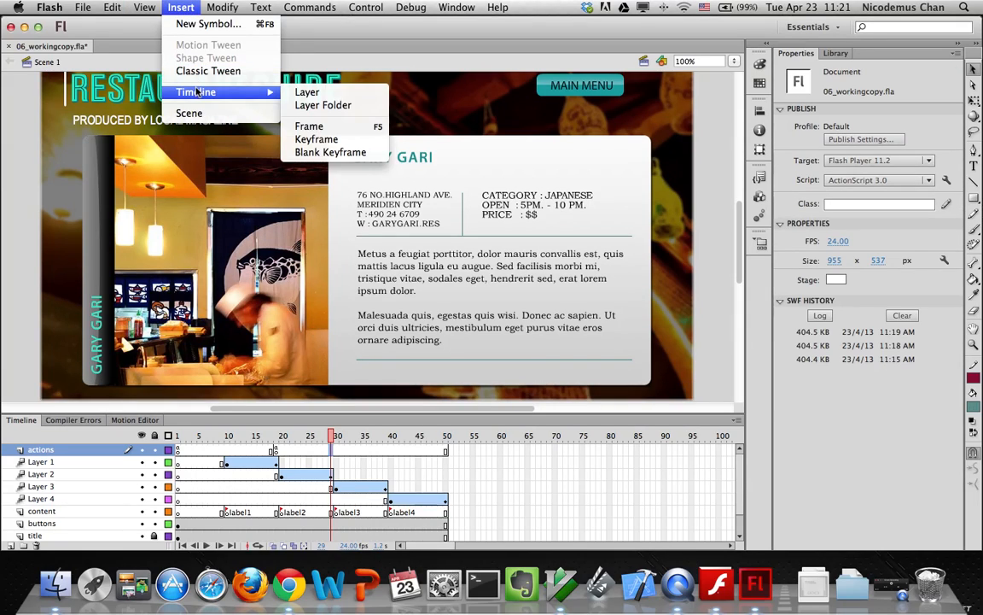
left_click(300, 139)
scroll(299, 214, "down", 2)
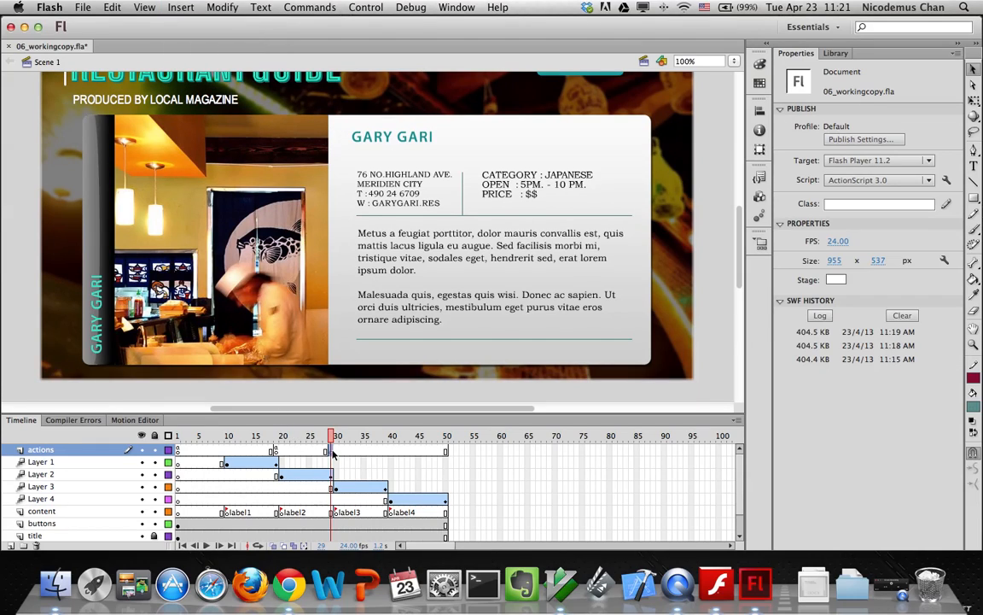
Open the Actions panel for frame 29 and browse the Top Level and Language Elements reference entries
left_click(457, 8)
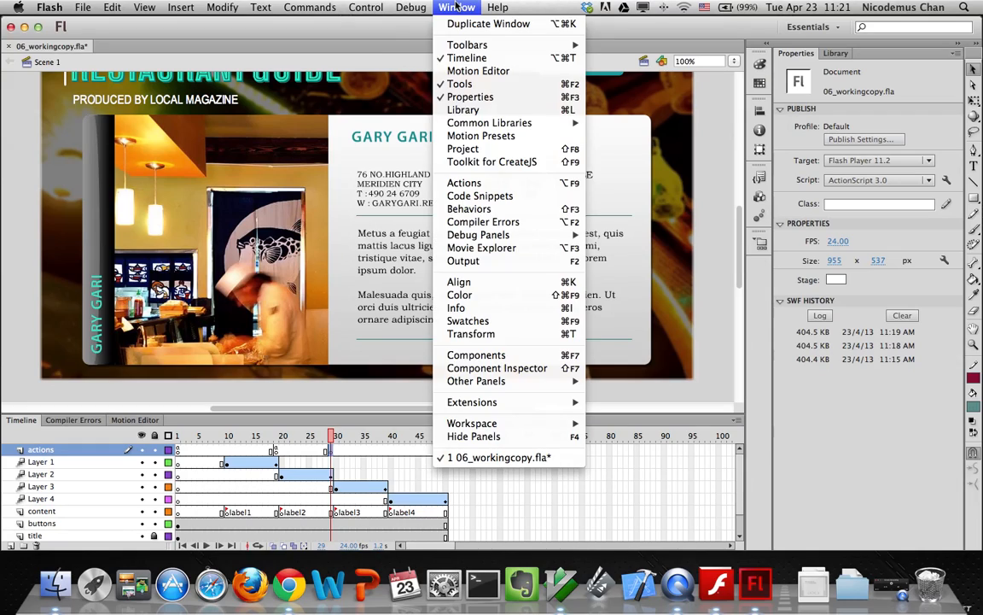
left_click(474, 183)
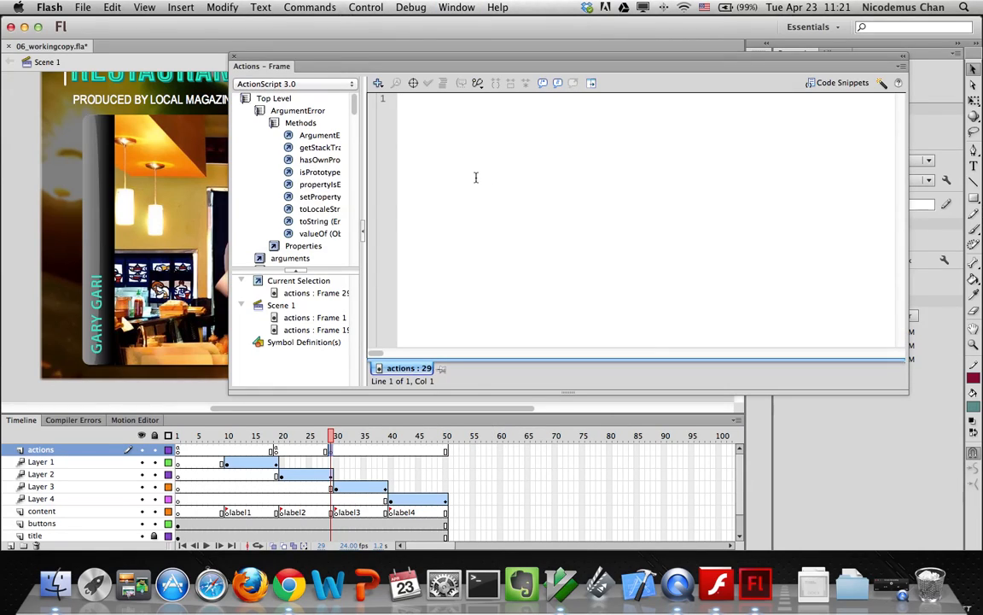
mouse_move(356, 109)
left_mouse_down()
mouse_move(358, 118)
mouse_move(355, 104)
left_mouse_up()
left_click(257, 112)
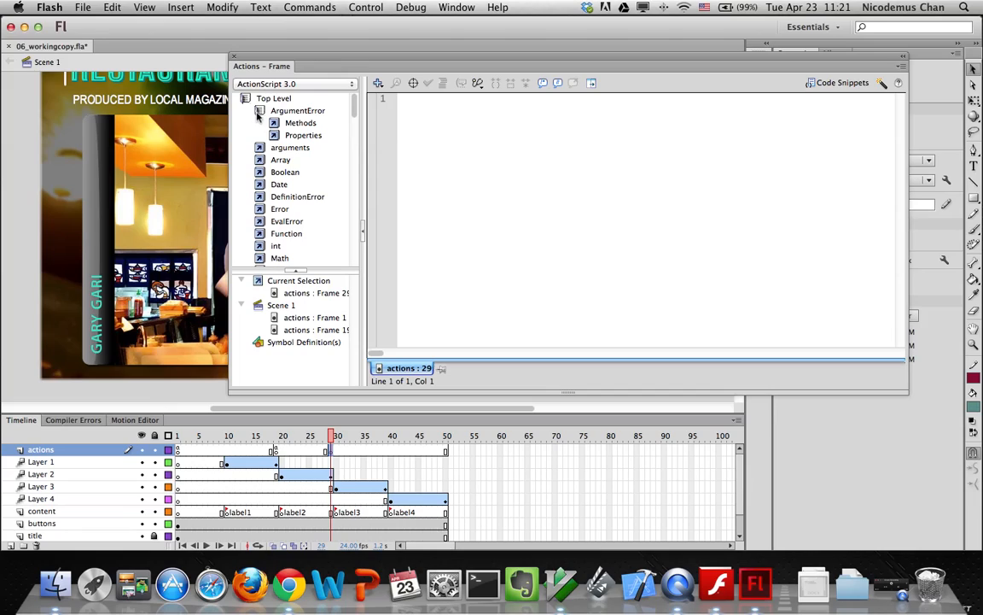
left_click(244, 99)
left_click(245, 99)
left_click(244, 100)
left_click(246, 111)
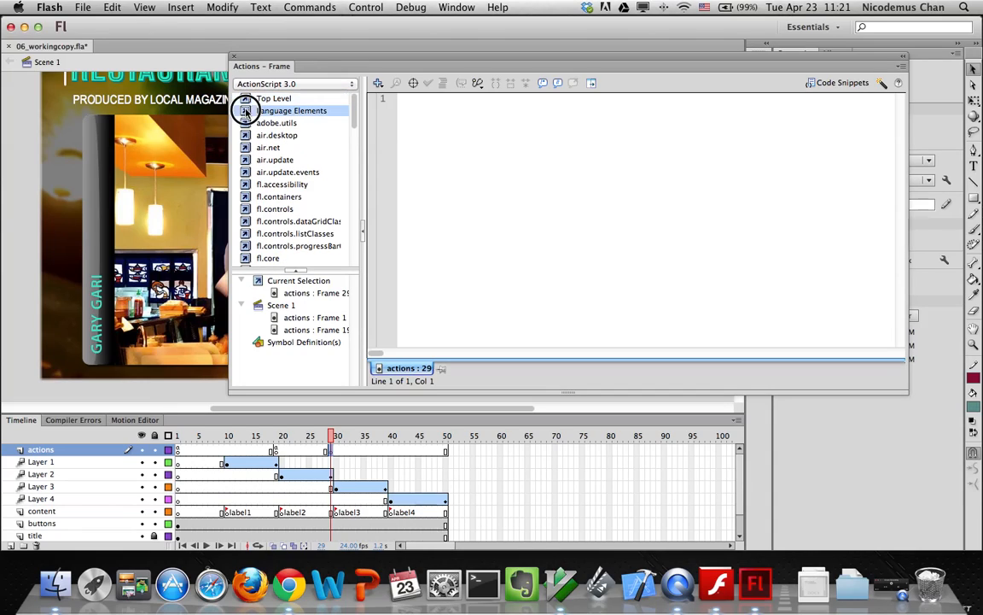
left_click(247, 99)
left_click(263, 100)
left_click_drag(355, 118, 348, 86)
left_click(247, 113)
left_click(248, 112)
left_click(248, 99)
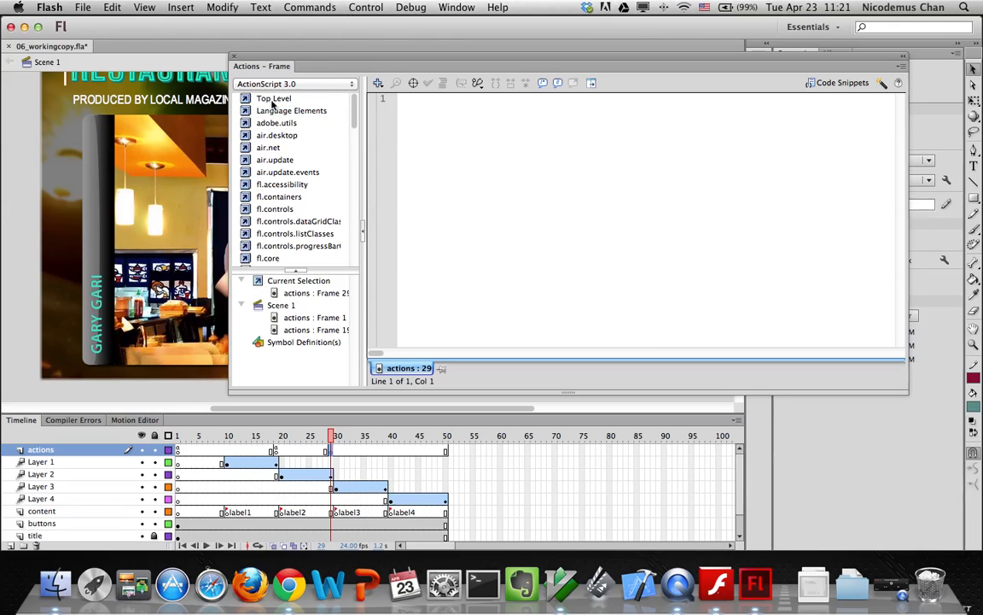
Write stop(); on line 1 of frame 29's script and close the panel
left_click(437, 122)
type("stop();")
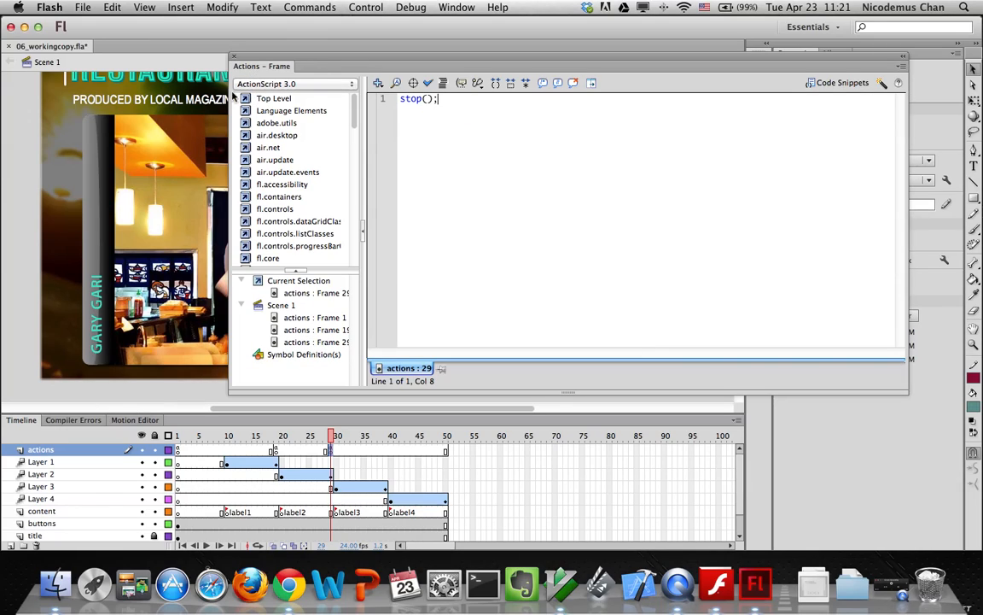
left_click(234, 59)
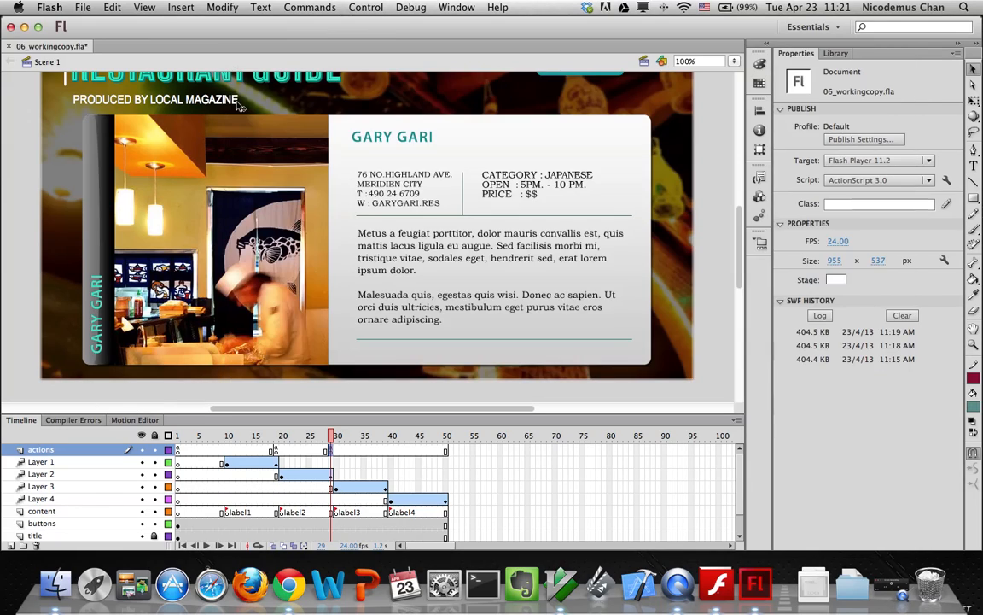
Insert a blank keyframe at frame 39 and write stop() in its script
left_click(385, 453)
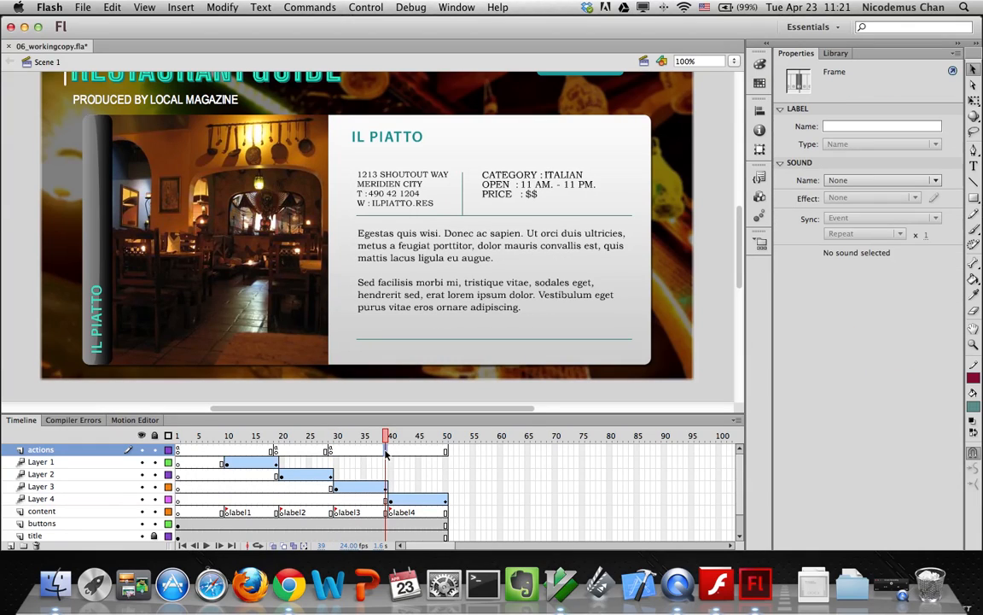
key("F7")
key("F9")
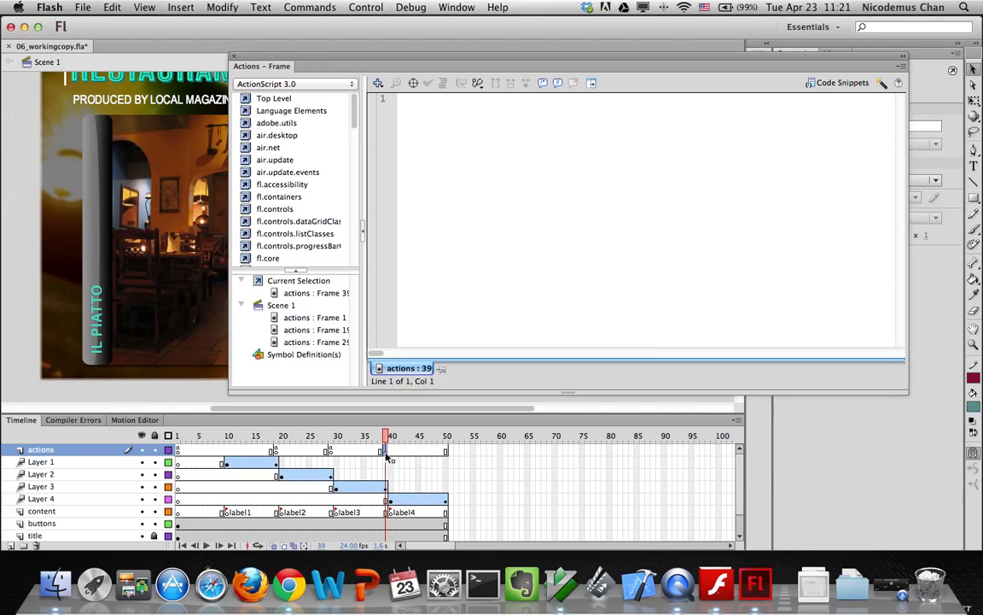
left_click(423, 193)
type("stop();")
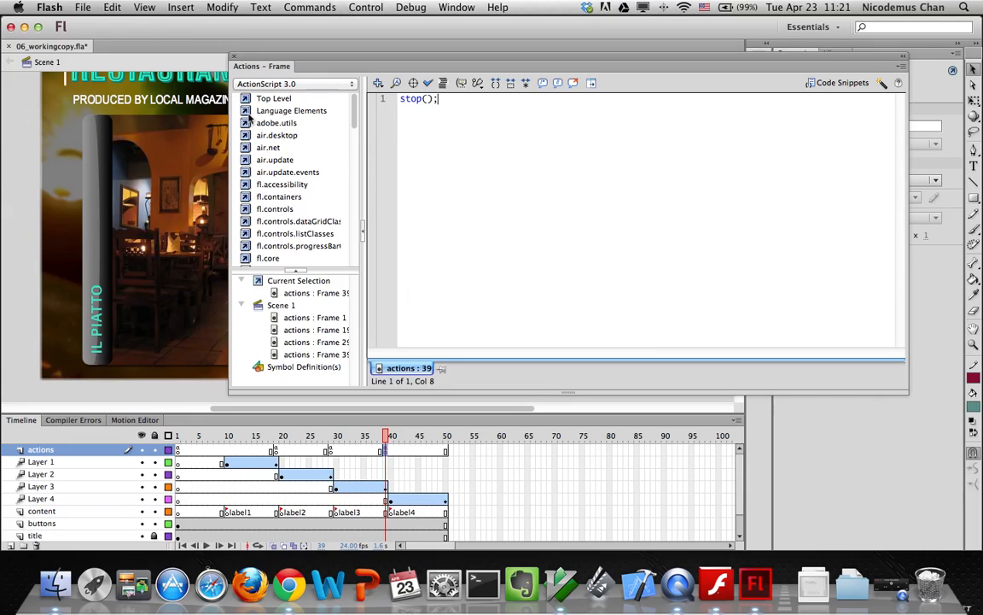
Browse the Language Elements, Global Functions and Global Constants reference listings
left_click(247, 112)
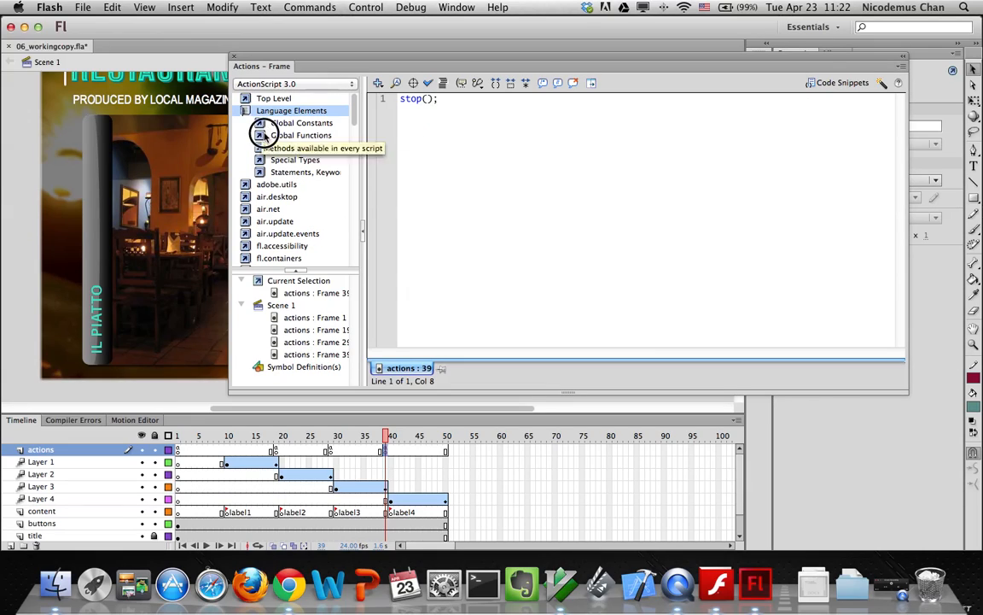
left_click(259, 135)
mouse_move(355, 102)
left_mouse_down()
mouse_move(359, 132)
mouse_move(356, 103)
left_mouse_up()
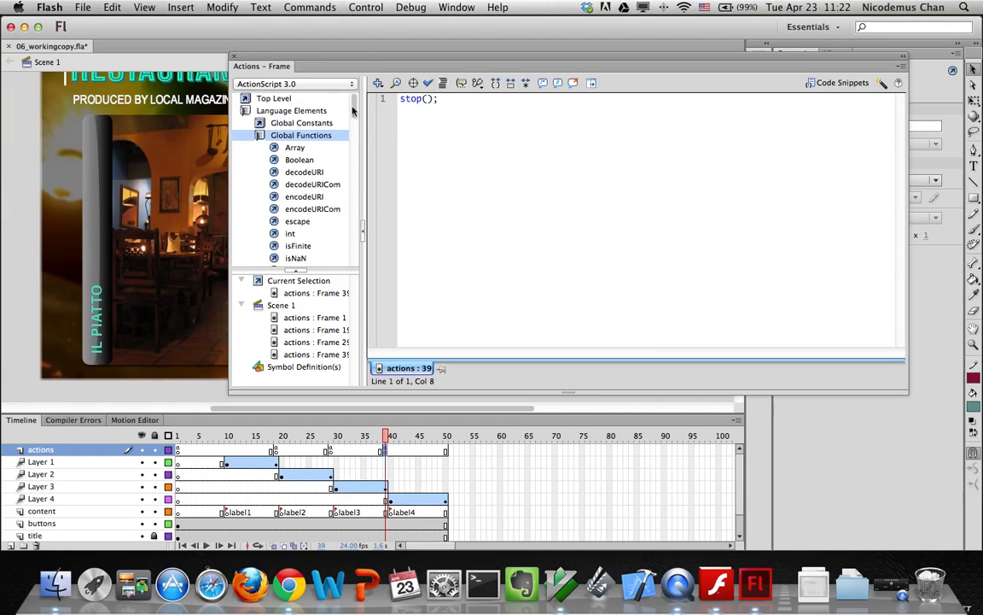
left_click(269, 124)
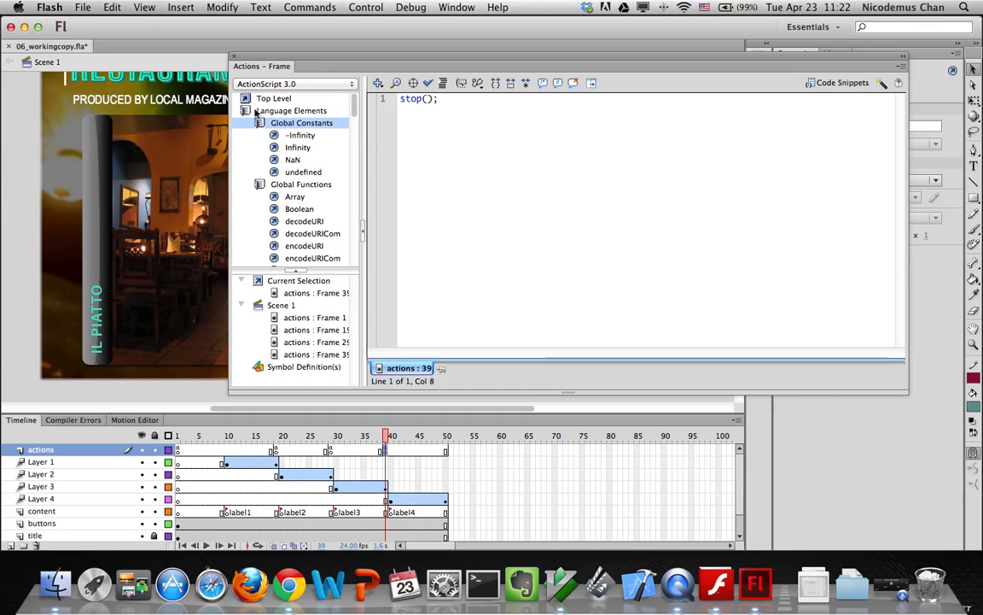
left_click(256, 98)
left_click_drag(355, 108, 356, 151)
left_click(247, 192)
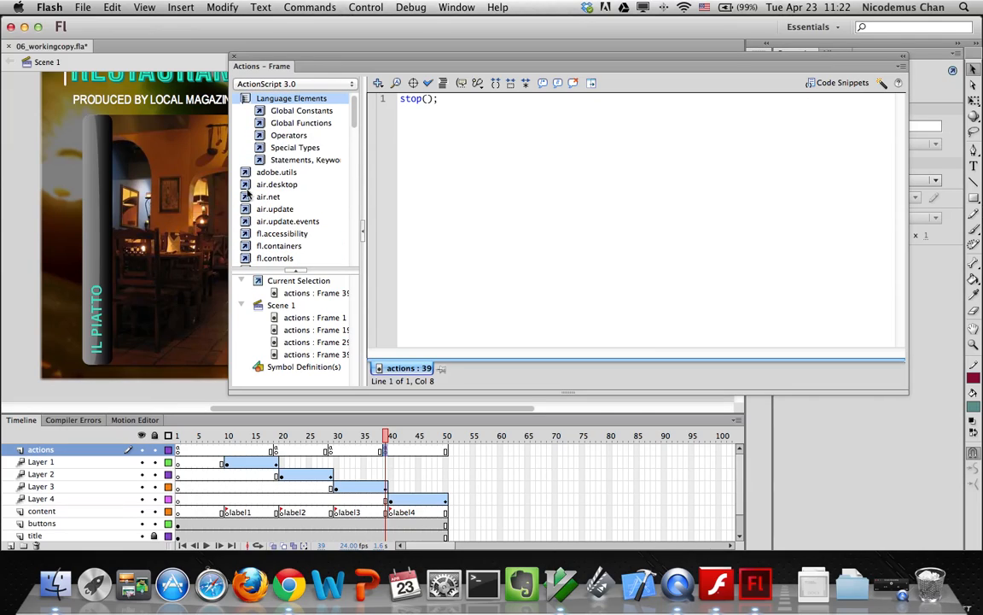
left_click(261, 124)
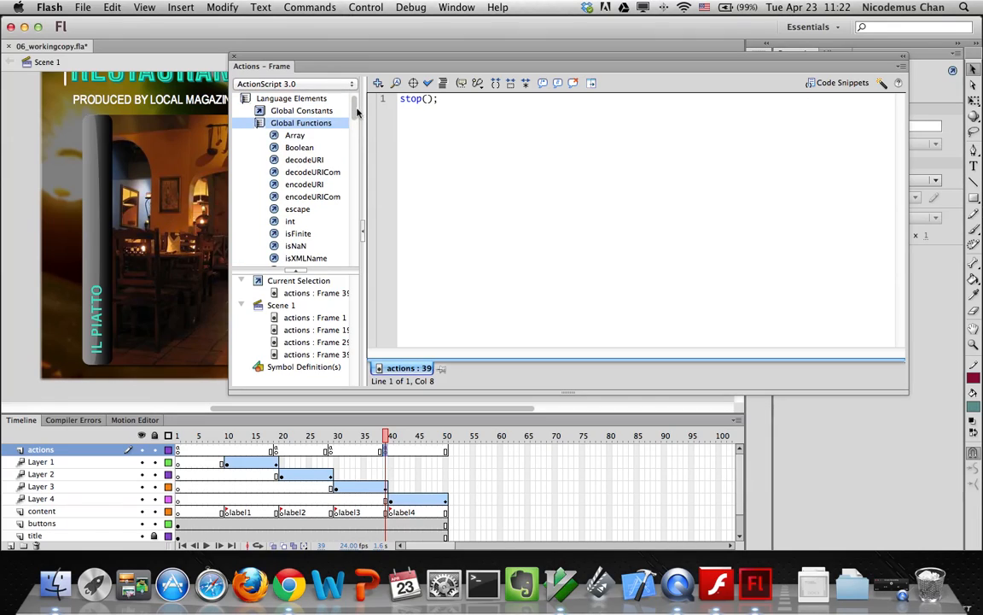
left_click_drag(358, 112, 359, 121)
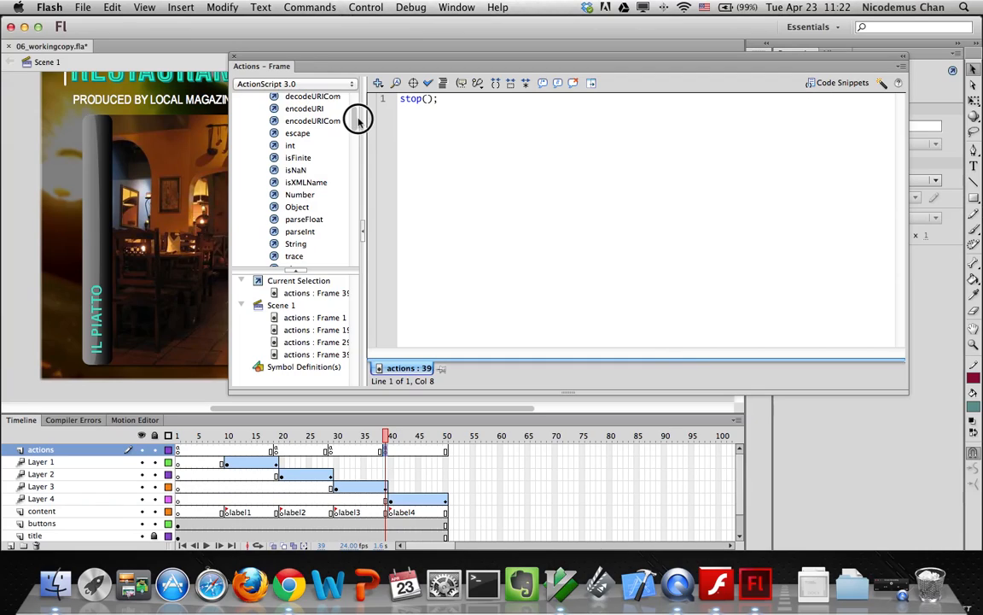
mouse_move(358, 121)
left_mouse_down()
mouse_move(358, 191)
mouse_move(323, 46)
left_mouse_up()
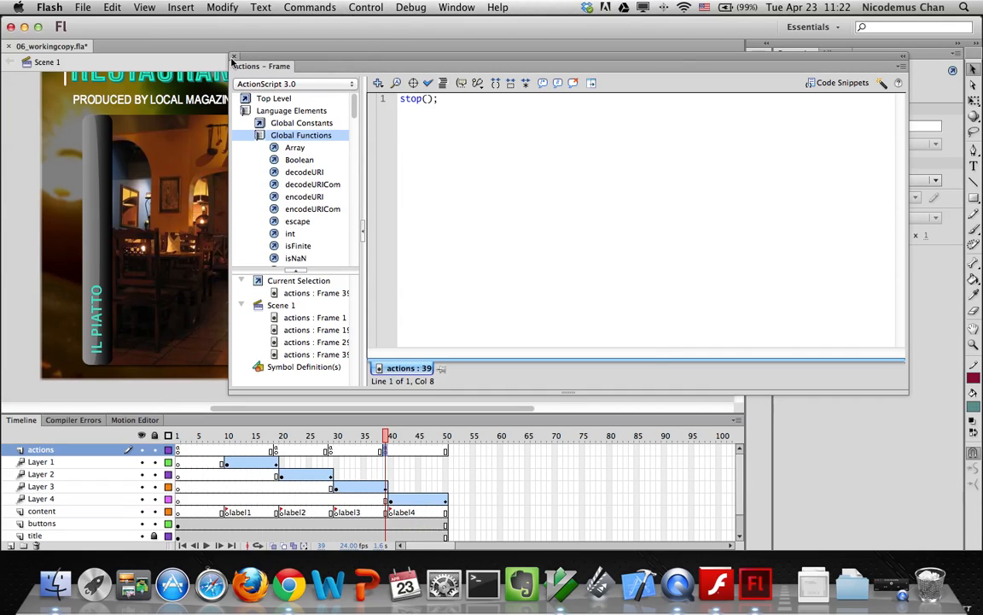
Check frame 29's script, return to frame 39, and close the Actions panel
left_click(234, 57)
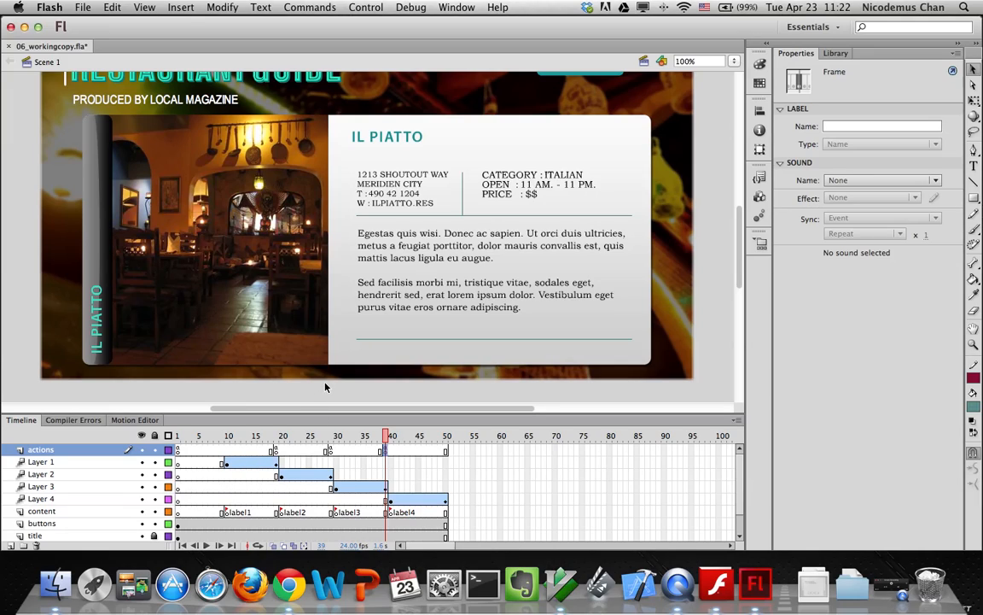
key("F9")
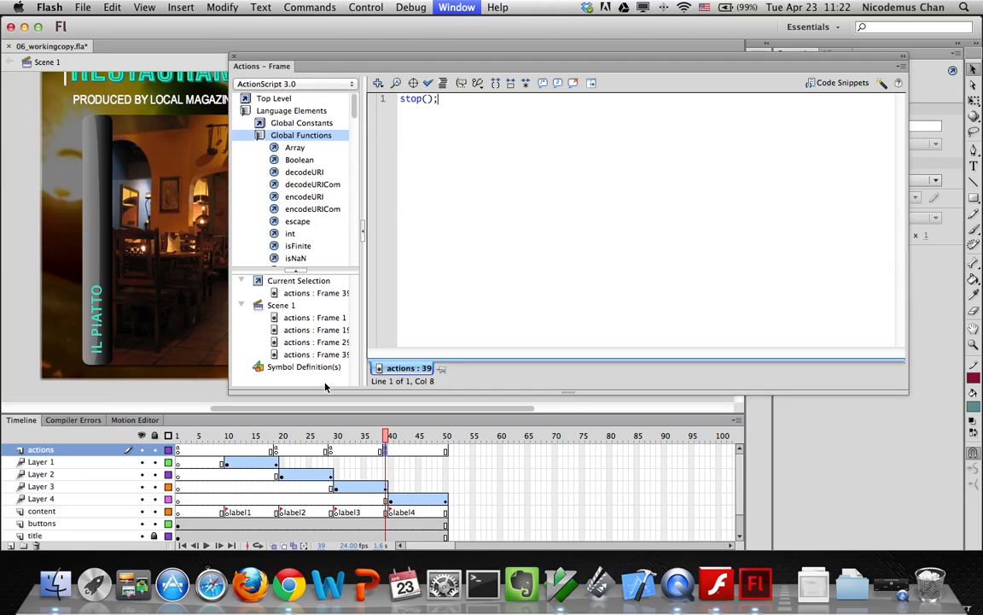
left_click(332, 436)
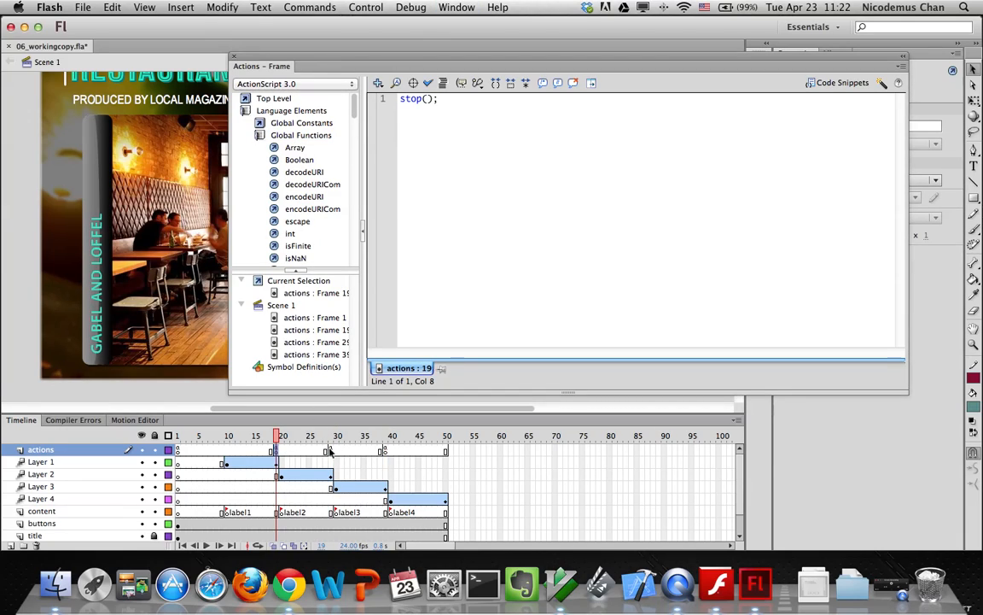
left_click(384, 453)
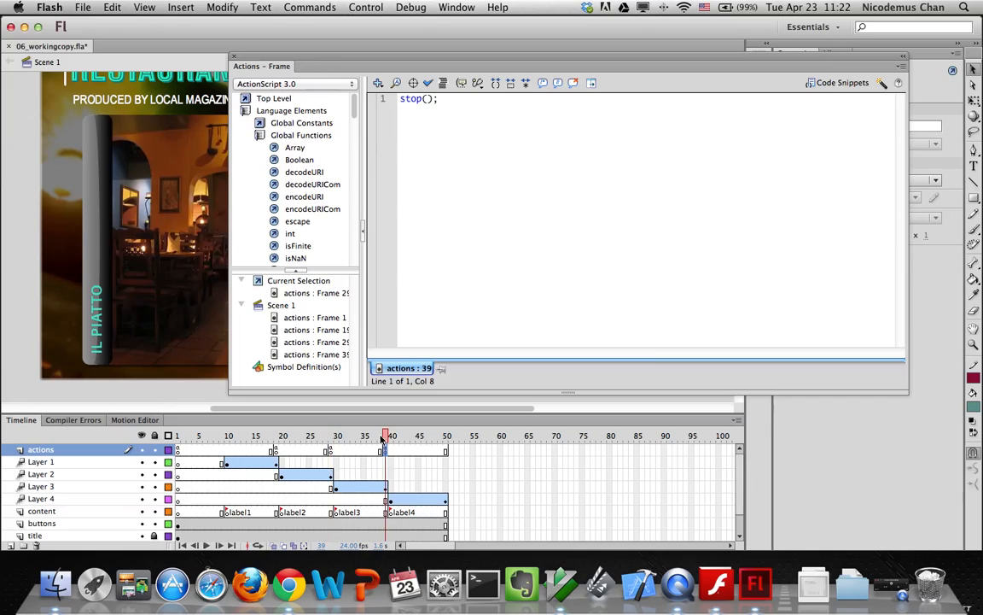
left_click(234, 57)
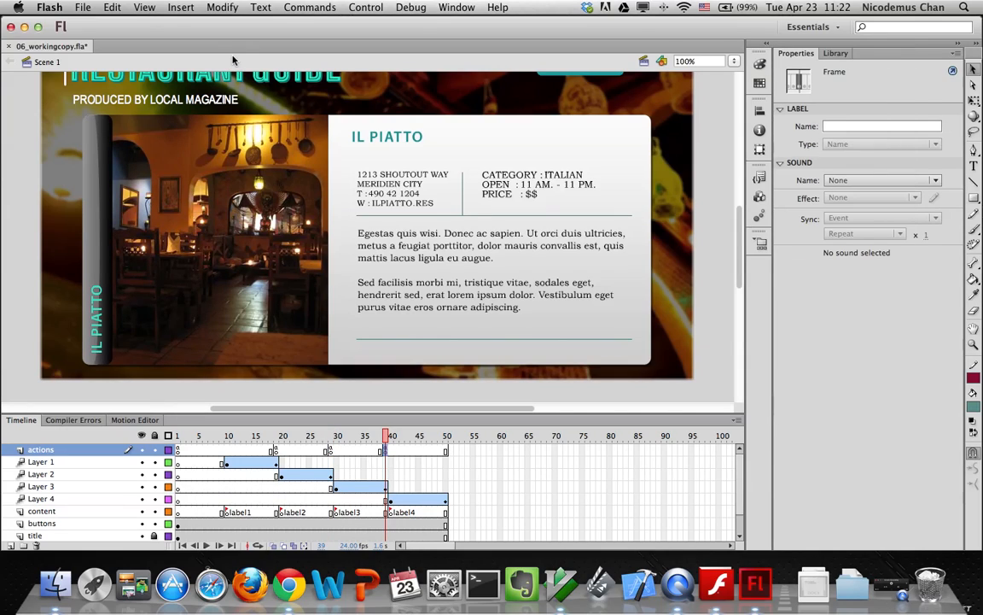
key("super+Return")
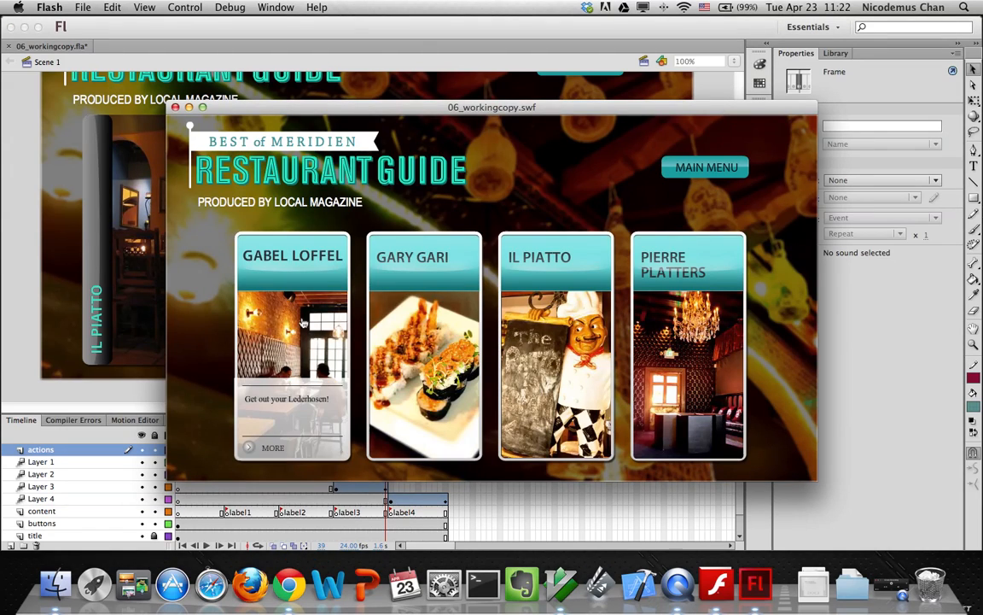
left_click(278, 296)
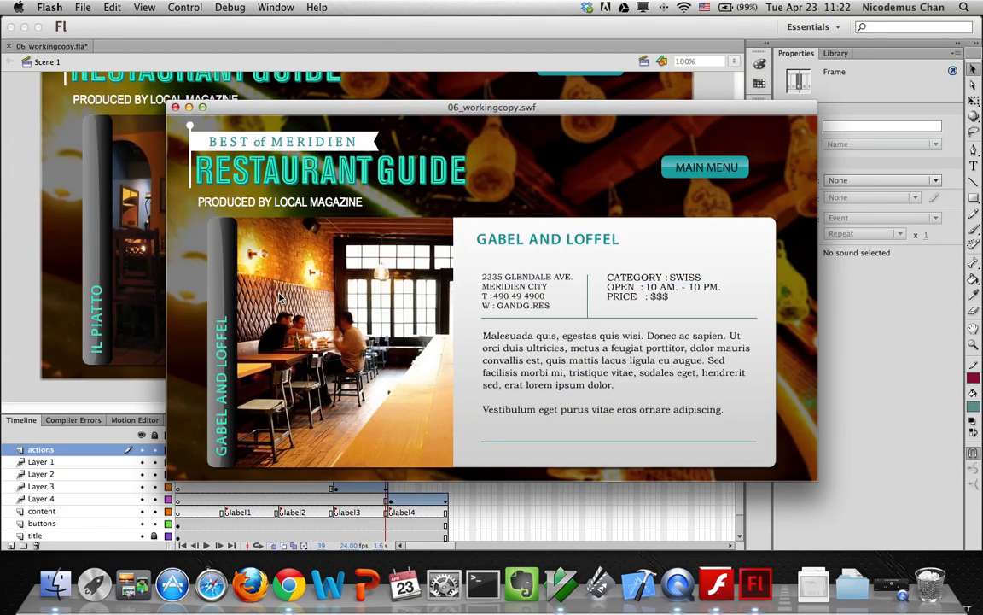
left_click(684, 166)
left_click(406, 299)
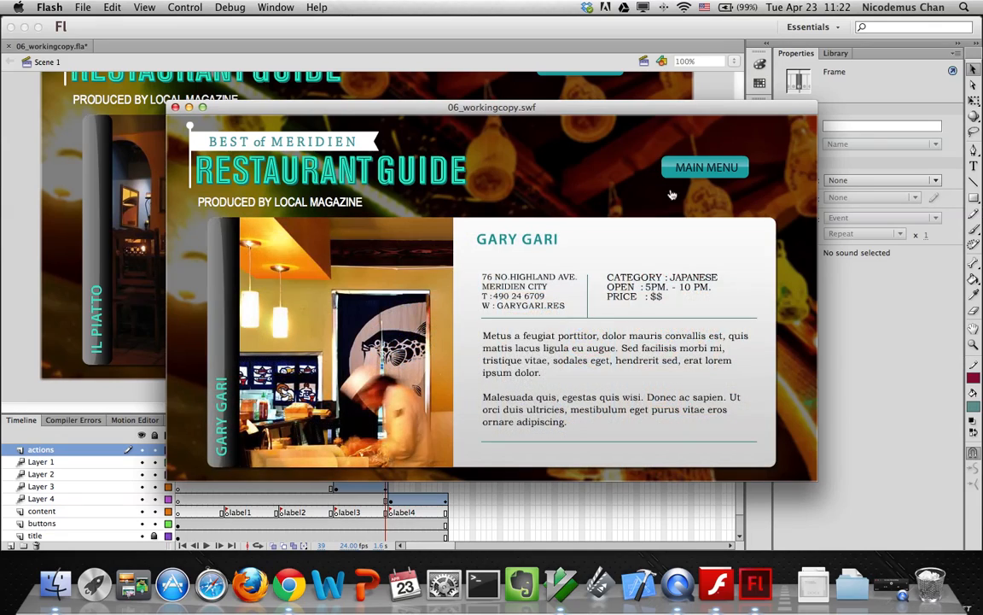
left_click(705, 166)
left_click(560, 276)
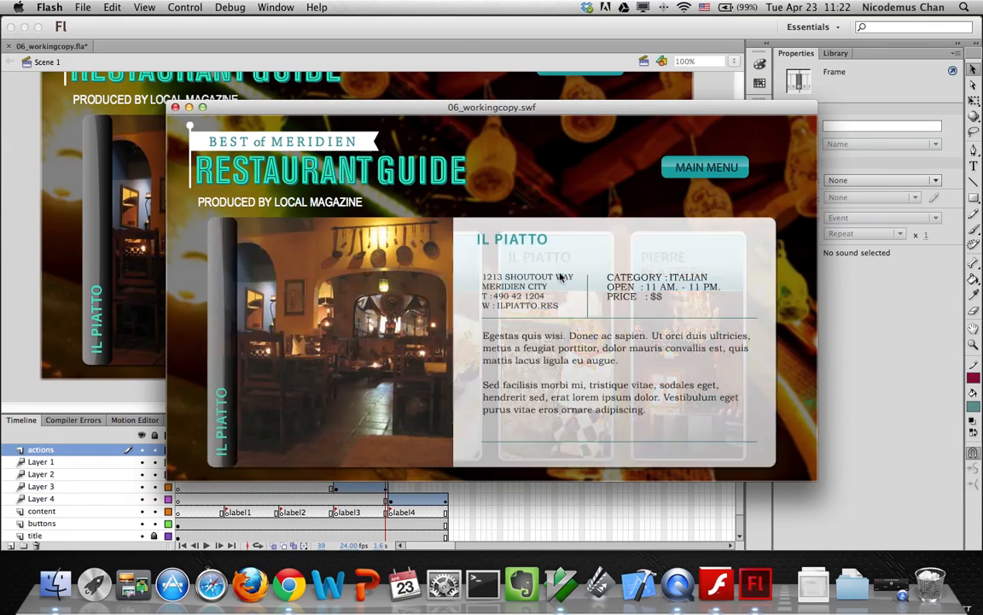
left_click(705, 166)
left_click(674, 264)
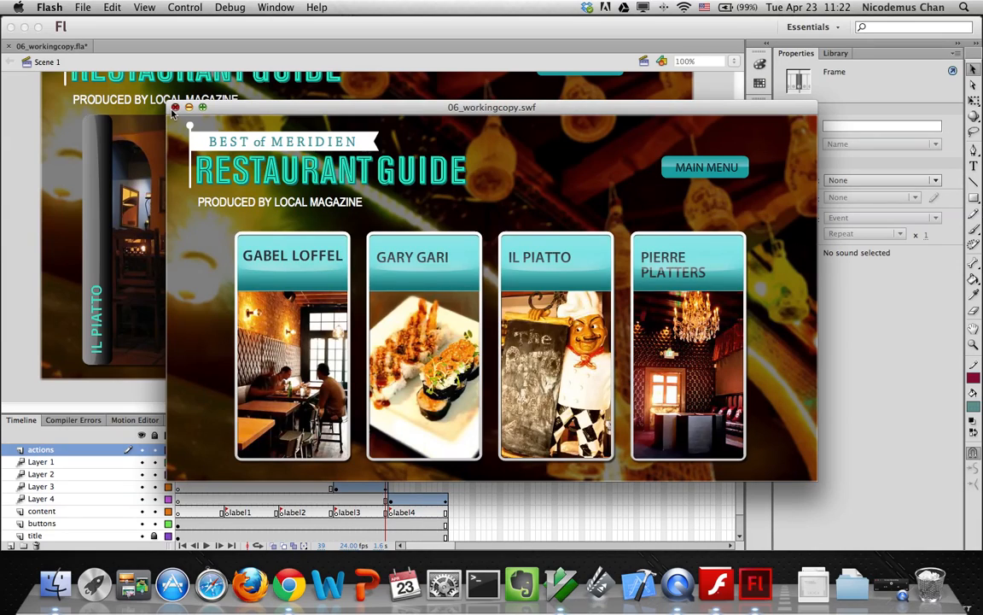
left_click(174, 108)
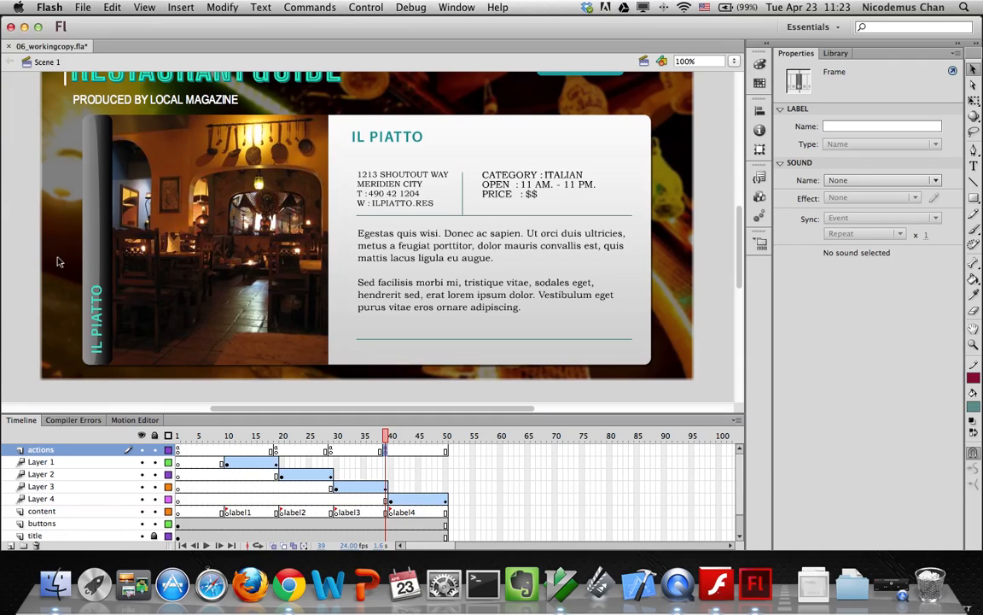
key("super+Return")
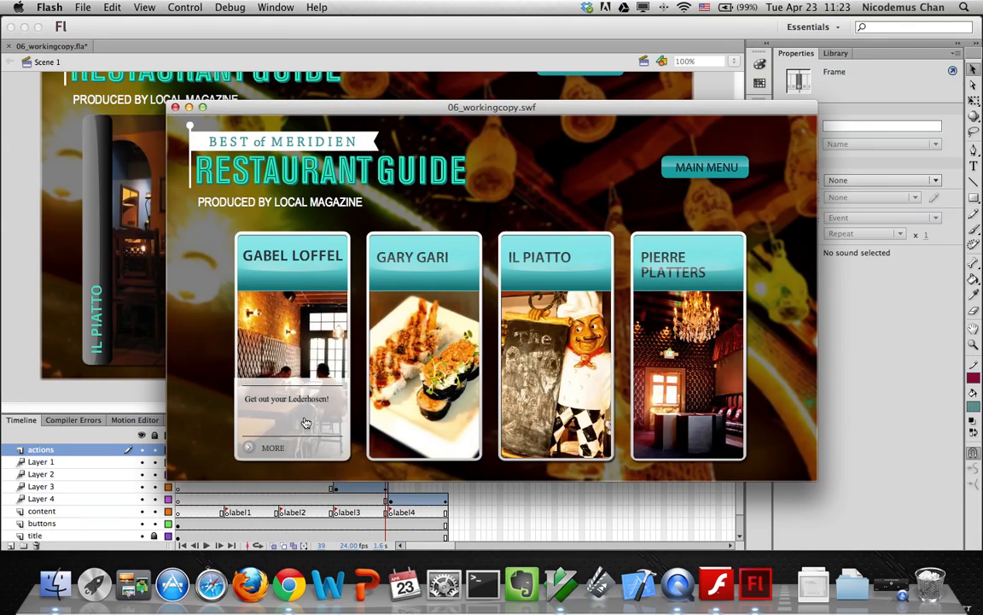
mouse_move(237, 375)
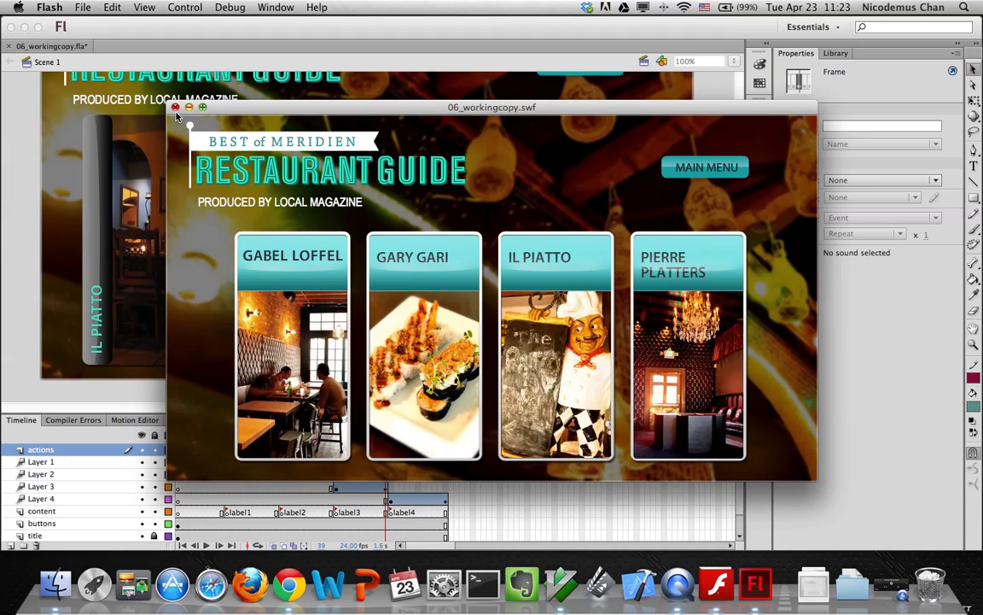
mouse_move(285, 338)
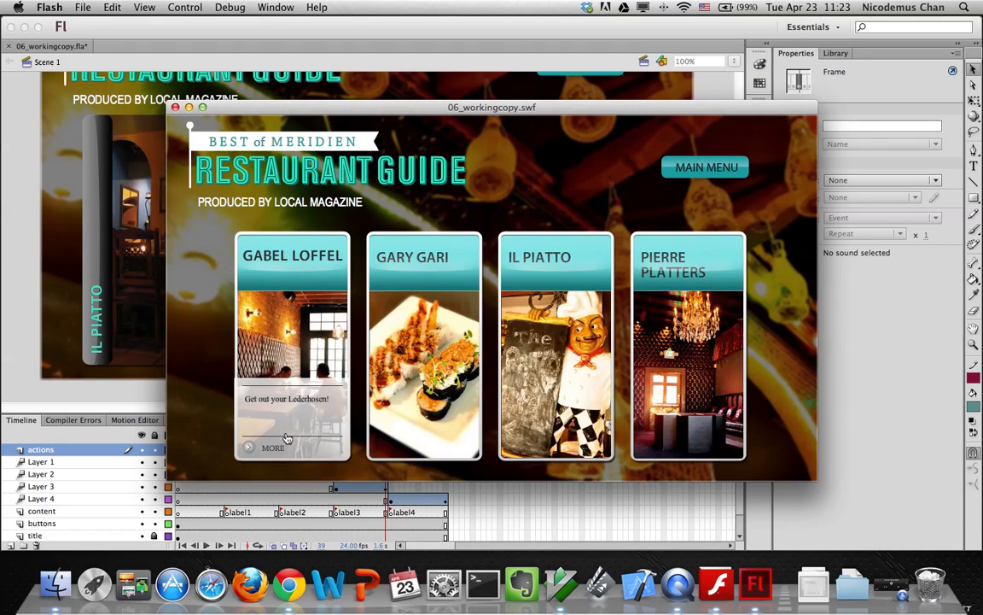
left_click(175, 108)
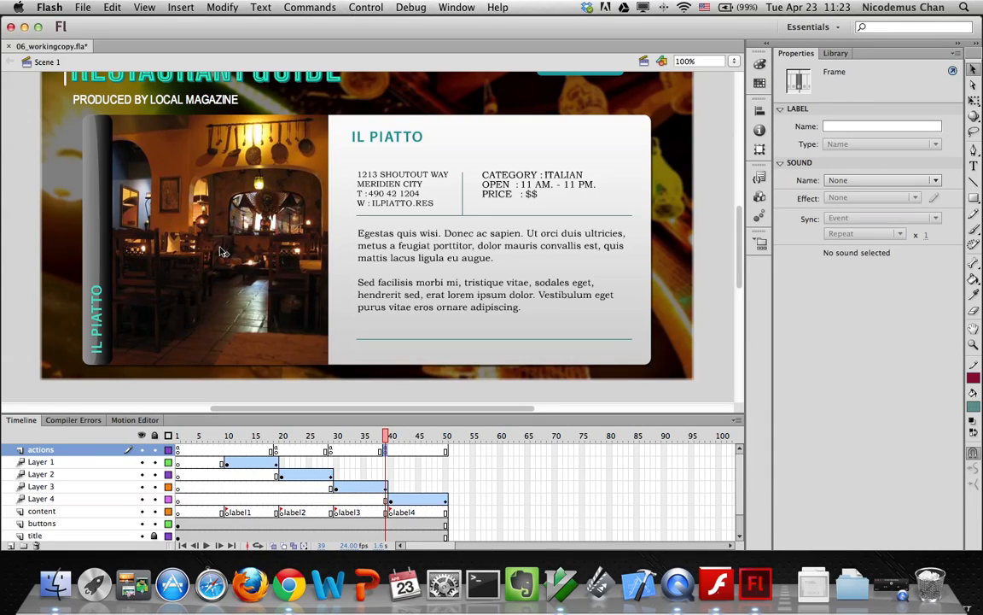
In the Library, collapse the restaurant content and thumbnails folders and edit gabel loffel over info
left_click(836, 53)
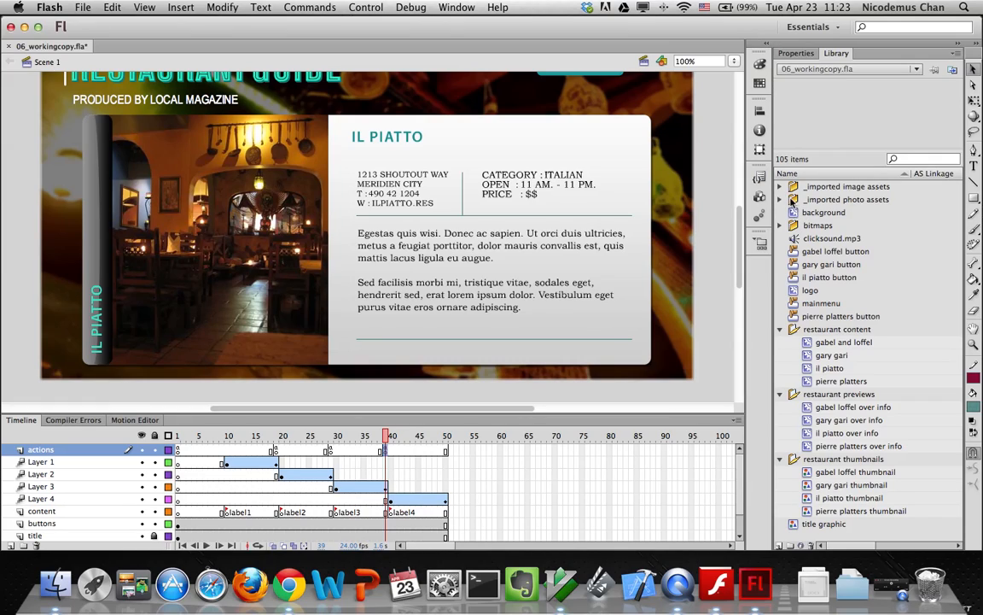
left_click(781, 329)
left_click(780, 408)
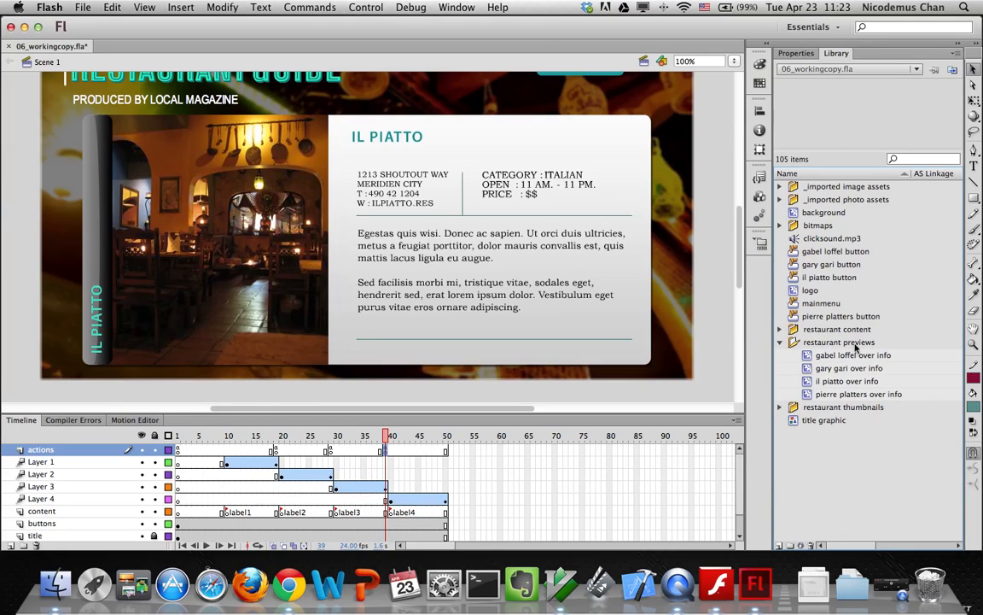
left_click(808, 361)
double_click(808, 360)
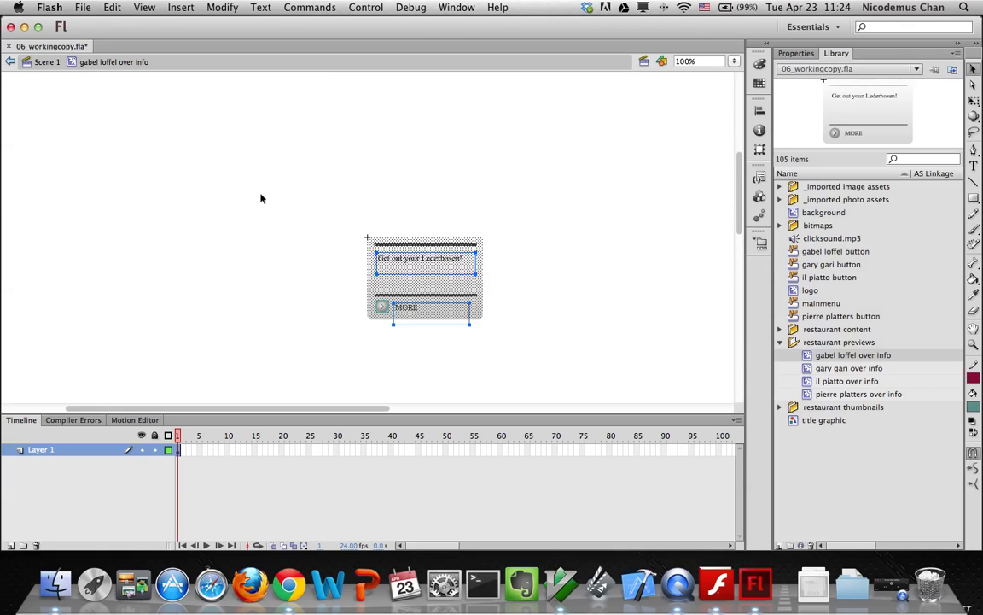
Convert the gabel loffel over info card contents into Symbol 1 with a motion tween across frames 1–24
left_click_drag(252, 162, 549, 356)
right_click(443, 241)
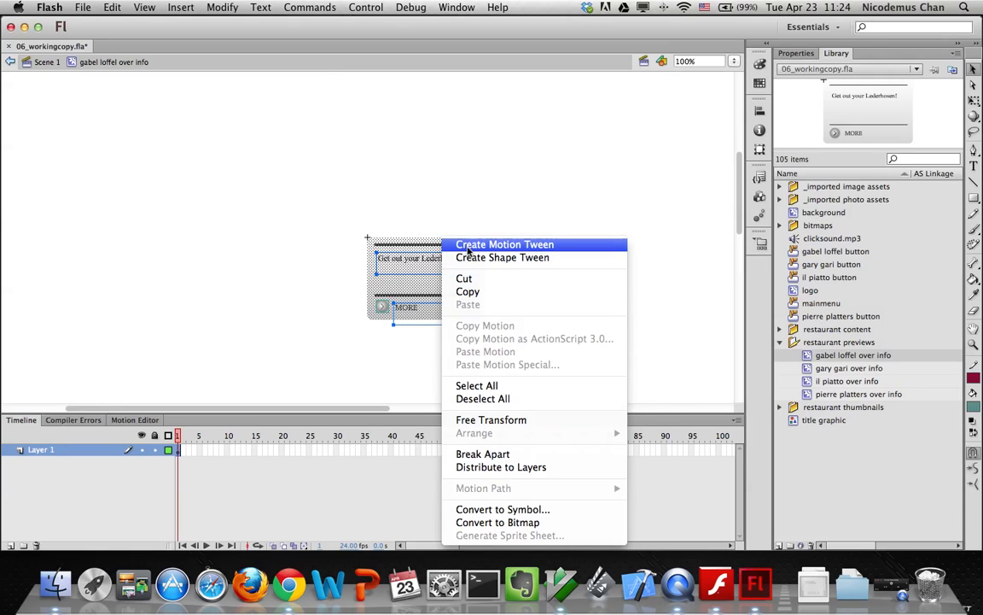
left_click(469, 246)
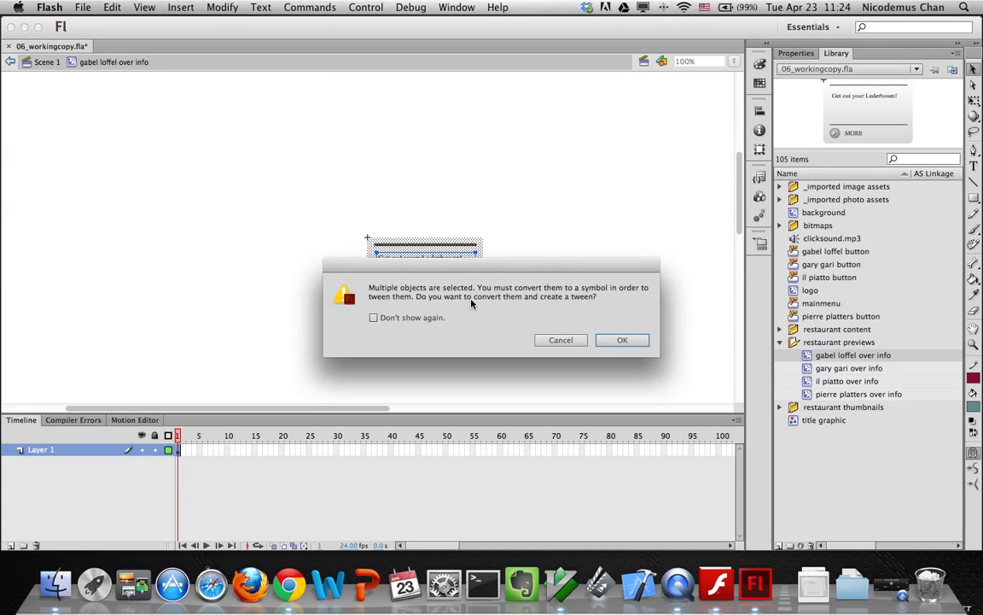
left_click(617, 349)
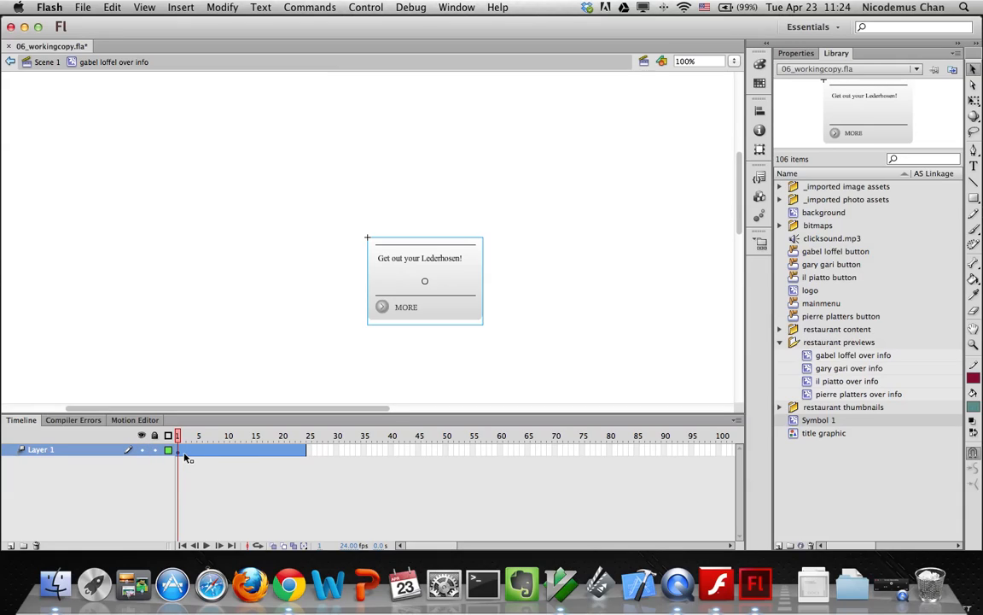
Shorten Symbol 1's tween to end at frame 10, then select the instance at frame 1
left_click_drag(306, 452, 228, 453)
left_click(228, 450)
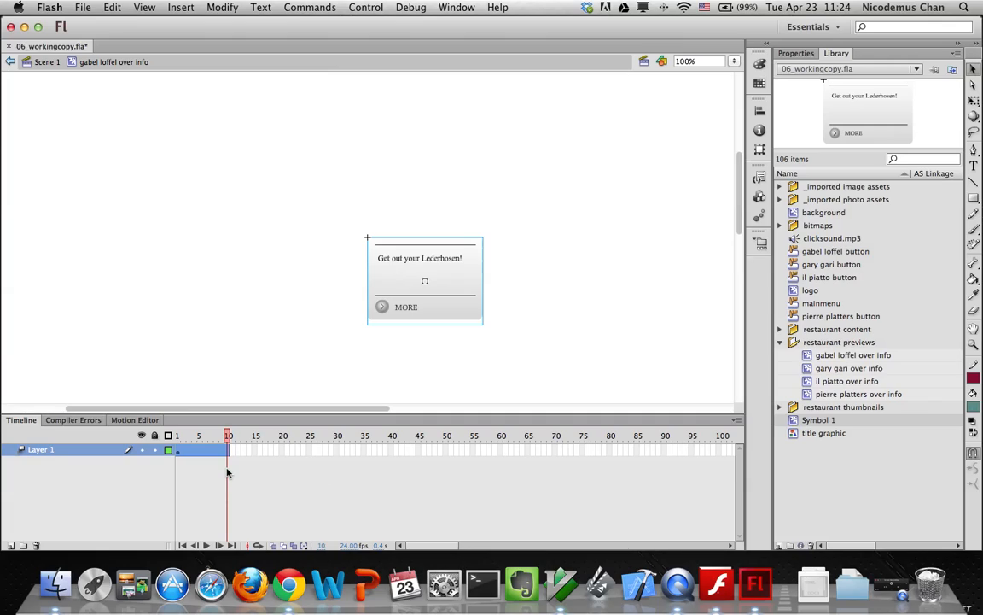
left_click_drag(228, 437, 178, 435)
left_click(403, 288)
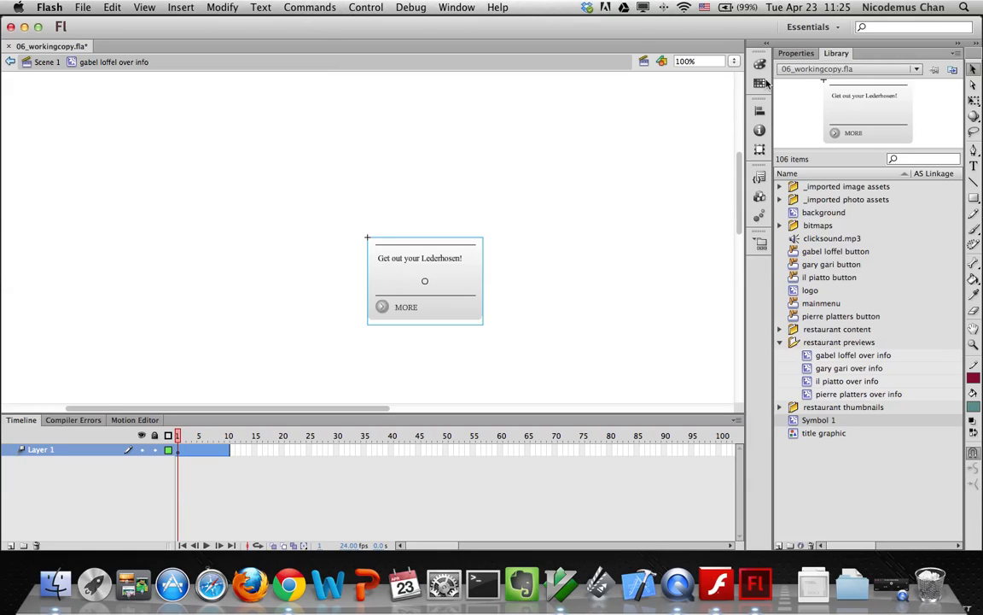
Give the Symbol 1 instance Alpha 0% at frame 1 and Alpha 100% at frame 10
left_click(796, 53)
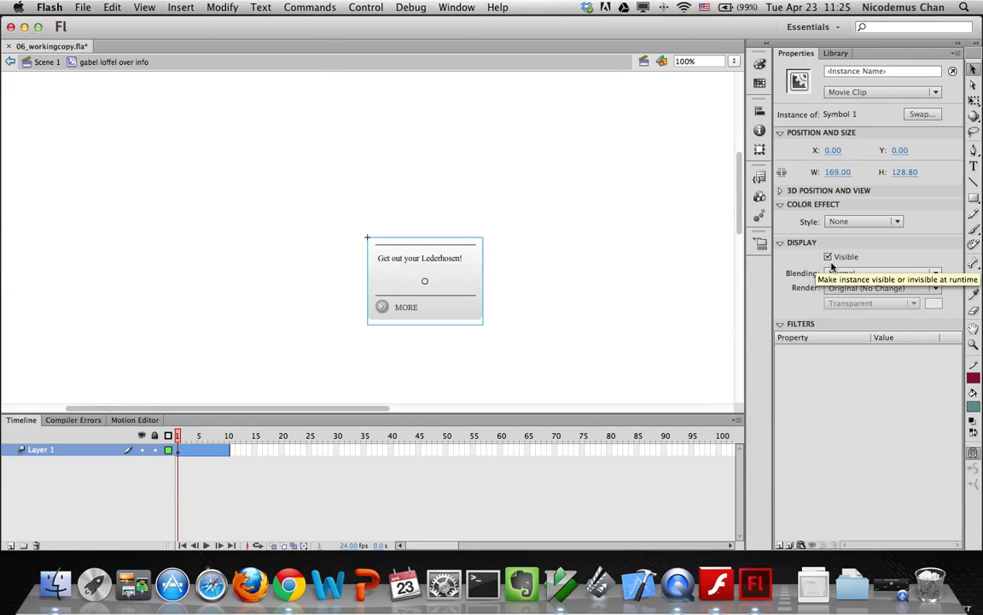
left_click(853, 223)
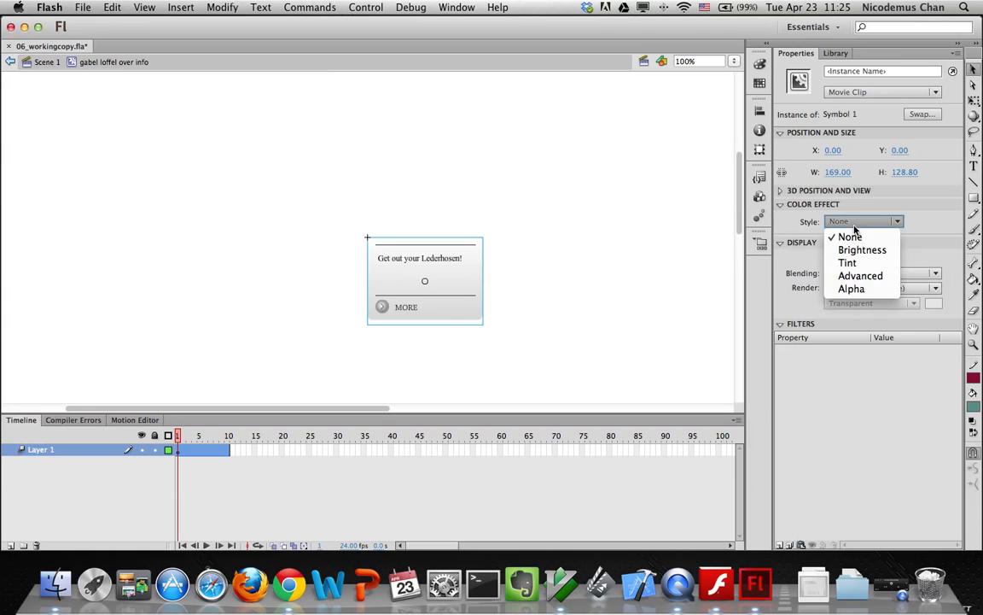
left_click(853, 290)
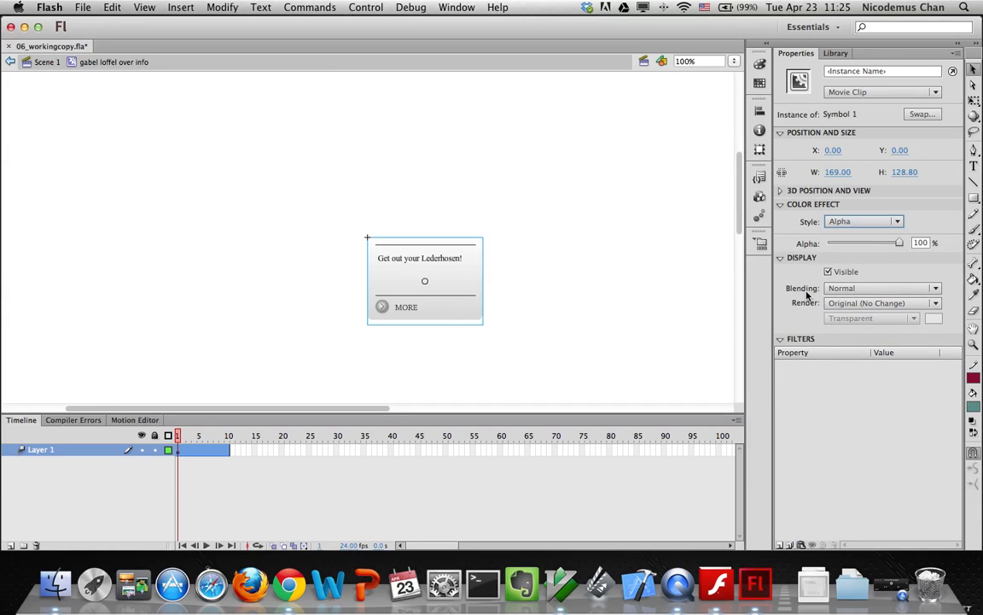
left_click_drag(898, 243, 806, 246)
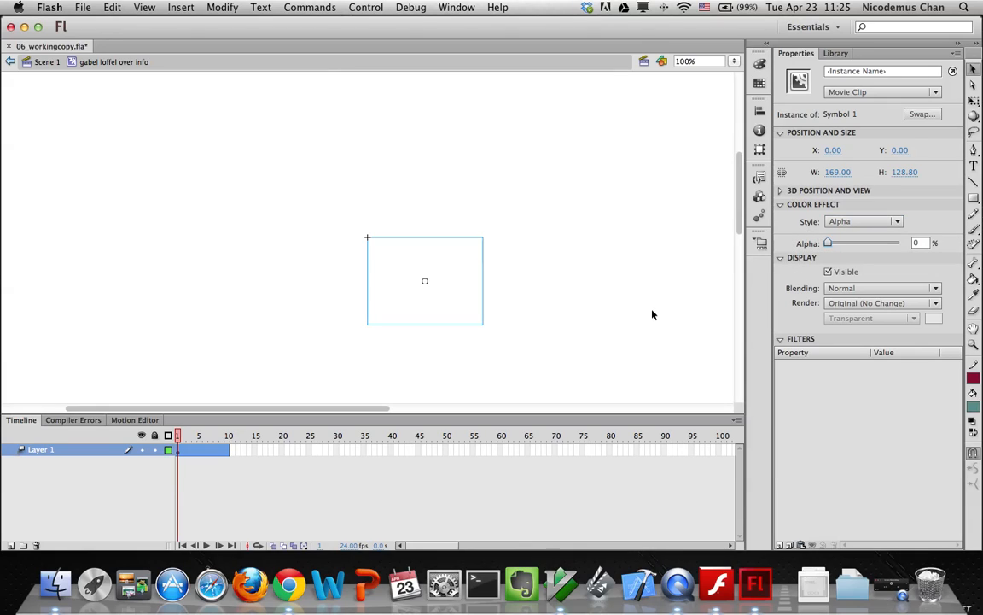
left_click_drag(178, 437, 227, 440)
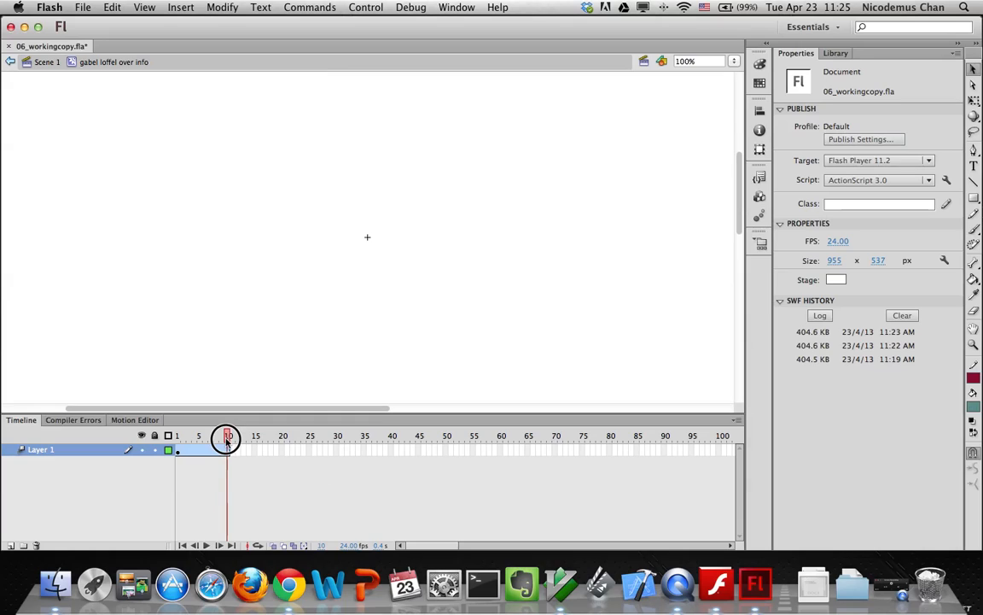
left_click(205, 450)
left_click(408, 284)
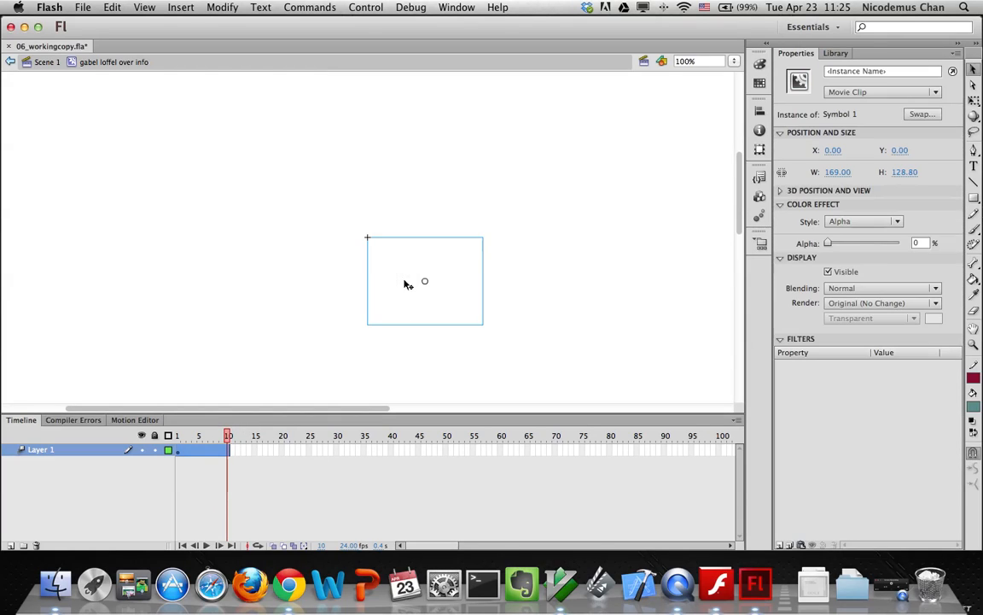
left_click_drag(829, 244, 906, 245)
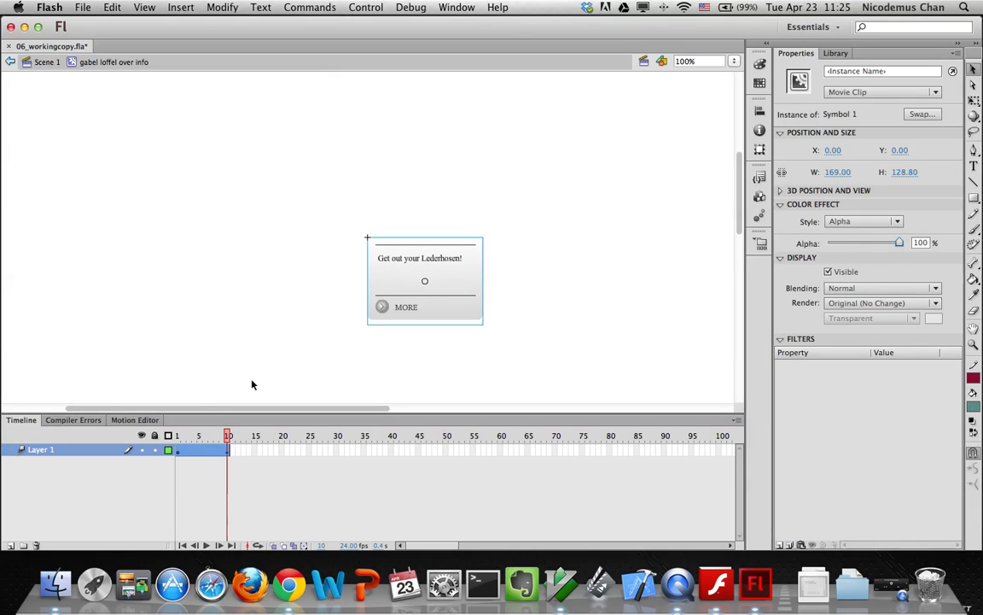
Add a new layer named 'actions' above Layer 1
left_click(11, 545)
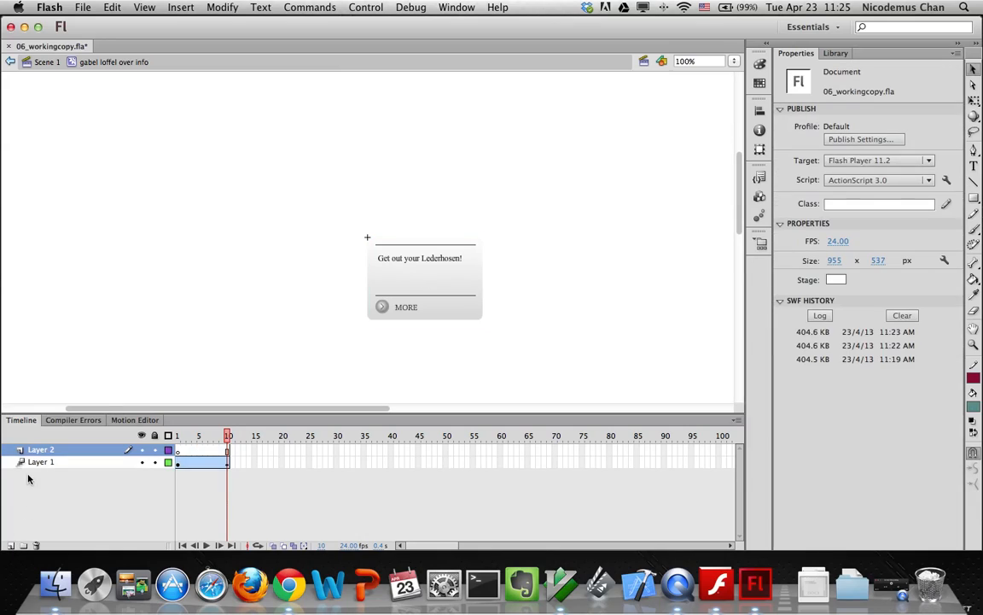
double_click(34, 451)
type("actions")
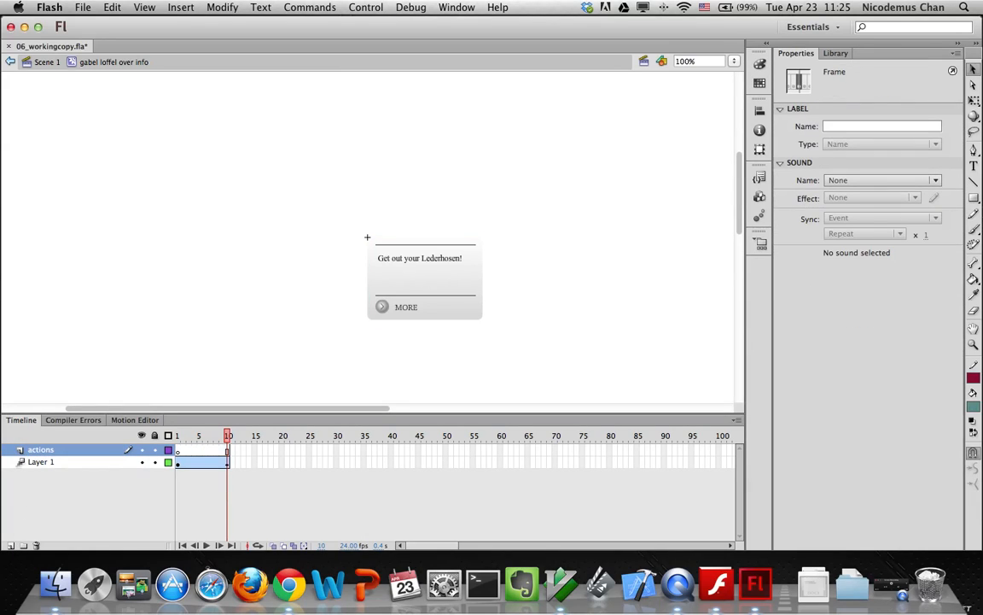
key("Return")
Return to frame 1 and play the timeline to preview the fade-in
scroll(84, 474, "right", 15)
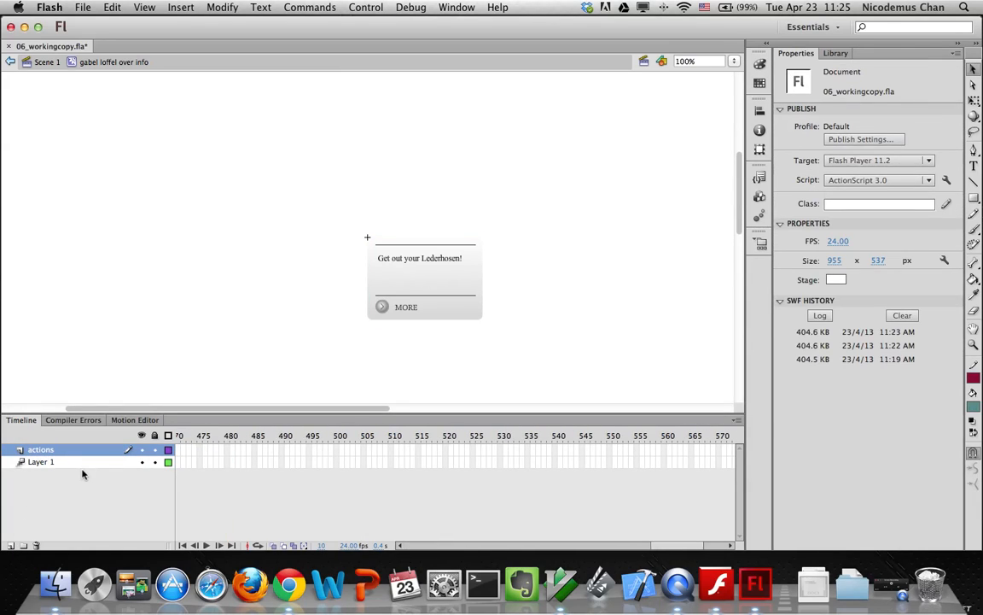
left_click(447, 546)
left_click_drag(563, 546, 401, 546)
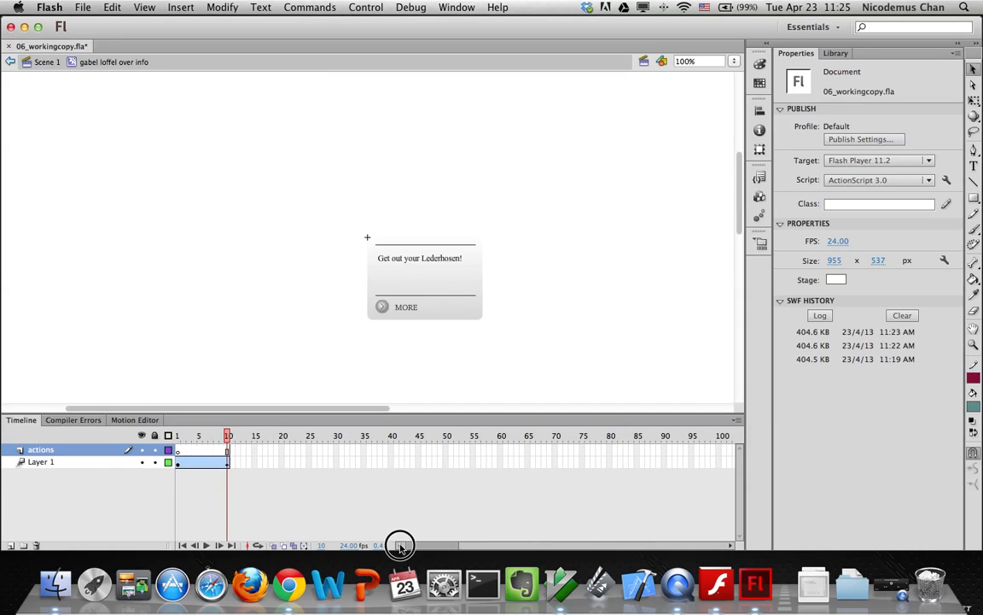
left_click(178, 452)
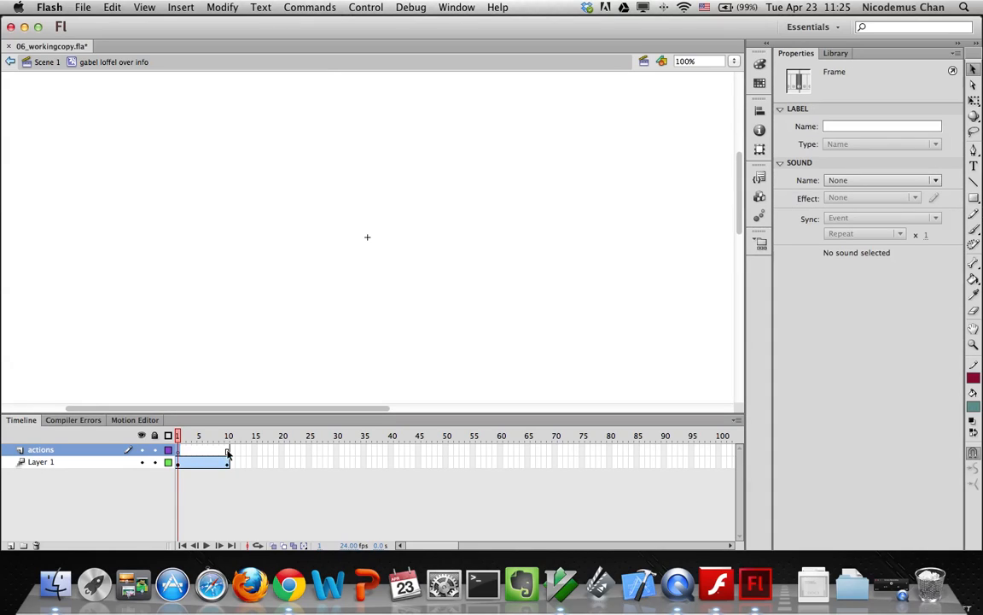
key("Return")
Extend the actions layer and insert a keyframe at frame 10
left_click(171, 8)
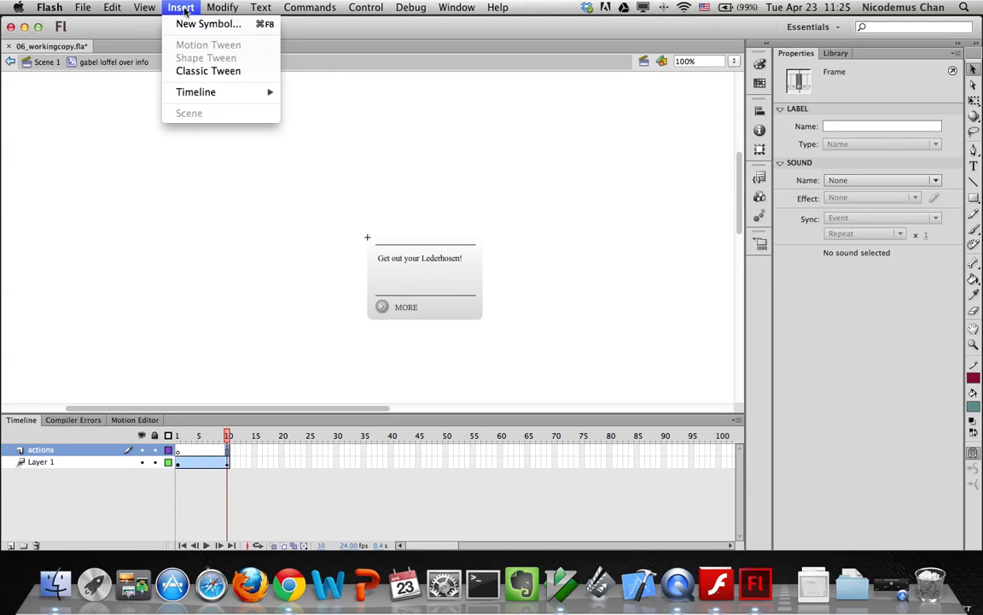
mouse_move(177, 93)
left_click(302, 126)
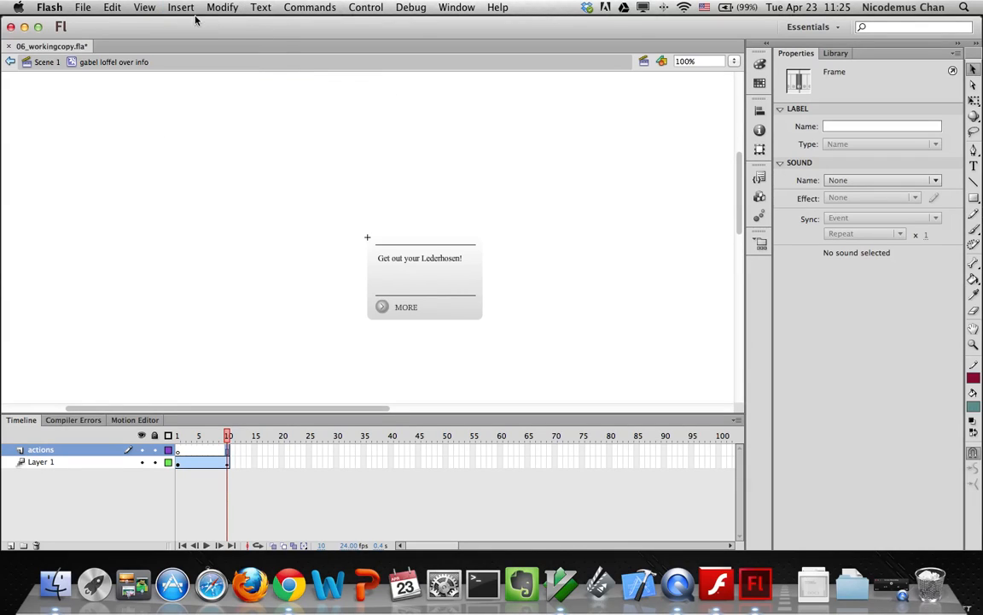
left_click(182, 8)
mouse_move(247, 91)
left_click(312, 139)
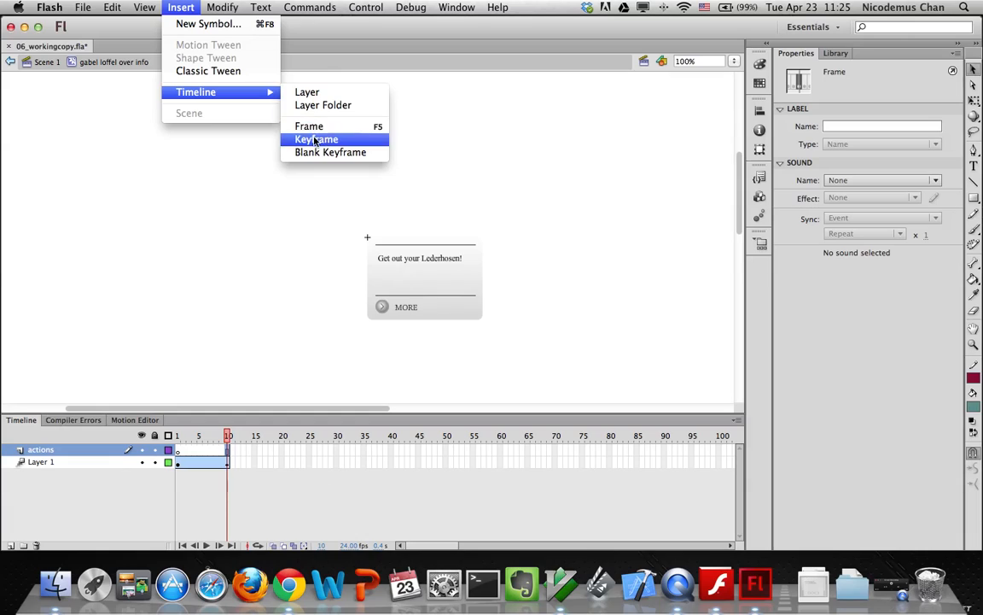
left_click(308, 143)
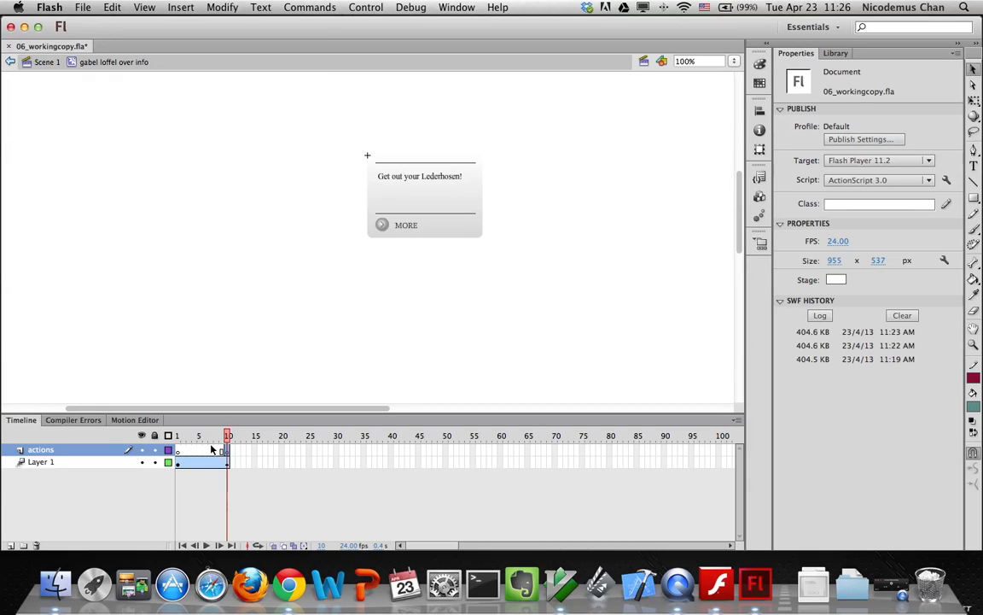
Add a stop(); script to the actions layer's frame-10 keyframe
left_click(225, 452)
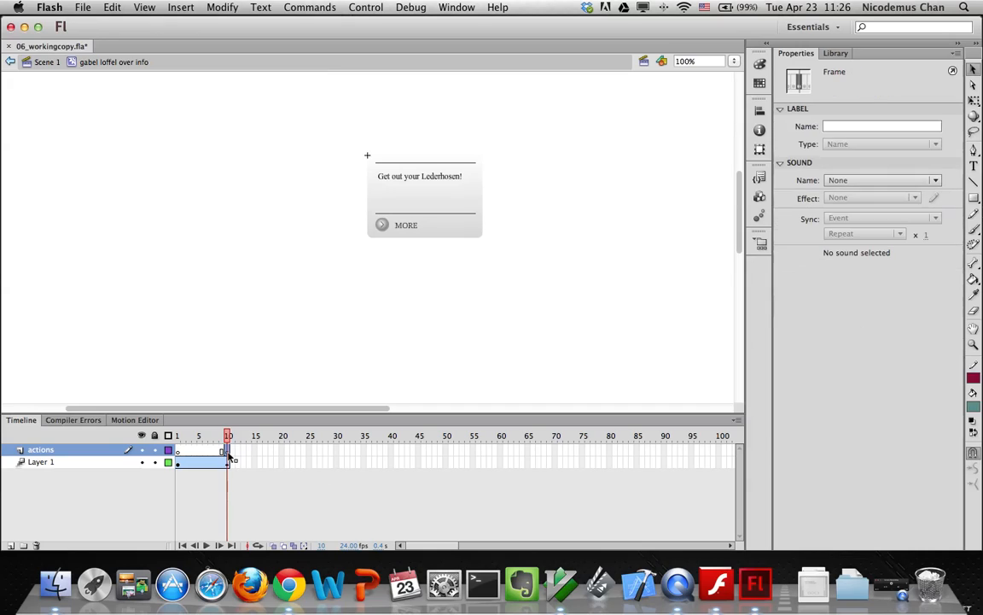
key("alt+F9")
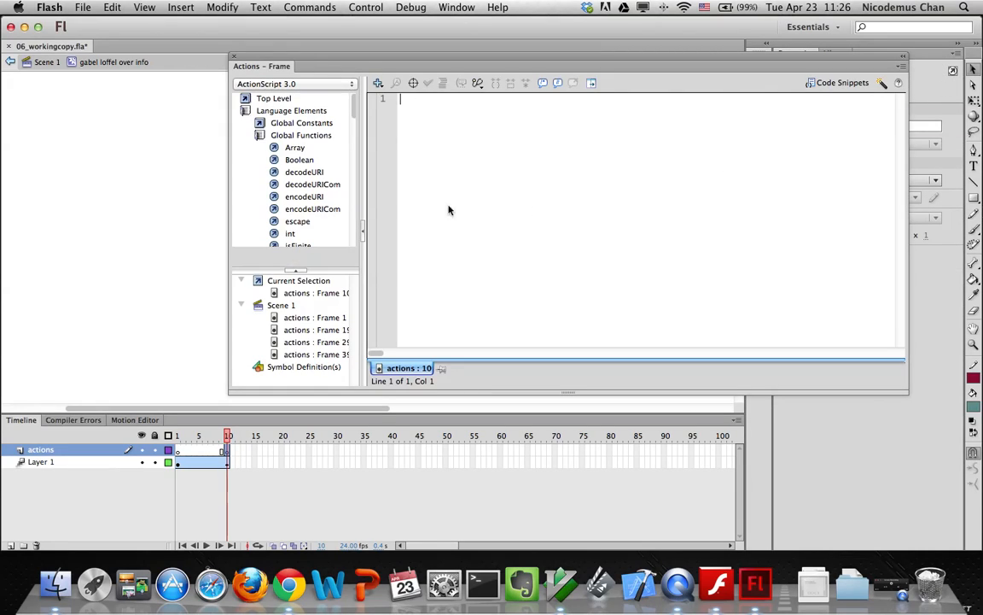
type("stop();")
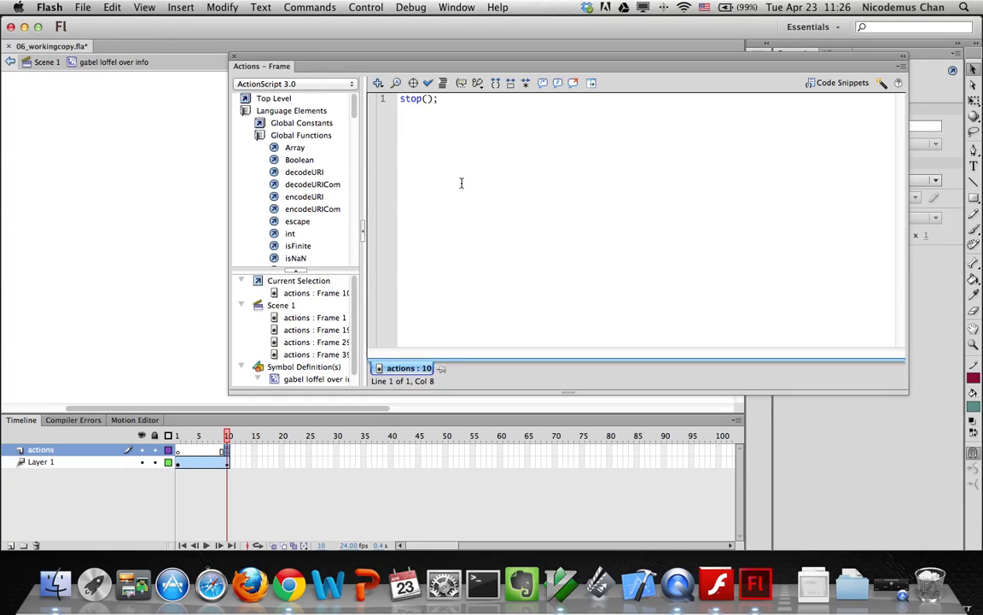
left_click(234, 58)
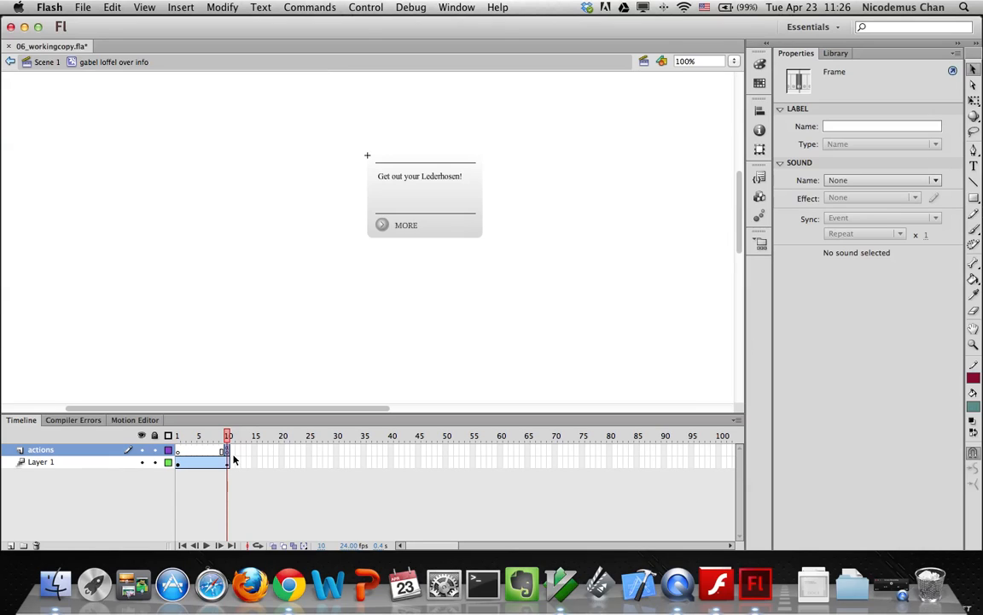
Test the movie as a SWF from Scene 1, checking the restaurant hover previews, then close it
left_click(45, 62)
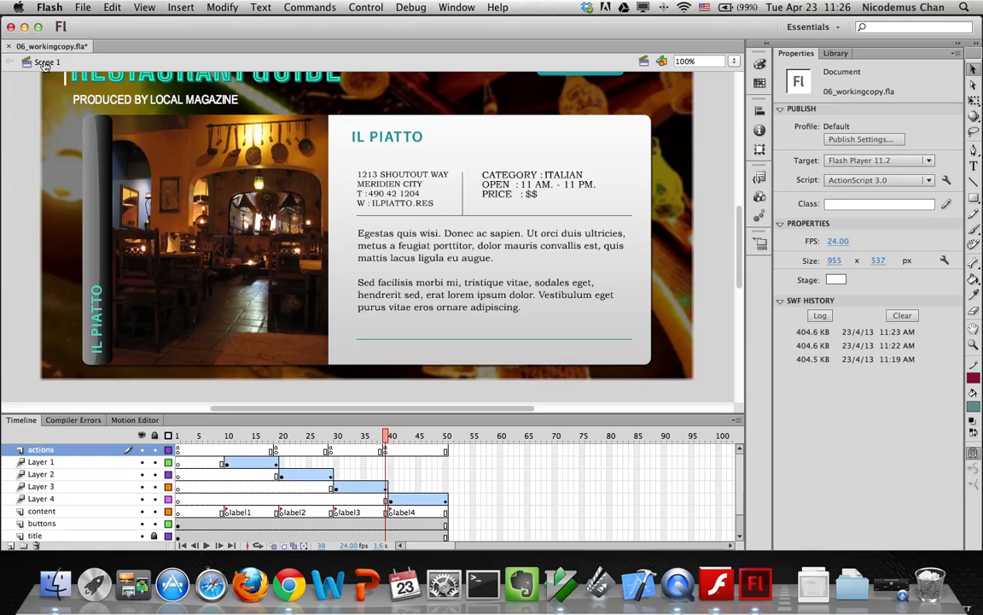
key("super+Return")
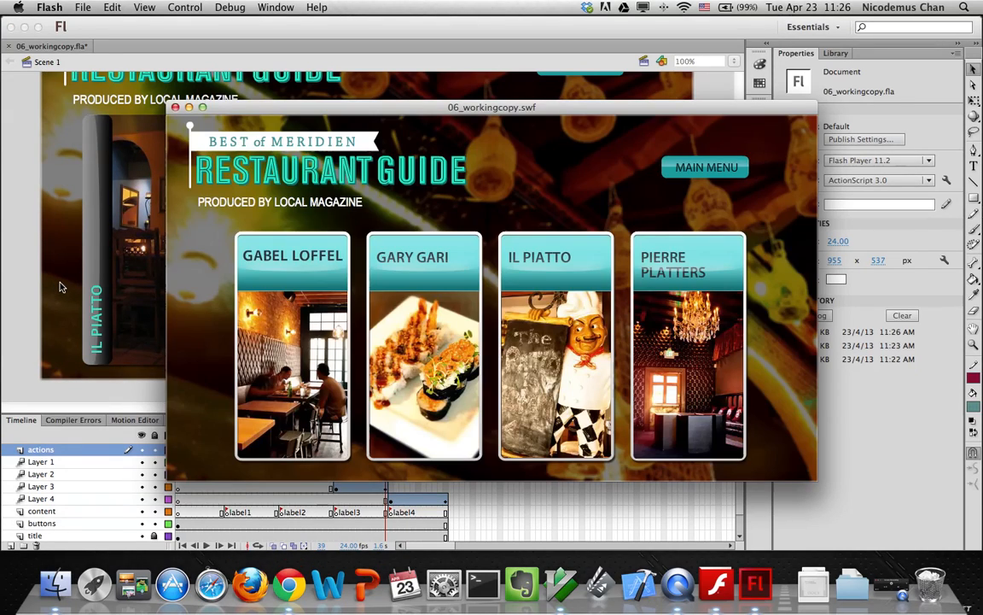
mouse_move(273, 378)
mouse_move(432, 358)
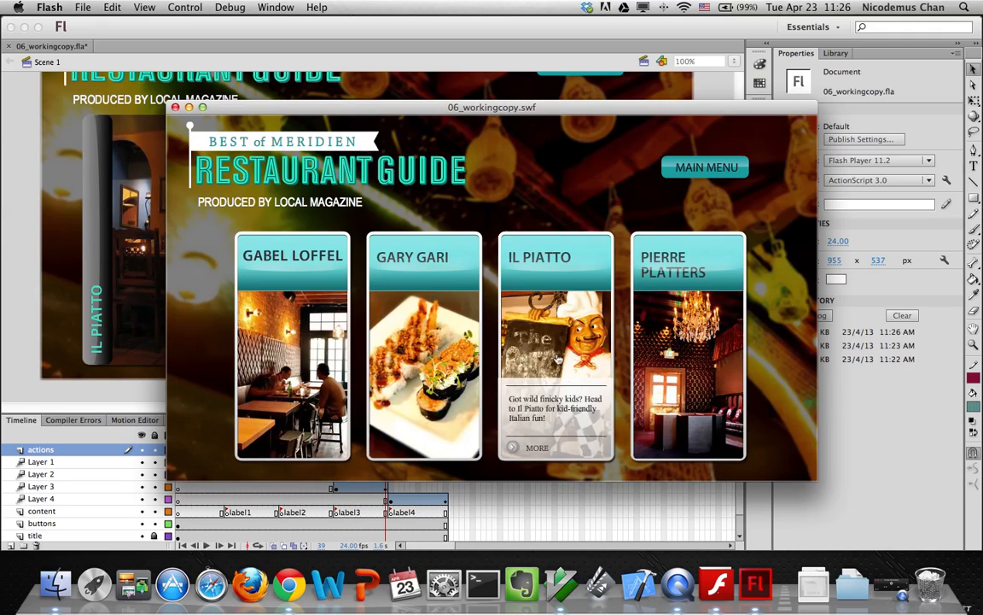
mouse_move(322, 367)
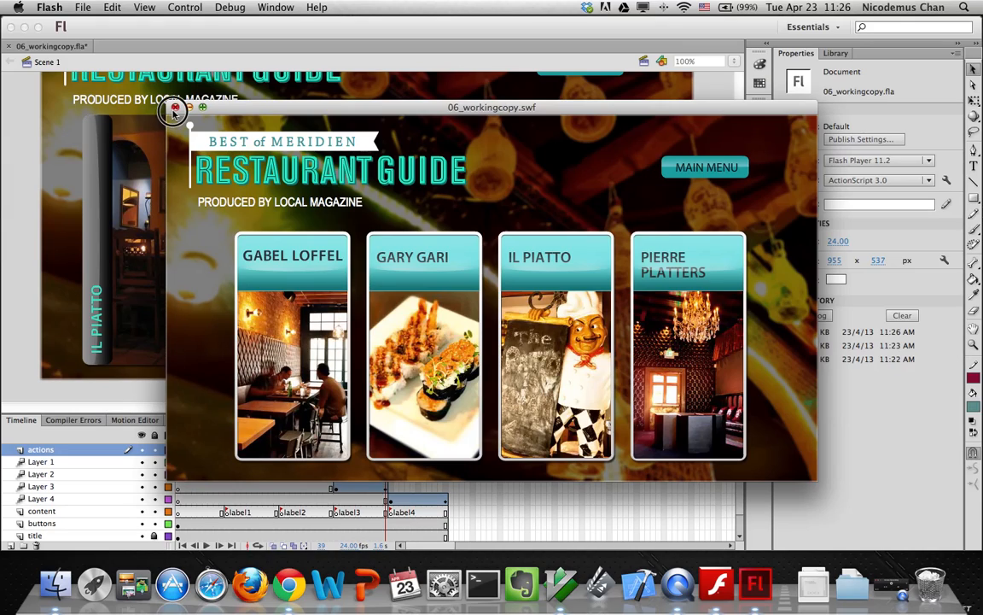
left_click(175, 107)
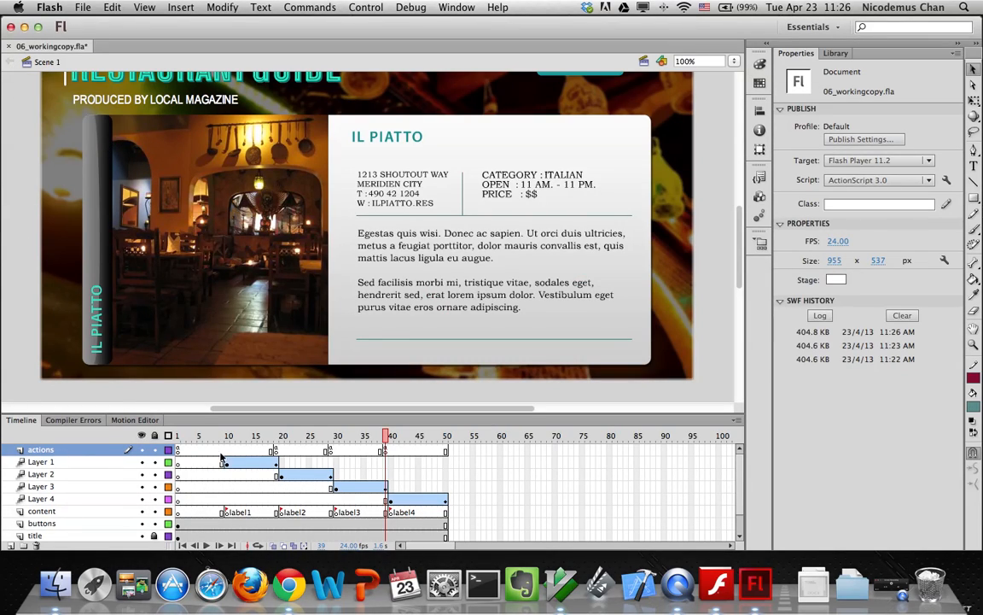
Enter the GARY GARI button's Over state and open its over info clip
left_click(367, 436)
left_click(180, 435)
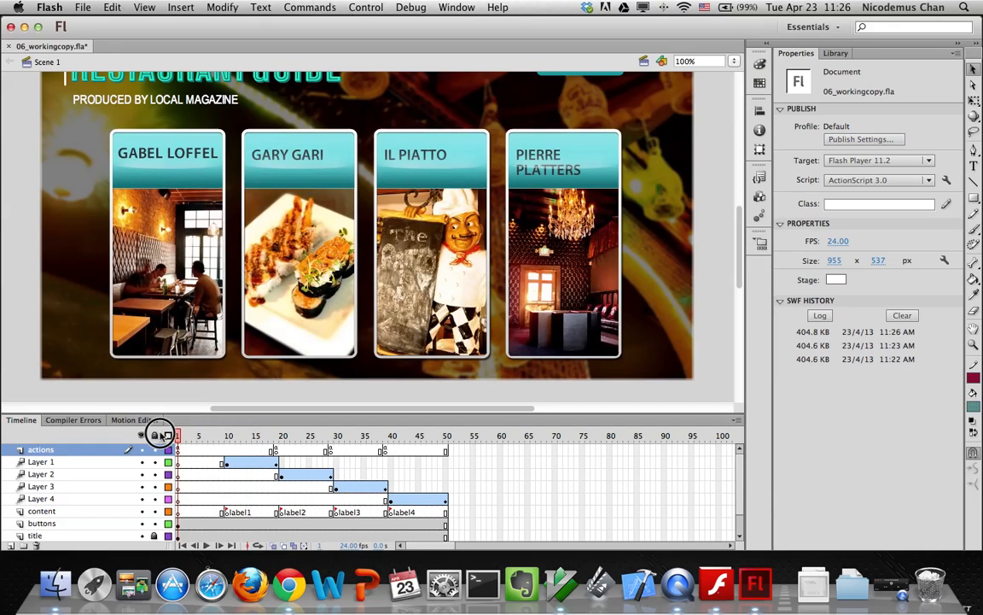
left_click(173, 290)
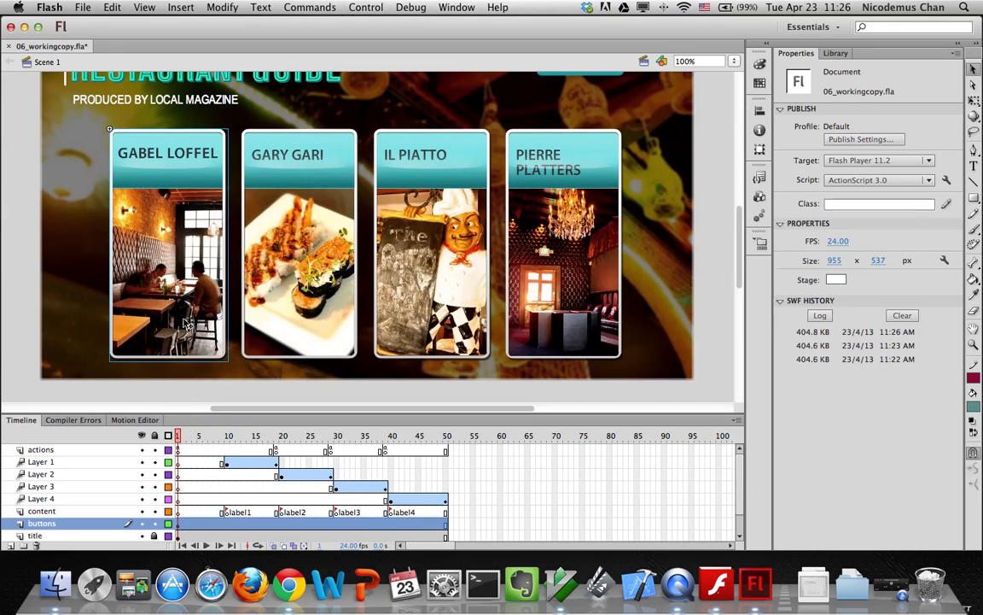
left_click(303, 308)
double_click(303, 307)
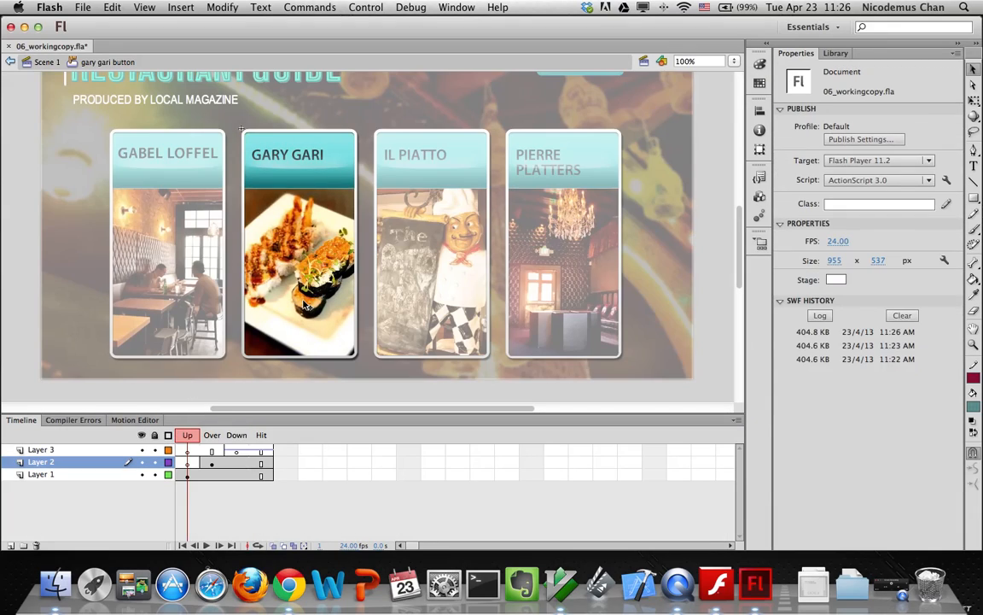
left_click(211, 436)
left_click(259, 314)
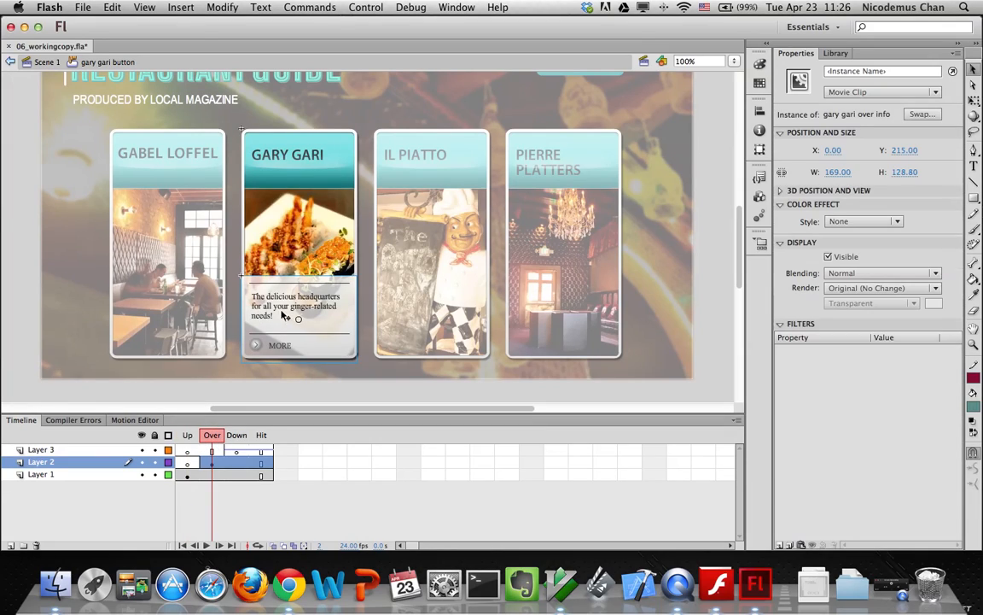
double_click(274, 314)
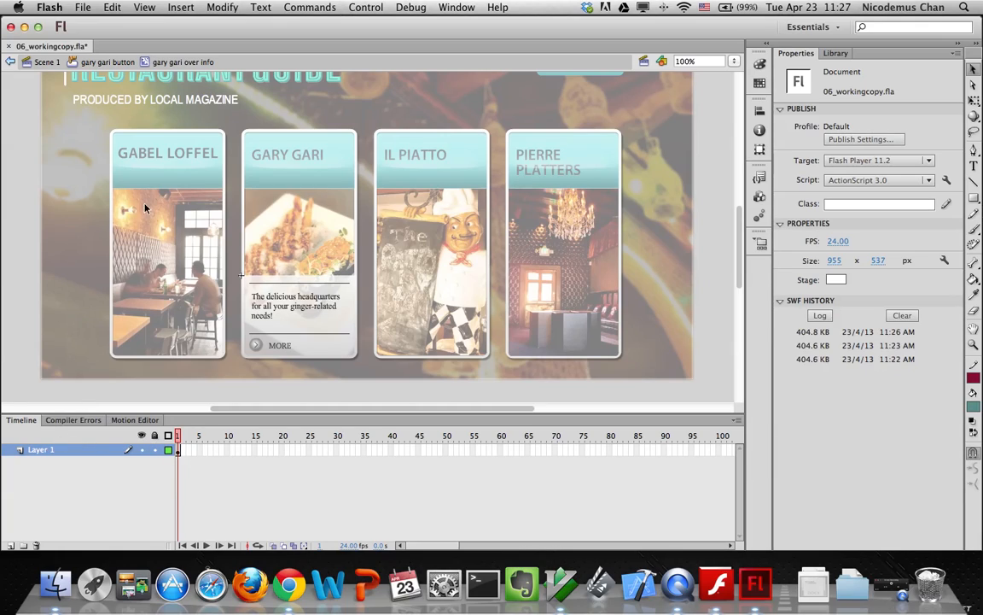
Open the gary gari over info symbol for editing from the Library
left_click(108, 62)
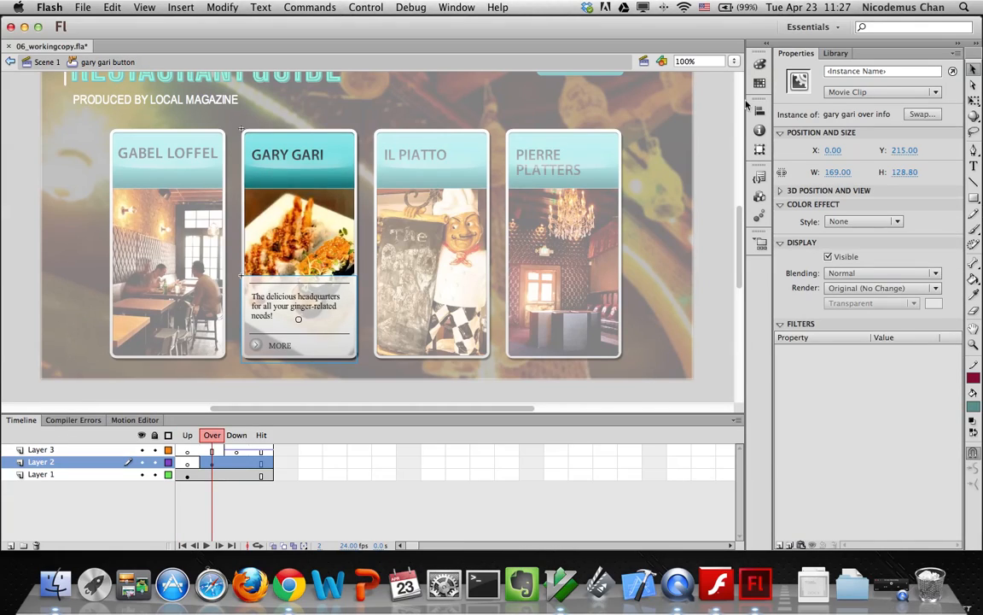
left_click(831, 53)
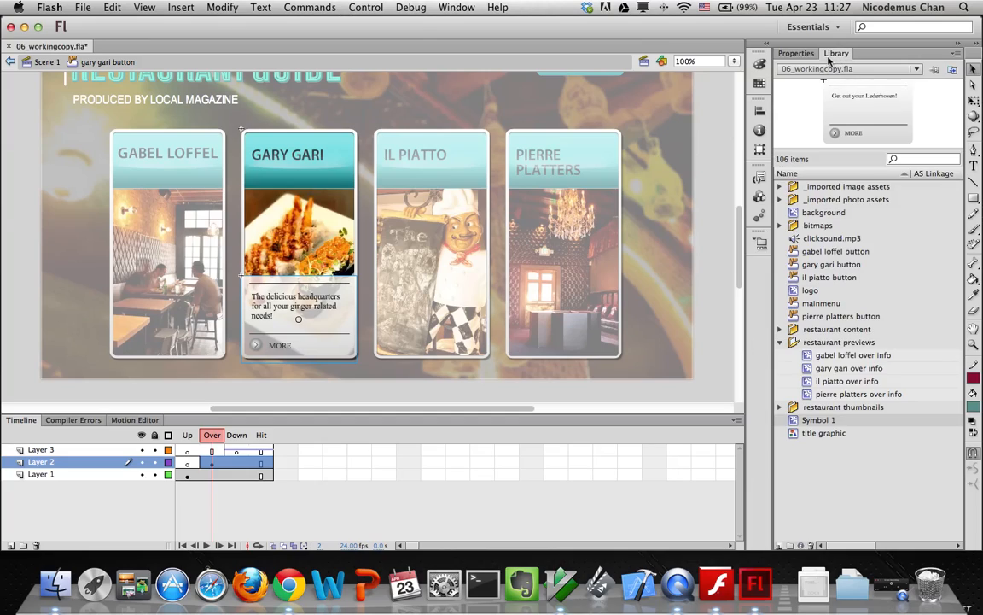
double_click(809, 369)
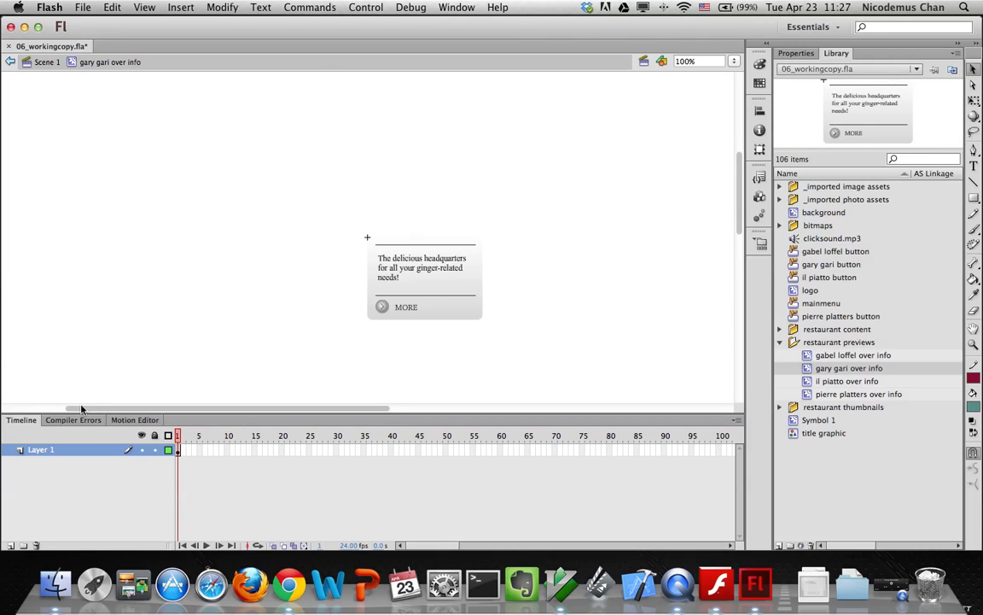
Convert the gary gari card into a motion-tweened symbol trimmed to end at frame 10
left_click_drag(286, 162, 524, 328)
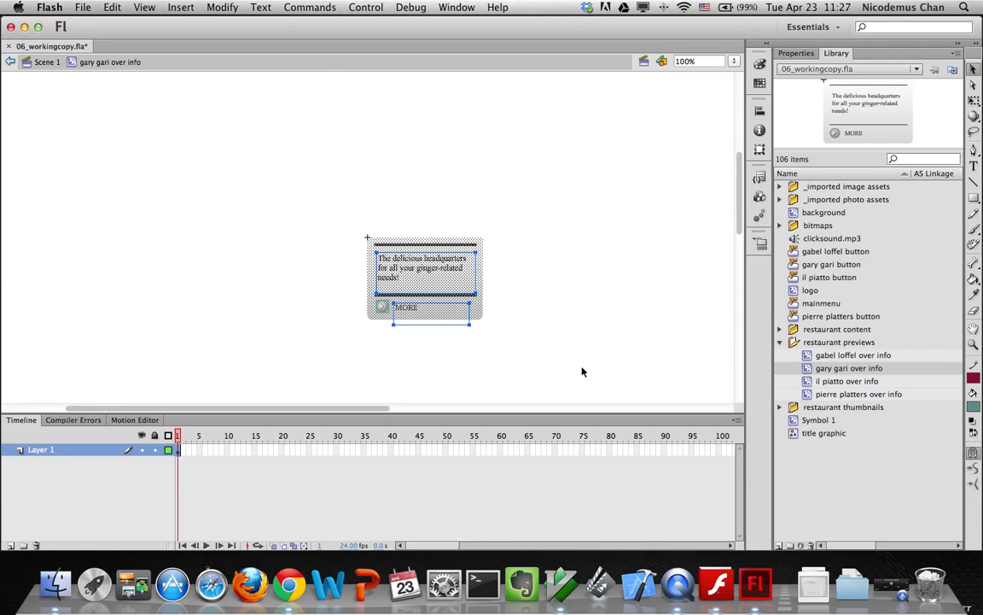
right_click(437, 272)
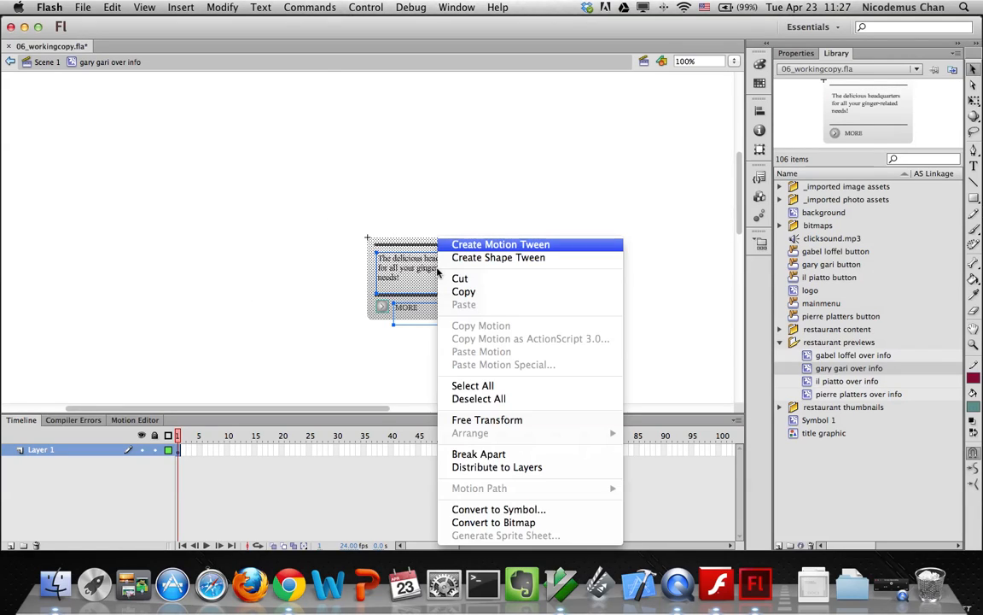
left_click(479, 248)
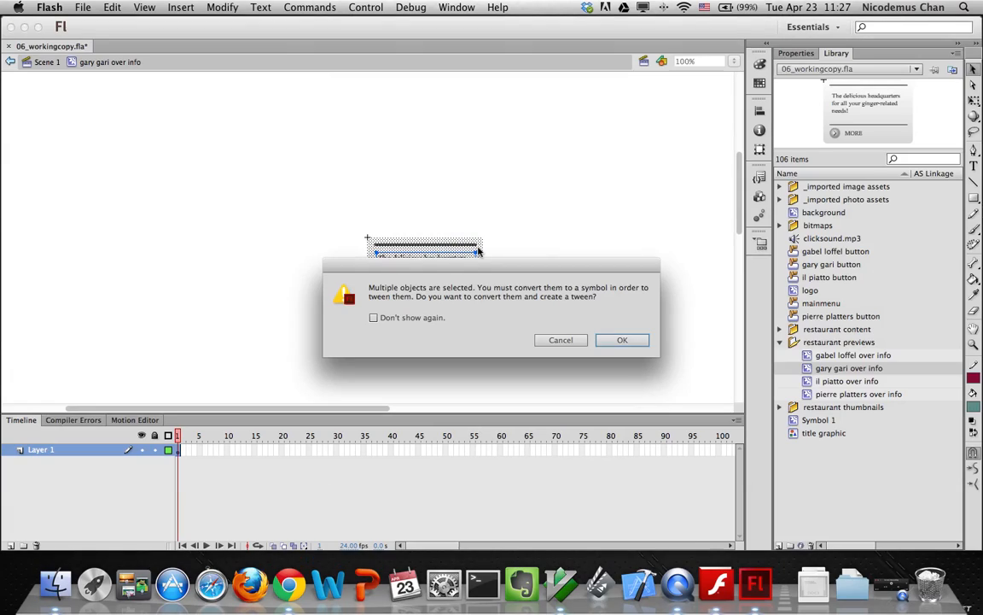
left_click(610, 340)
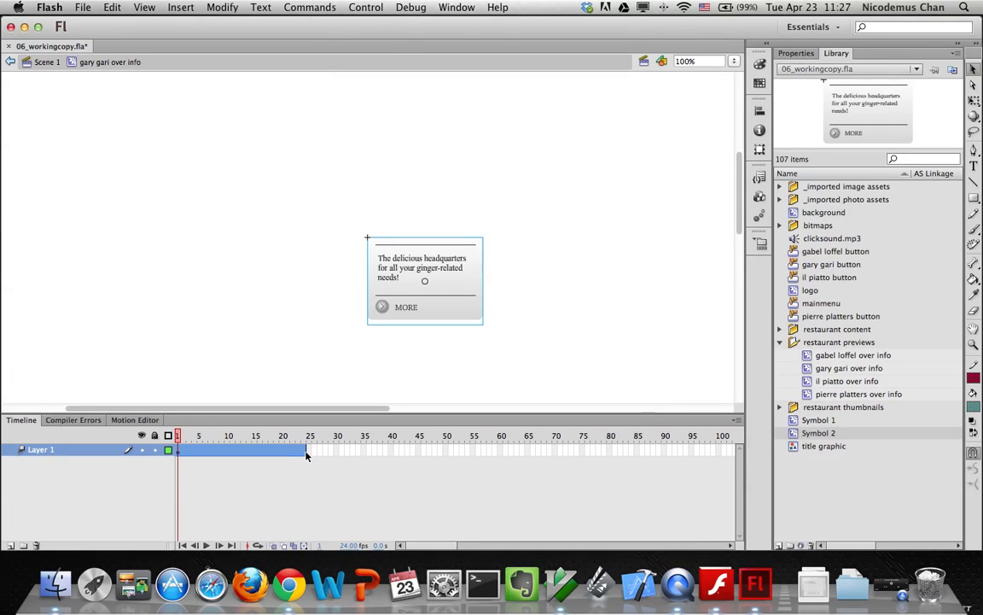
left_click_drag(307, 450, 229, 451)
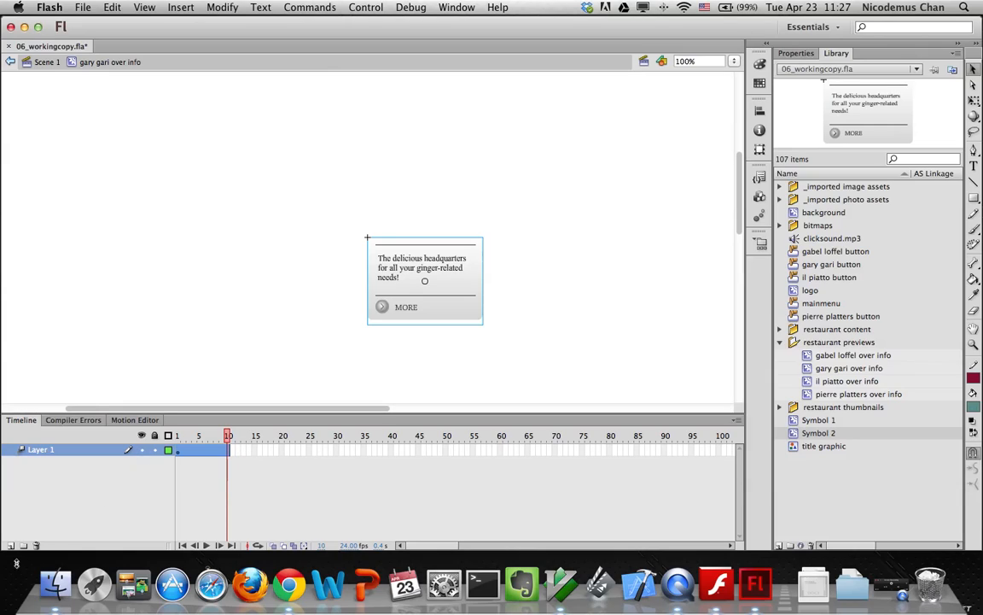
Add an actions layer above Layer 1 with a stop() frame script
left_click(10, 546)
double_click(42, 451)
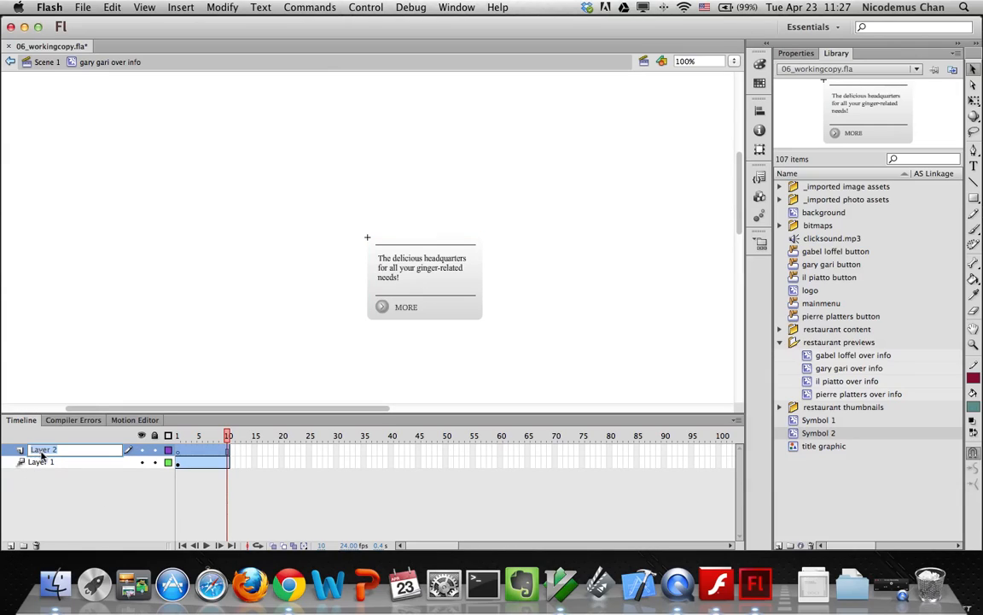
type("act")
key("Return")
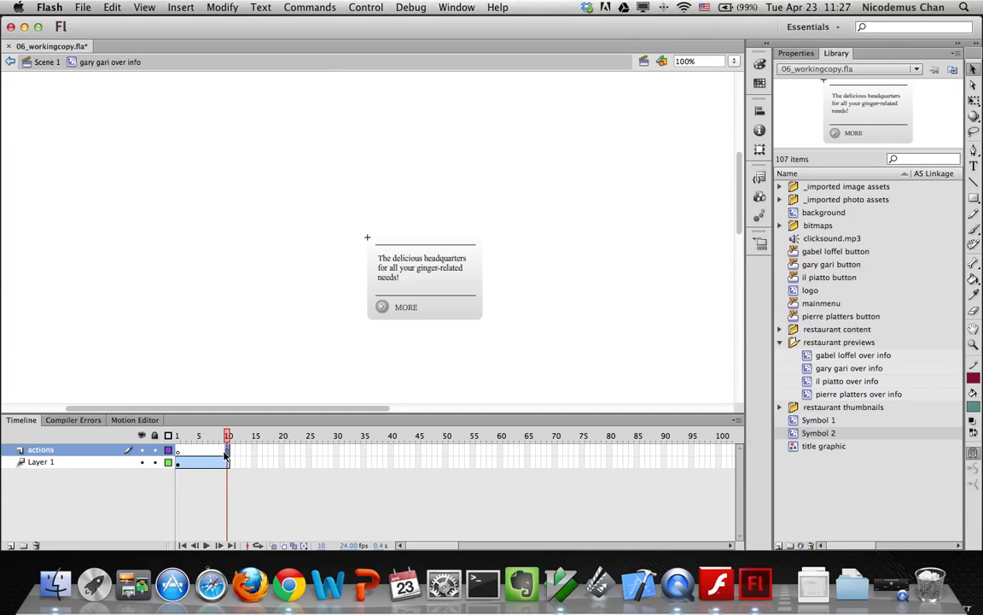
key("alt+F9")
type("stop();")
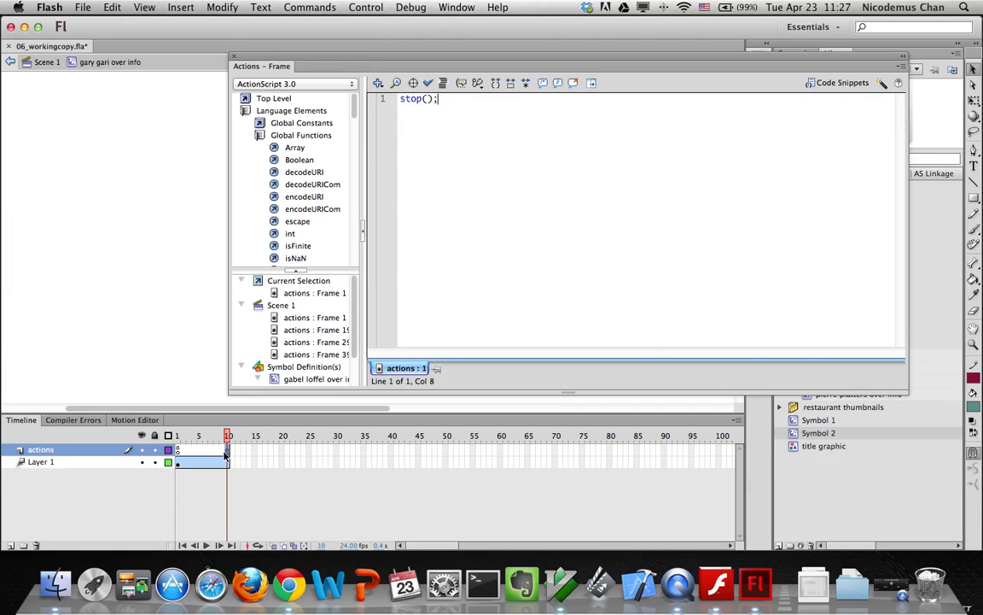
key("alt+F9")
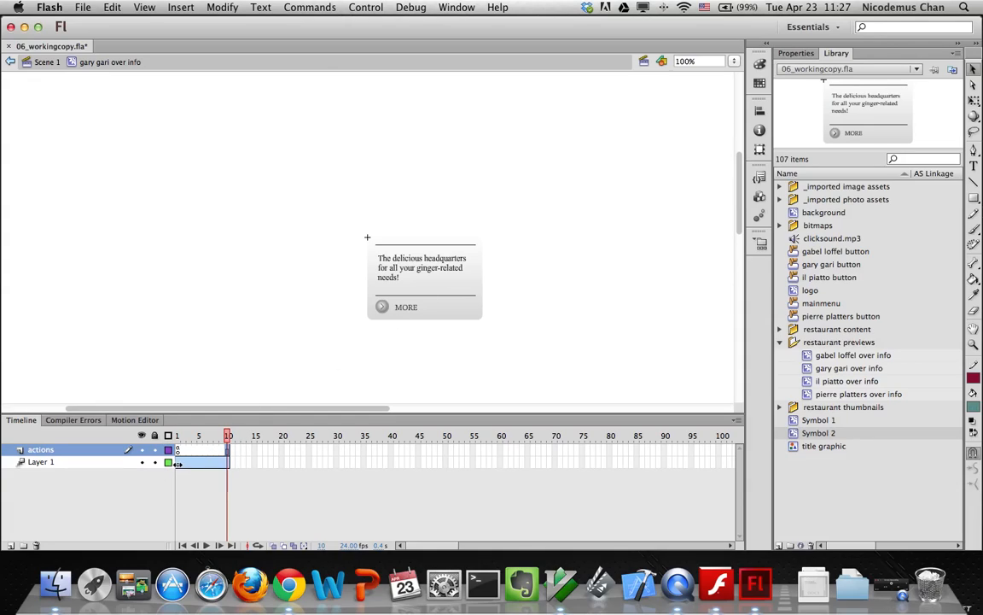
Fade the gary gari card from Alpha 0% at frame 1 to 100% at frame 10, then preview
left_click(178, 435)
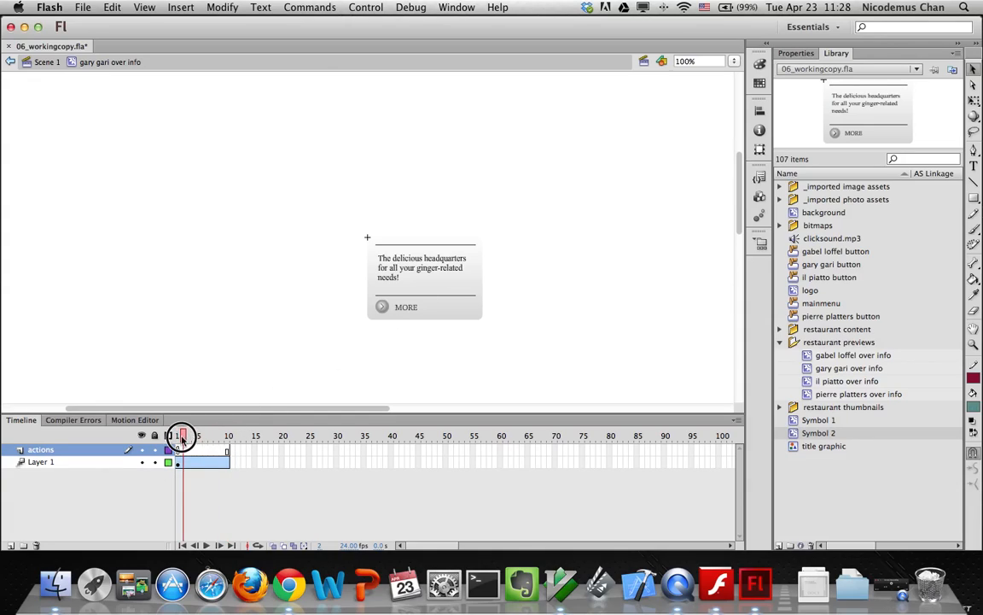
left_click(388, 299)
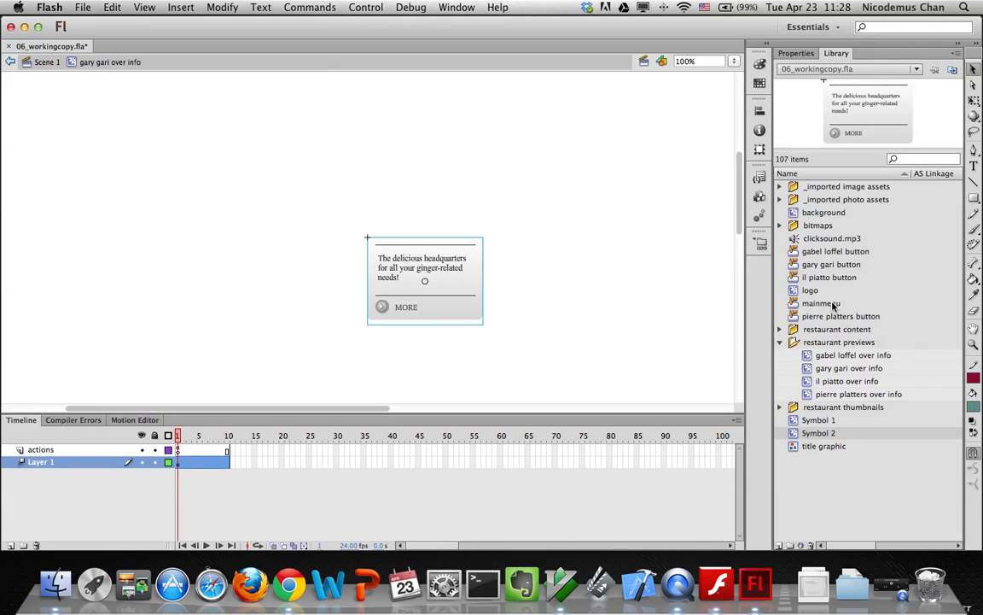
left_click(796, 53)
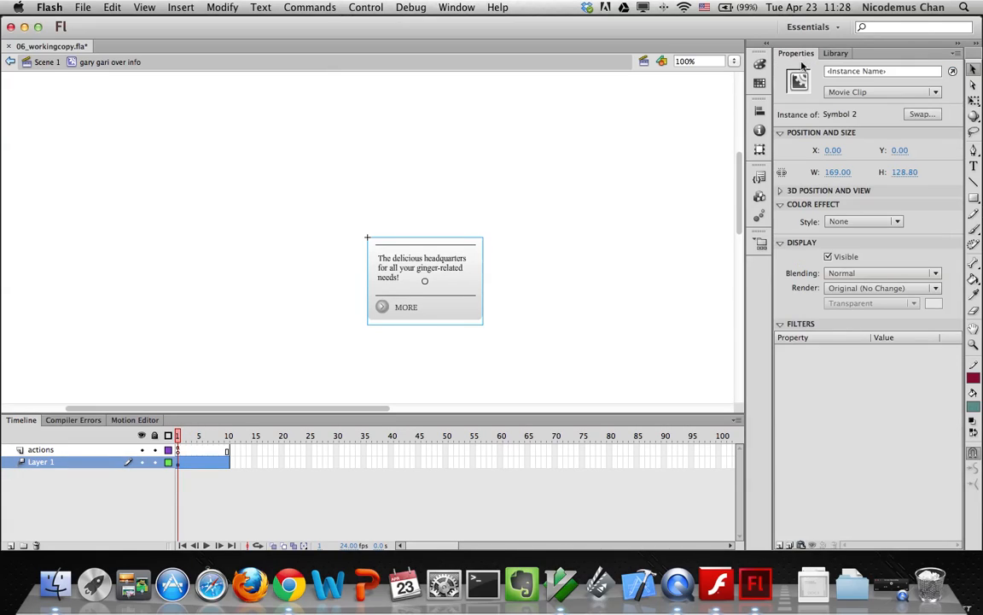
left_click(862, 221)
left_click(851, 288)
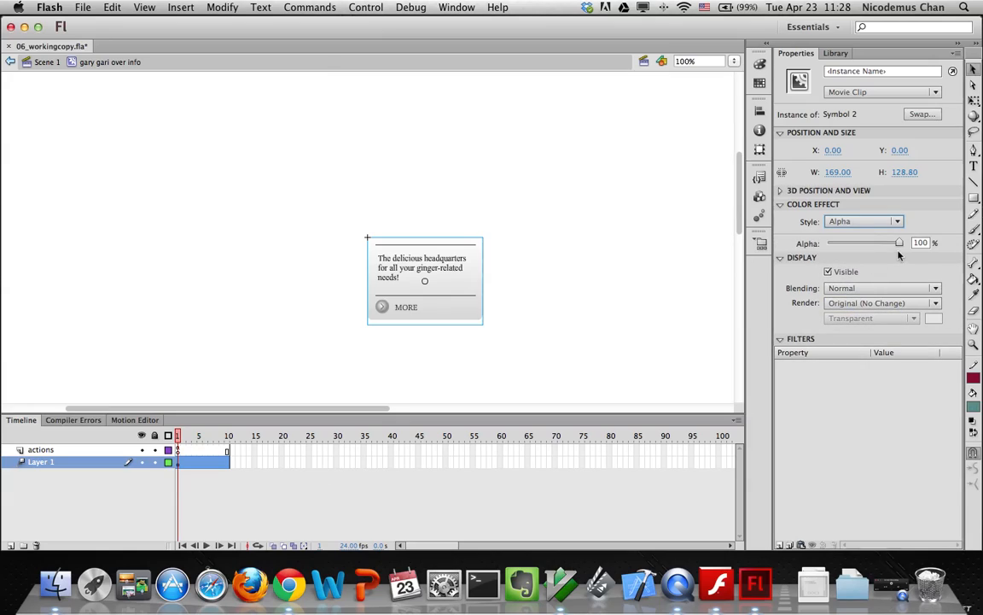
left_click_drag(899, 243, 804, 245)
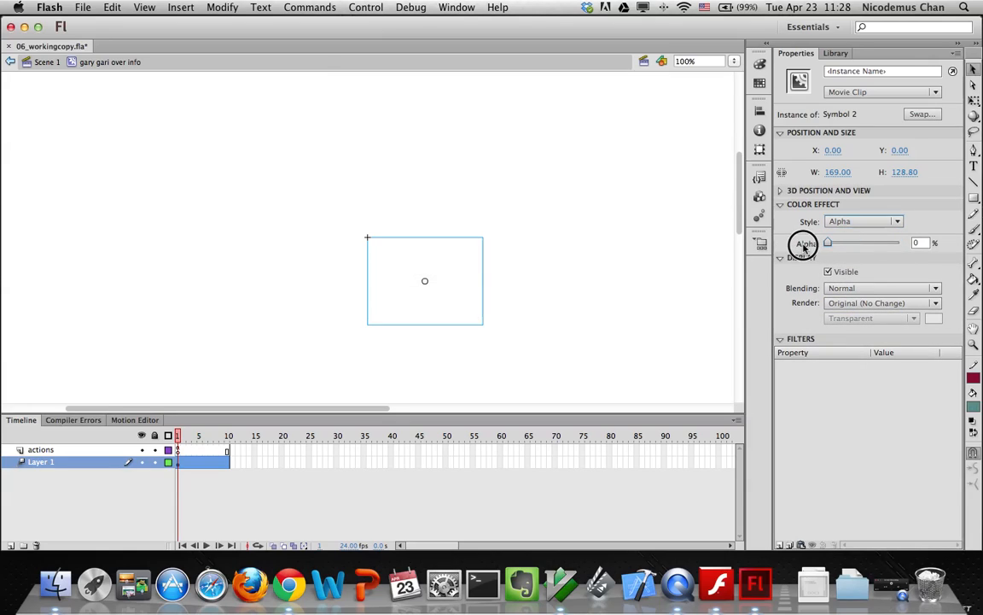
left_click(227, 461)
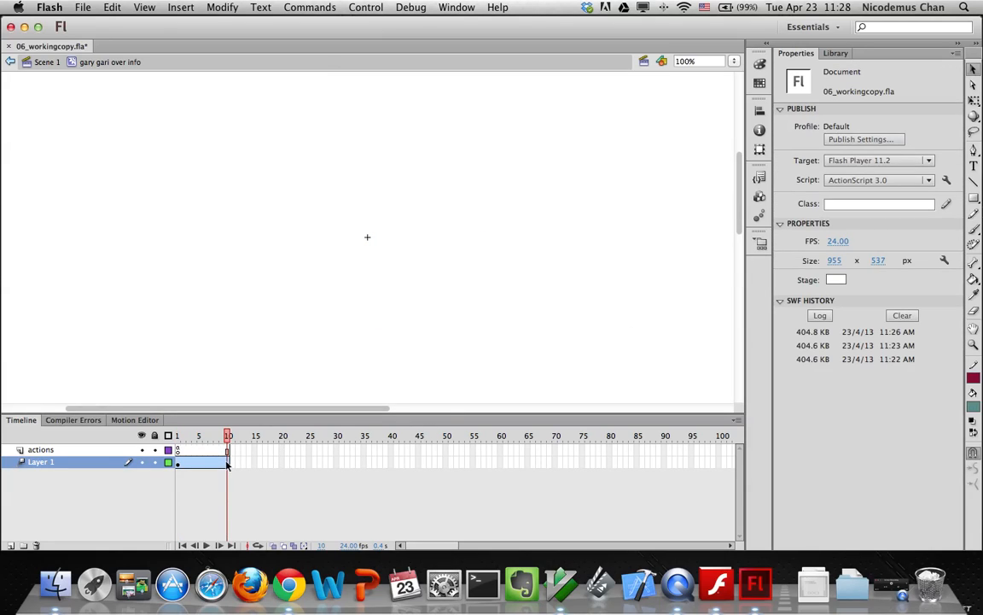
left_click(391, 269)
left_click_drag(824, 244, 920, 244)
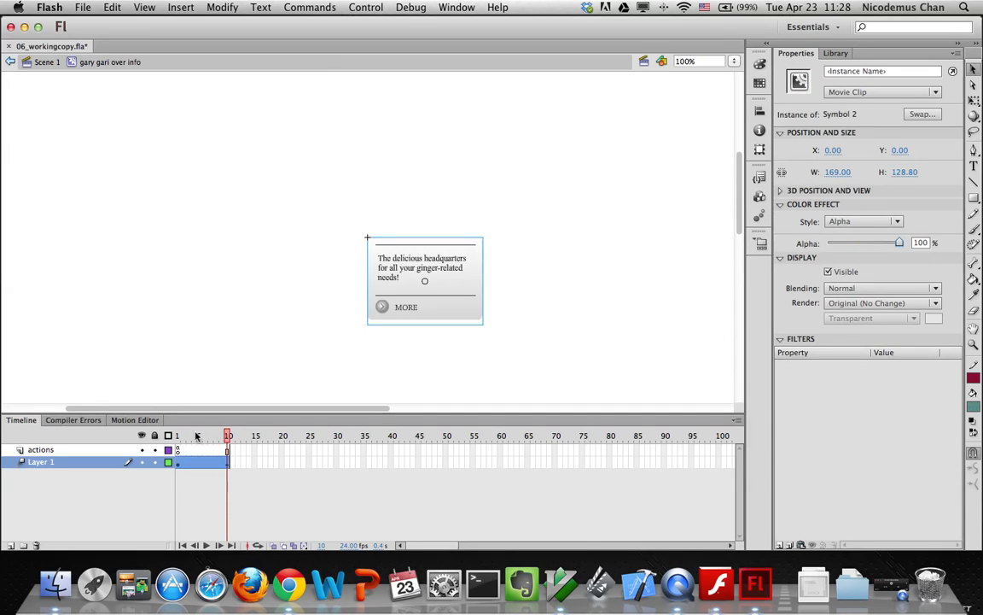
mouse_move(228, 437)
left_mouse_down()
mouse_move(181, 437)
mouse_move(228, 437)
left_mouse_up()
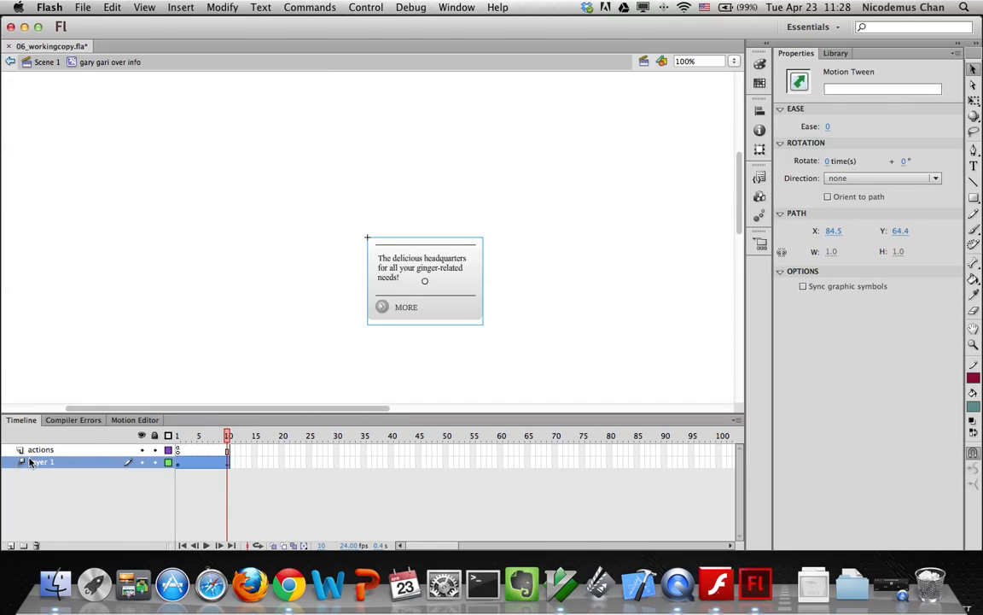
Open the il piatto over info symbol for editing from the Library
left_click(43, 62)
left_click(835, 53)
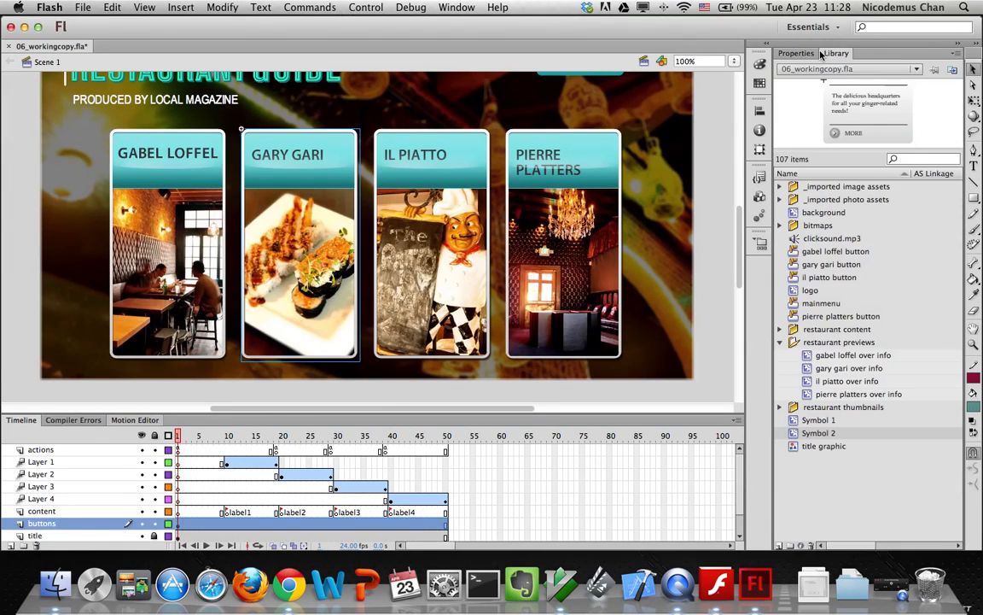
double_click(810, 381)
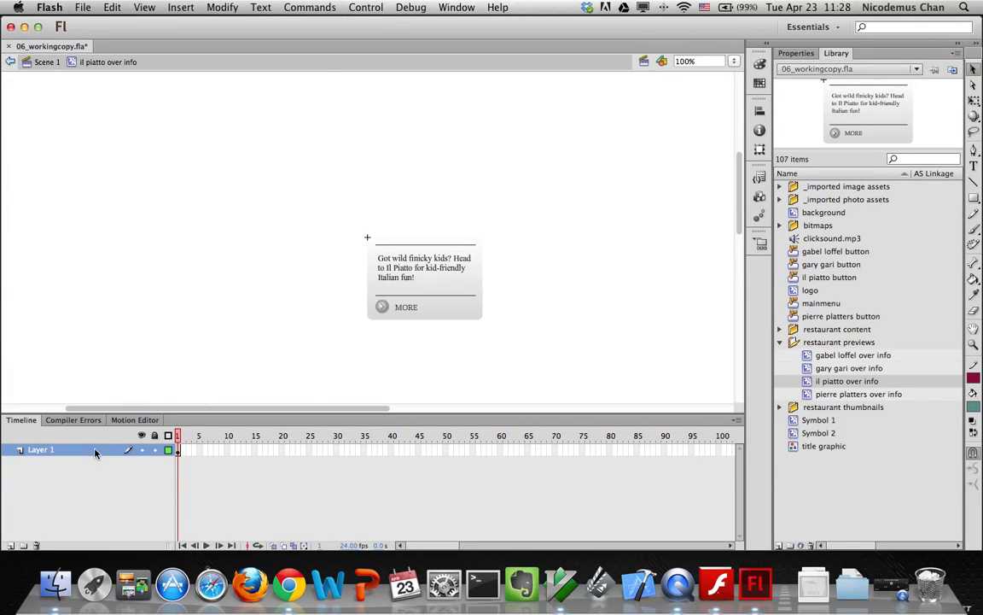
Convert the il piatto card into Symbol 3 with a motion tween ending at frame 10
left_click_drag(322, 203, 545, 381)
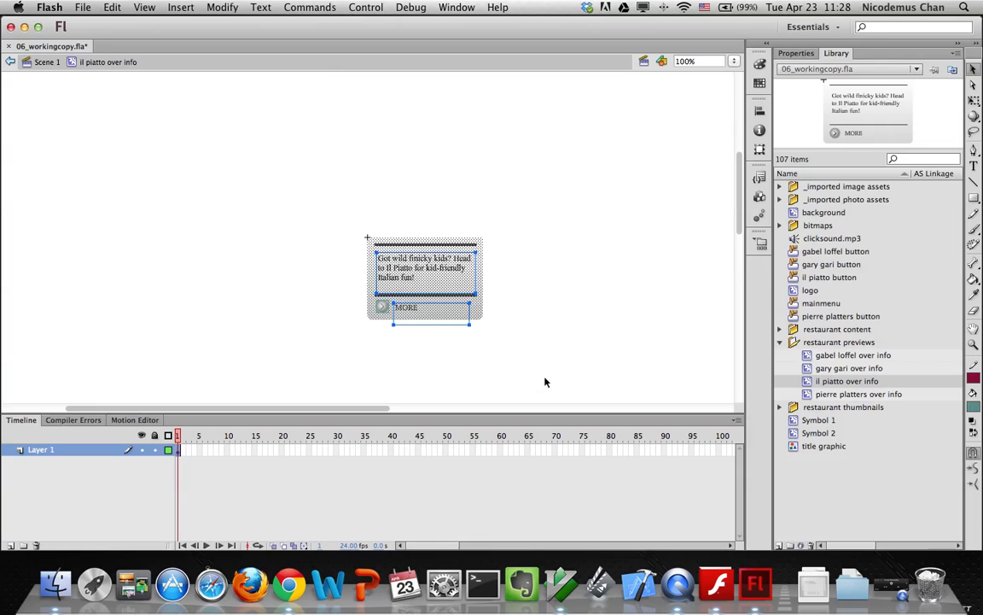
right_click(447, 295)
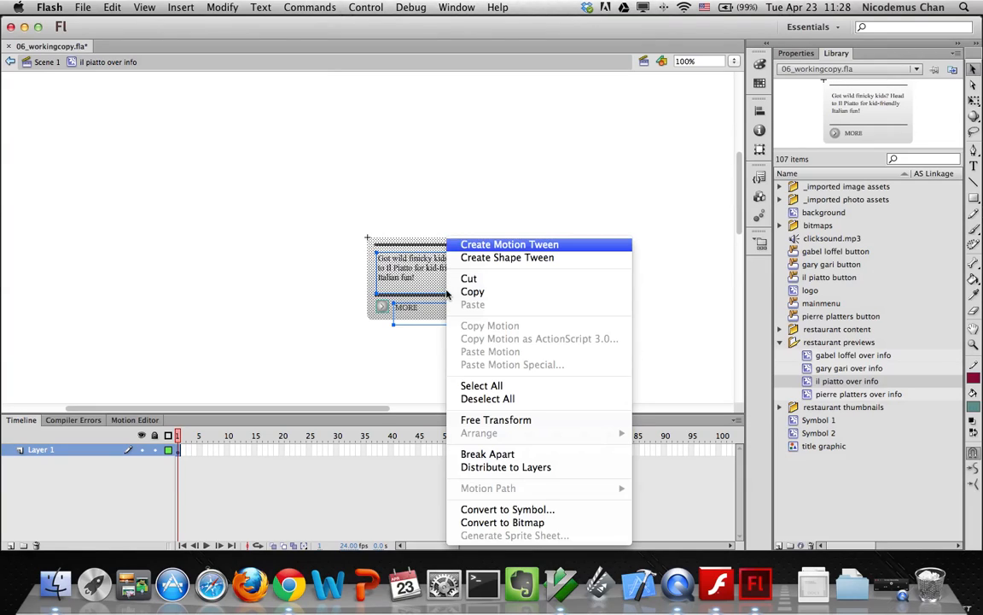
left_click(475, 248)
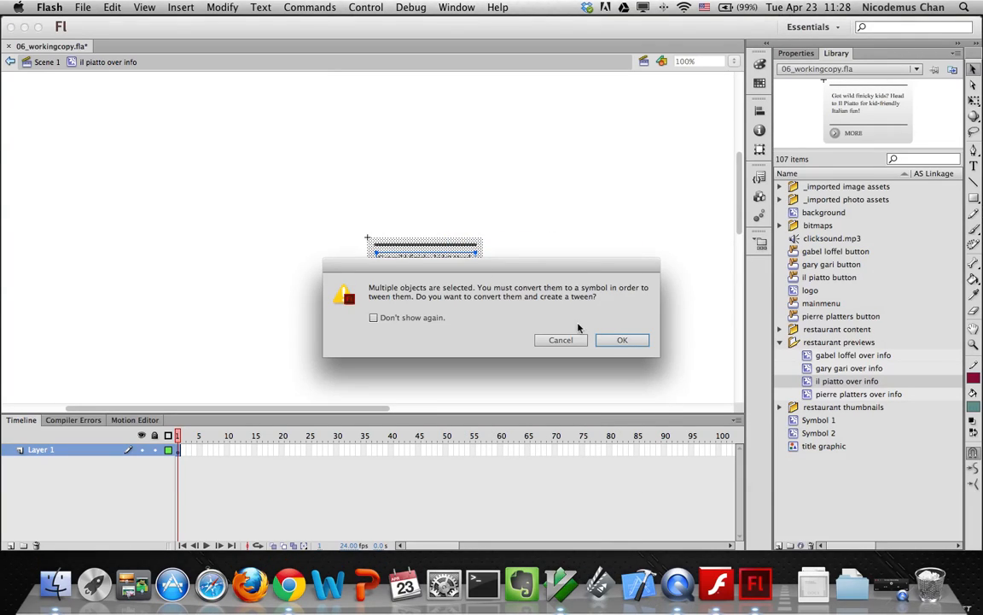
left_click(624, 340)
left_click_drag(304, 450, 229, 454)
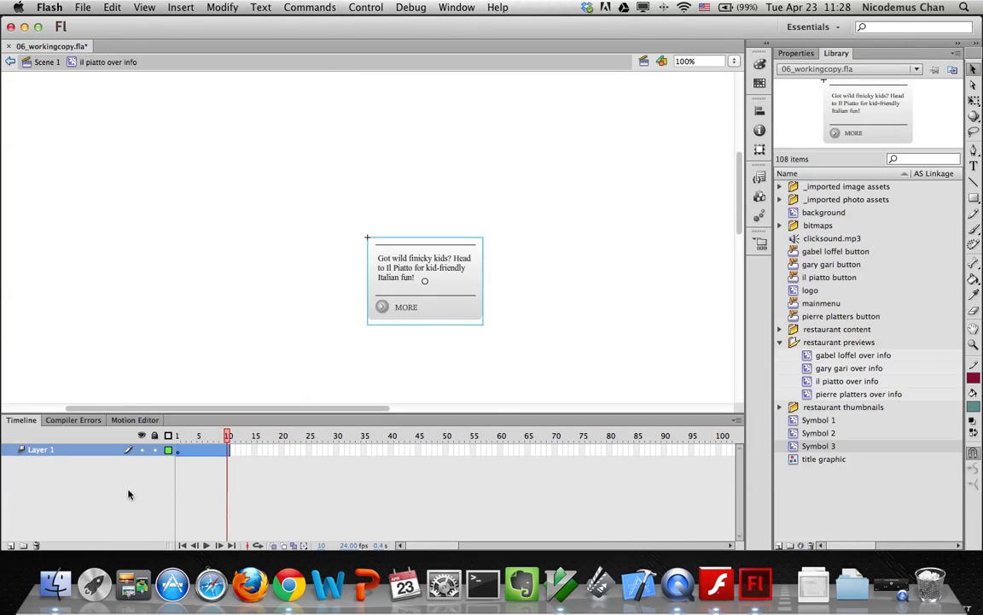
right_click(37, 458)
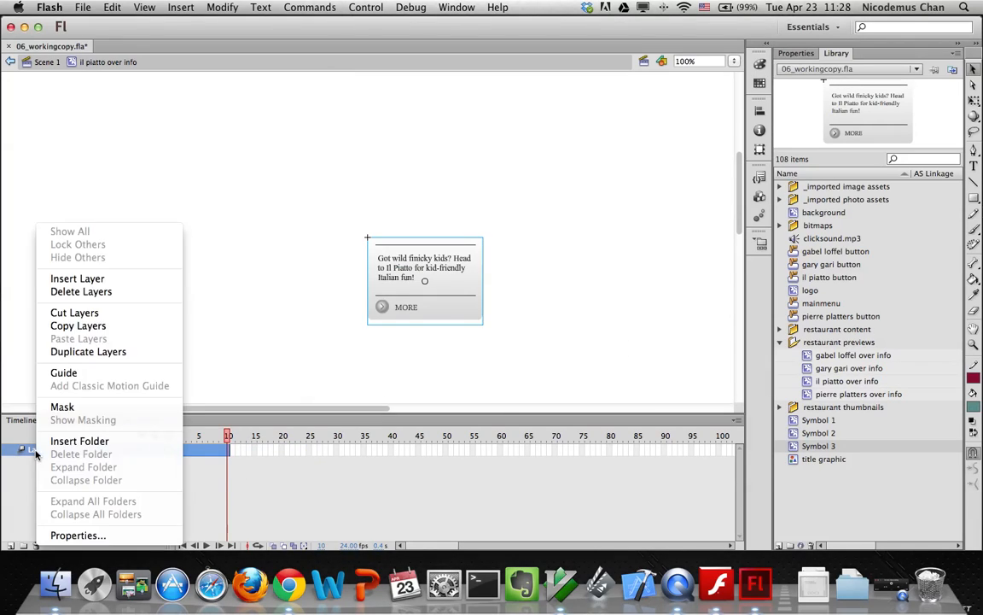
Add a new layer named 'actions' above Layer 1
left_click(75, 278)
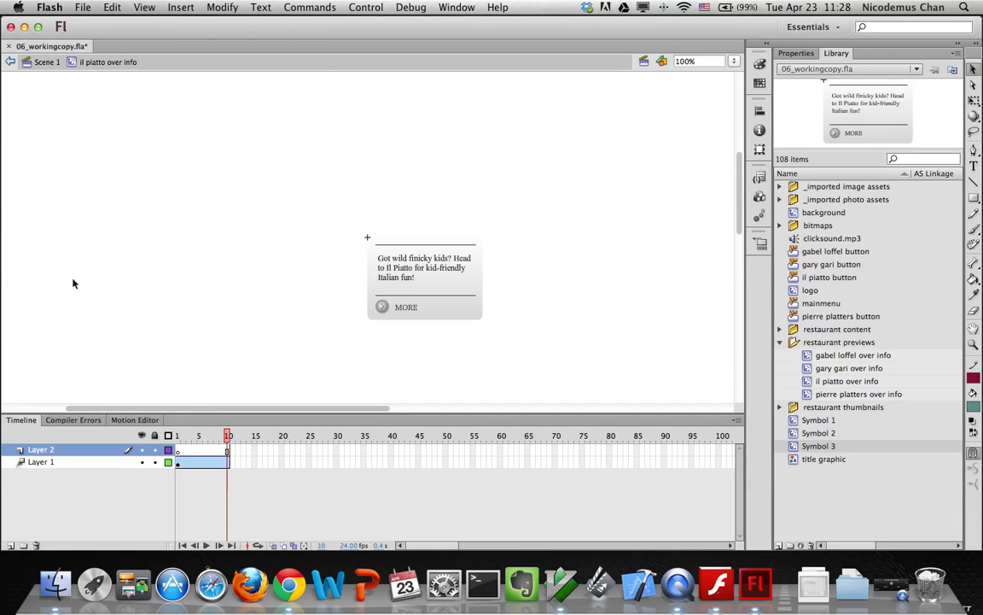
double_click(54, 453)
type("actions")
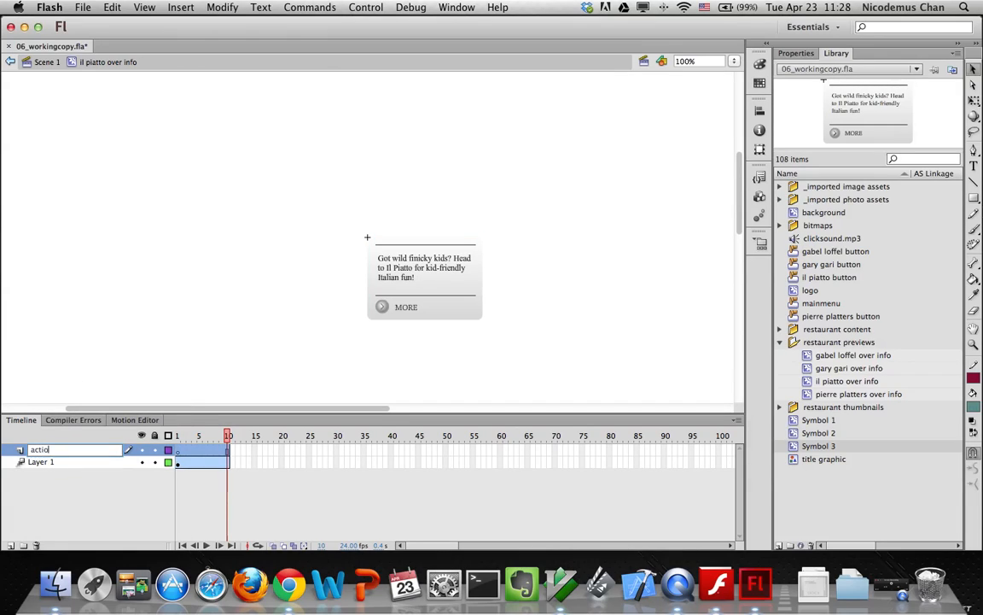
key("Return")
Insert a blank keyframe at frame 10 on the actions layer holding a stop() script
left_click(228, 453)
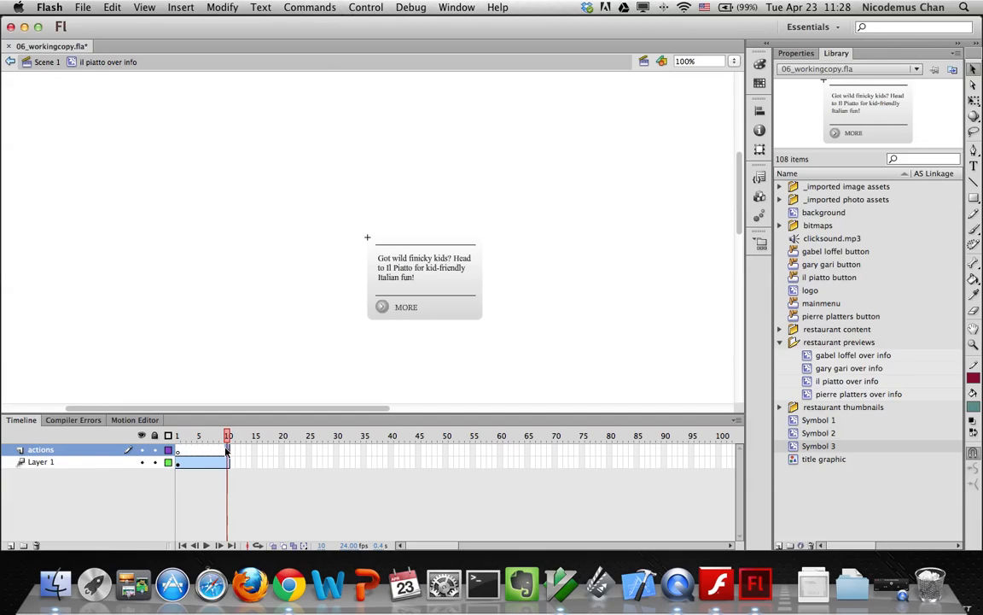
right_click(228, 452)
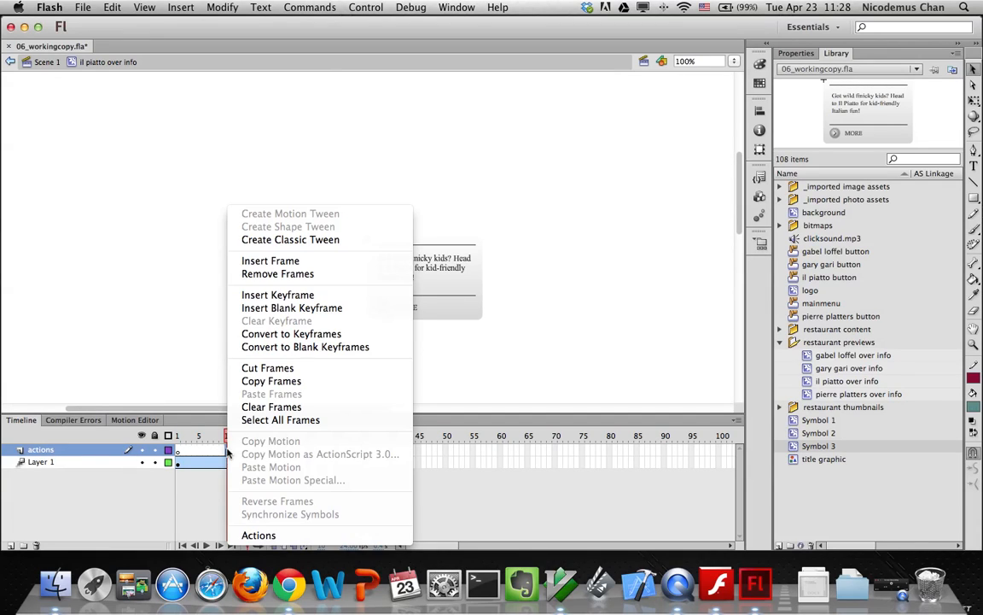
left_click(281, 300)
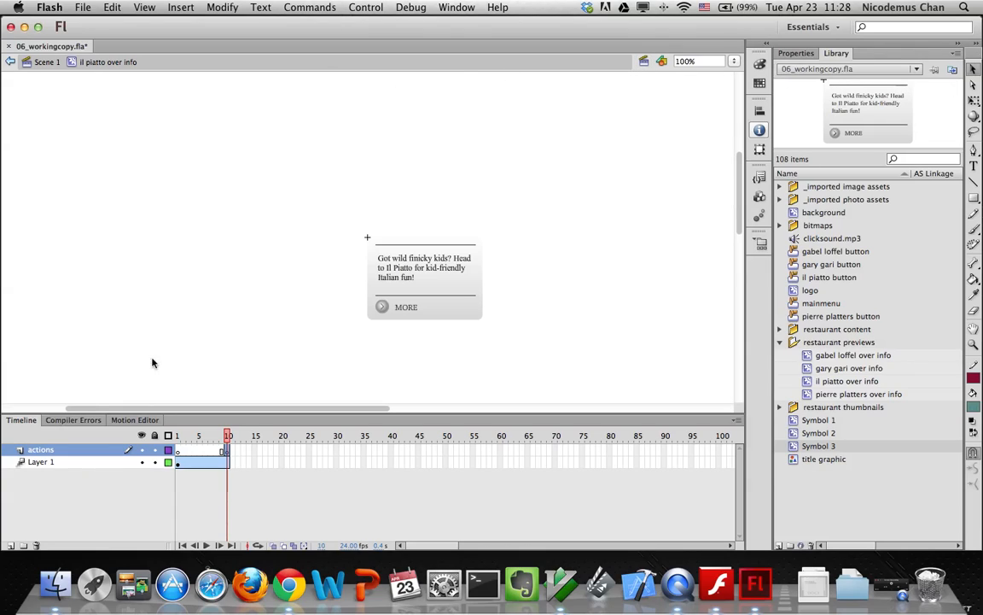
right_click(228, 452)
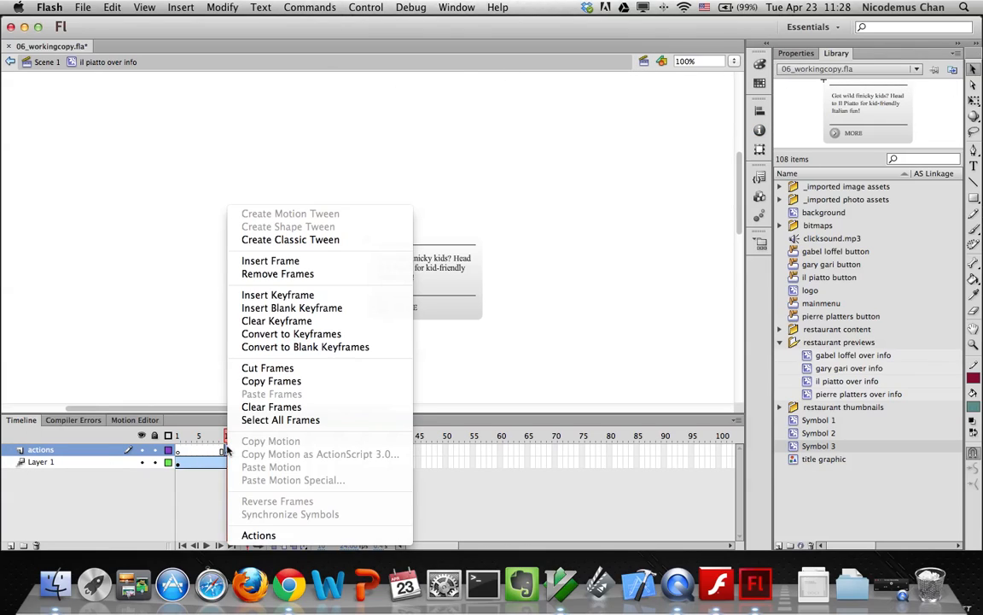
left_click(256, 535)
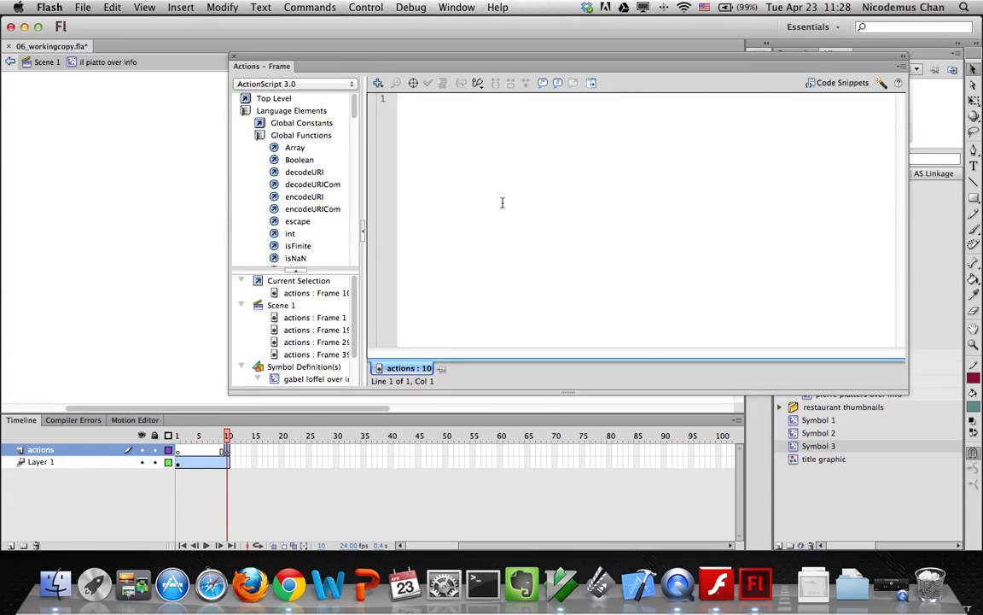
type("stop();")
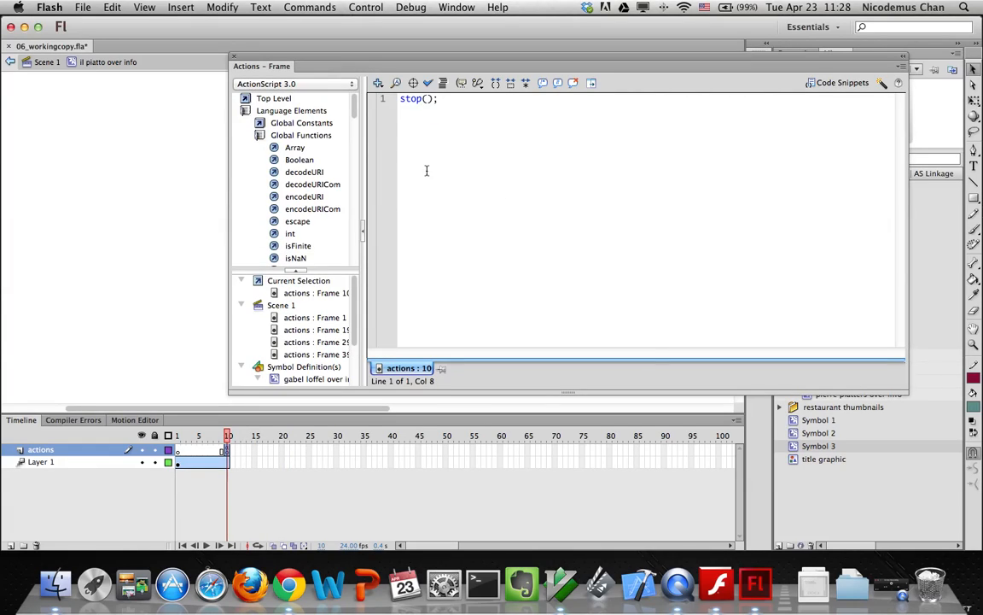
left_click(235, 57)
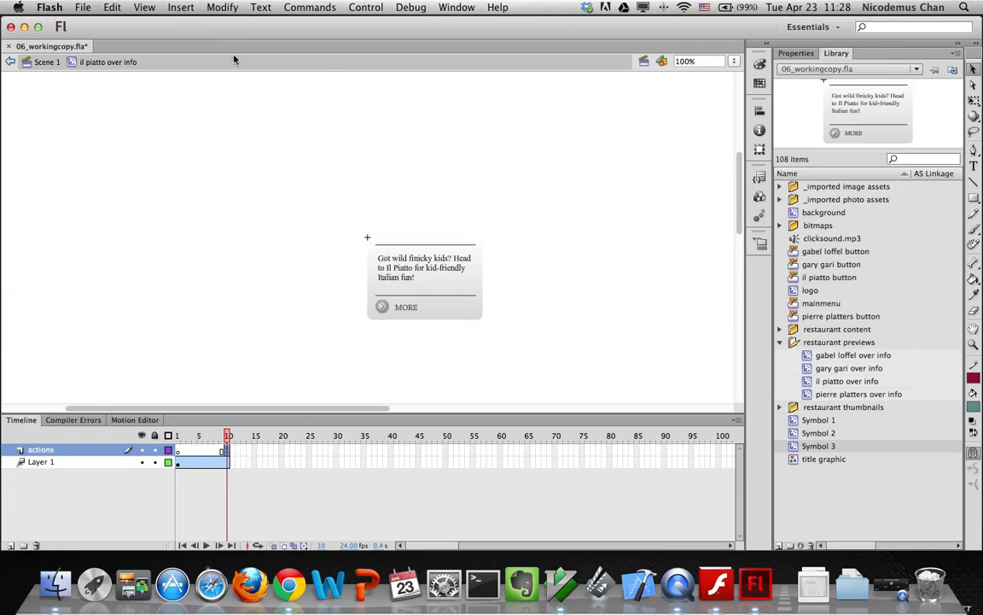
Fade the il piatto preview from Alpha 0% at frame 1 to 100% at frame 10
left_click(179, 463)
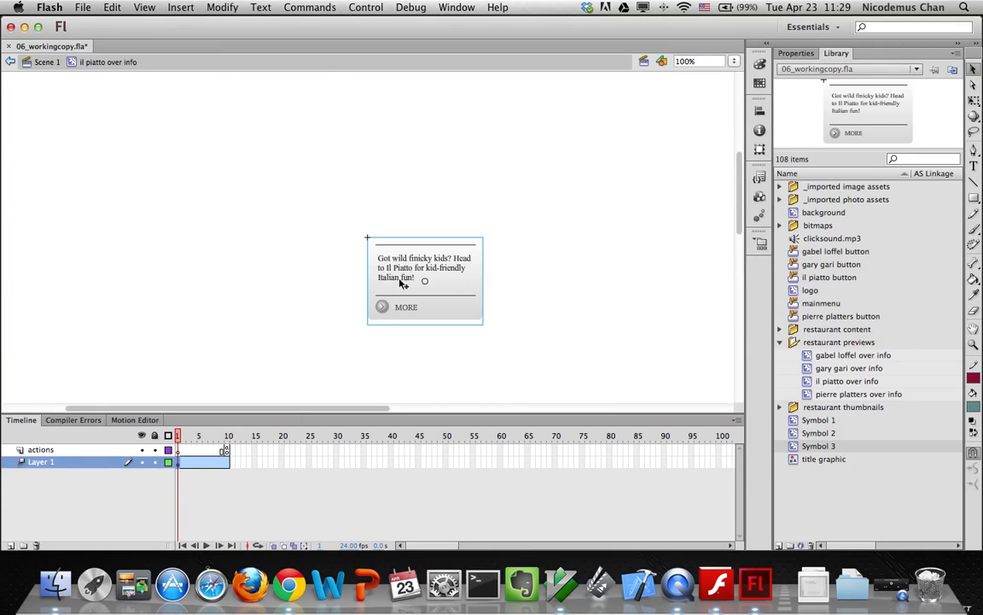
left_click(800, 55)
left_click(860, 221)
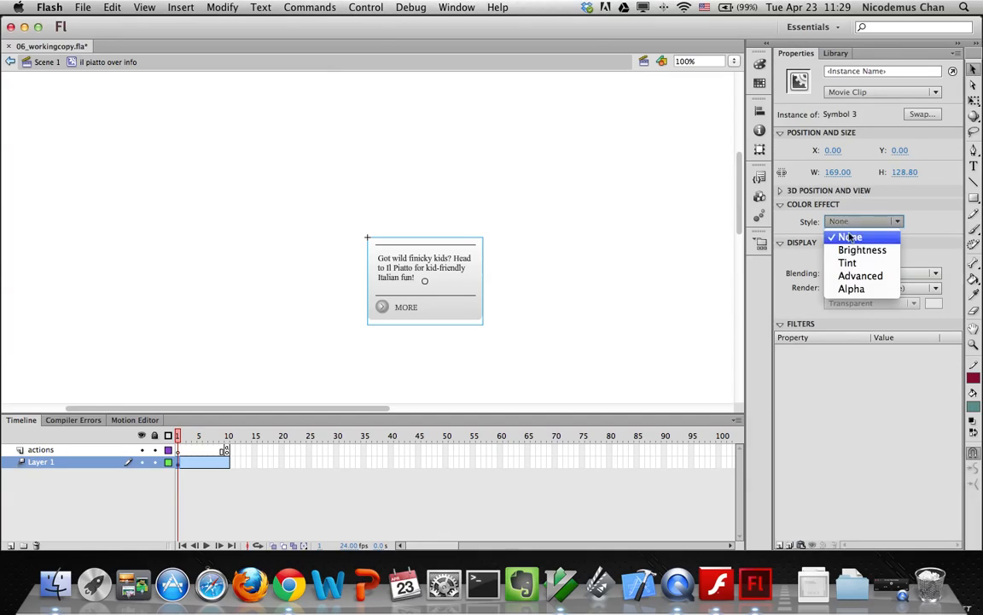
left_click(851, 287)
left_click_drag(901, 245, 713, 224)
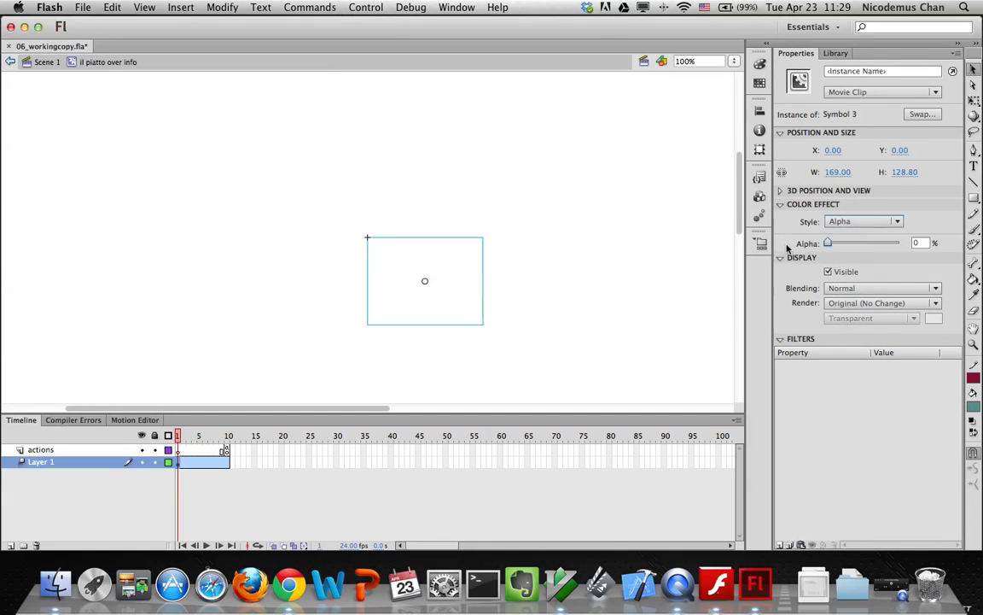
left_click(227, 464)
left_click(377, 315)
left_click_drag(828, 242, 905, 243)
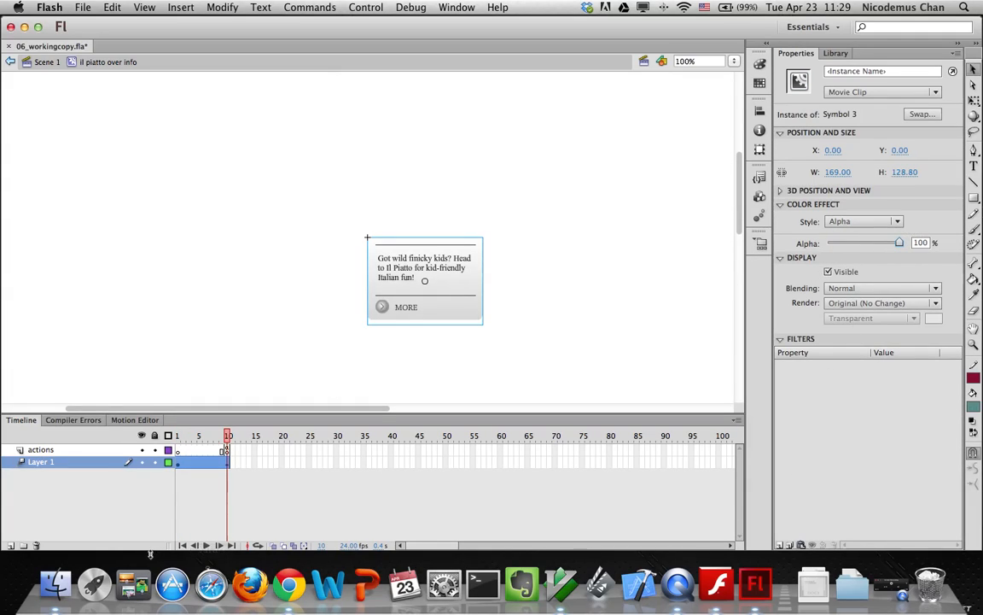
Open the pierre platters over info symbol from the library for editing
left_click(42, 62)
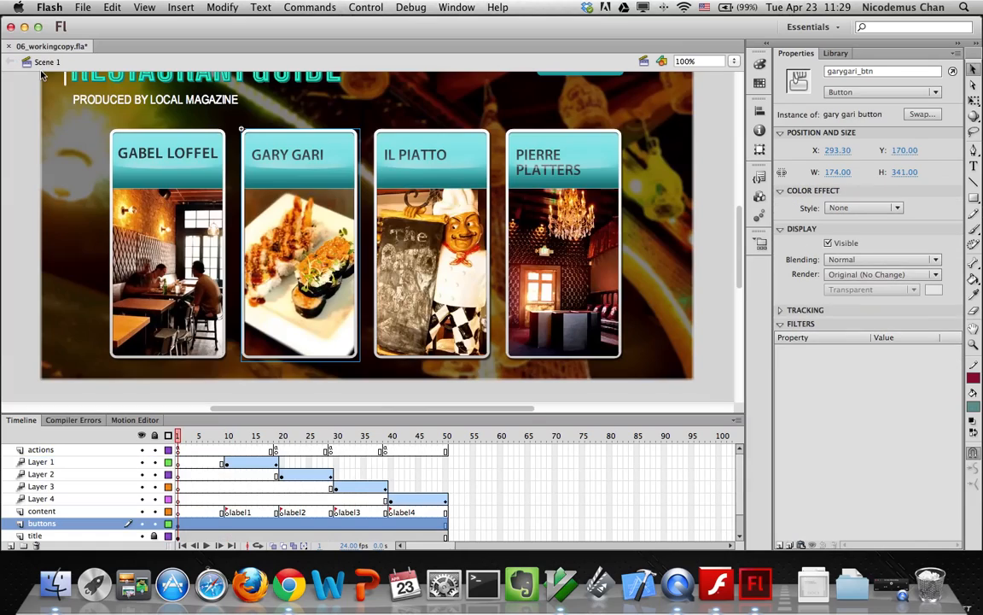
left_click(836, 53)
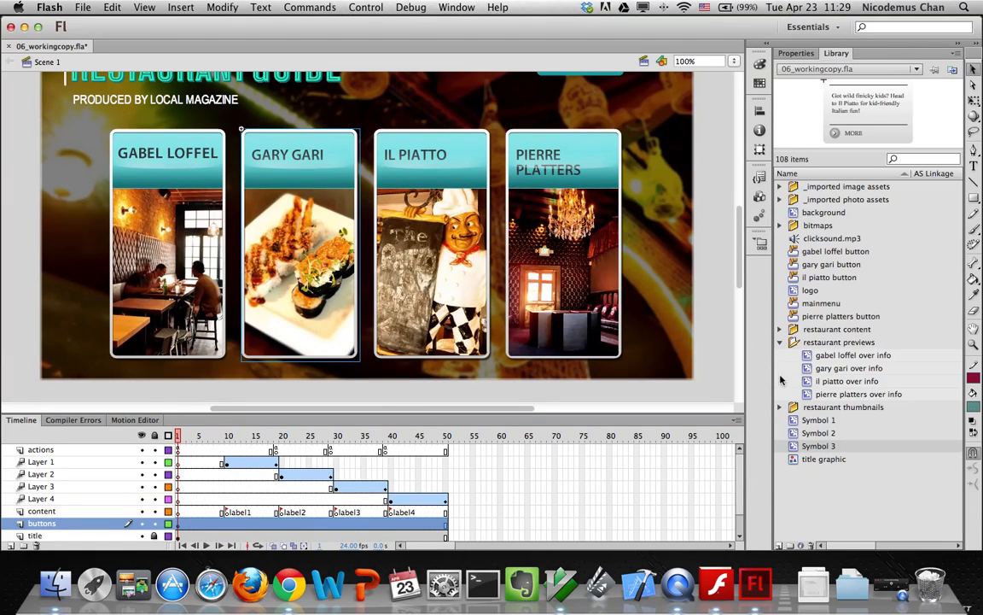
left_click(809, 395)
double_click(810, 396)
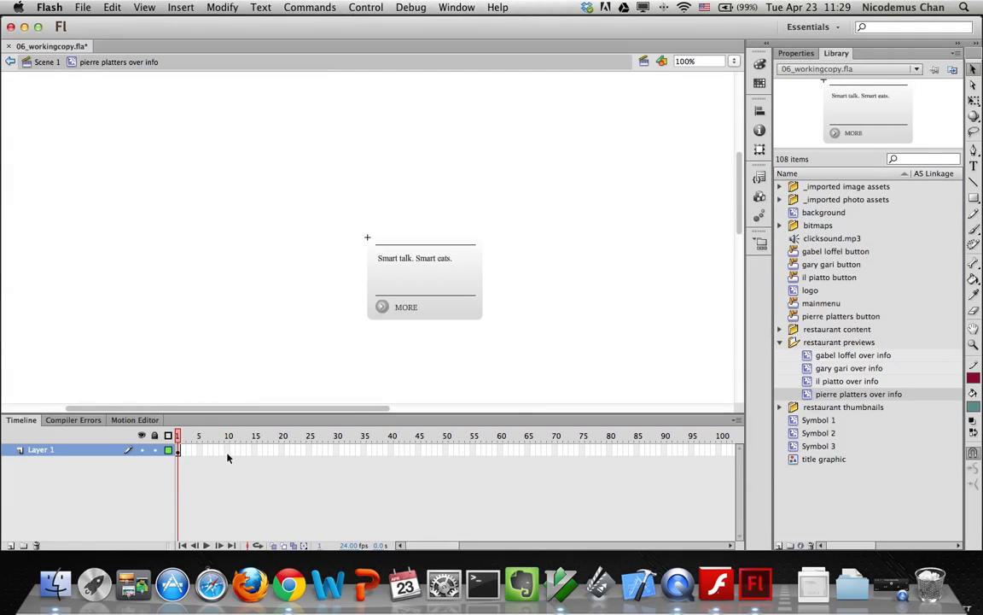
Turn the symbol's contents into a motion tween shortened to end at frame 10
left_click_drag(330, 211, 515, 351)
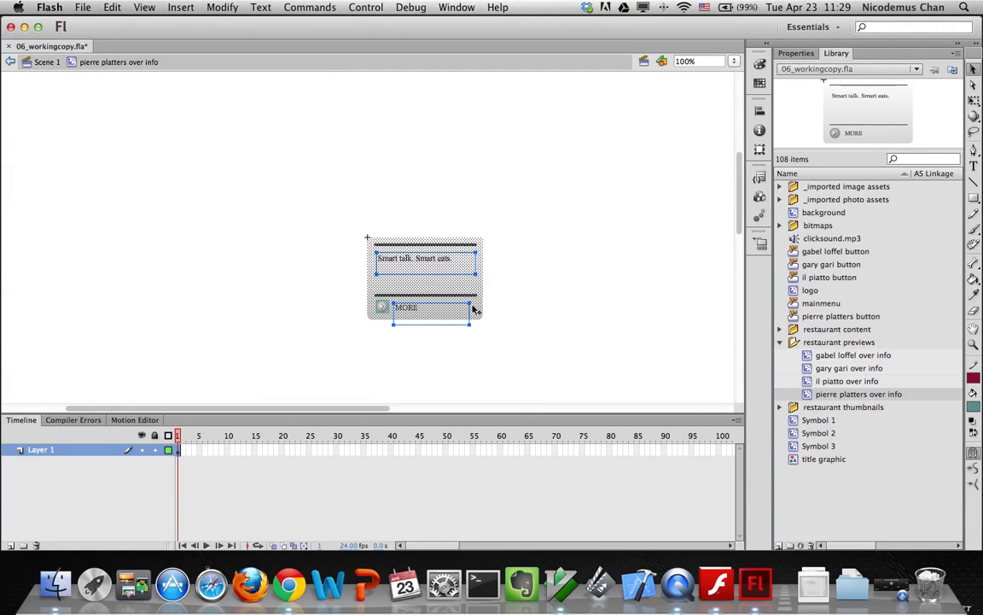
right_click(455, 282)
left_click(496, 248)
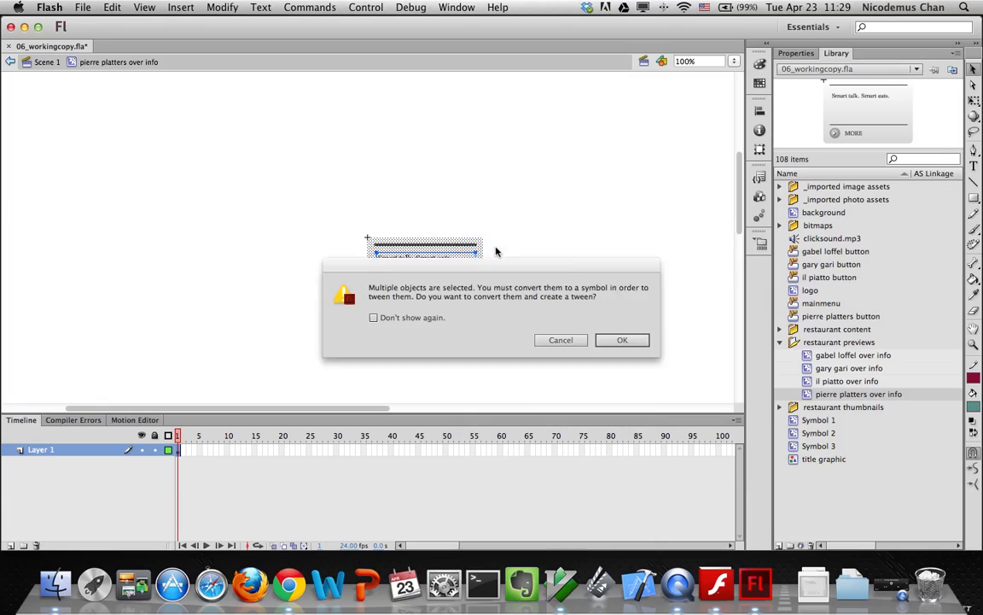
left_click(622, 340)
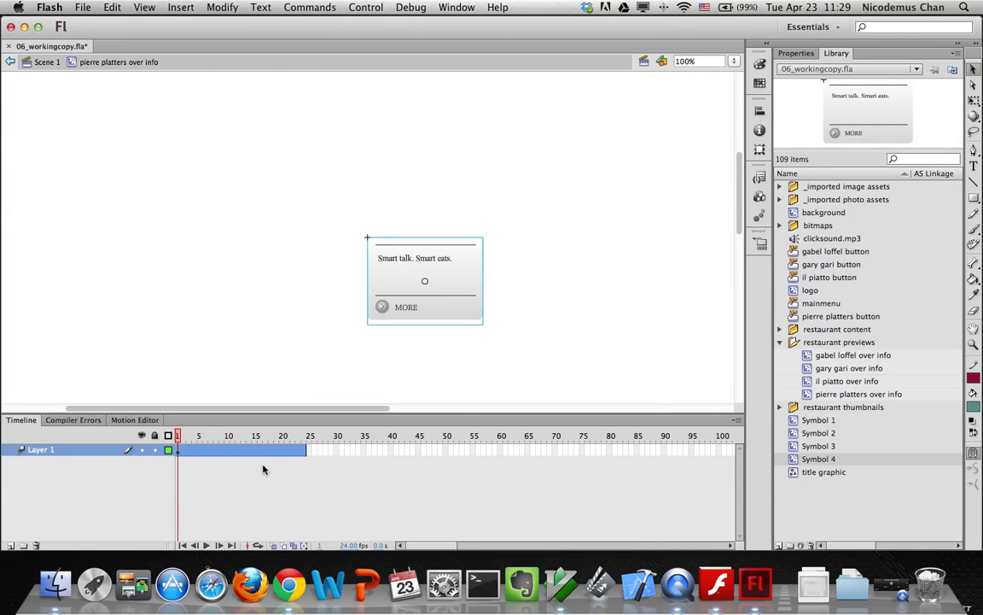
left_click_drag(305, 451, 227, 454)
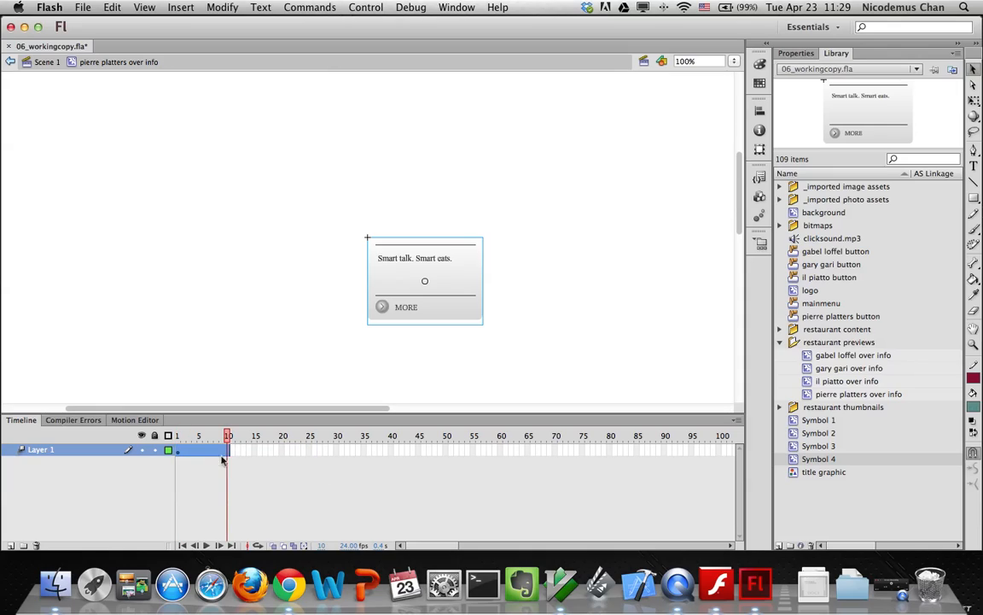
Fade the preview from Alpha 0% at frame 1 to 100% at frame 10
left_click(176, 450)
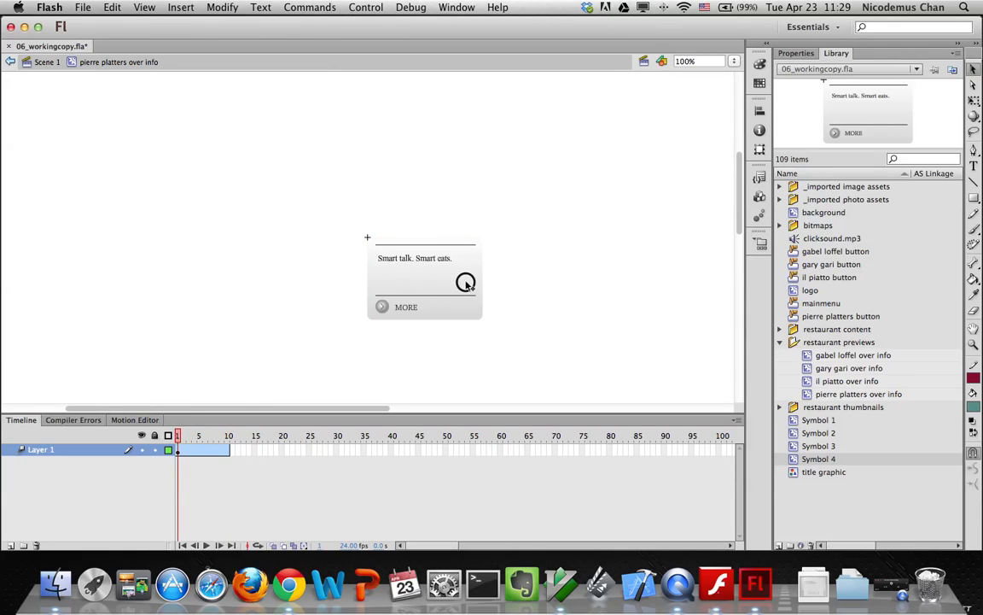
left_click(459, 282)
left_click(798, 53)
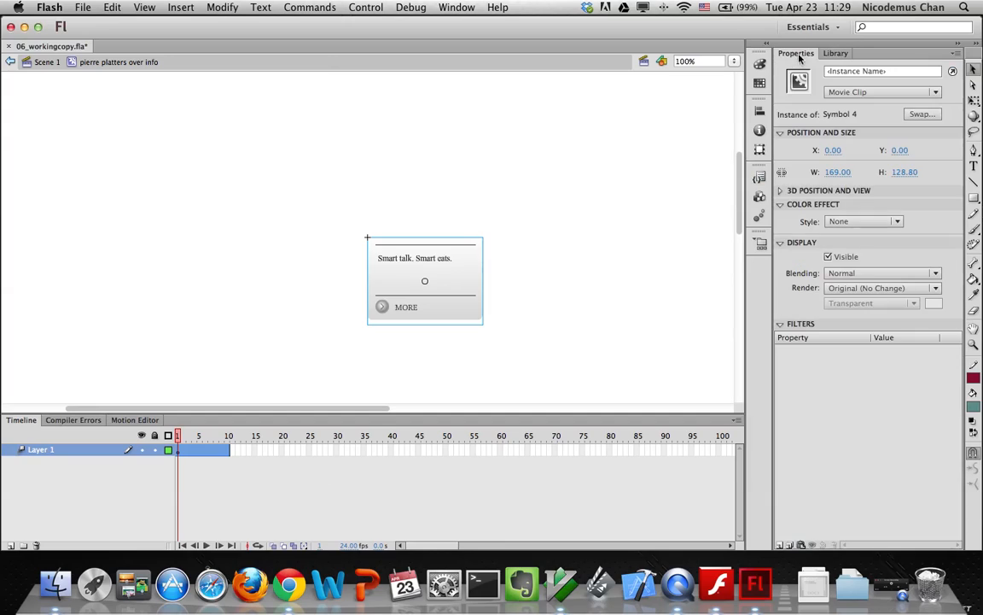
left_click(835, 222)
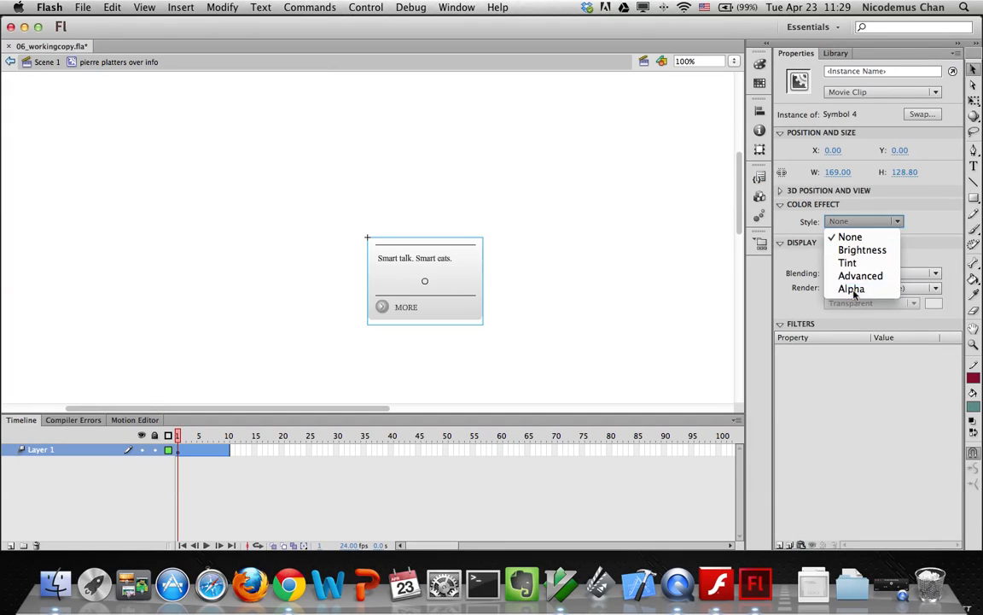
left_click(858, 288)
left_click_drag(897, 247, 814, 245)
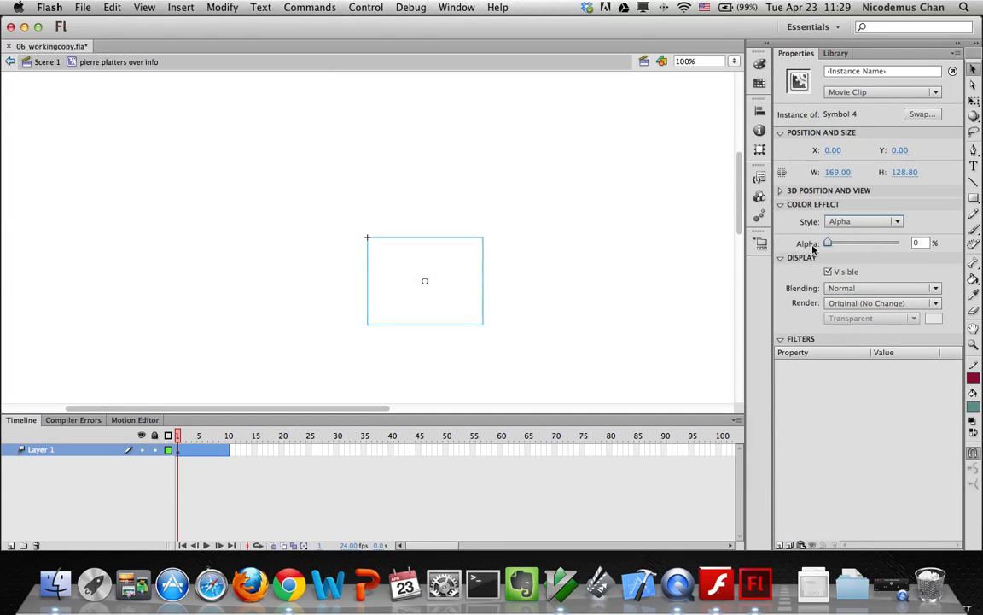
left_click(226, 448)
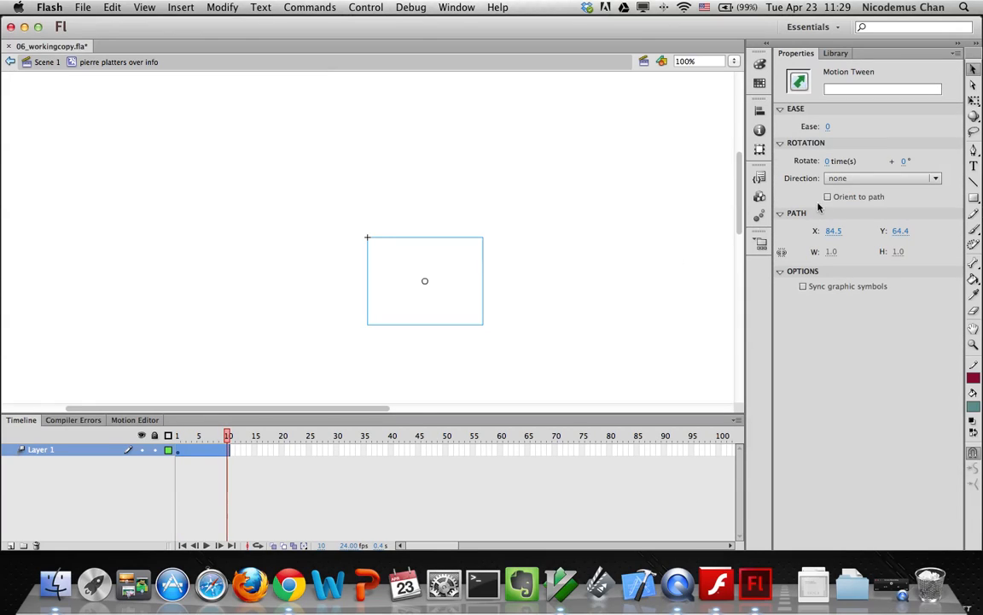
left_click(369, 289)
left_click_drag(827, 243, 907, 245)
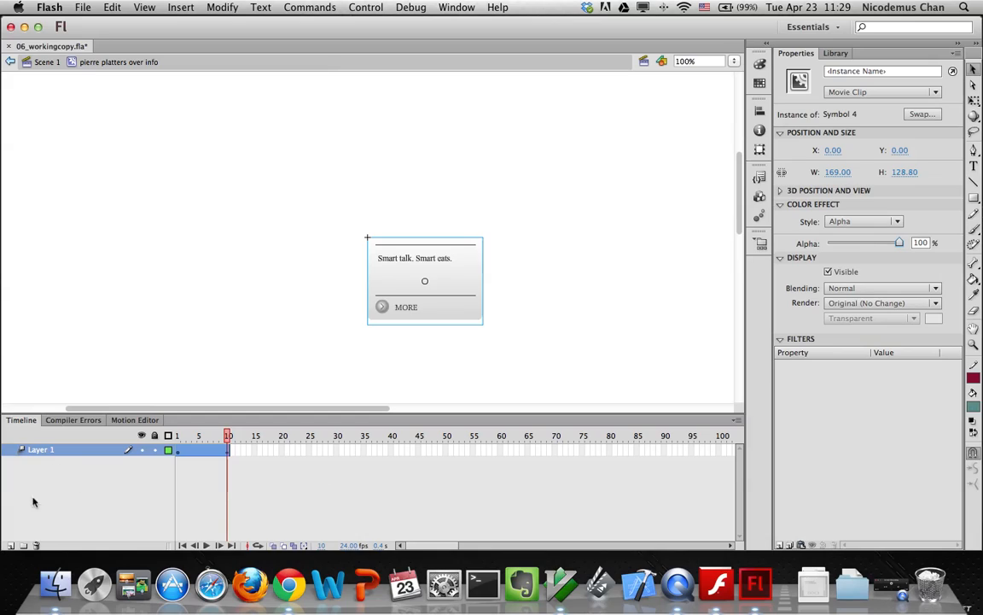
Add a new layer for frame actions, named 'adtions'
left_click(10, 545)
double_click(40, 449)
type("ad")
type("tions")
key("Return")
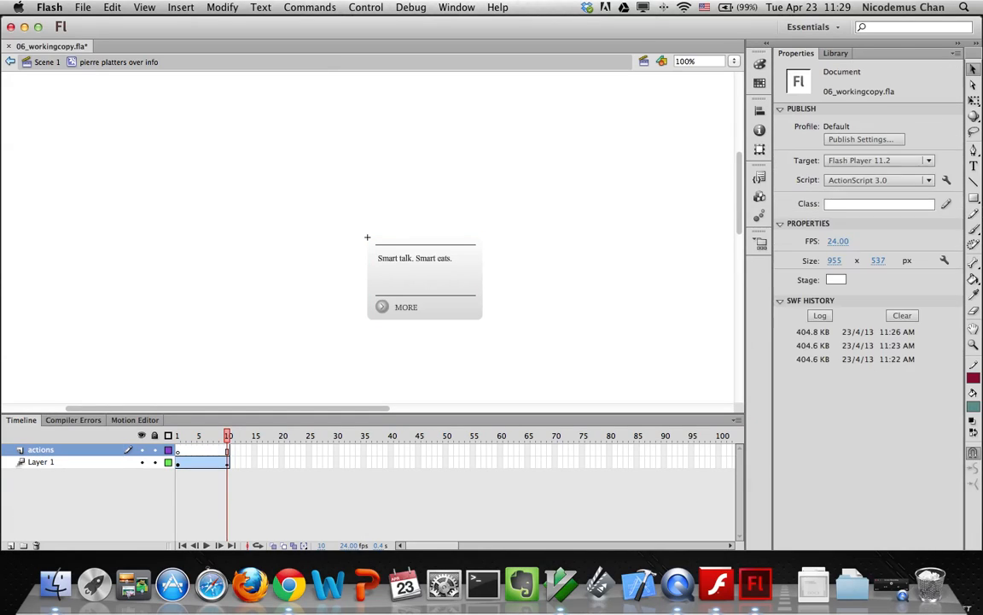
Insert a keyframe at frame 10 of the actions layer with a stop(); script
left_click(228, 450)
right_click(228, 450)
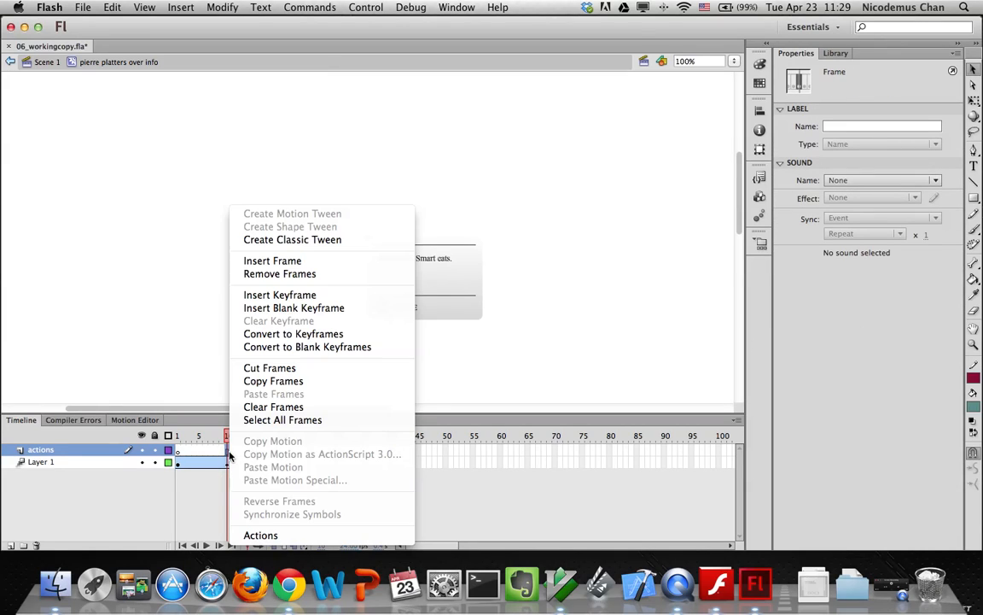
left_click(279, 294)
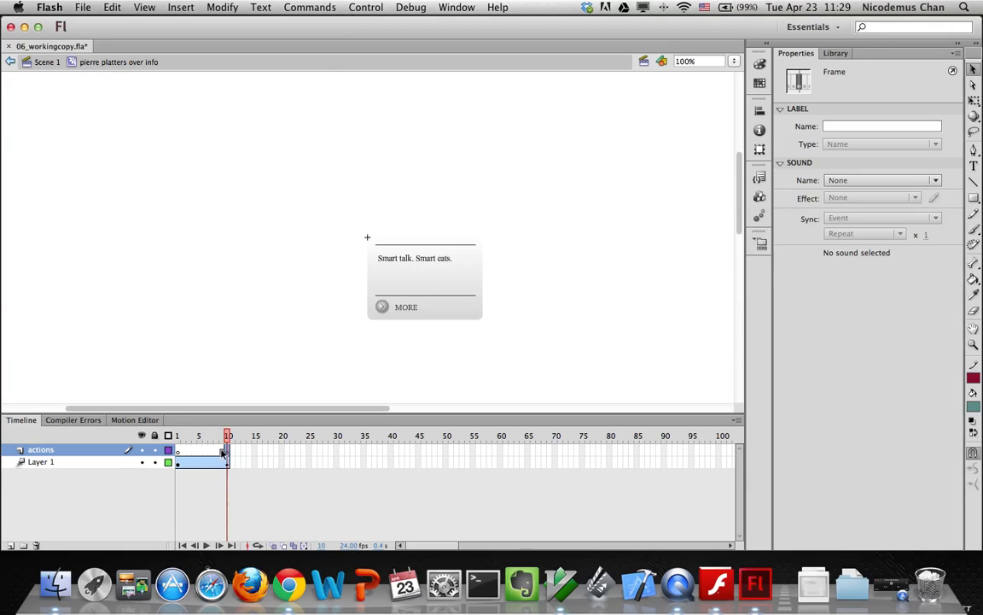
key("alt+F9")
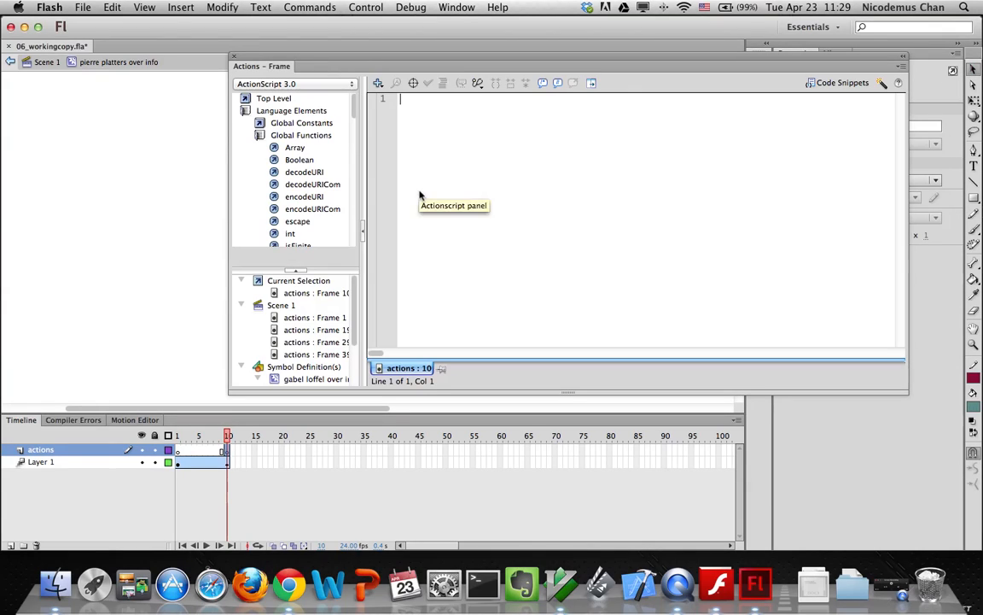
type("stop()")
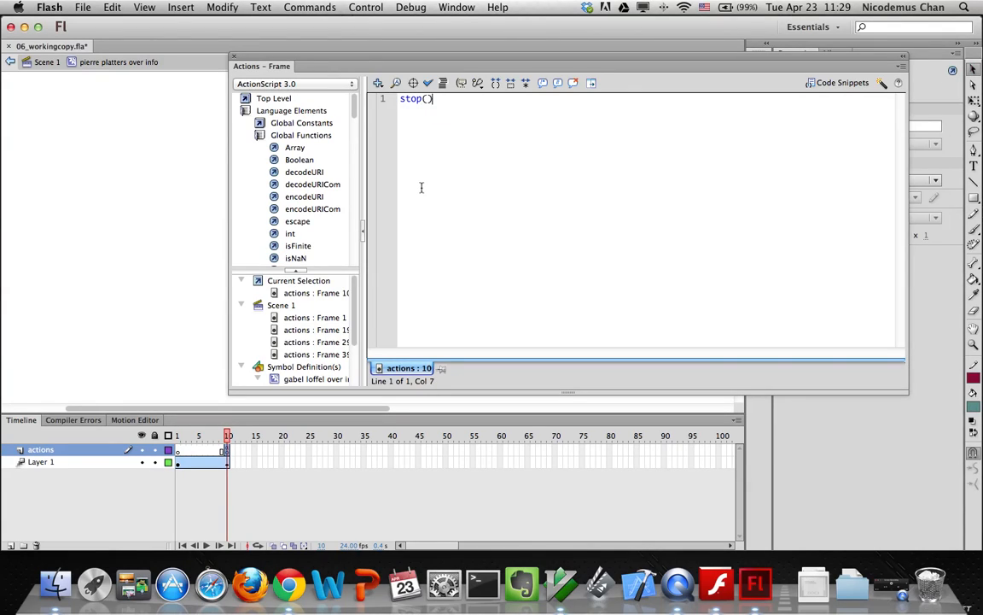
type(";")
left_click(235, 56)
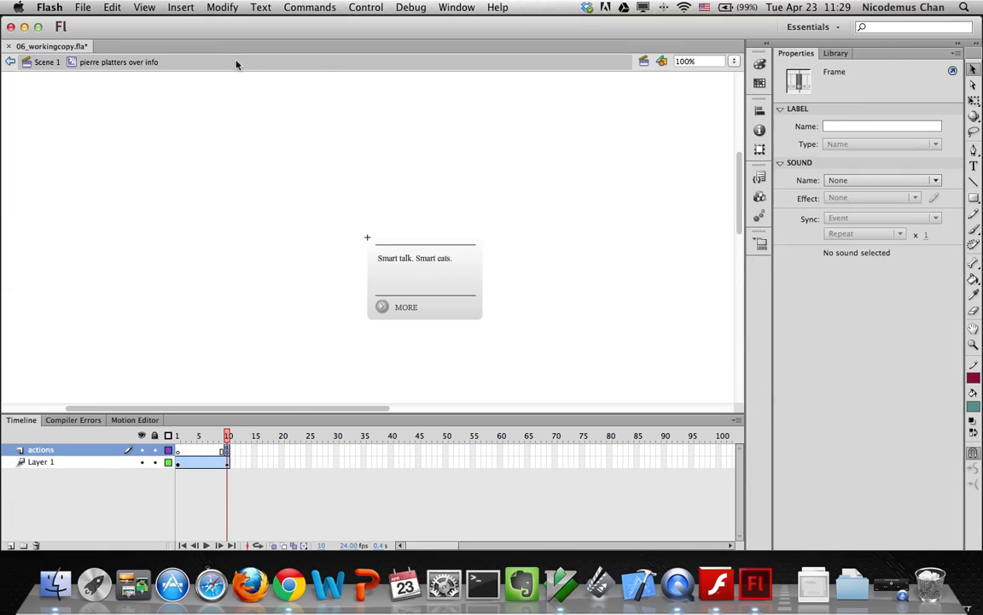
From Scene 1, test the movie and hover the restaurant buttons to check the previews, then close it
left_click(45, 62)
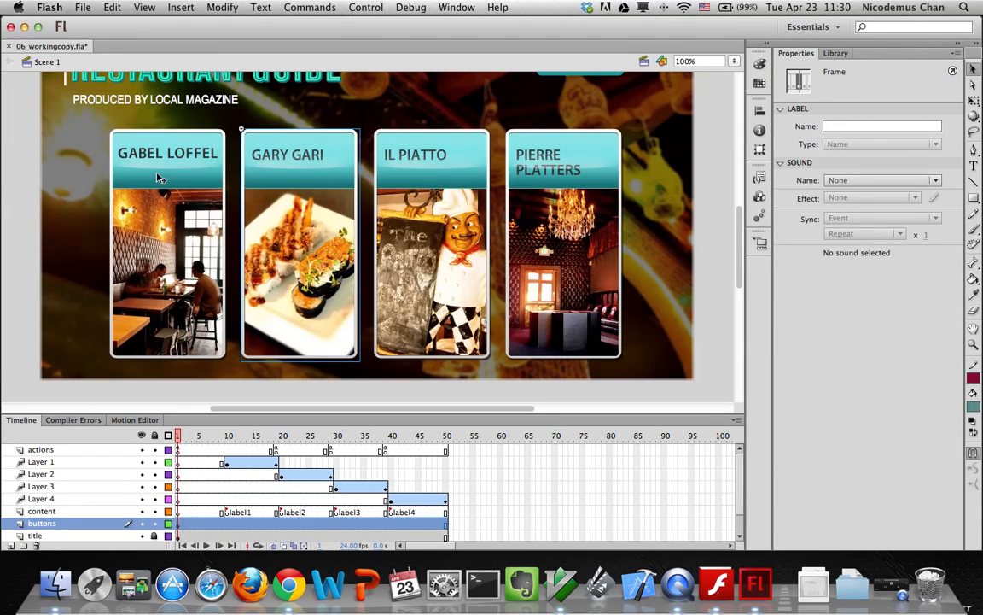
key("super+Return")
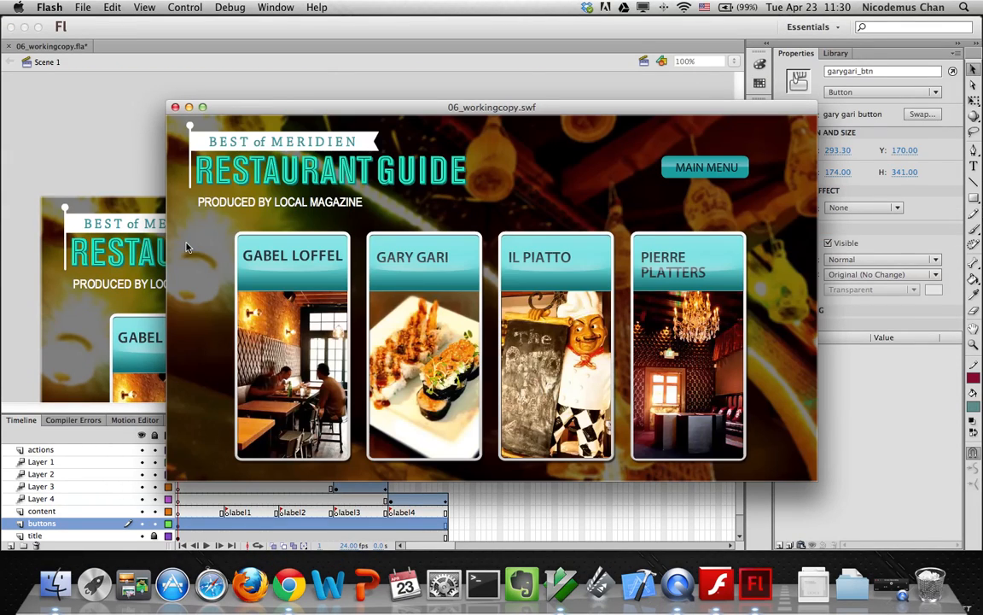
mouse_move(298, 362)
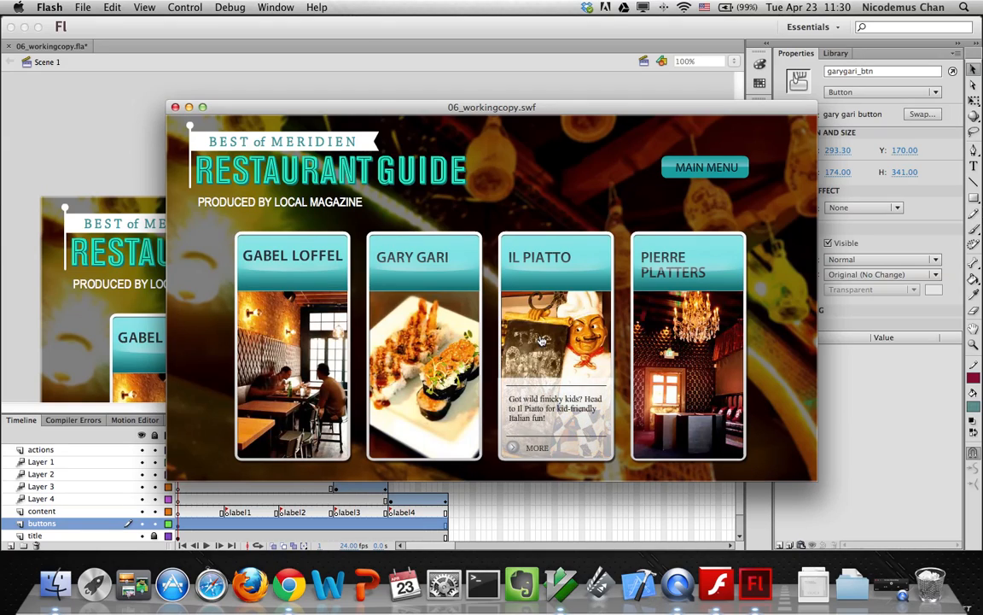
mouse_move(667, 345)
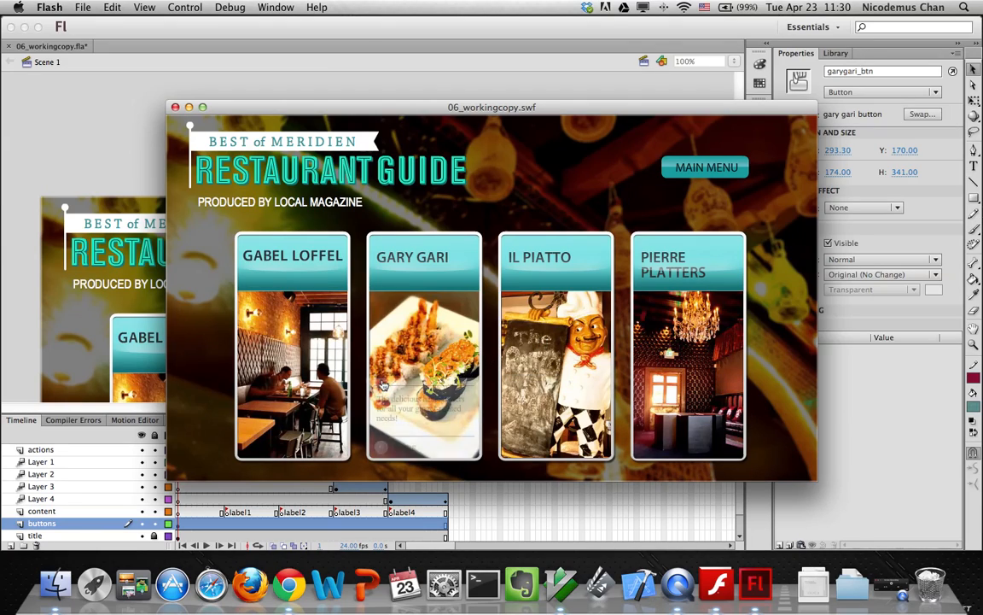
left_click(175, 106)
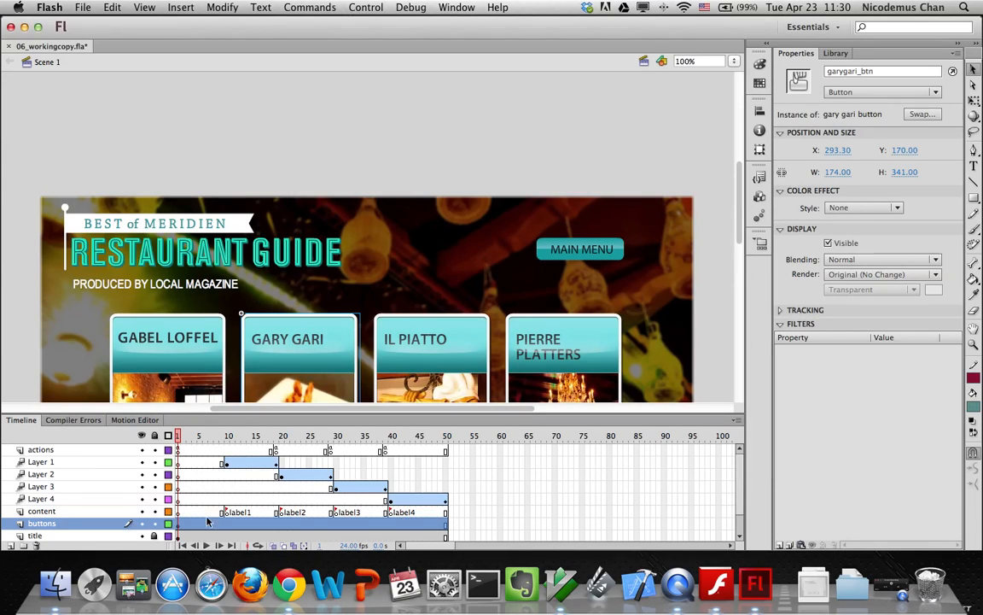
Open gary gari over info, scrub its fade across frames 1–10 and check the stop(); script
left_click(836, 53)
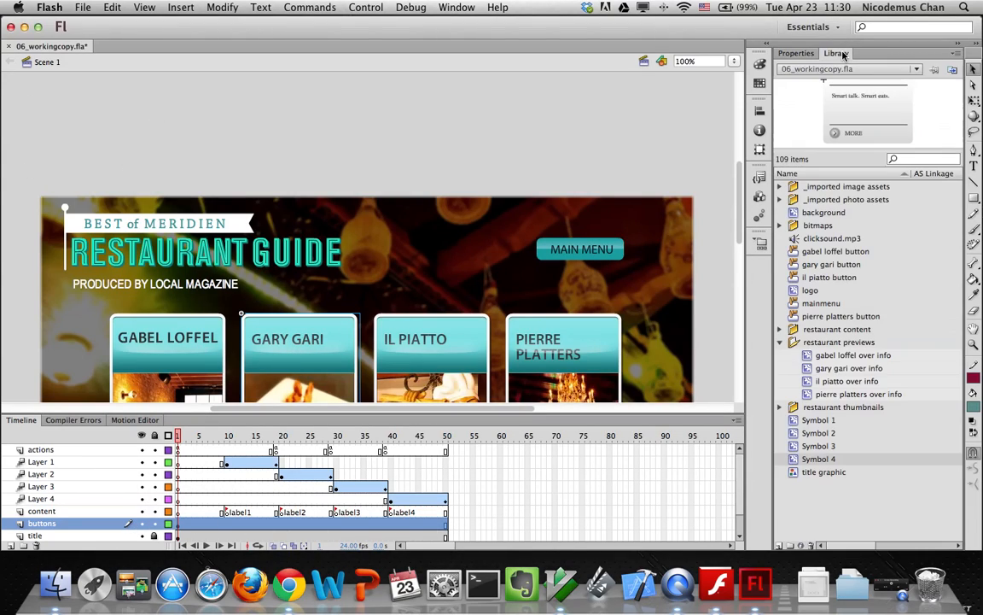
double_click(809, 368)
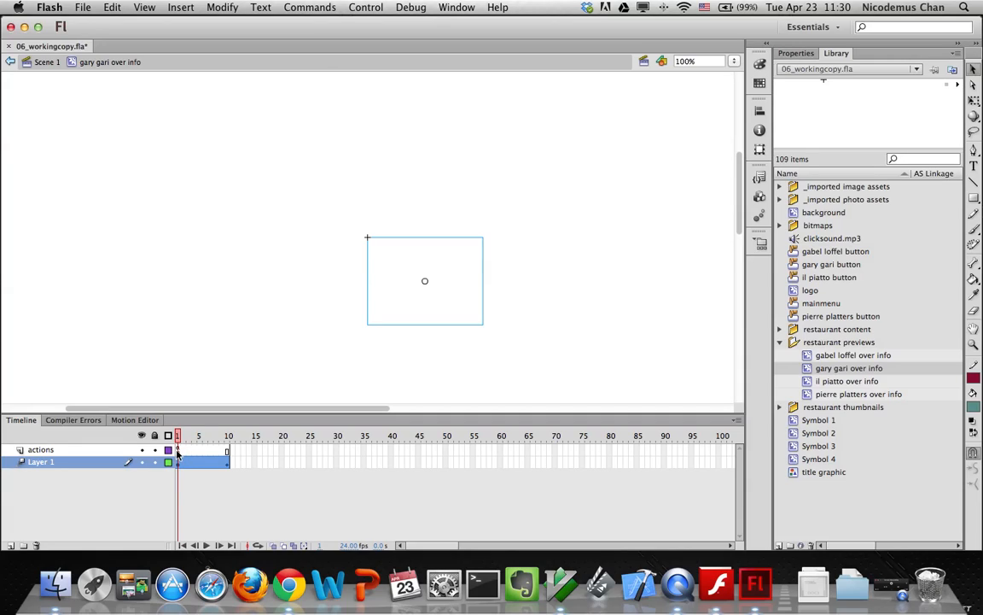
left_click(177, 450)
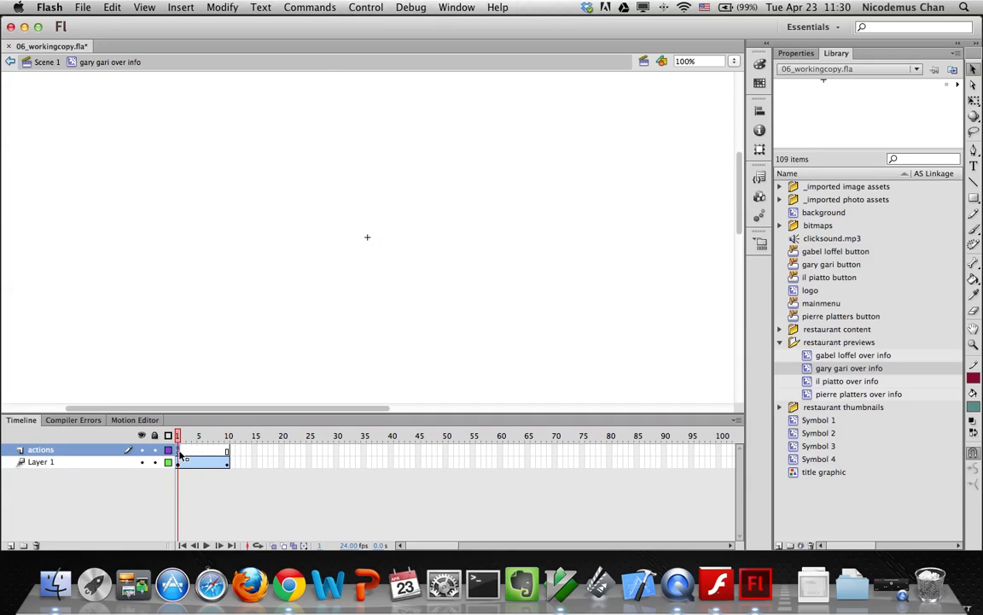
left_click_drag(181, 453, 228, 454)
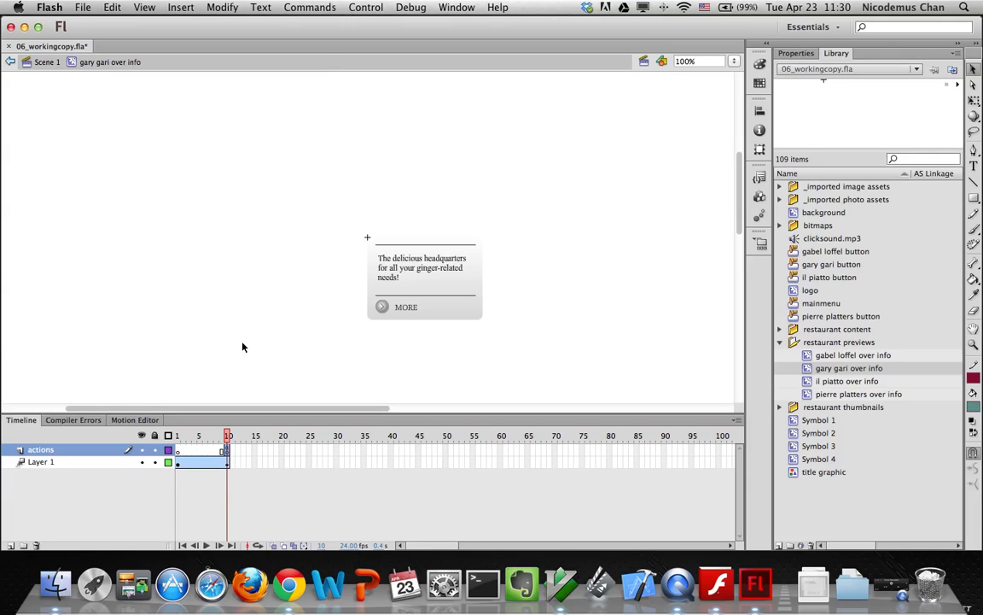
key("F9")
key("F9")
left_click(40, 64)
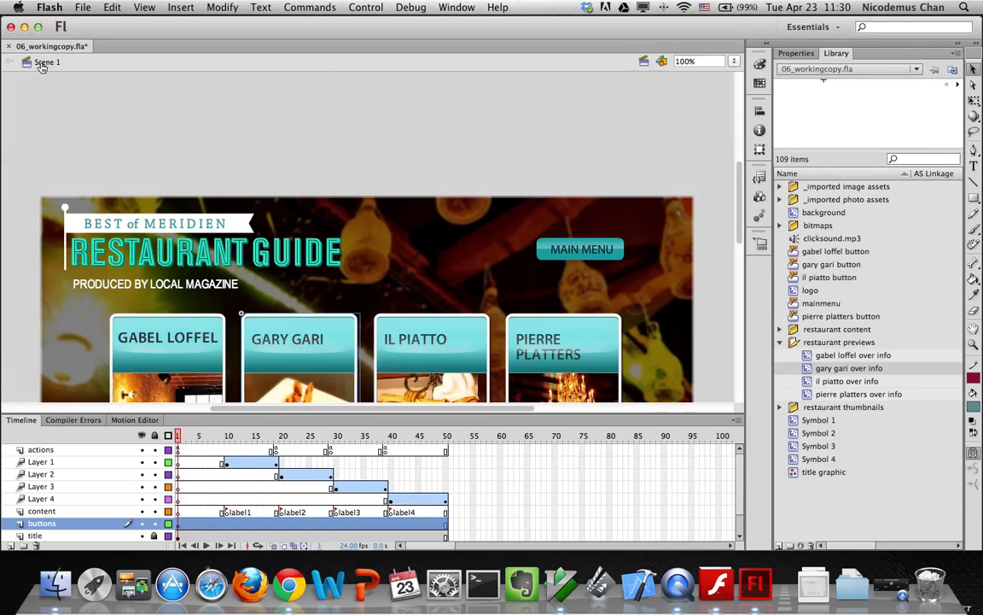
key("super+Return")
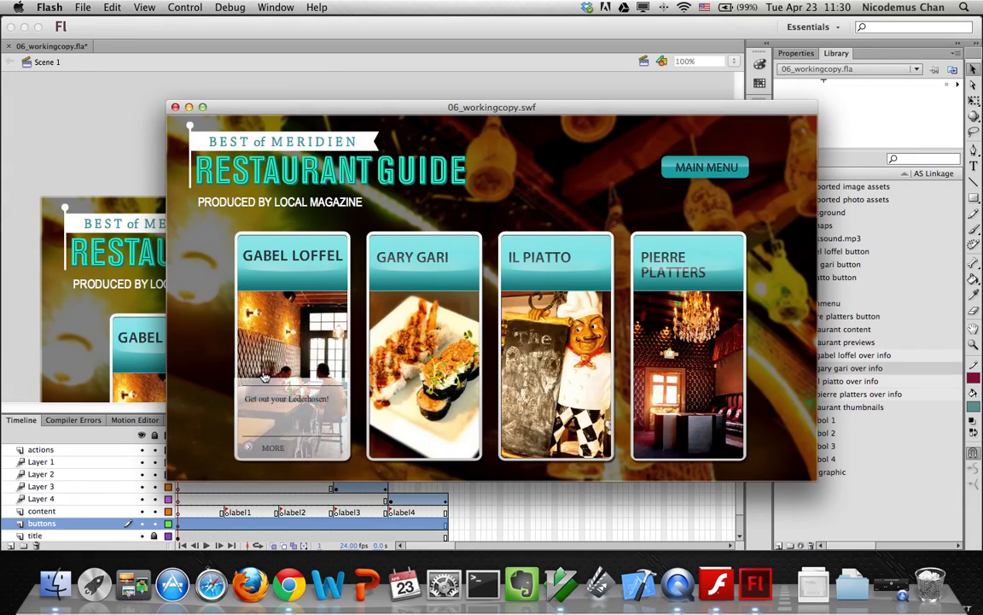
mouse_move(444, 389)
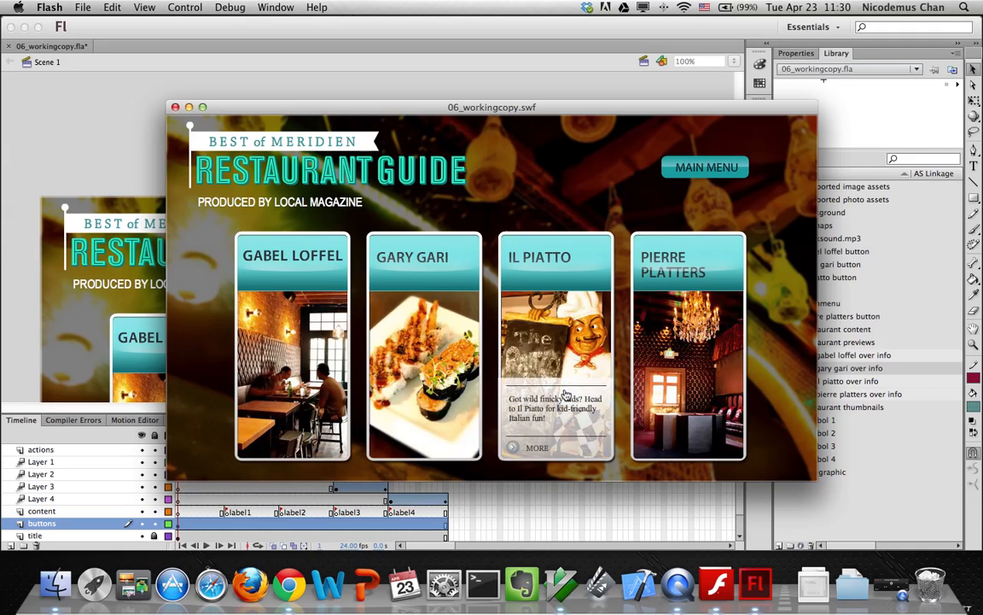
left_click(691, 394)
left_click(671, 172)
left_click(666, 376)
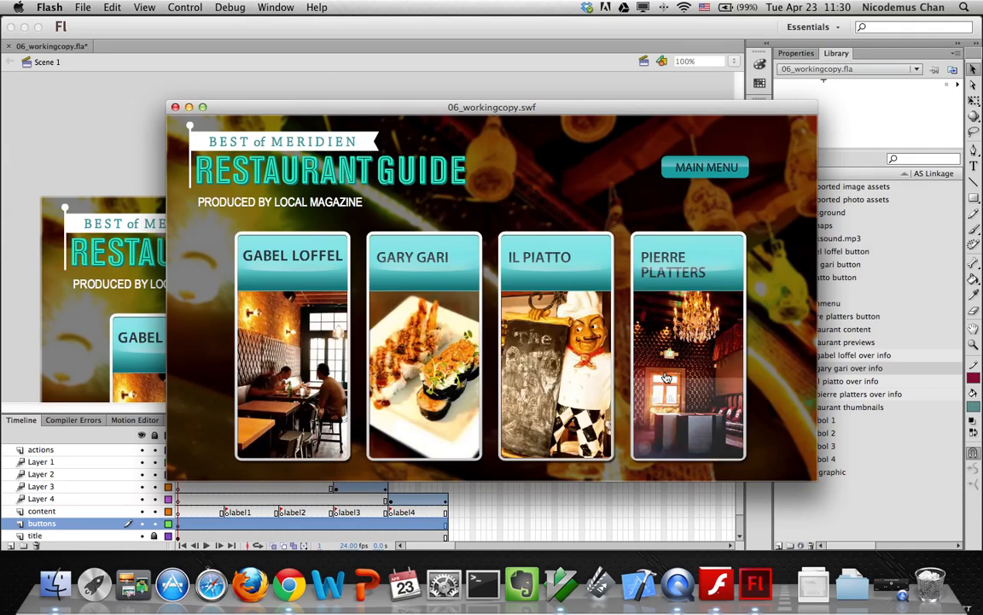
left_click(666, 377)
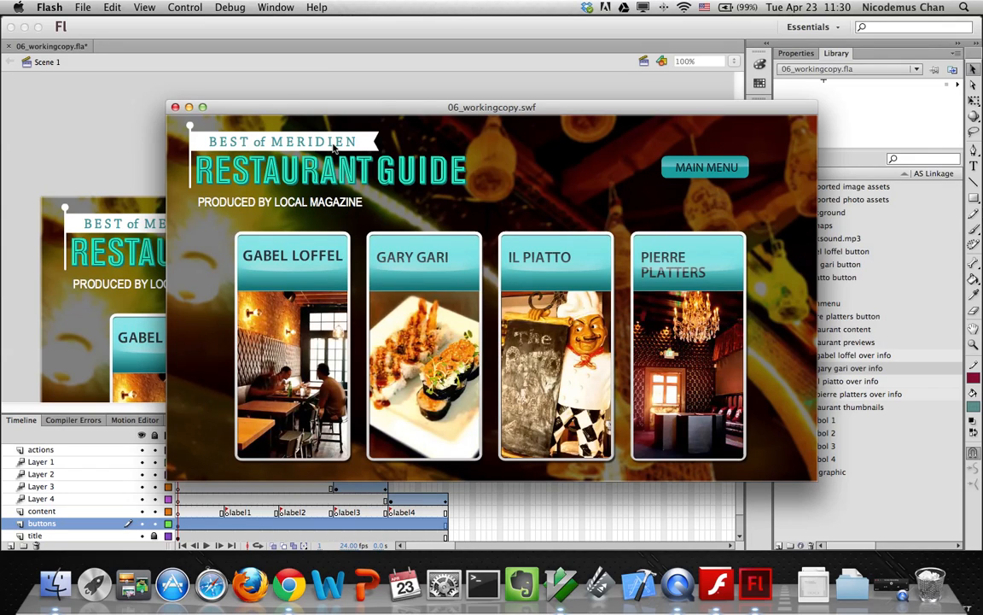
left_click(539, 393)
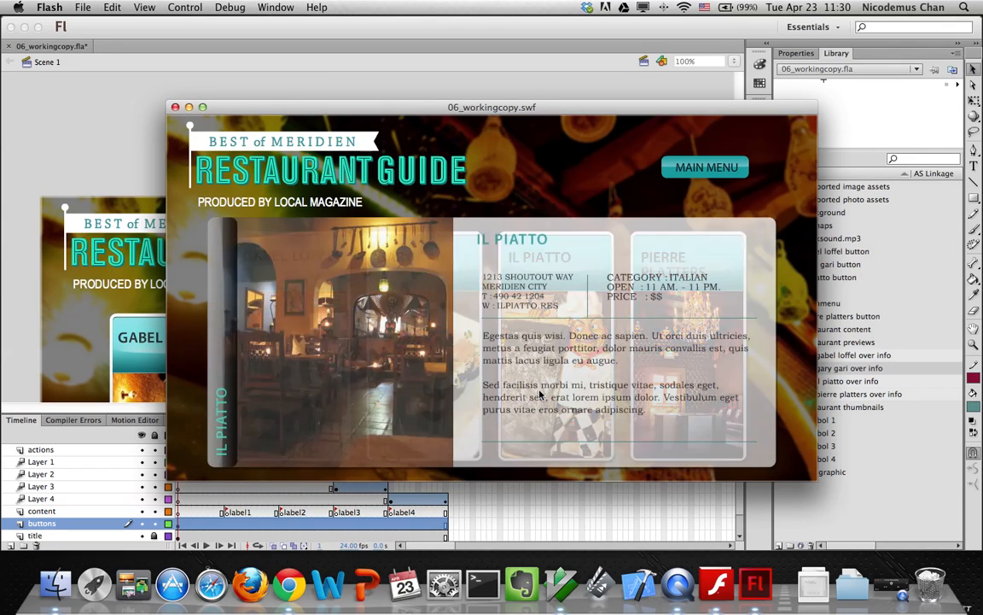
left_click(707, 167)
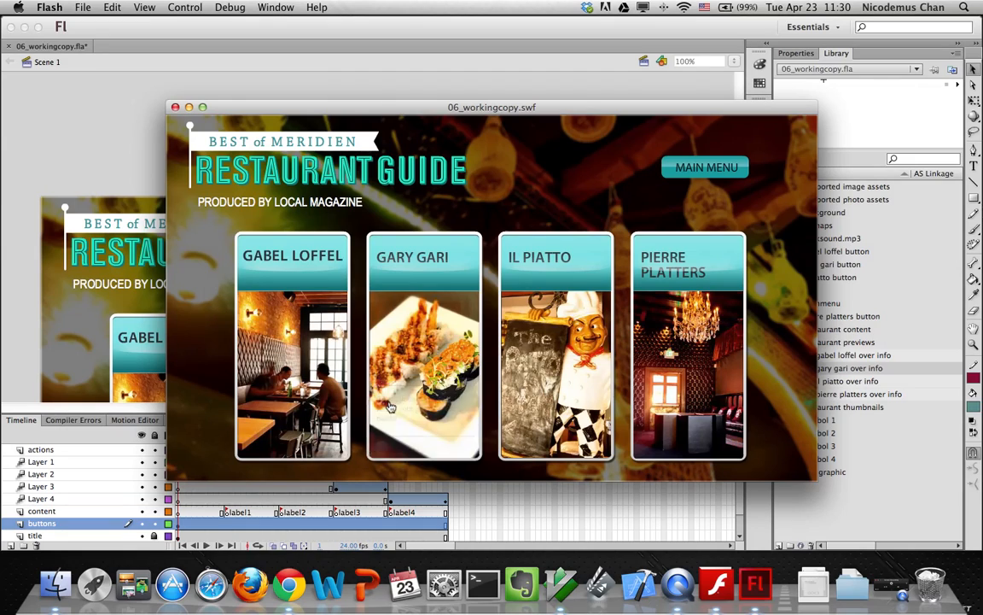
left_click(390, 404)
left_click(707, 167)
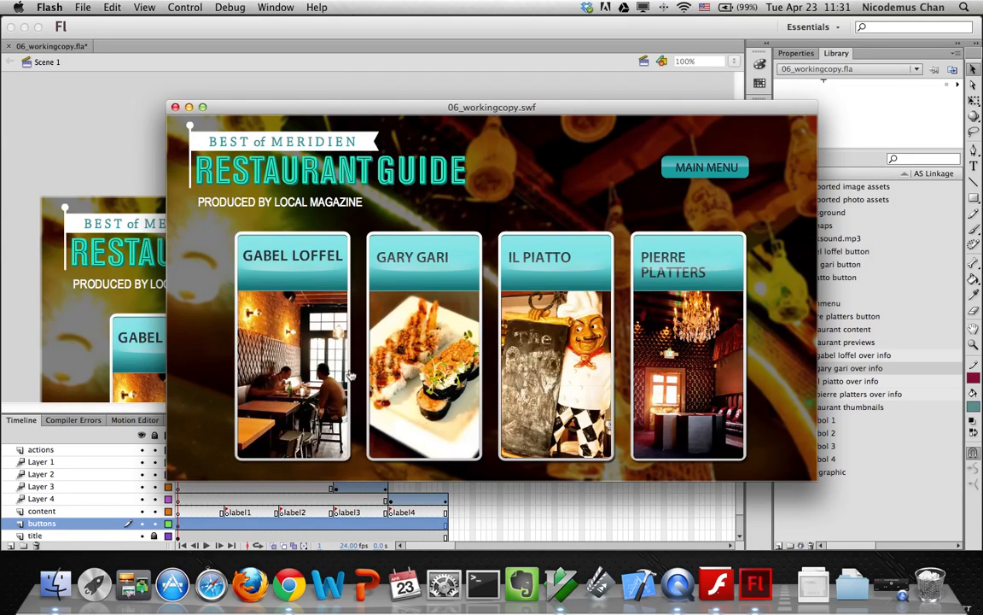
left_click(311, 382)
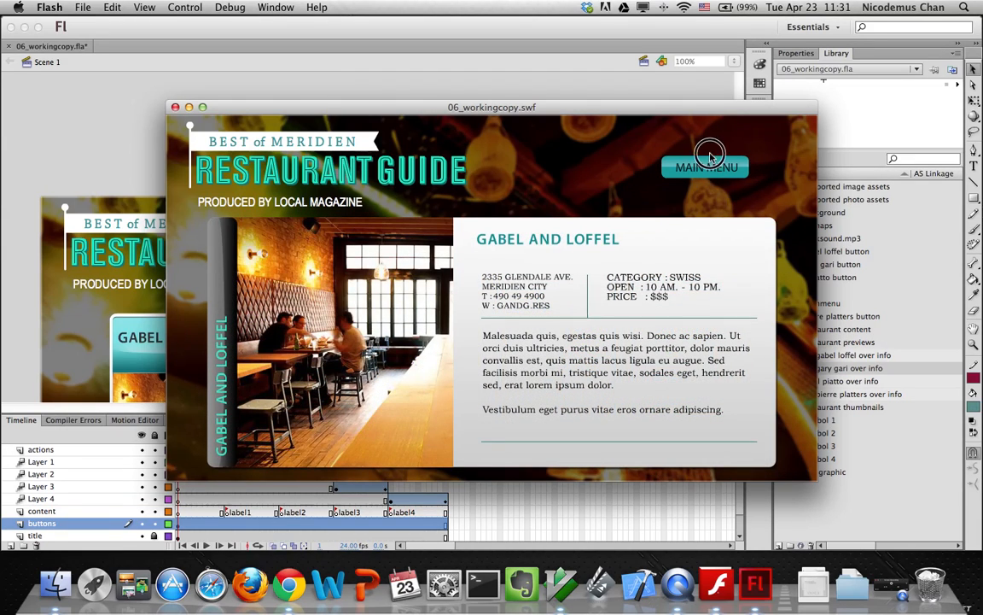
left_click(707, 169)
left_click(691, 390)
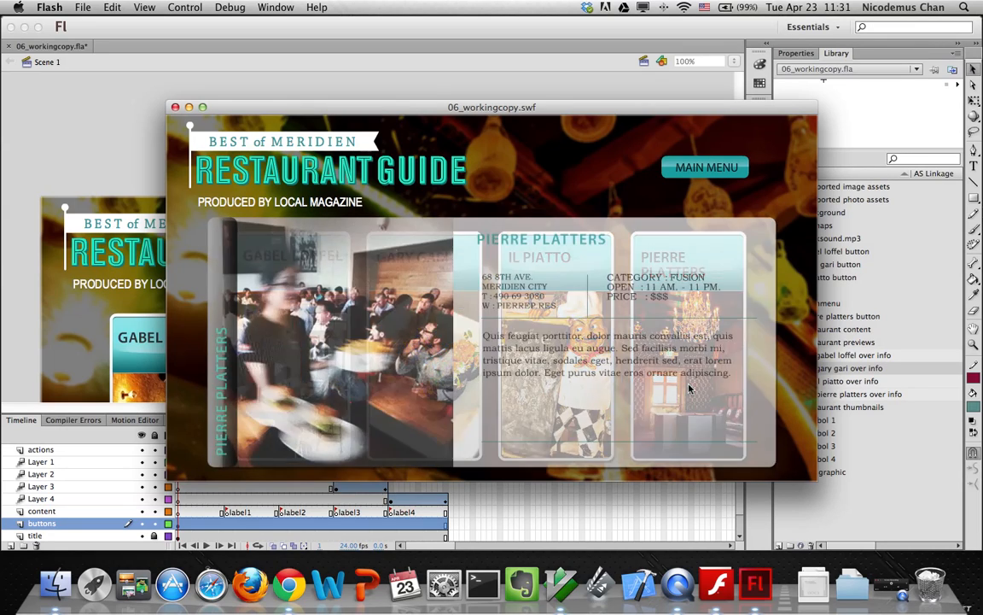
left_click(175, 107)
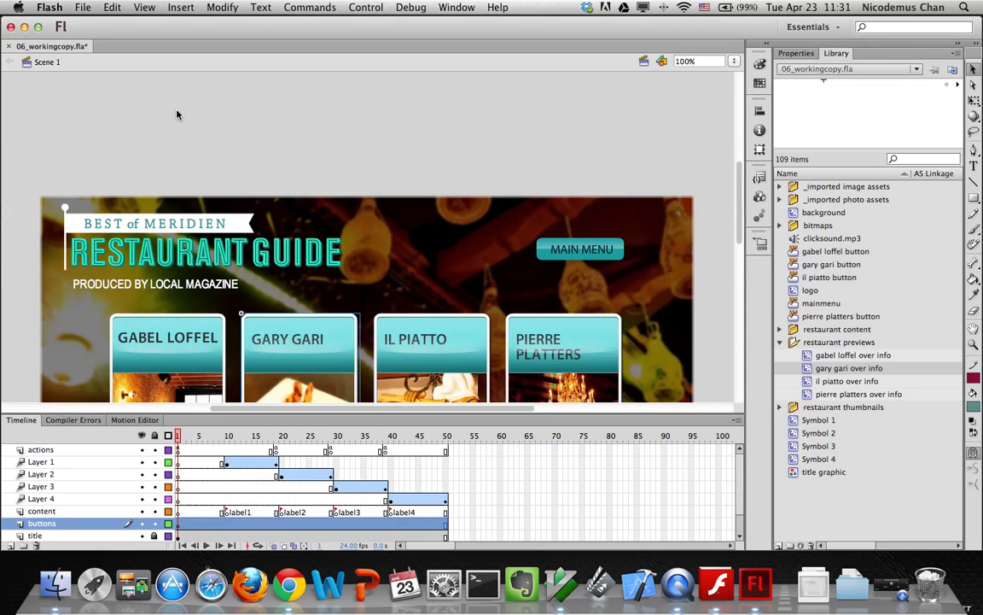
scroll(378, 399, "down", 2)
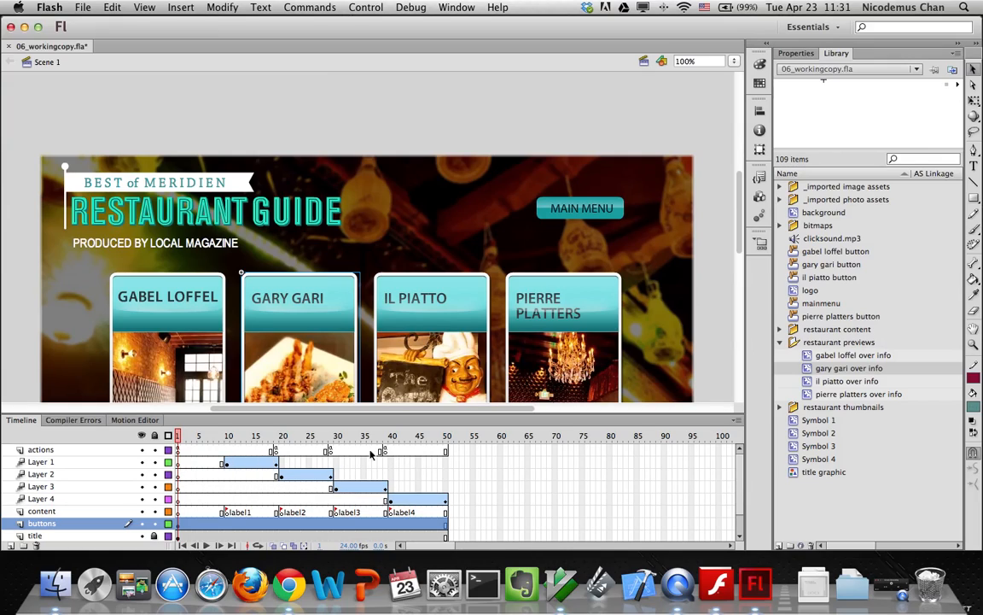
Add a blank keyframe with stop() at frame 50 of the actions layer, then test the movie
left_click(446, 450)
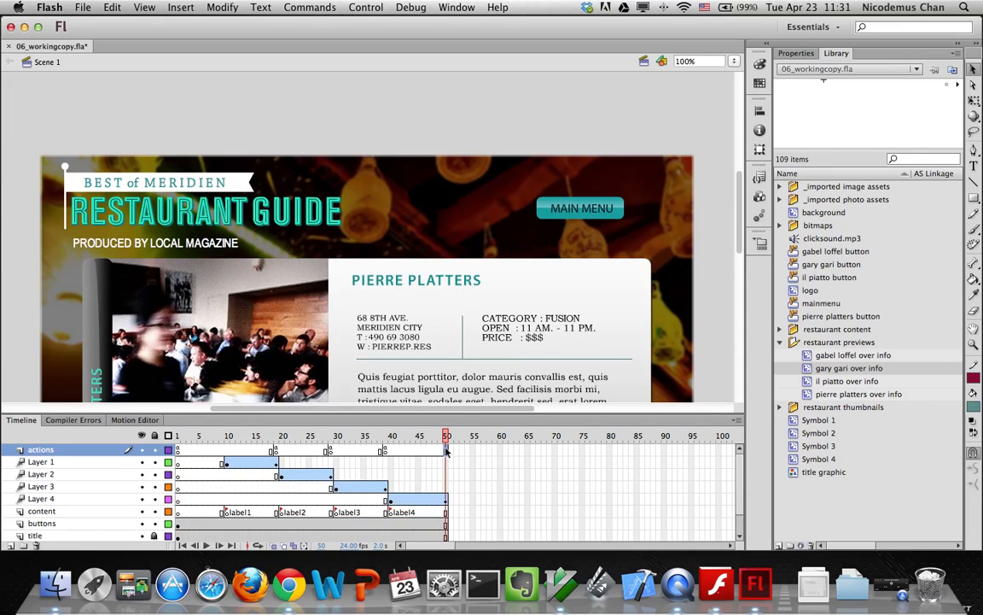
right_click(445, 453)
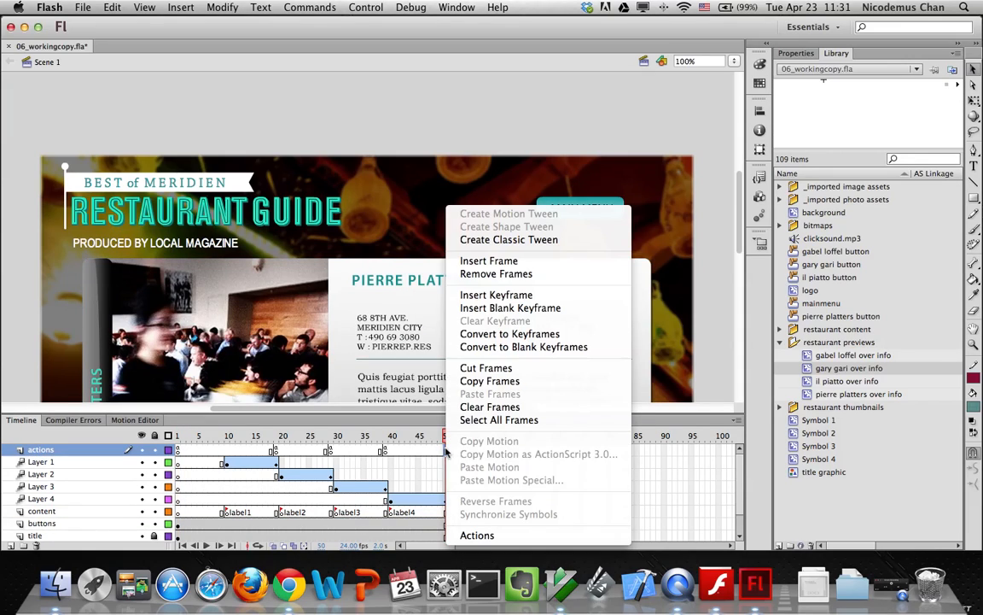
left_click(483, 307)
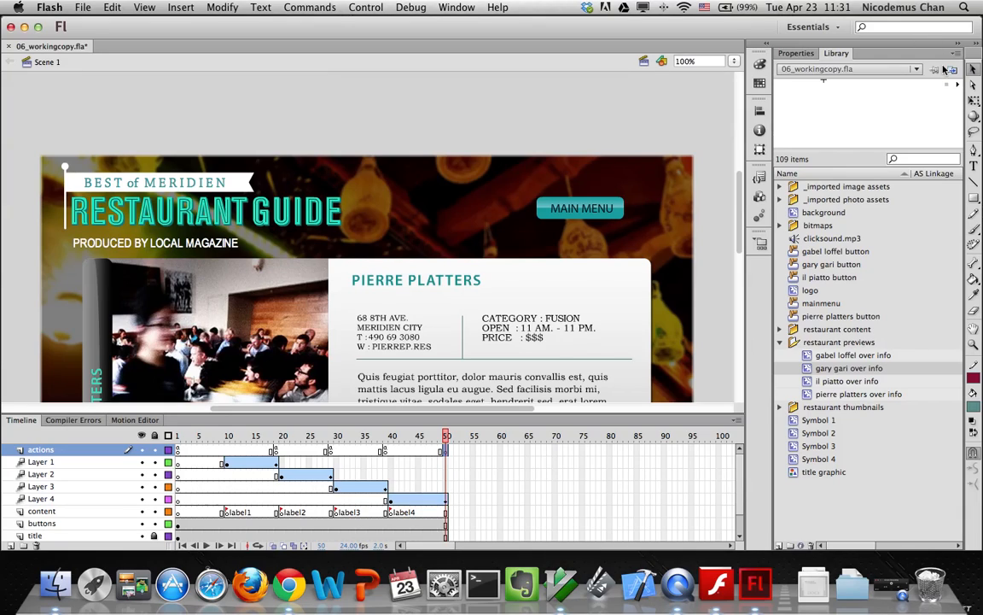
left_click(783, 56)
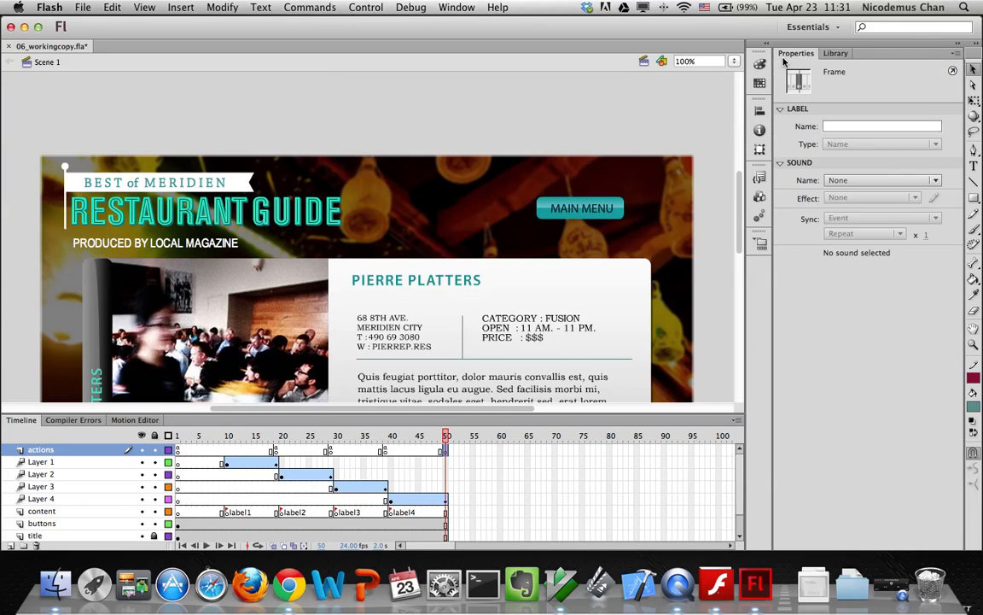
left_click(953, 71)
type("stop();")
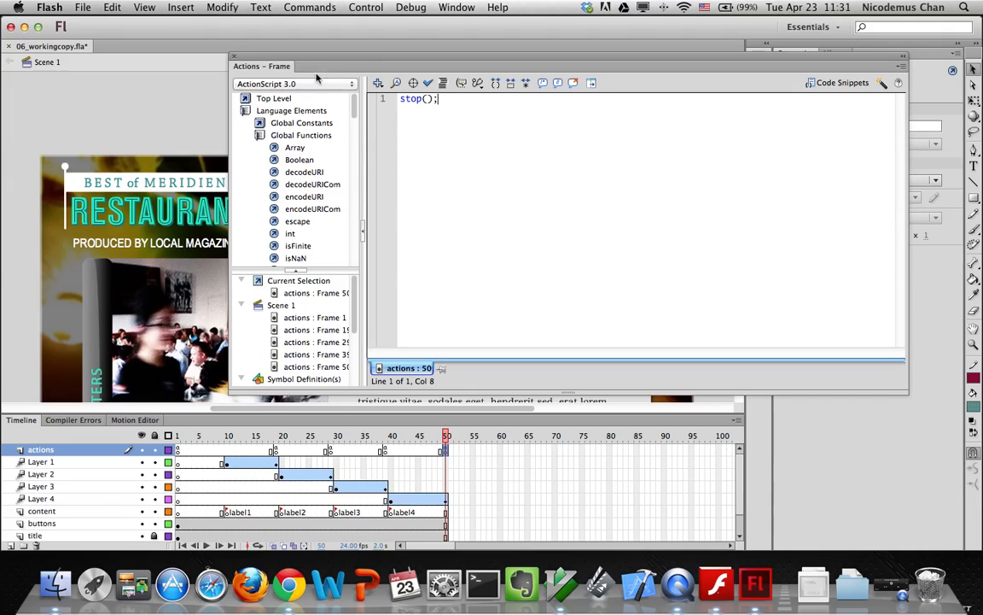
left_click(233, 57)
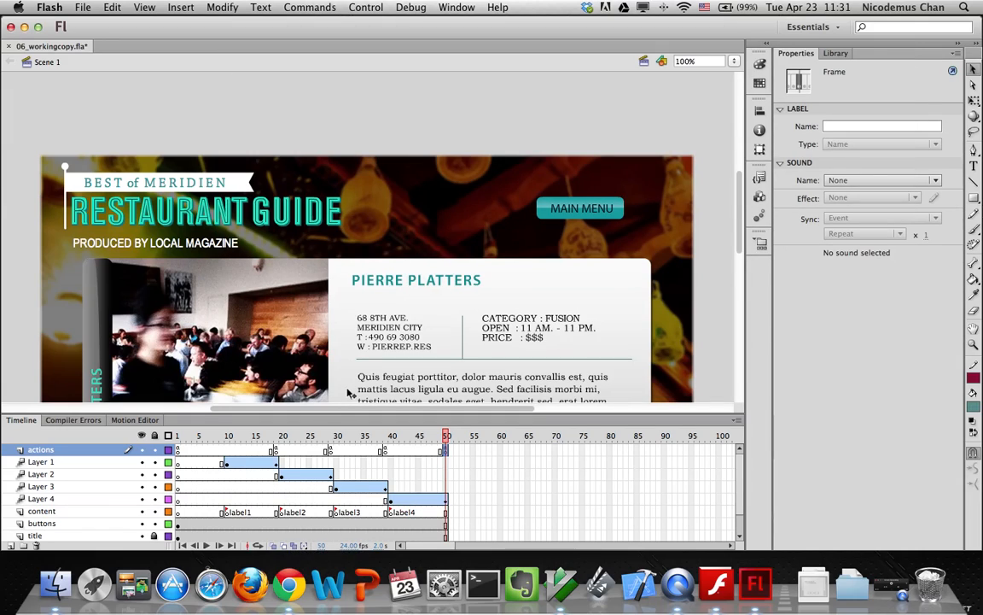
key("super+Return")
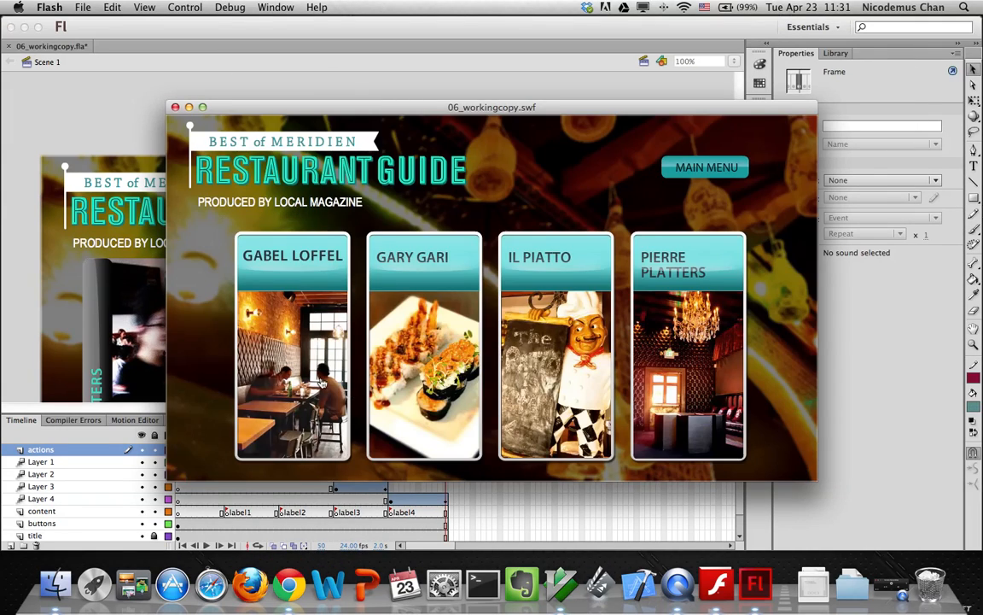
Check each restaurant's details panel in the SWF, then close the test and save 06_workingcopy.fla
left_click(320, 379)
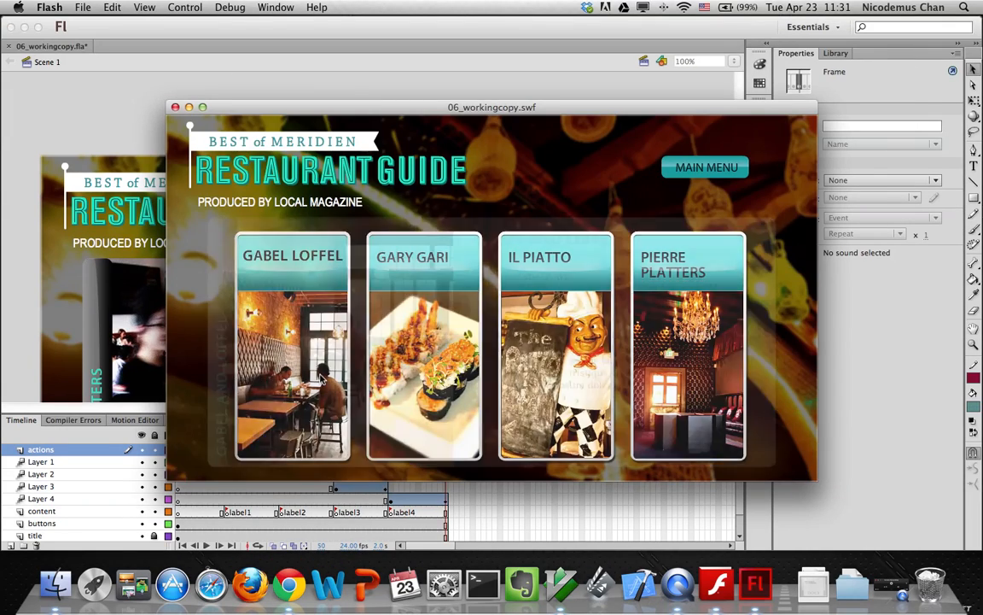
left_click(674, 168)
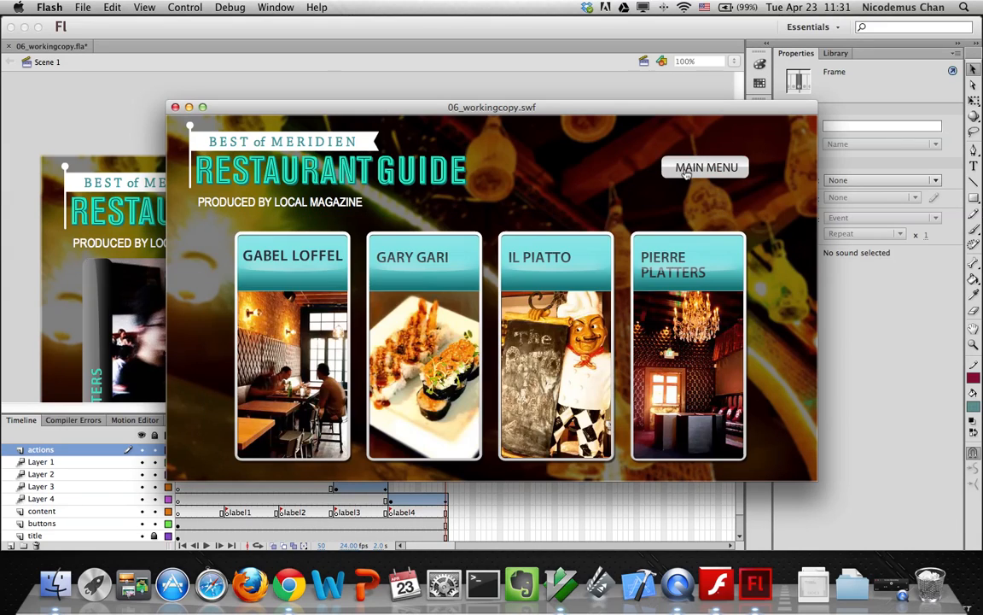
left_click(444, 416)
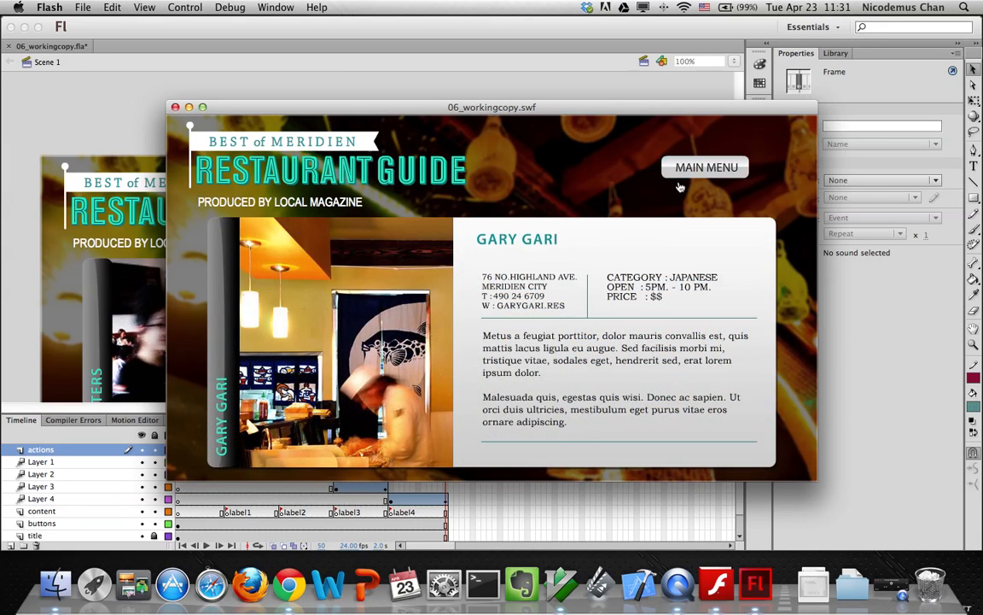
left_click(680, 177)
left_click(550, 349)
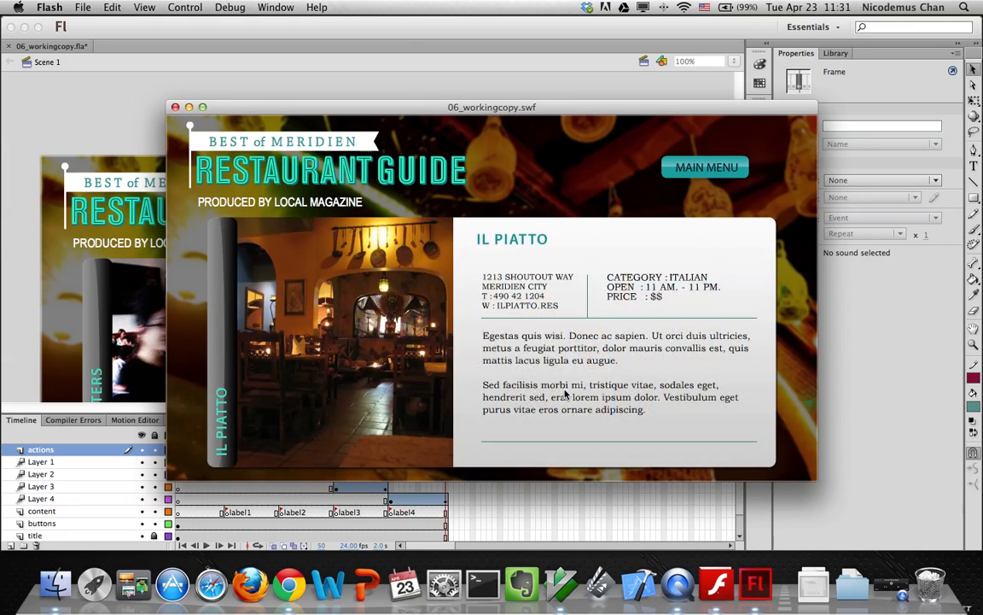
left_click(698, 169)
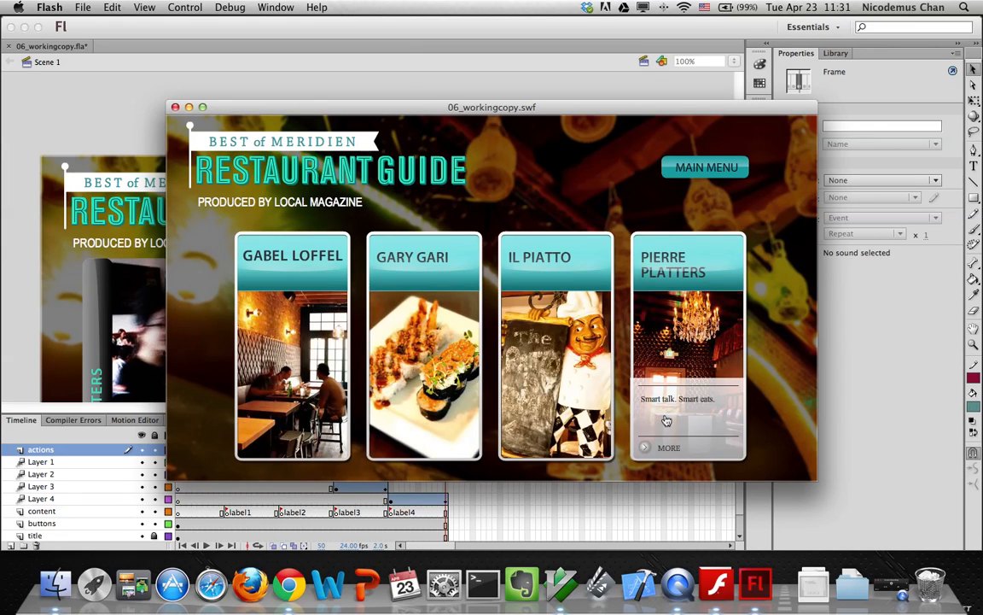
left_click(666, 419)
left_click(699, 168)
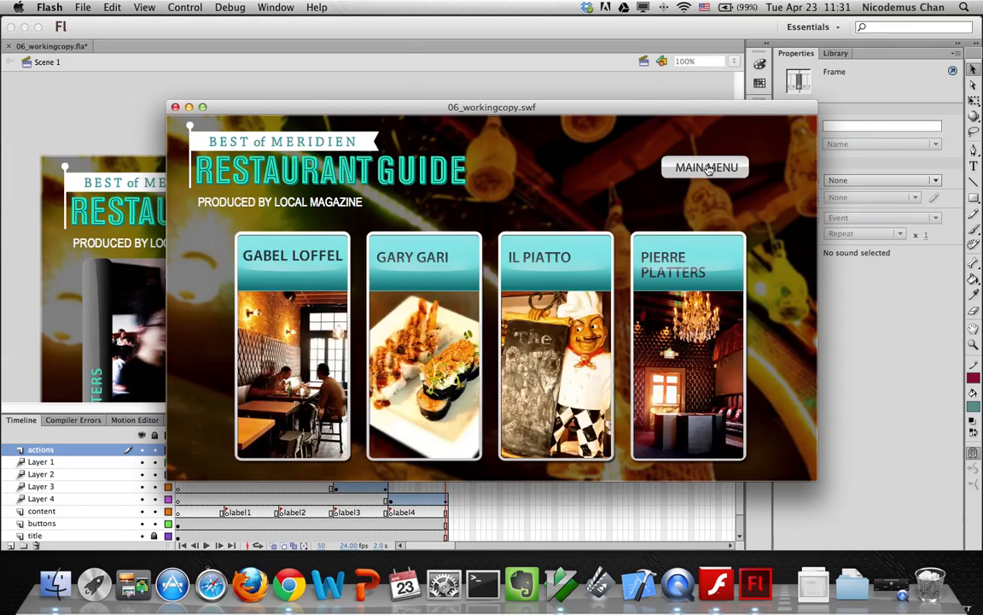
left_click(175, 107)
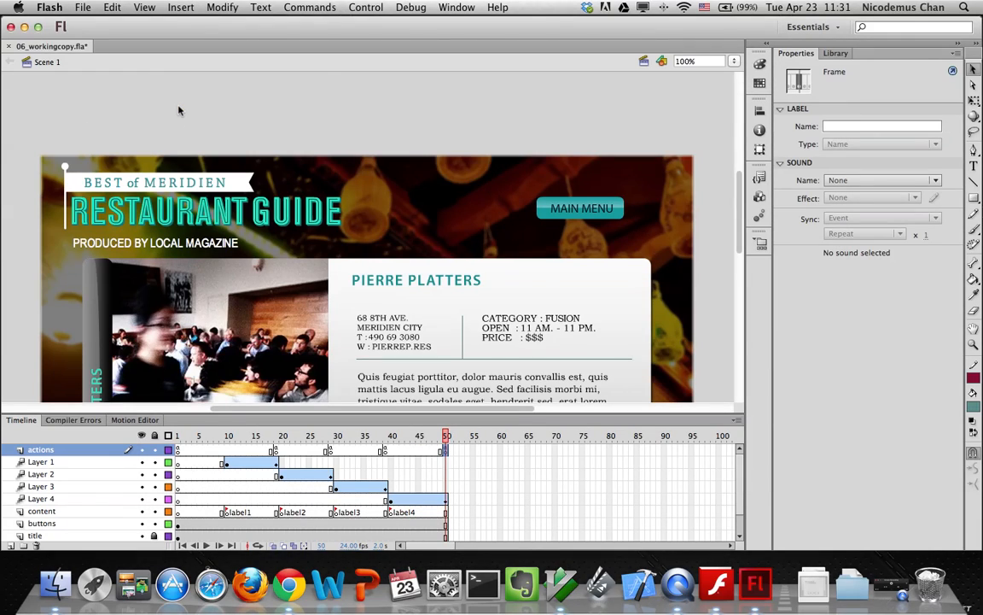
key("super+s")
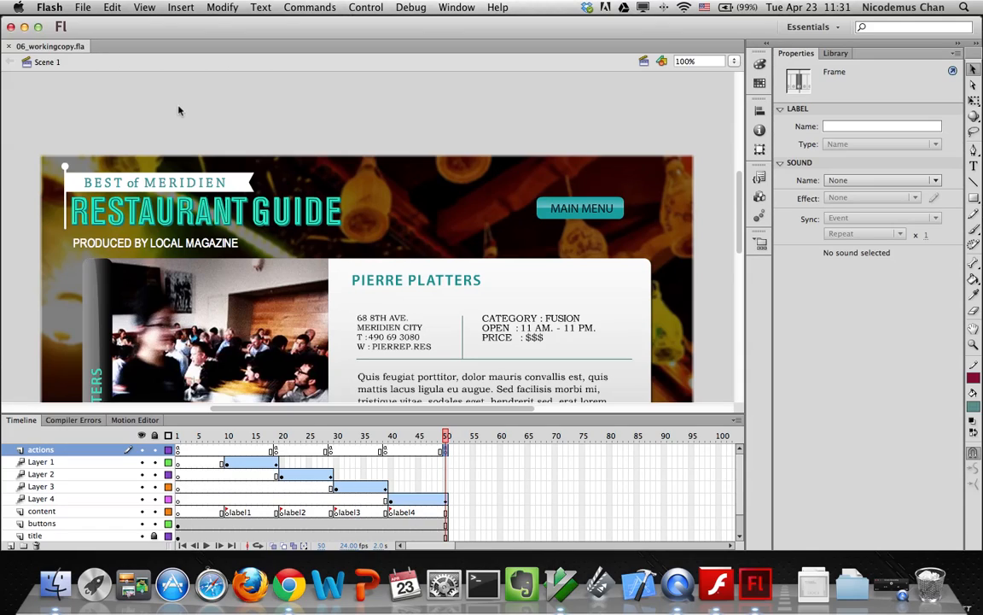